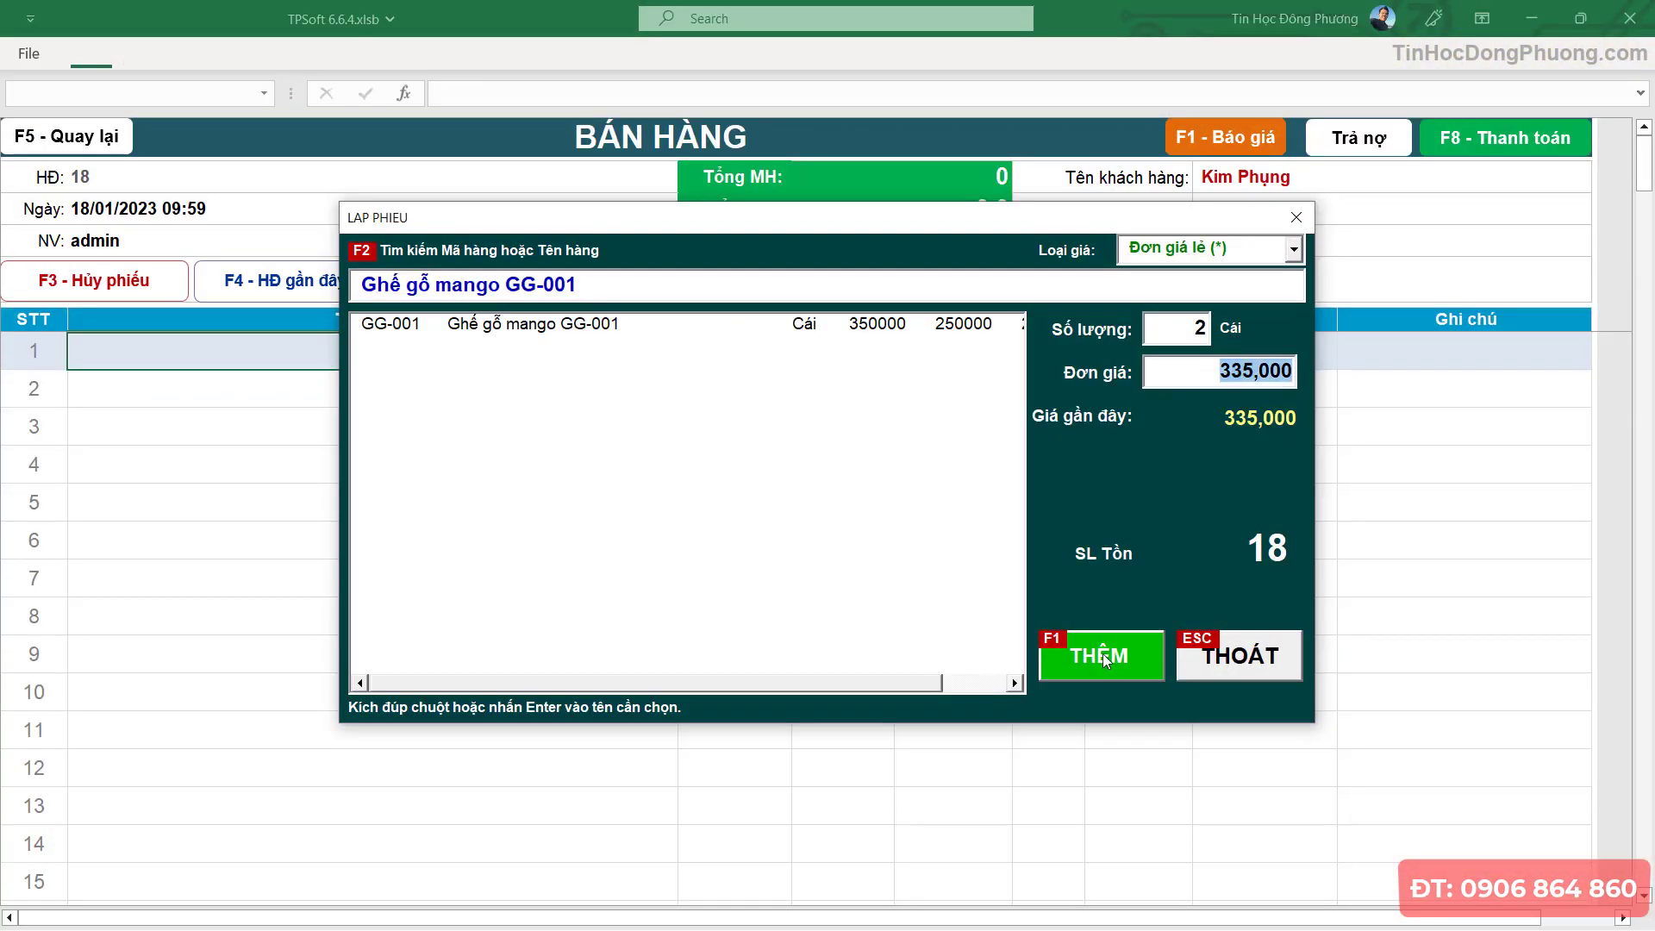
- Price Ghế gỗ mango GG-001 at 330,000 on the invoice and start payment
click(1104, 654)
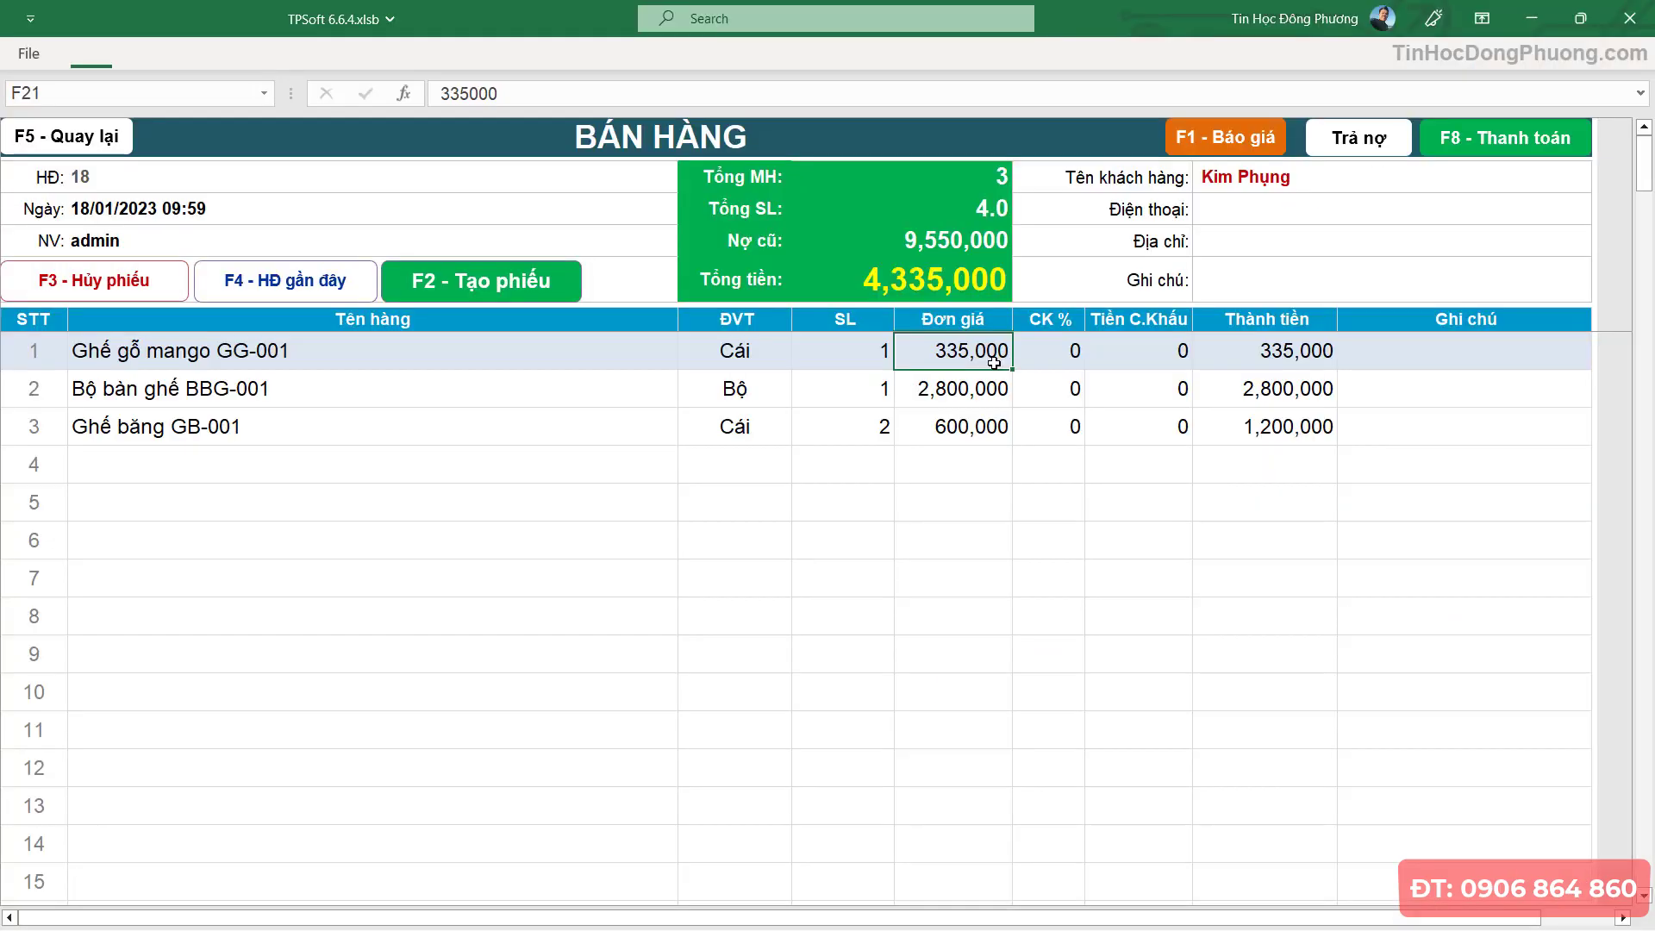
text(330,000)
key(Return)
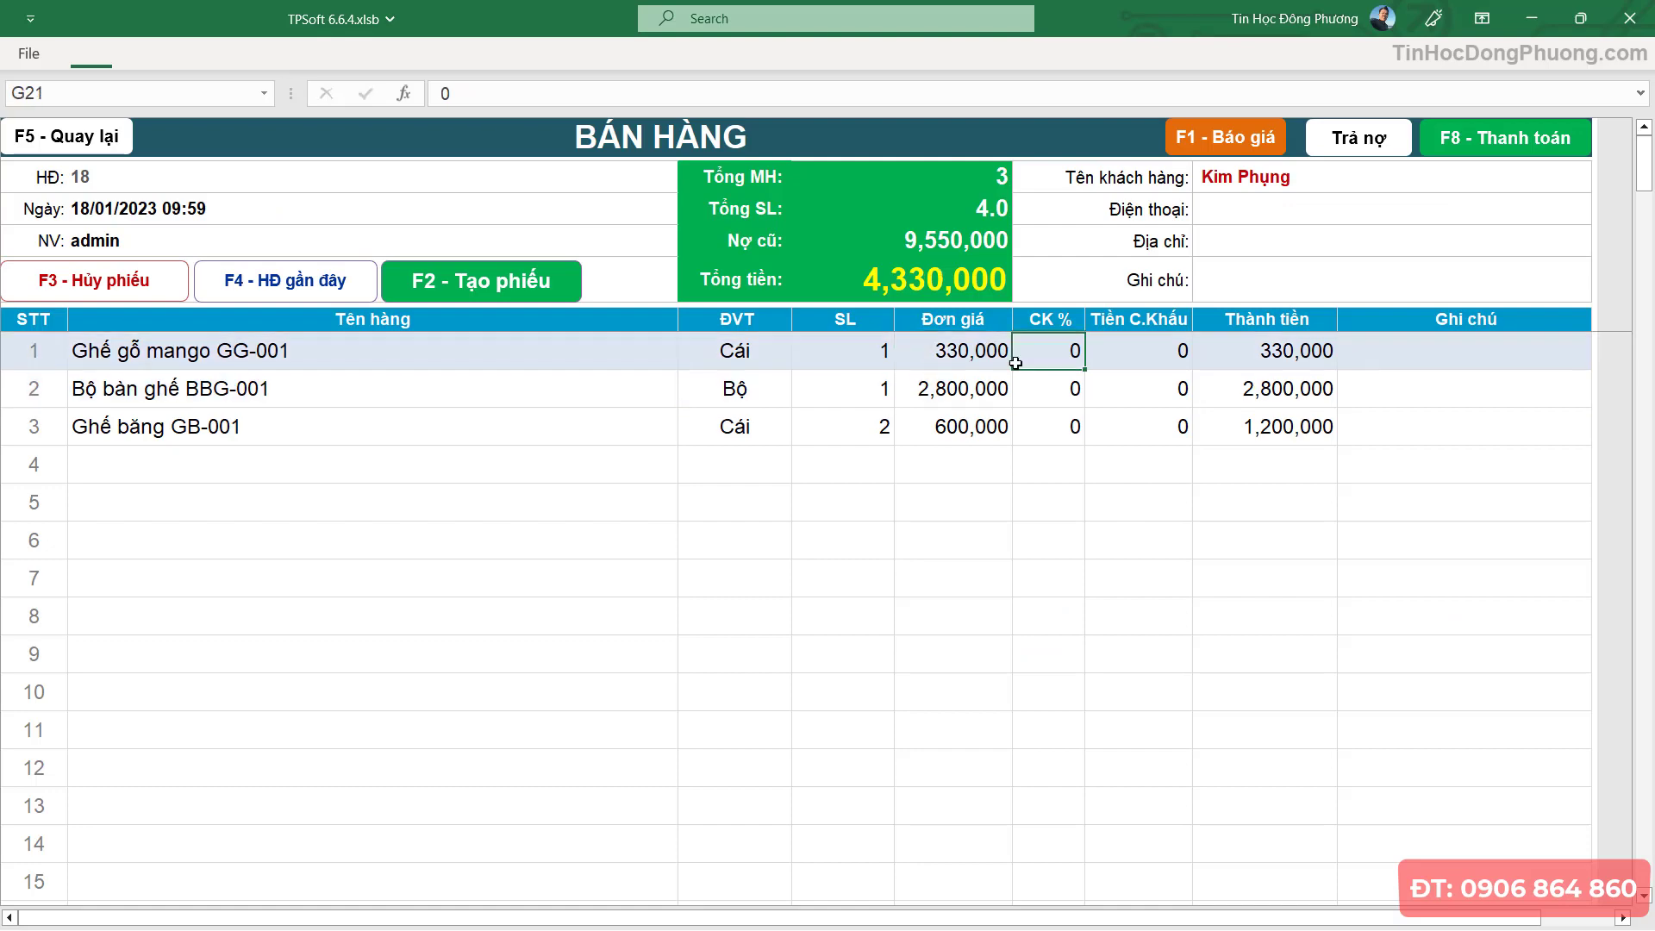
click(1520, 147)
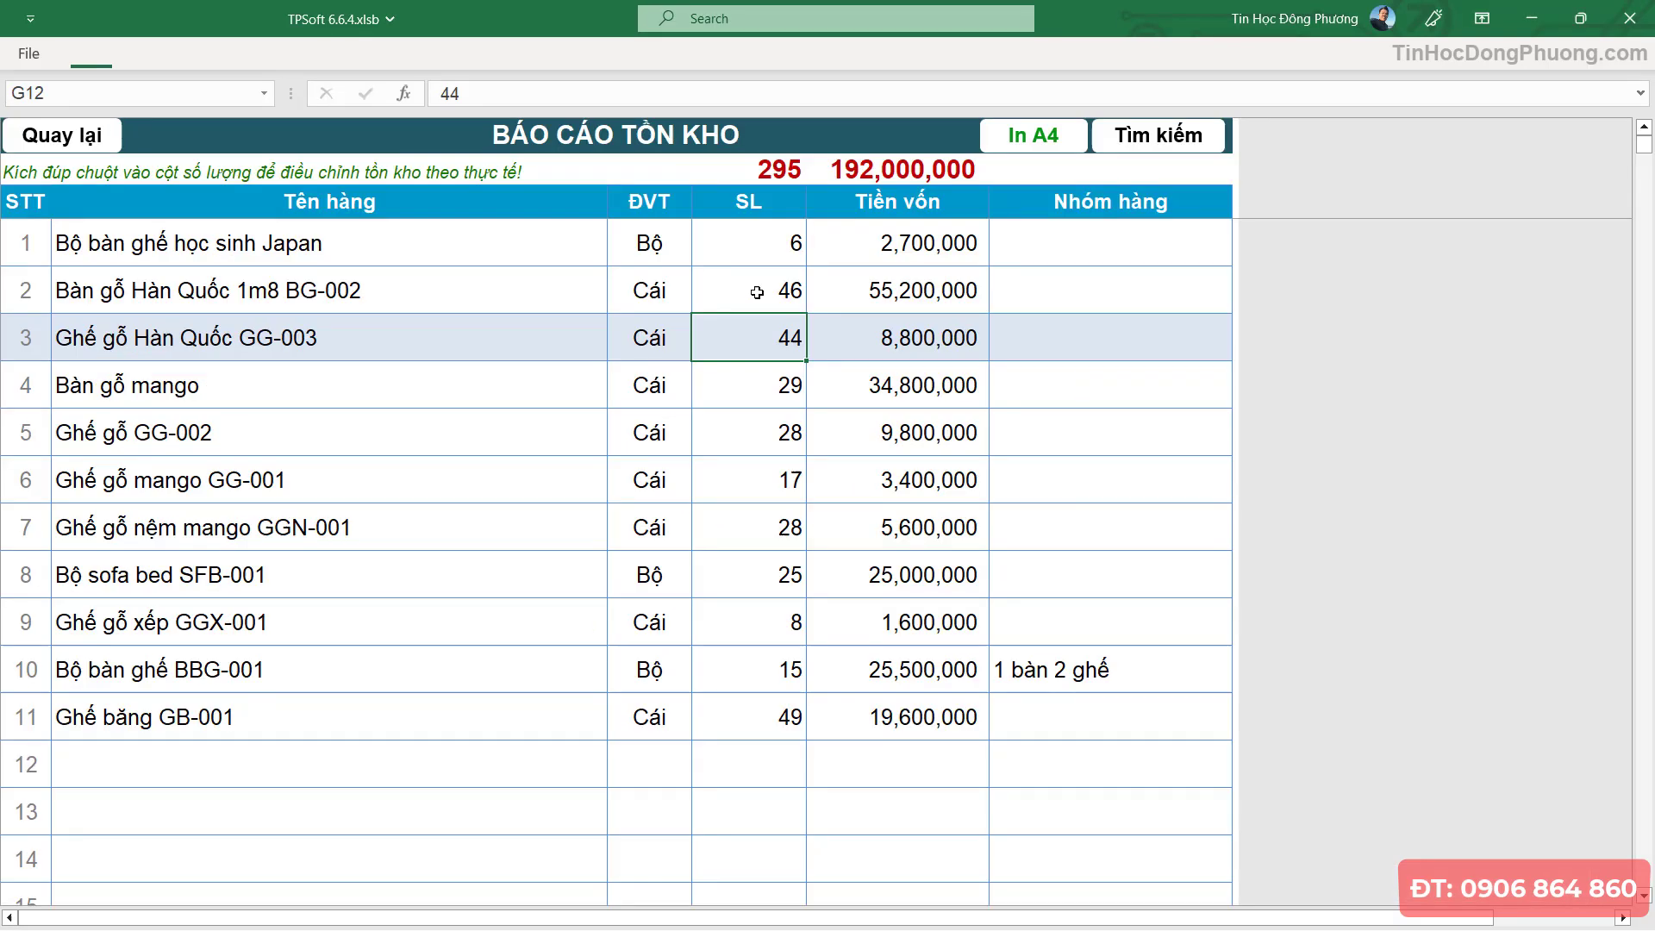
- Adjust Bàn gỗ mango's stock count to 28 and load it onto its stock card
double_click(783, 384)
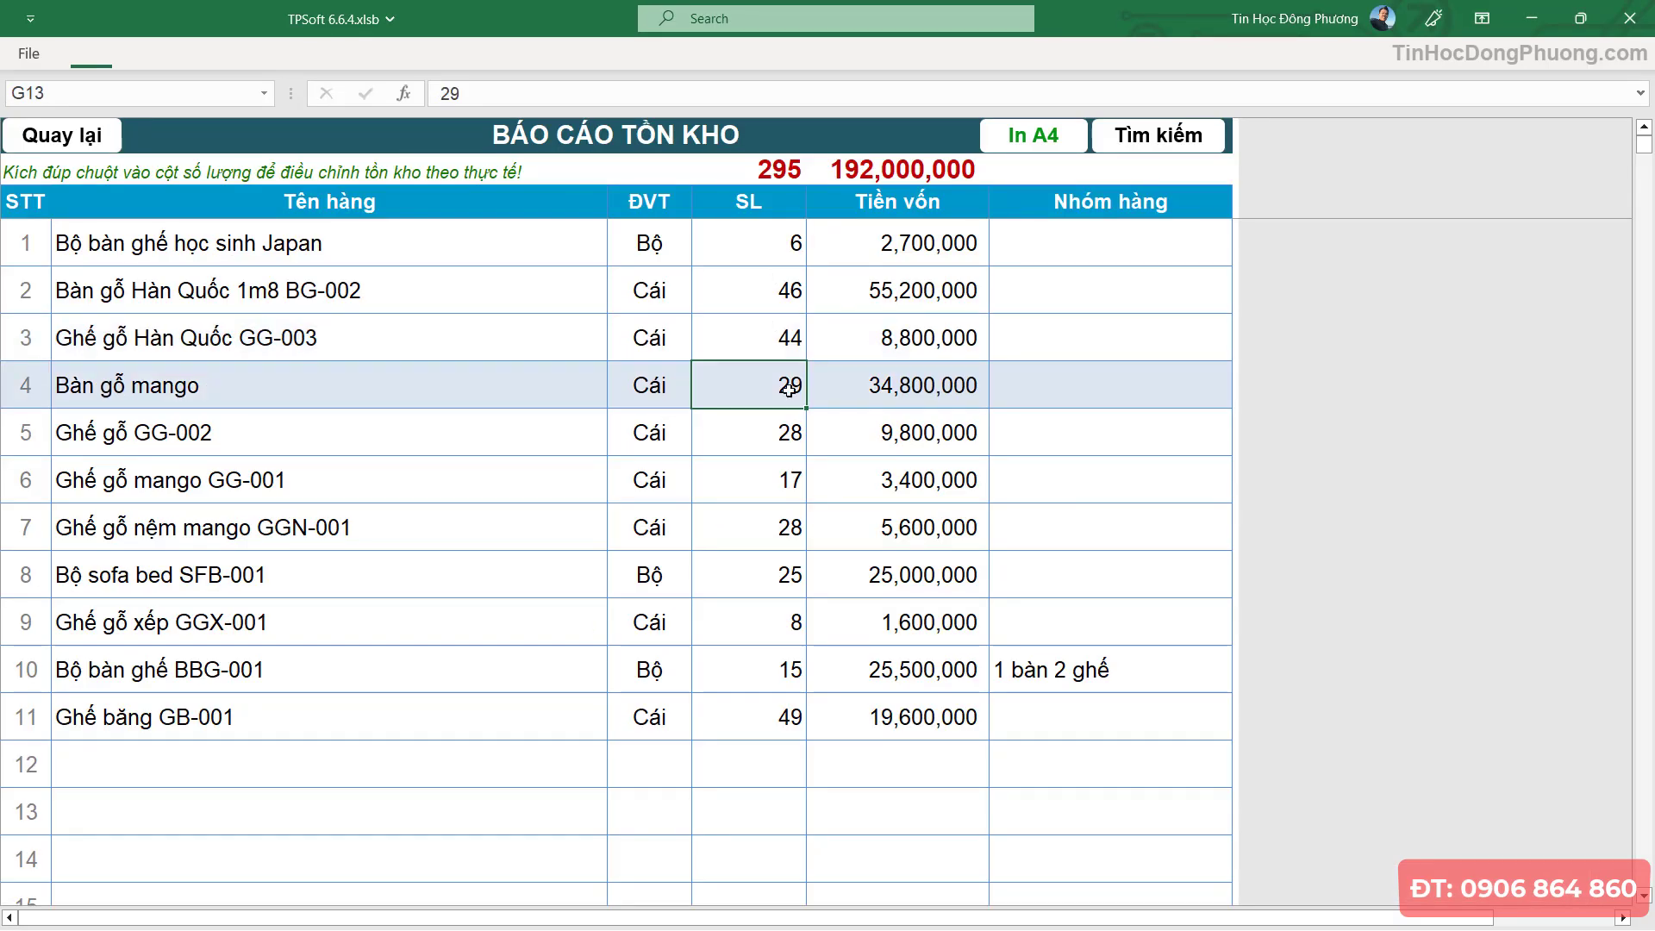
text(28)
click(878, 514)
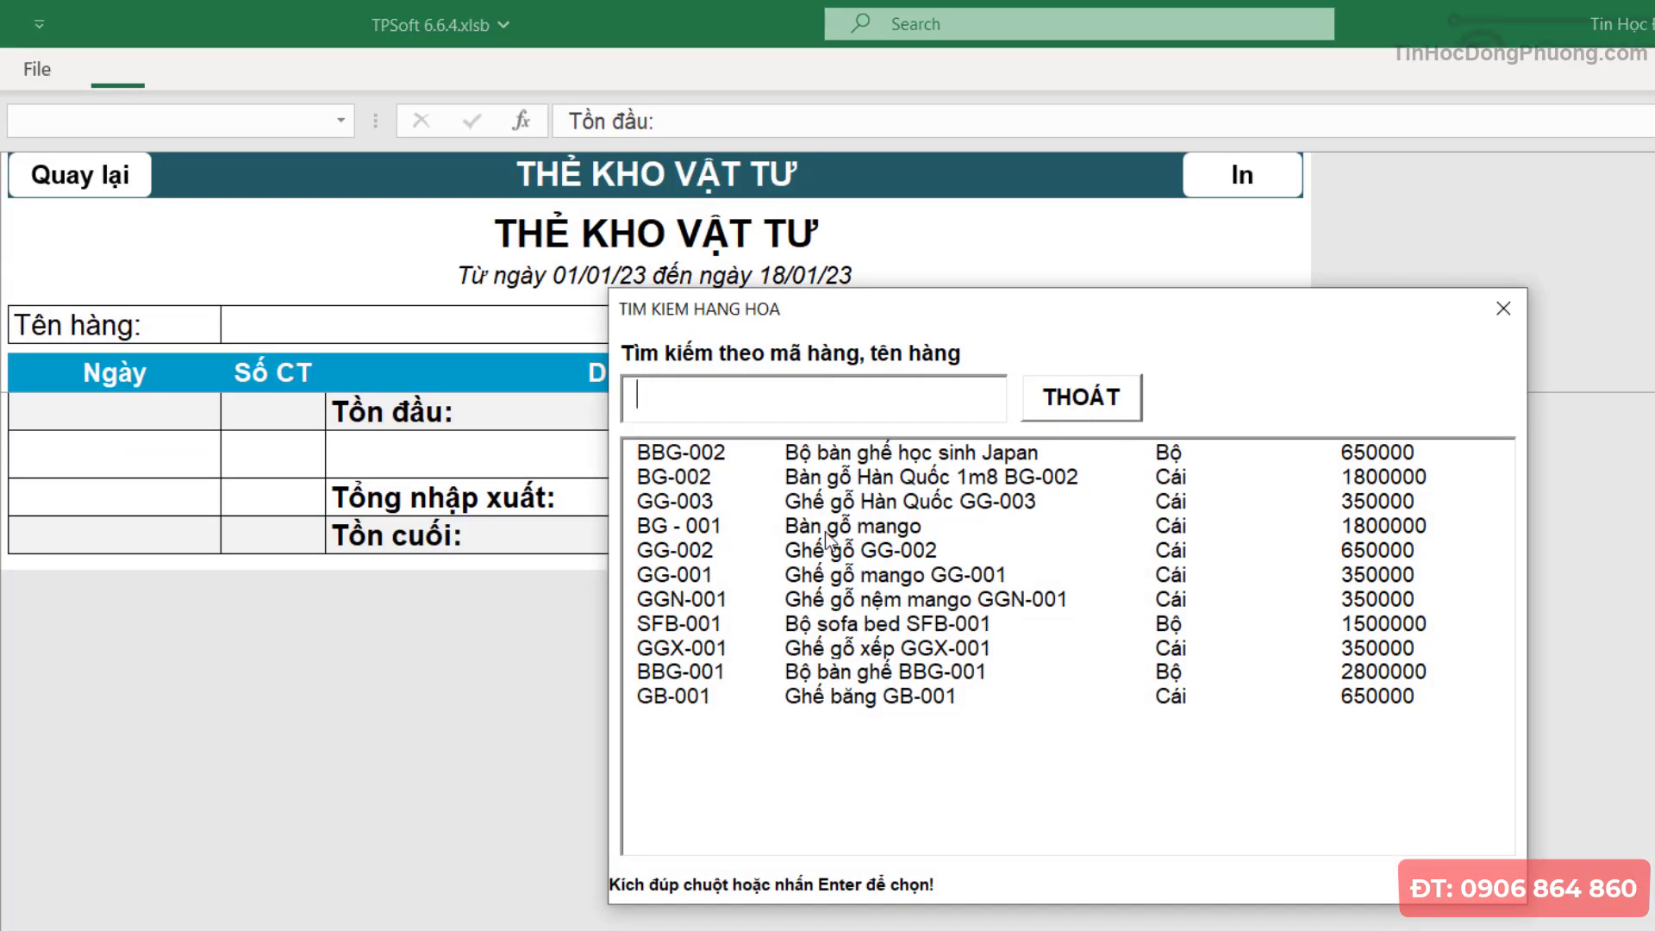
click(862, 528)
double_click(888, 527)
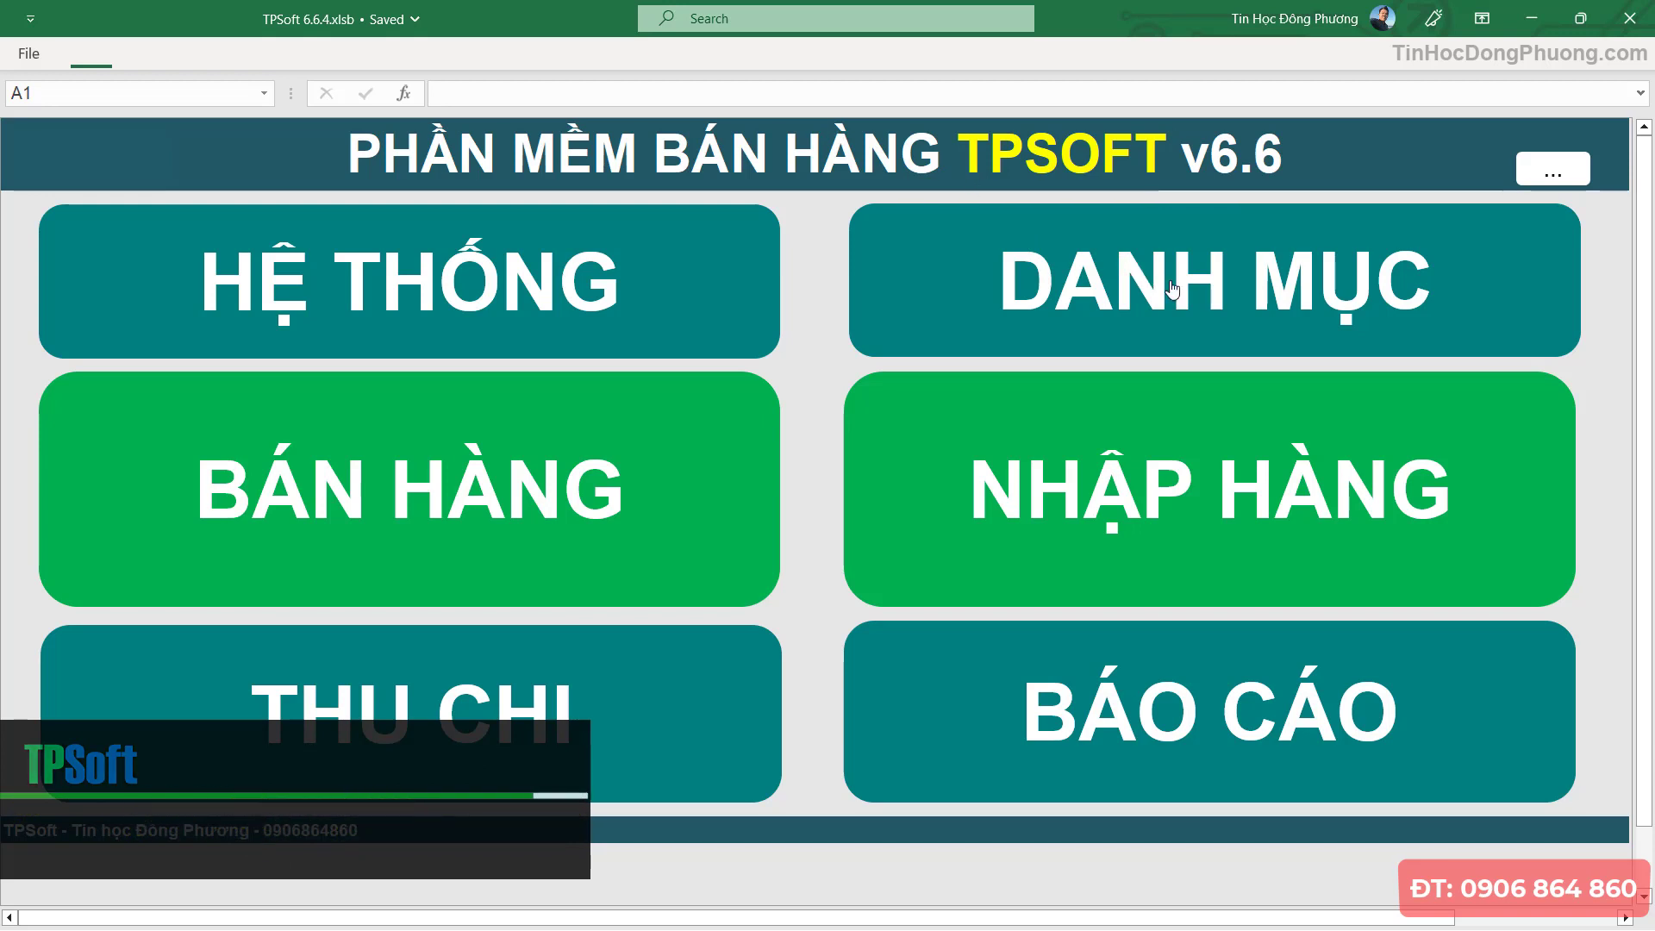
- Open the HÀNG HÓA catalogue and review row 2's code, name, prices, cost 1,200,000 and stock 48
click(1050, 343)
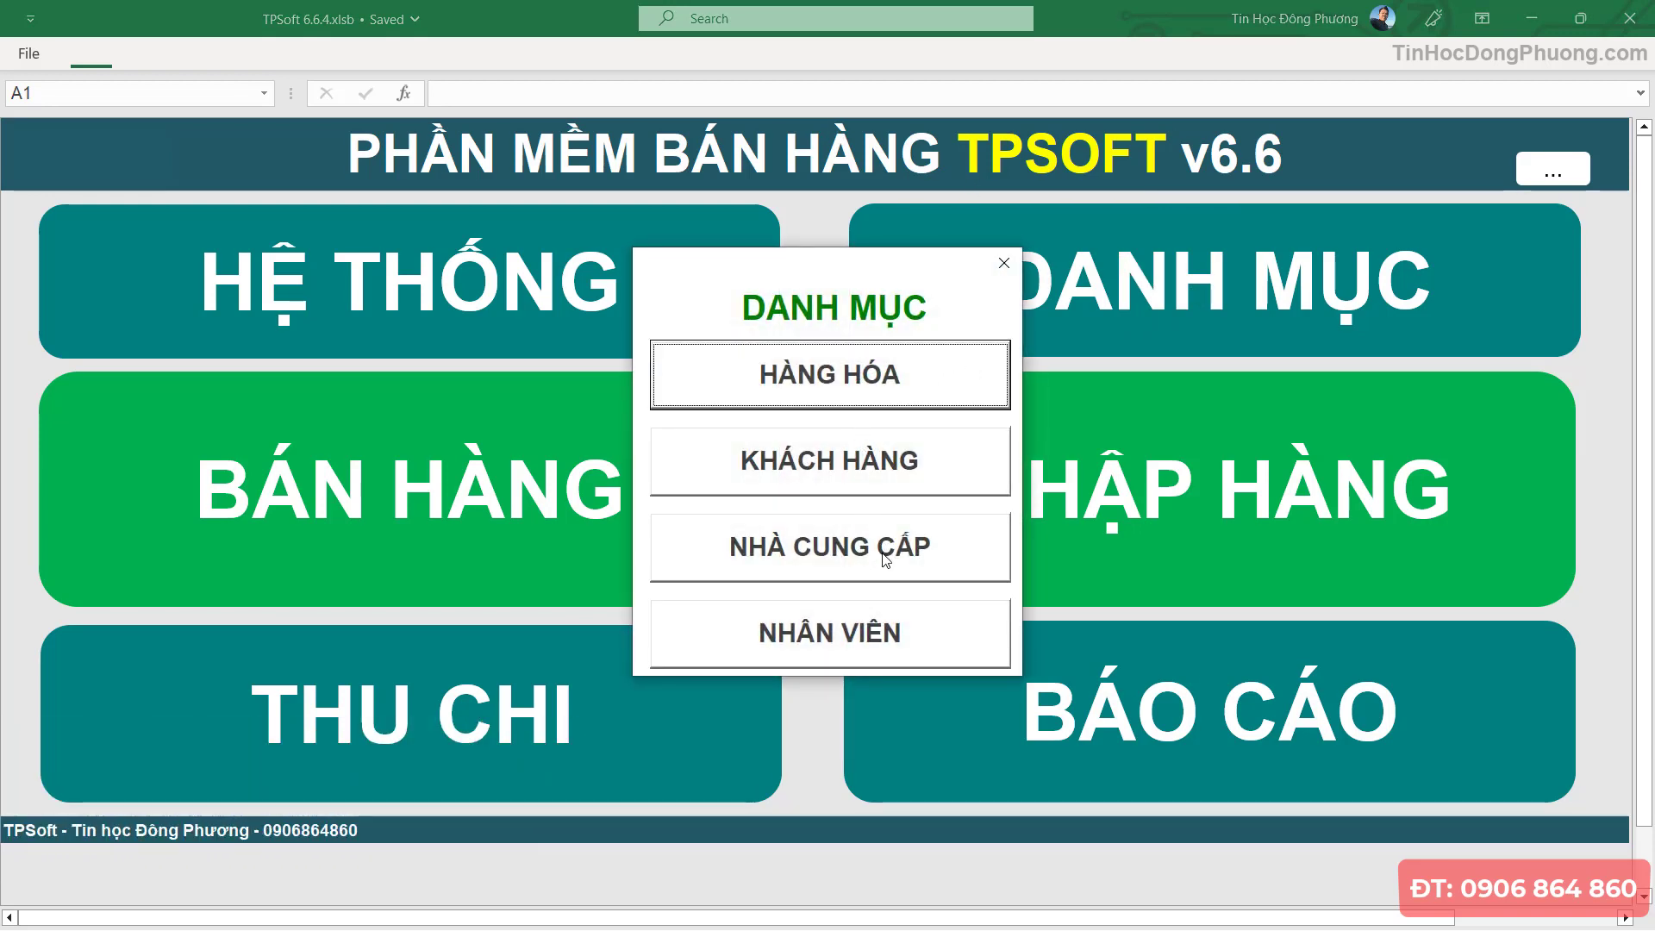
click(803, 379)
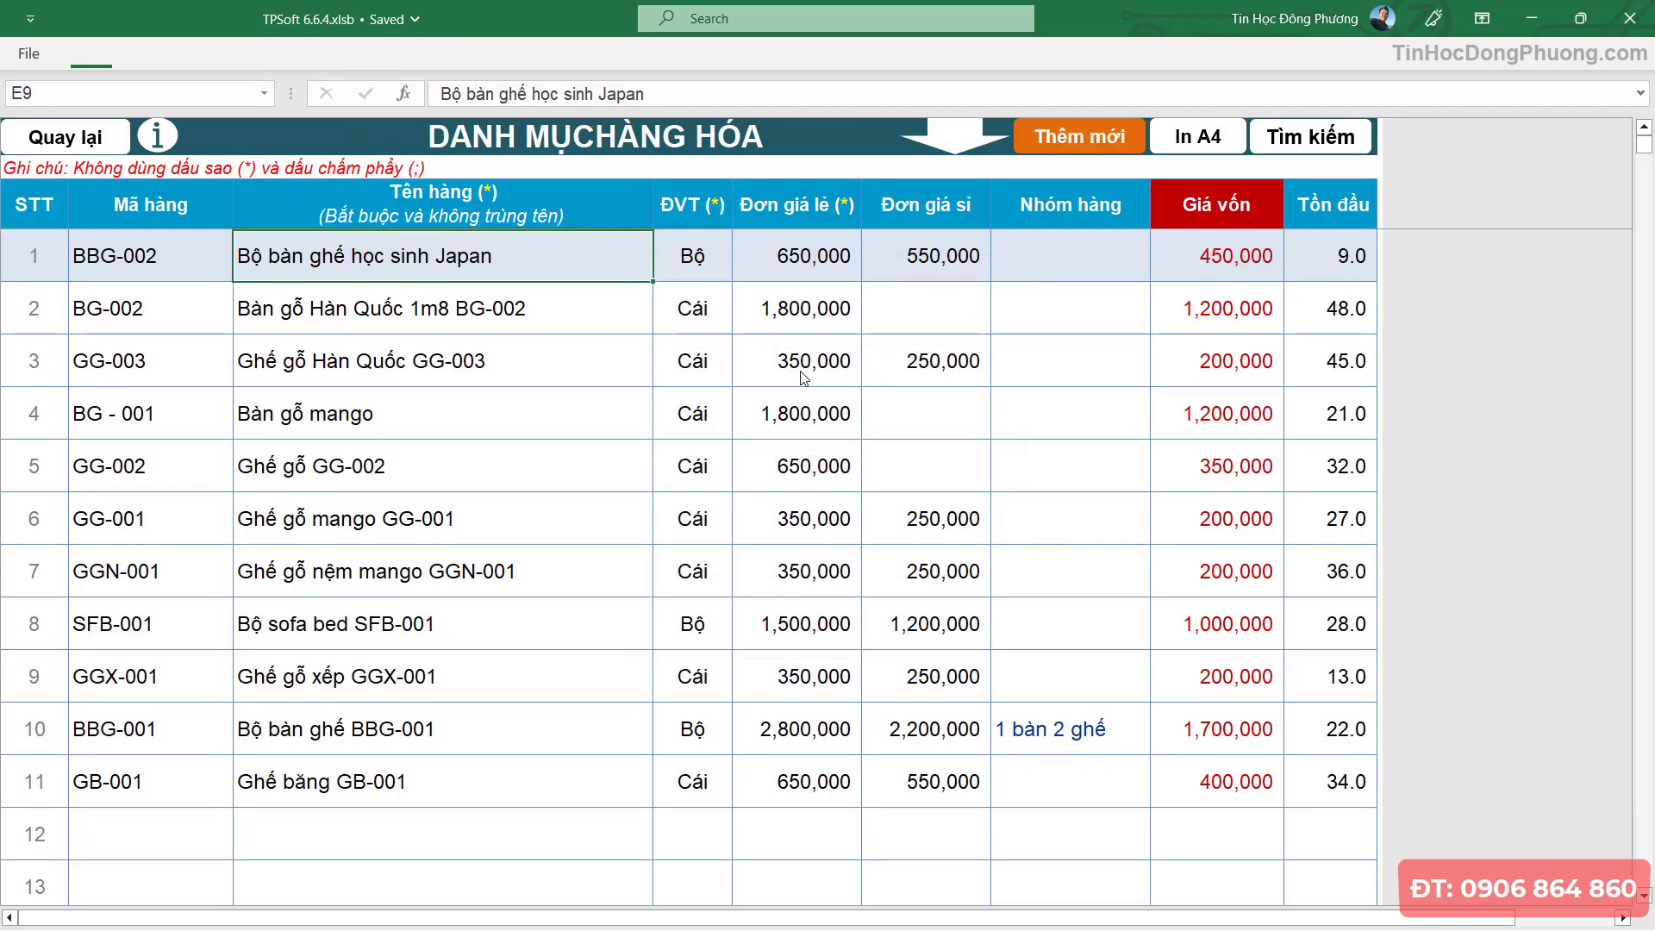
click(164, 289)
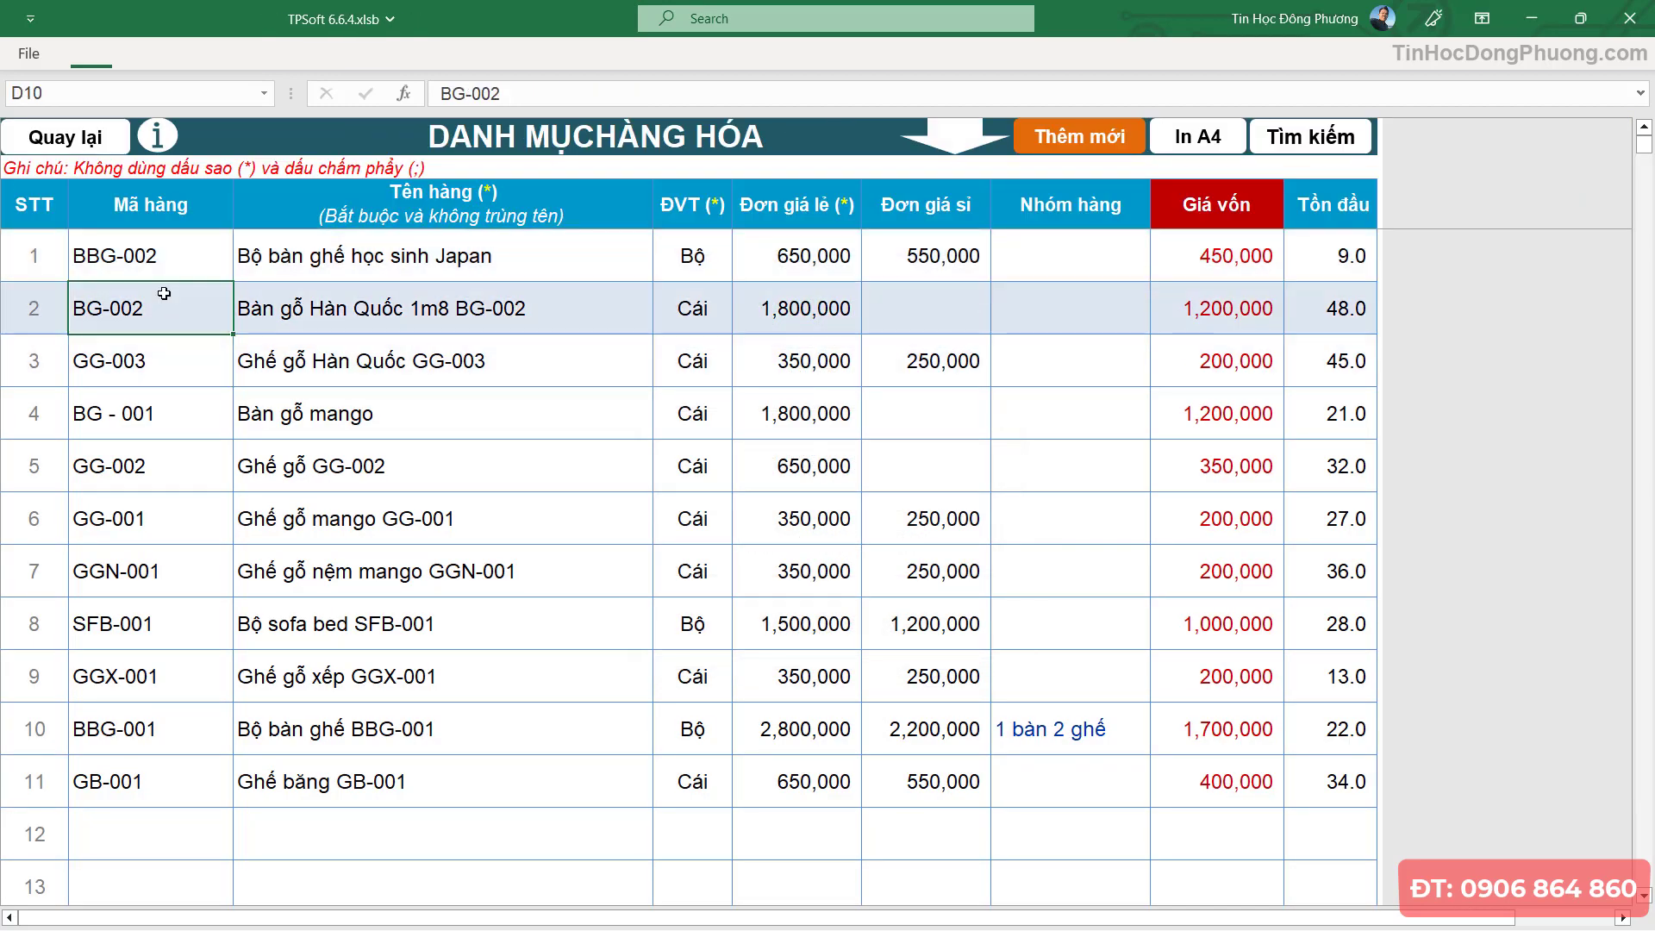
click(426, 313)
click(771, 317)
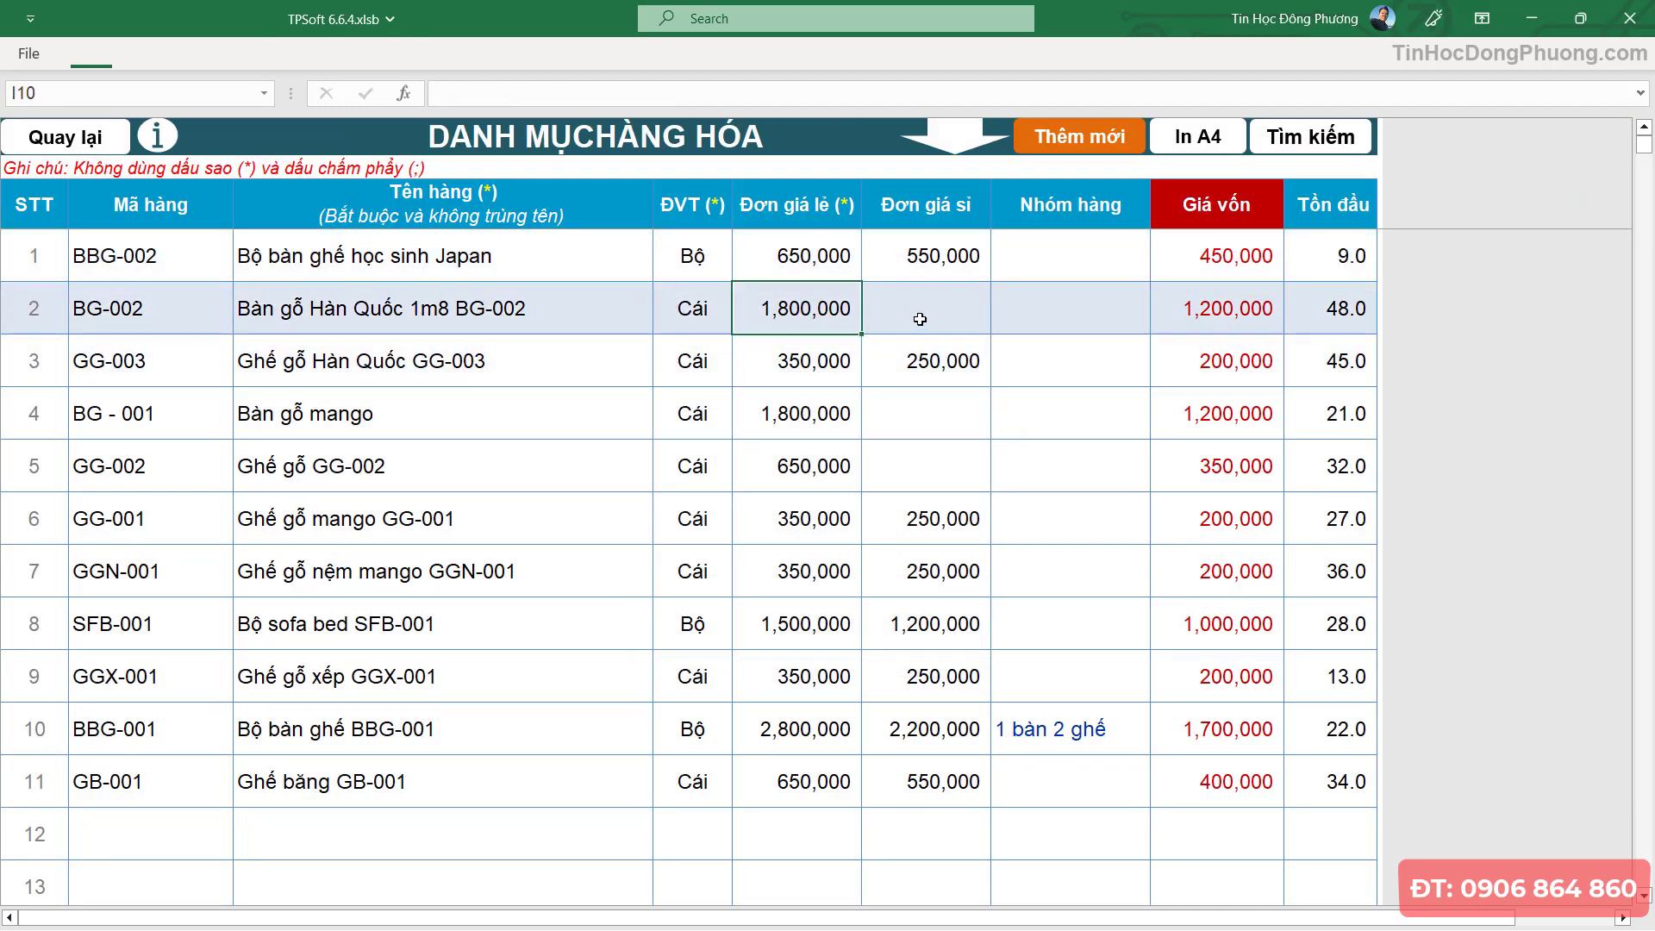
click(921, 316)
click(1217, 307)
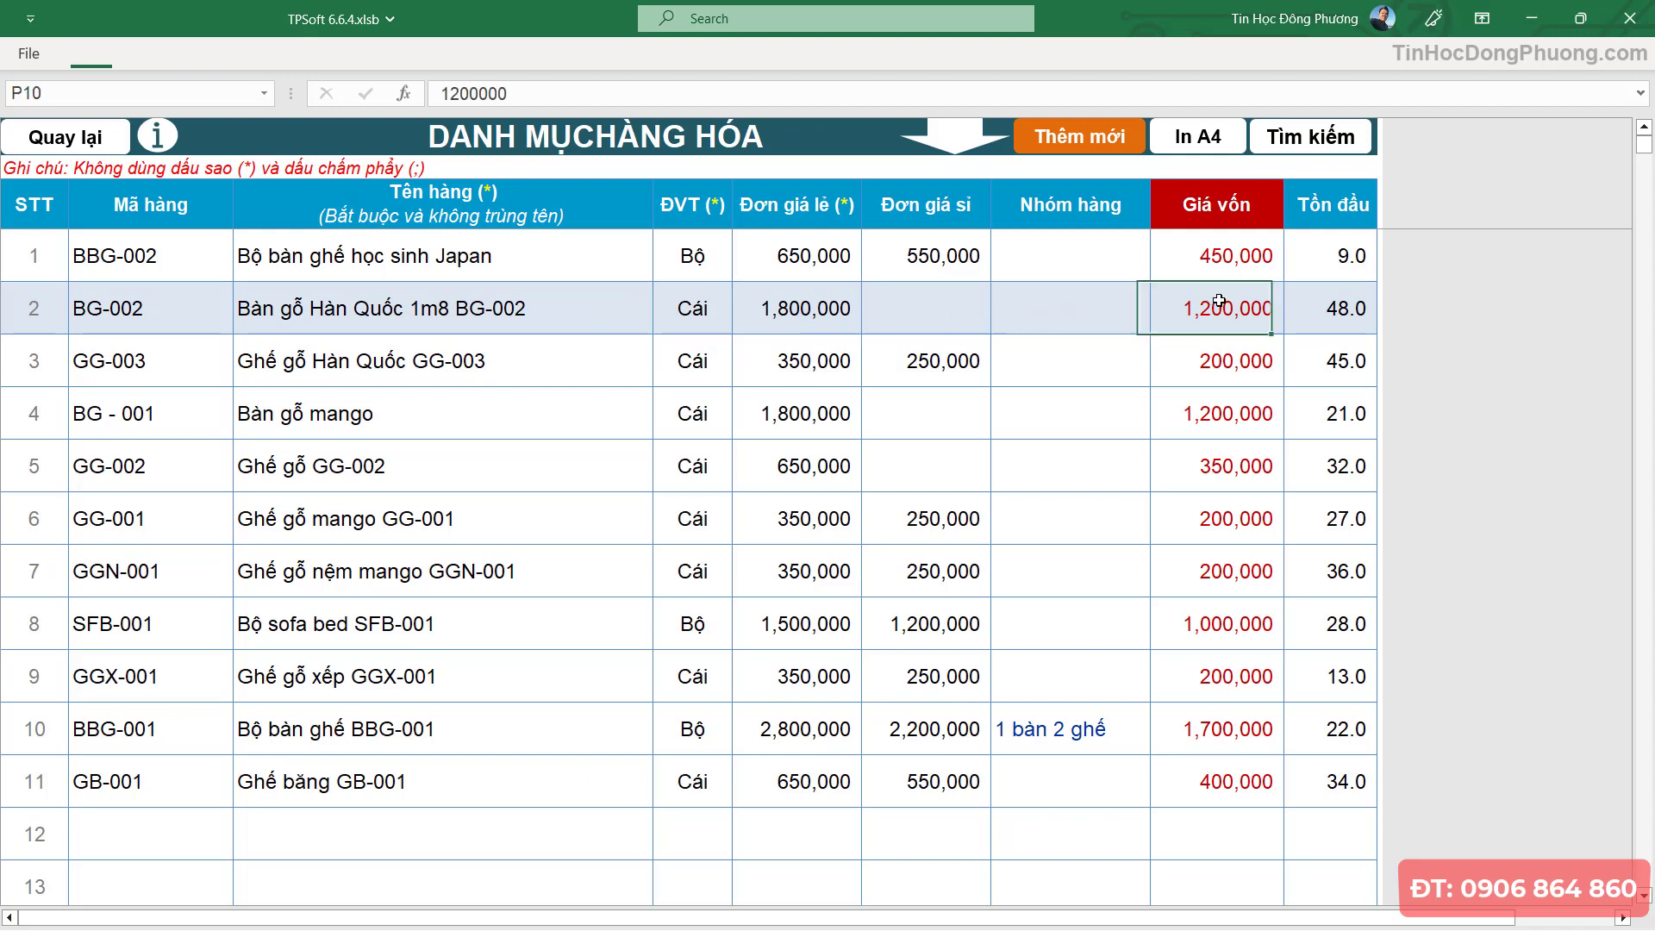
click(1356, 305)
click(727, 355)
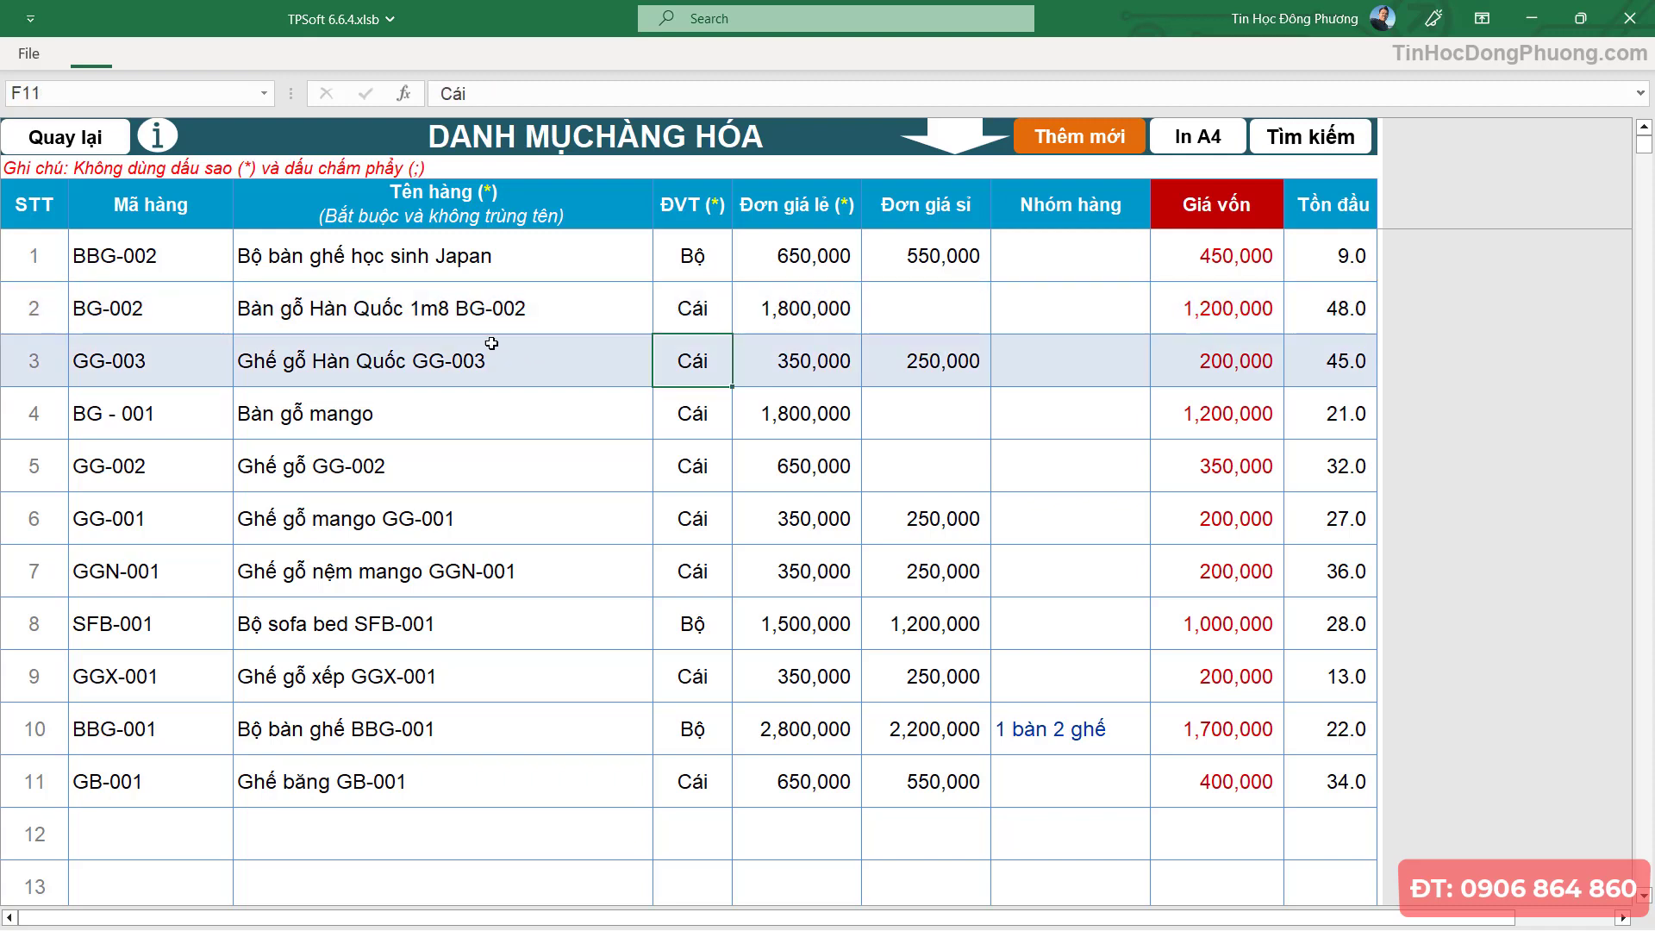
click(513, 533)
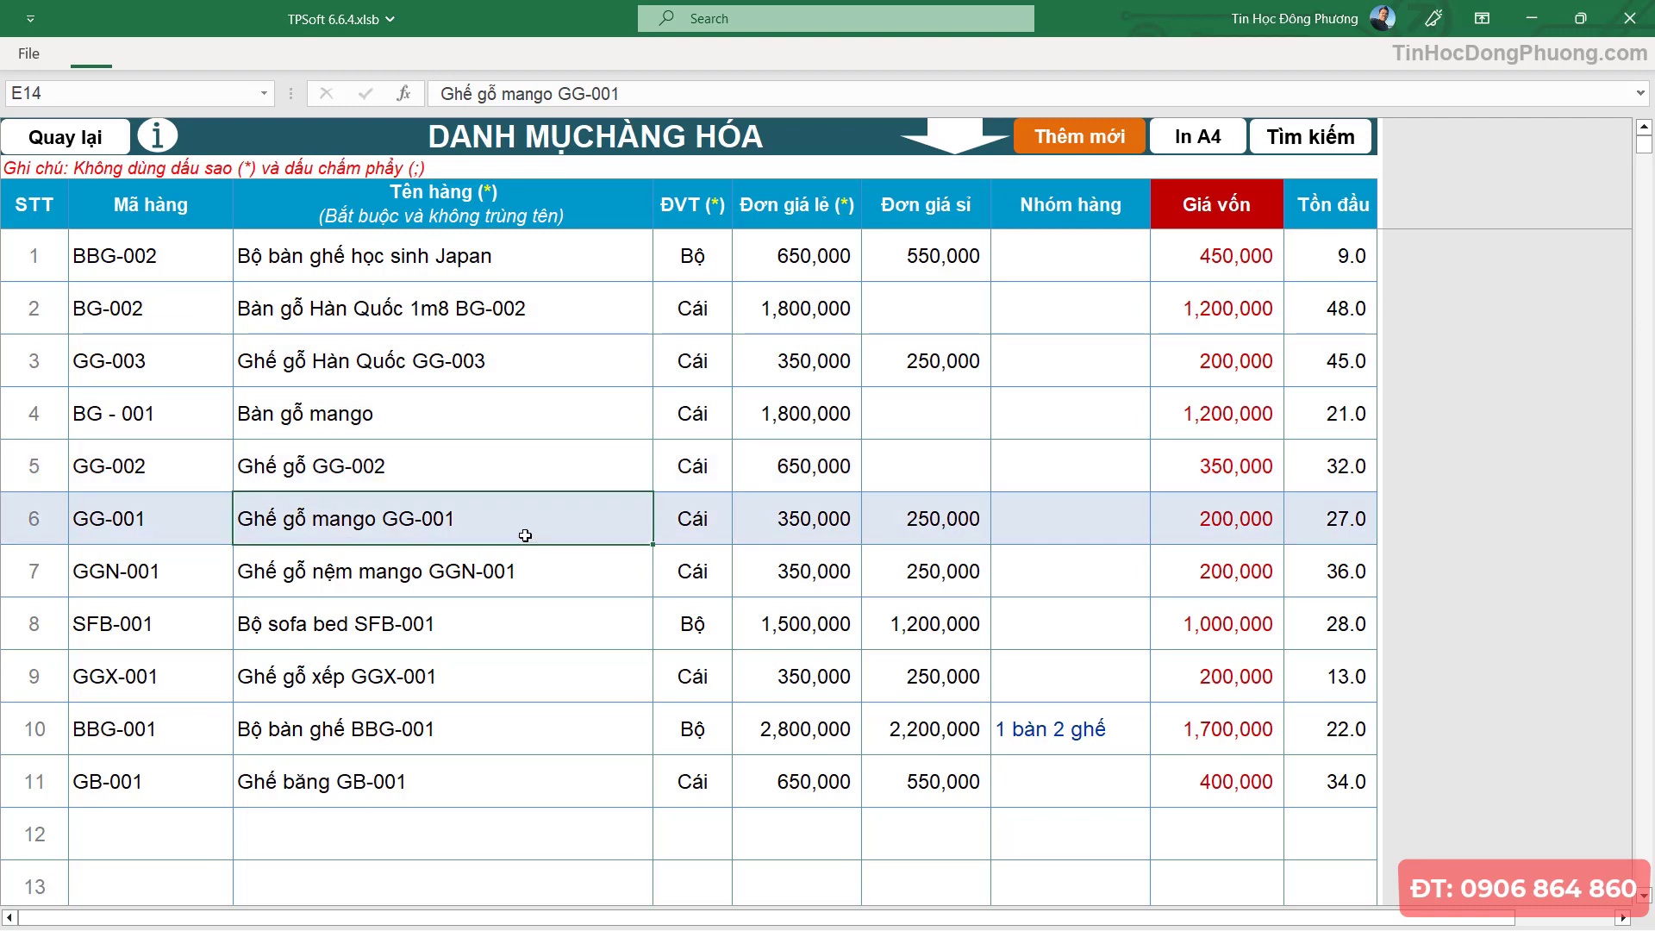
- Jump to the first empty product row, row 12, in the catalogue
click(952, 134)
scroll(388, 810, down, 1)
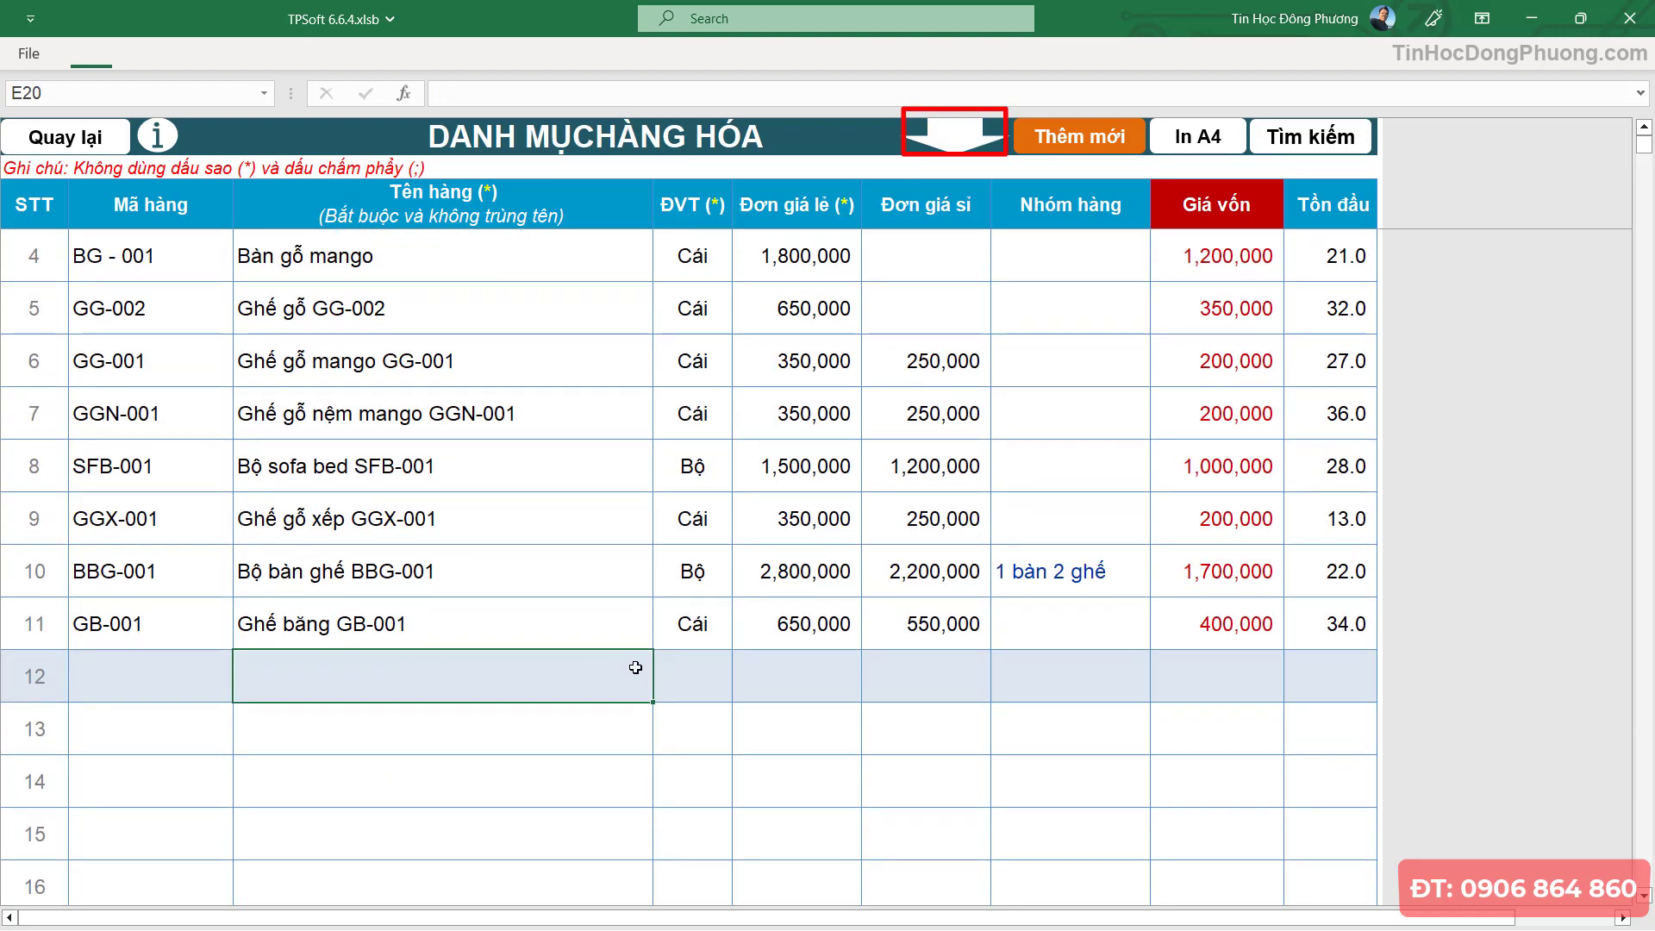
click(701, 670)
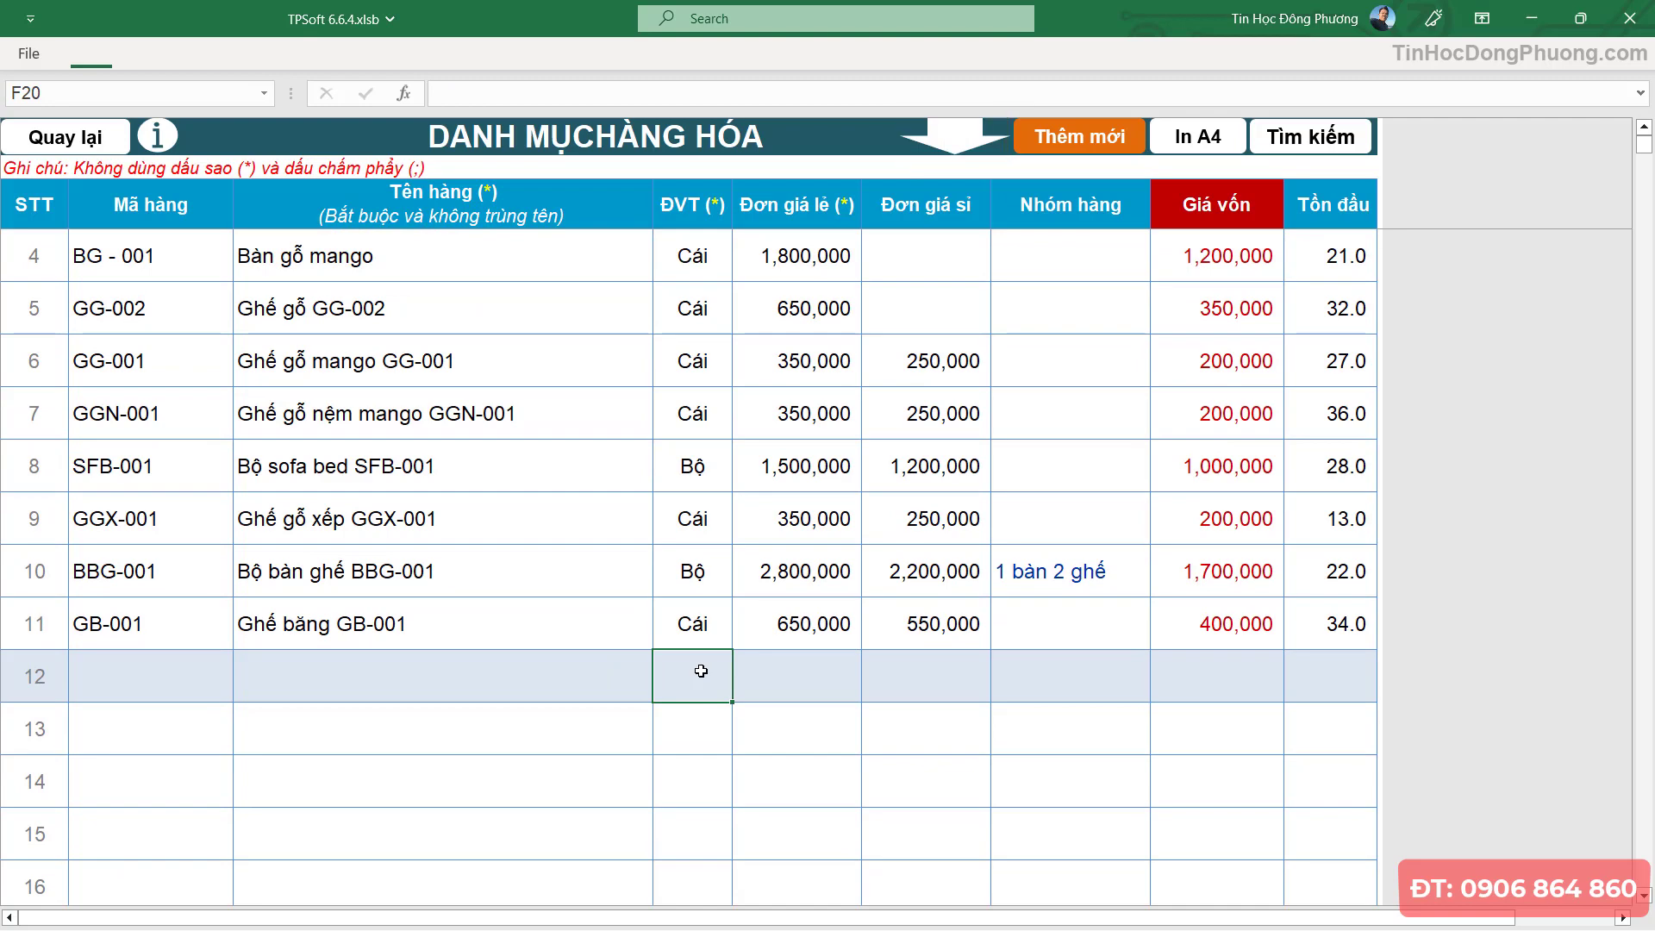
click(463, 678)
scroll(463, 678, up, 1)
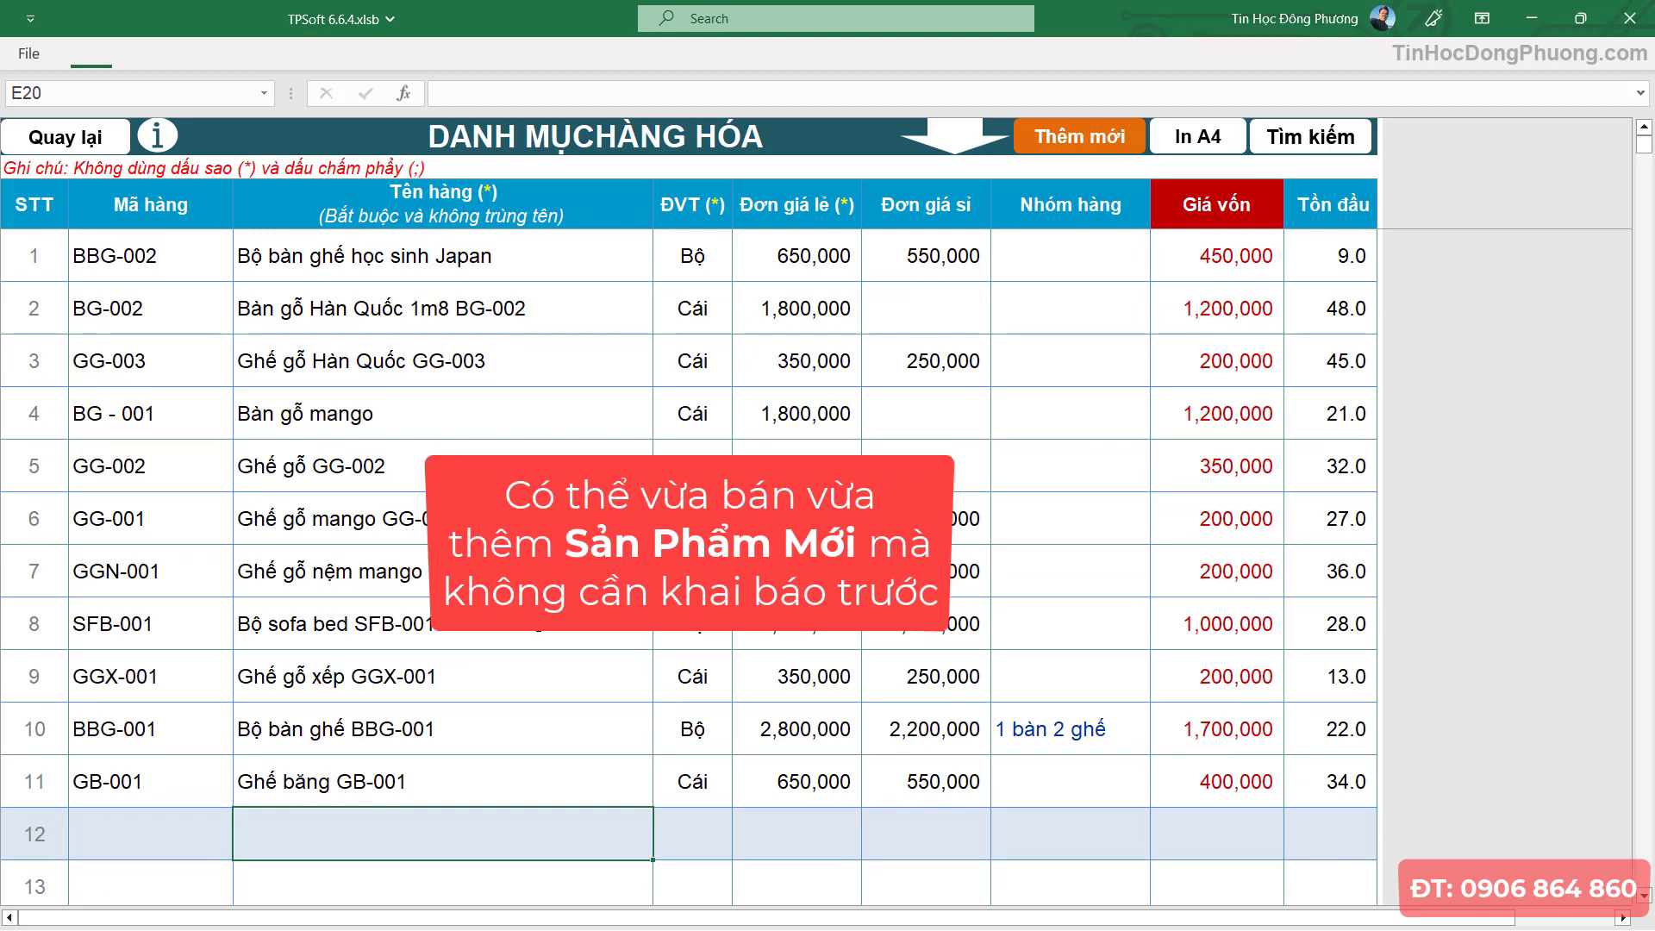
scroll(517, 638, down, 1)
- Review product codes GG-001, SFB-001 and GB-001 and the name Ghế băng GB-001
click(524, 723)
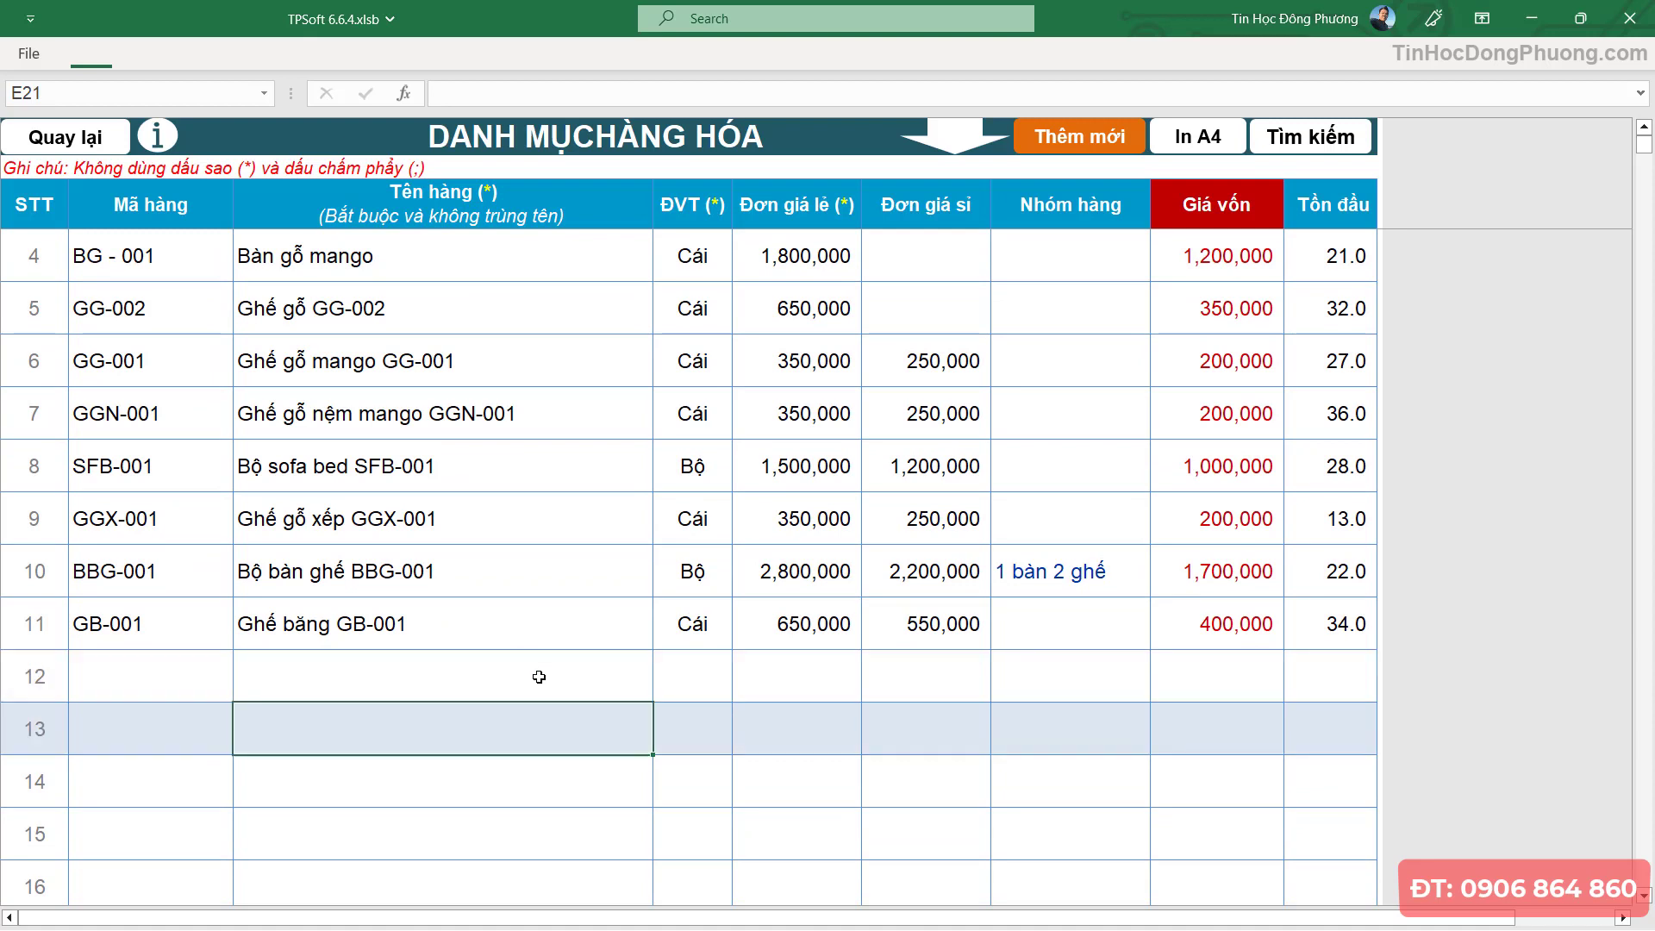
click(542, 676)
click(156, 372)
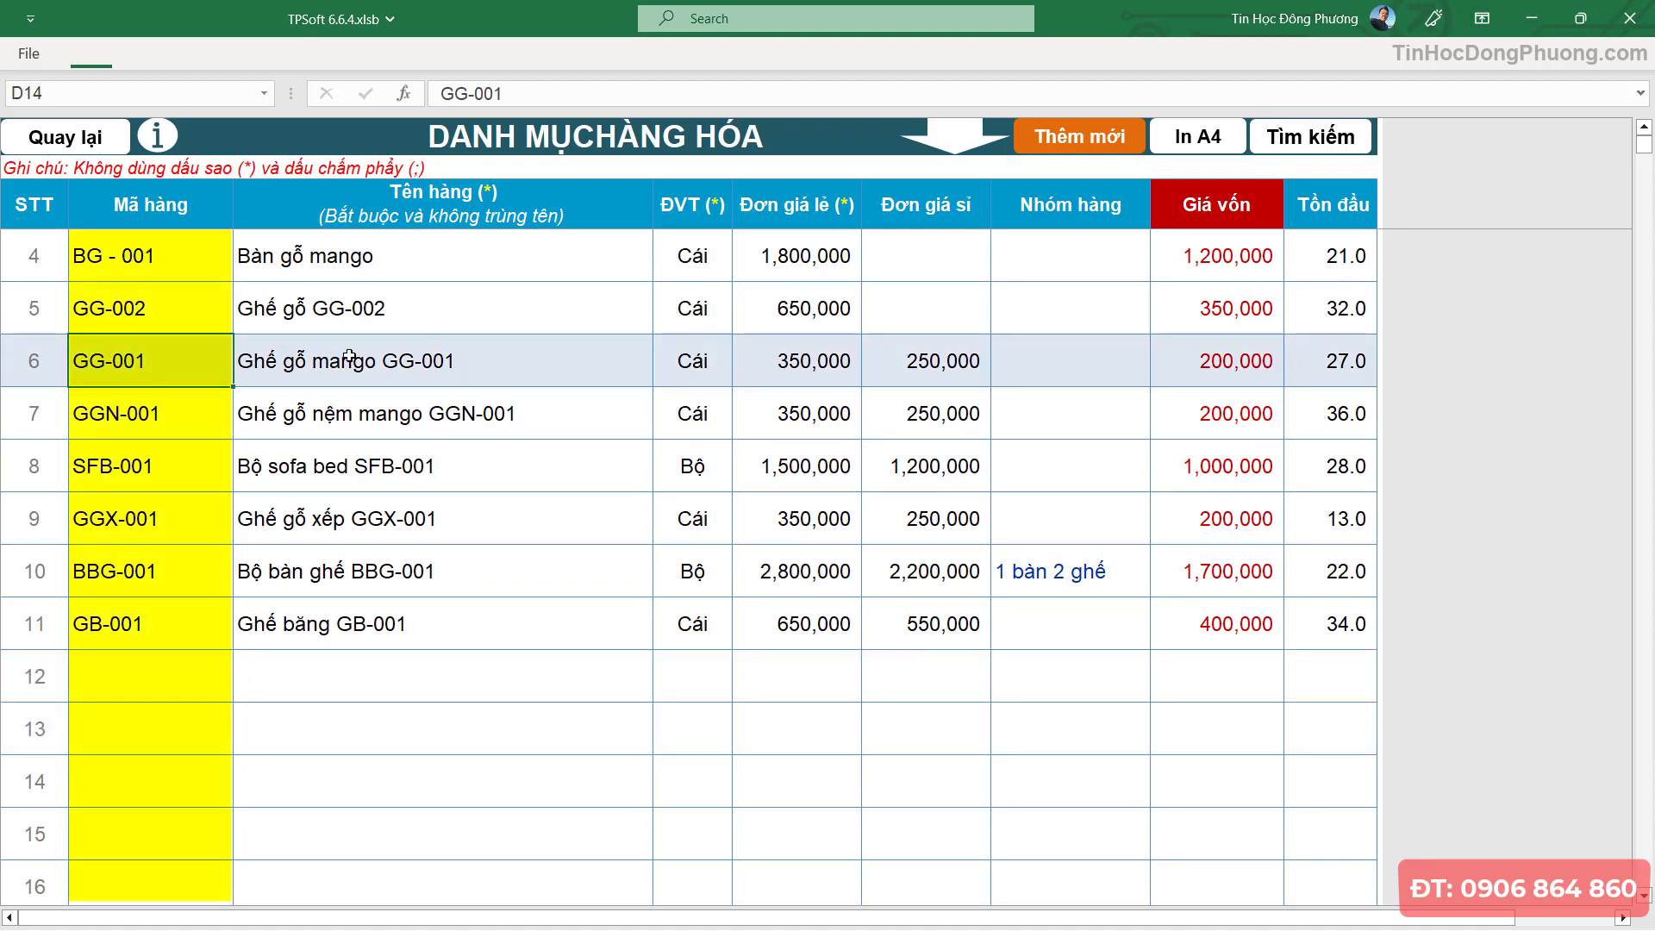
click(147, 457)
click(165, 631)
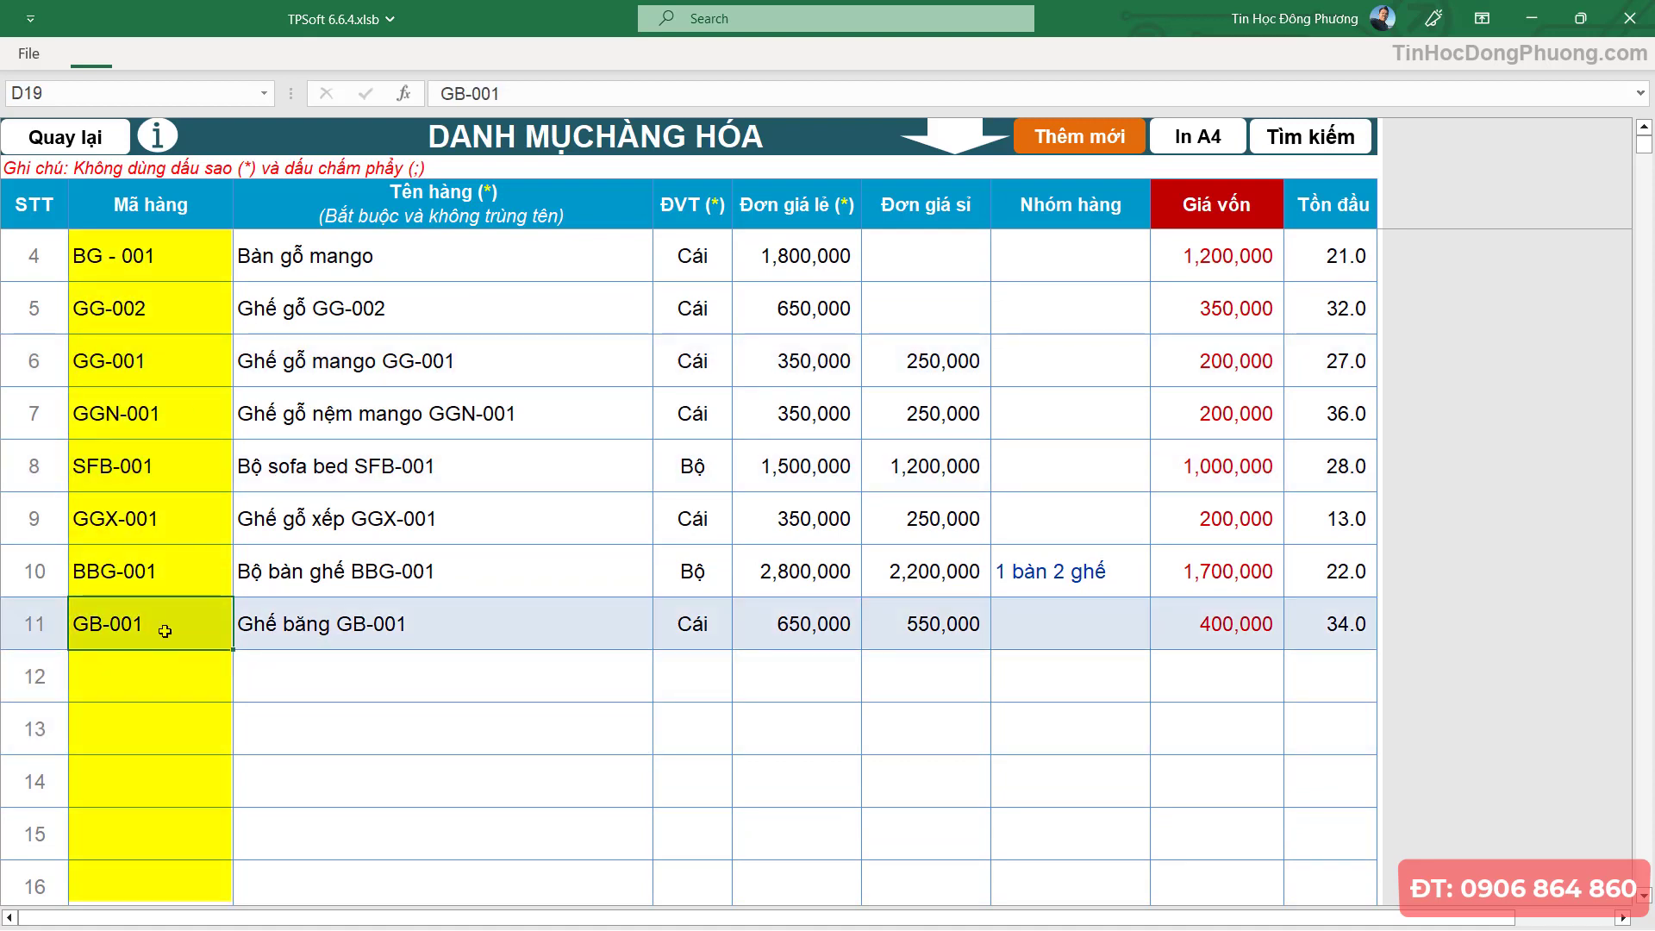
click(445, 609)
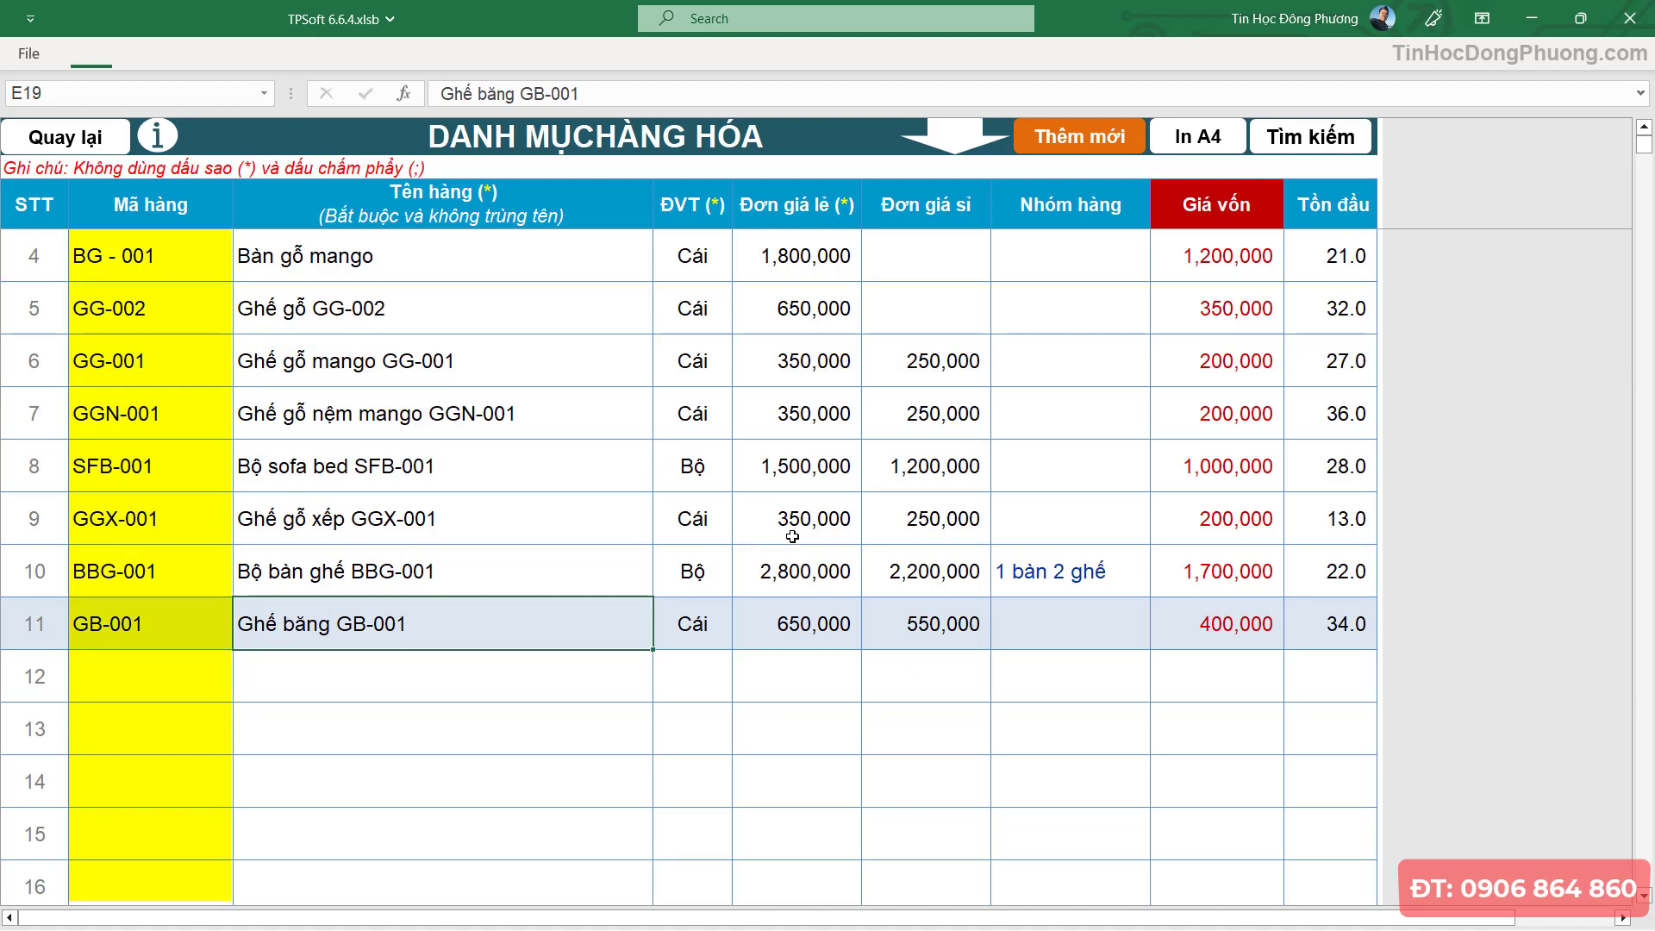
- Review opening stocks 34 for GB-001 and 22 for BBG-001, and row 12's empty cells
click(926, 531)
click(1339, 624)
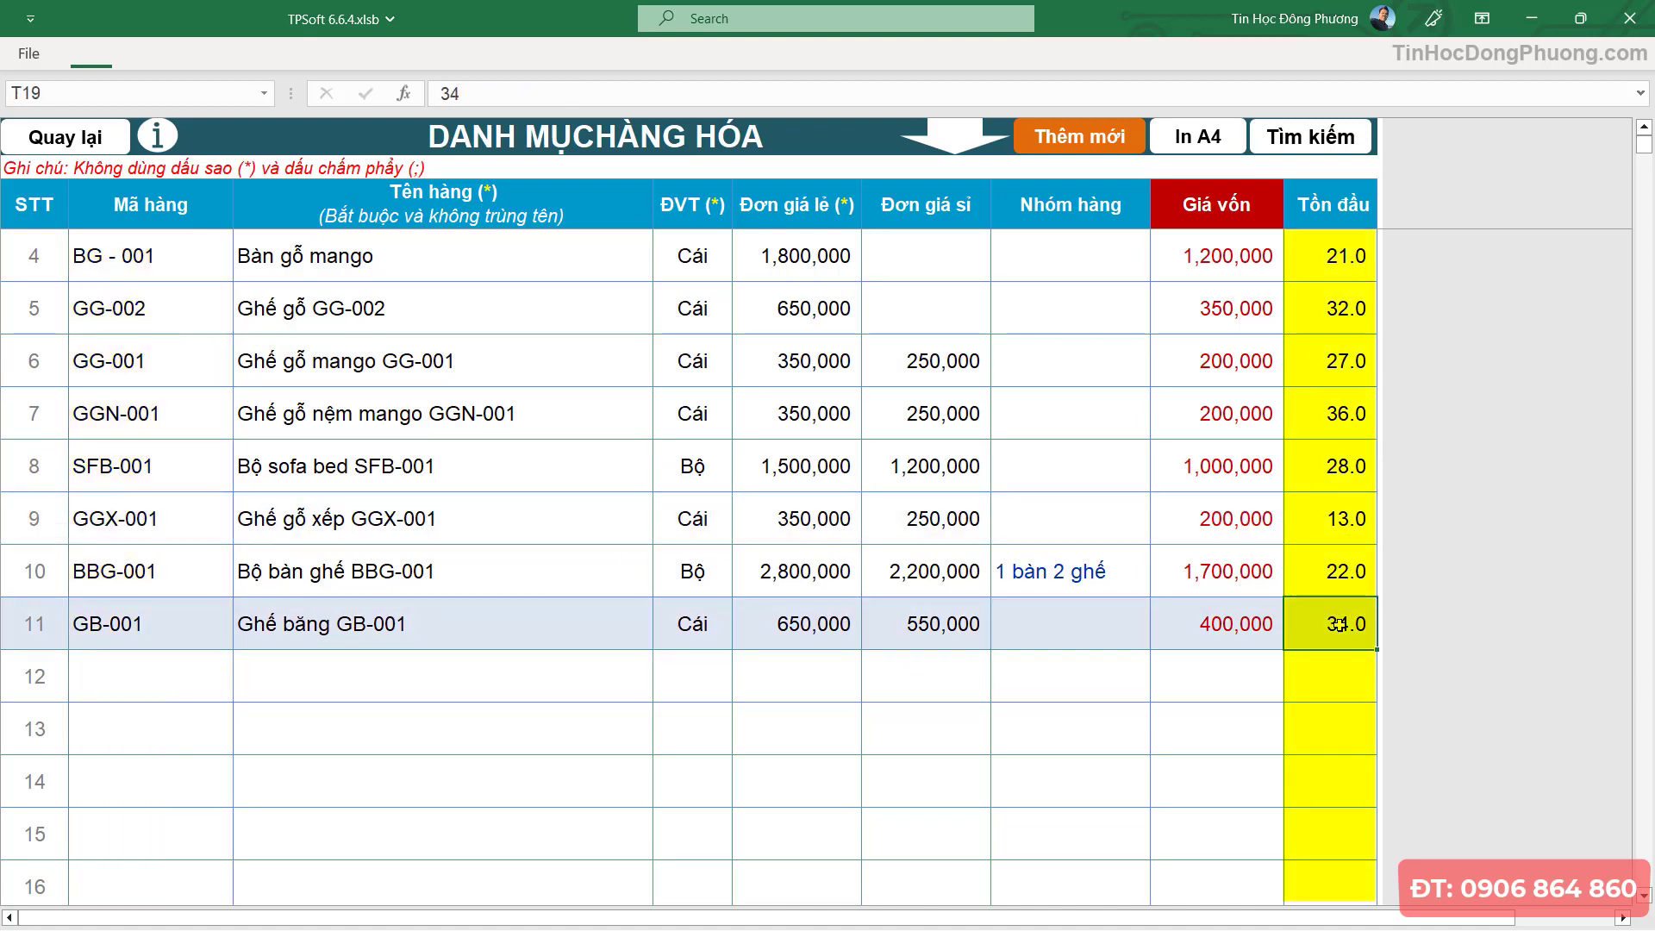
click(1350, 578)
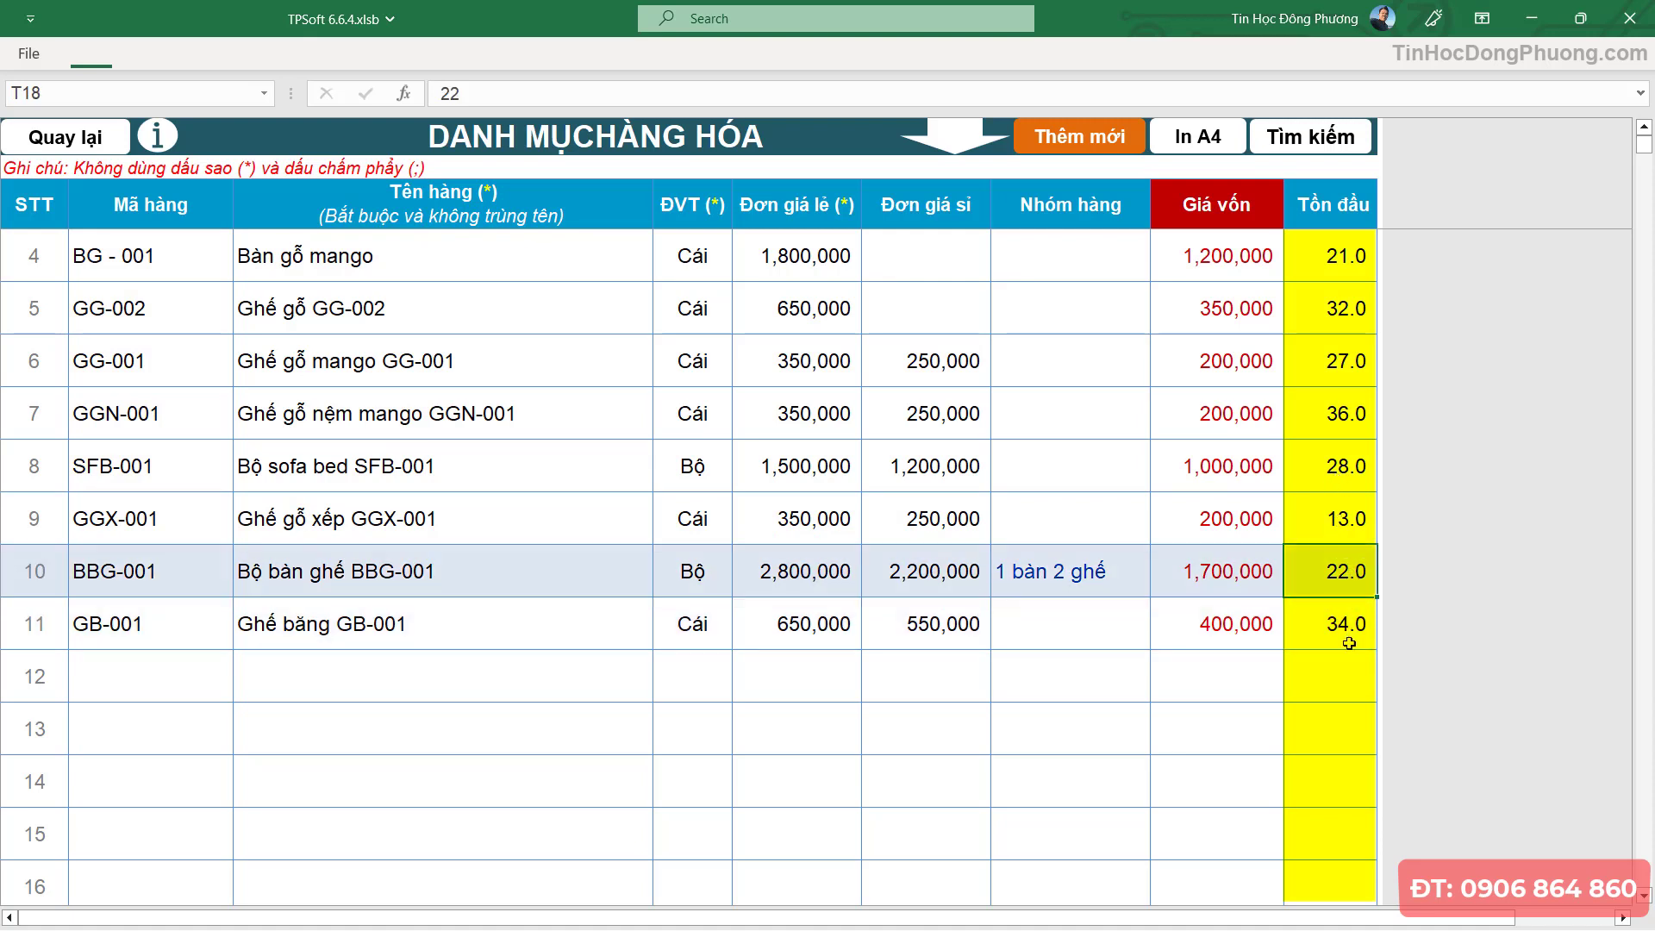
click(1343, 671)
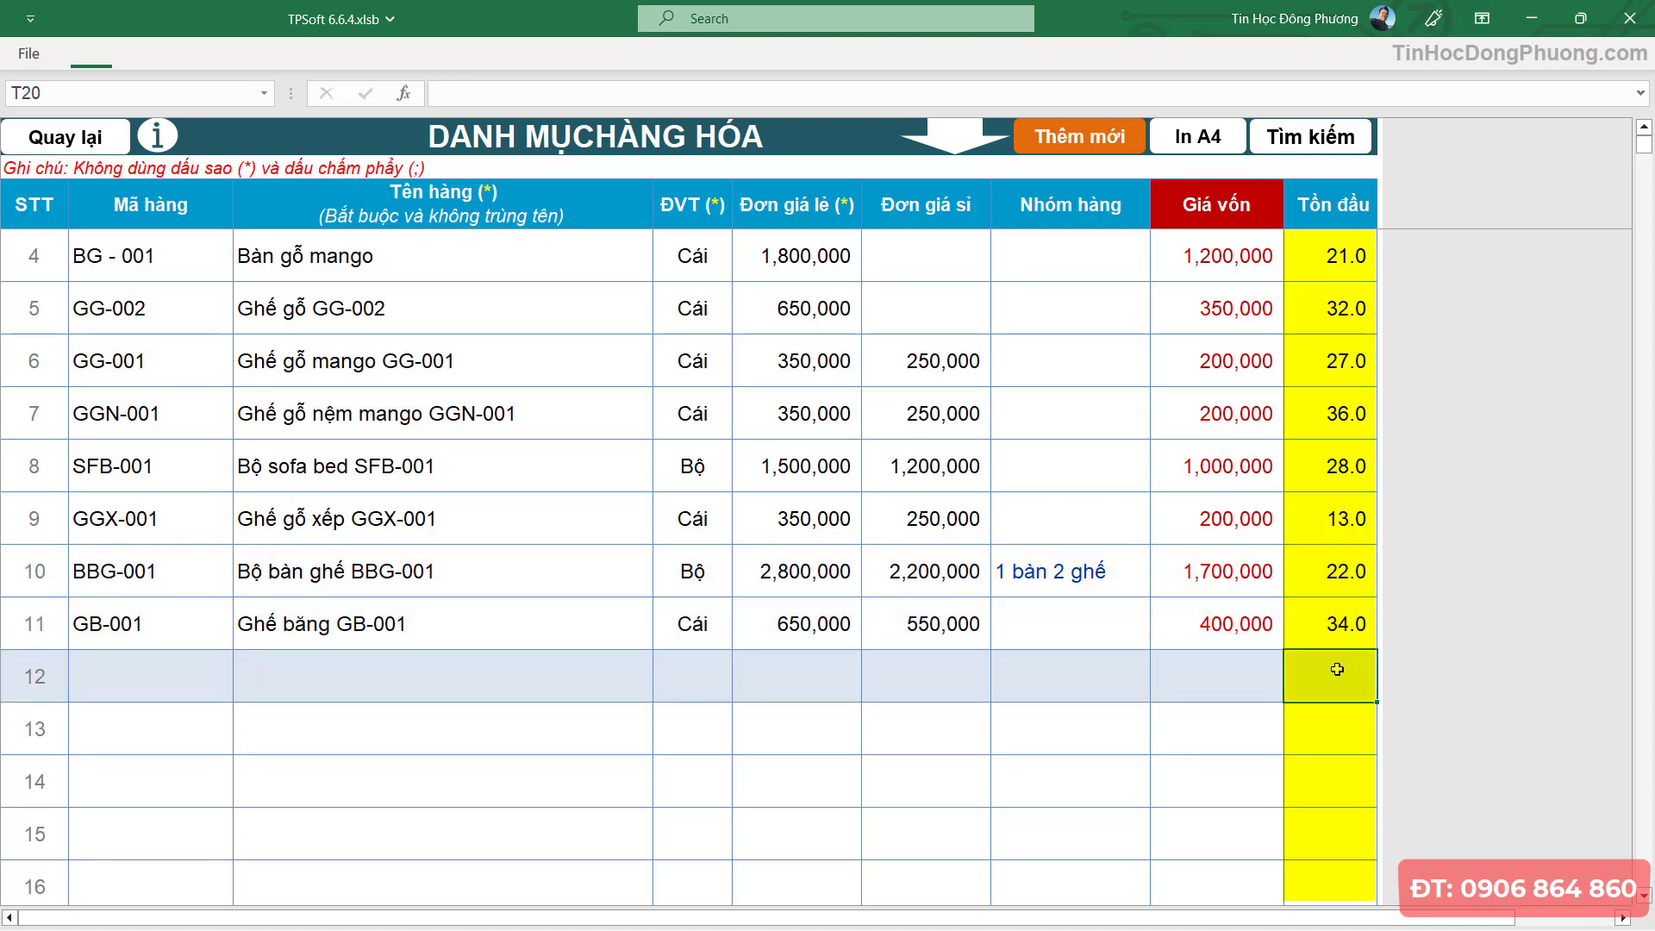
click(1235, 666)
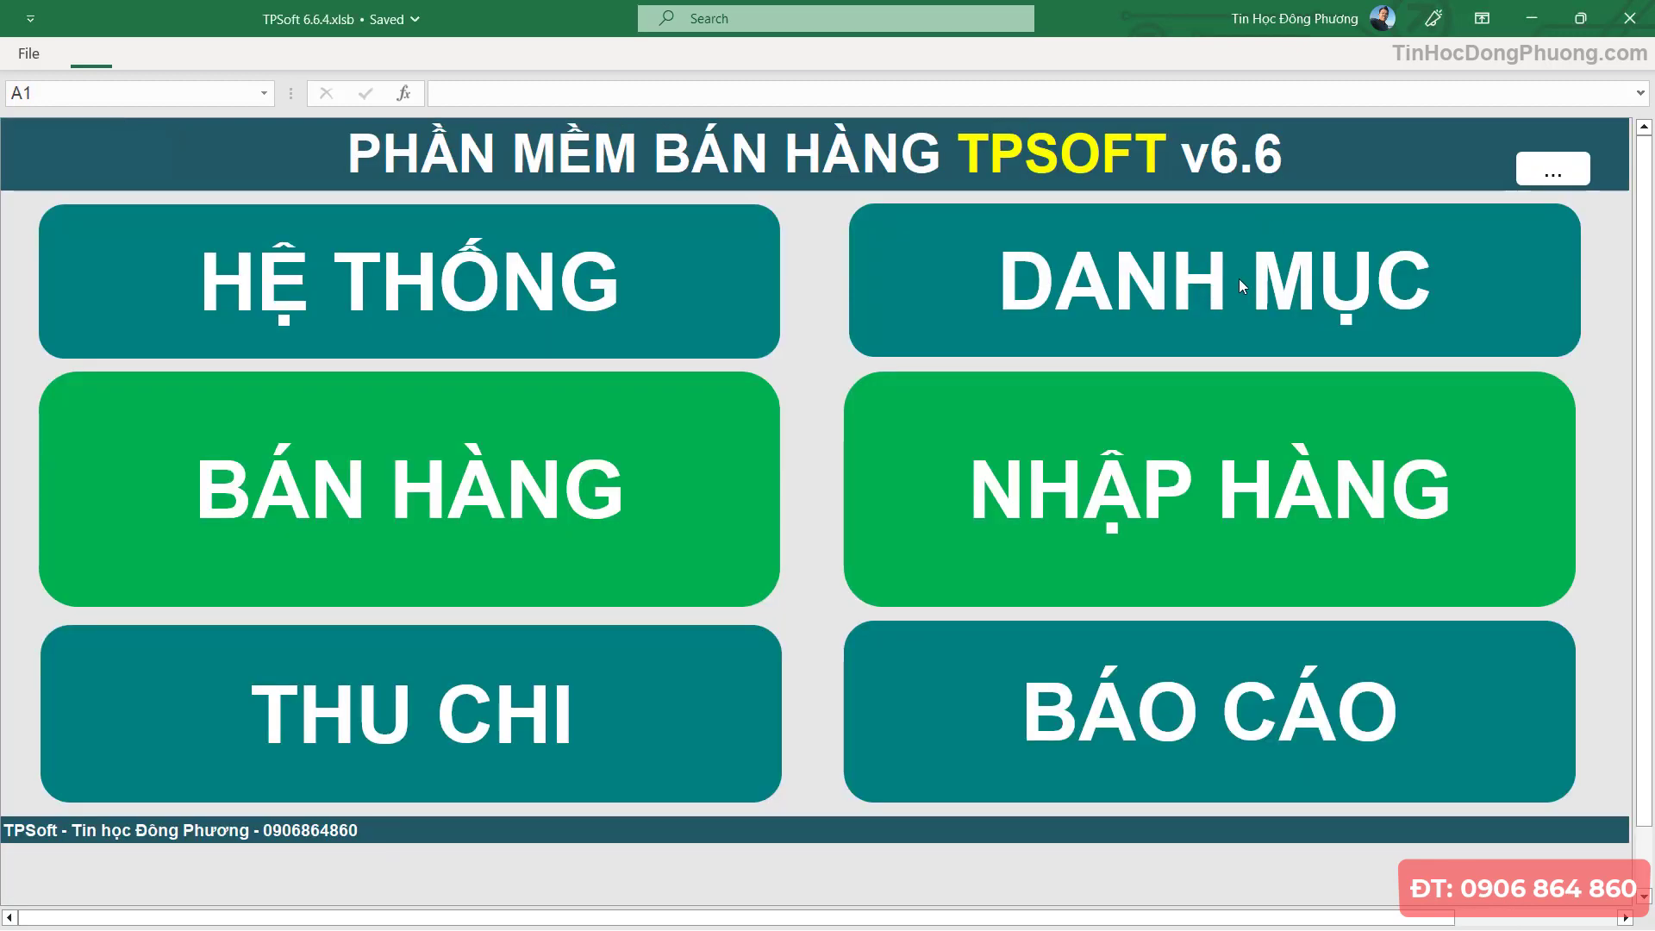
click(1239, 277)
click(808, 460)
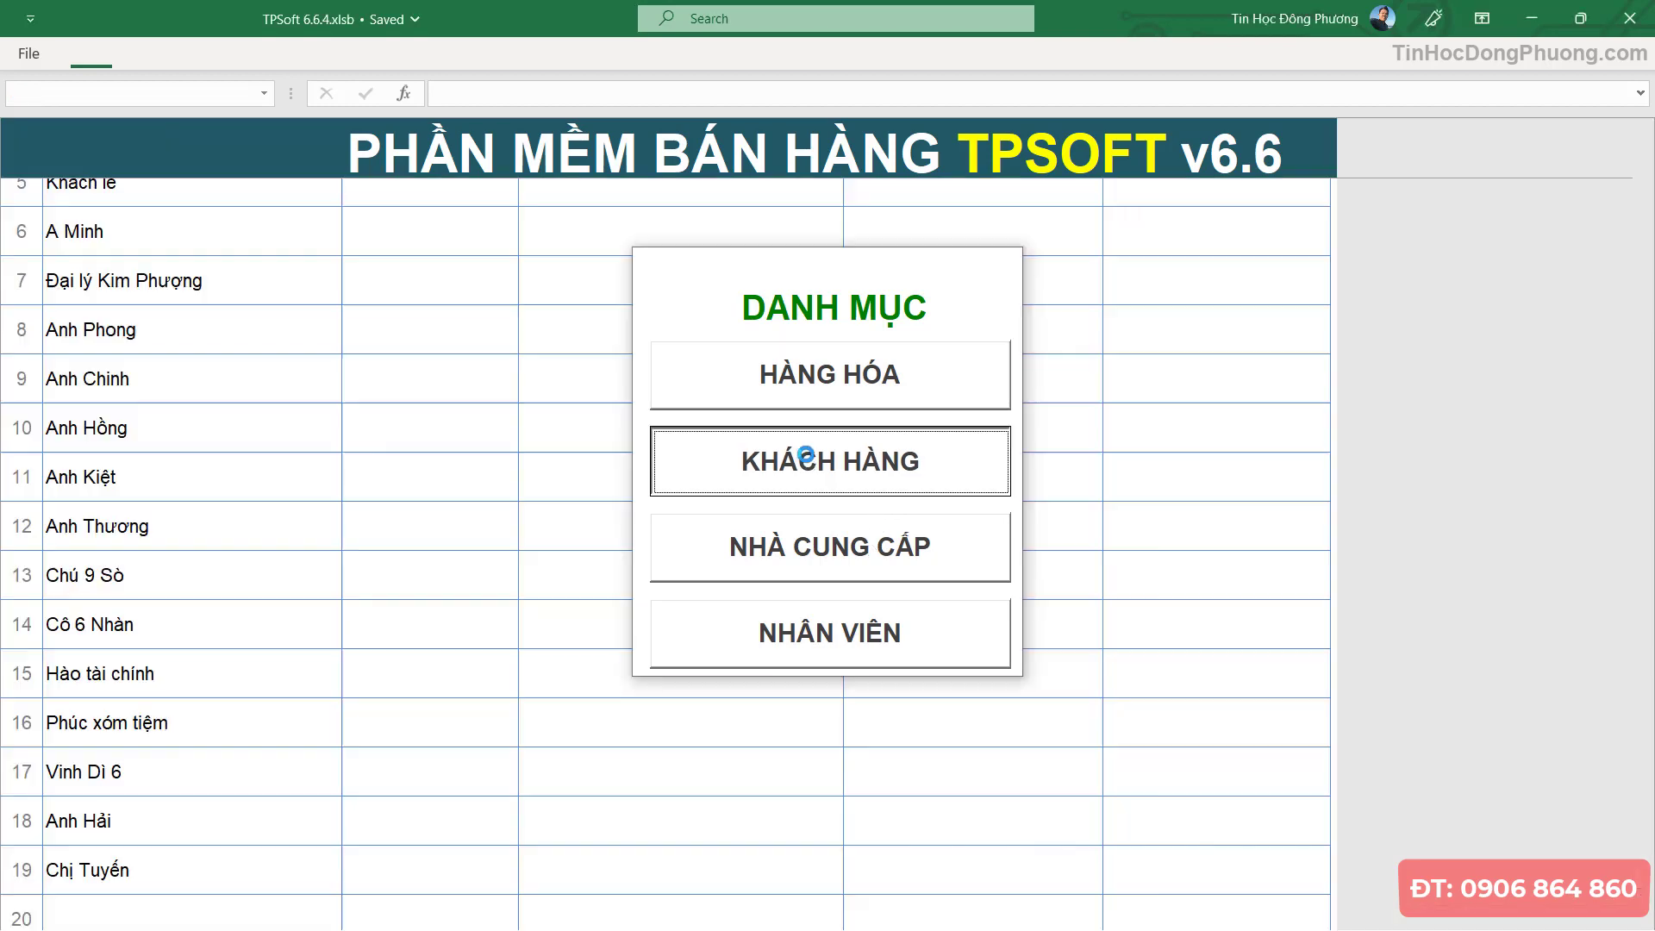
click(232, 395)
scroll(231, 392, down, 1)
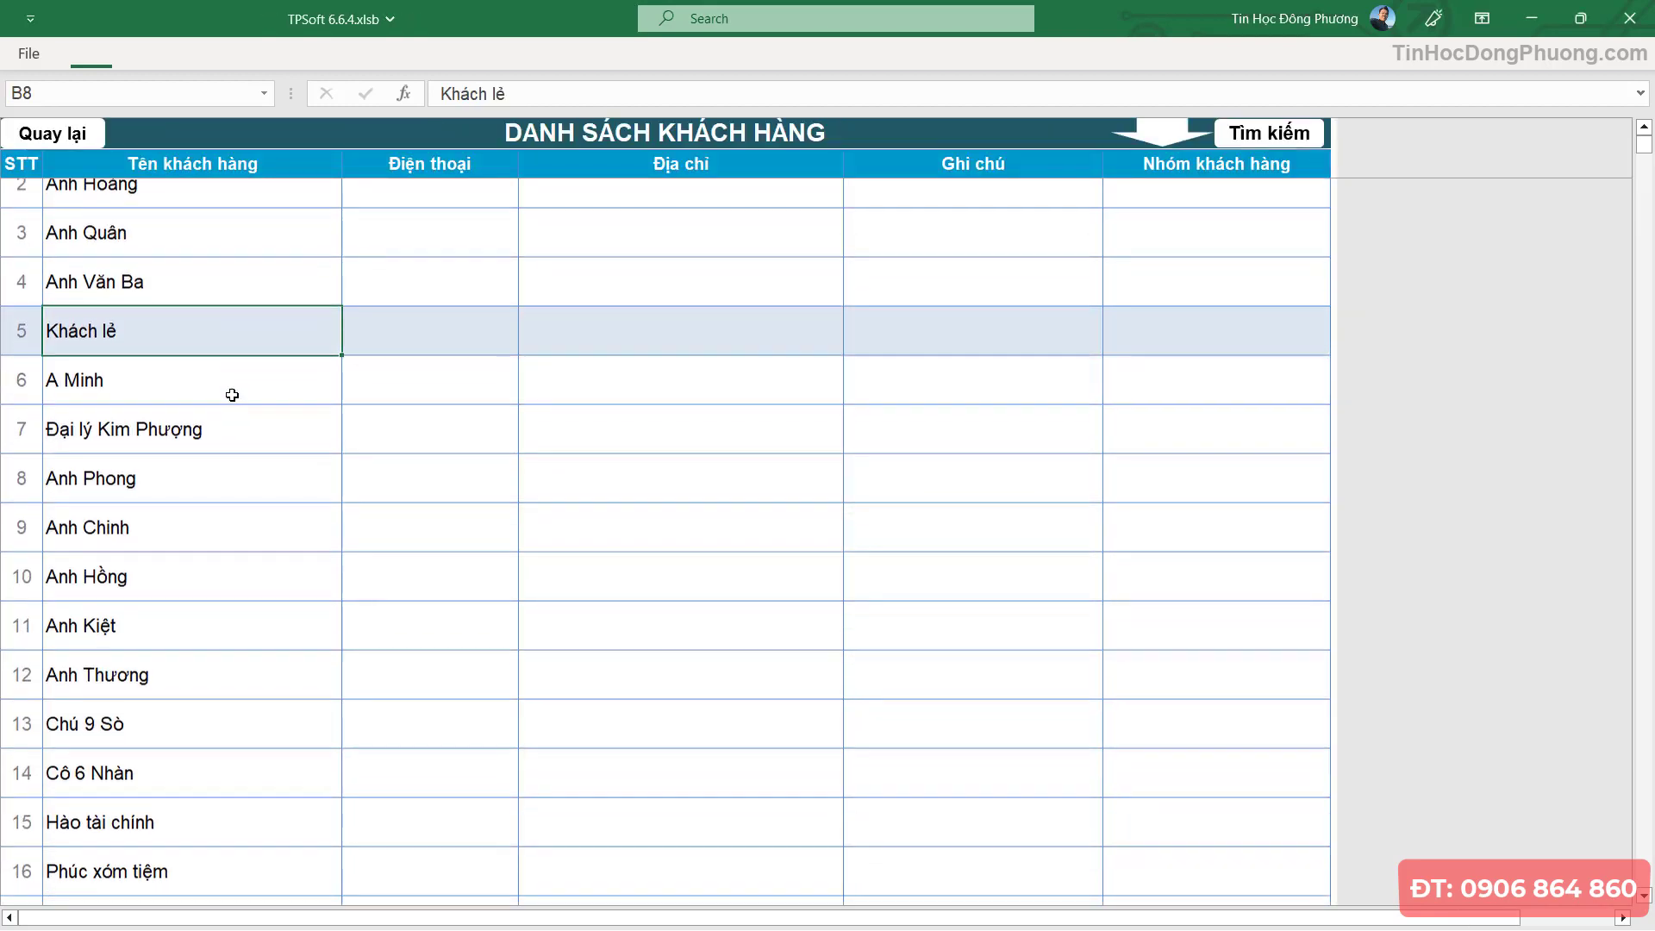
scroll(233, 405, down, 2)
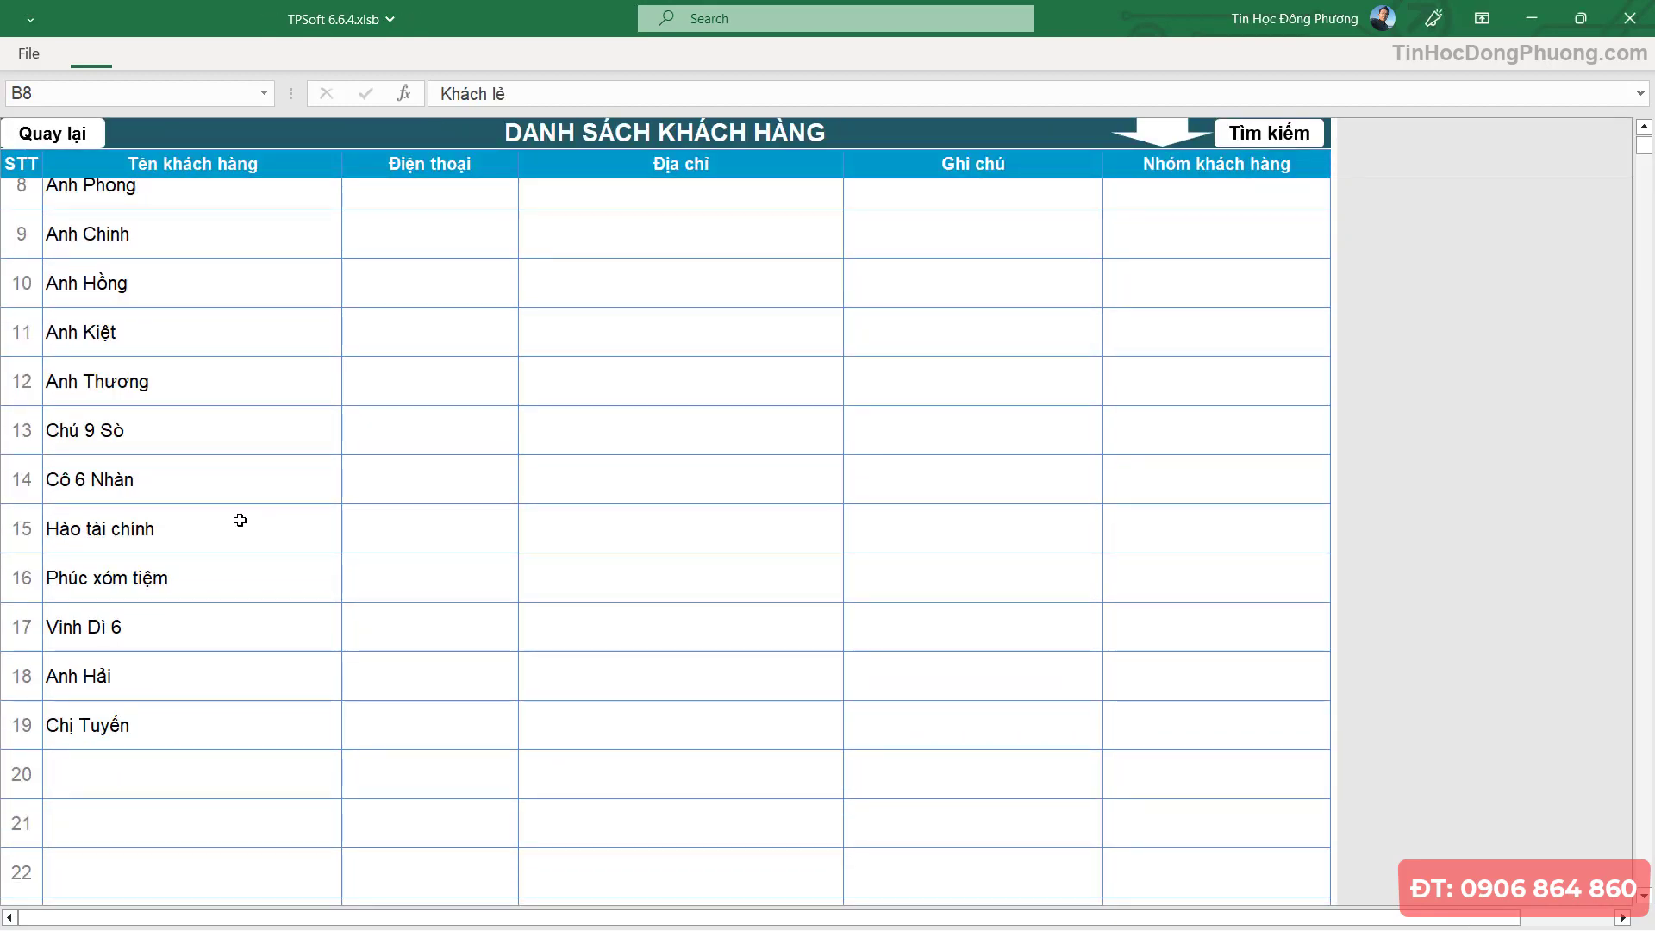
scroll(207, 534, down, 2)
click(168, 551)
scroll(173, 504, down, 1)
click(177, 463)
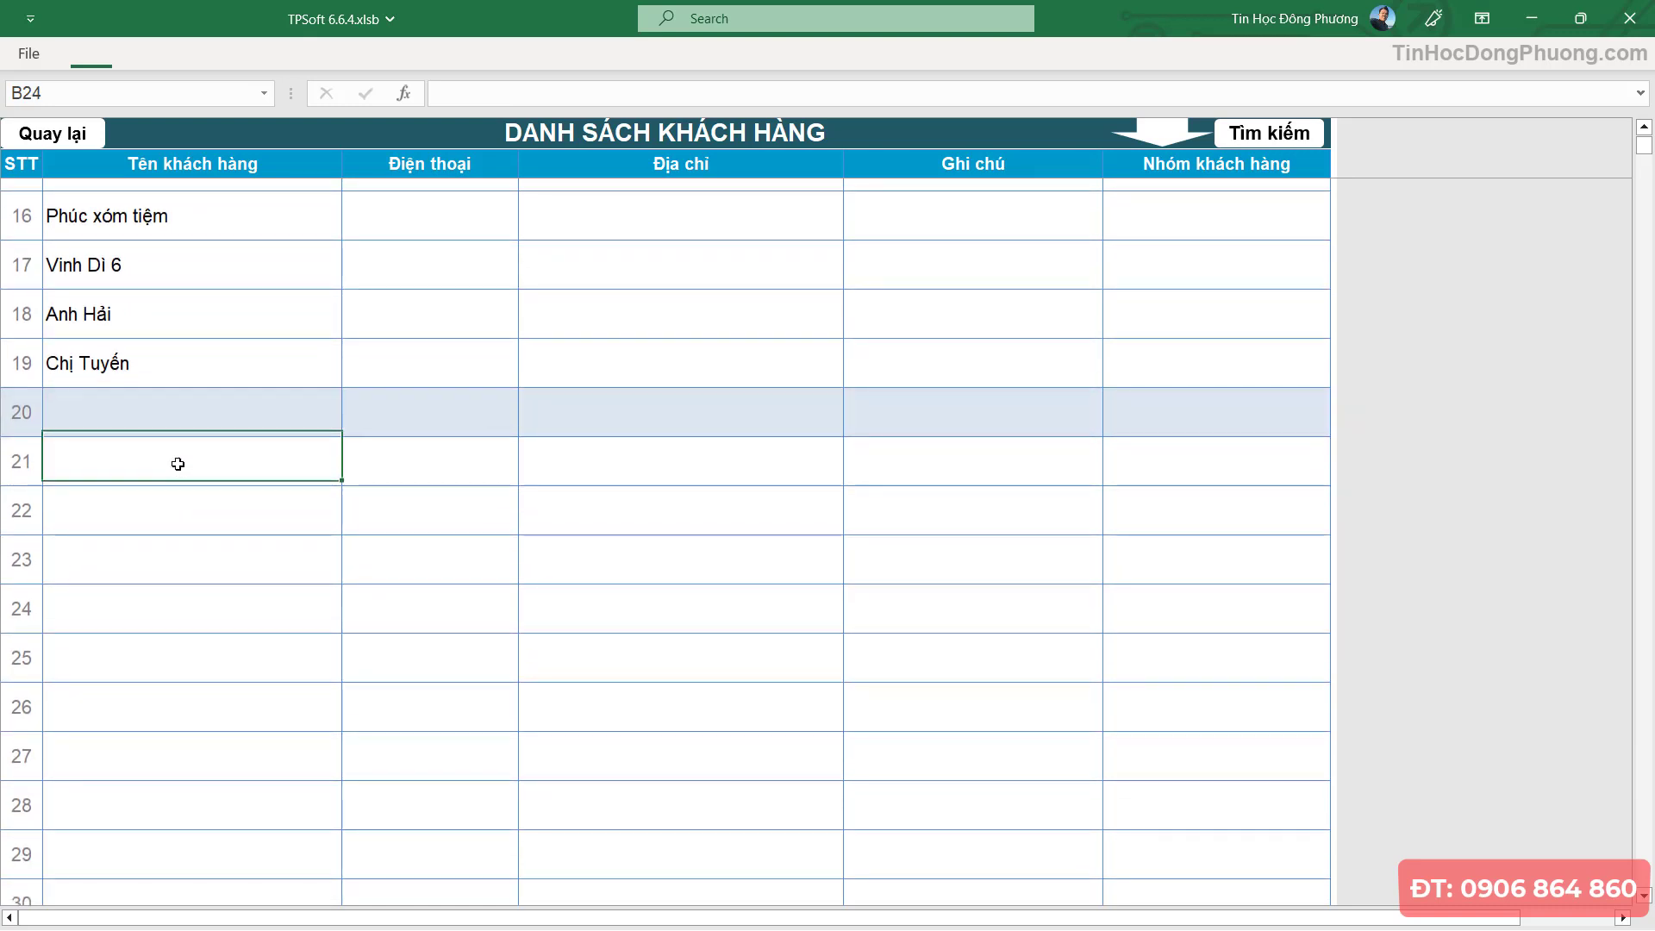
click(176, 541)
click(184, 427)
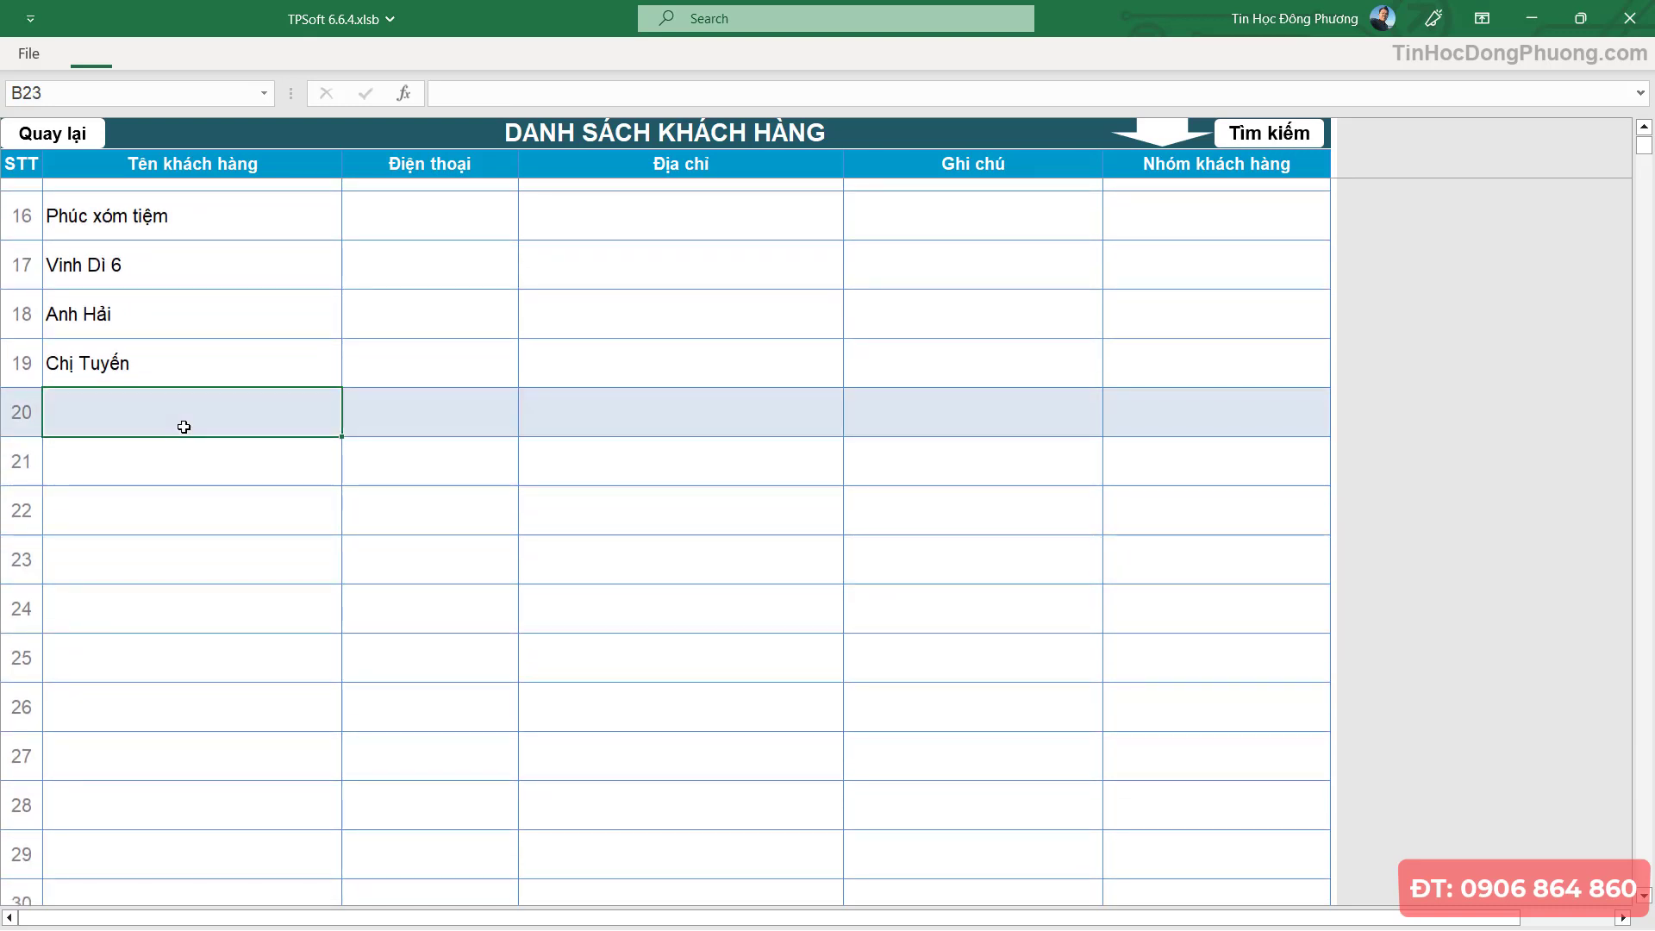
click(205, 334)
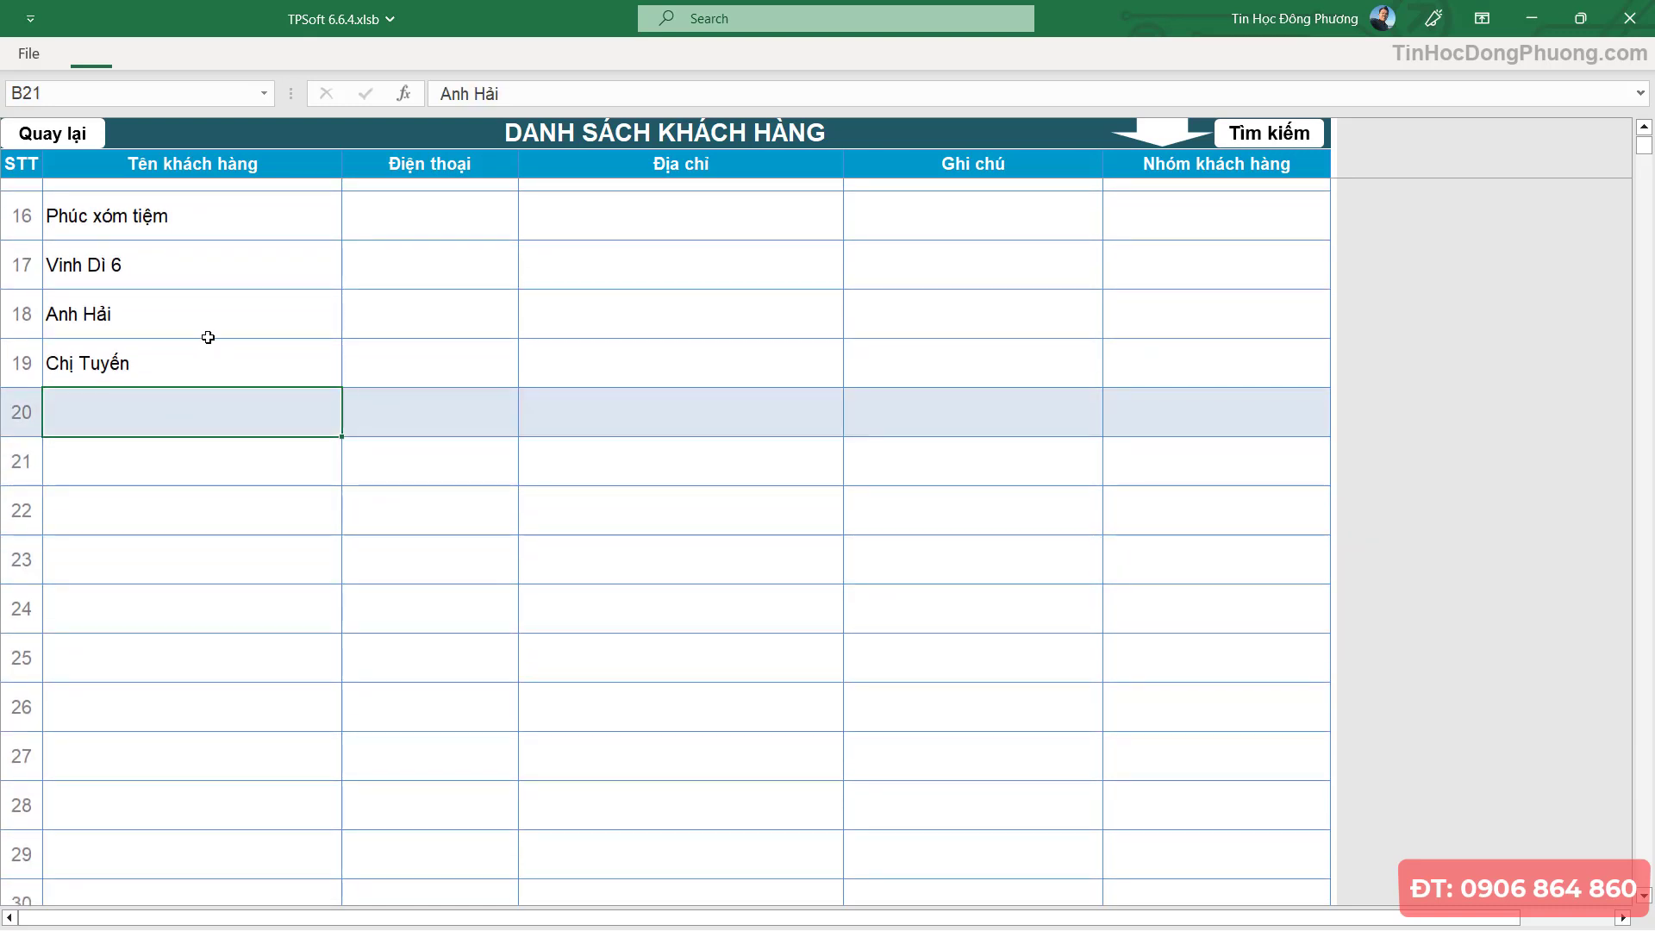
click(180, 416)
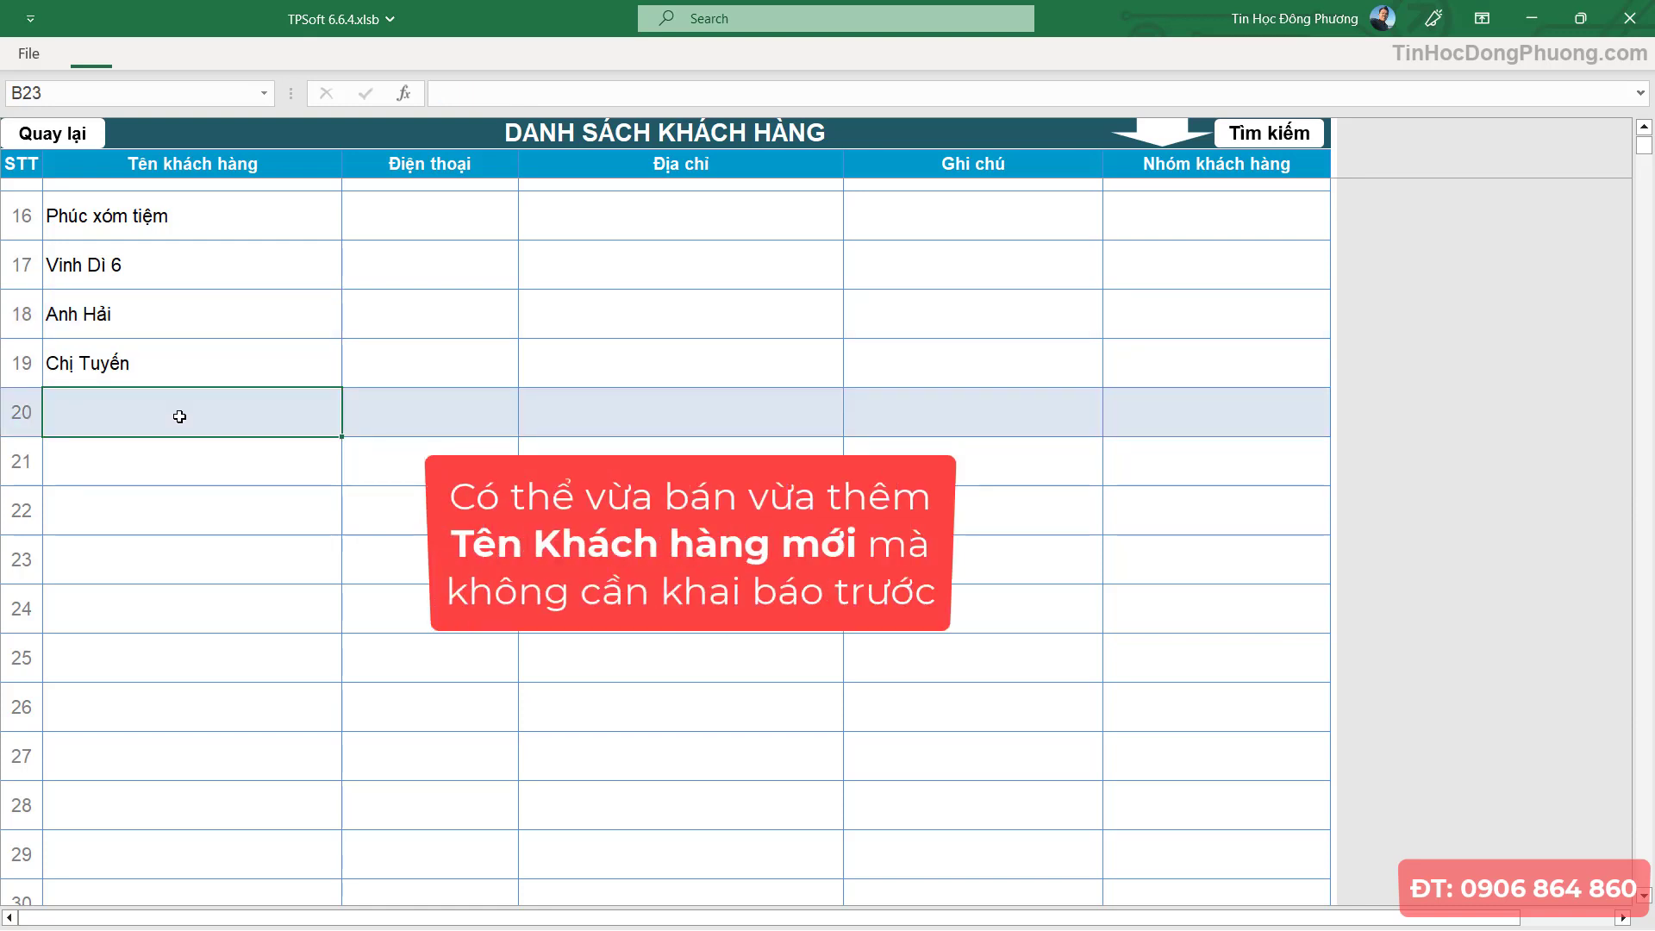
scroll(179, 417, up, 3)
scroll(158, 307, up, 2)
scroll(221, 341, down, 2)
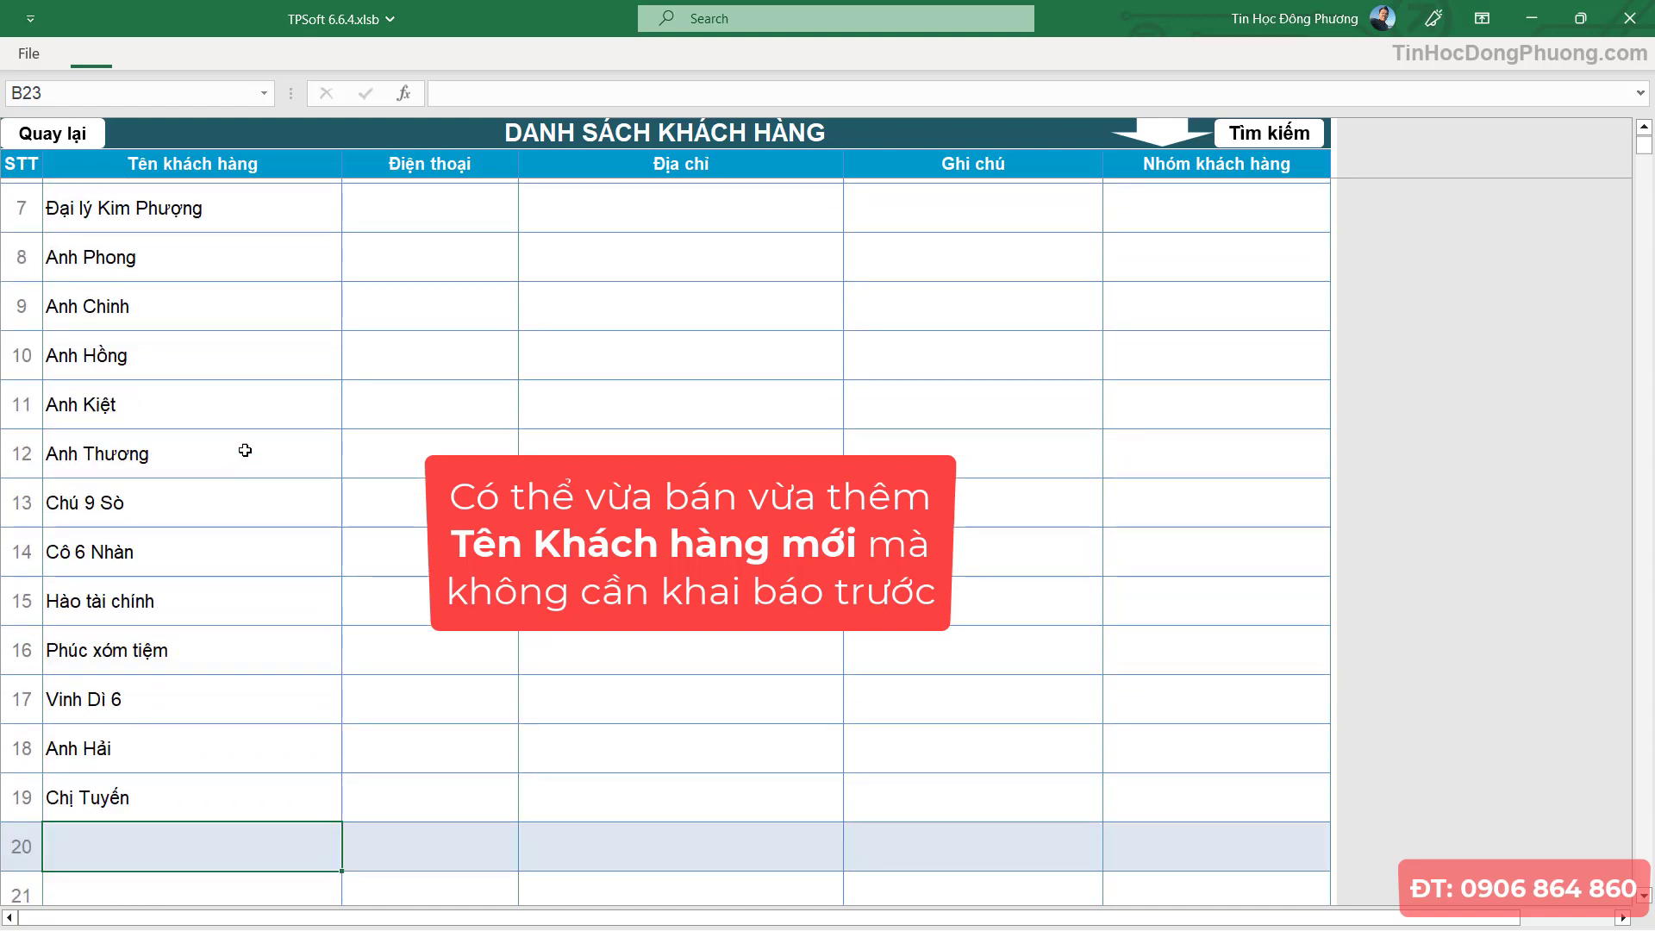
scroll(243, 684, down, 1)
scroll(240, 681, down, 1)
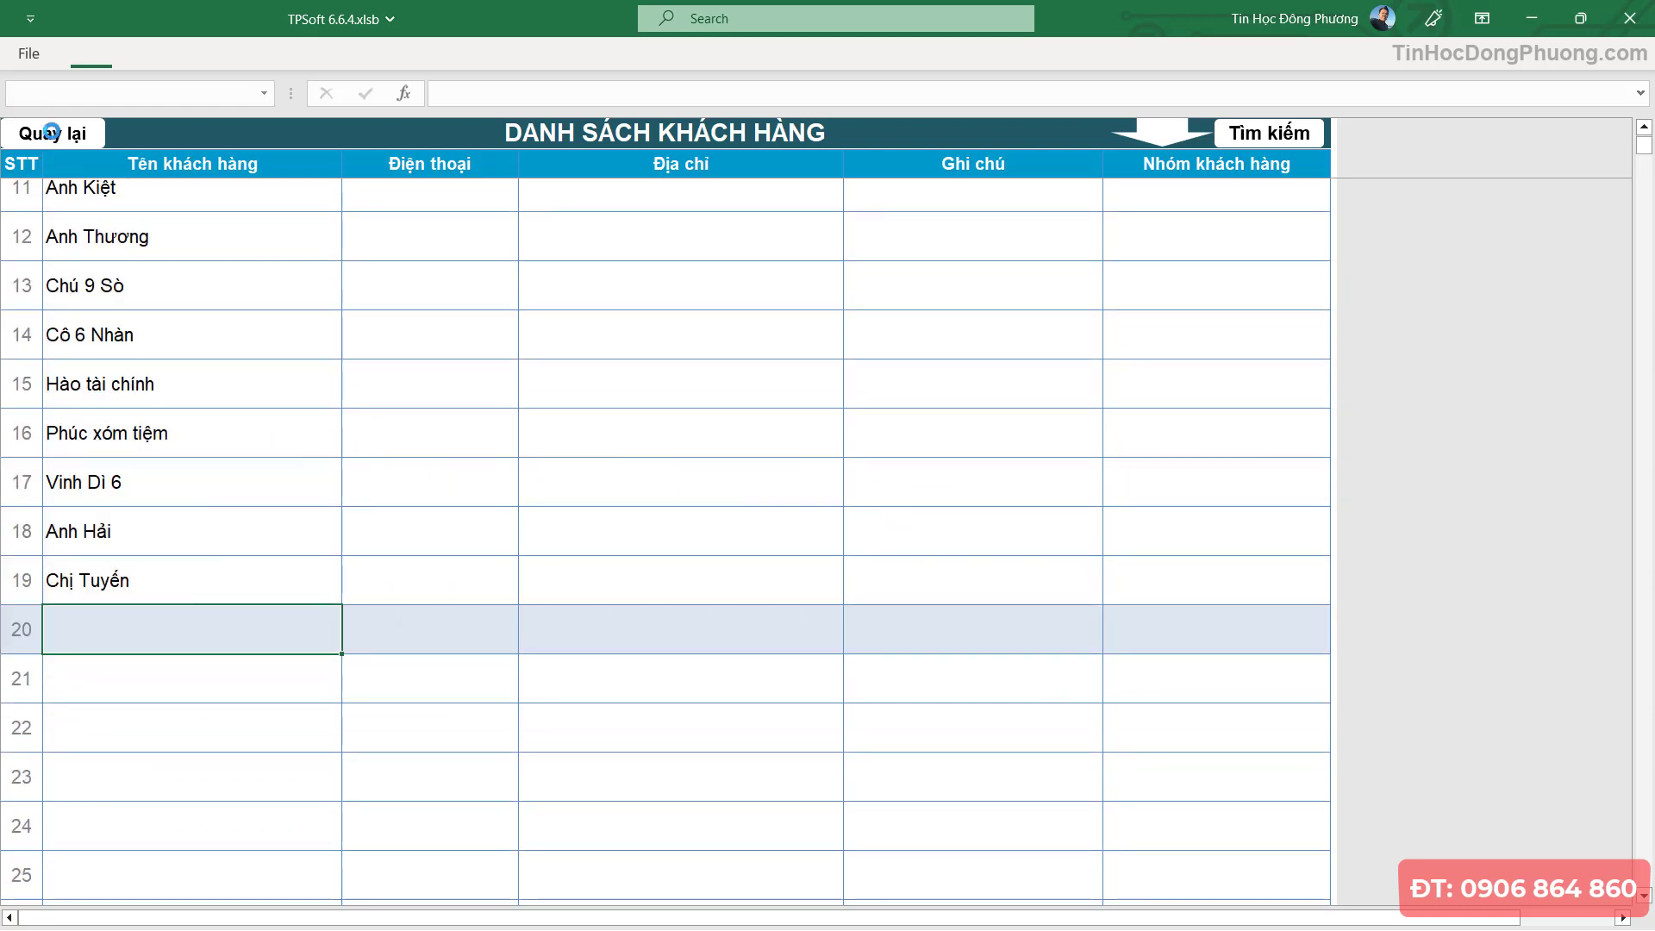
click(51, 131)
- View the NHÀ CUNG CẤP supplier list, then open the BÁN HÀNG sheet's customer picker
click(1177, 339)
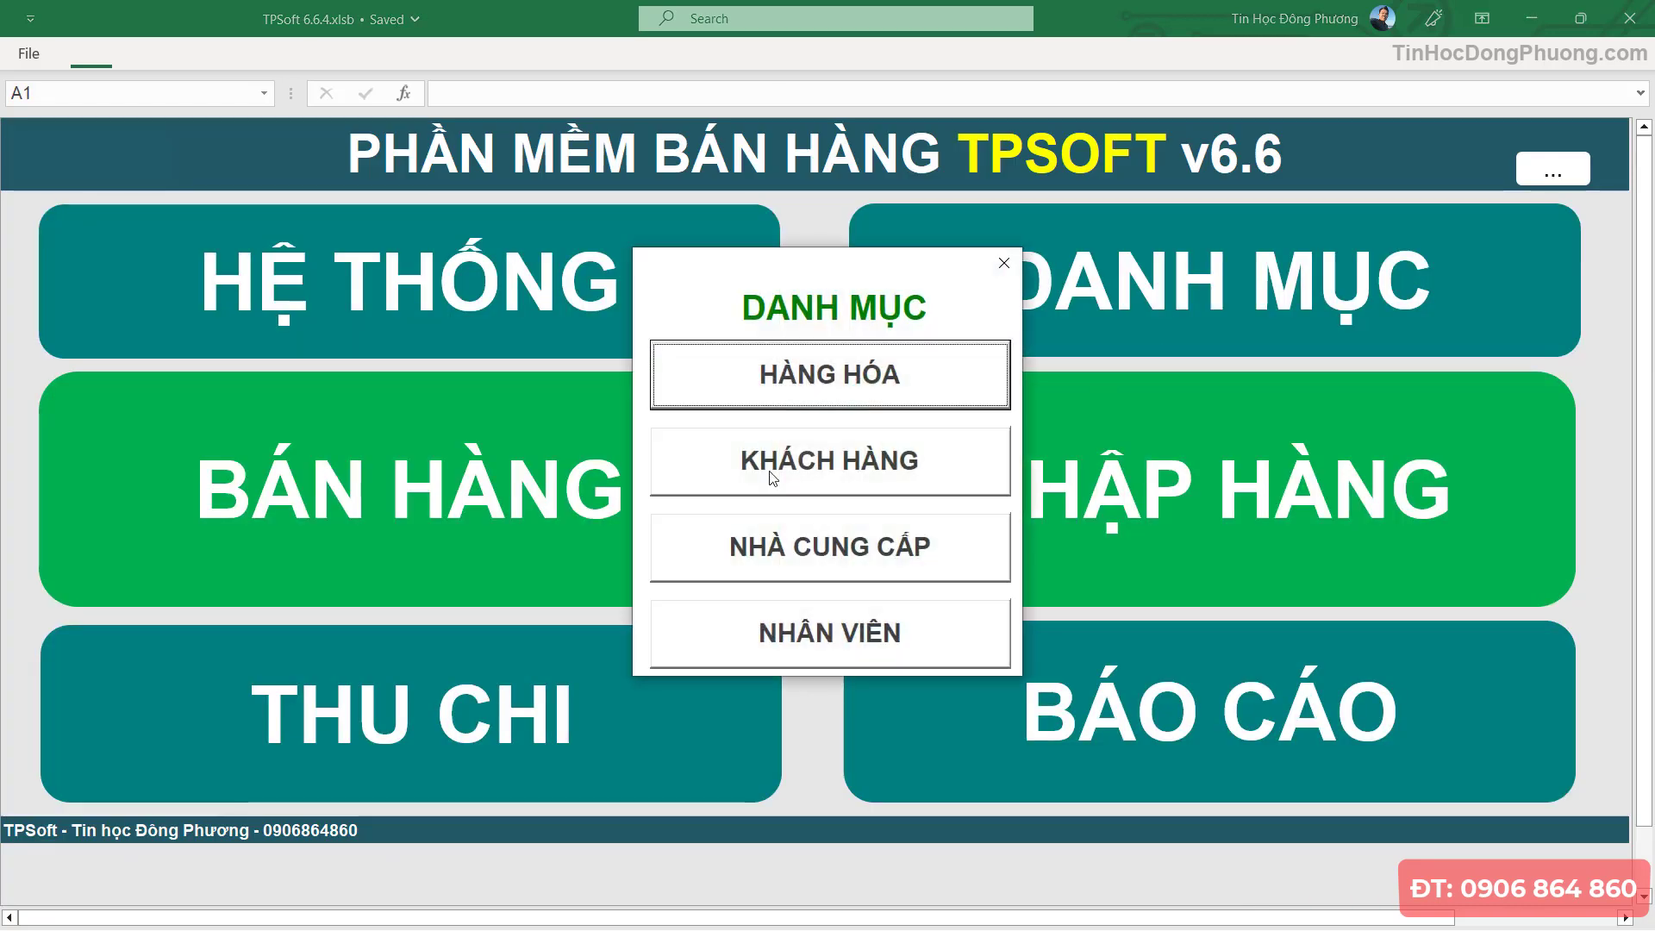
click(775, 531)
click(78, 136)
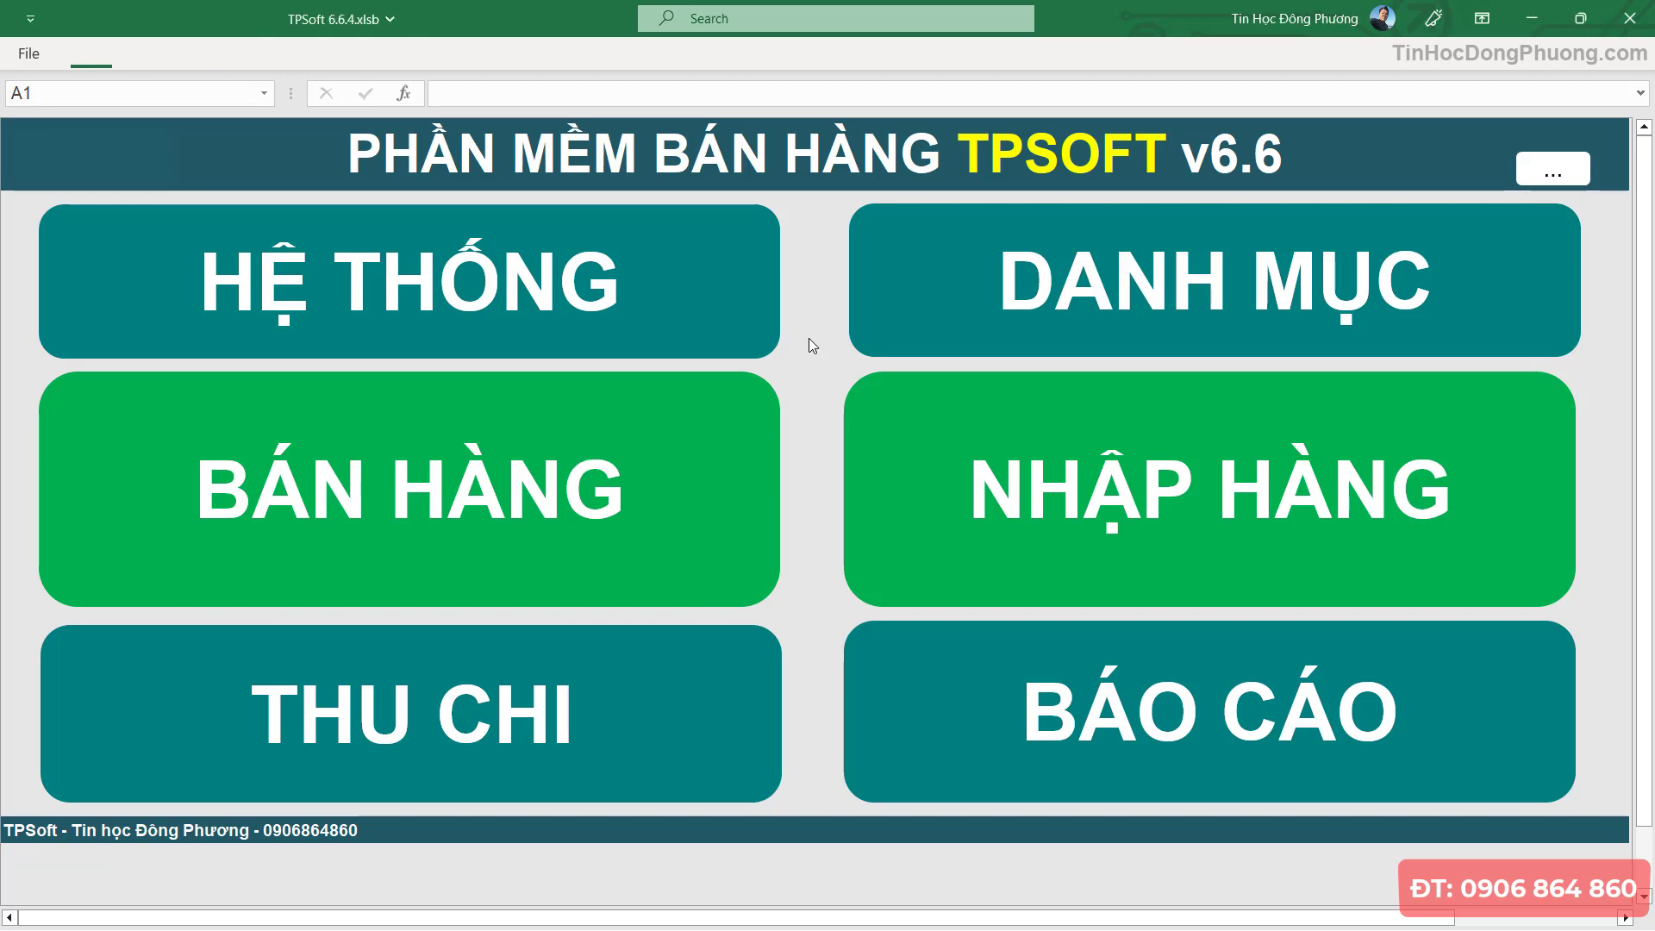
click(413, 487)
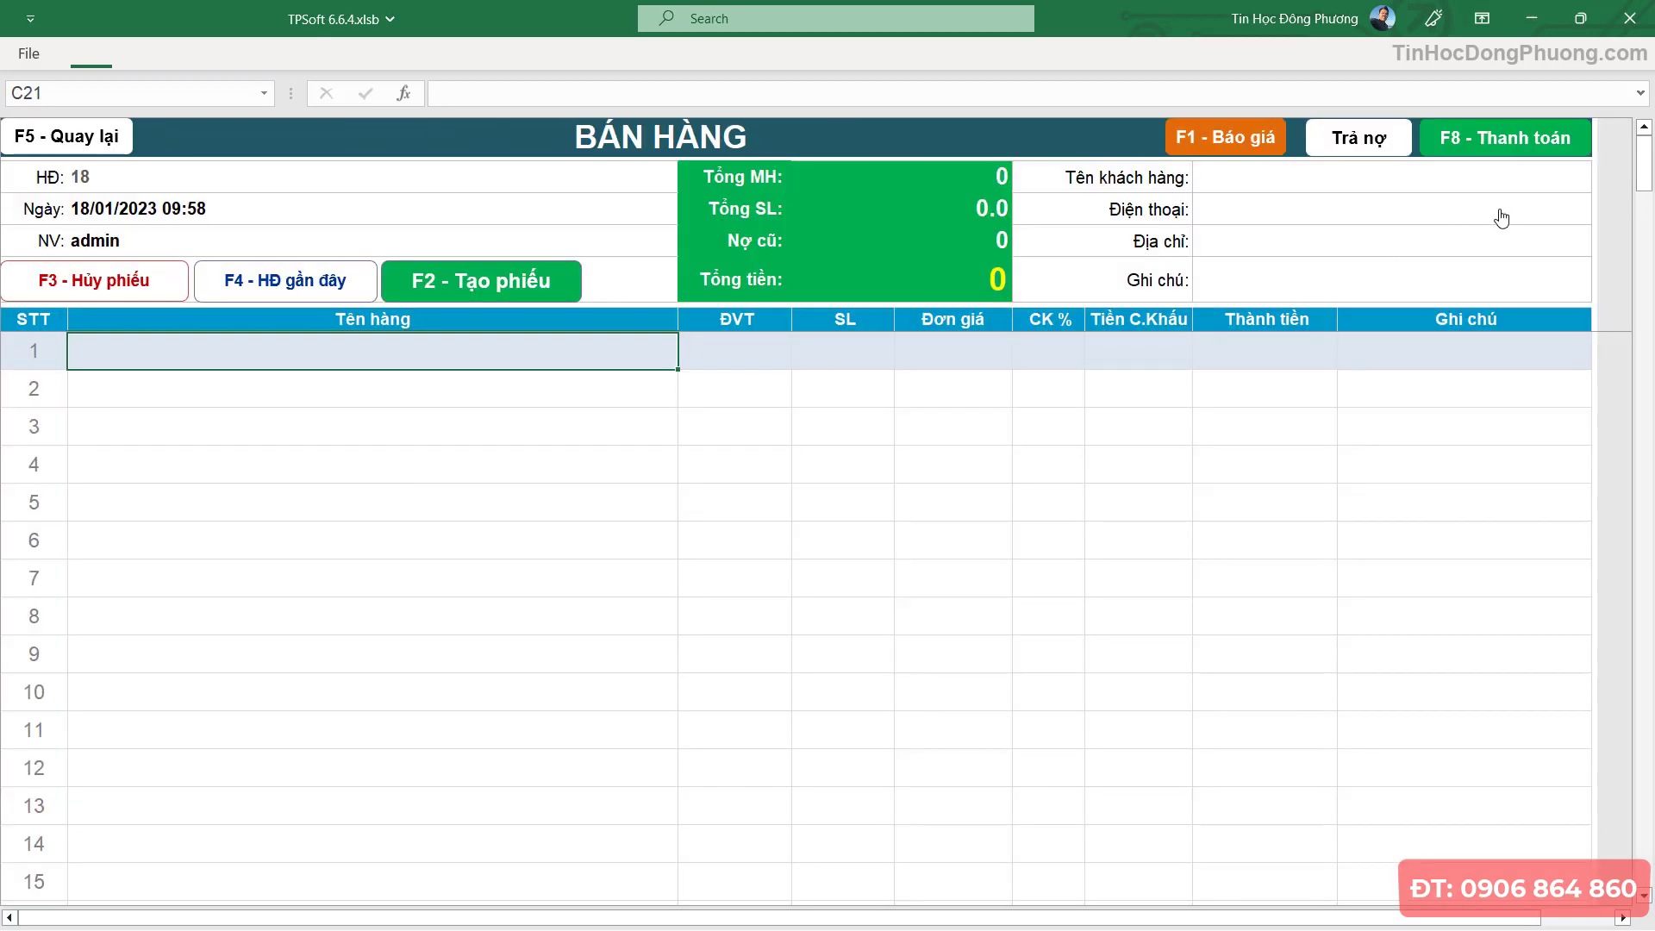
click(1287, 209)
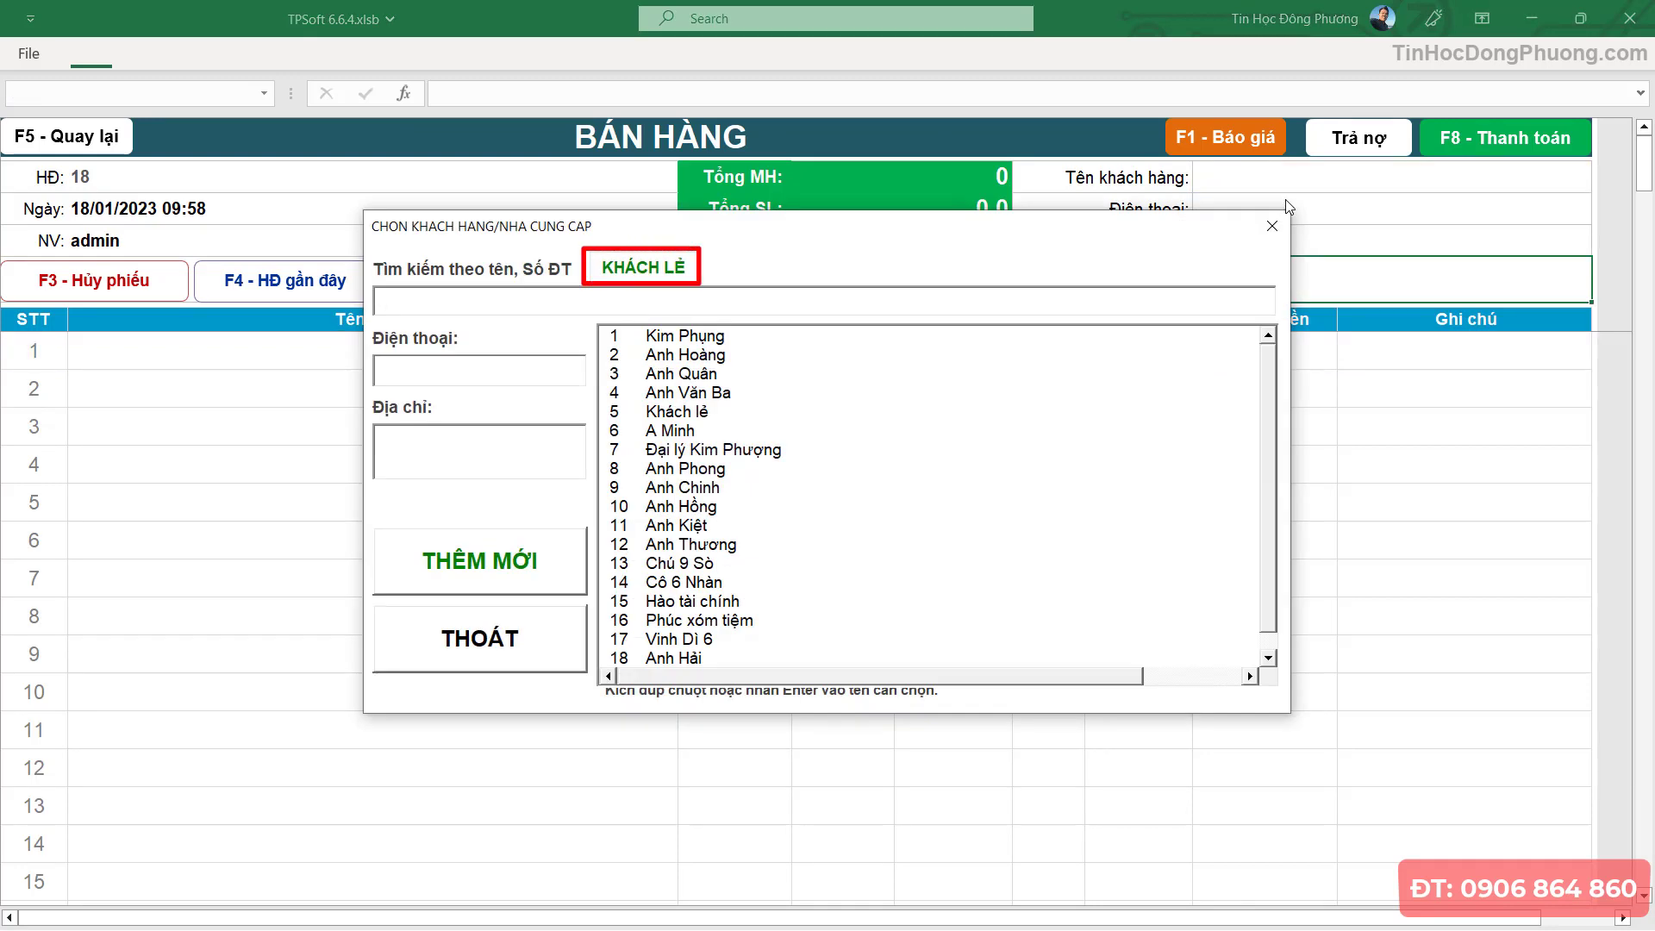
- Set the customer to Khách lẻ, then to an existing customer found by name search
click(671, 272)
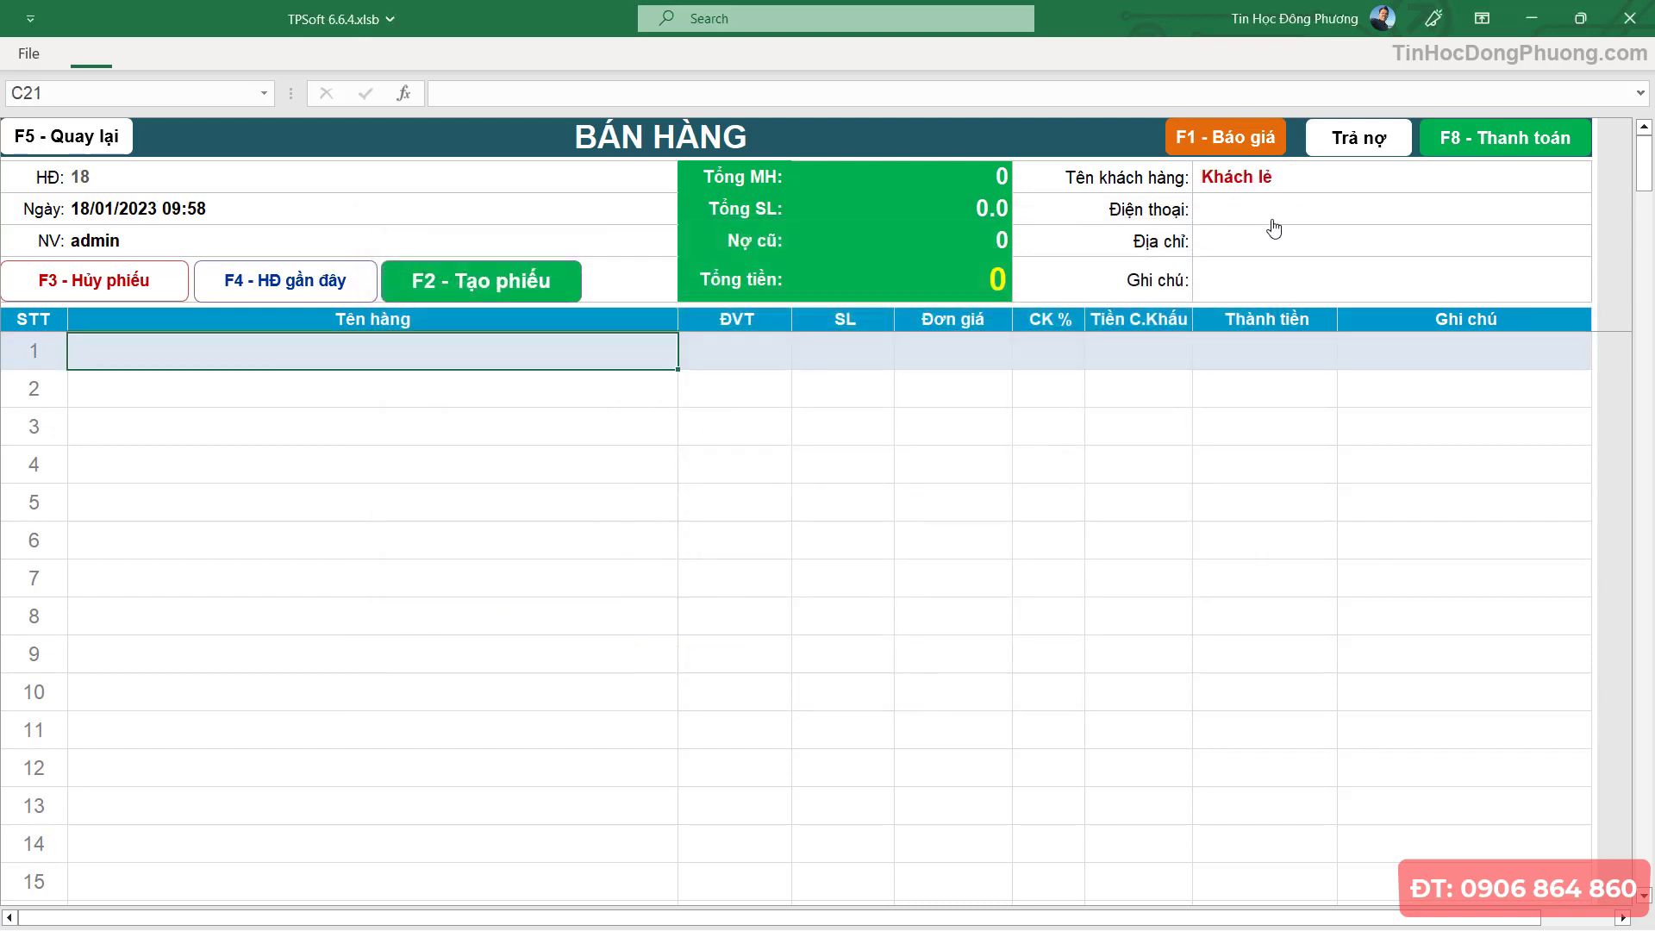
click(1330, 233)
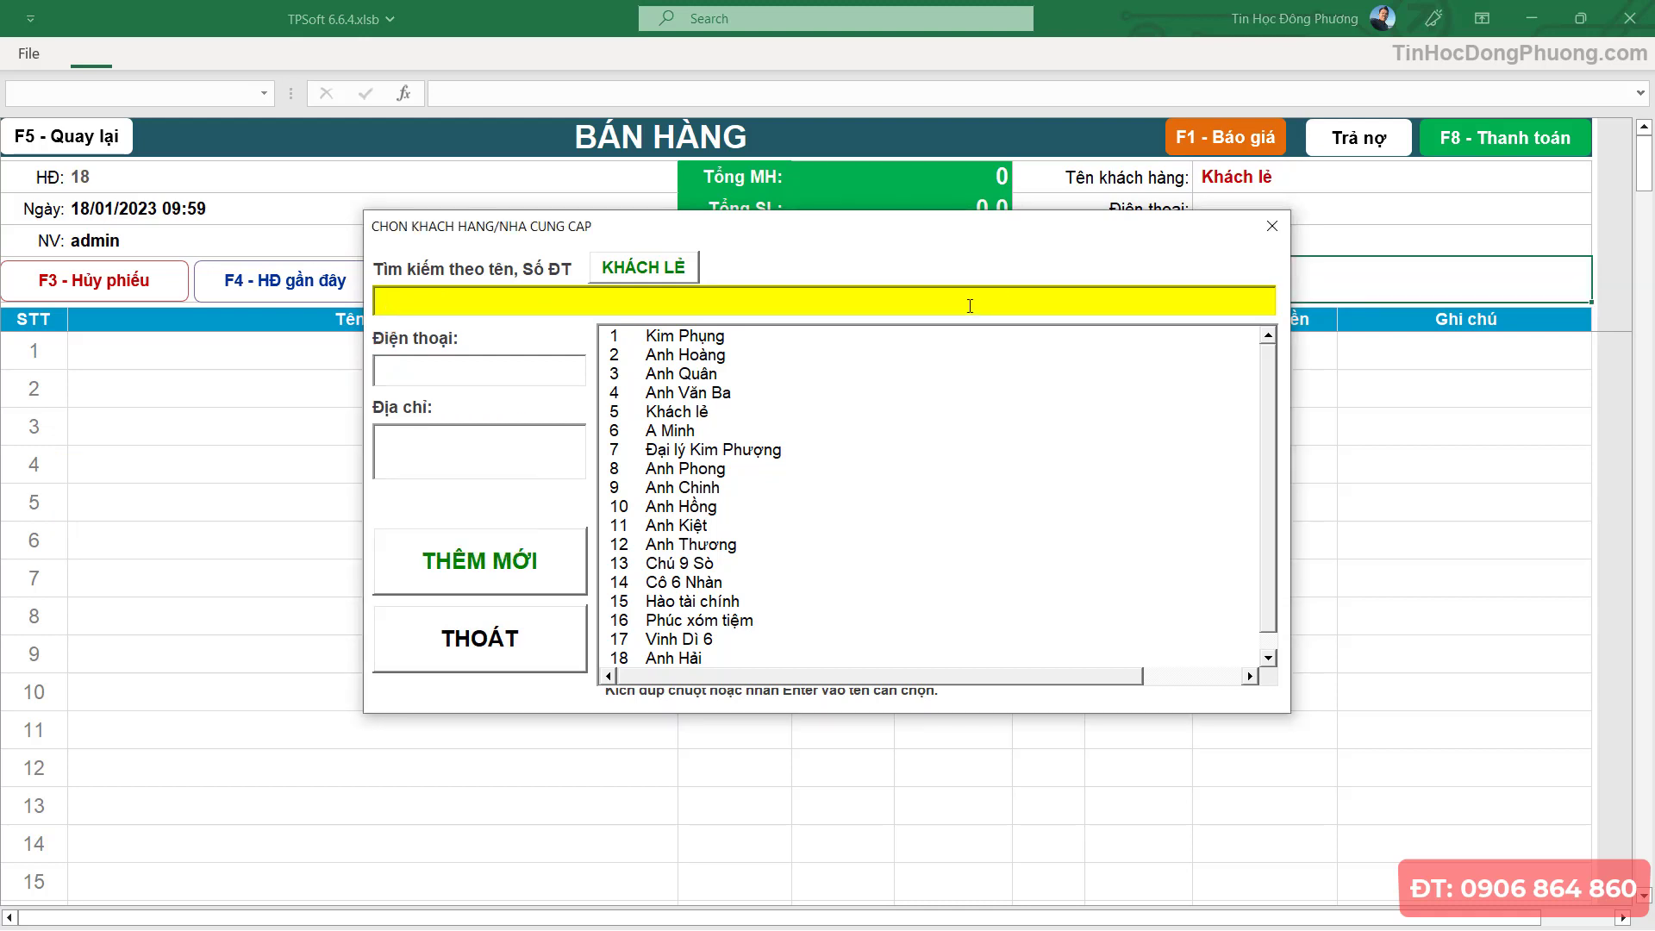
text(phong)
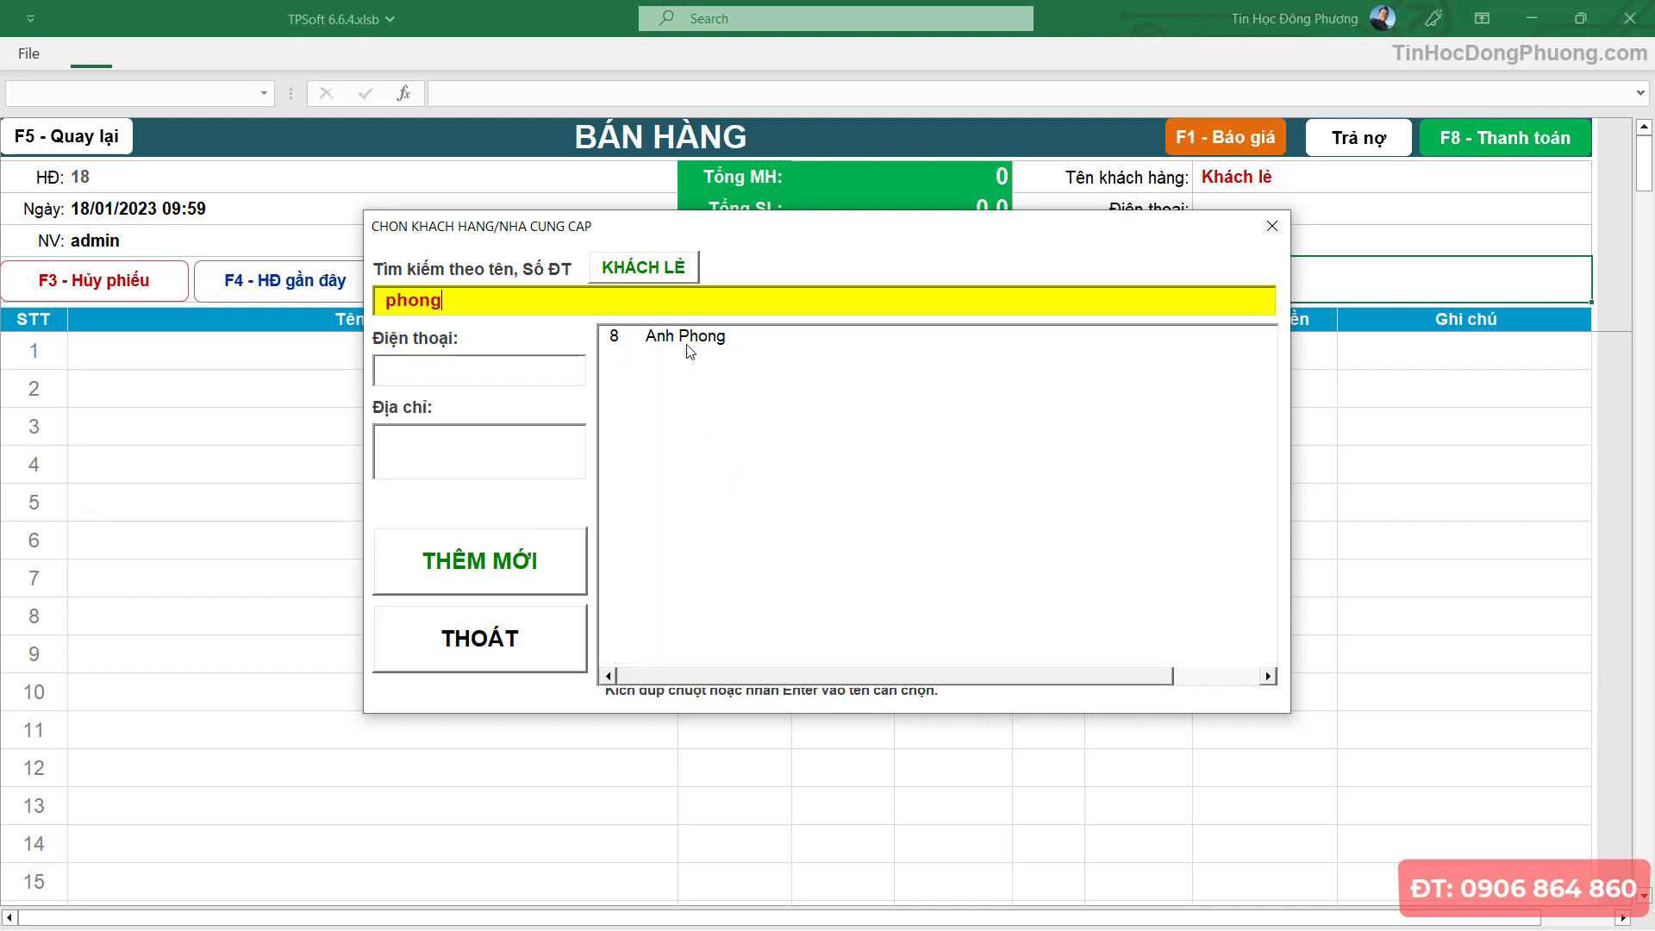
double_click(687, 336)
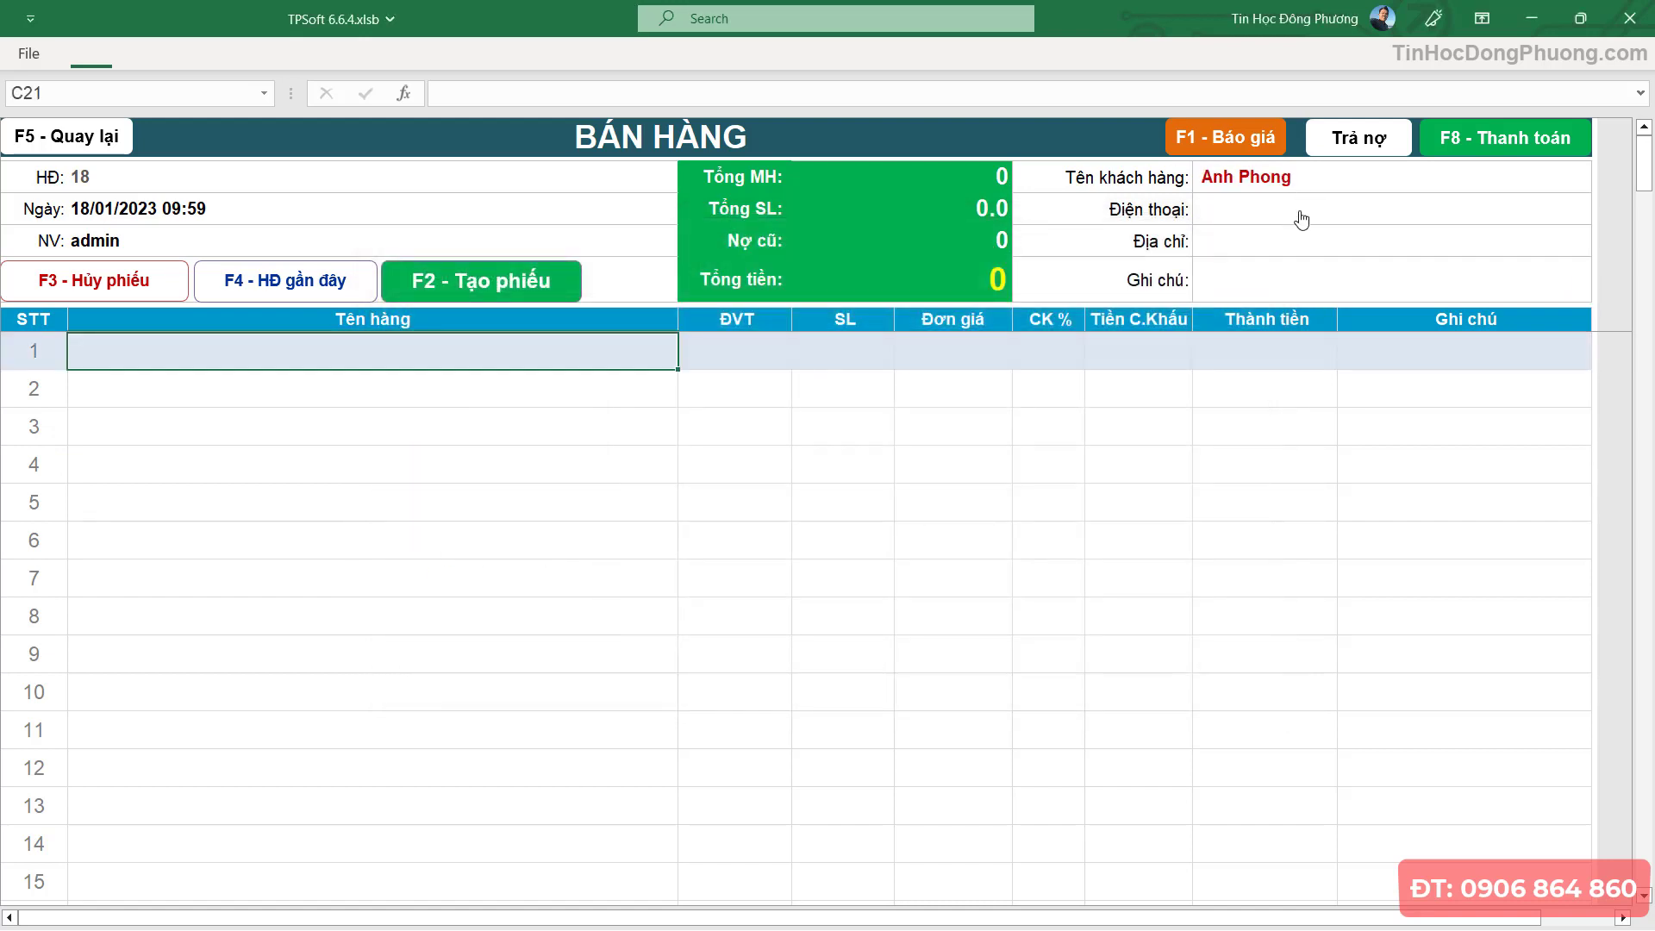
- Add a new customer with name, phone and address fields as the invoice customer
click(1302, 220)
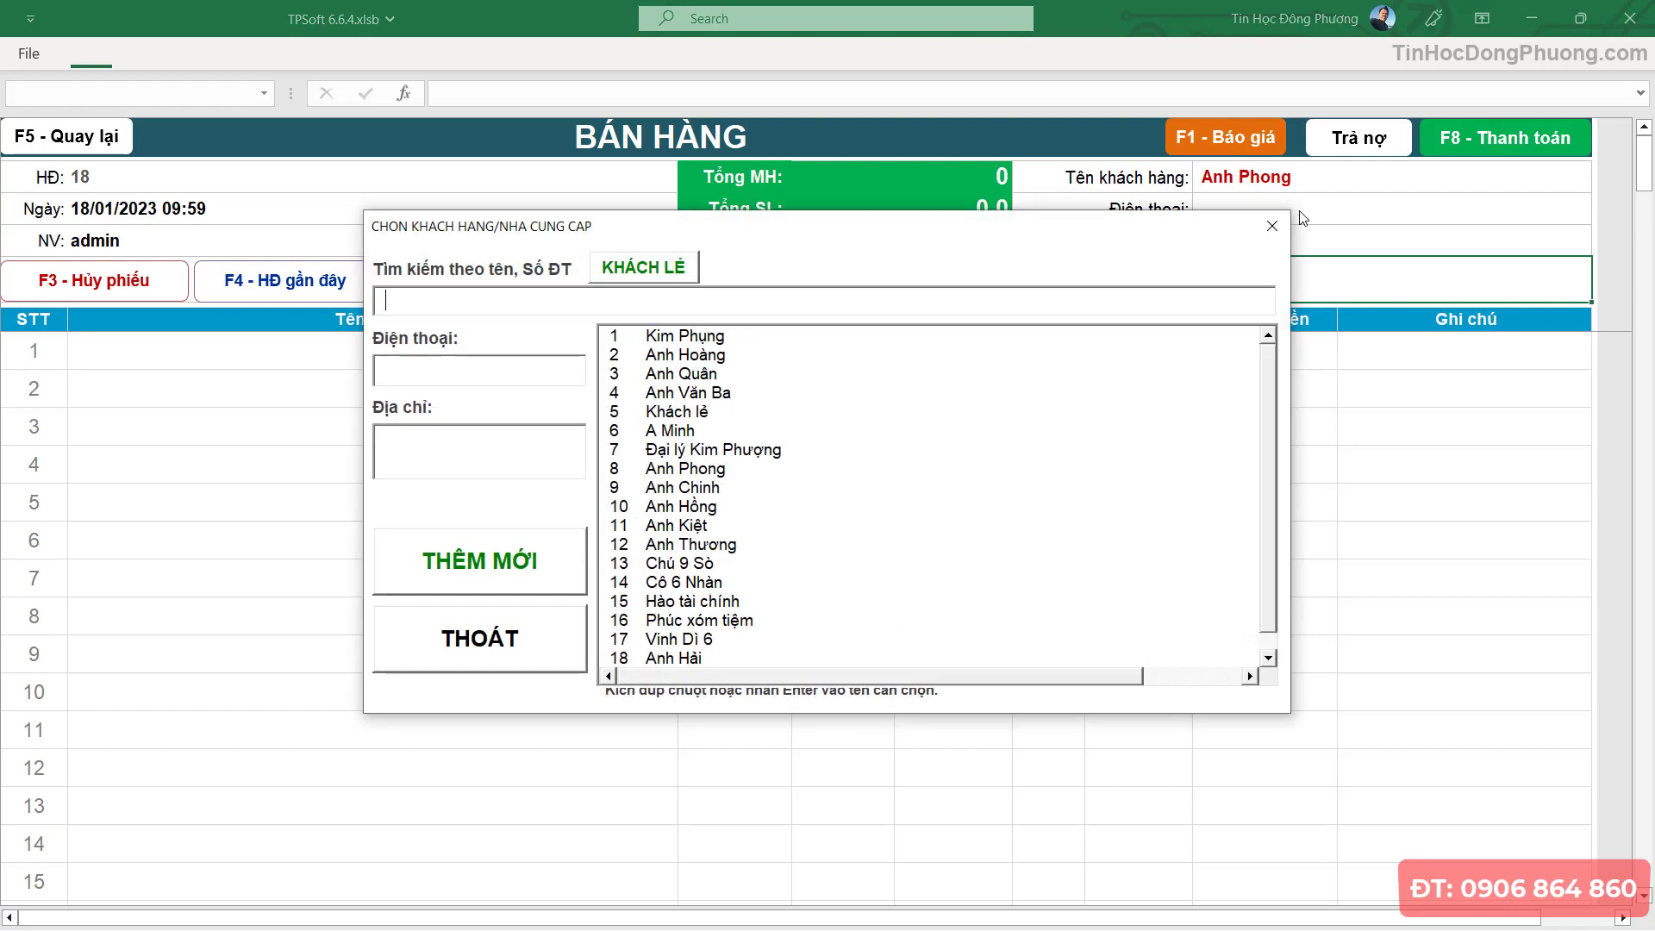
click(404, 299)
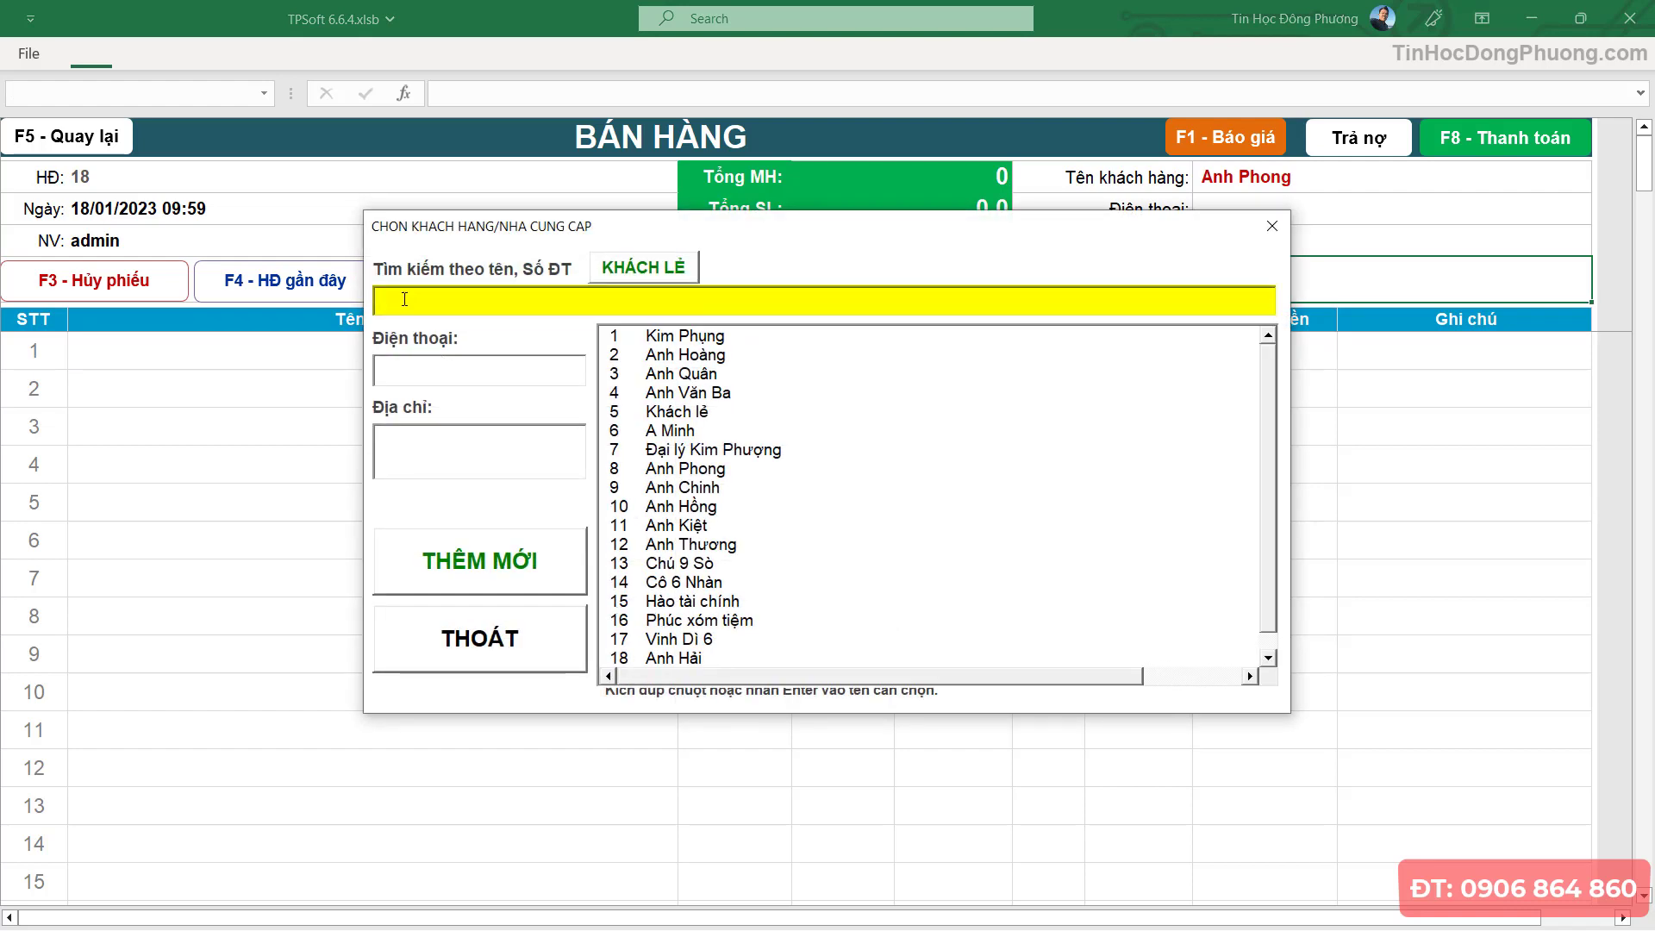
text(Anh Ba)
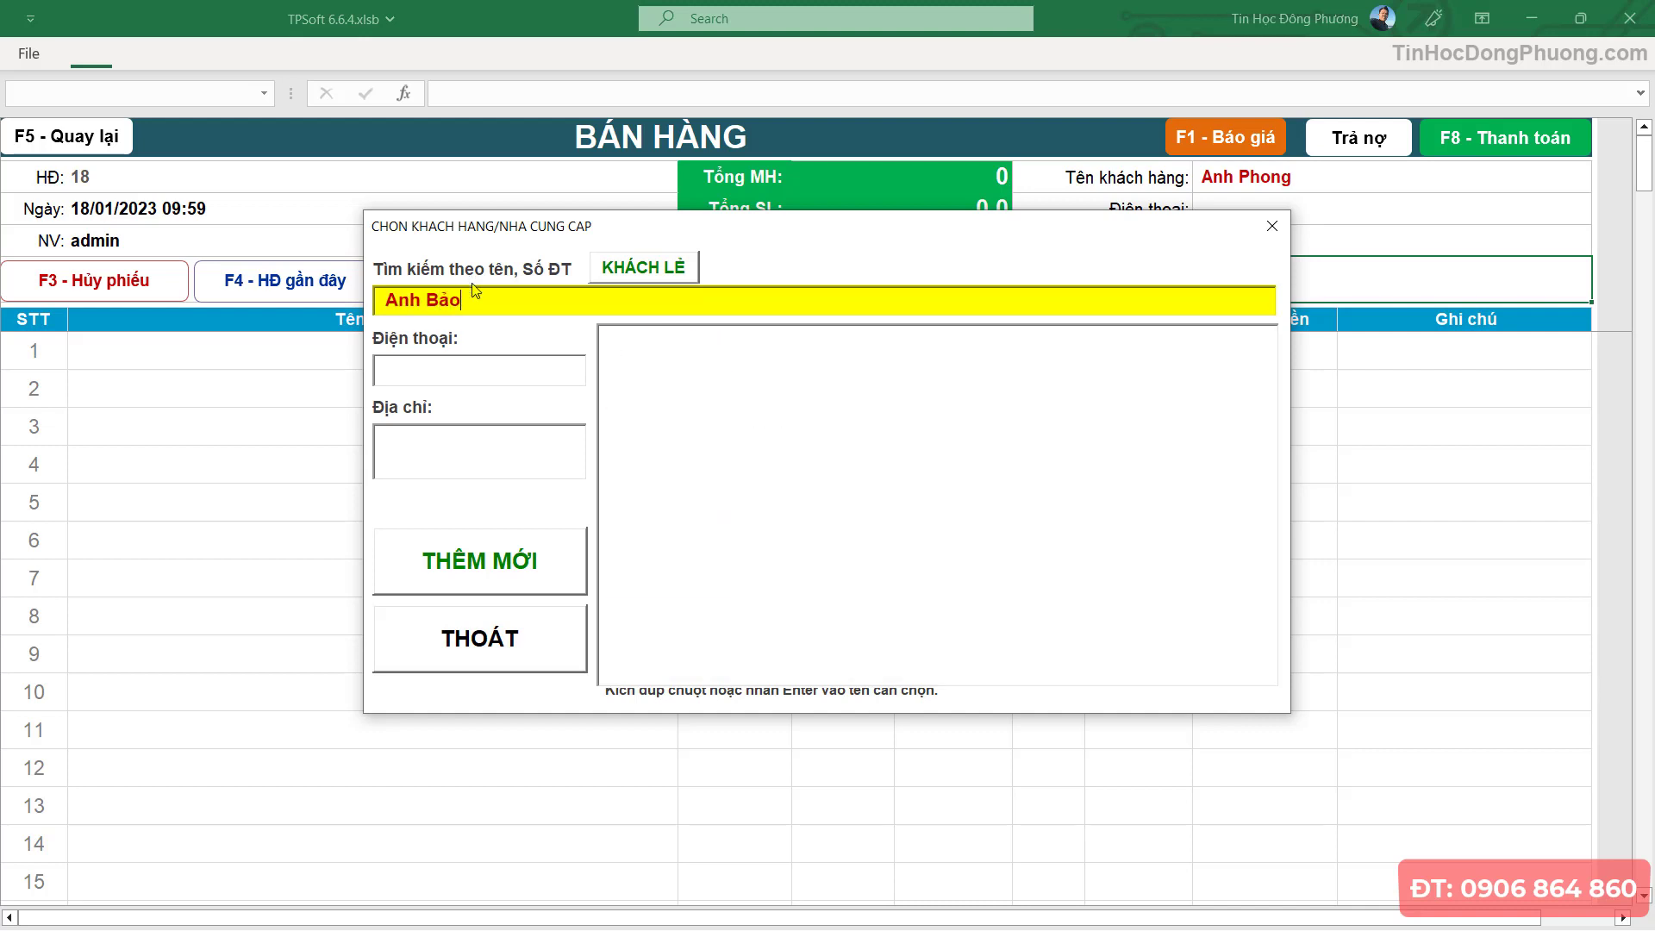
click(448, 370)
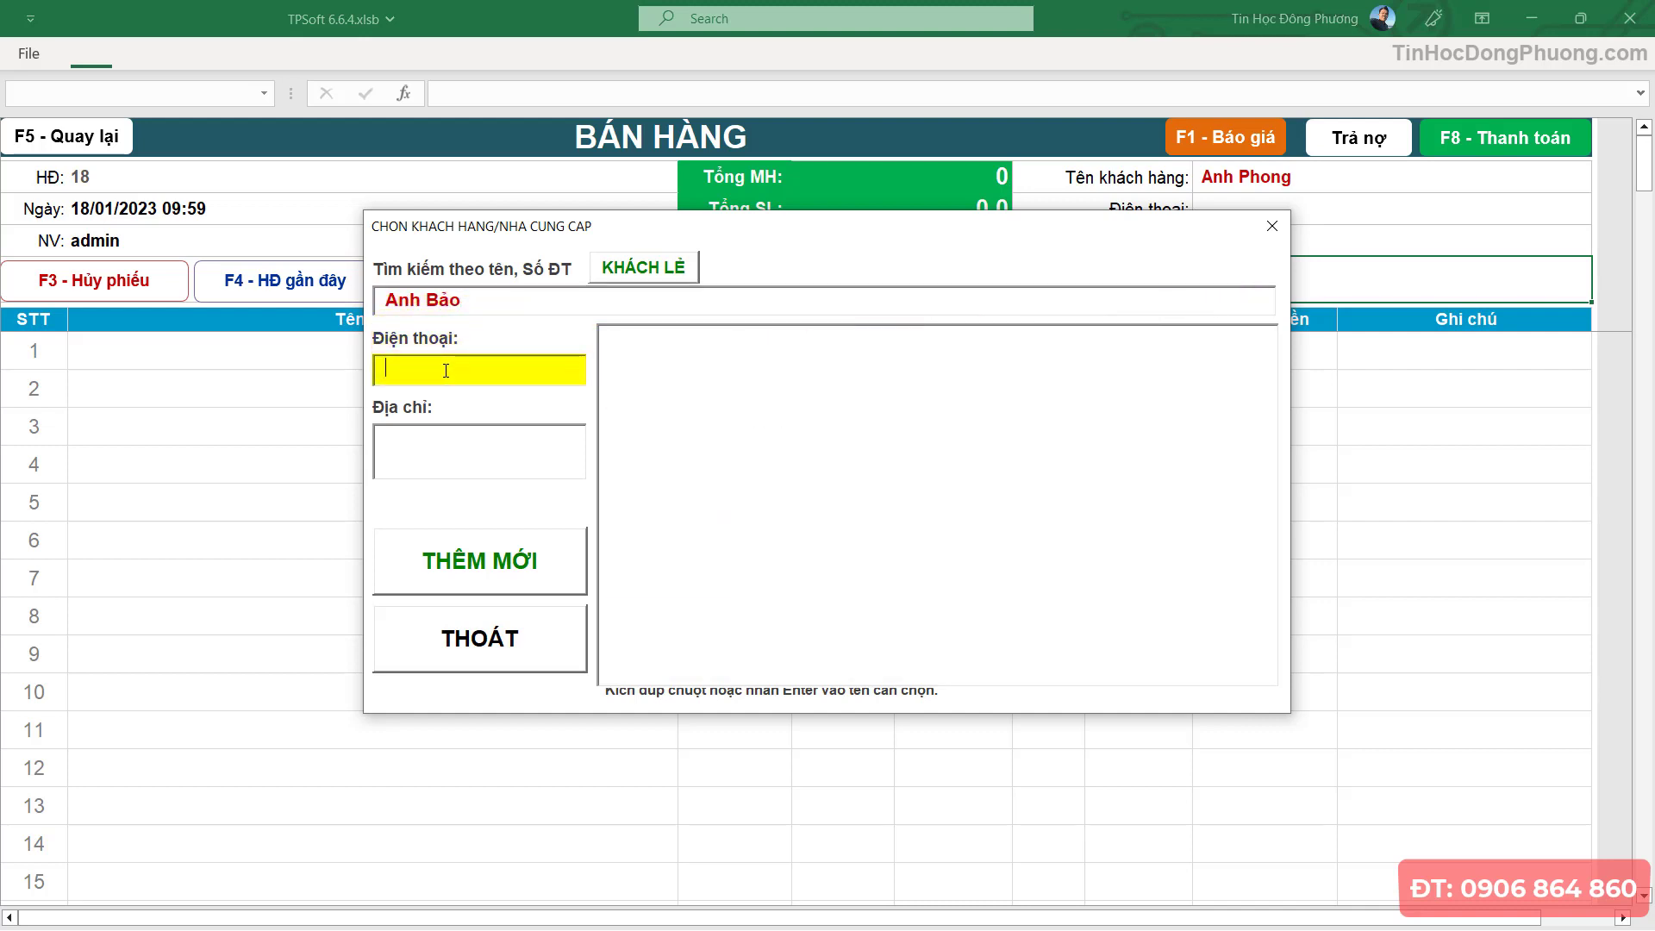
click(460, 445)
click(513, 569)
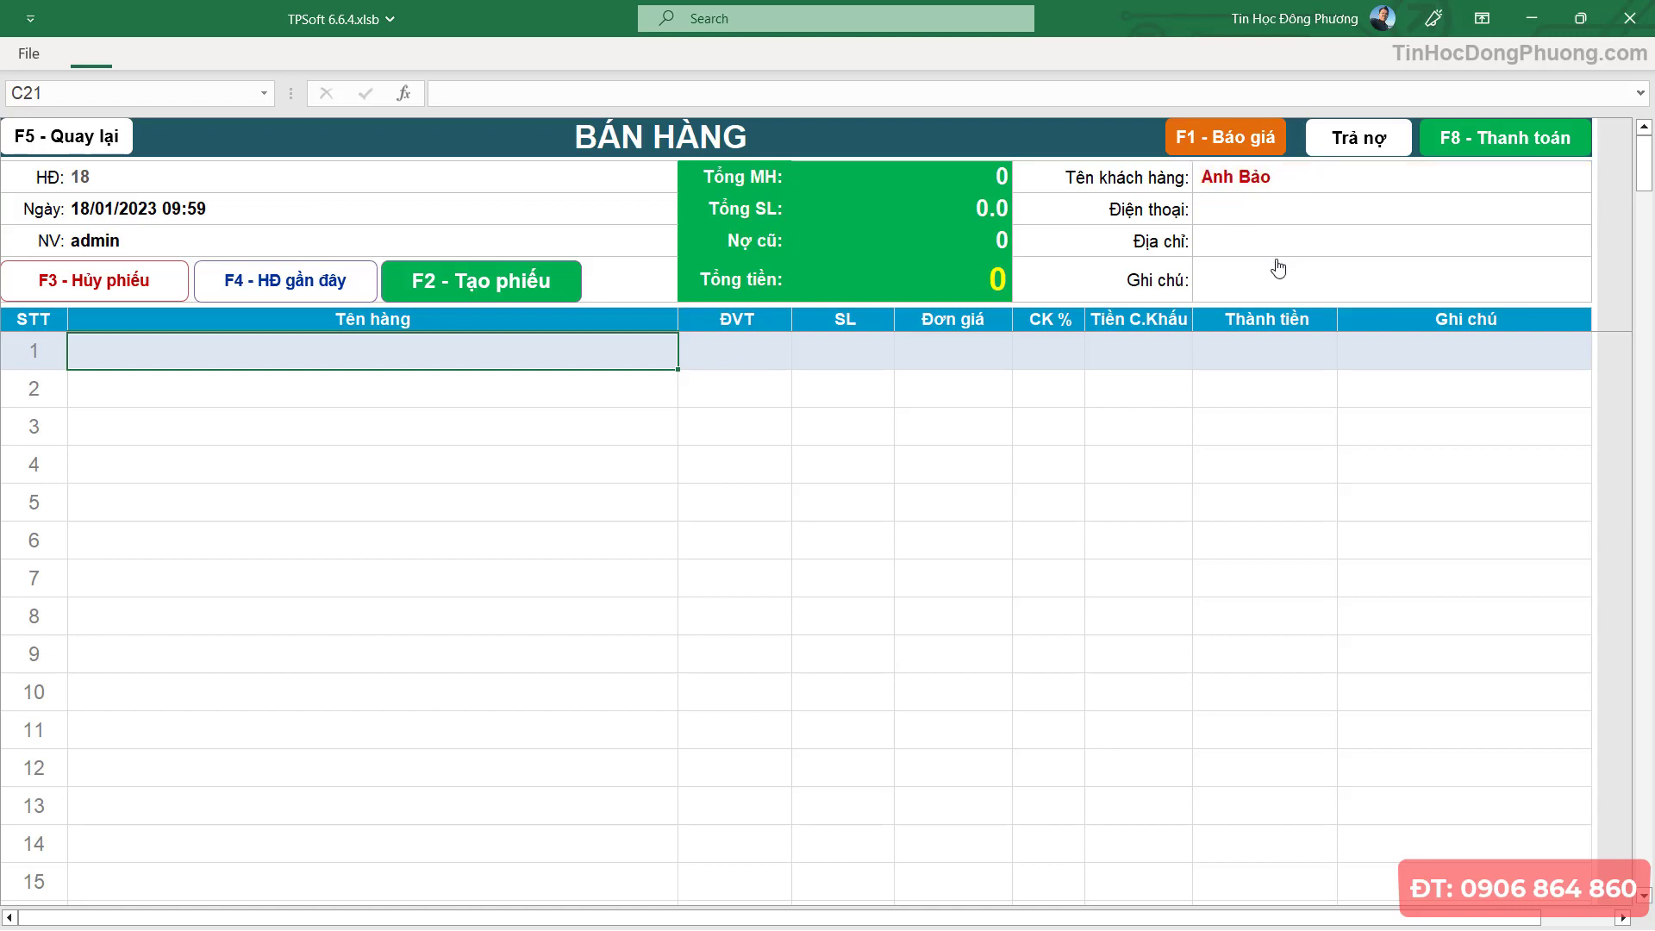
click(1257, 438)
- Set the invoice customer to an existing customer carrying 9,550,000 old debt
click(1277, 214)
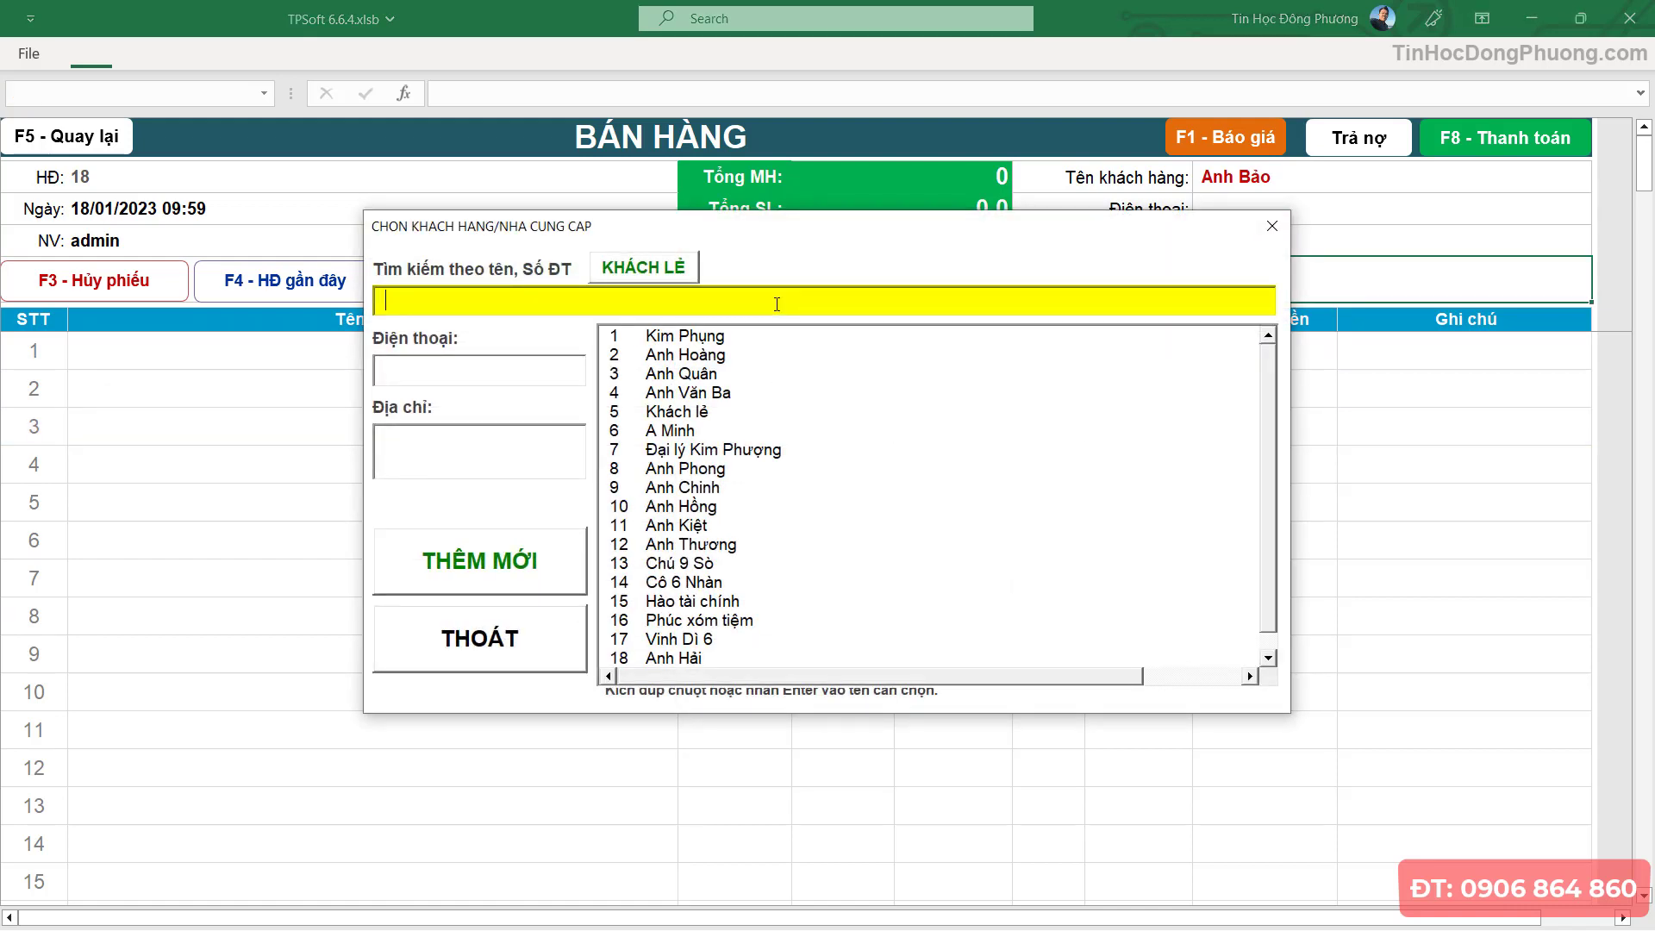
text(phung)
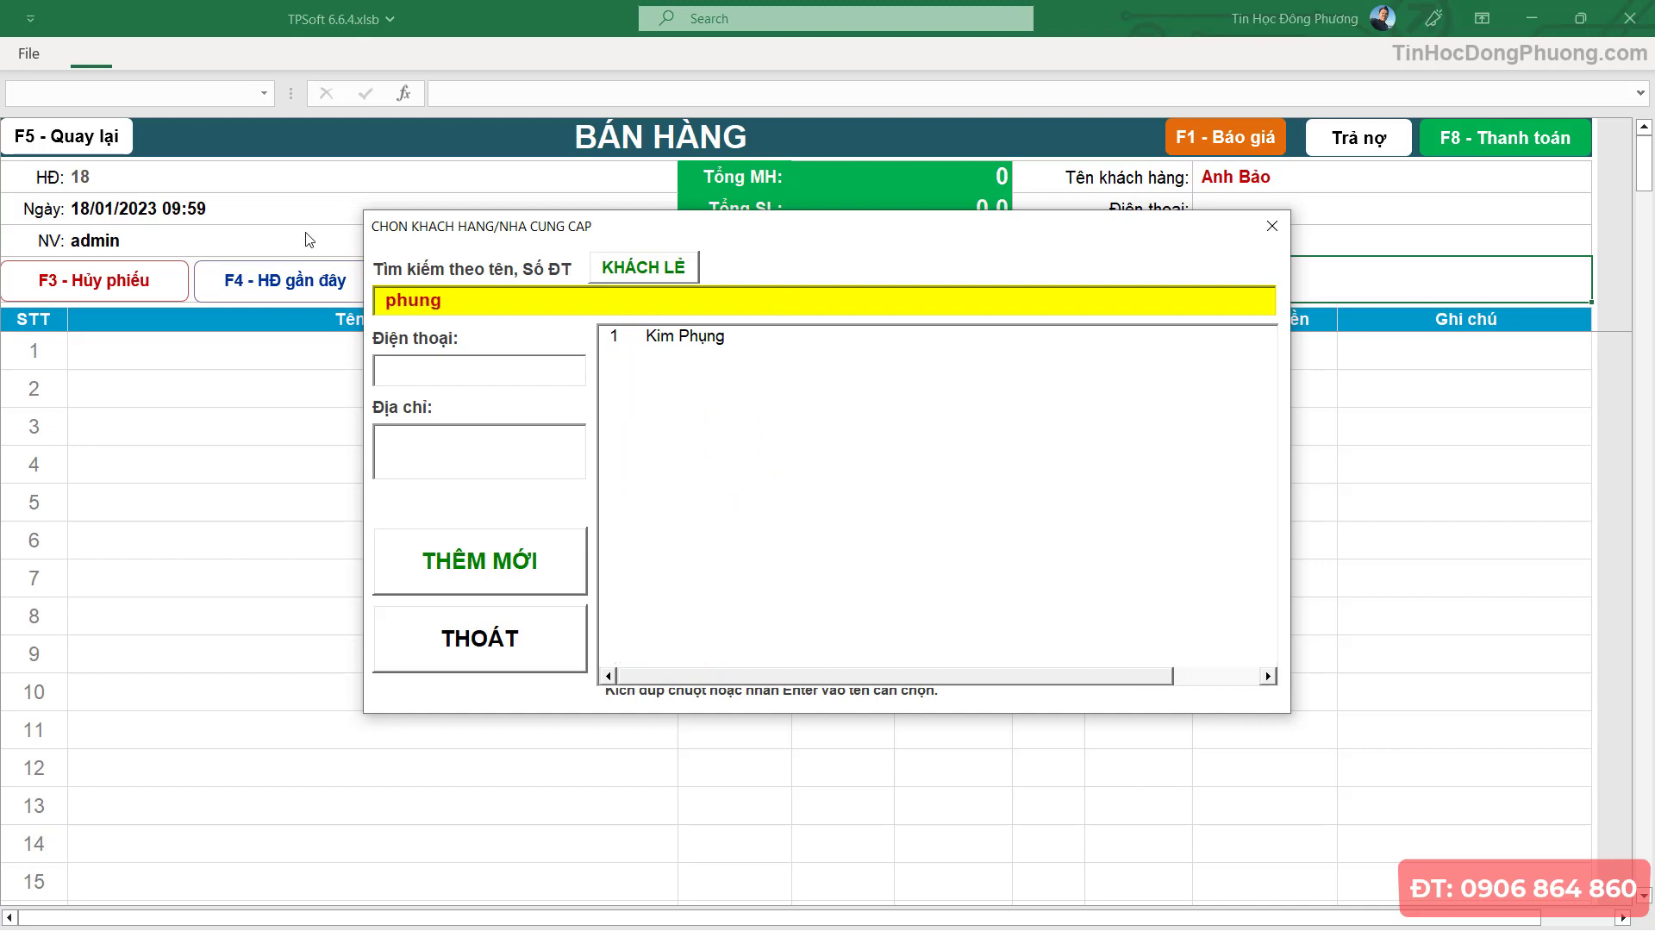
double_click(720, 343)
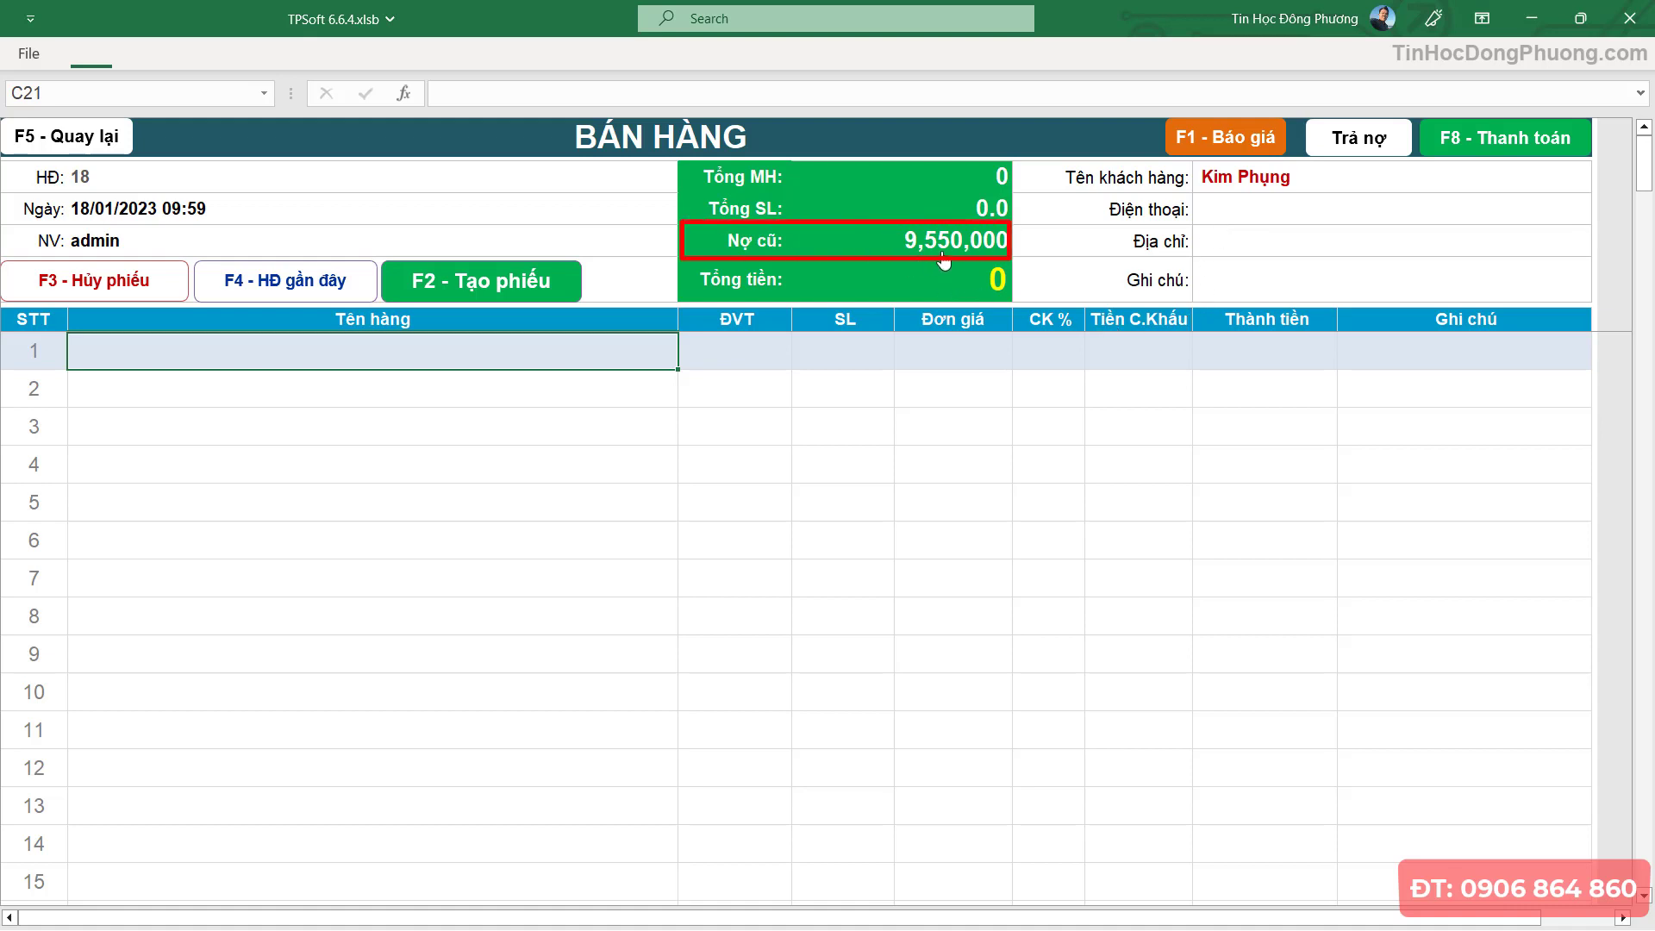
click(546, 400)
key(F2)
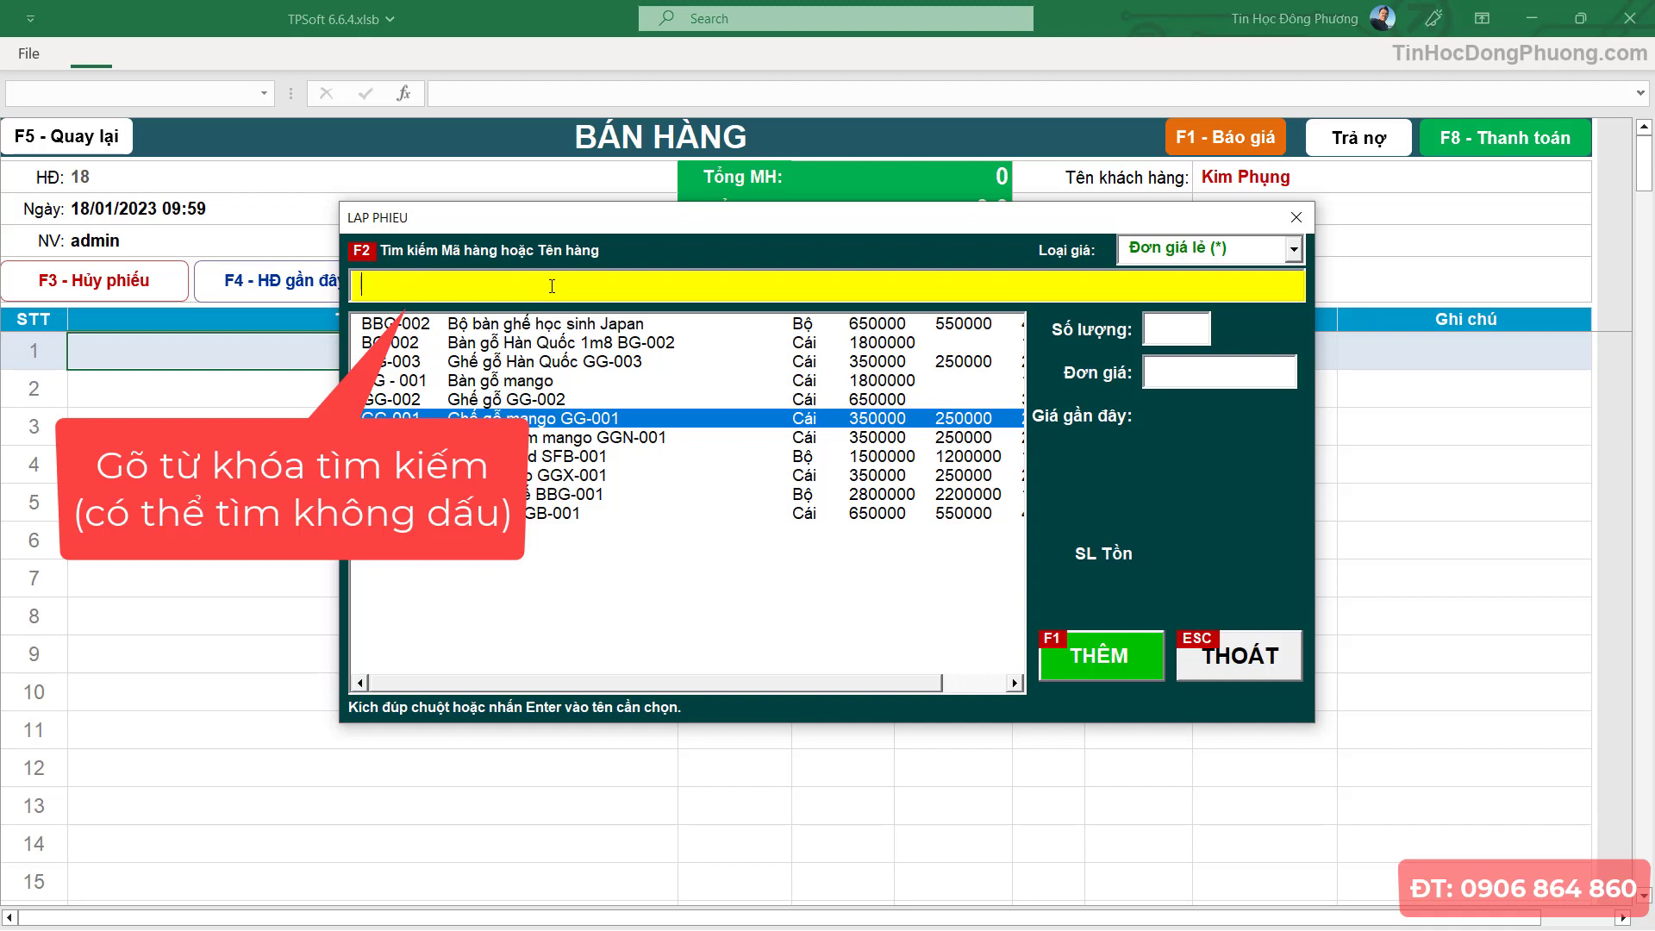
- Search 'ghe go' and choose Ghế gỗ mango GG-001 for the invoice
click(386, 362)
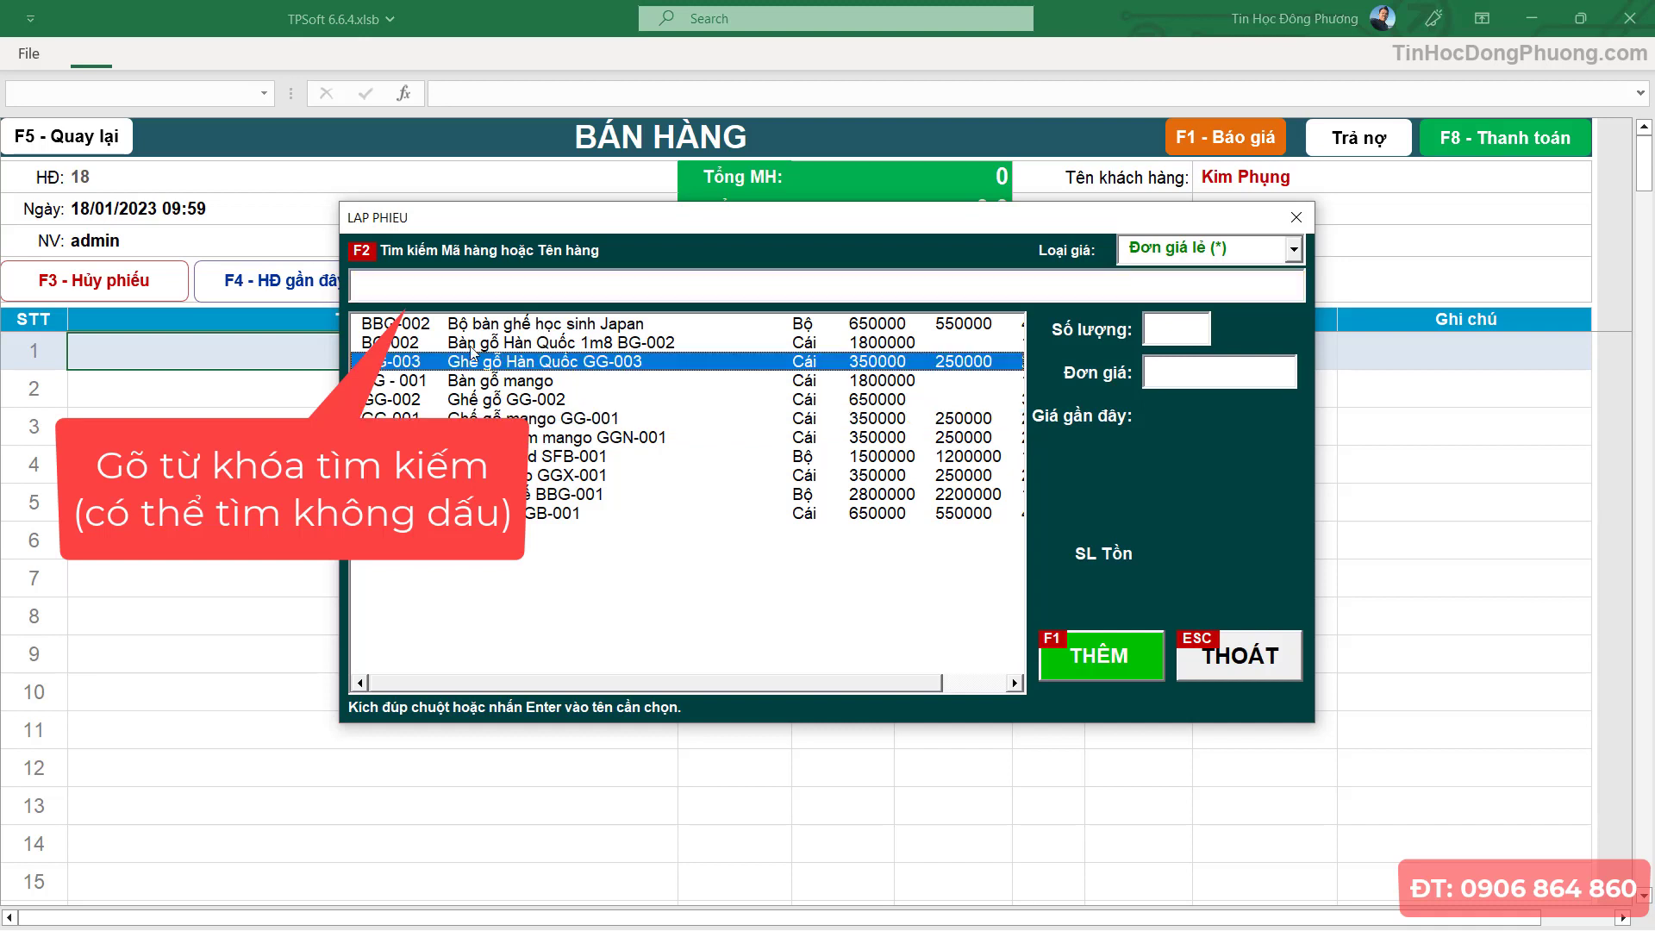
click(582, 287)
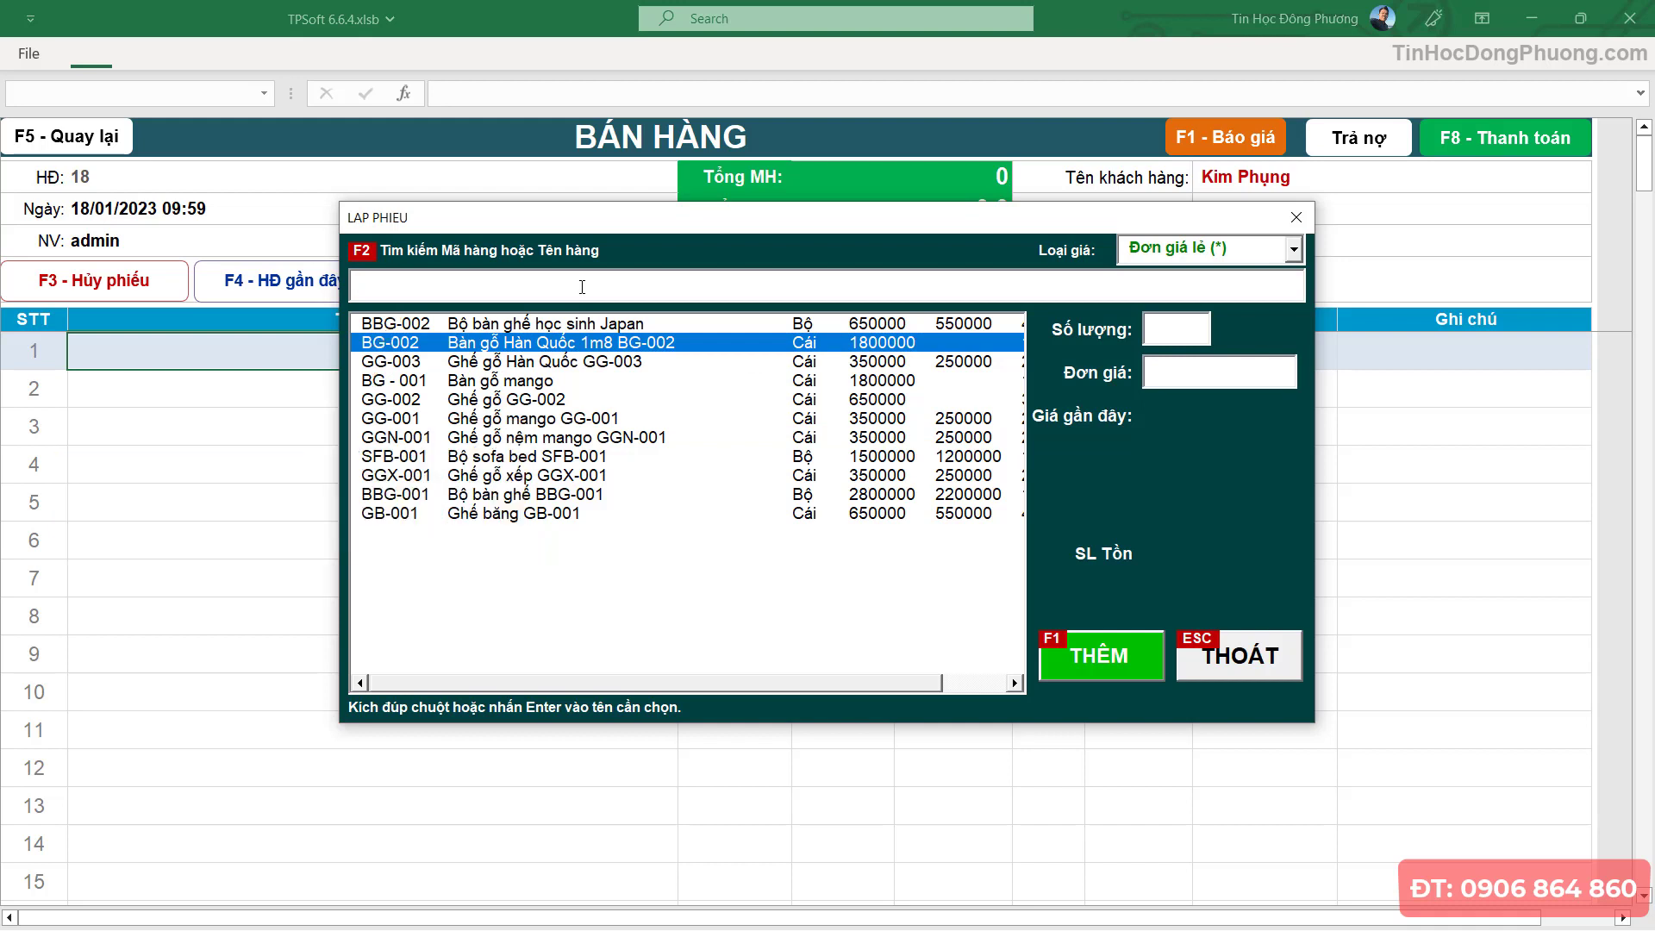
text(g)
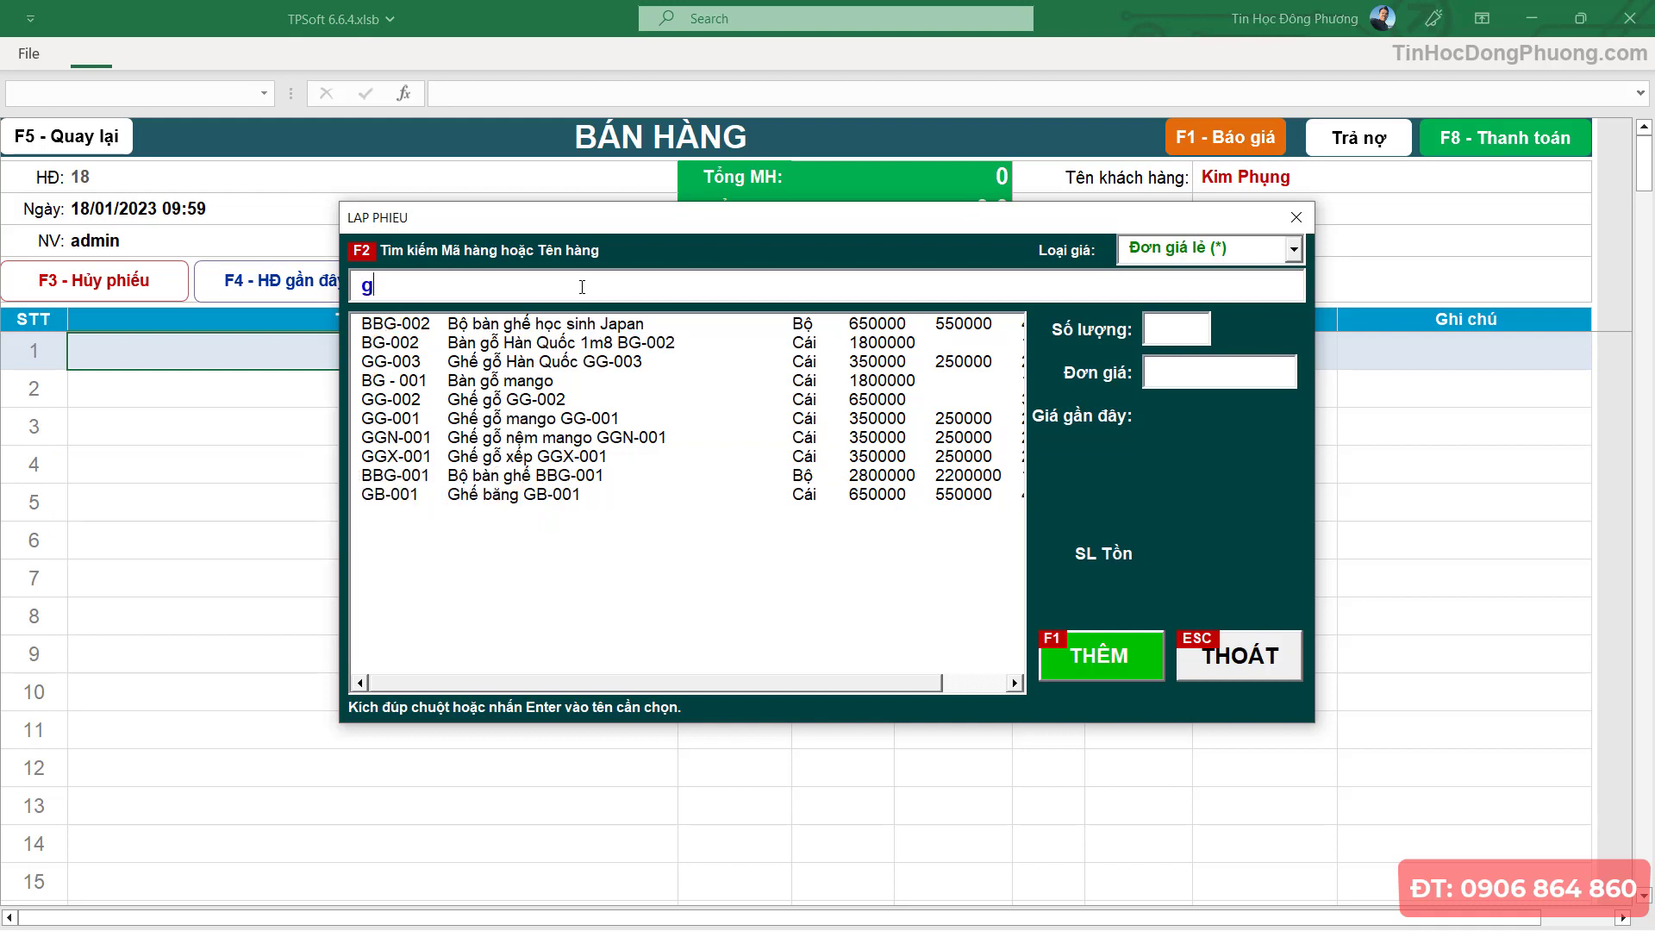
text(gx)
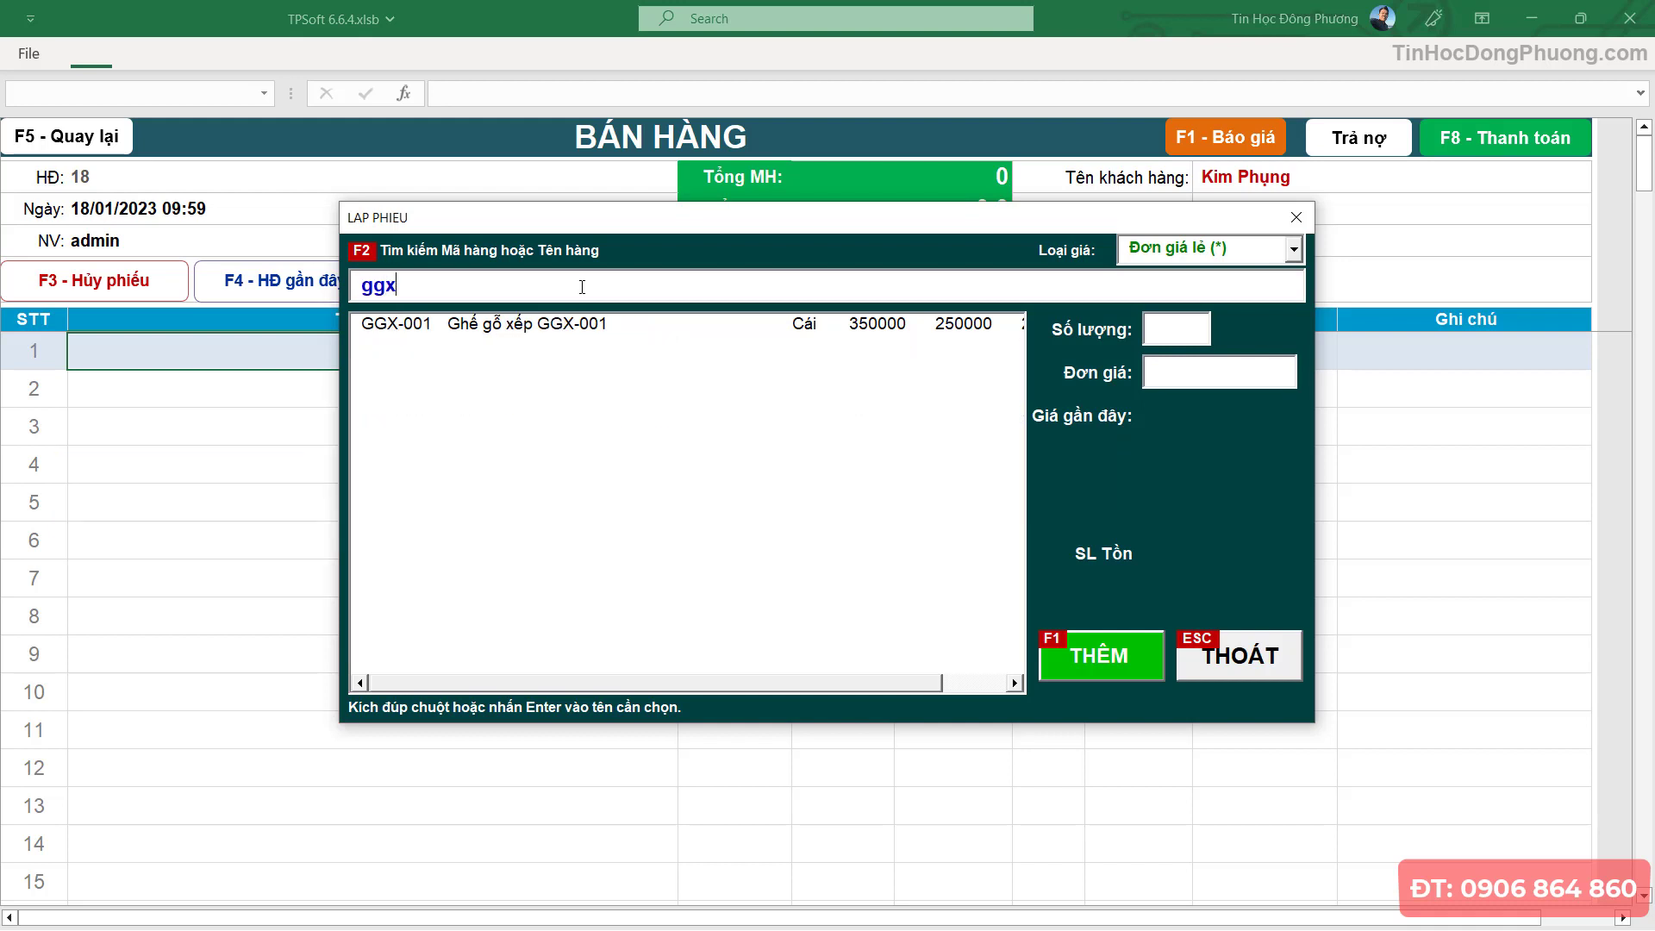
key(BackSpace)
key(BackSpace)
key(BackSpace)
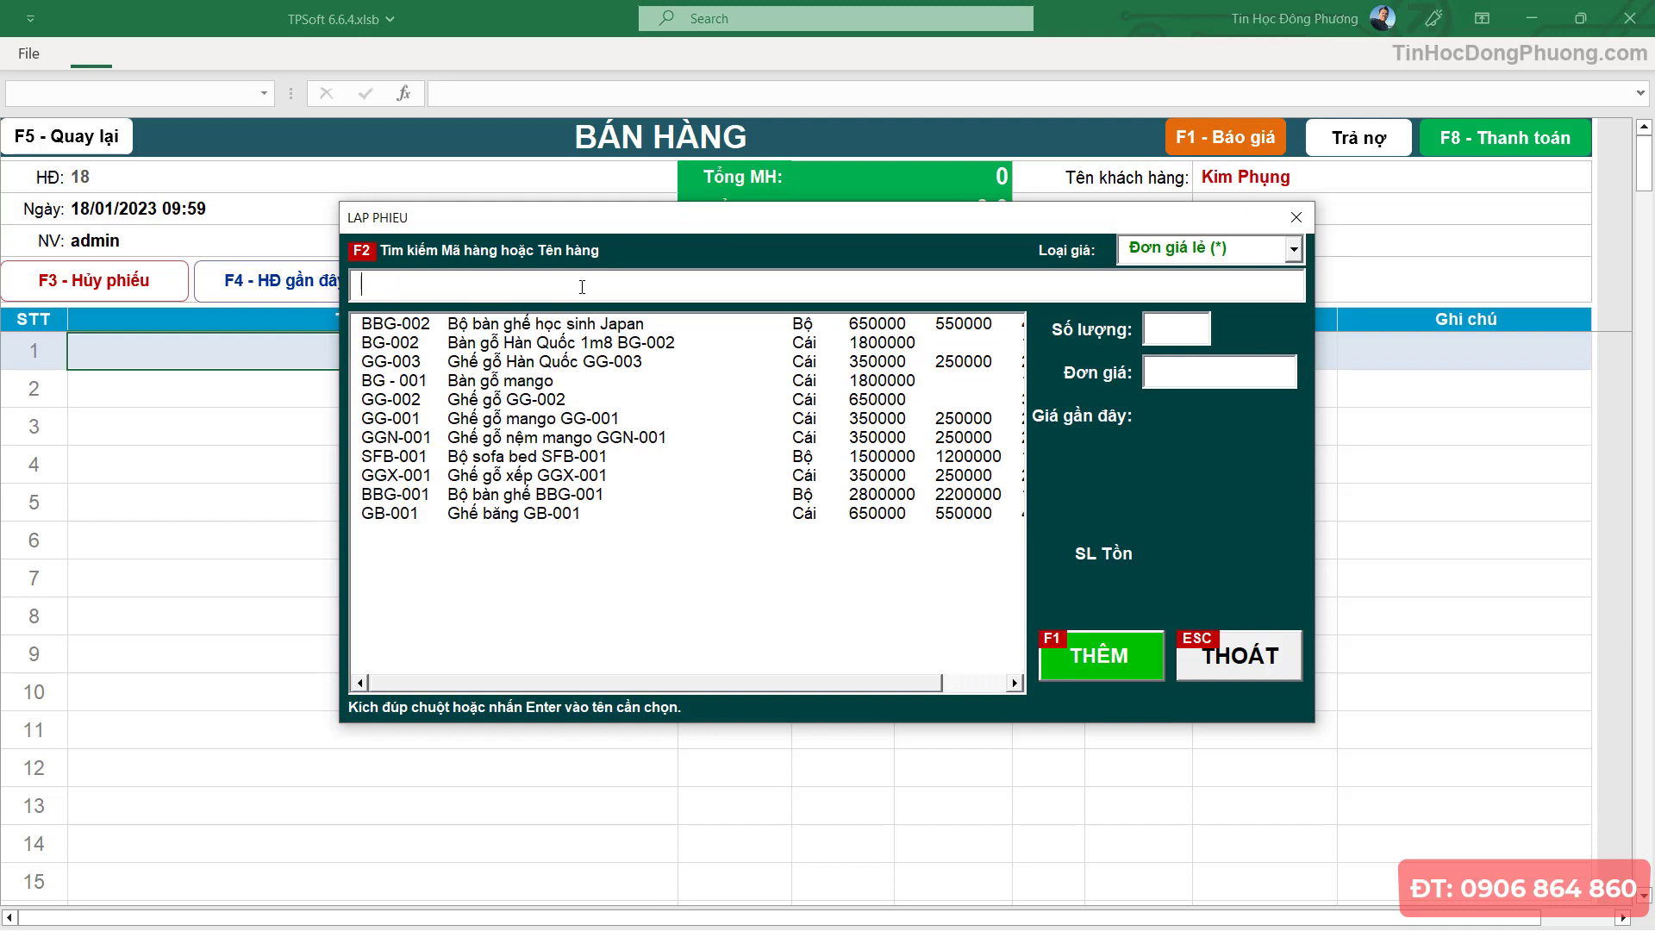
text(ghe)
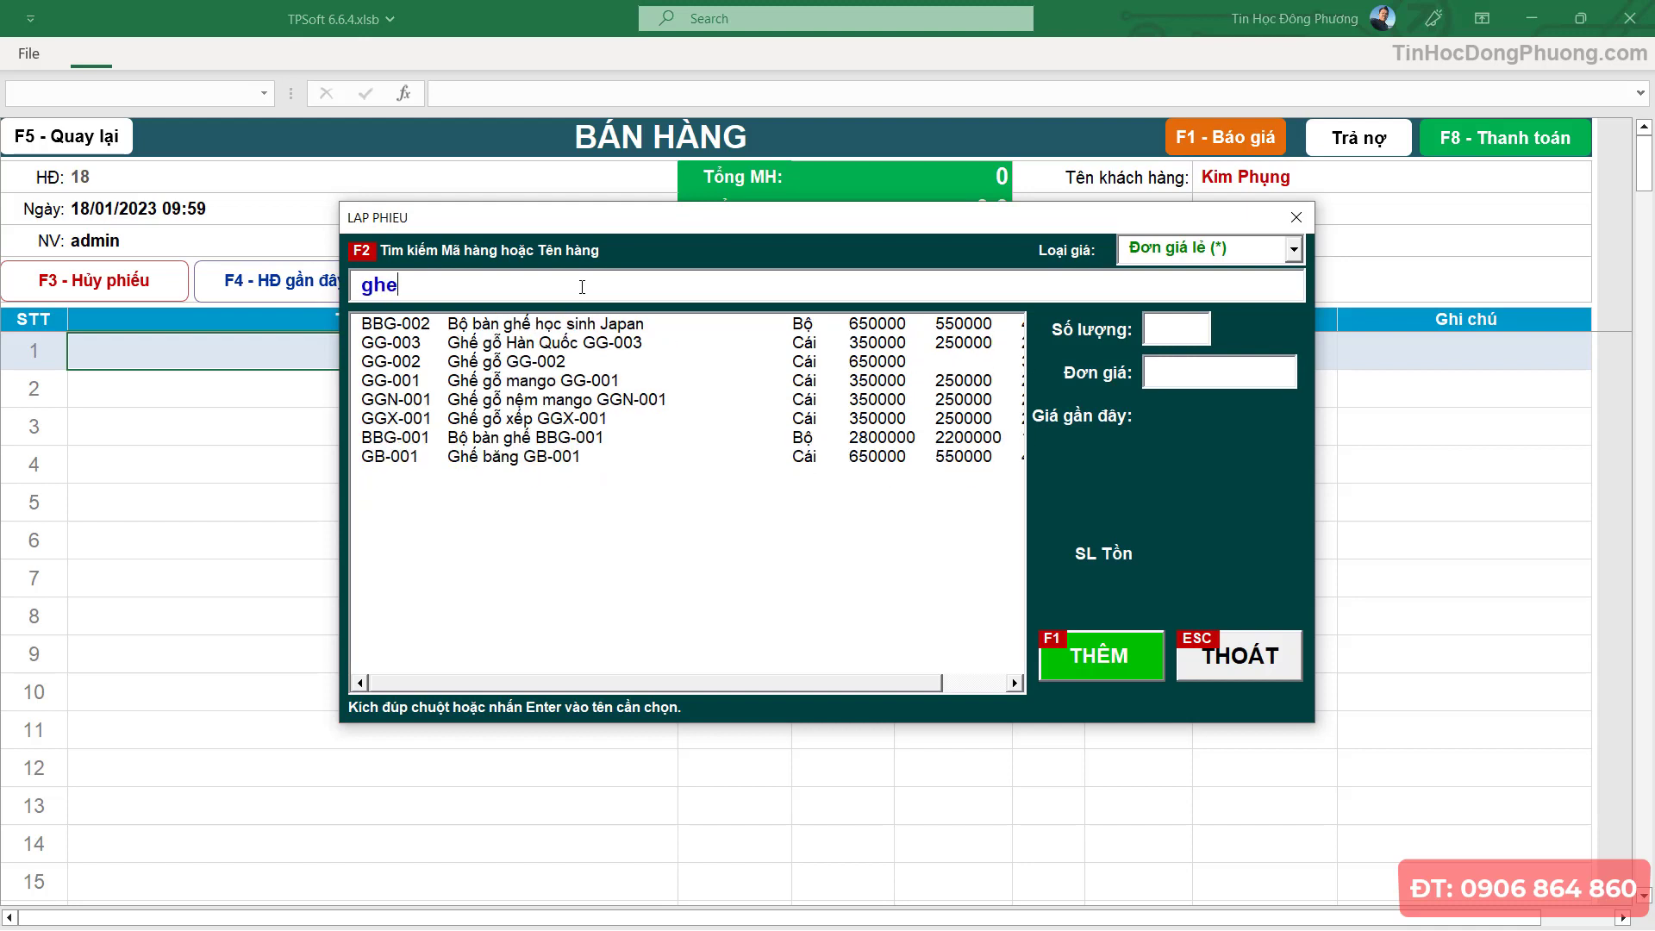
text( go)
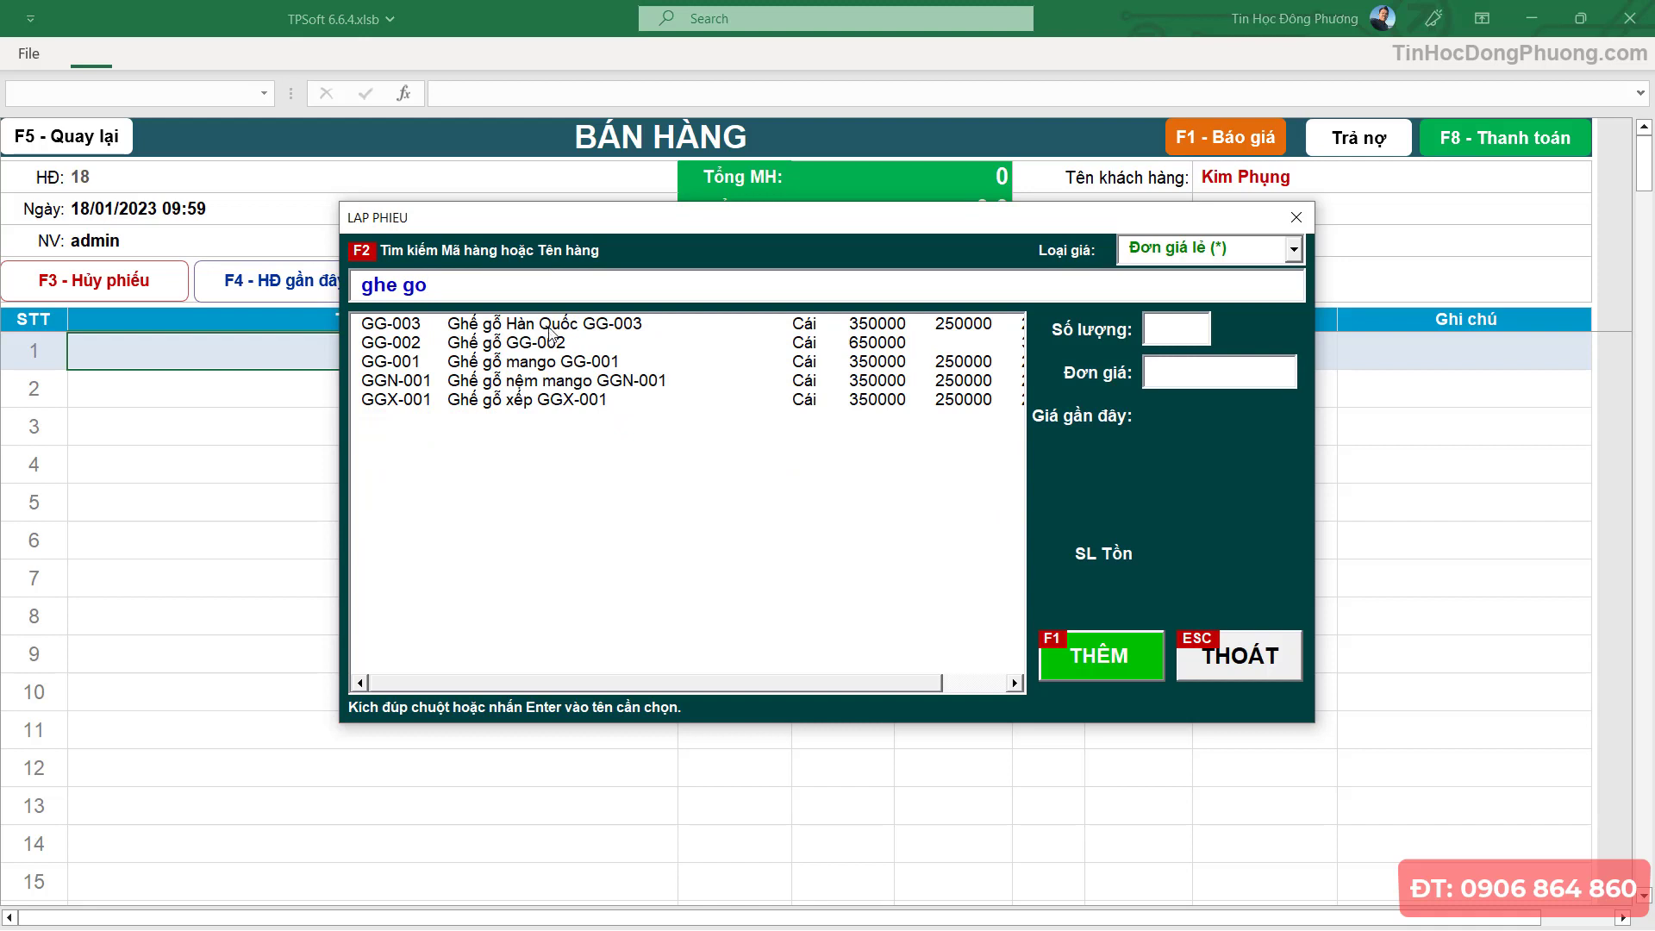
mouse_move(553, 342)
mouse_down()
mouse_move(544, 377)
mouse_move(502, 363)
mouse_up()
double_click(502, 363)
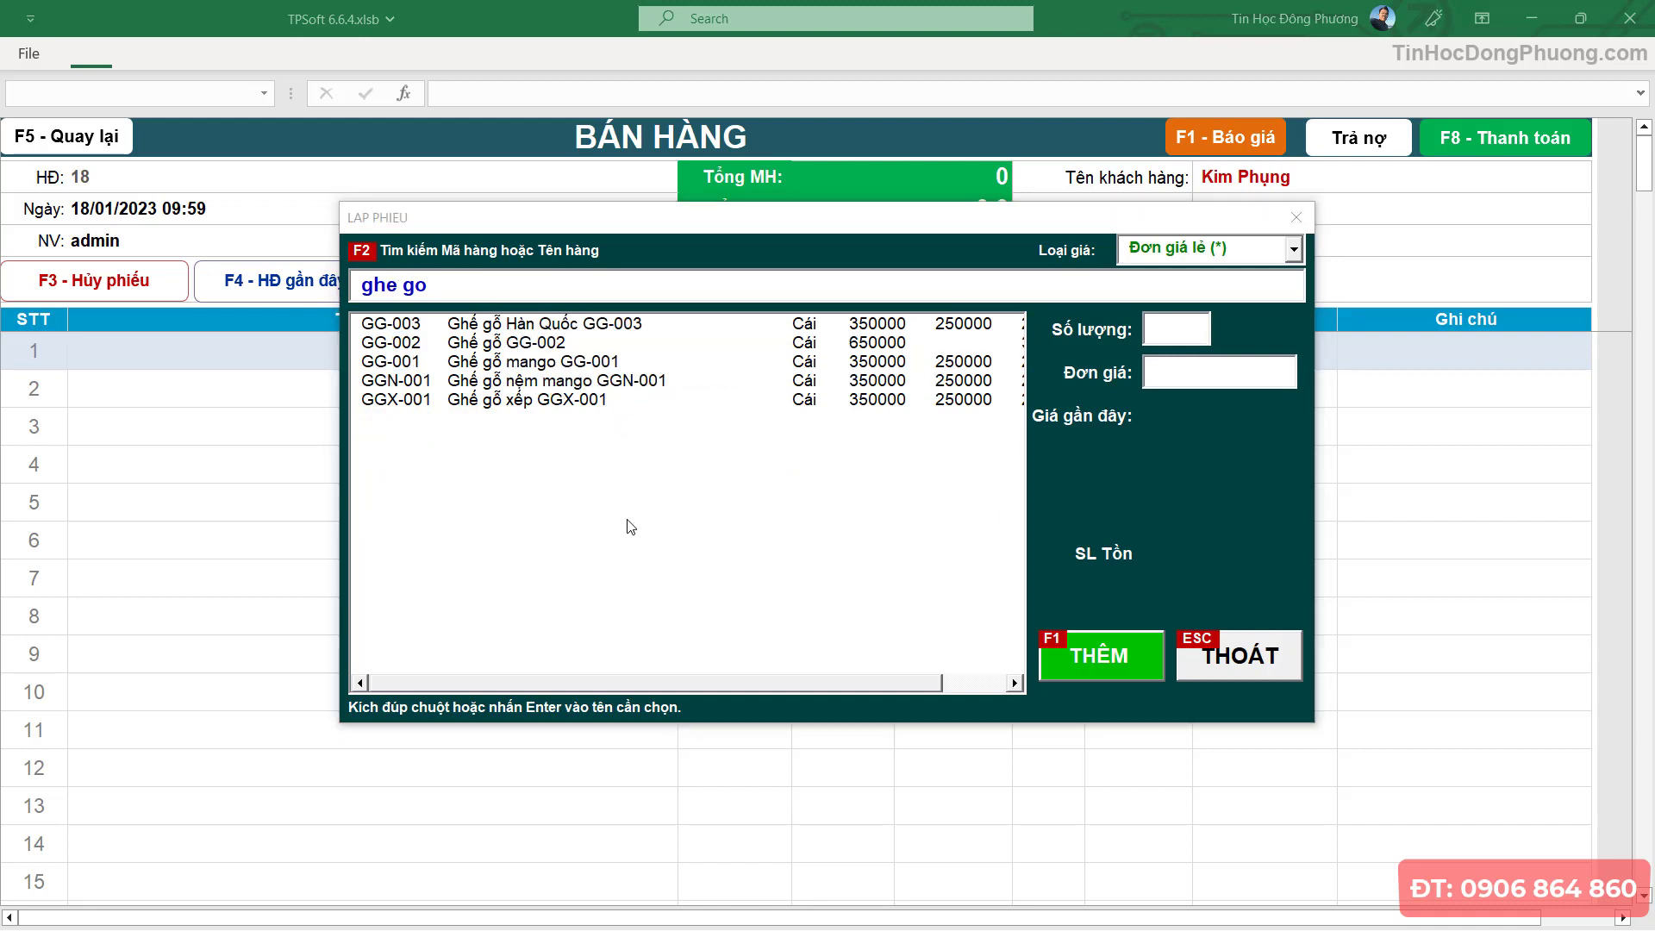
click(560, 365)
double_click(635, 365)
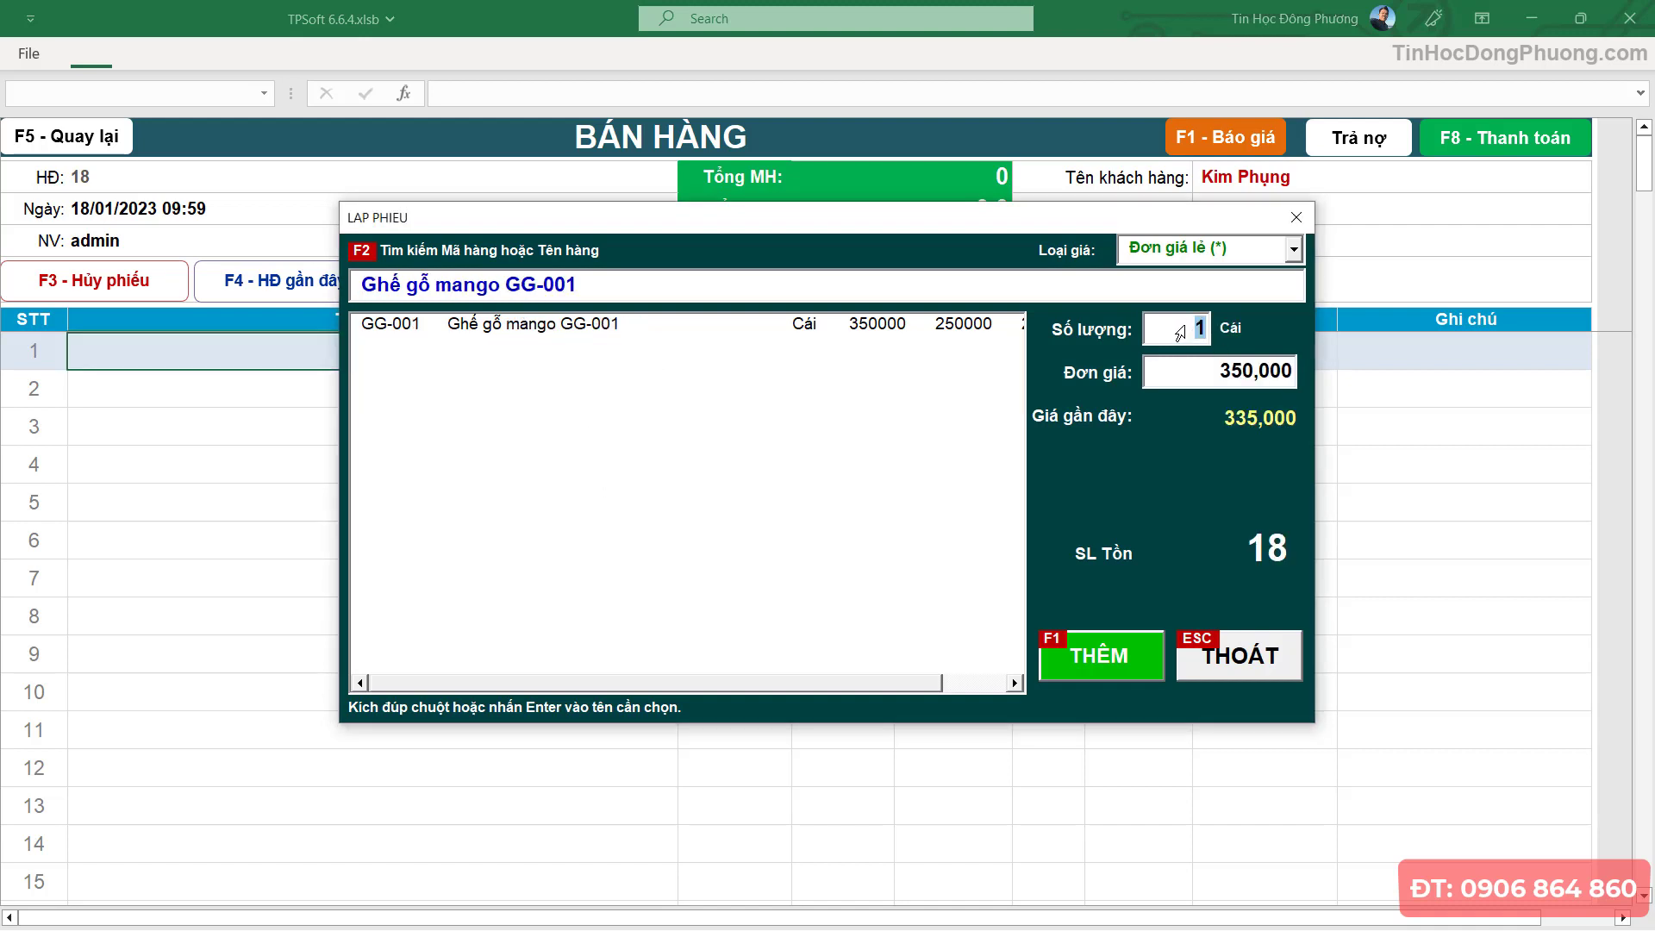
- Add GG-001 as quantity 2 at the recent price 335,000
text(2)
key(Return)
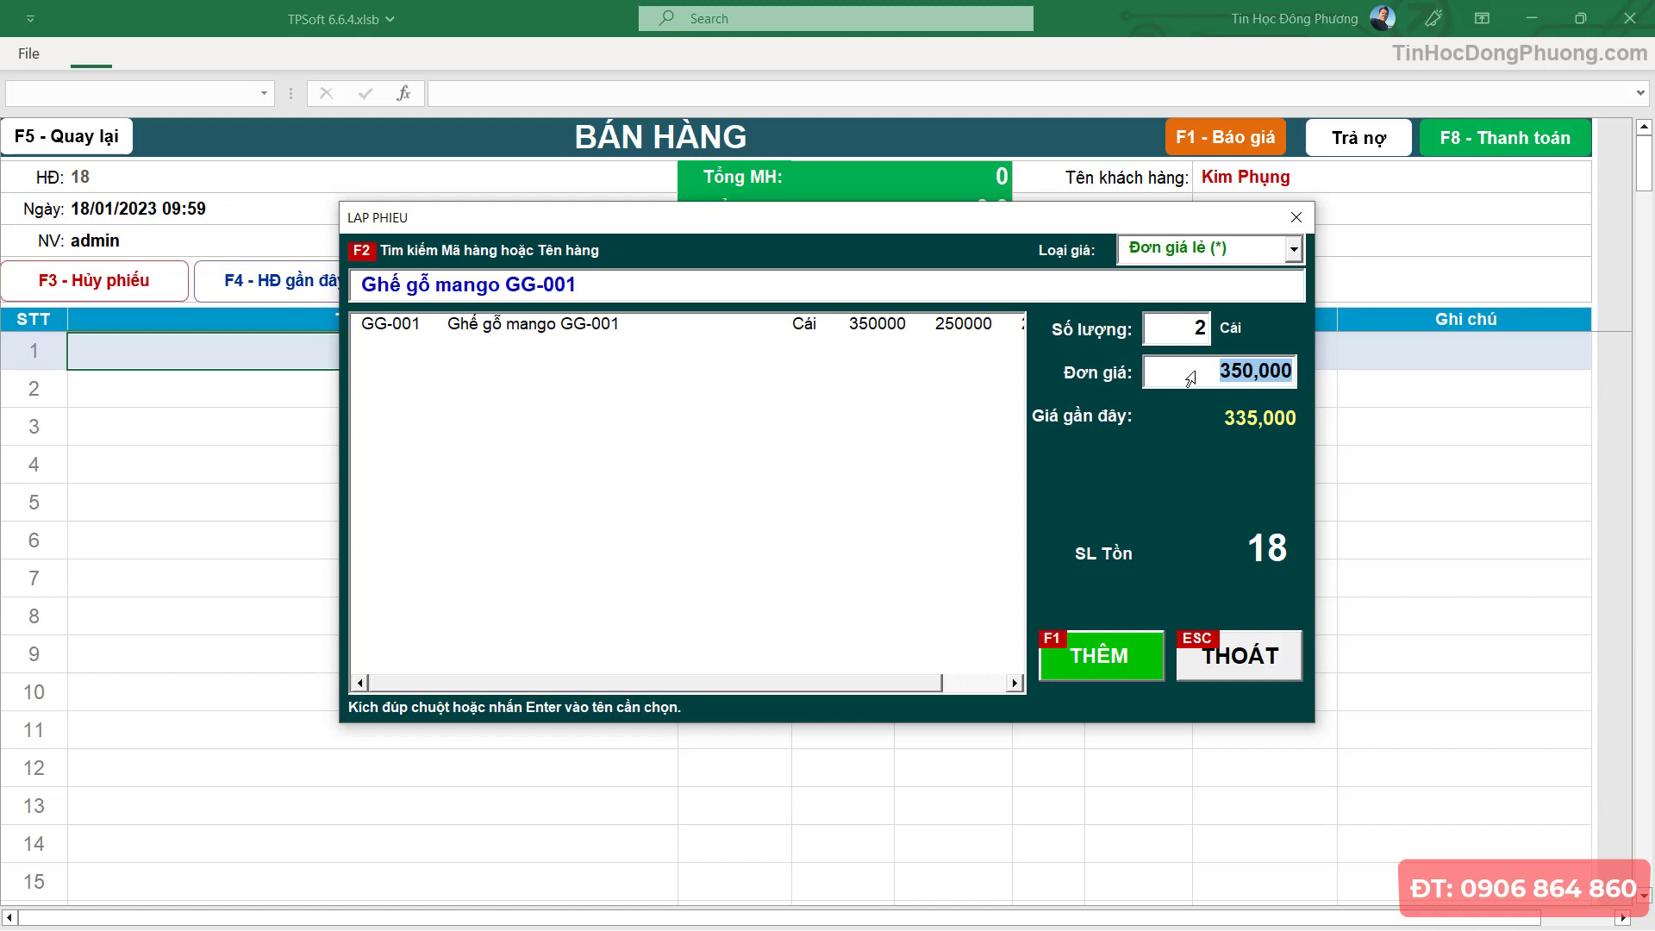
text(3)
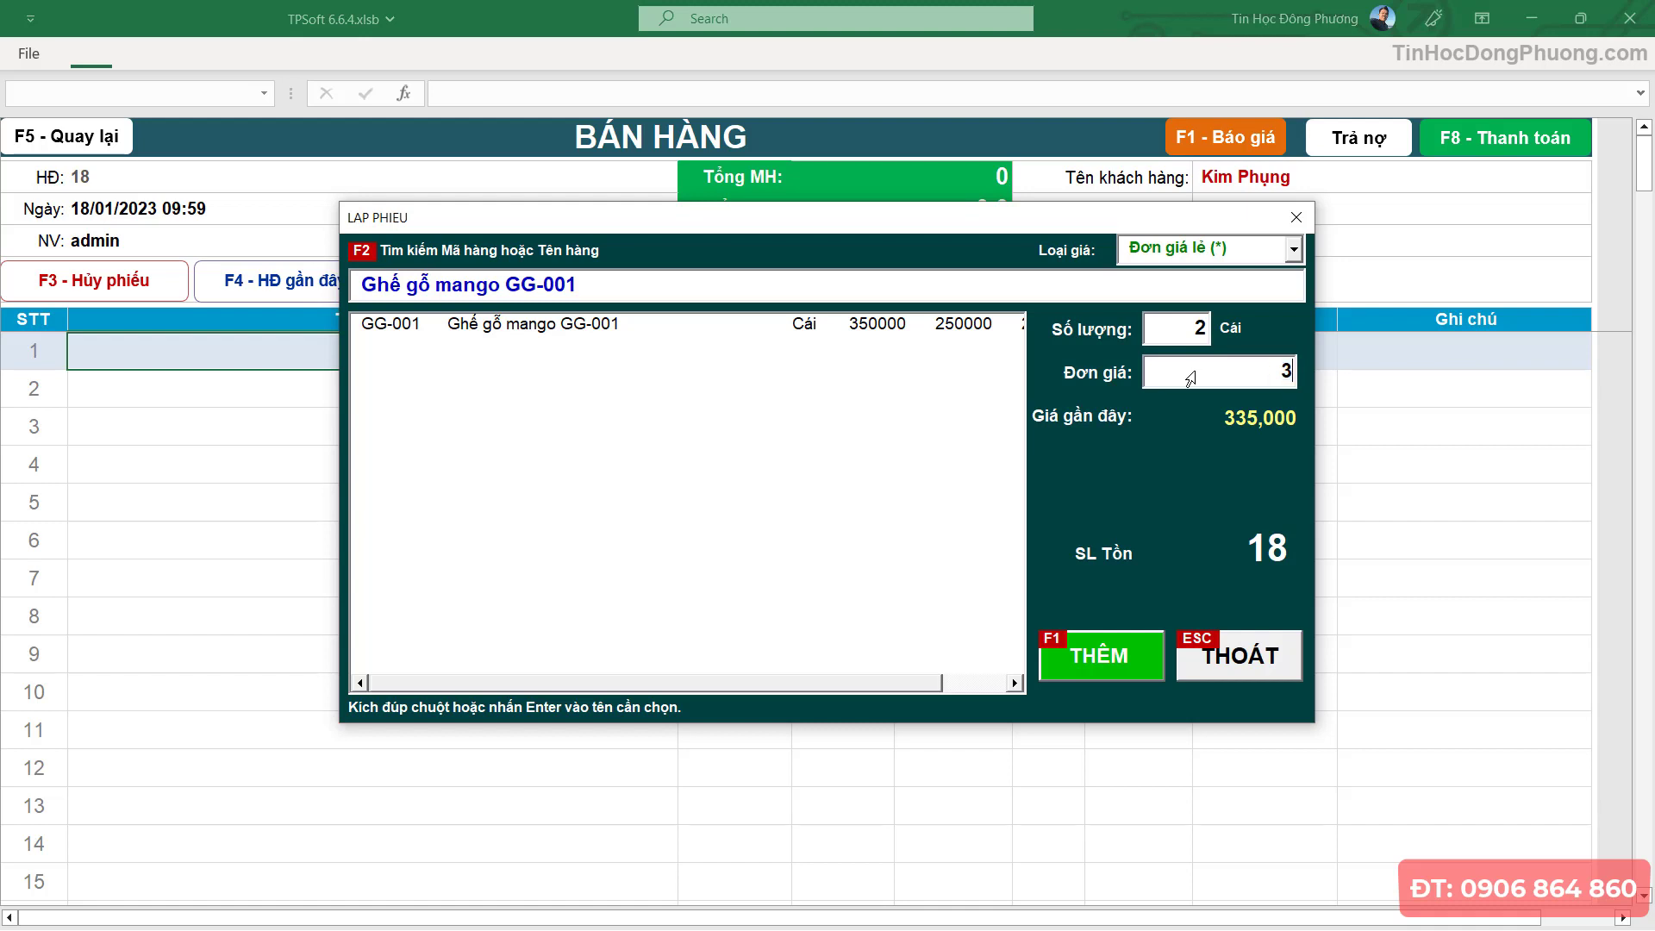
text(60,000)
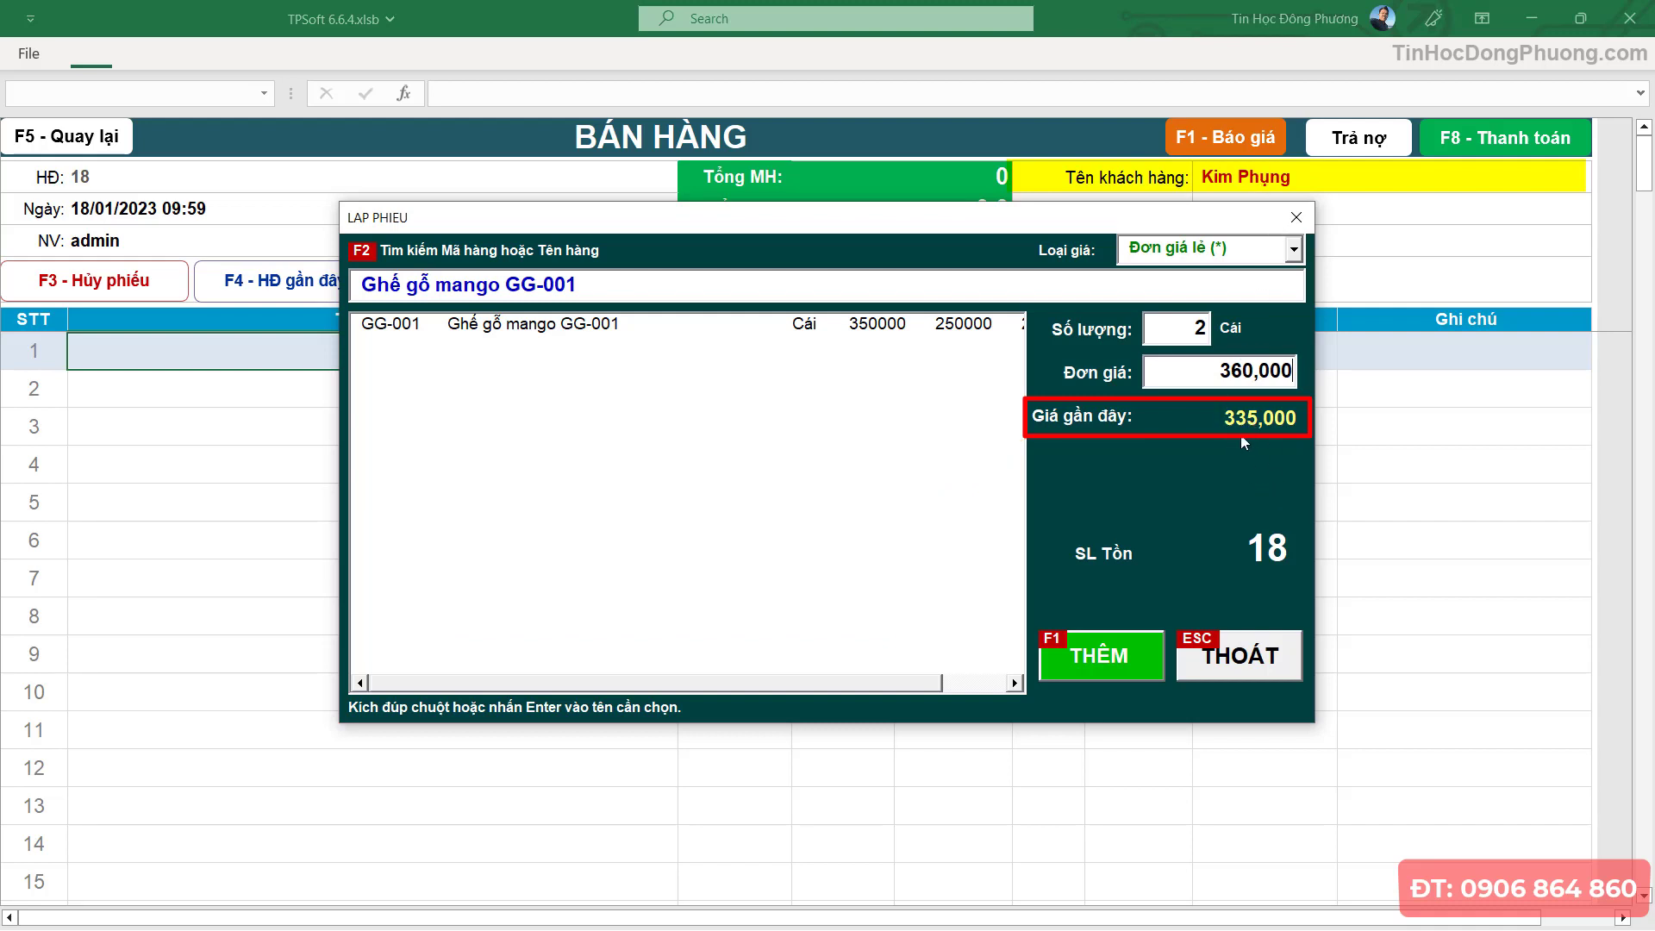
click(1238, 417)
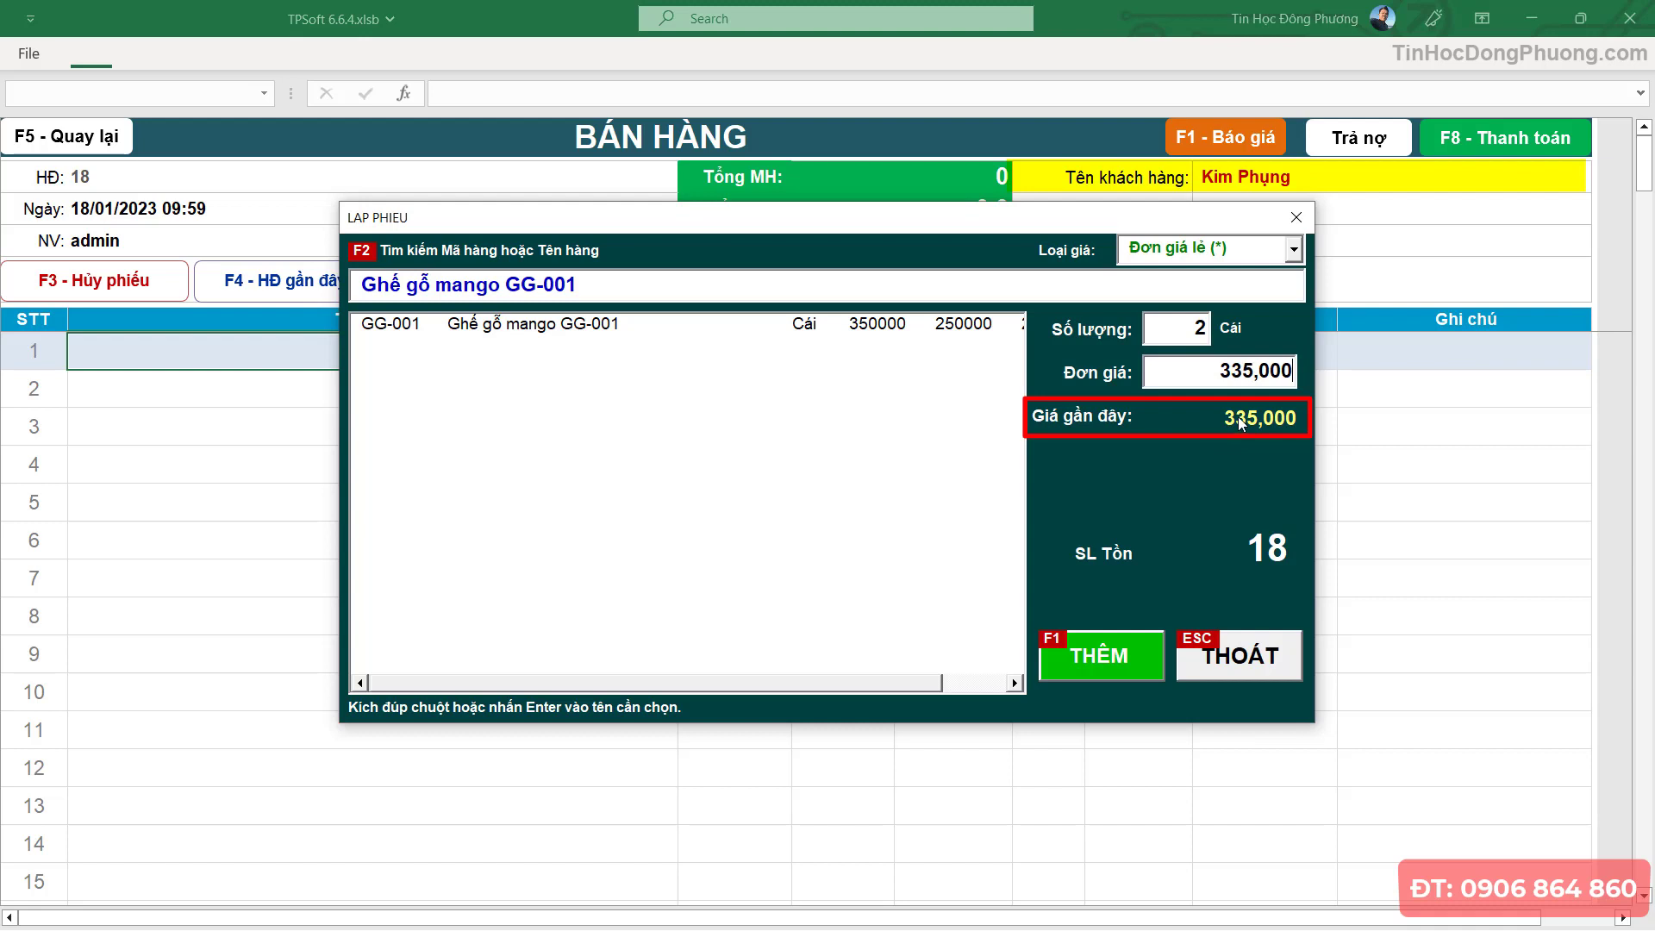
click(1198, 382)
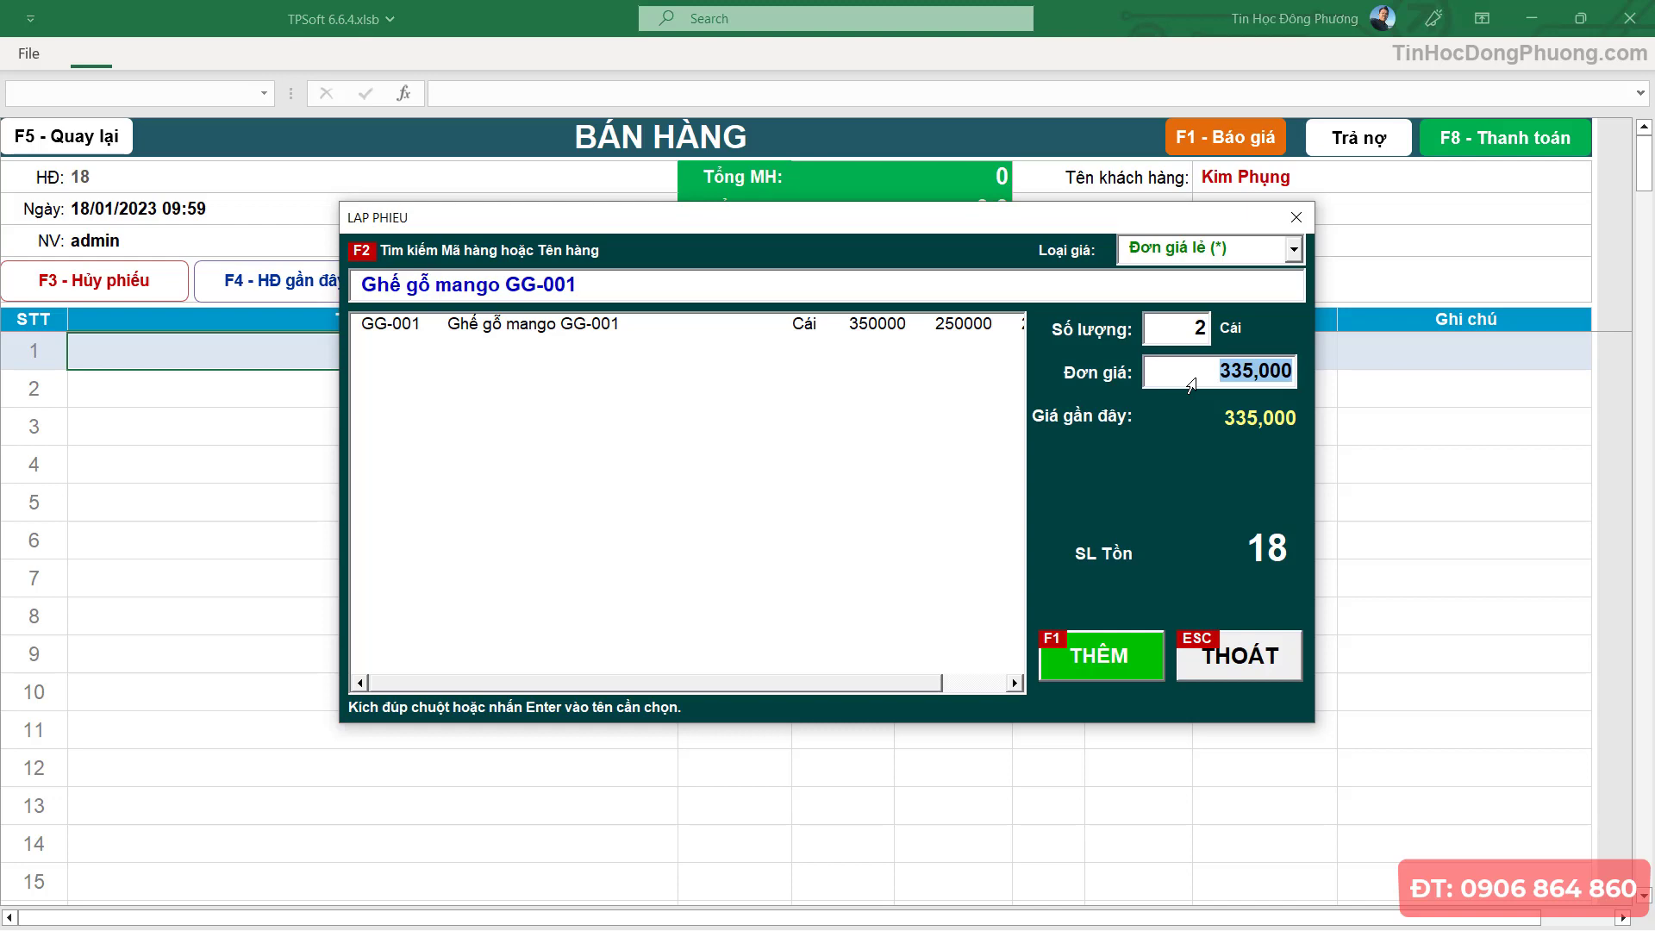
click(1103, 654)
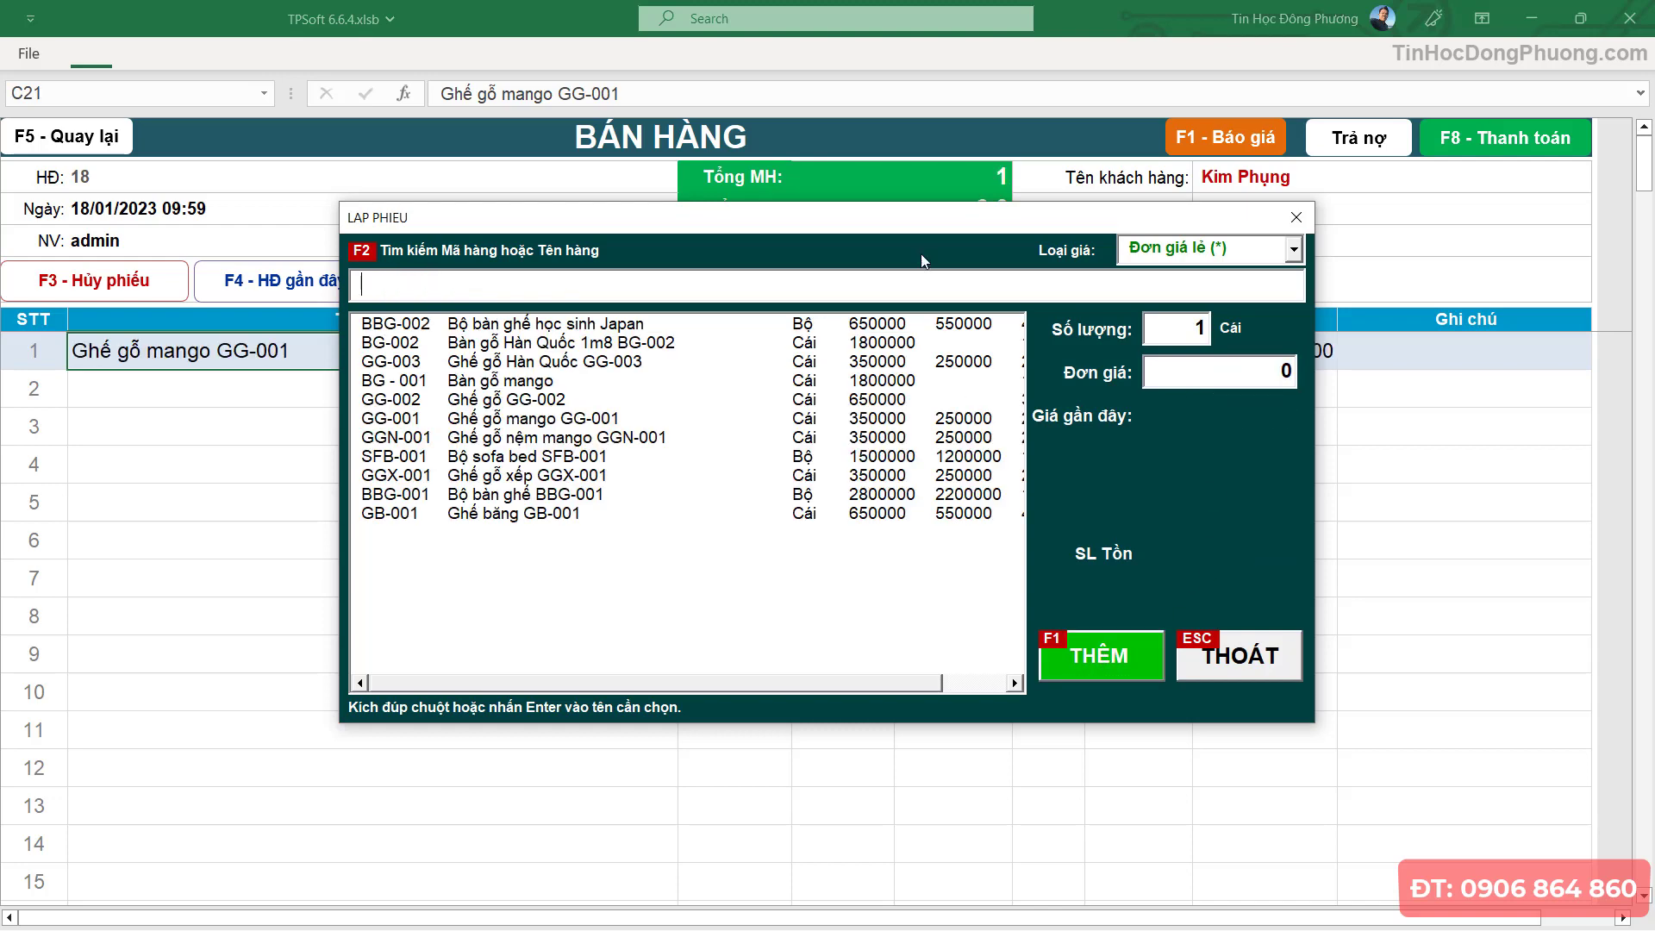
- Search 'ban ghe' and add one Bộ bàn ghế BBG-001 to the invoice
mouse_move(917, 229)
mouse_down()
mouse_move(898, 455)
mouse_move(873, 273)
mouse_up()
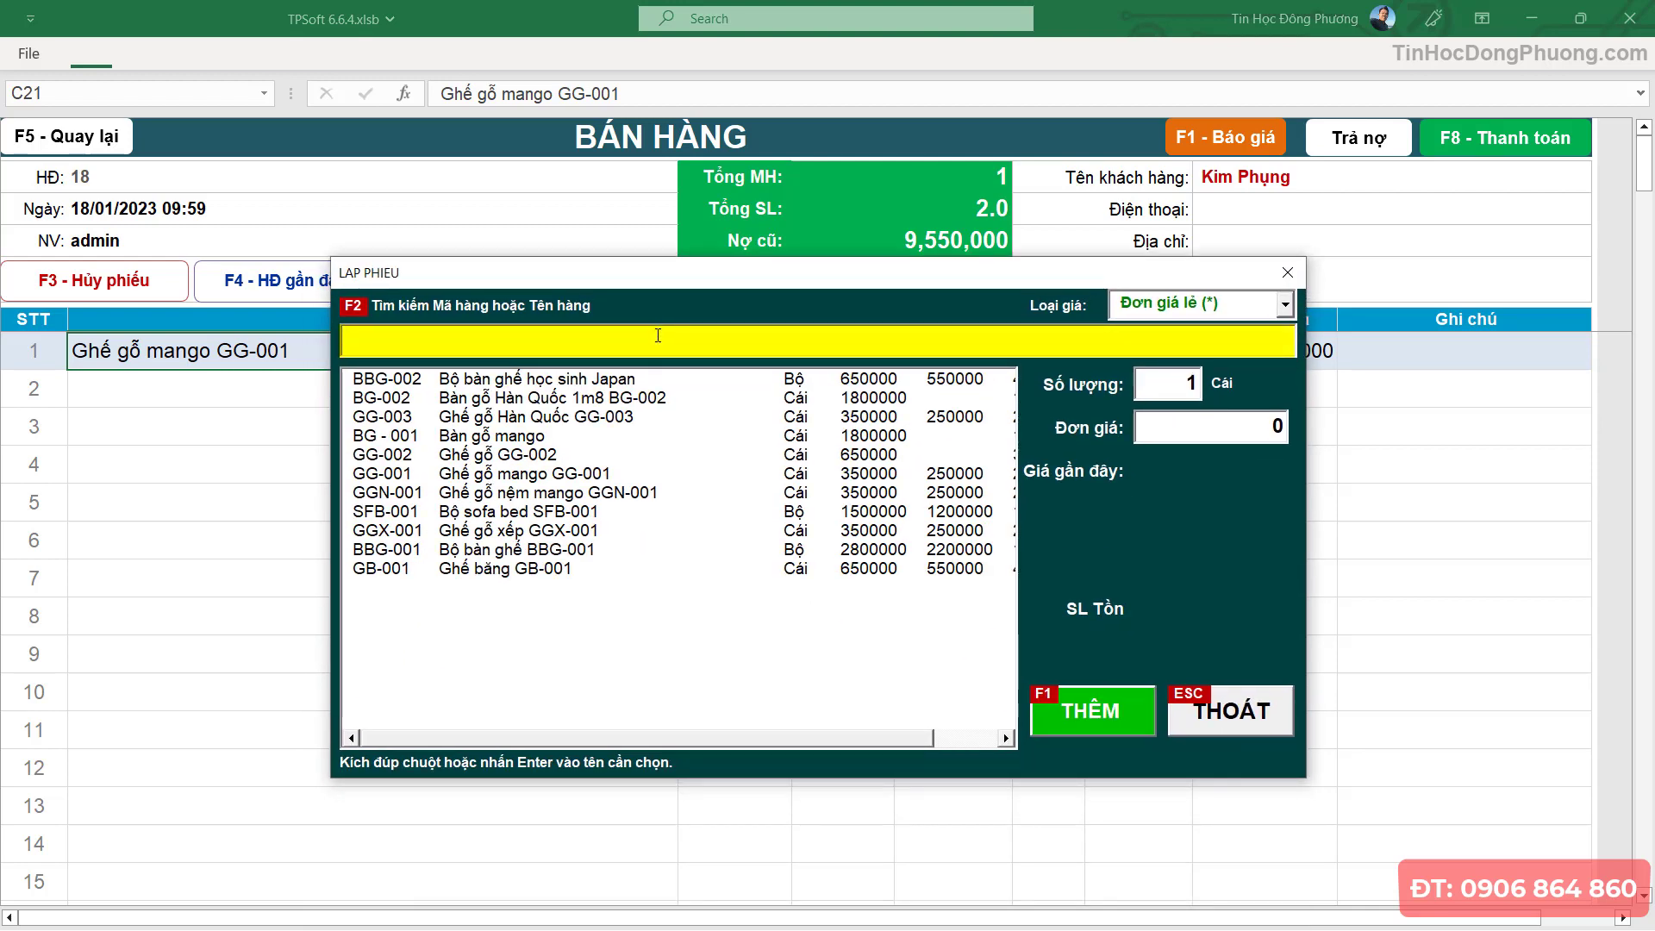
text(ban ghe)
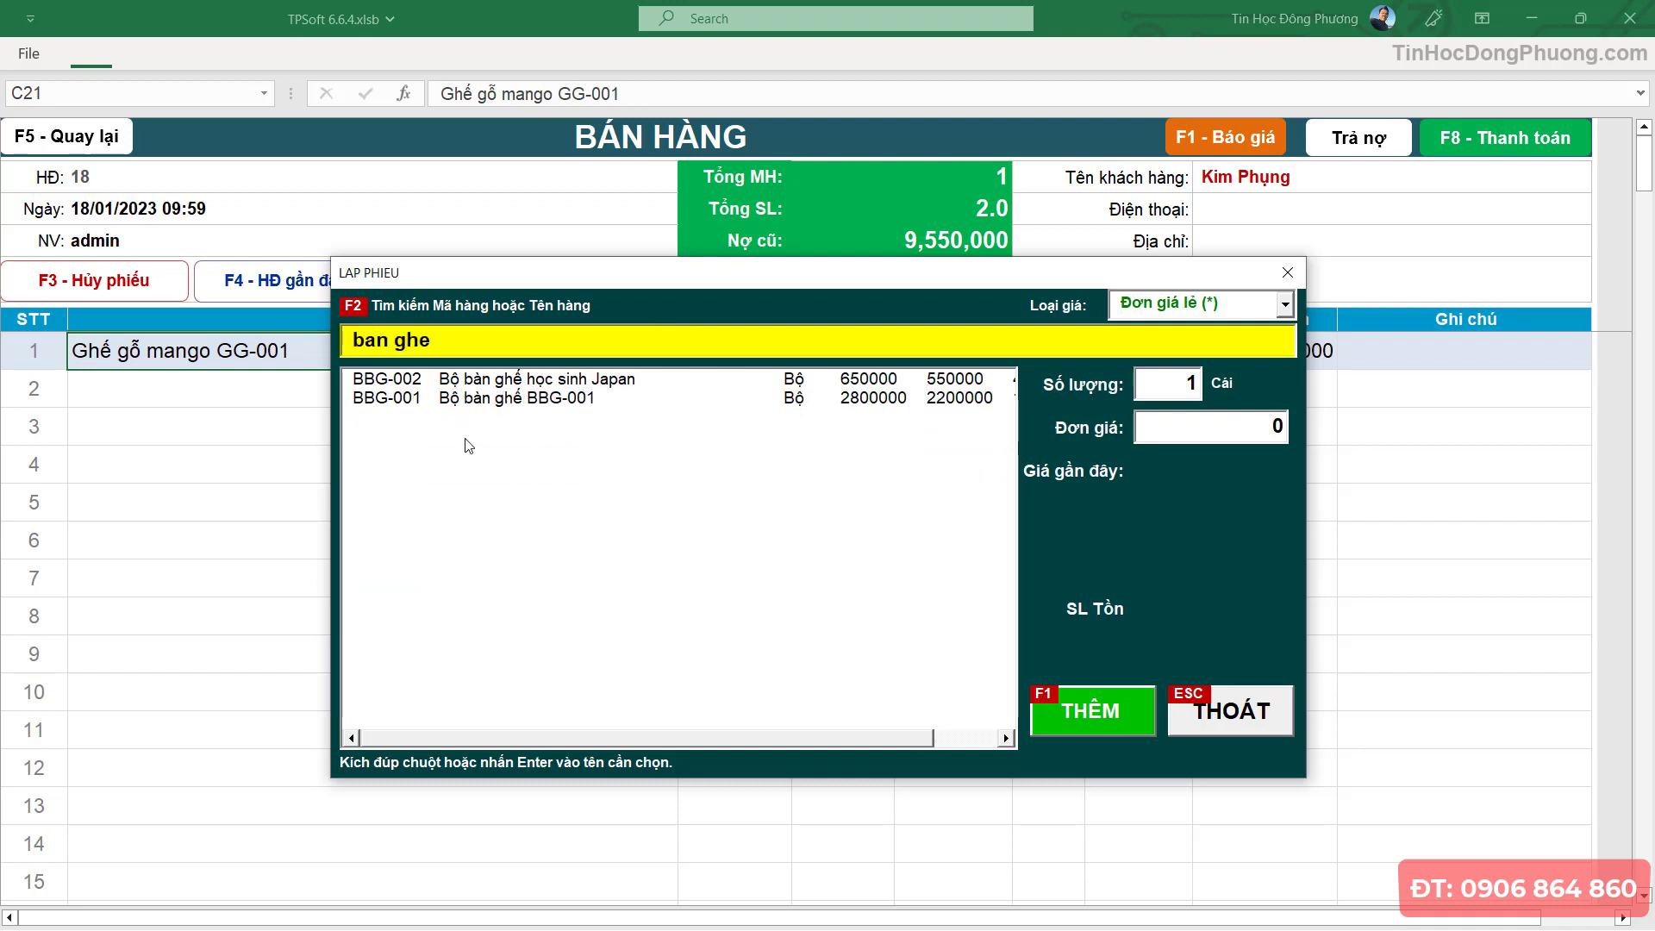
click(522, 381)
click(525, 400)
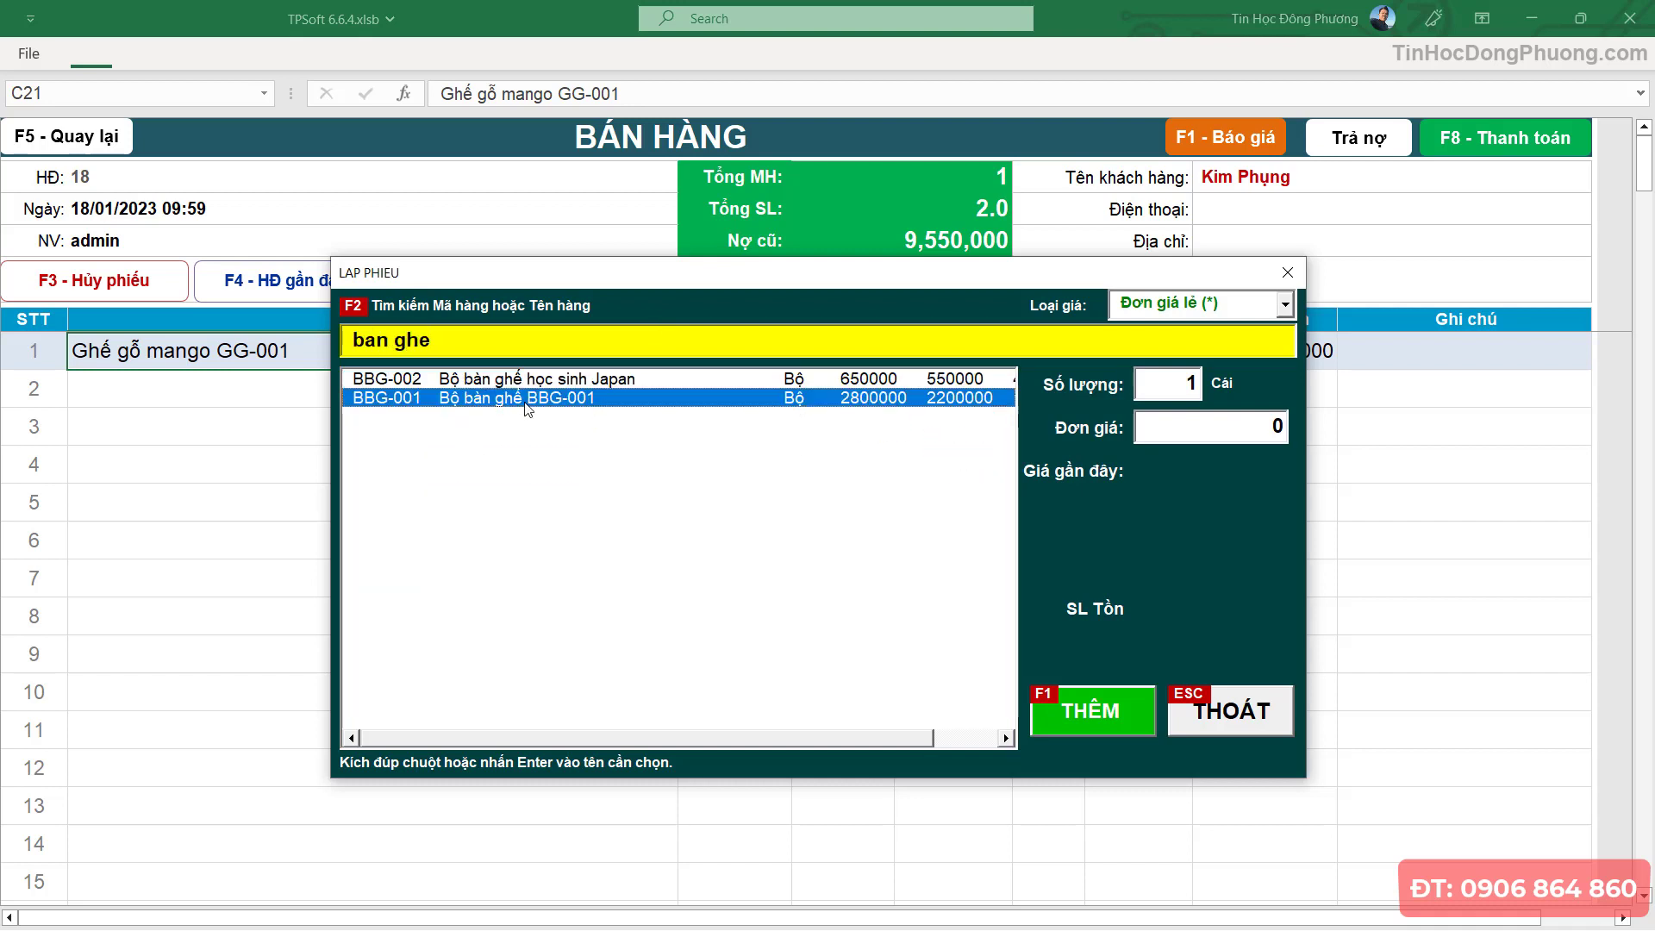
double_click(525, 399)
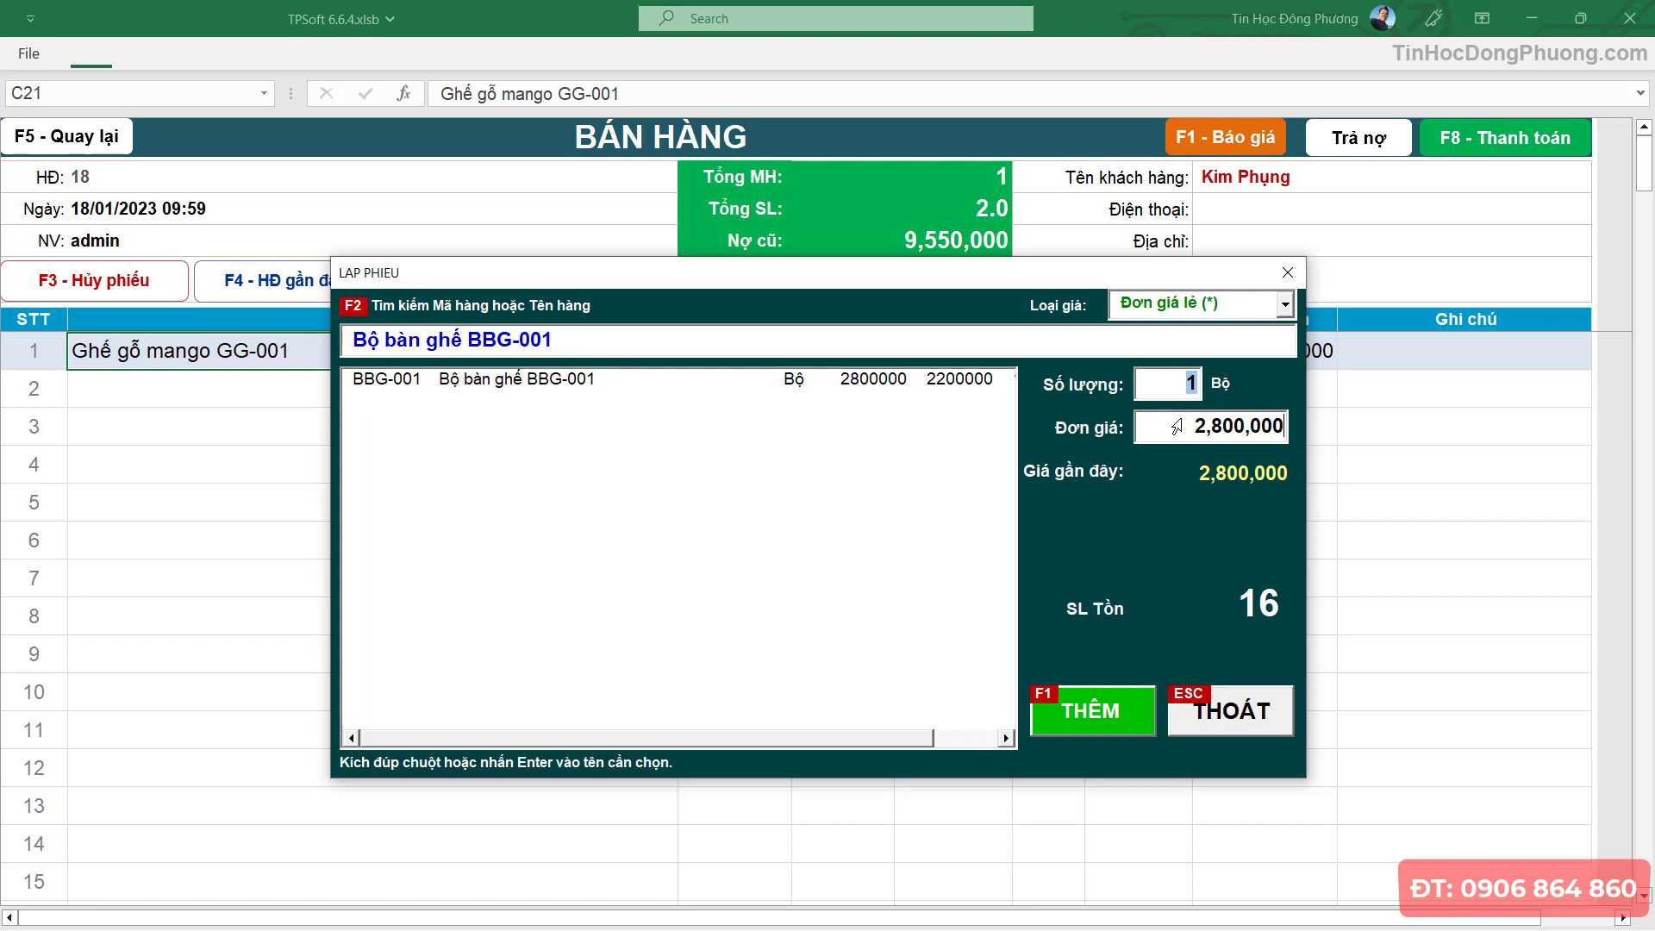
key(Return)
click(1090, 719)
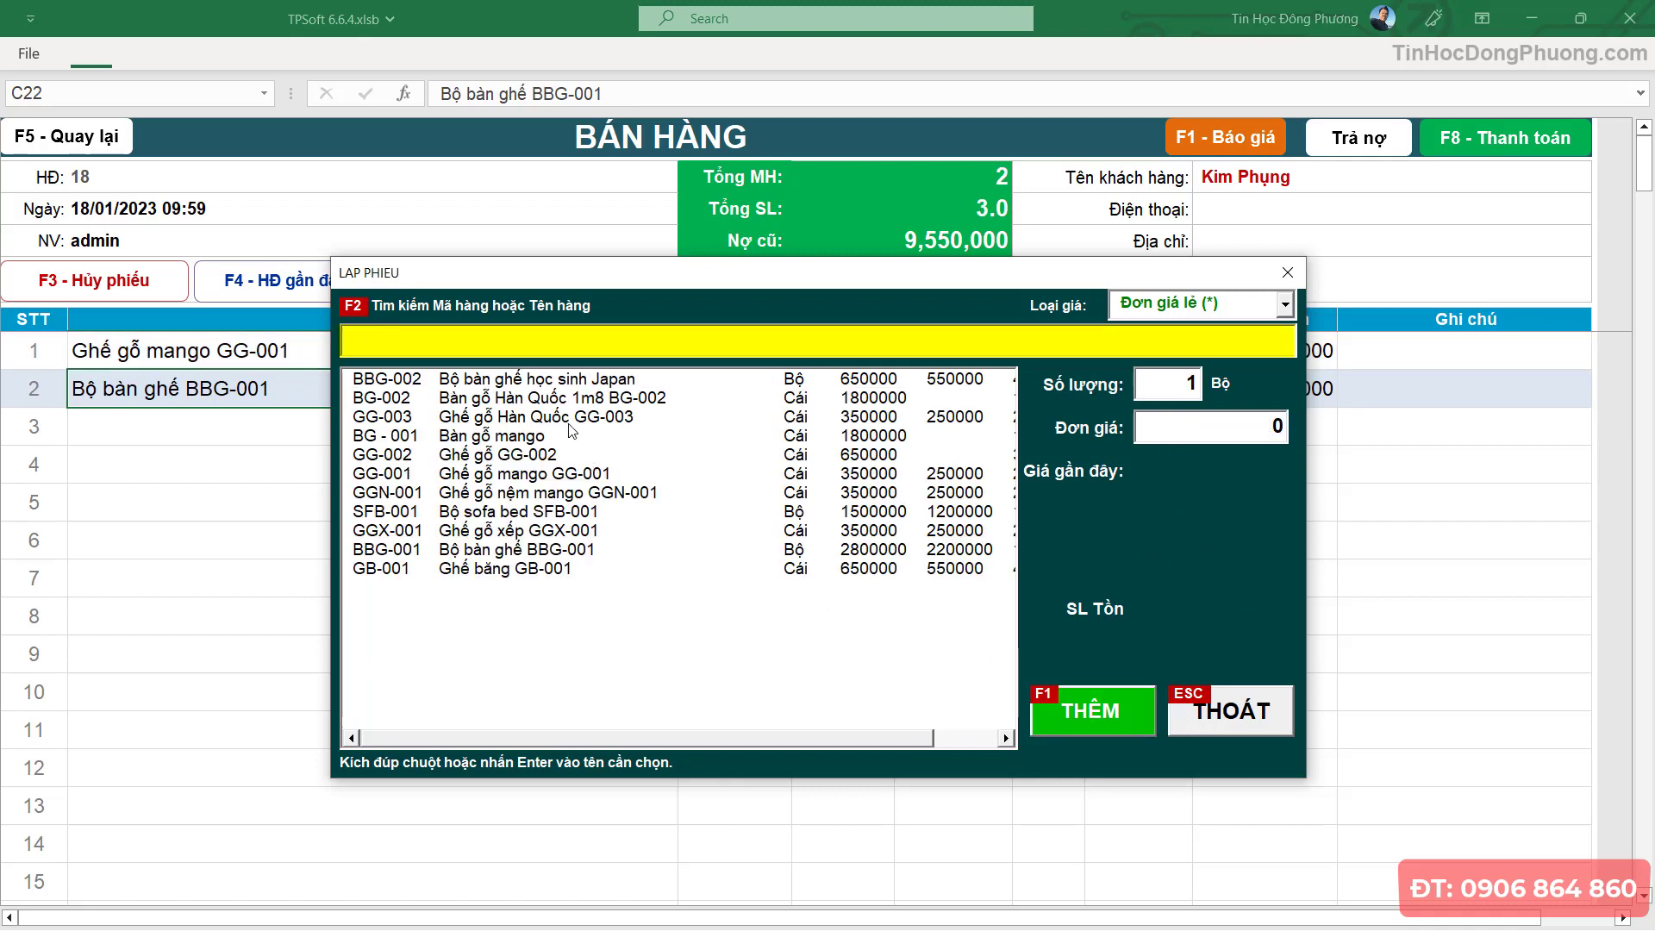
- Add two Ghế băng GB-001 at 600,000 and close the item entry window
text(ghe)
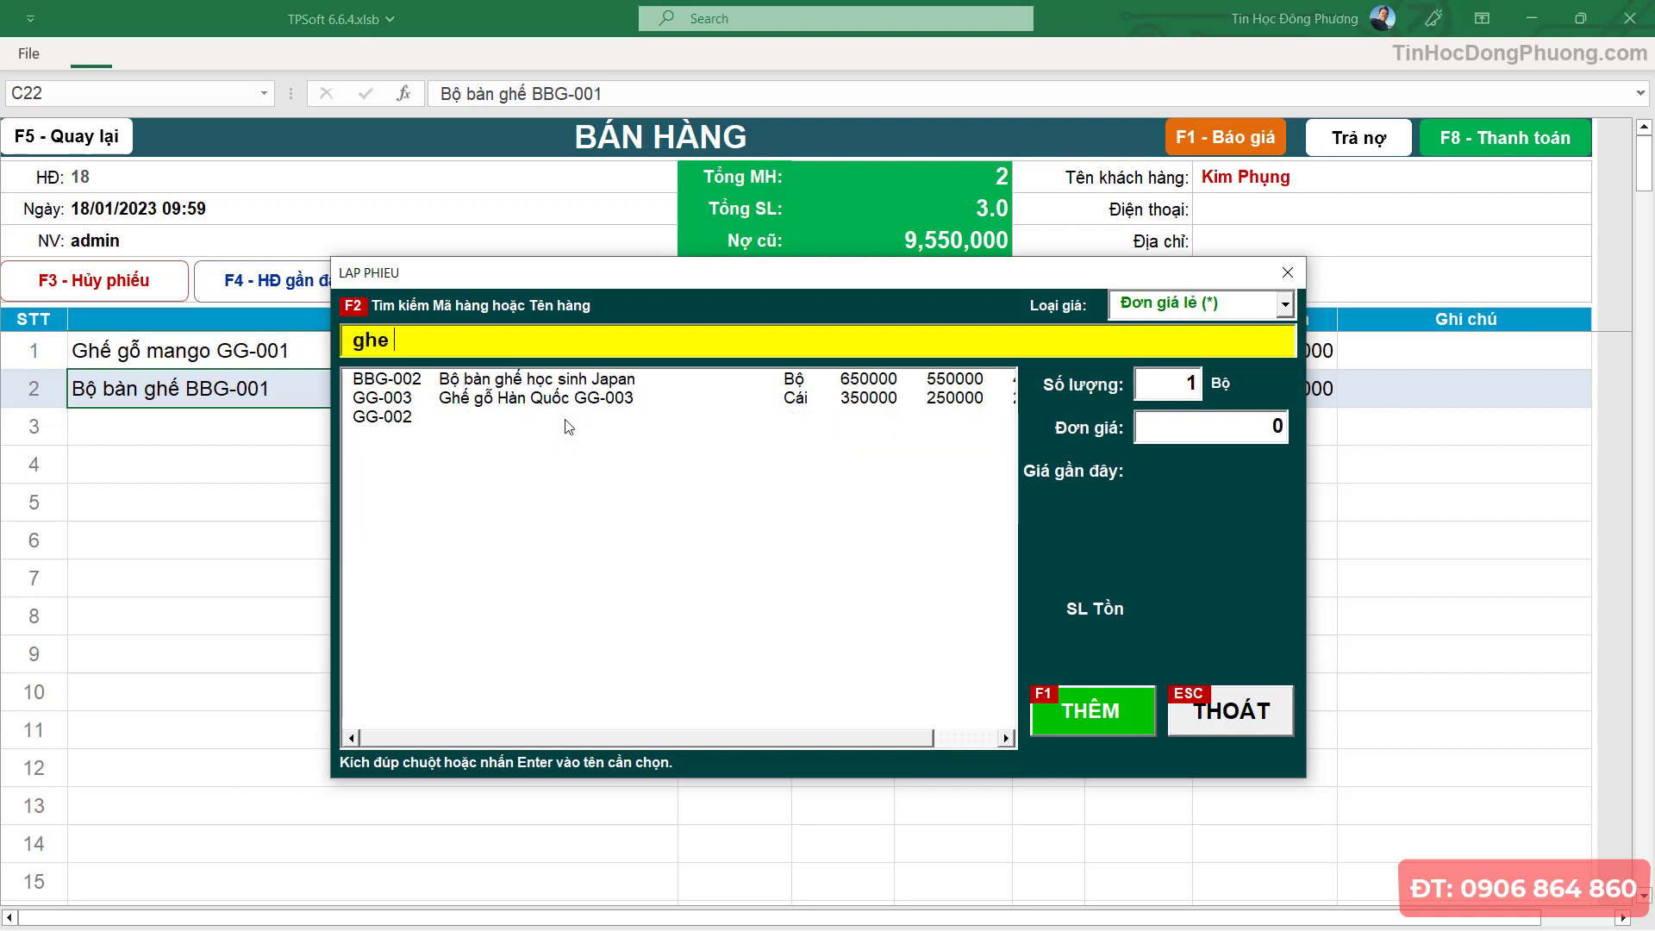
text( bang)
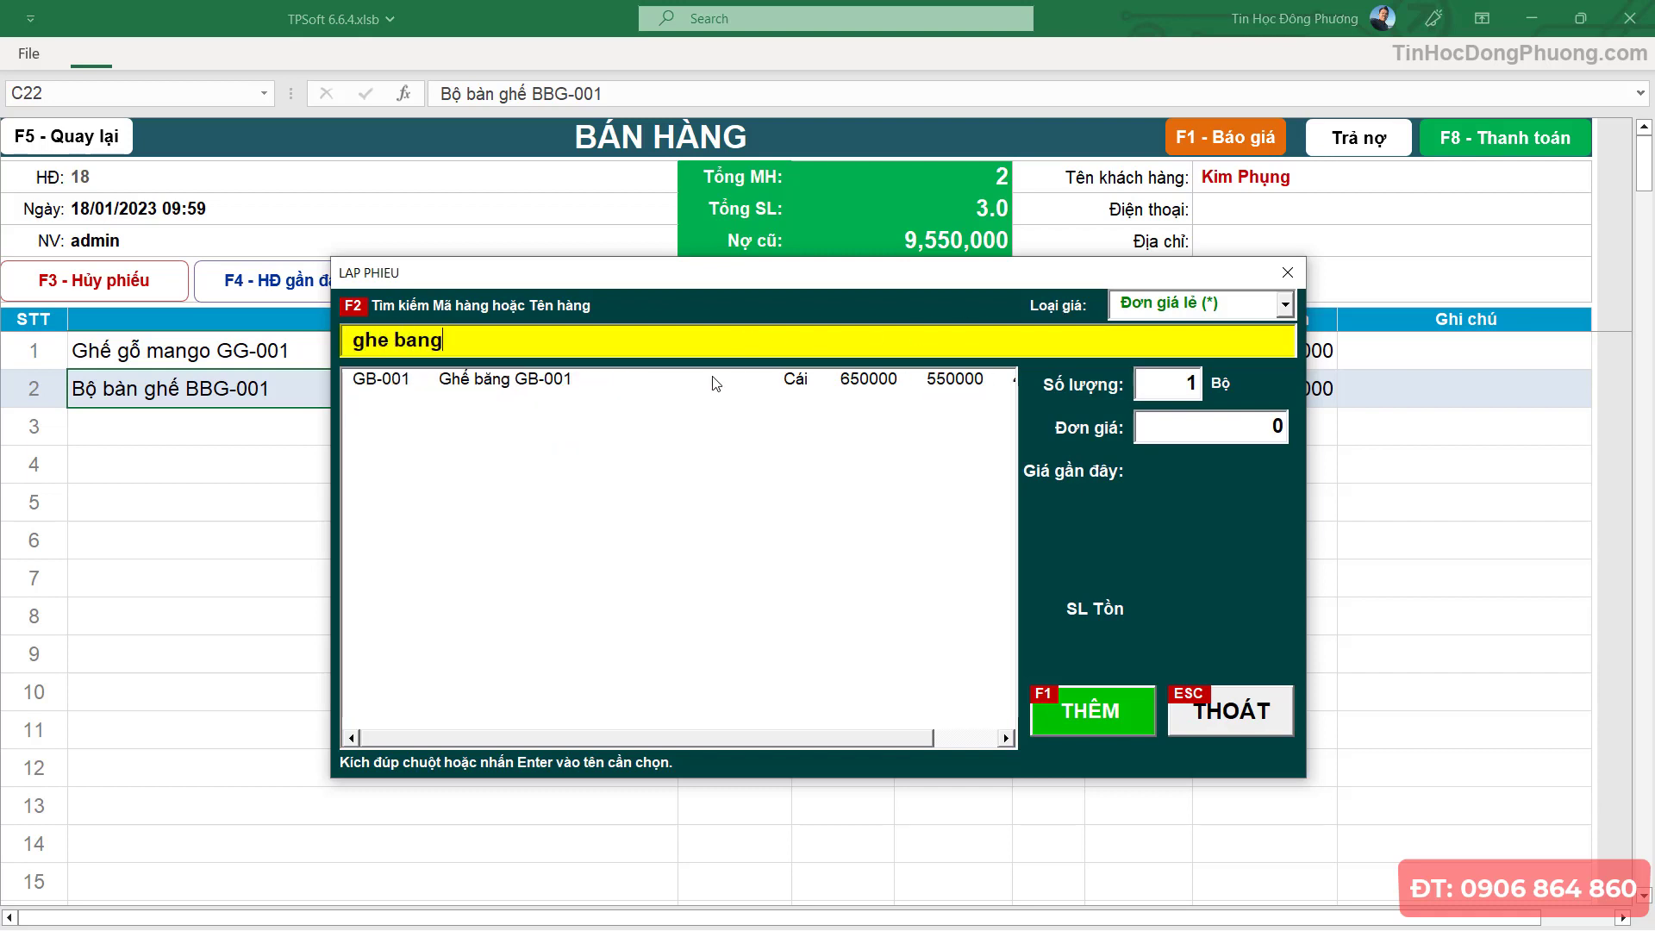
double_click(910, 381)
text(2)
key(Return)
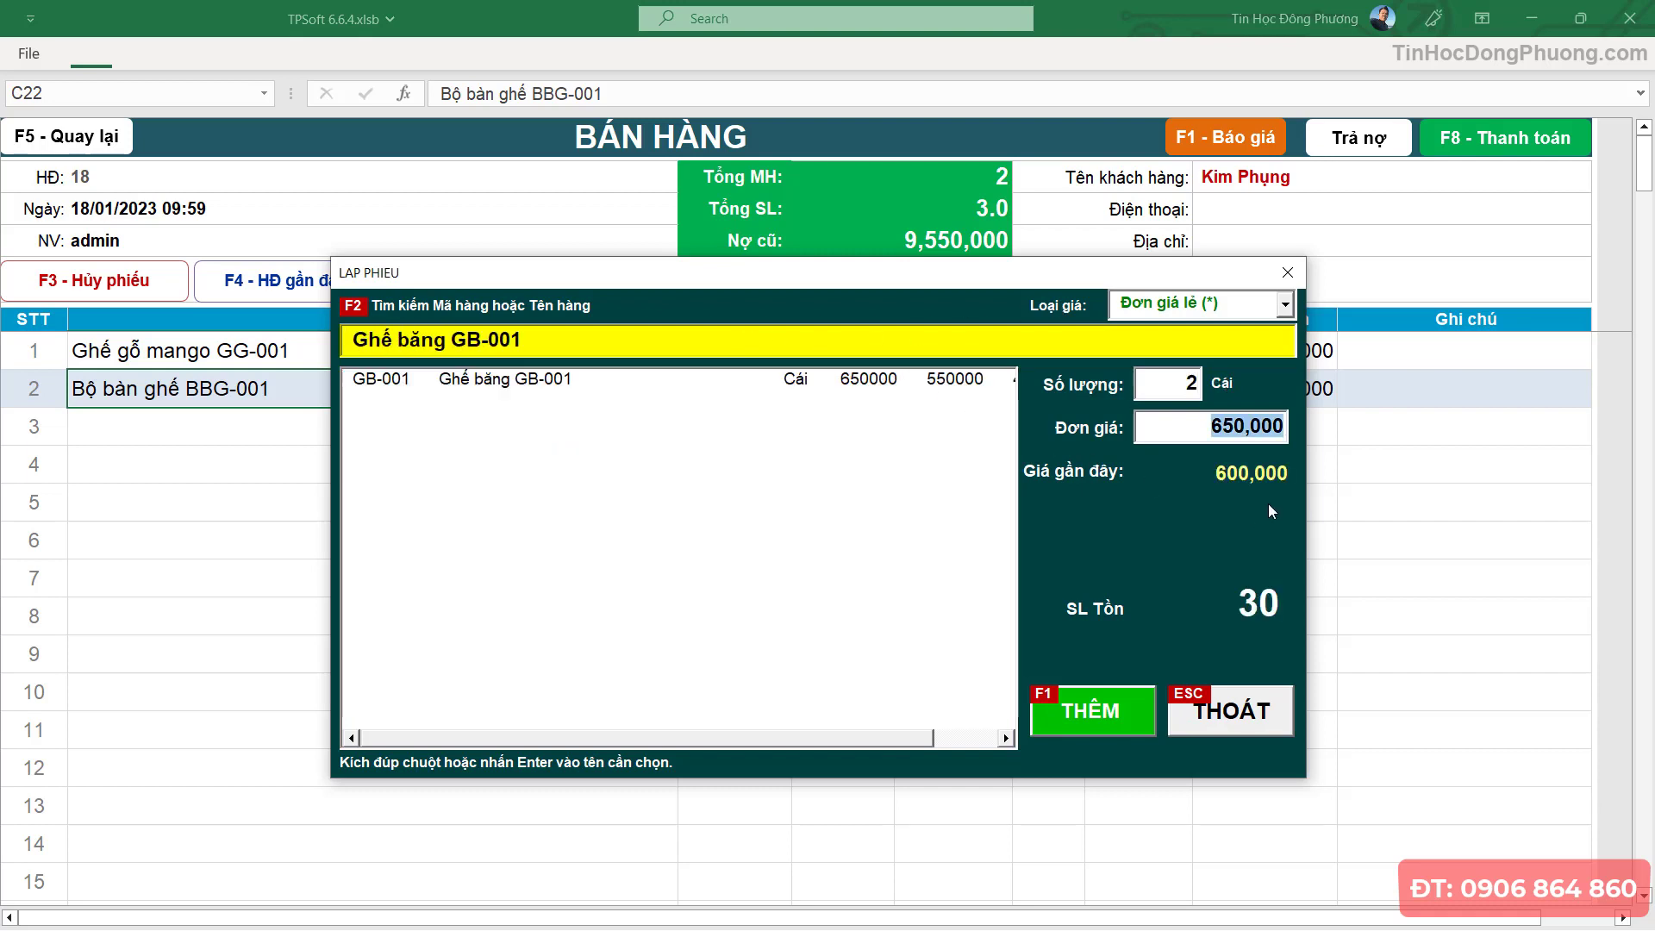
text(600,000)
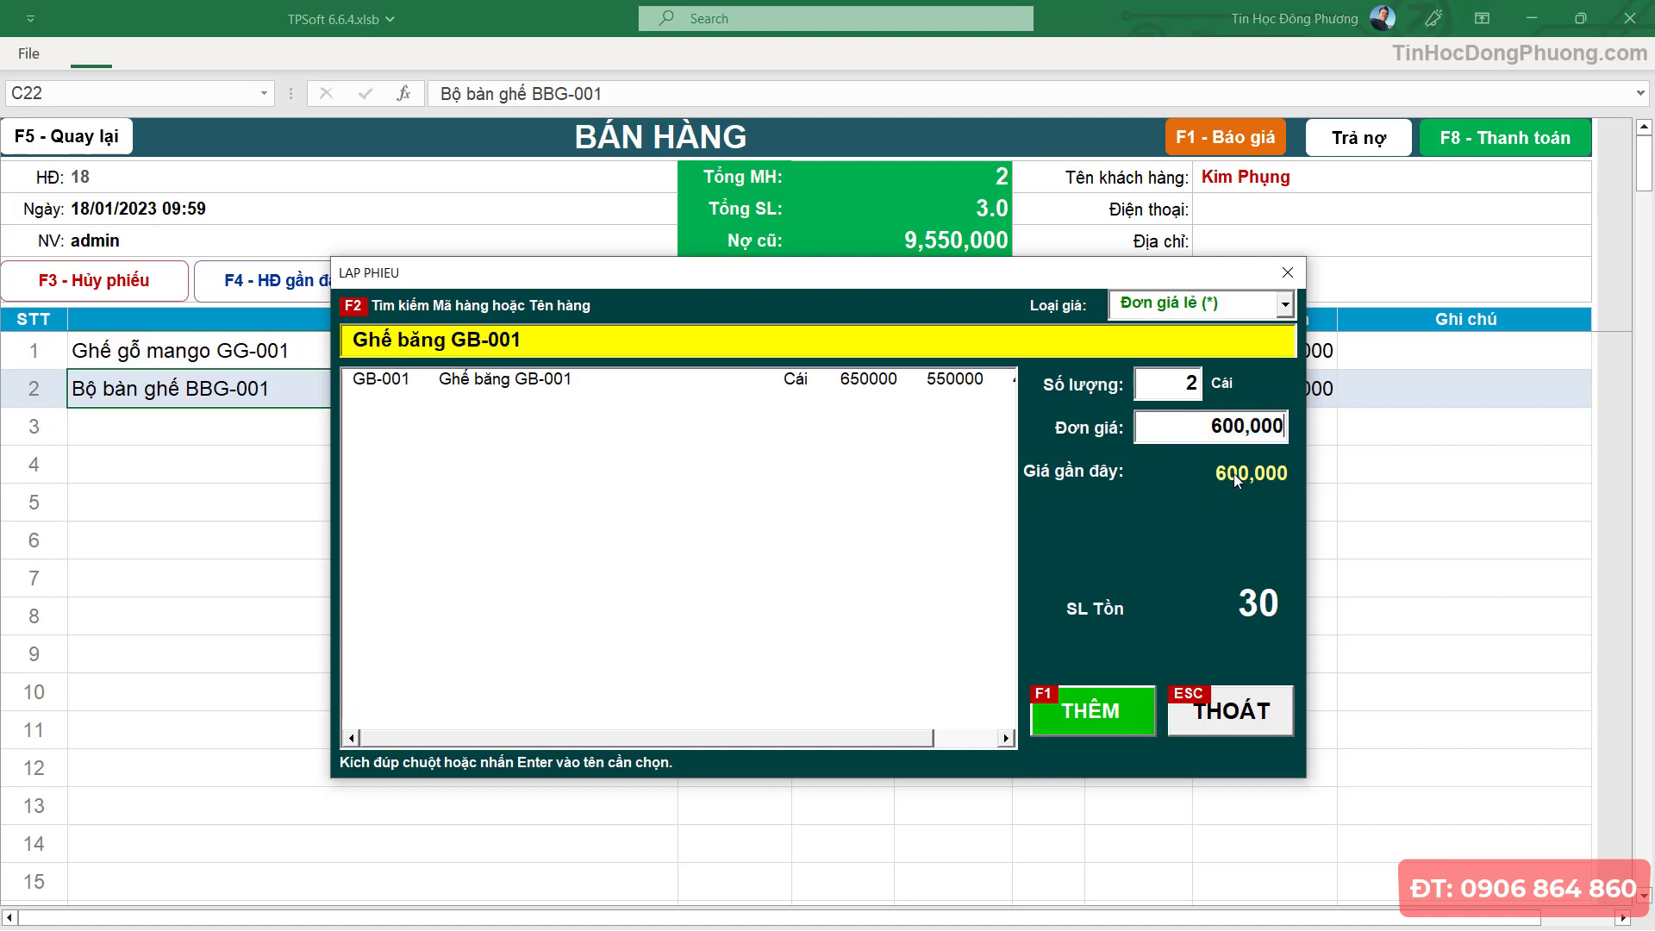
click(1079, 705)
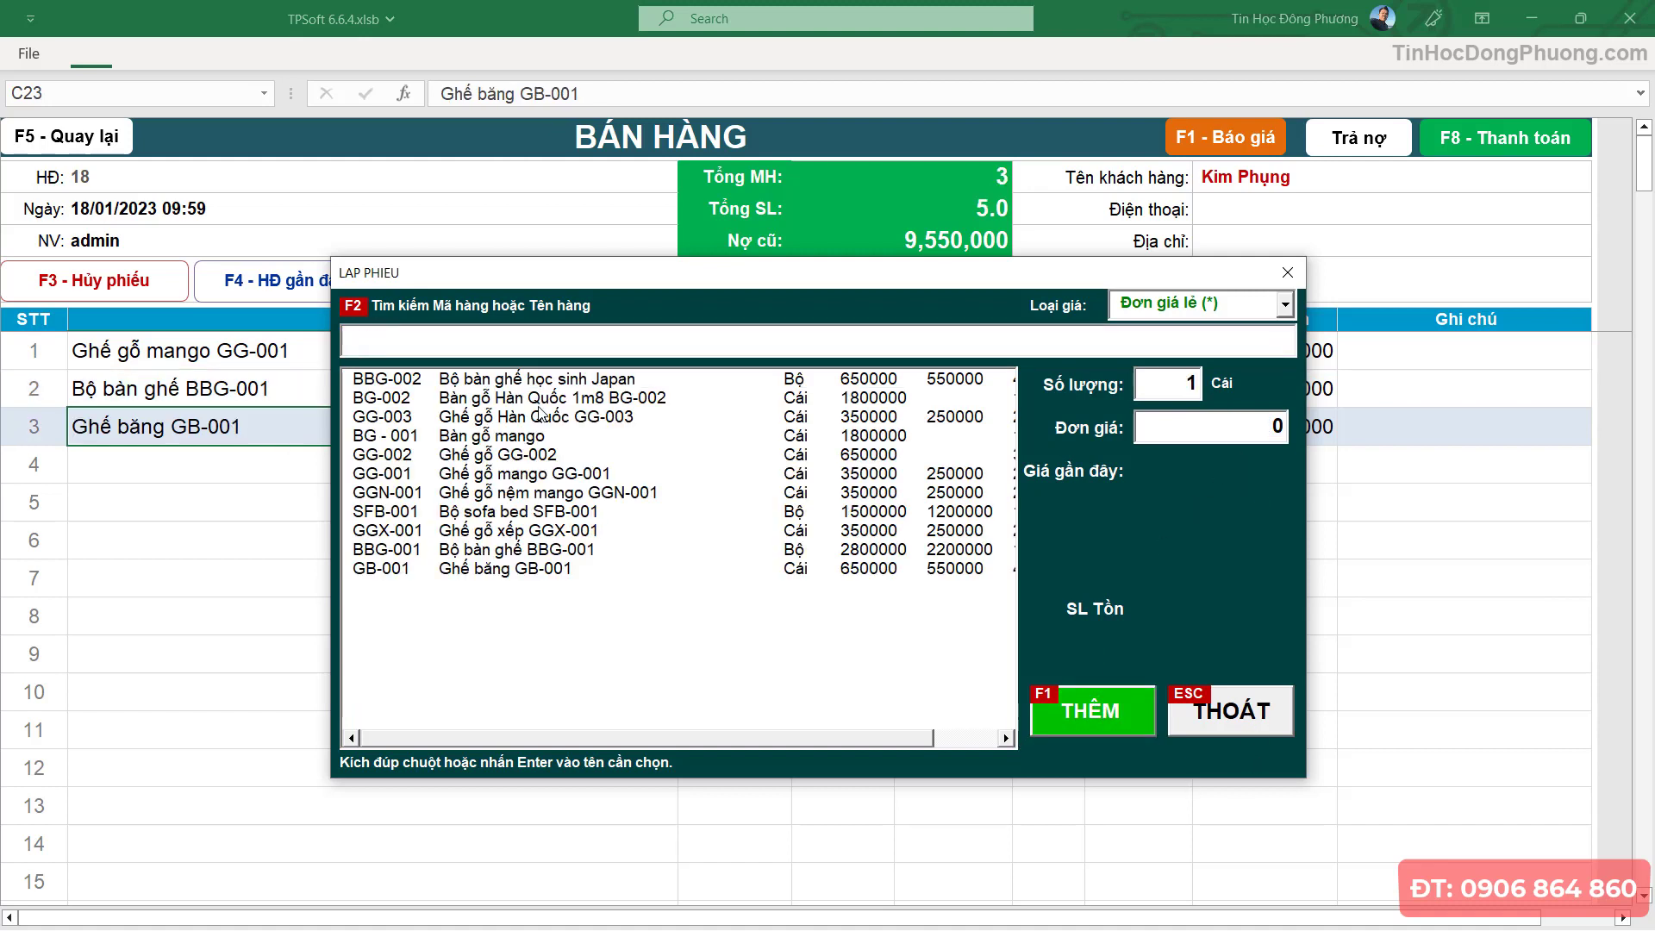
click(1225, 704)
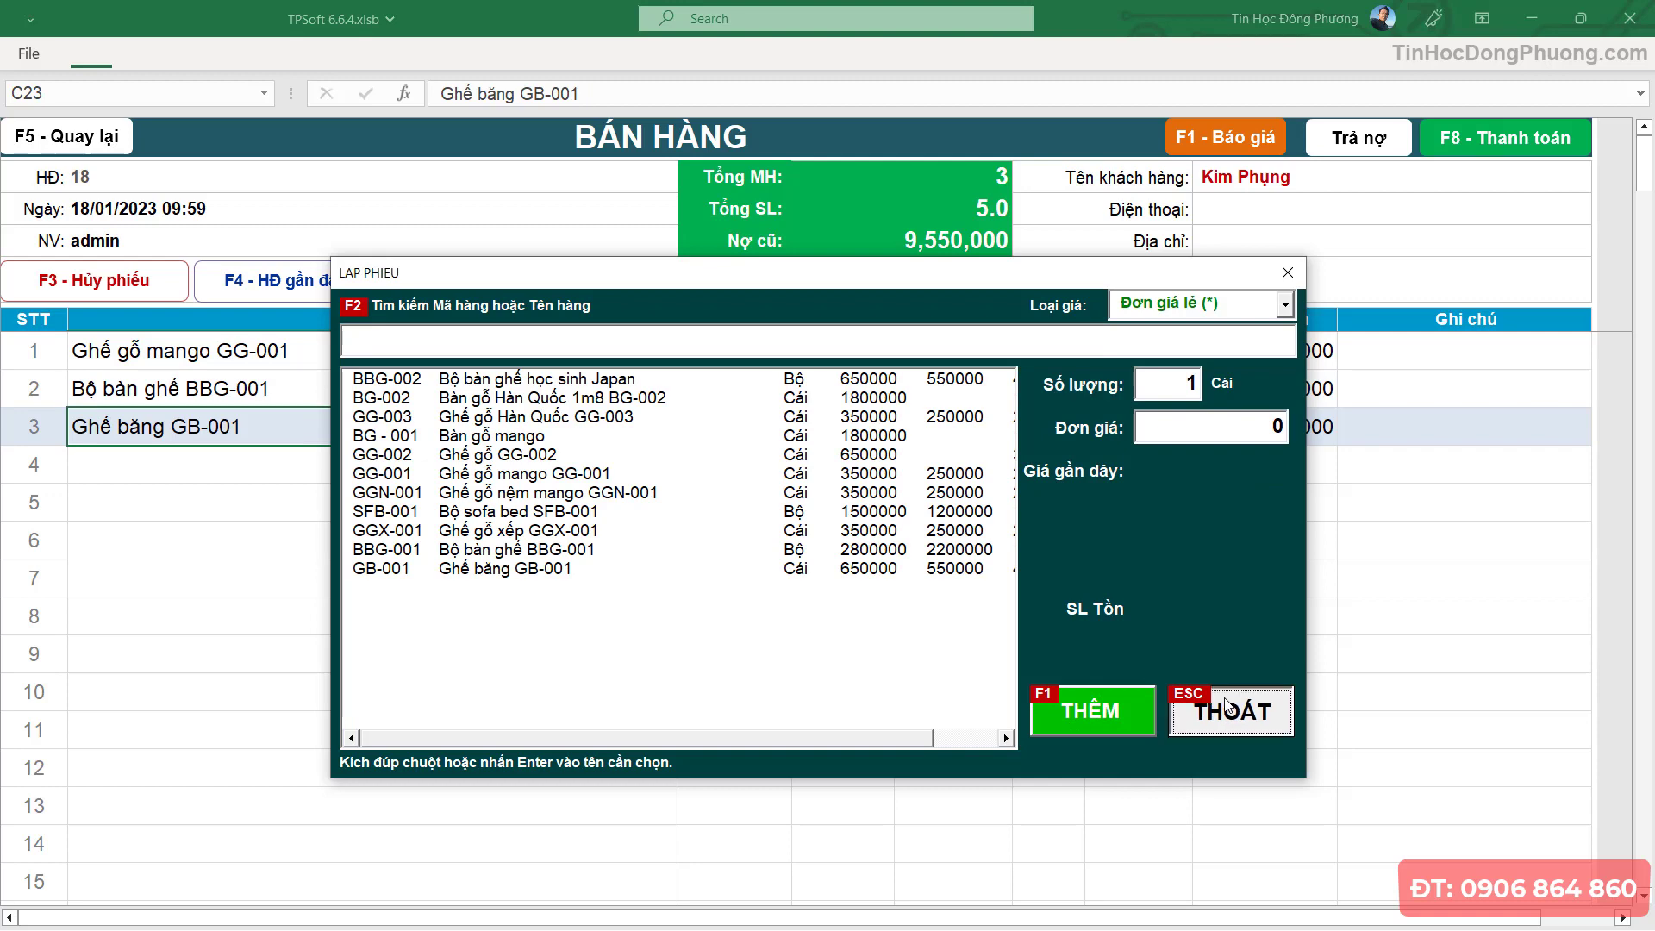
click(829, 363)
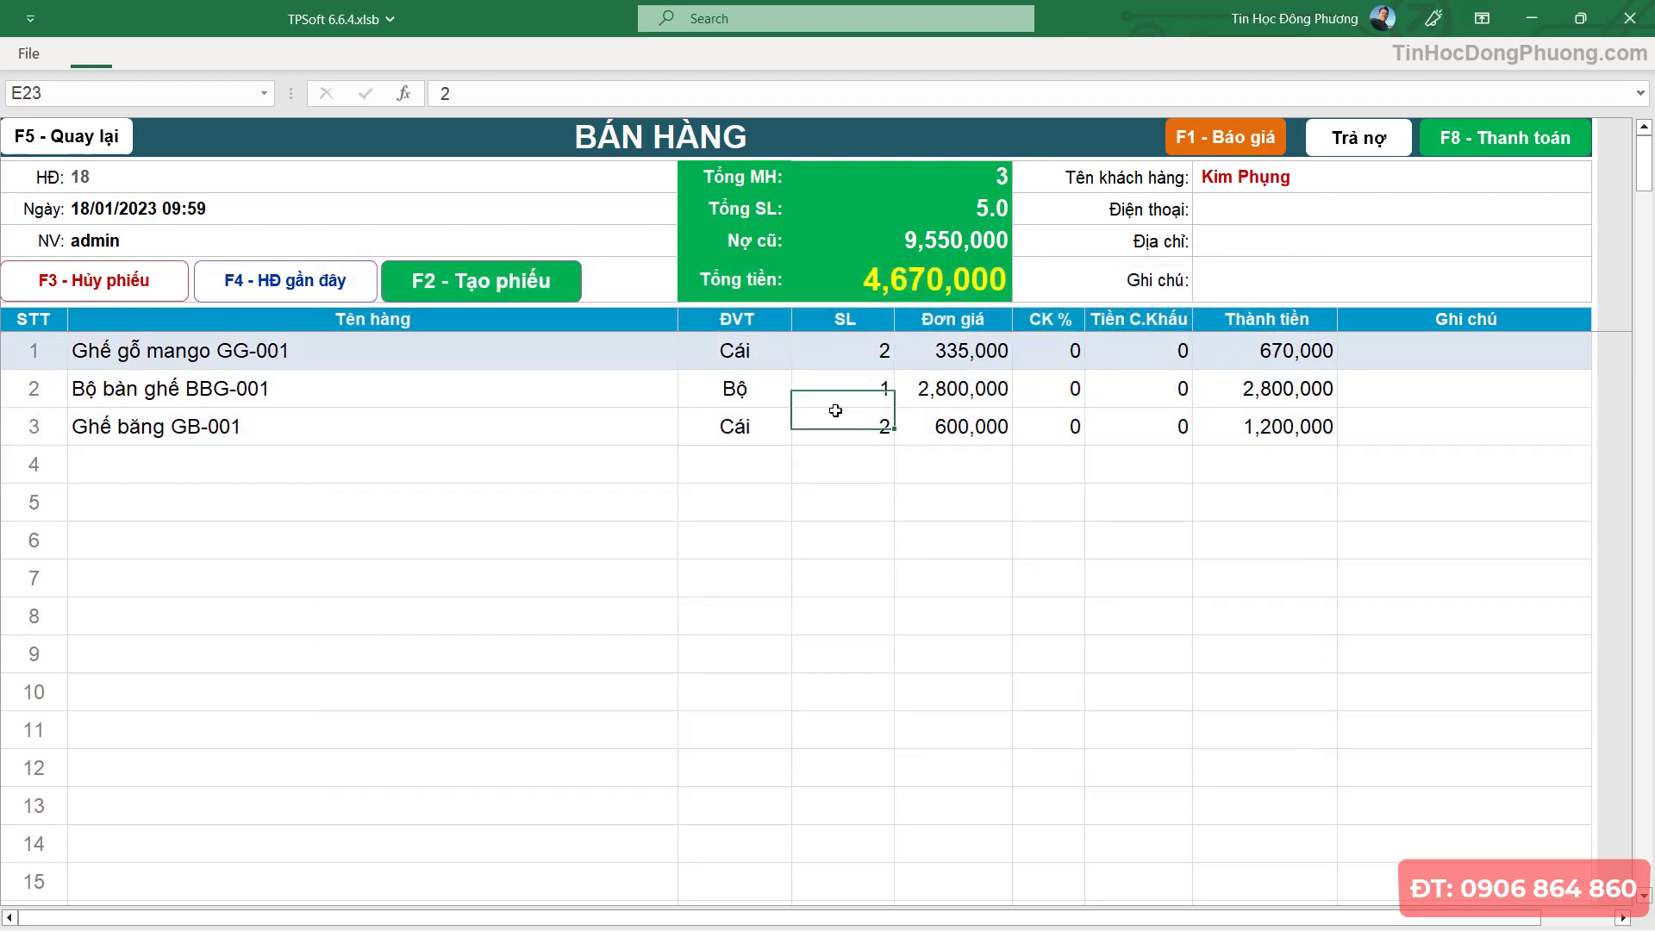
- Reduce the Ghế gỗ mango line's quantity from 2 to 1
key(Down)
click(948, 357)
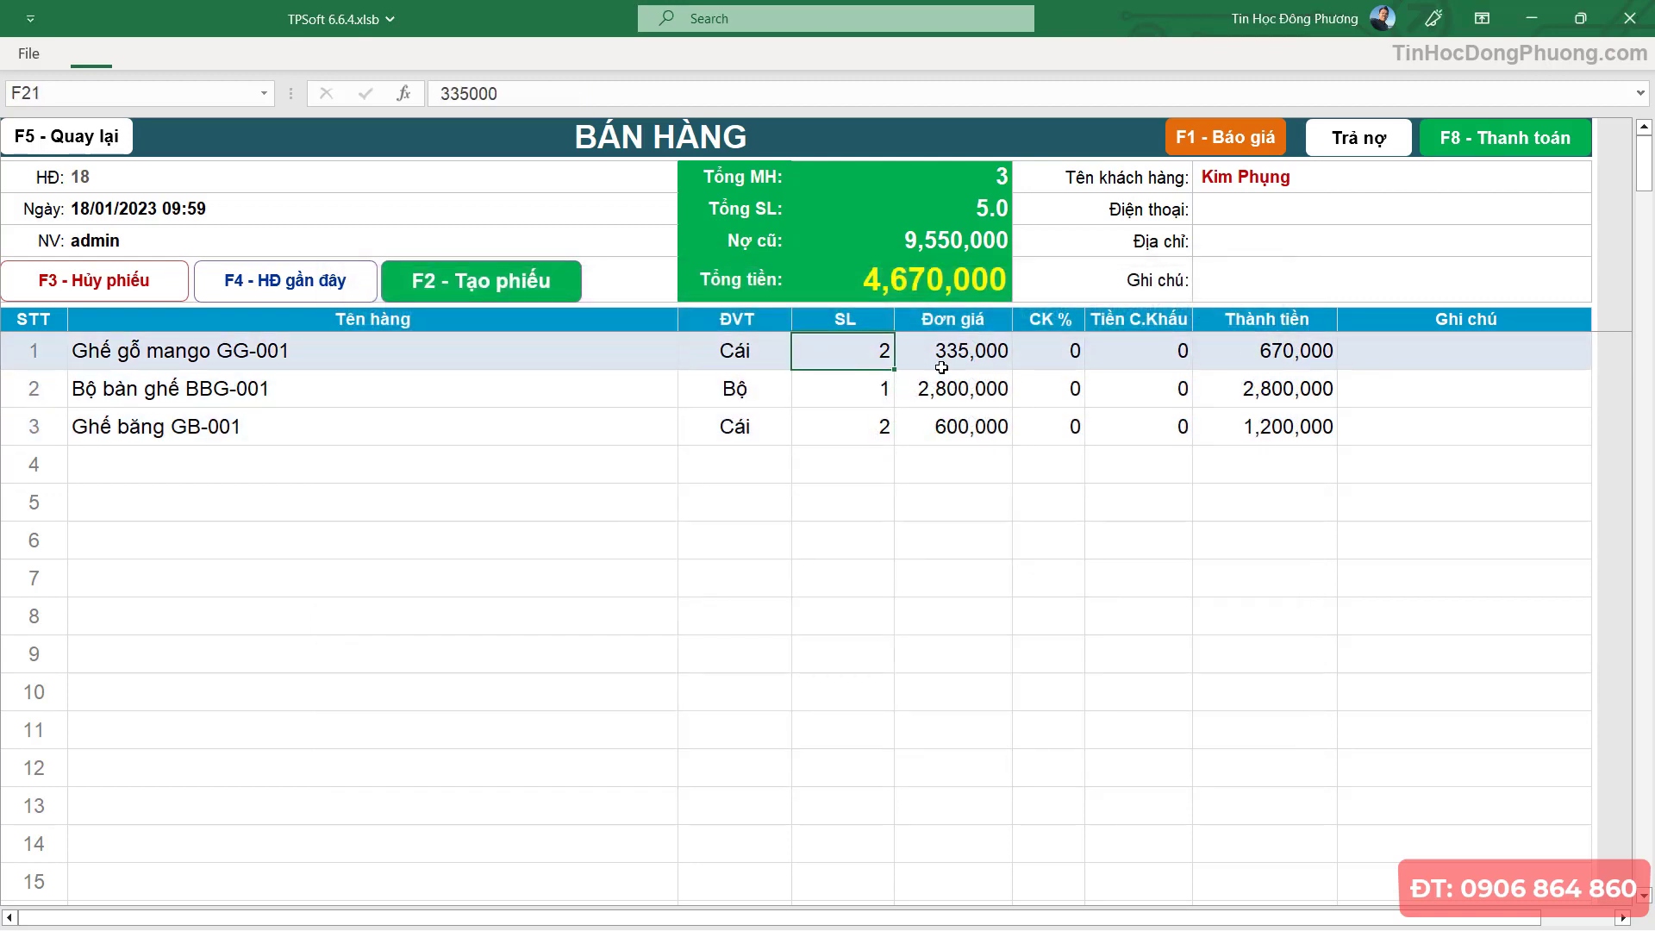
click(1250, 393)
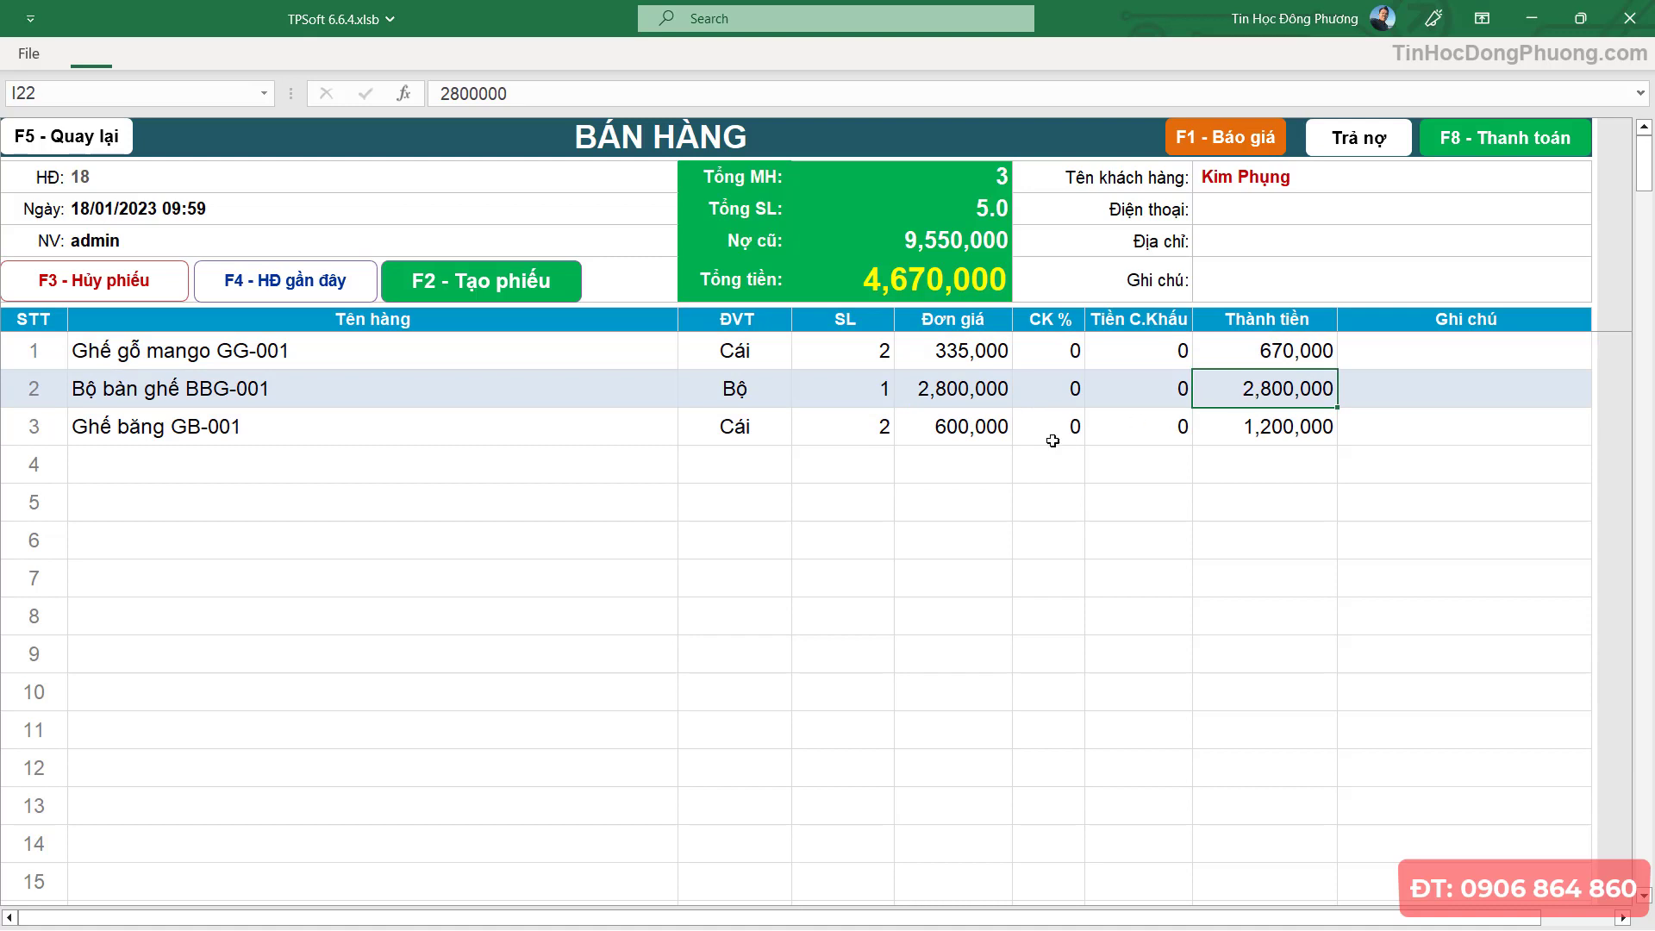
click(877, 424)
click(915, 387)
click(849, 389)
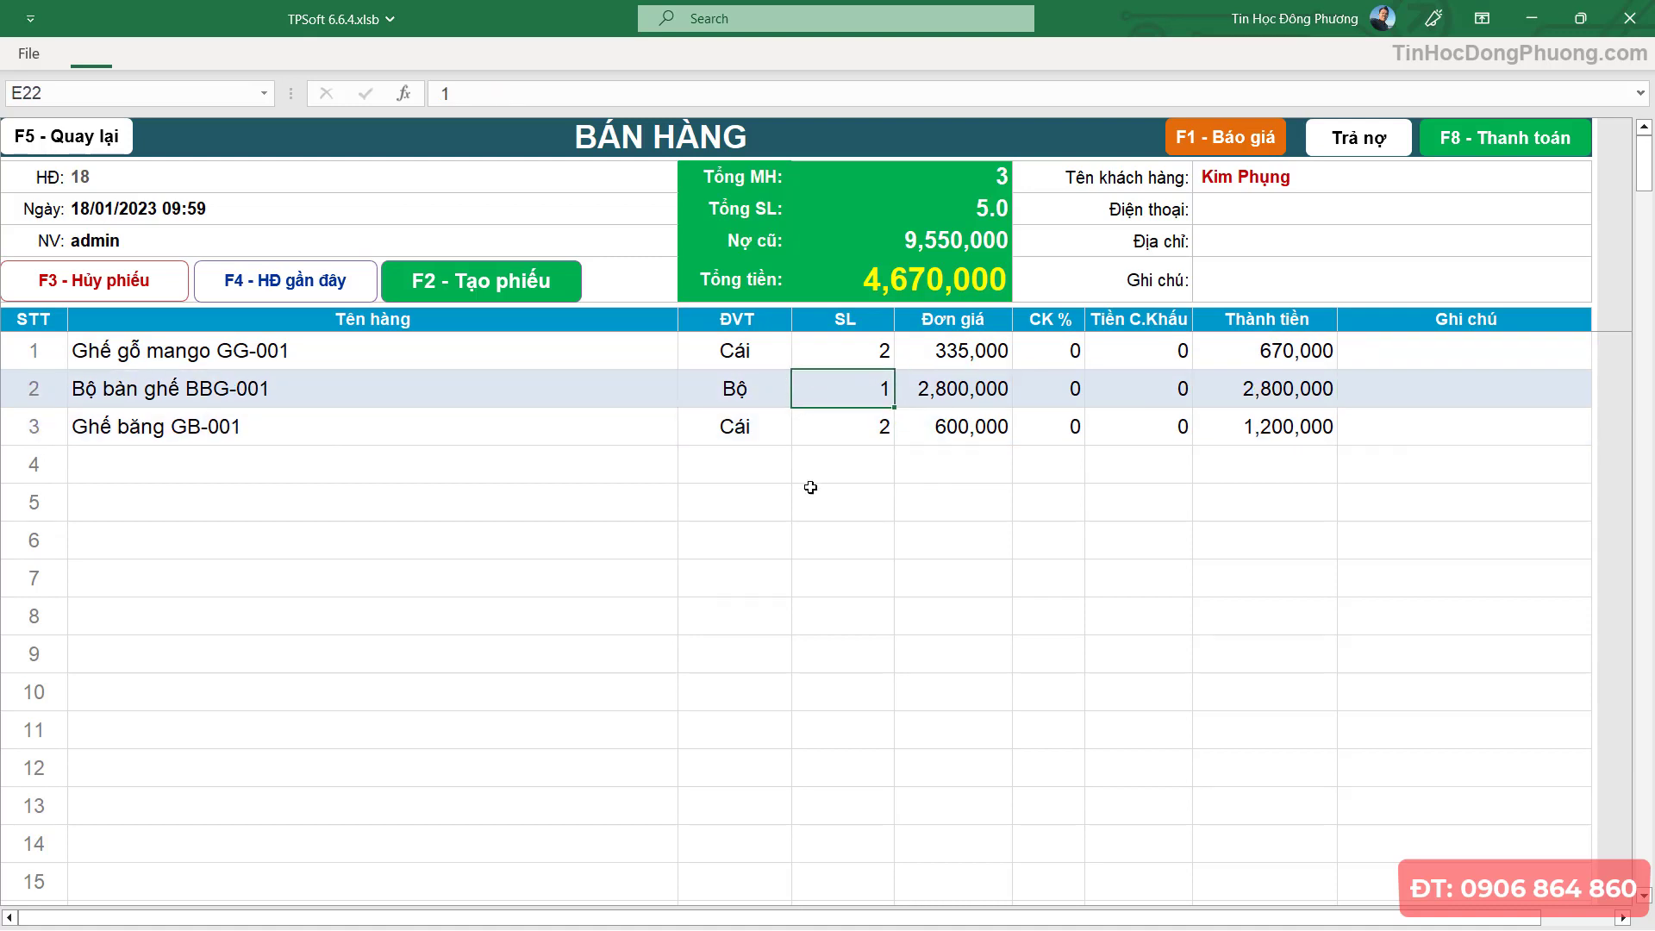
click(868, 355)
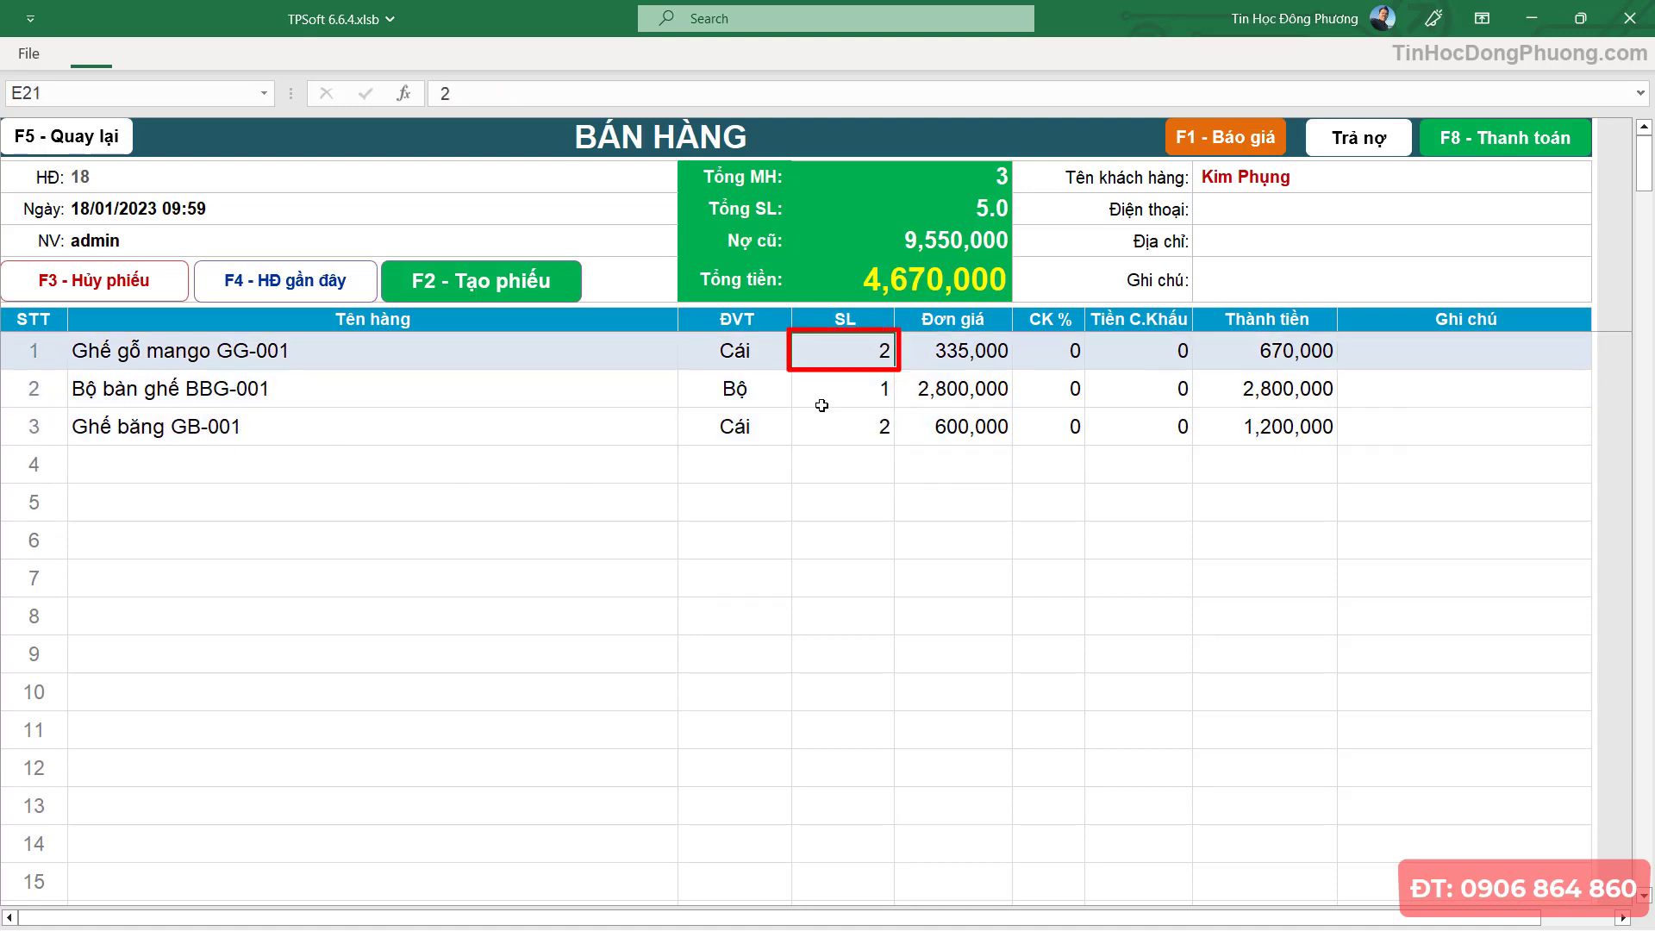
text(1)
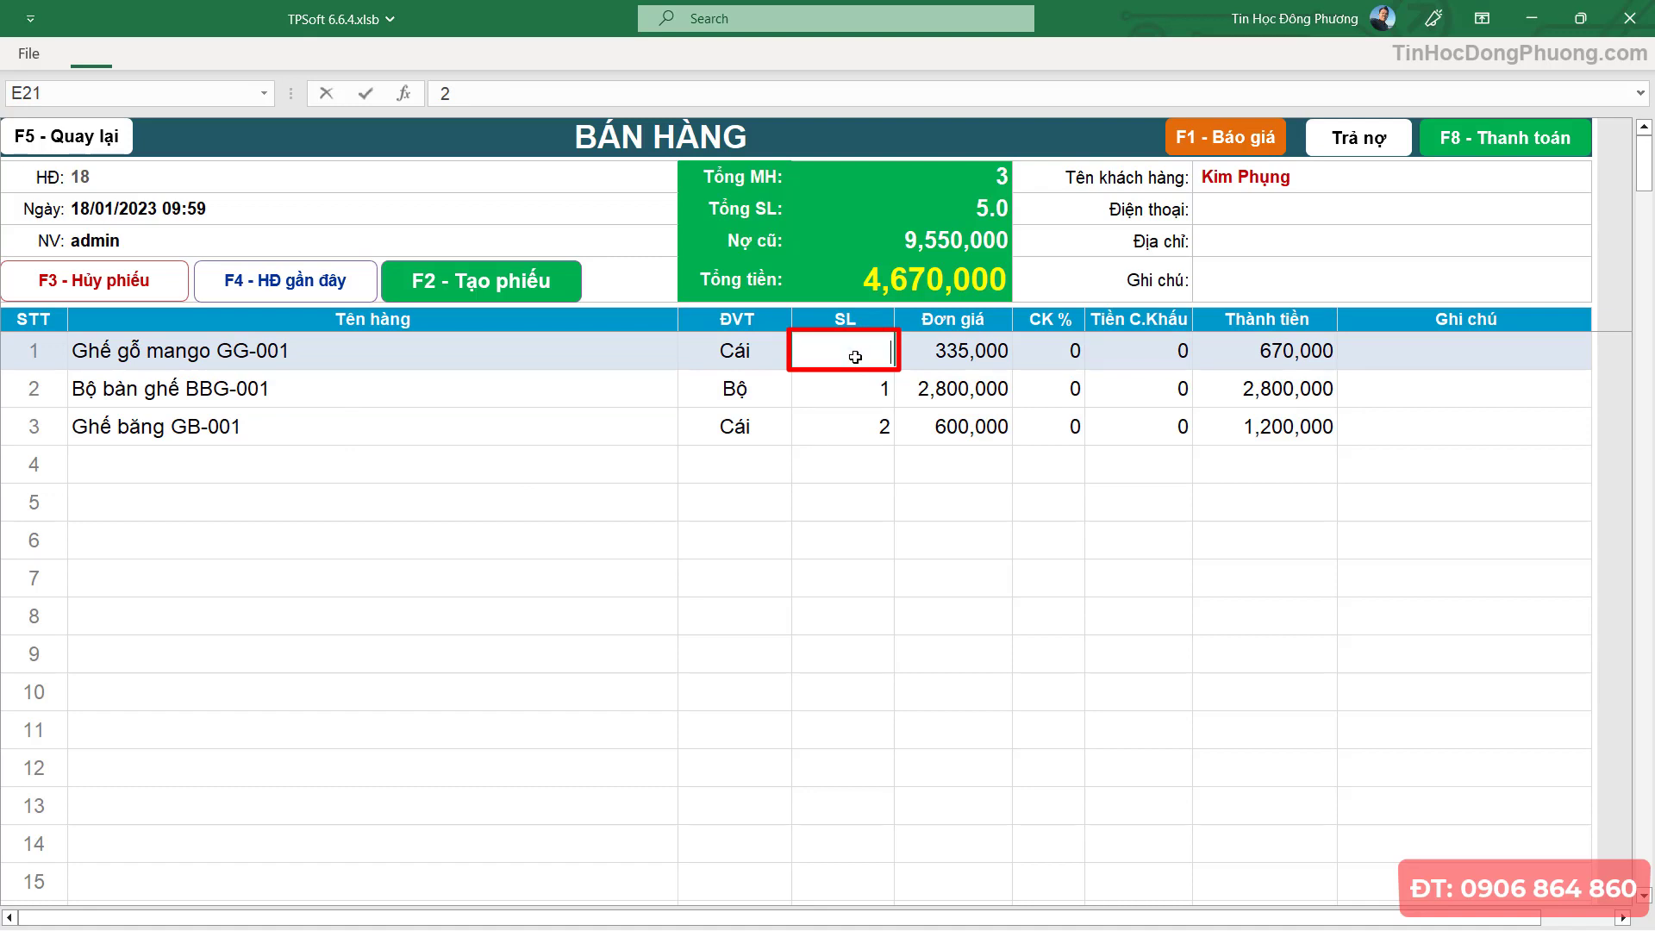
key(Return)
- Set the mango chair's unit price to 330,000 and open payment with F8
click(998, 366)
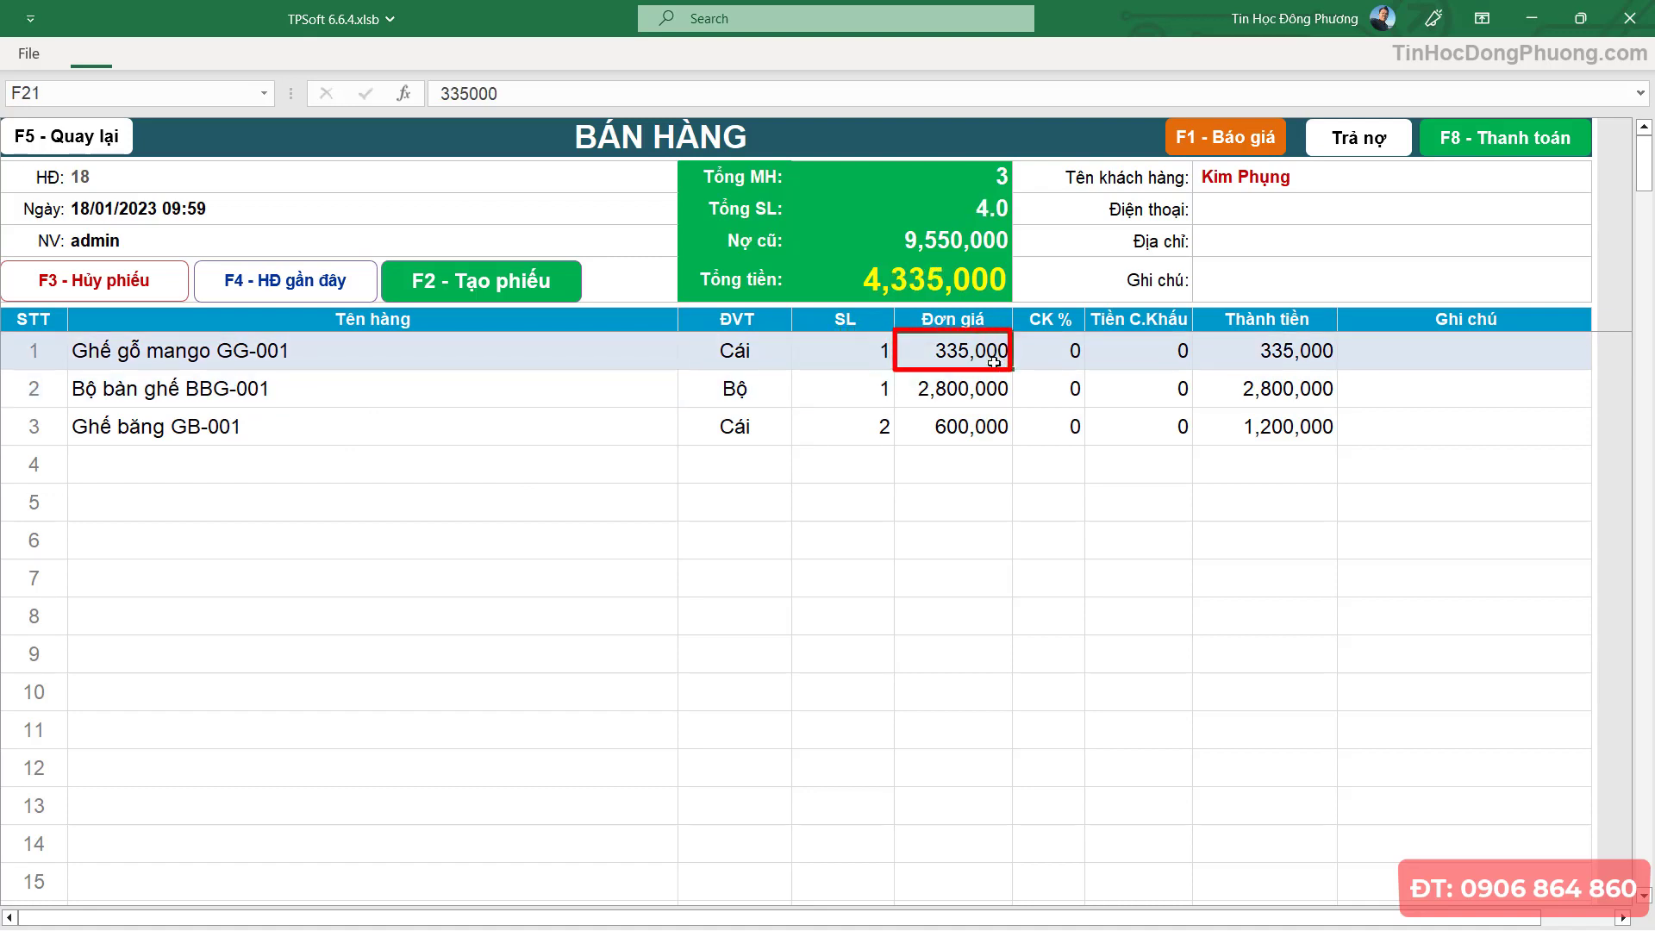
text(330,0)
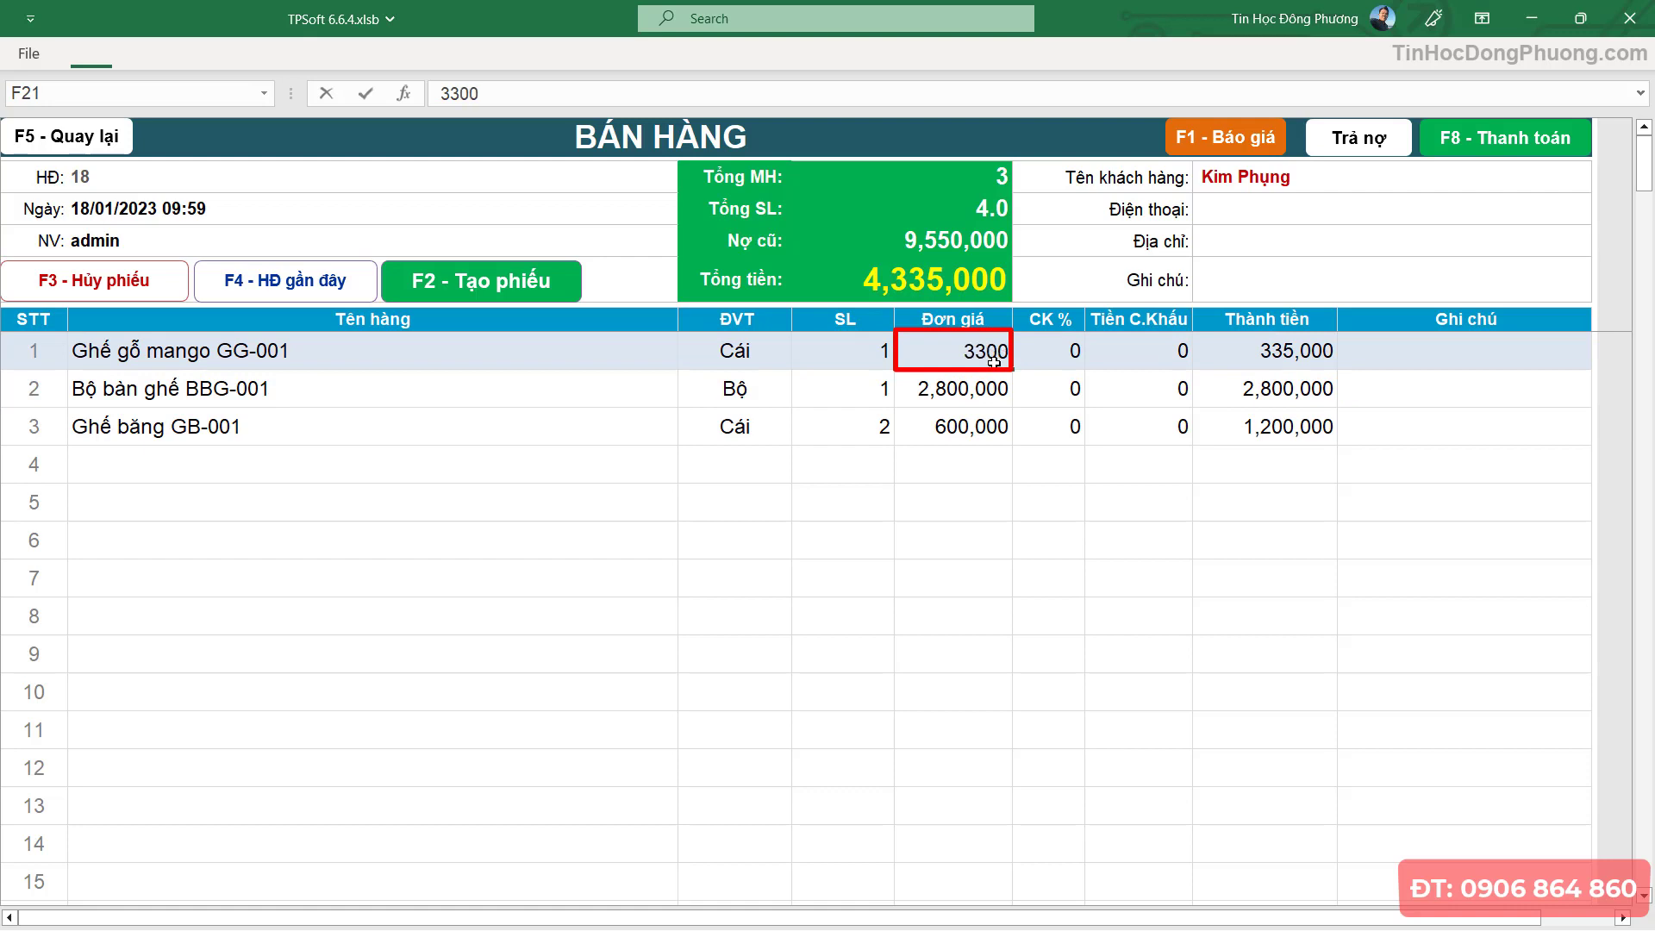
text(00)
key(Return)
click(994, 362)
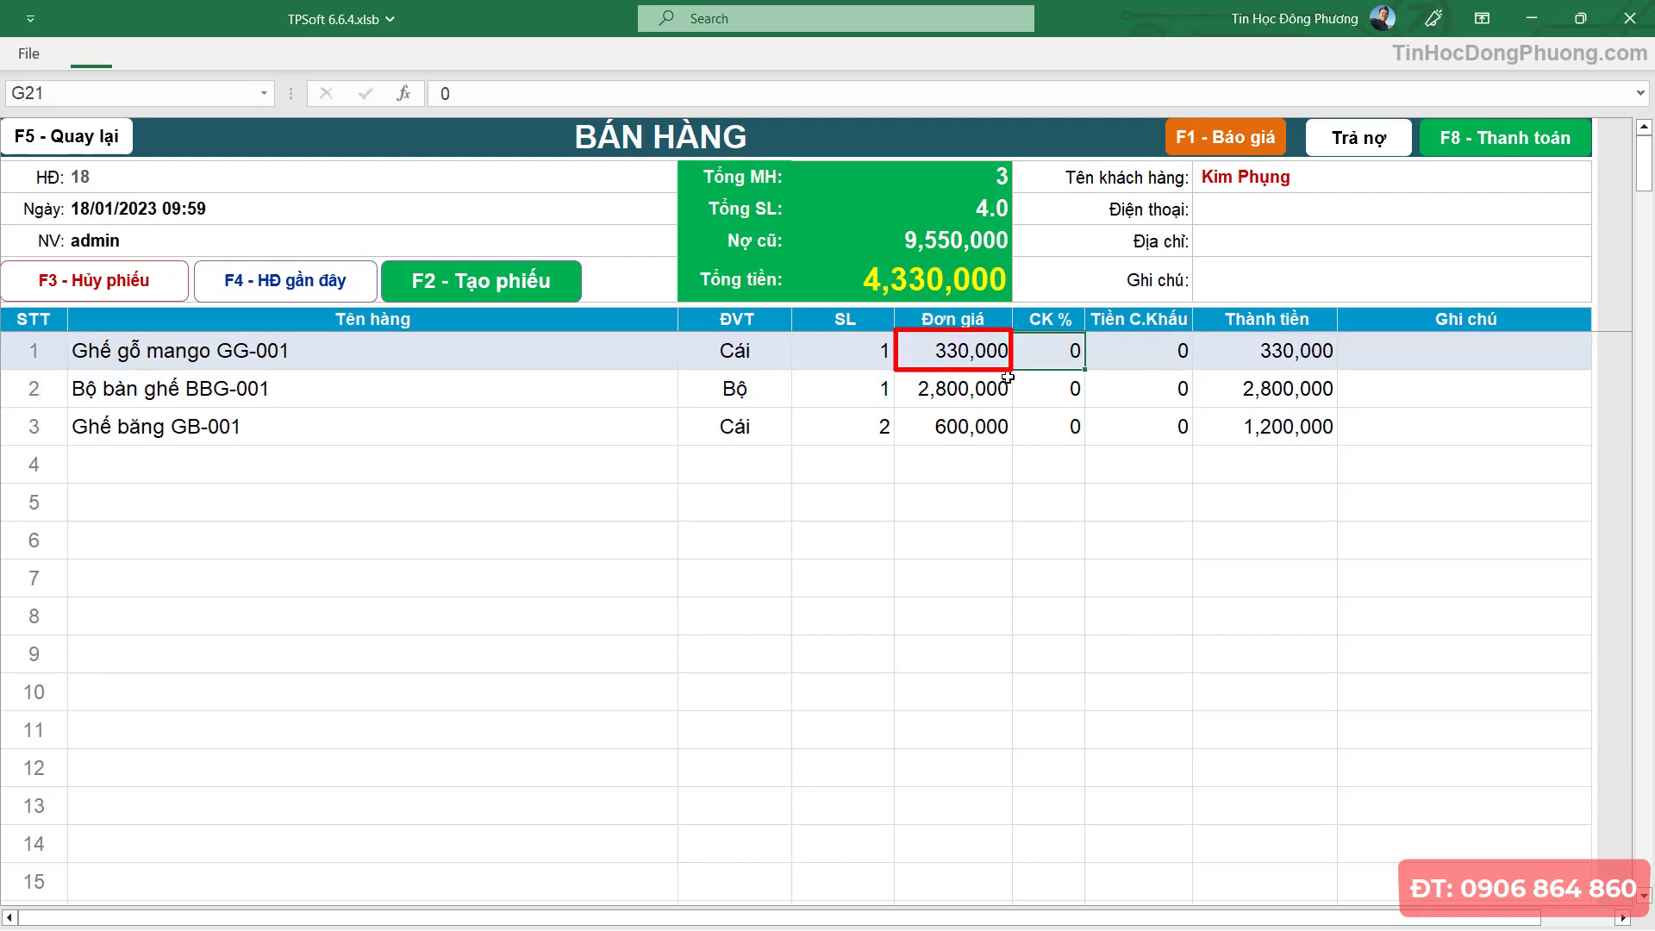
click(1005, 380)
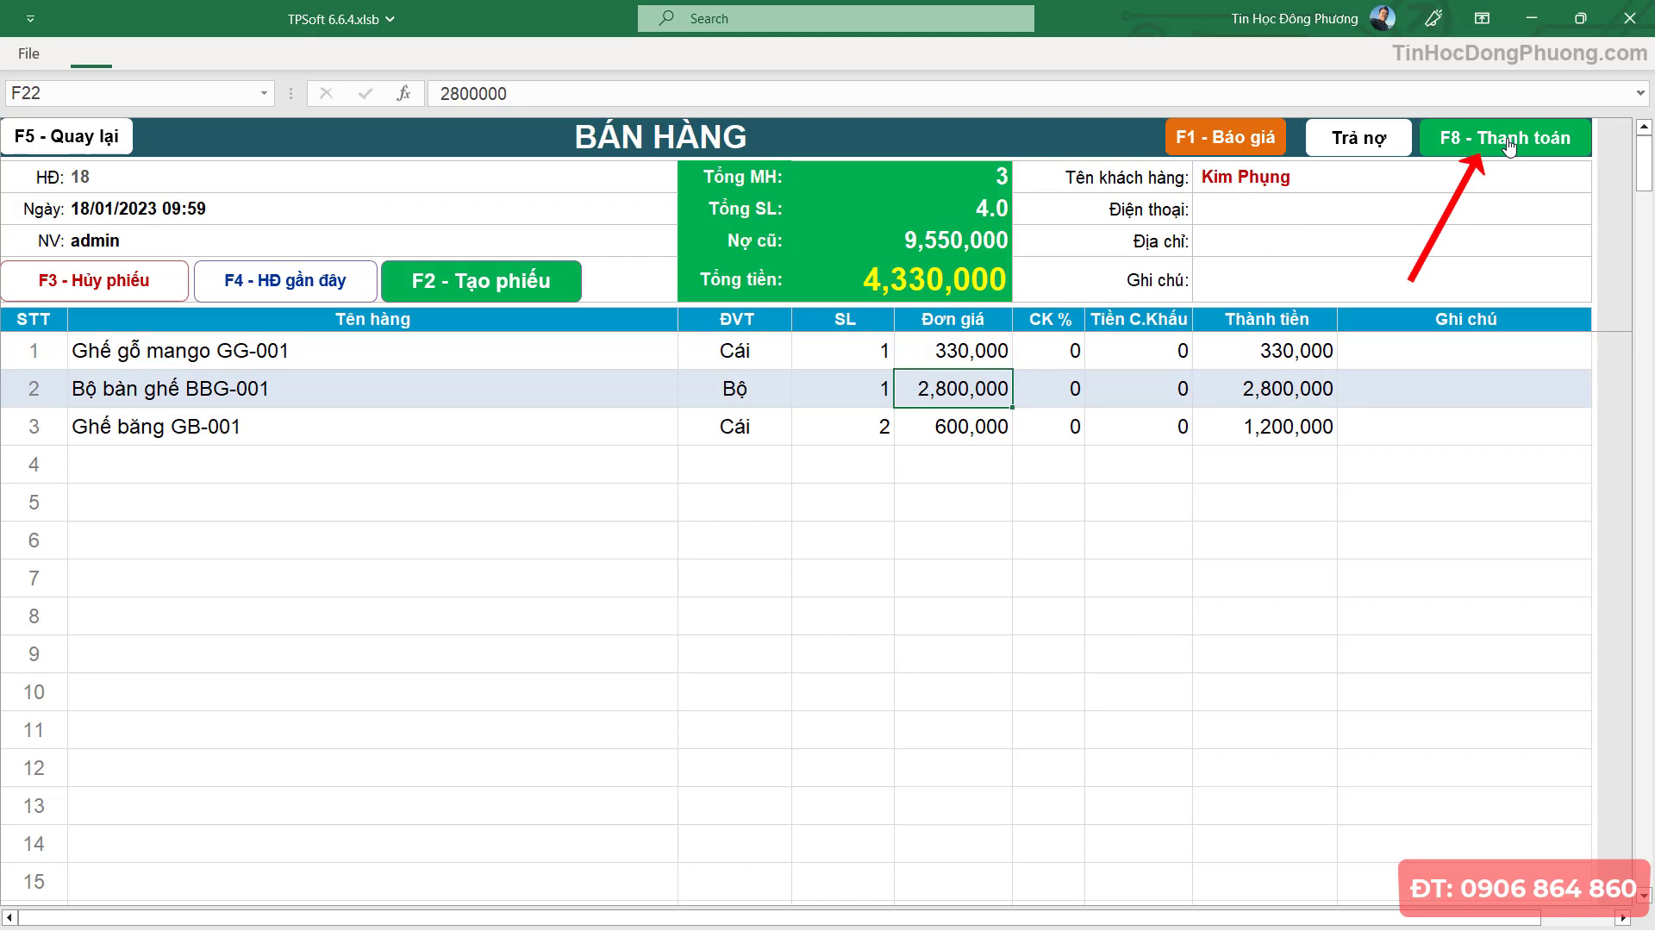
key(F8)
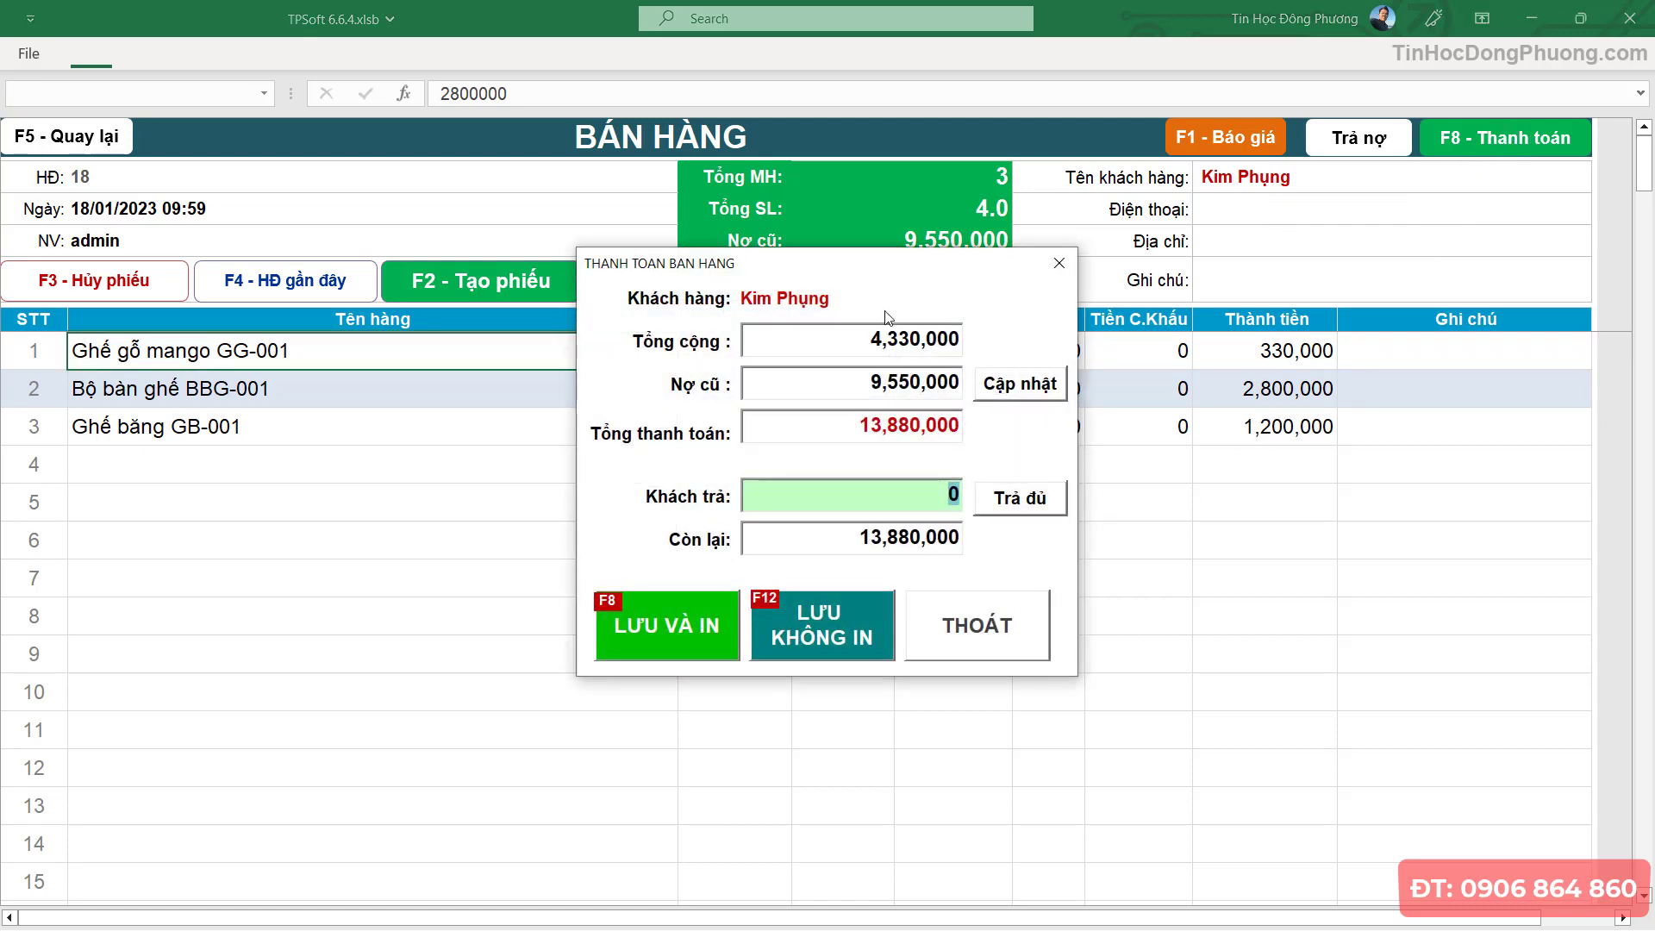
- Review the goods total 4,330,000, previous debt 9,550,000 and total payable 13,880,000
drag(888, 277, 888, 334)
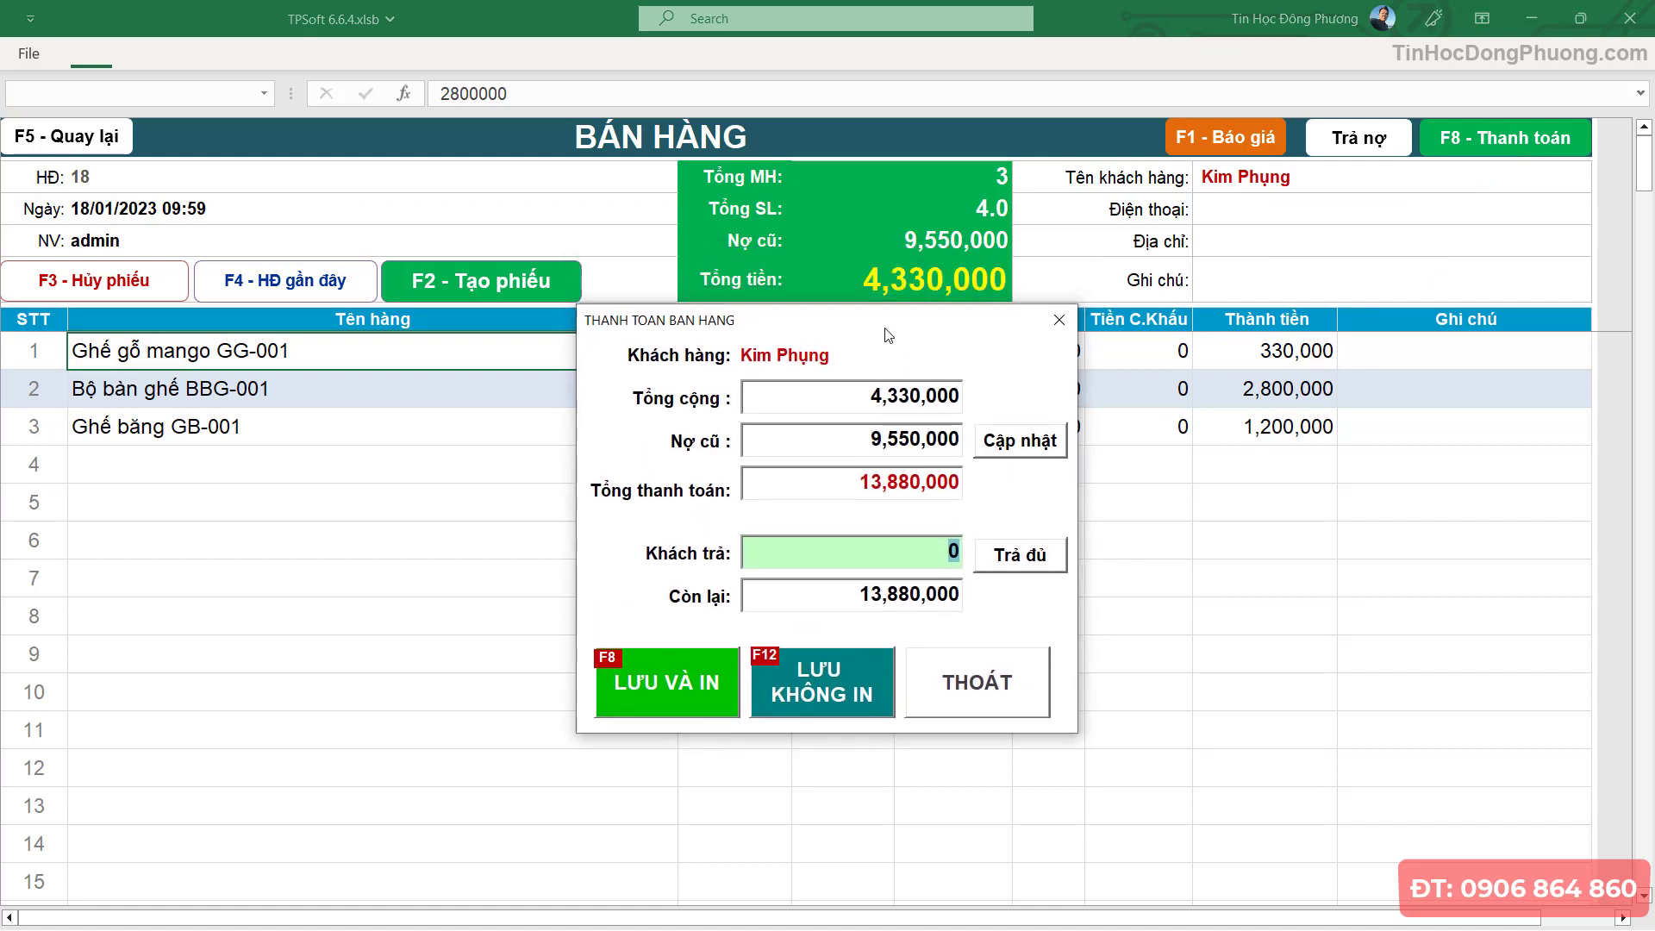
click(918, 412)
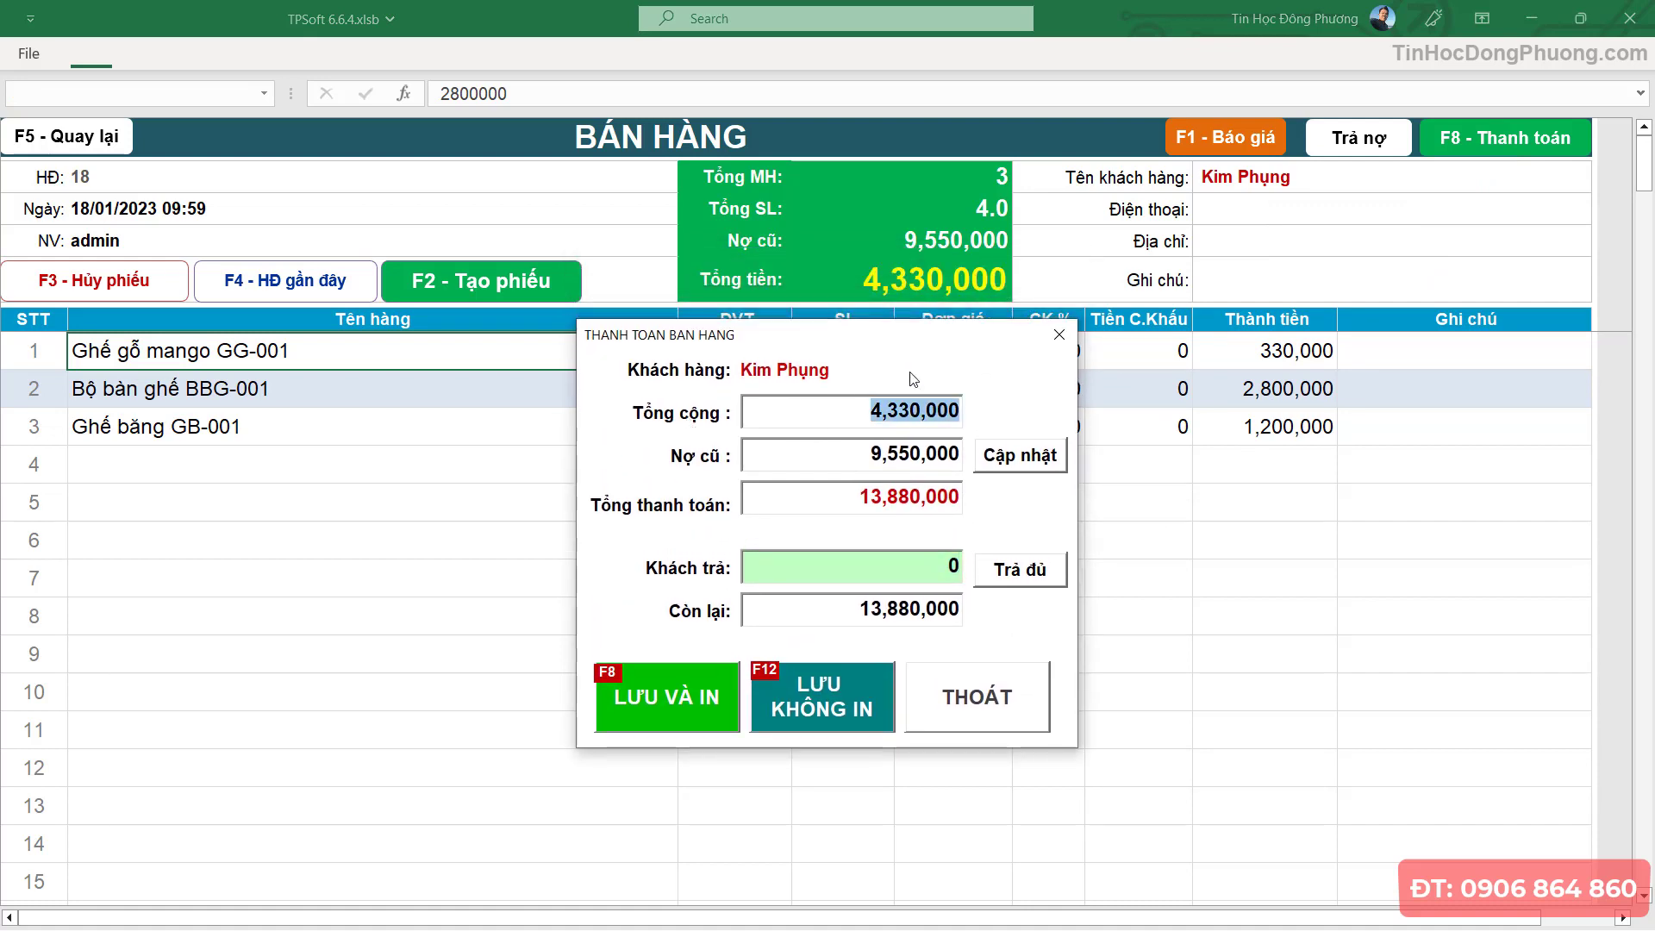
click(842, 456)
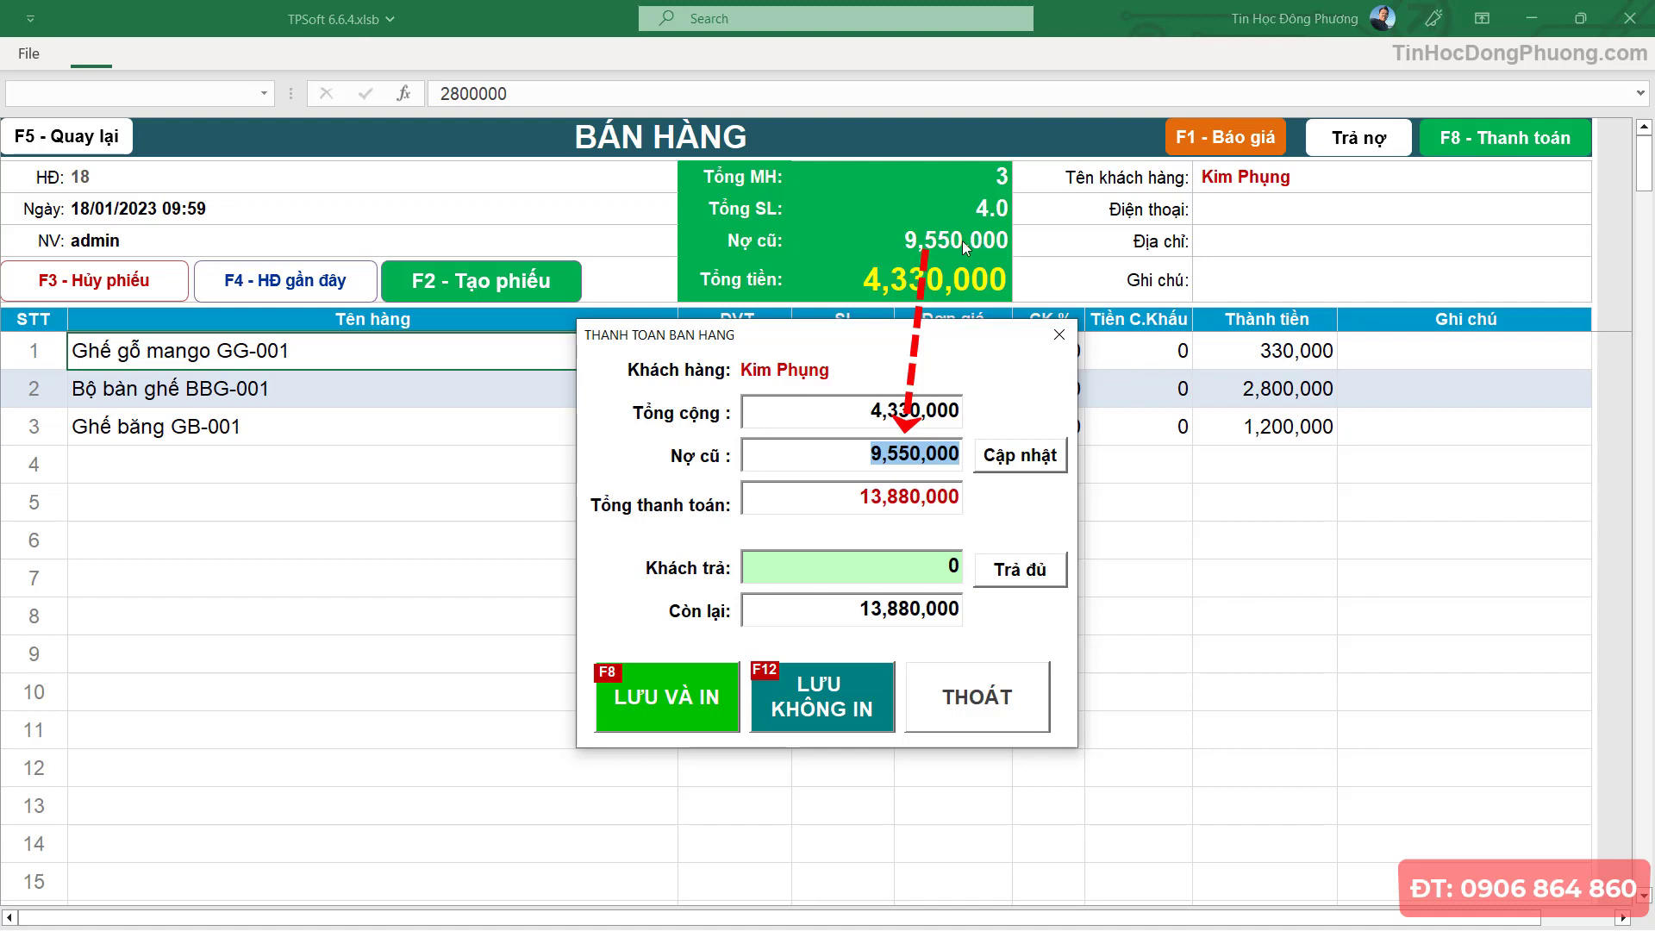
click(829, 503)
click(814, 418)
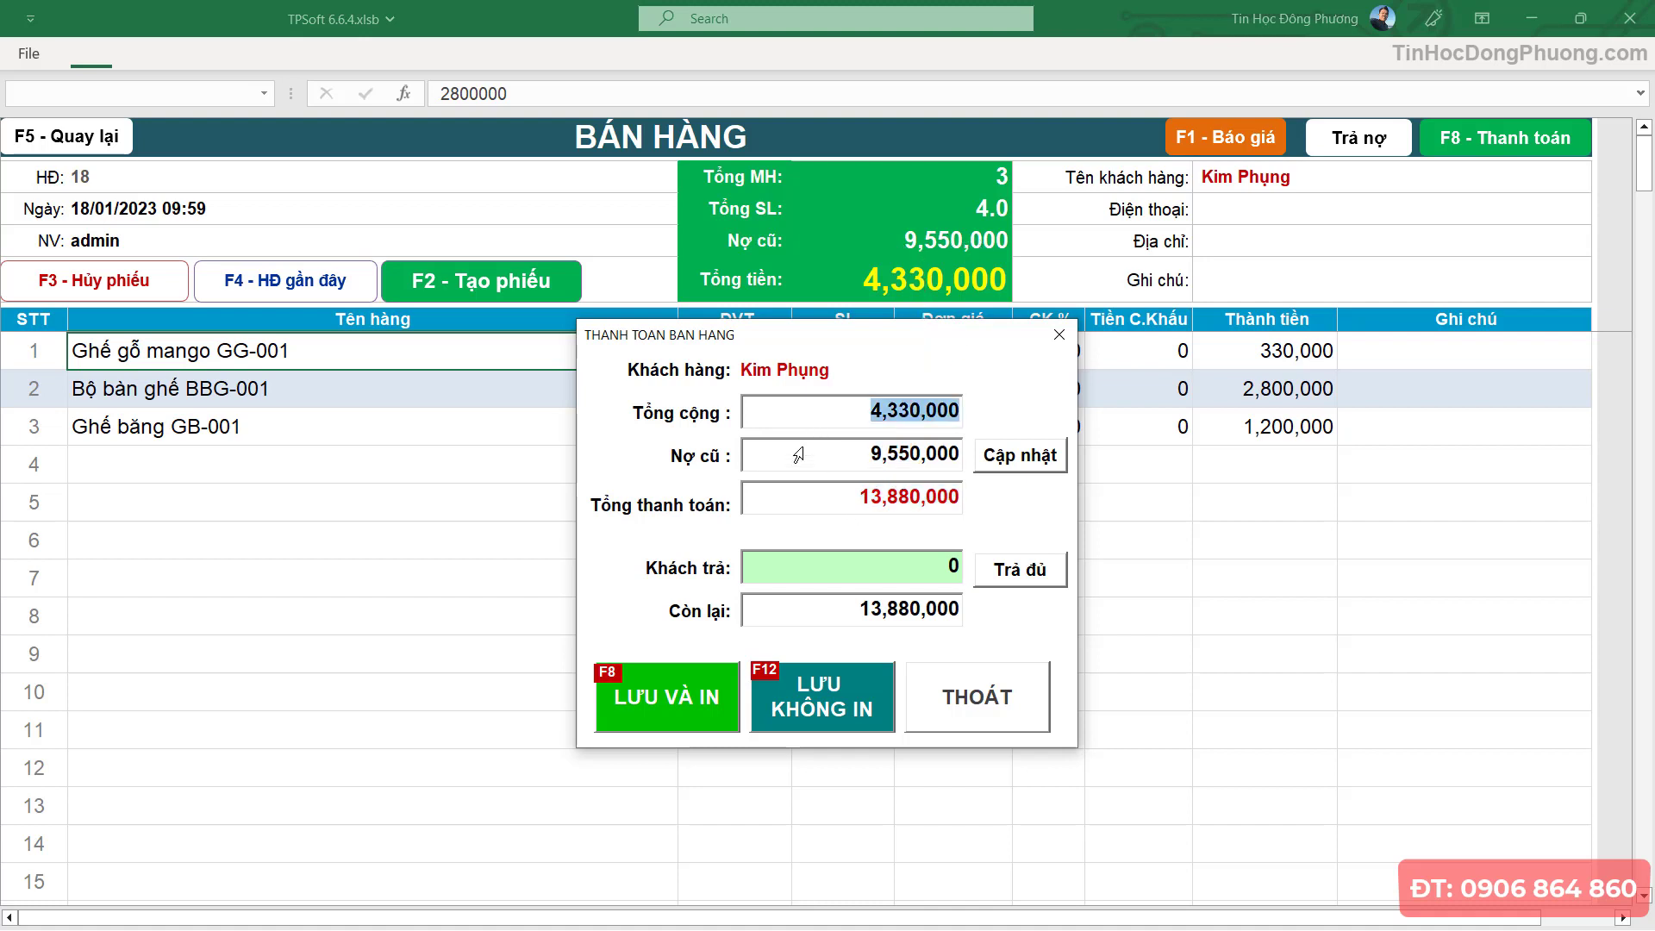
click(799, 457)
click(852, 566)
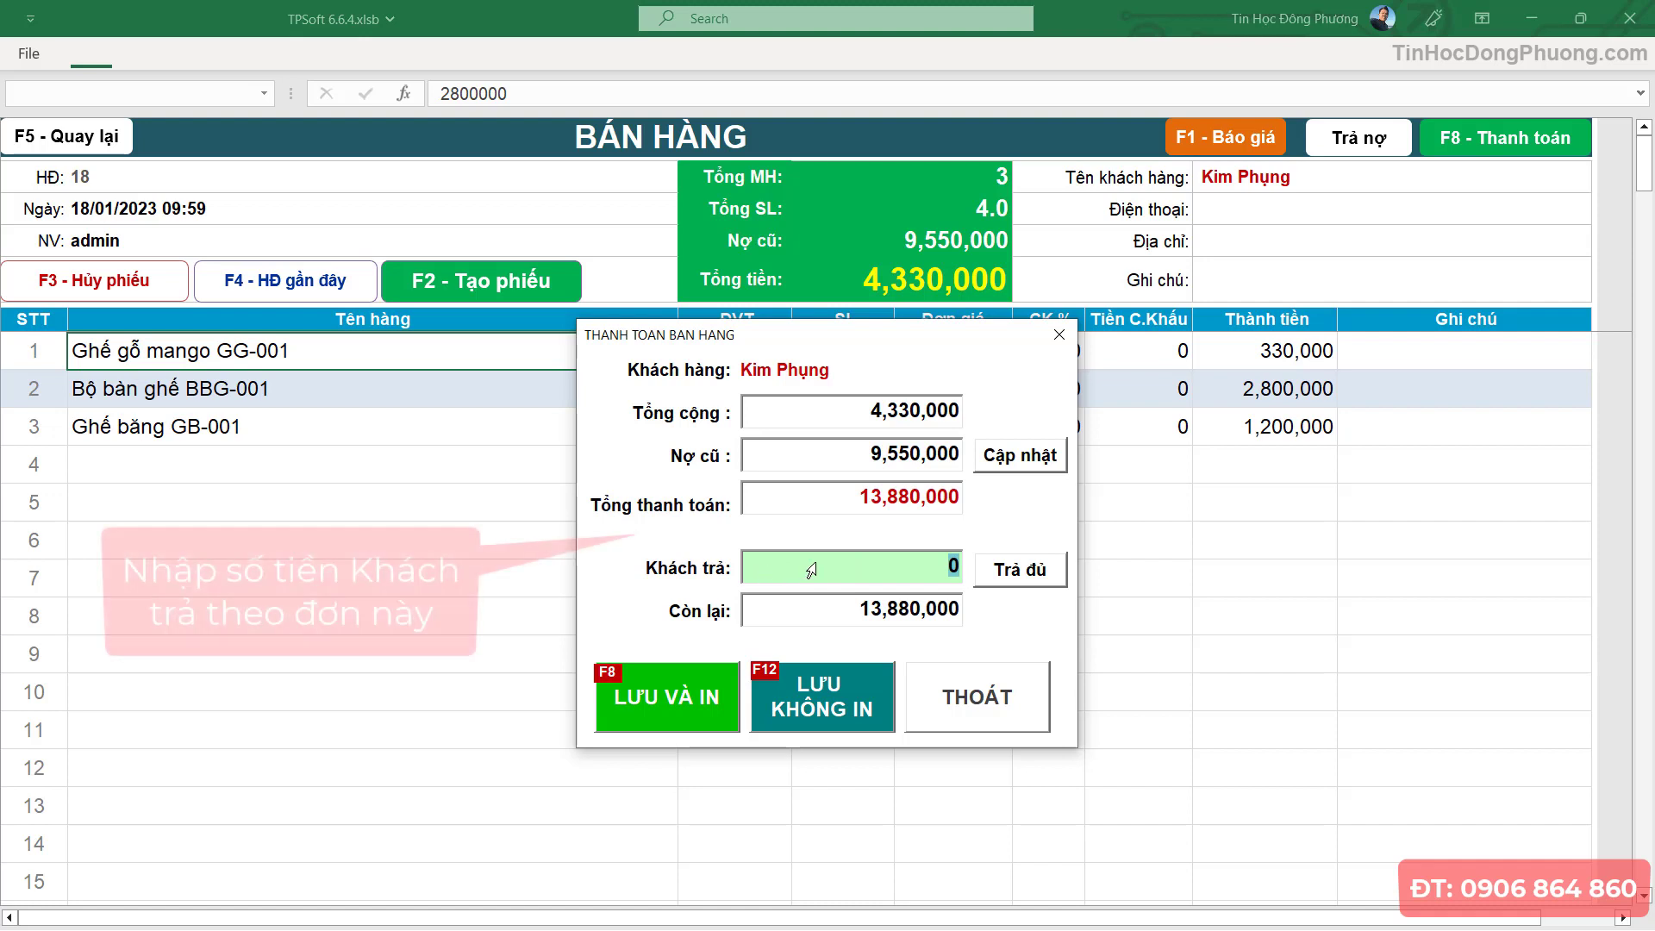
- Try a full 13,880,000 payment, then revert it so 13,880,000 stays owed
click(1018, 578)
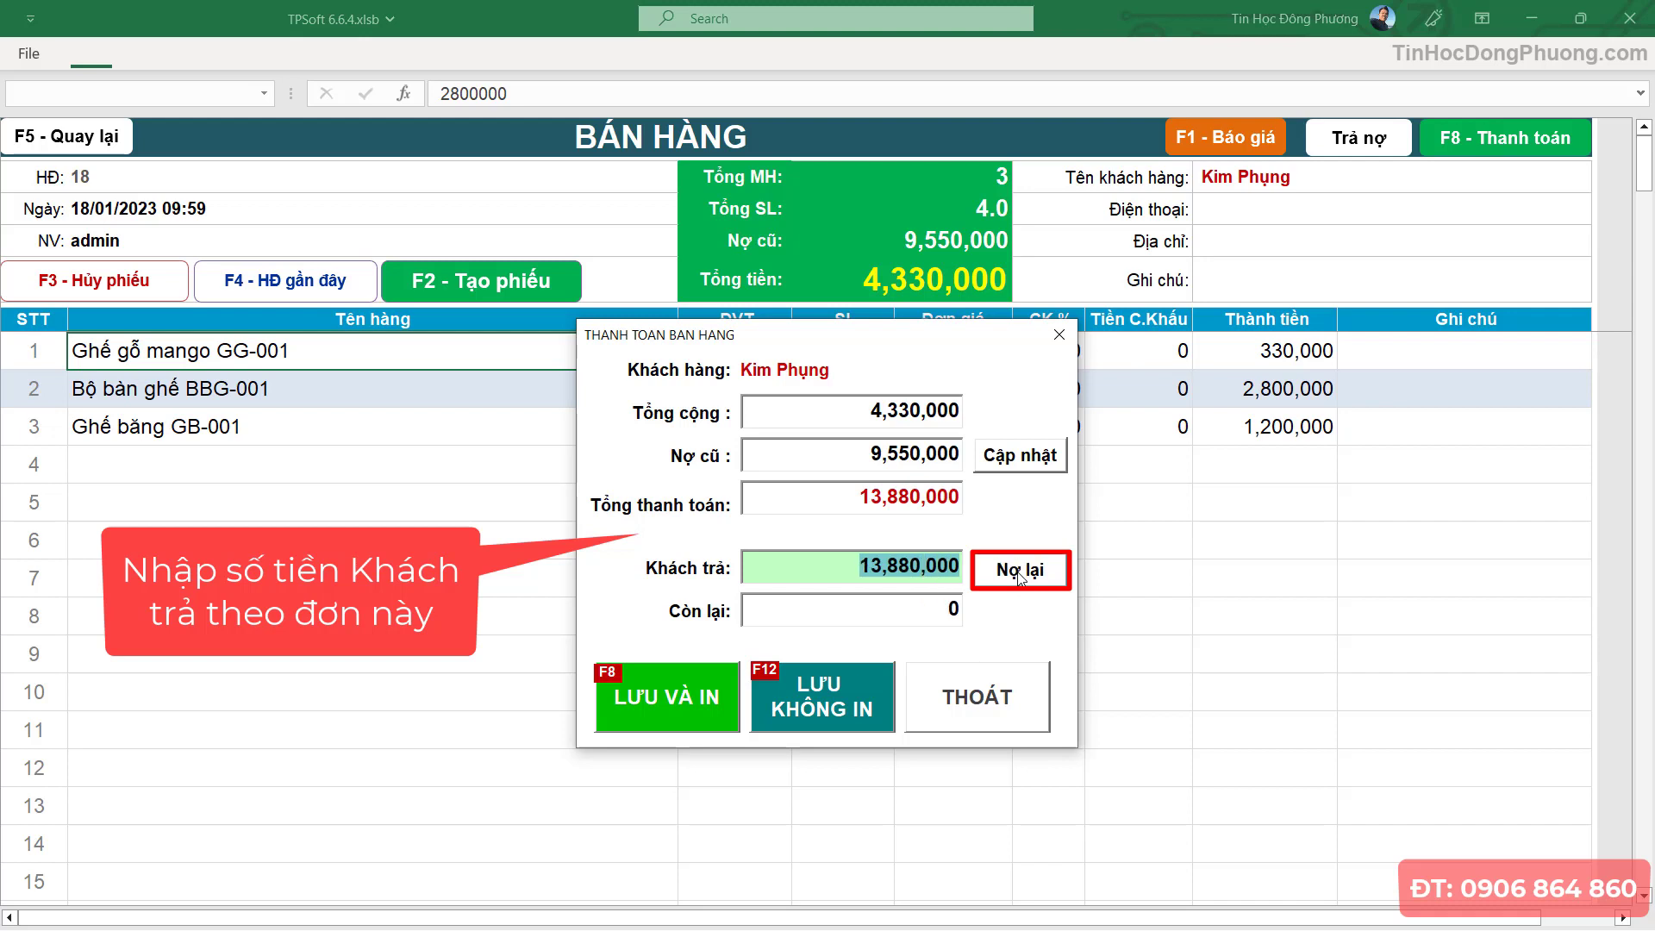
key(Tab)
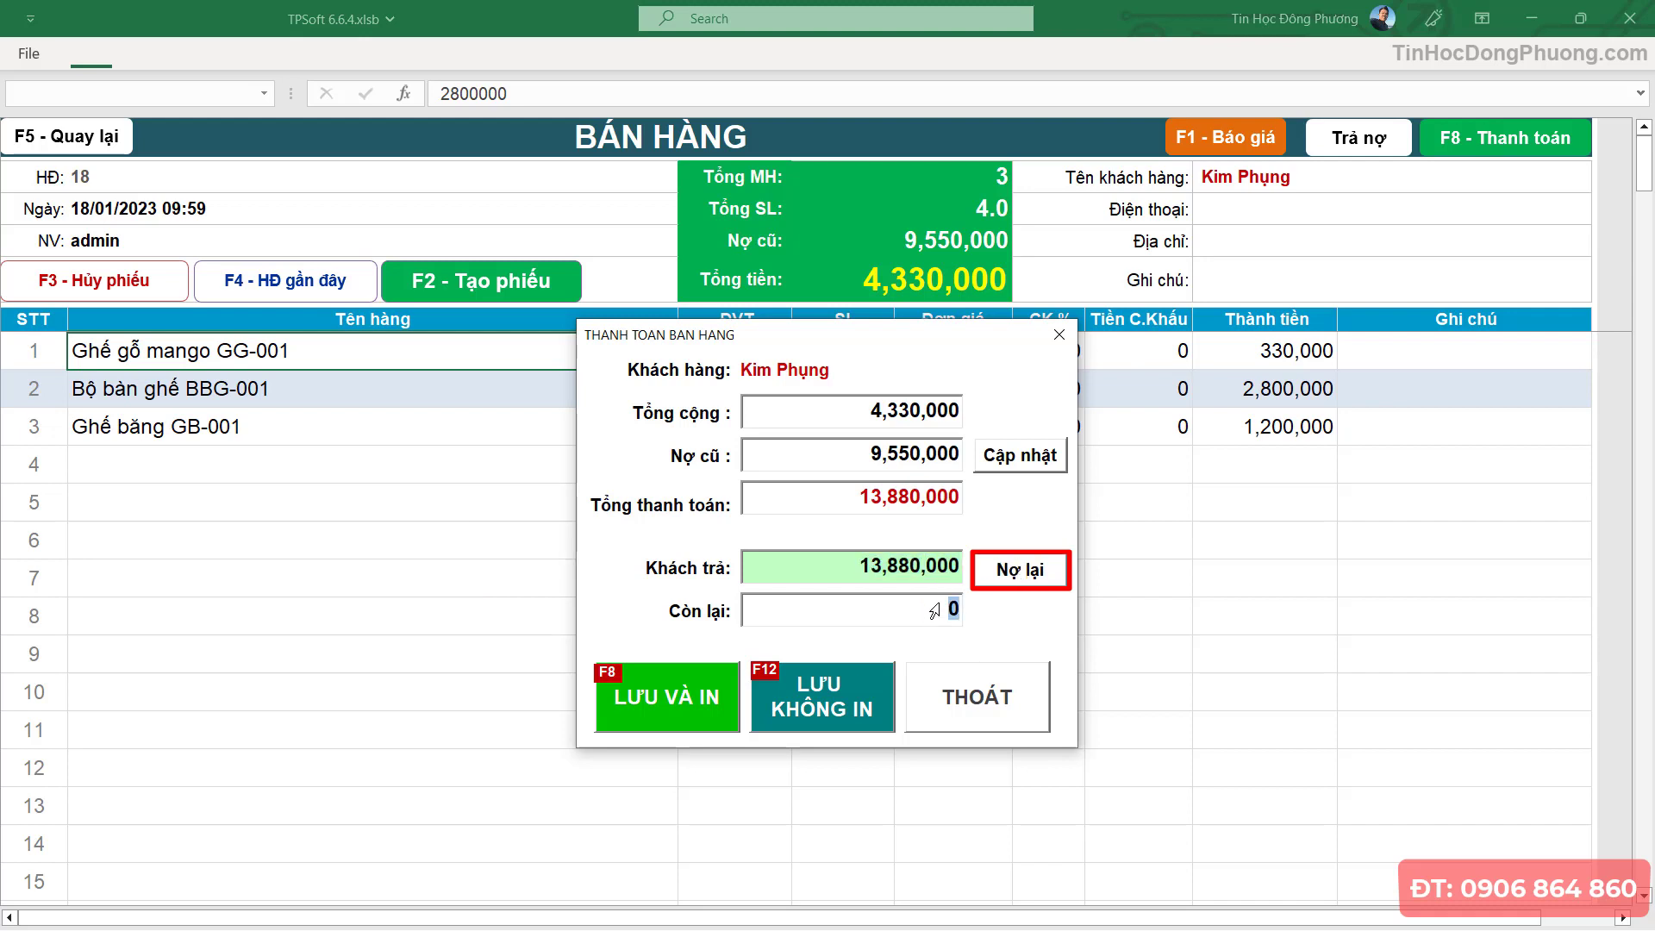
click(1016, 574)
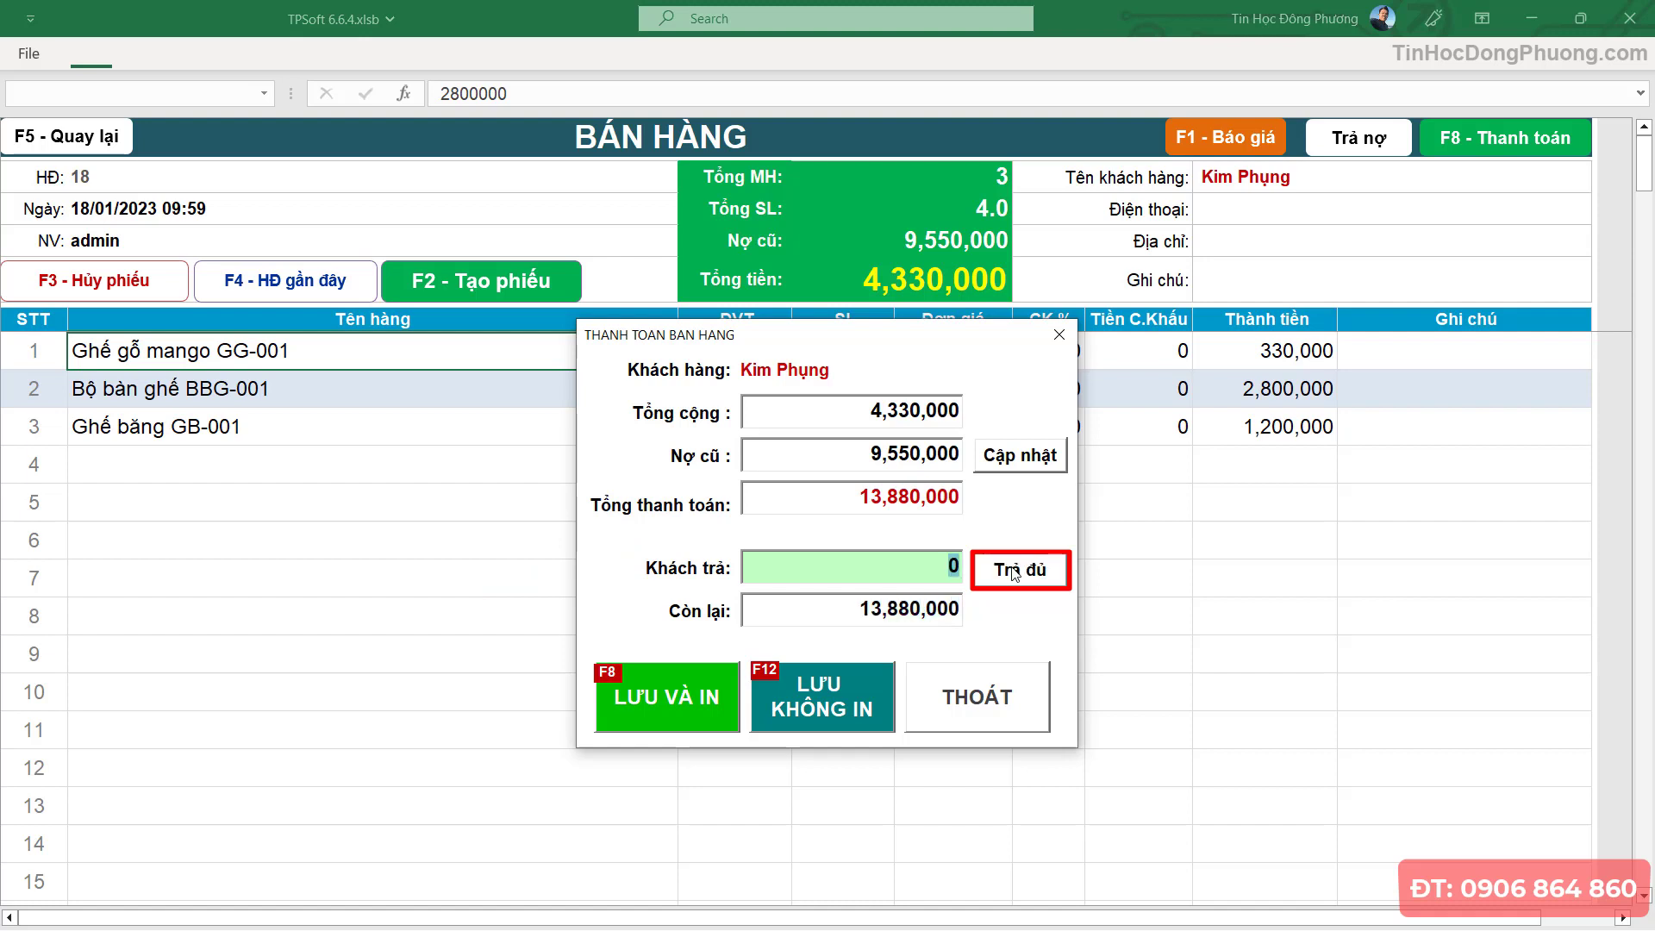
click(862, 608)
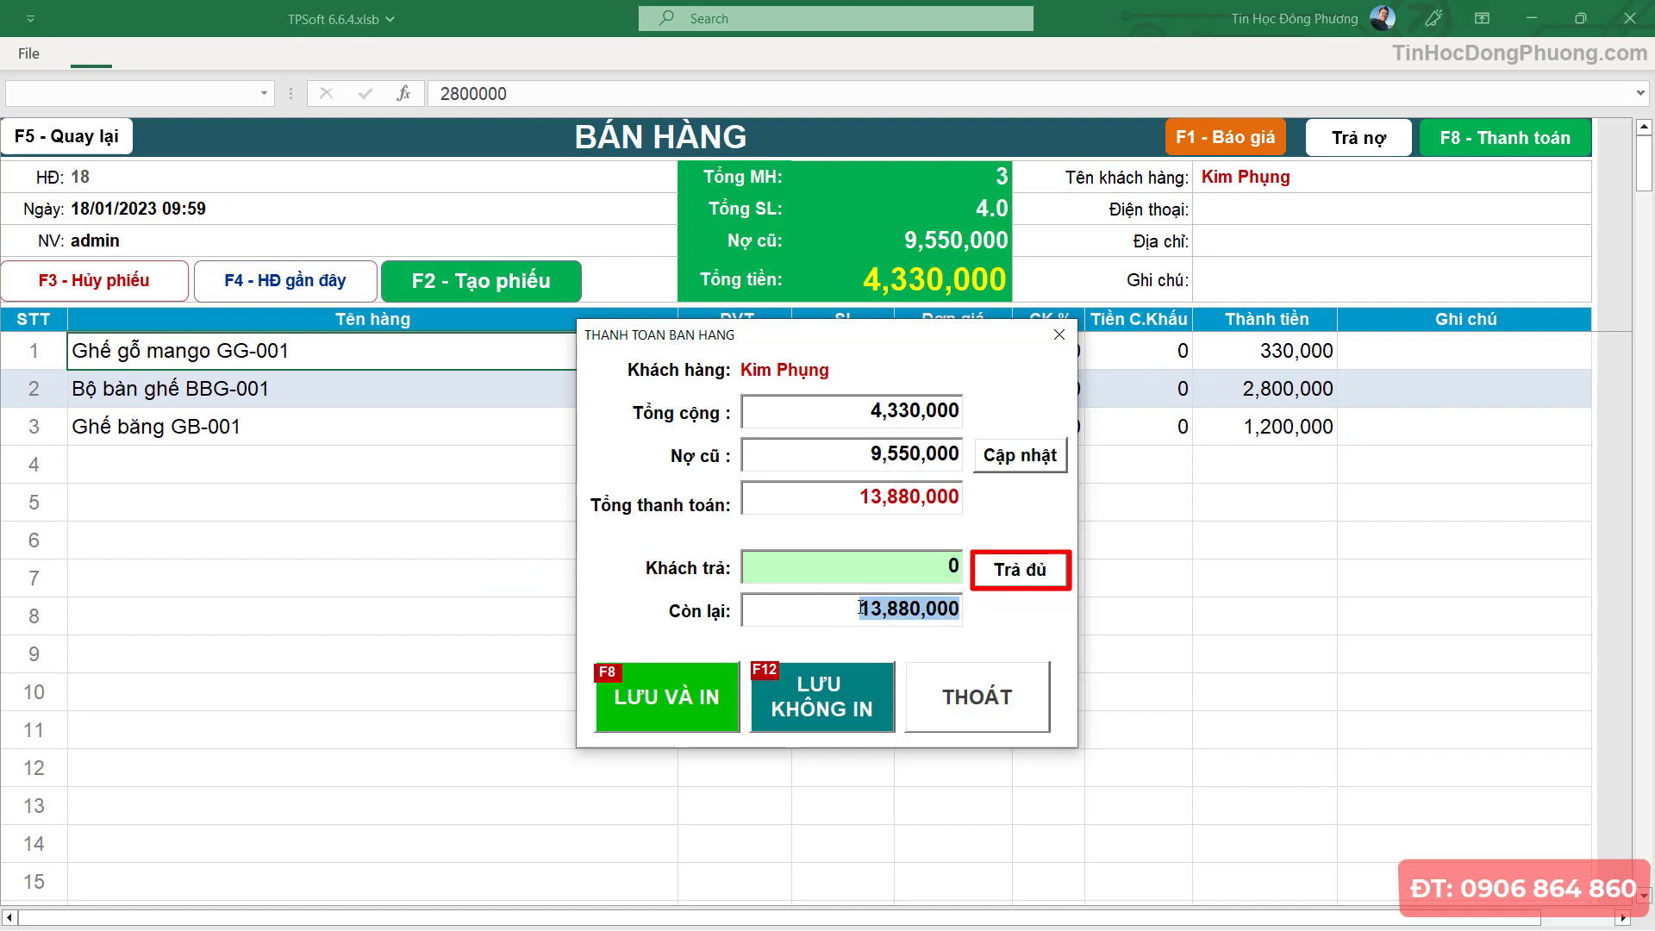
click(833, 498)
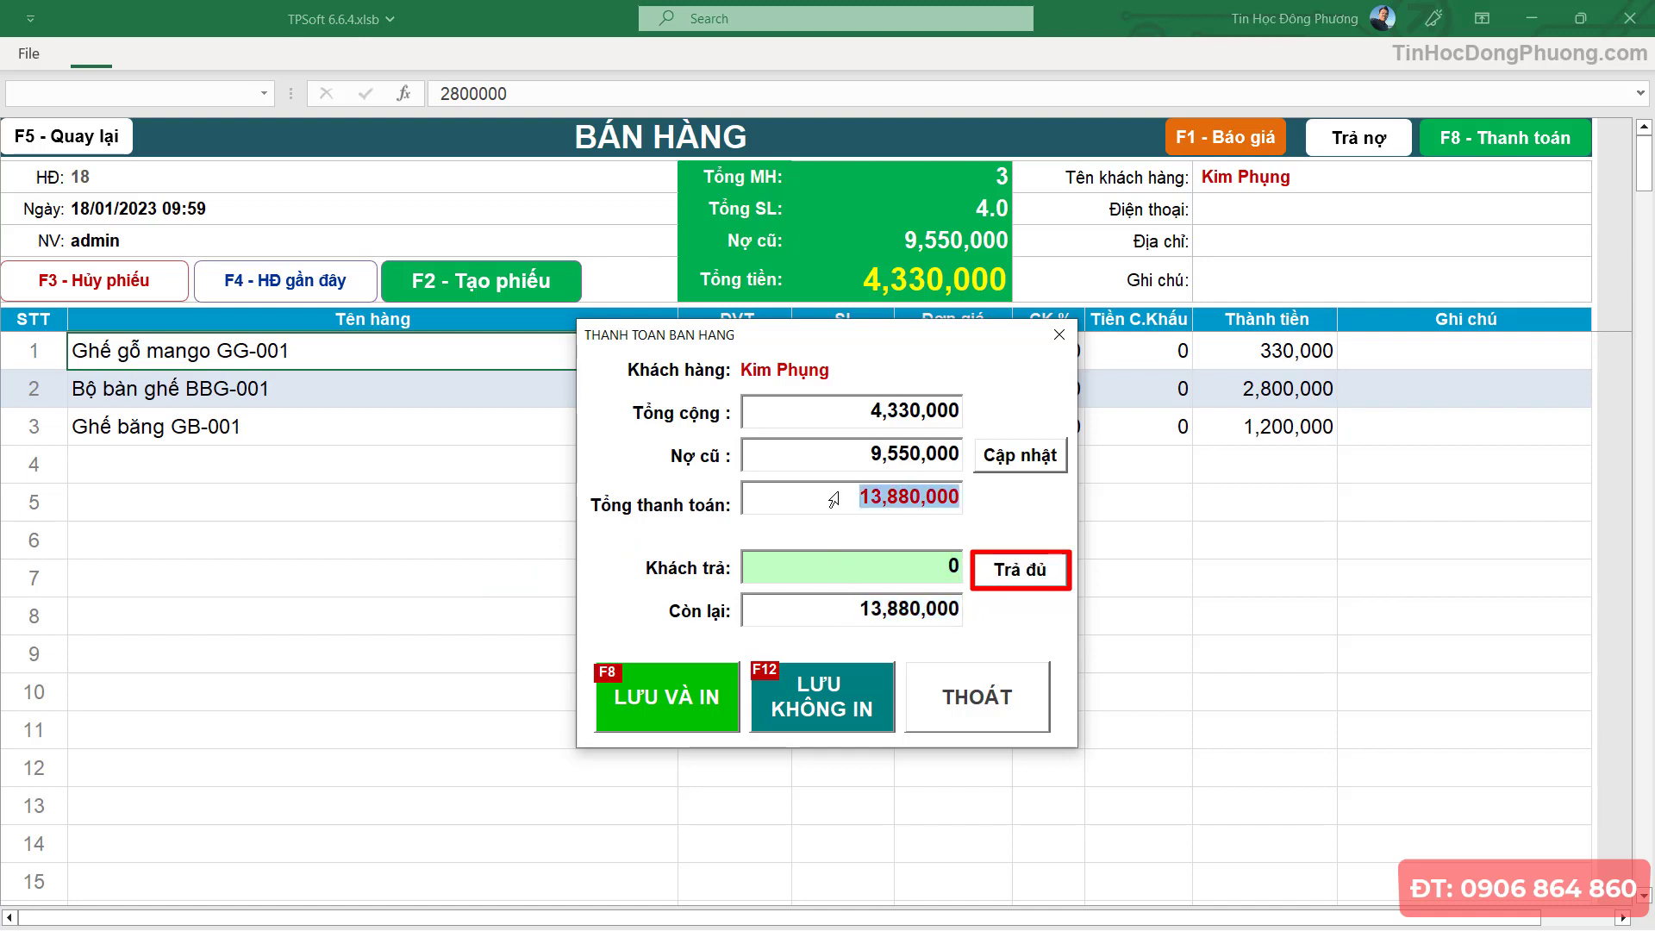
- Enter a 5,000,000 customer payment, confirm 8,880,000 remaining, and save and print invoice 18
click(884, 585)
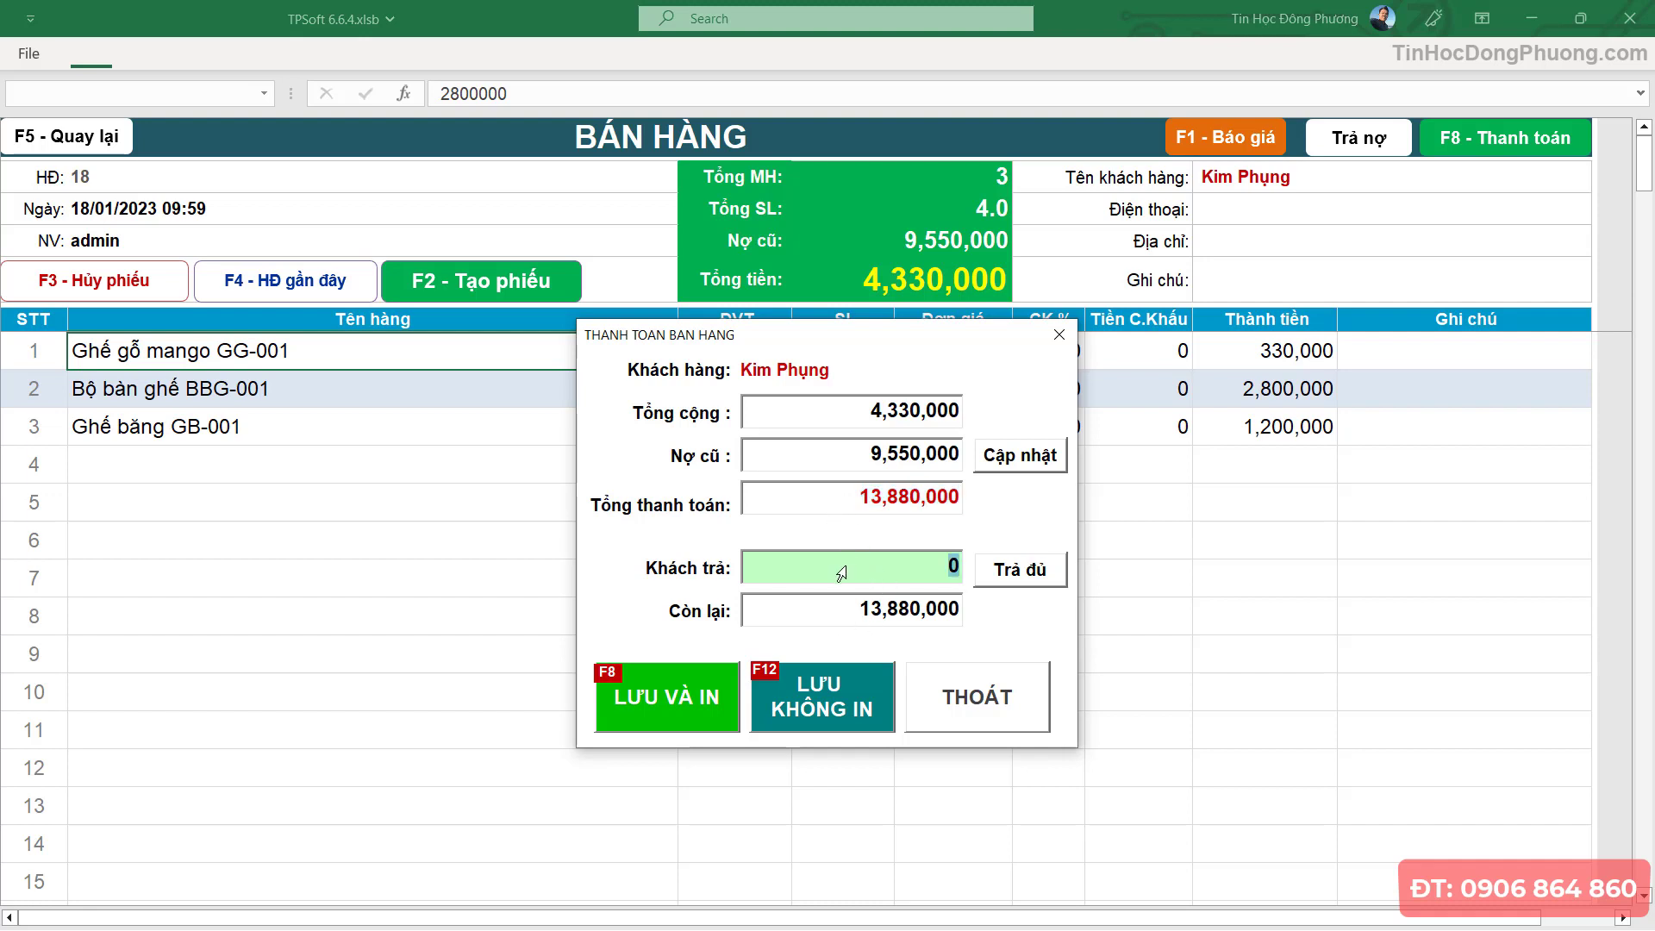
text(5,000,00)
text(0)
click(802, 613)
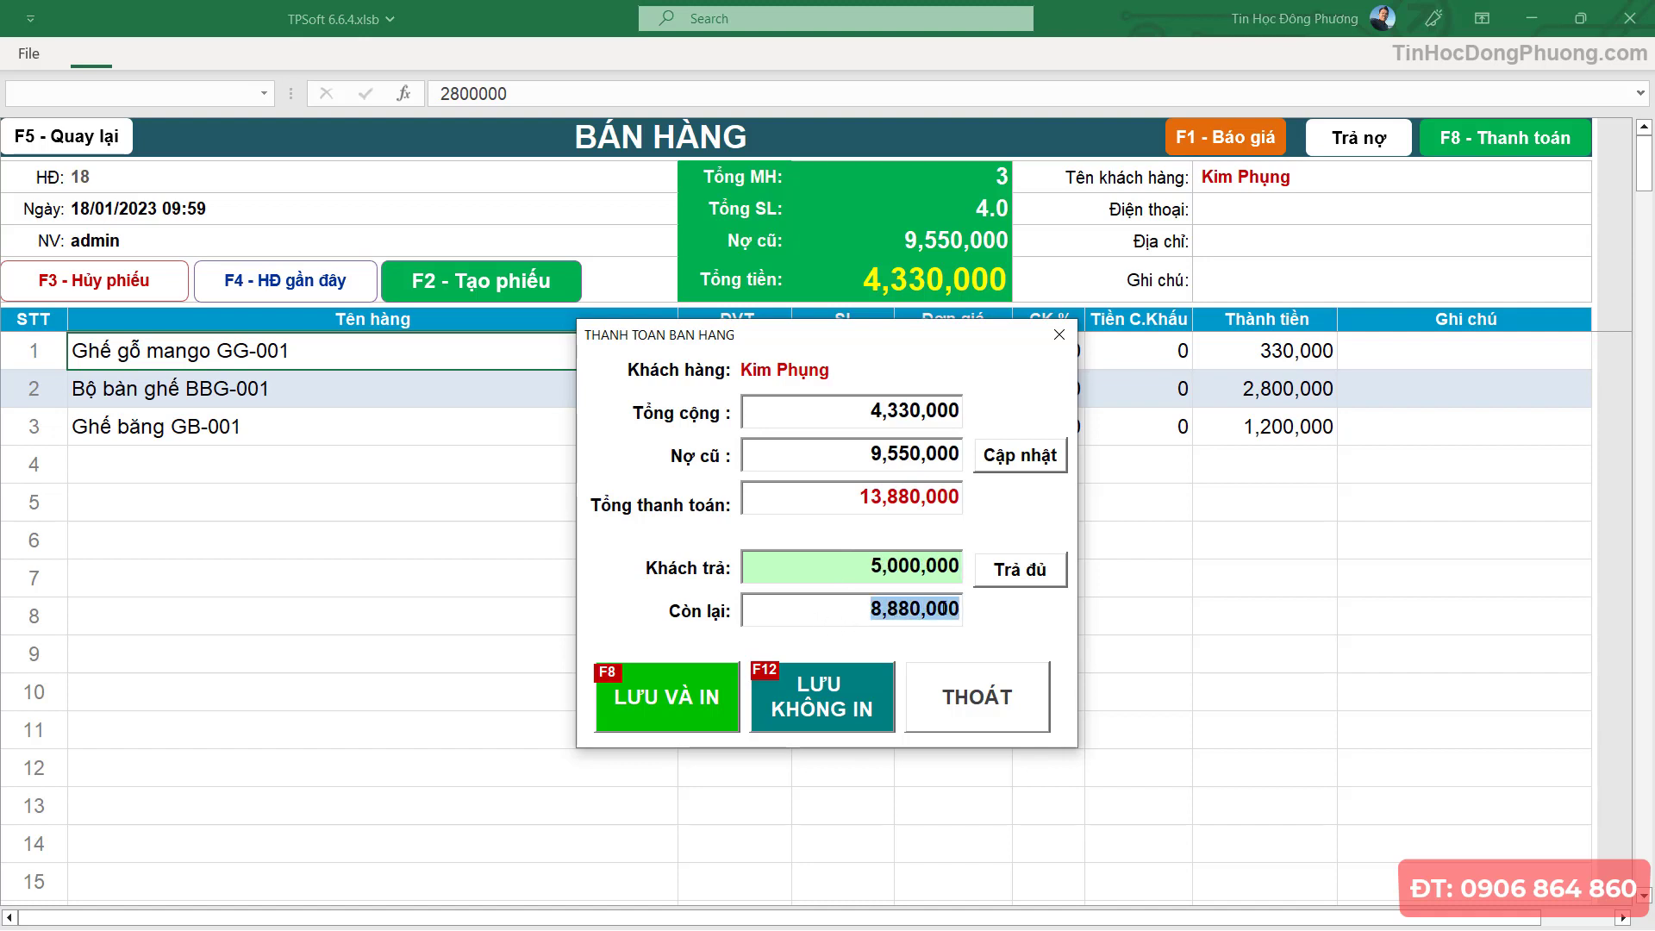
click(680, 693)
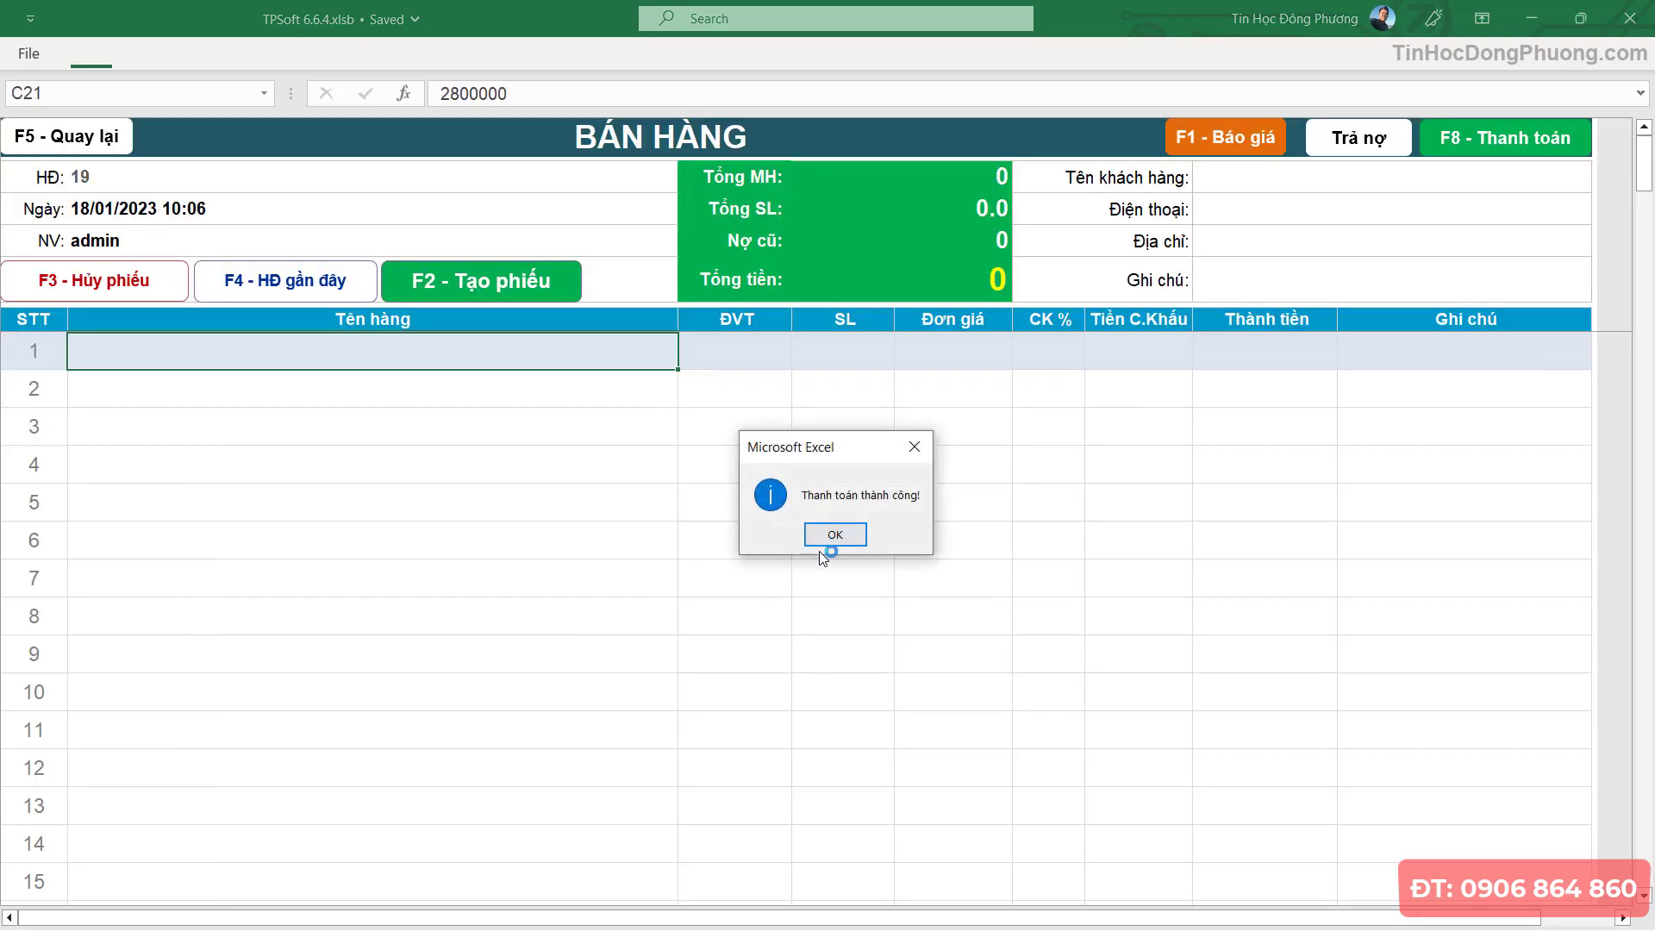
- Dismiss the message and review invoice 18's PDF showing 5,000,000 paid and 8,880,000 remaining
click(825, 541)
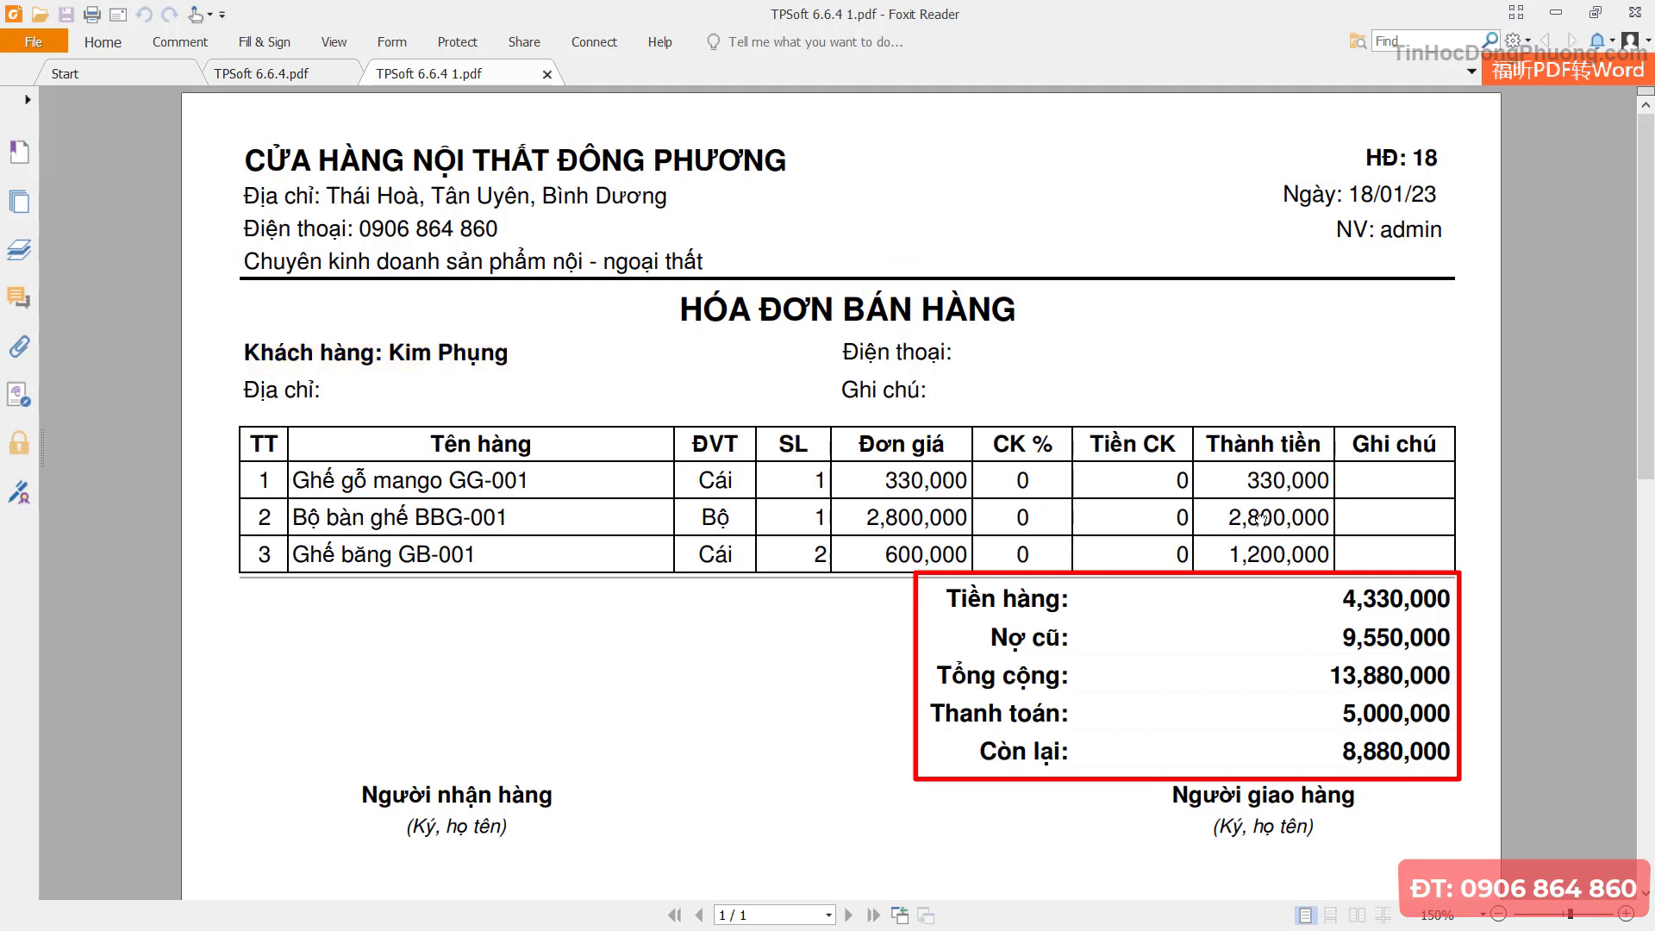
scroll(1261, 519, down, 3)
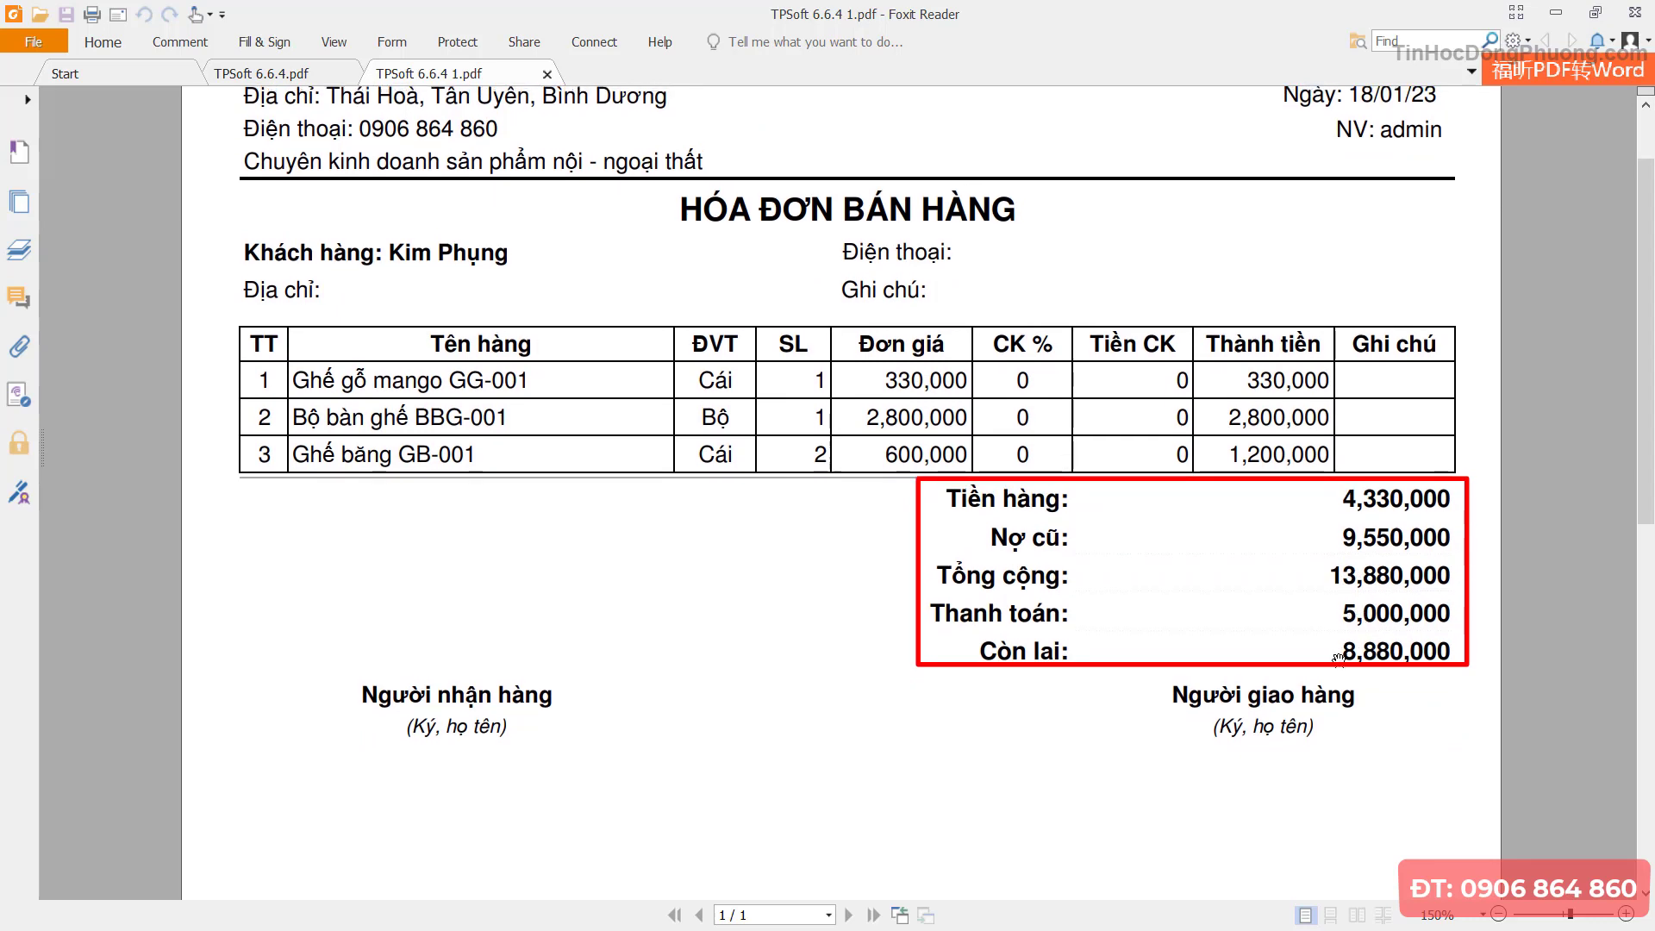
drag(1339, 660, 1359, 712)
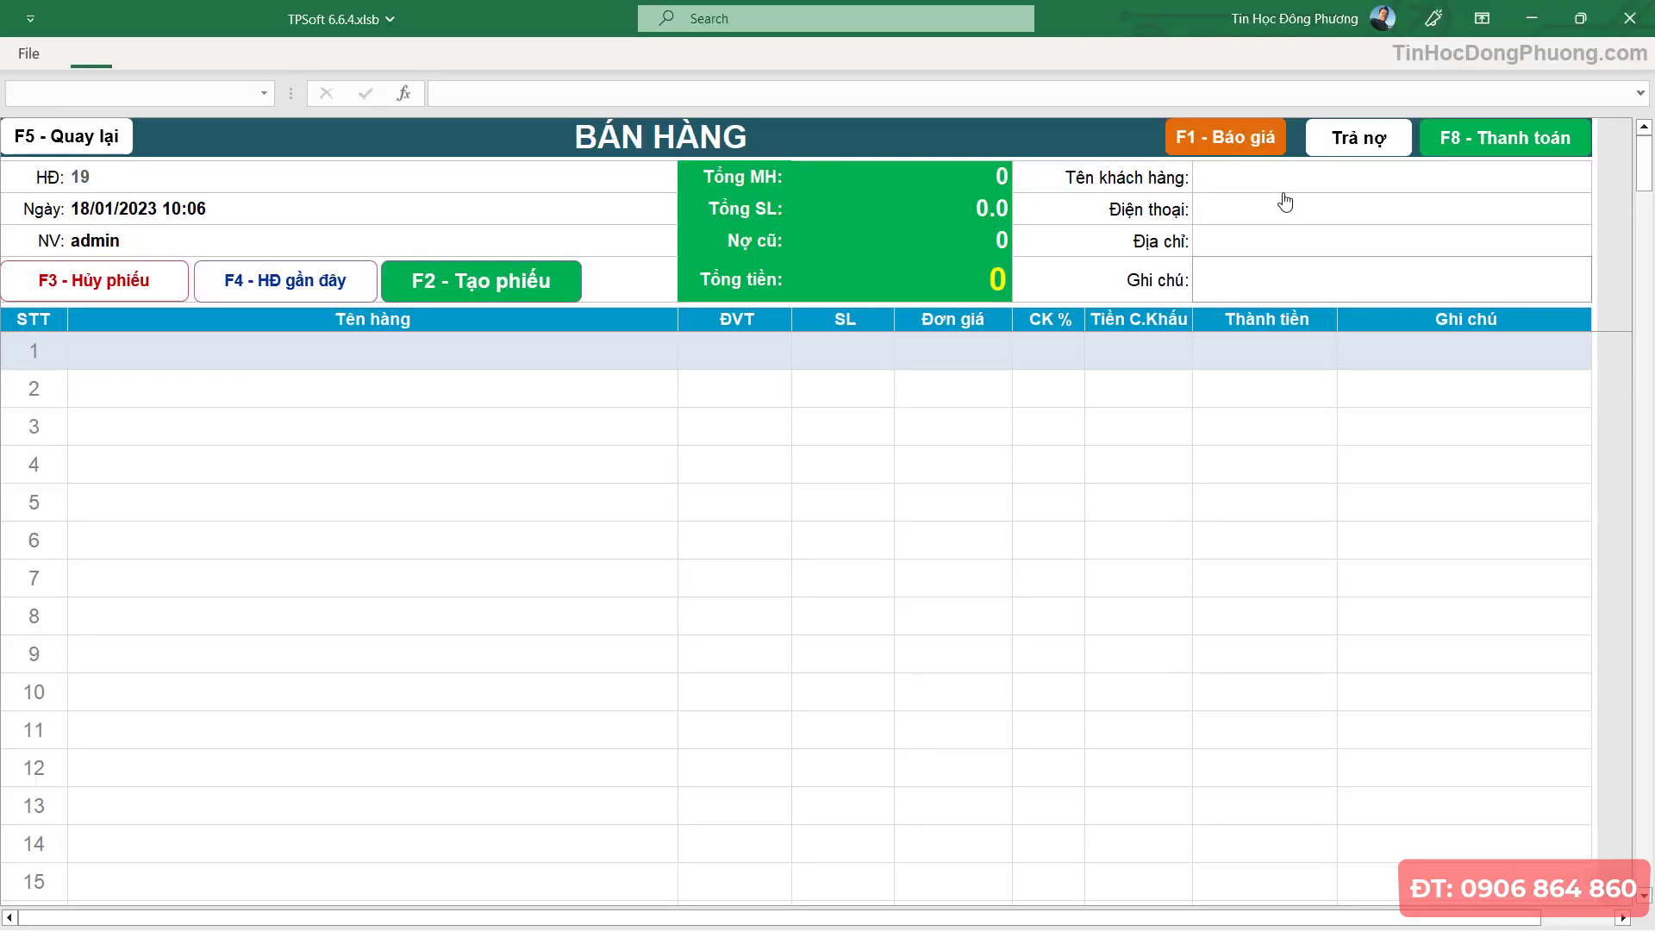
- Start new sales invoice 19 for the same customer
click(1230, 192)
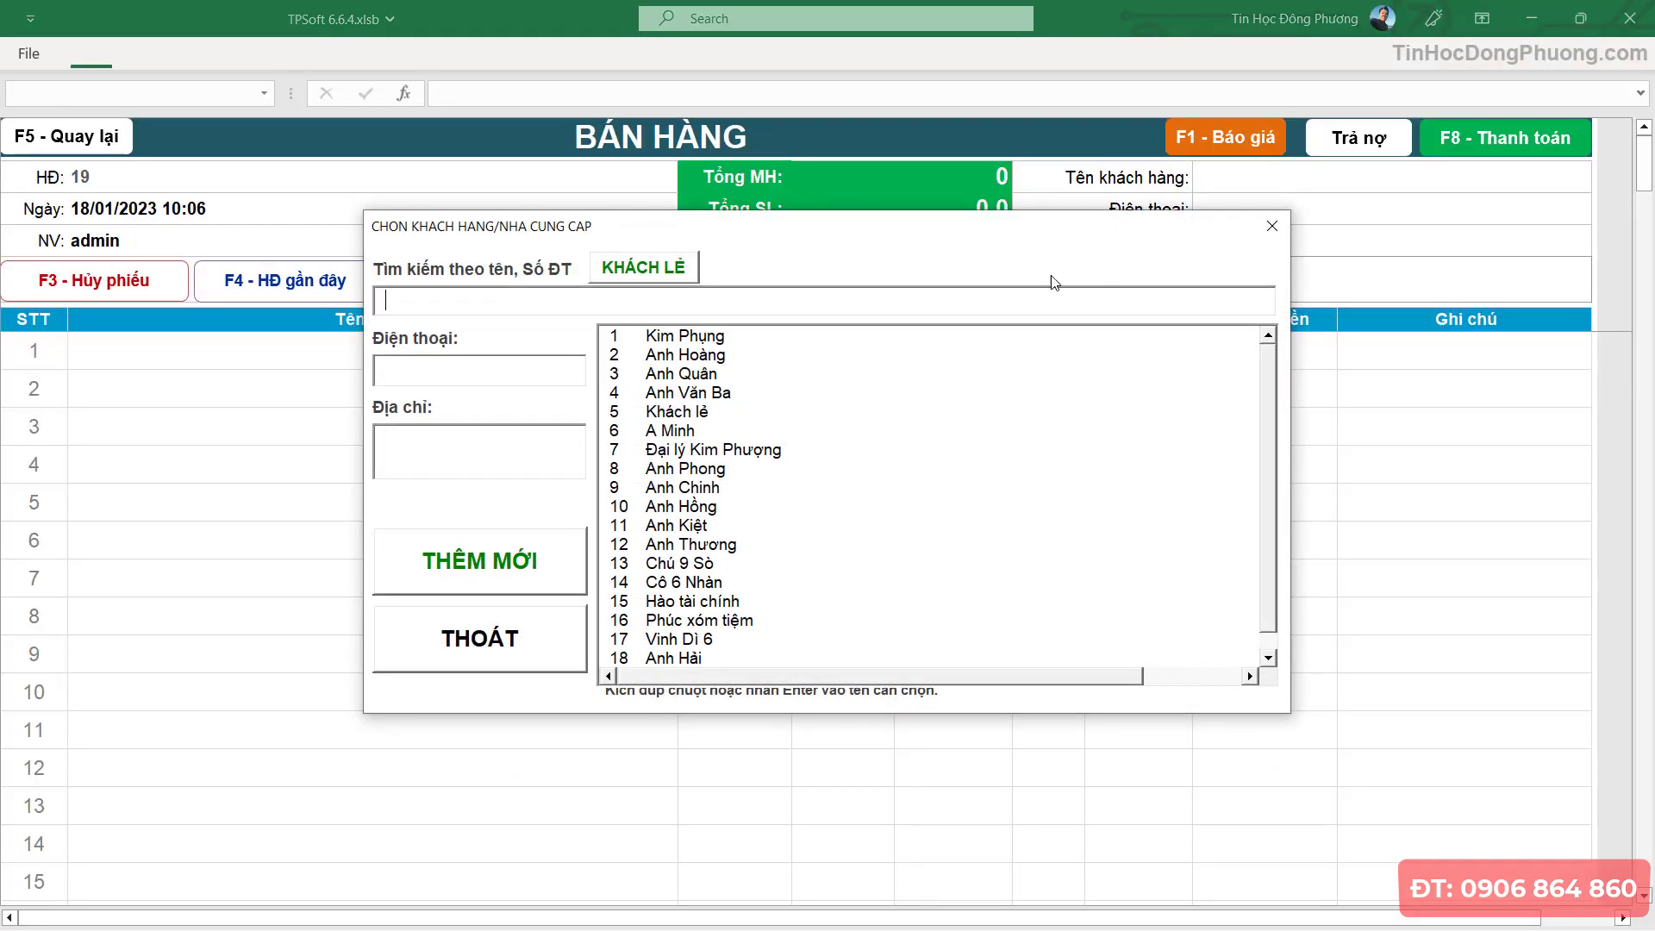
double_click(695, 341)
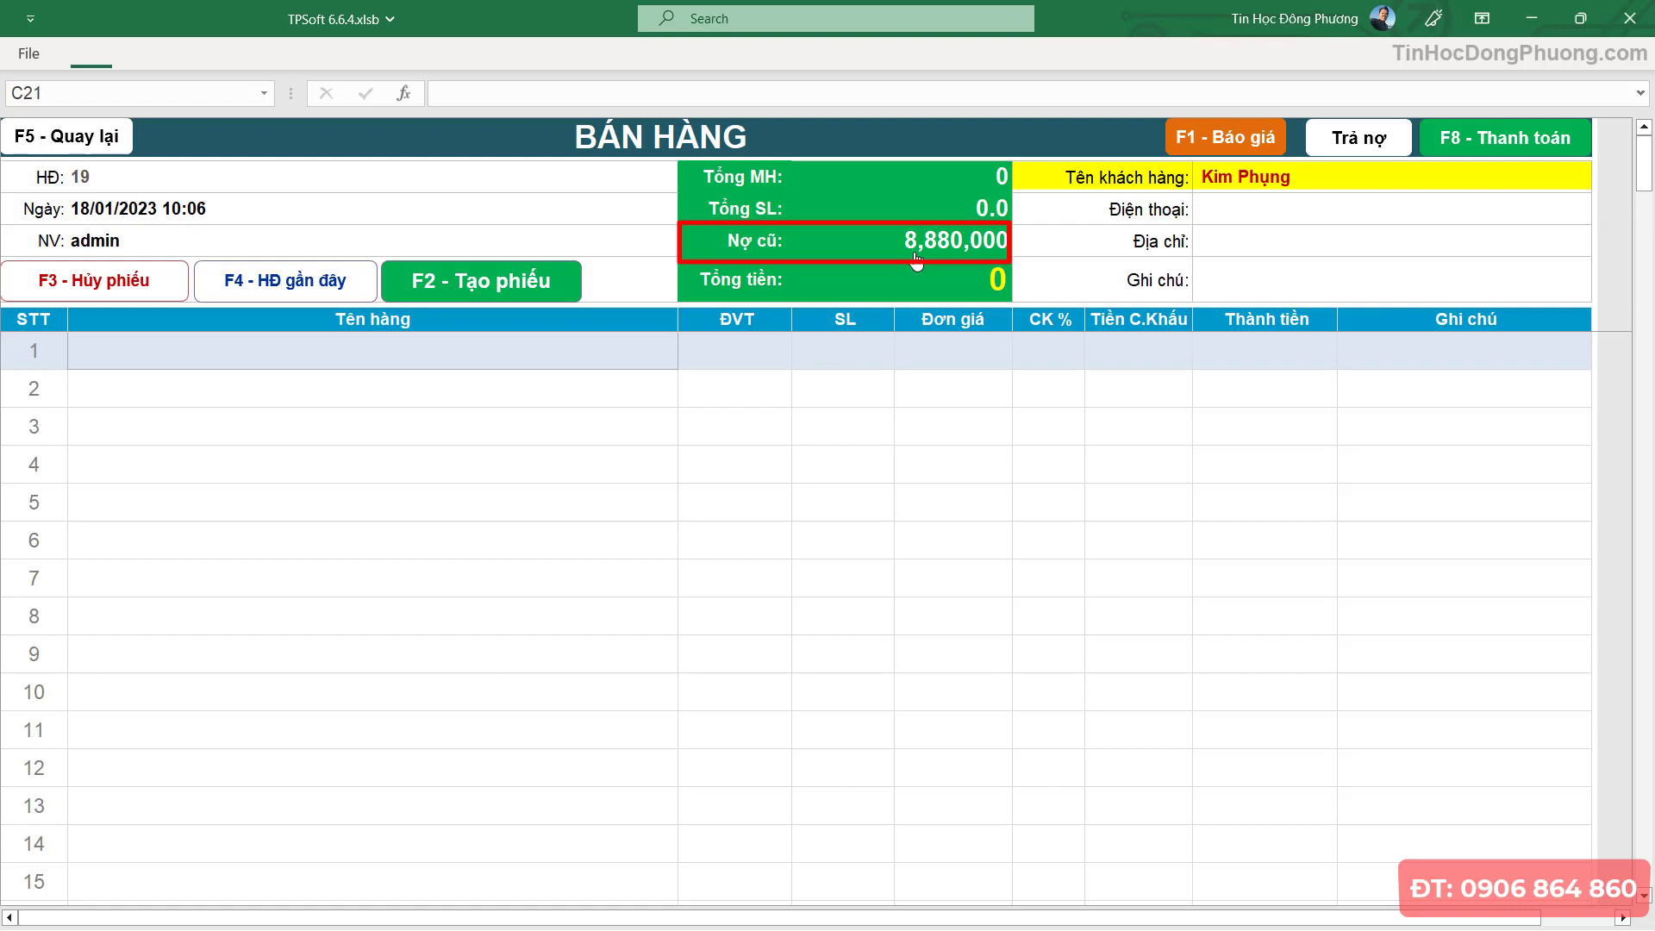
click(903, 385)
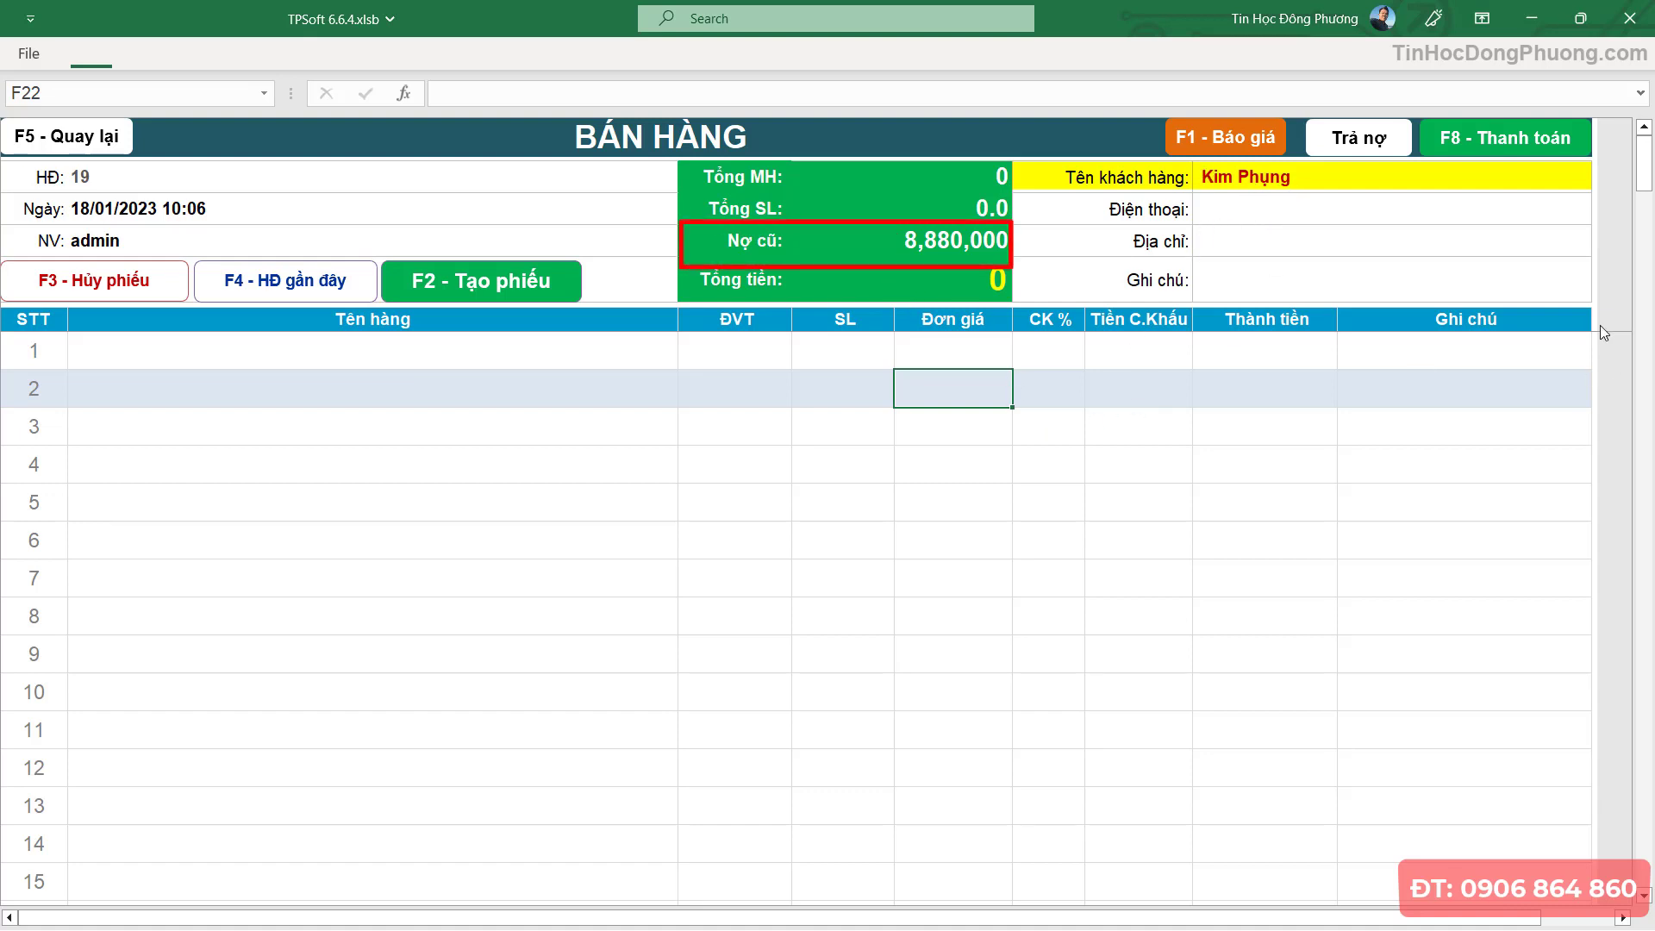
- Record a 2,000,000 debt repayment noted CK VCB and save it without printing
click(1355, 139)
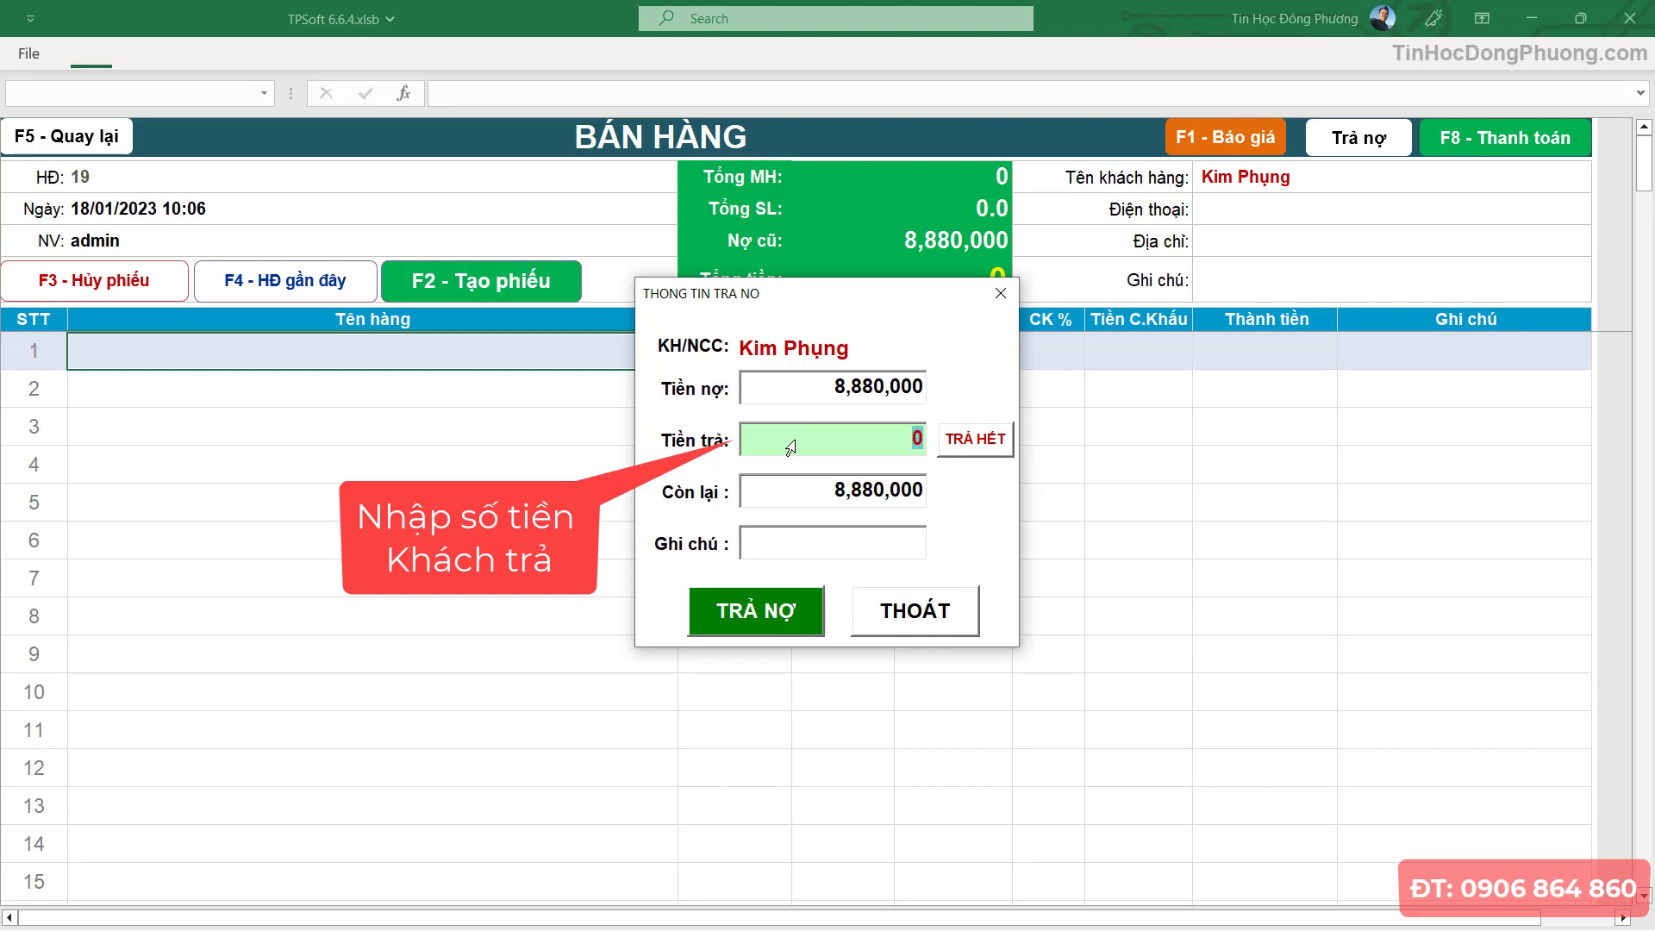
text(2000000)
text(CK)
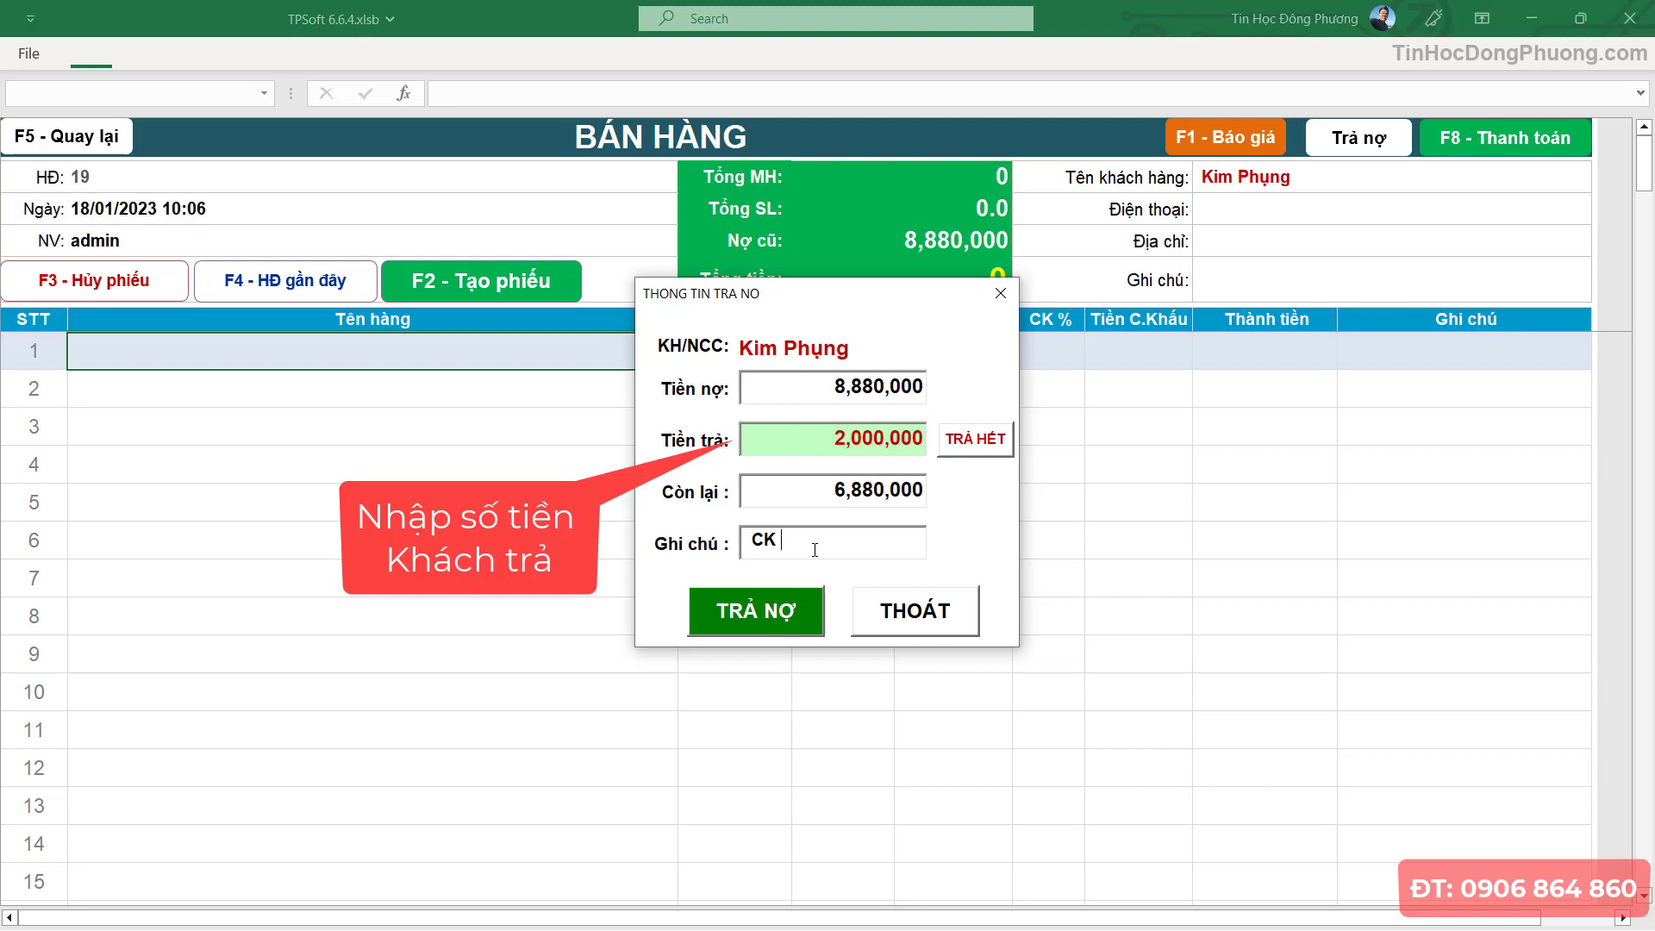
text( VCB)
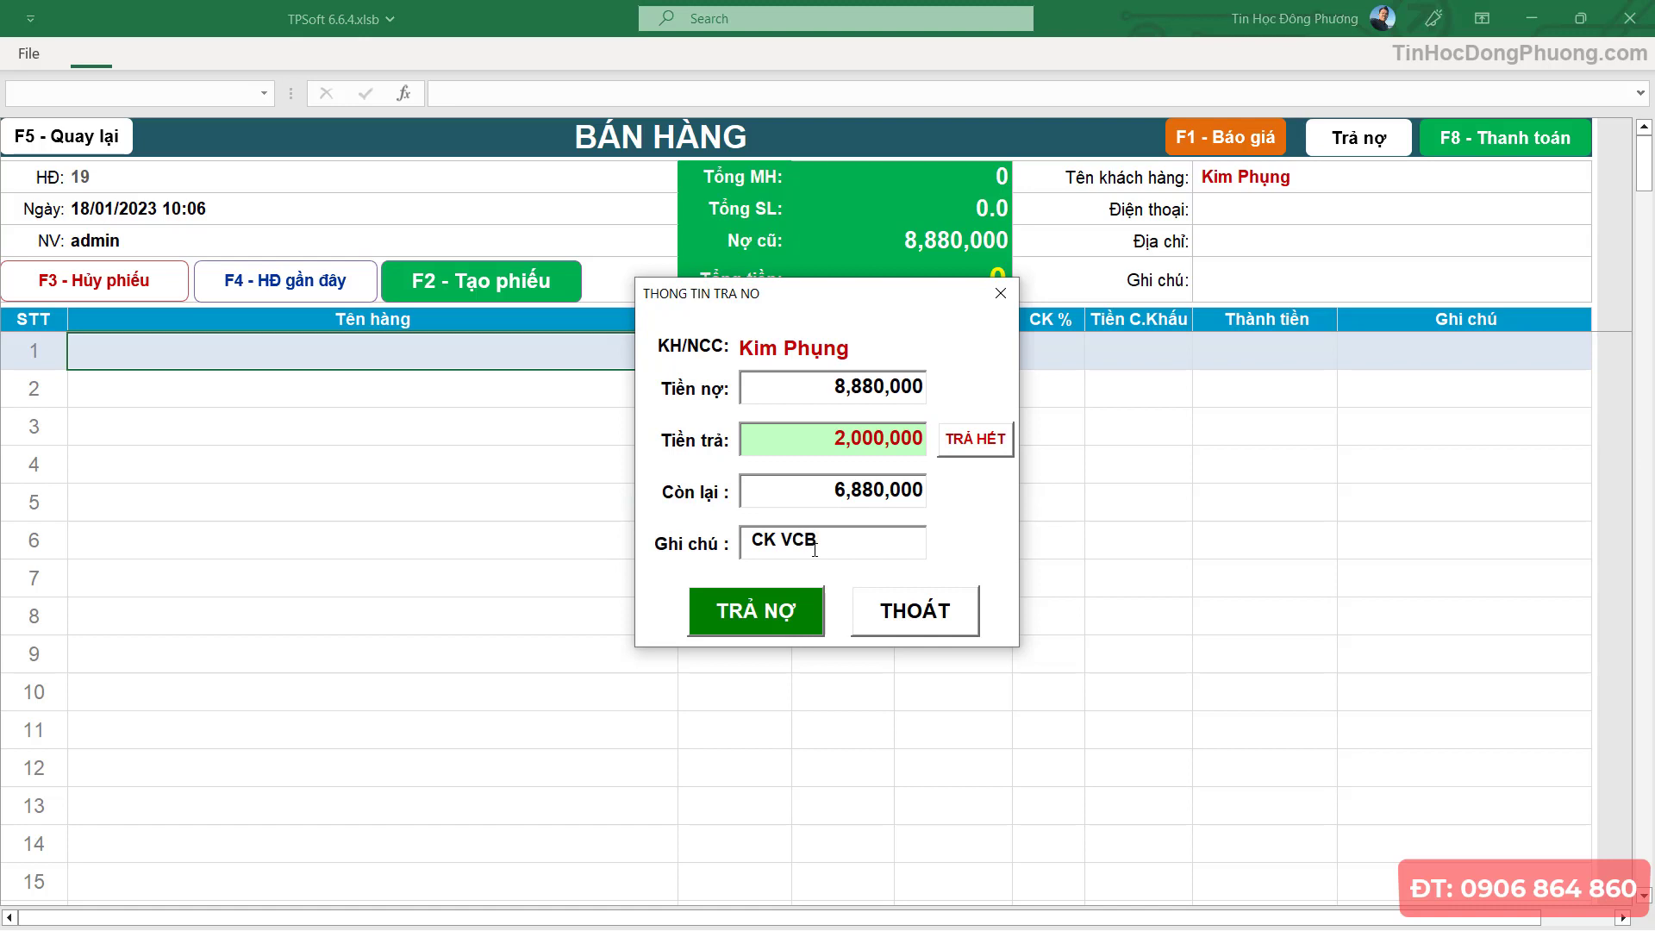
click(784, 603)
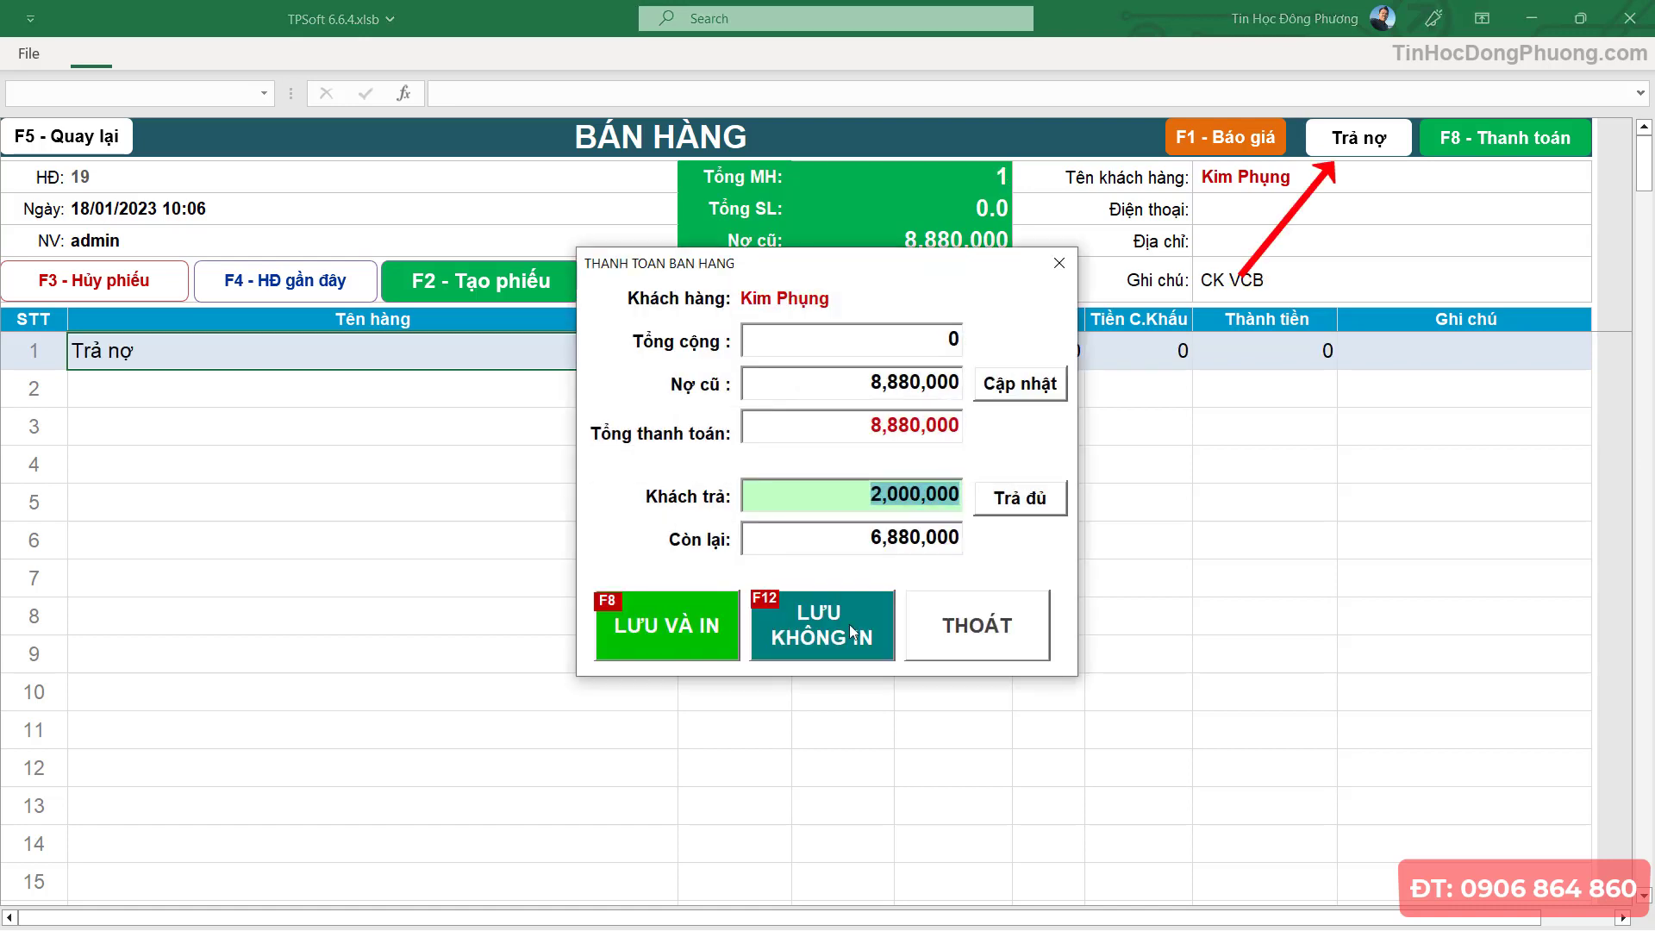
click(849, 619)
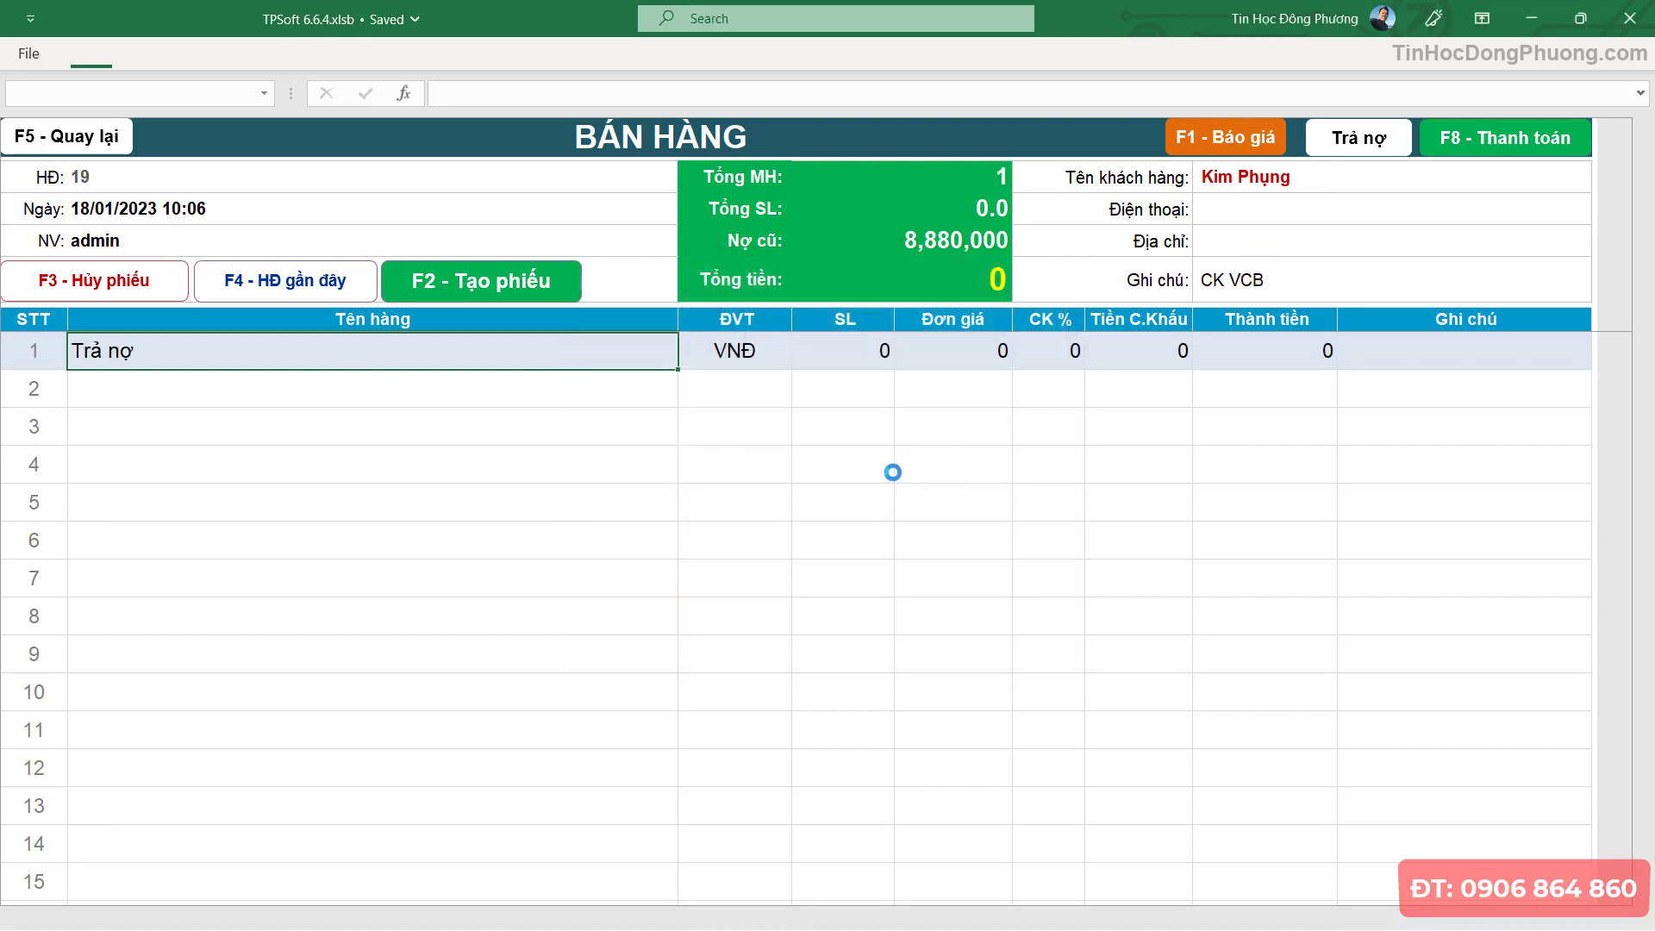
click(836, 527)
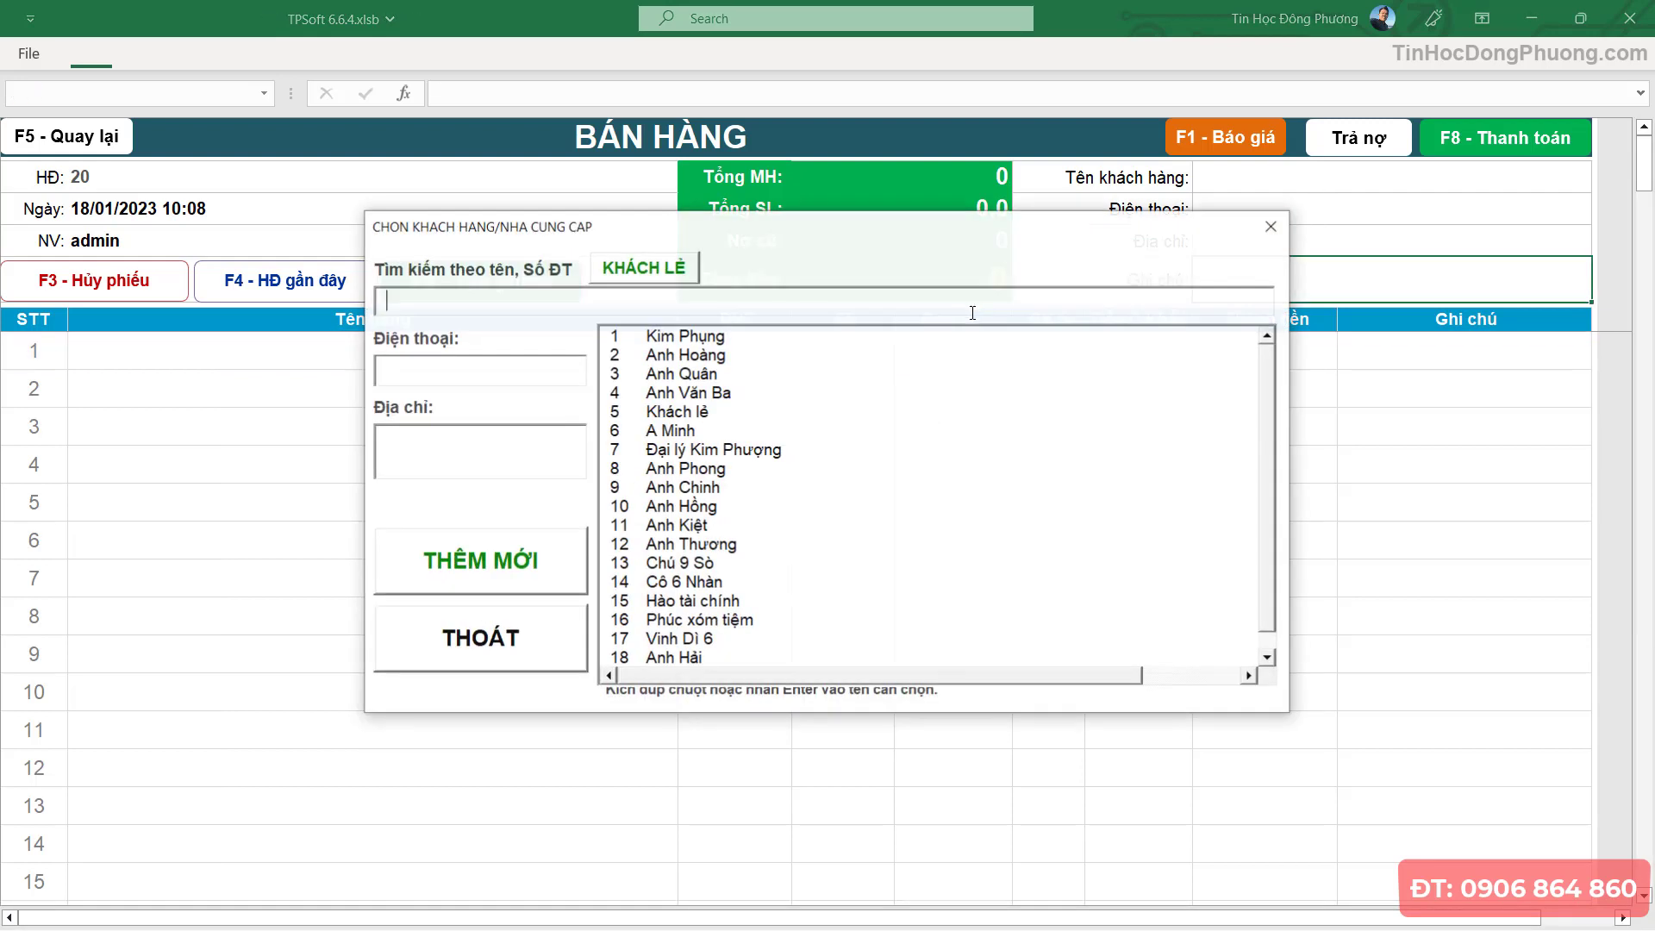
- Pick the same customer for invoice 20, confirm previous debt 6,880,000, and view recent invoices
double_click(973, 336)
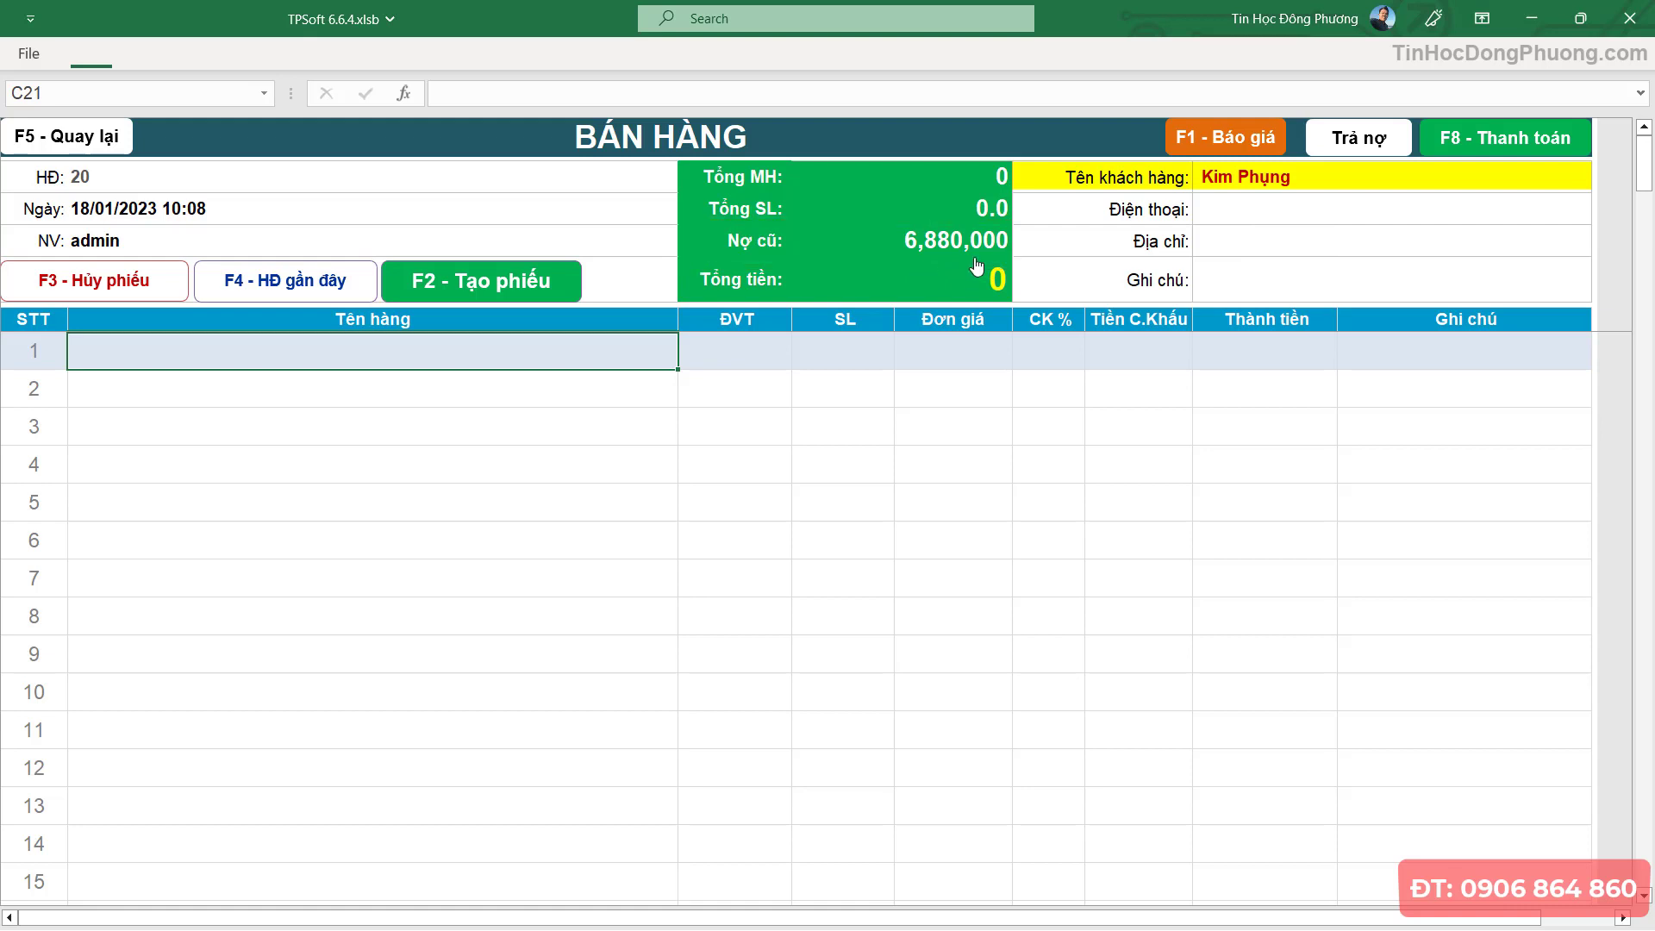
click(823, 376)
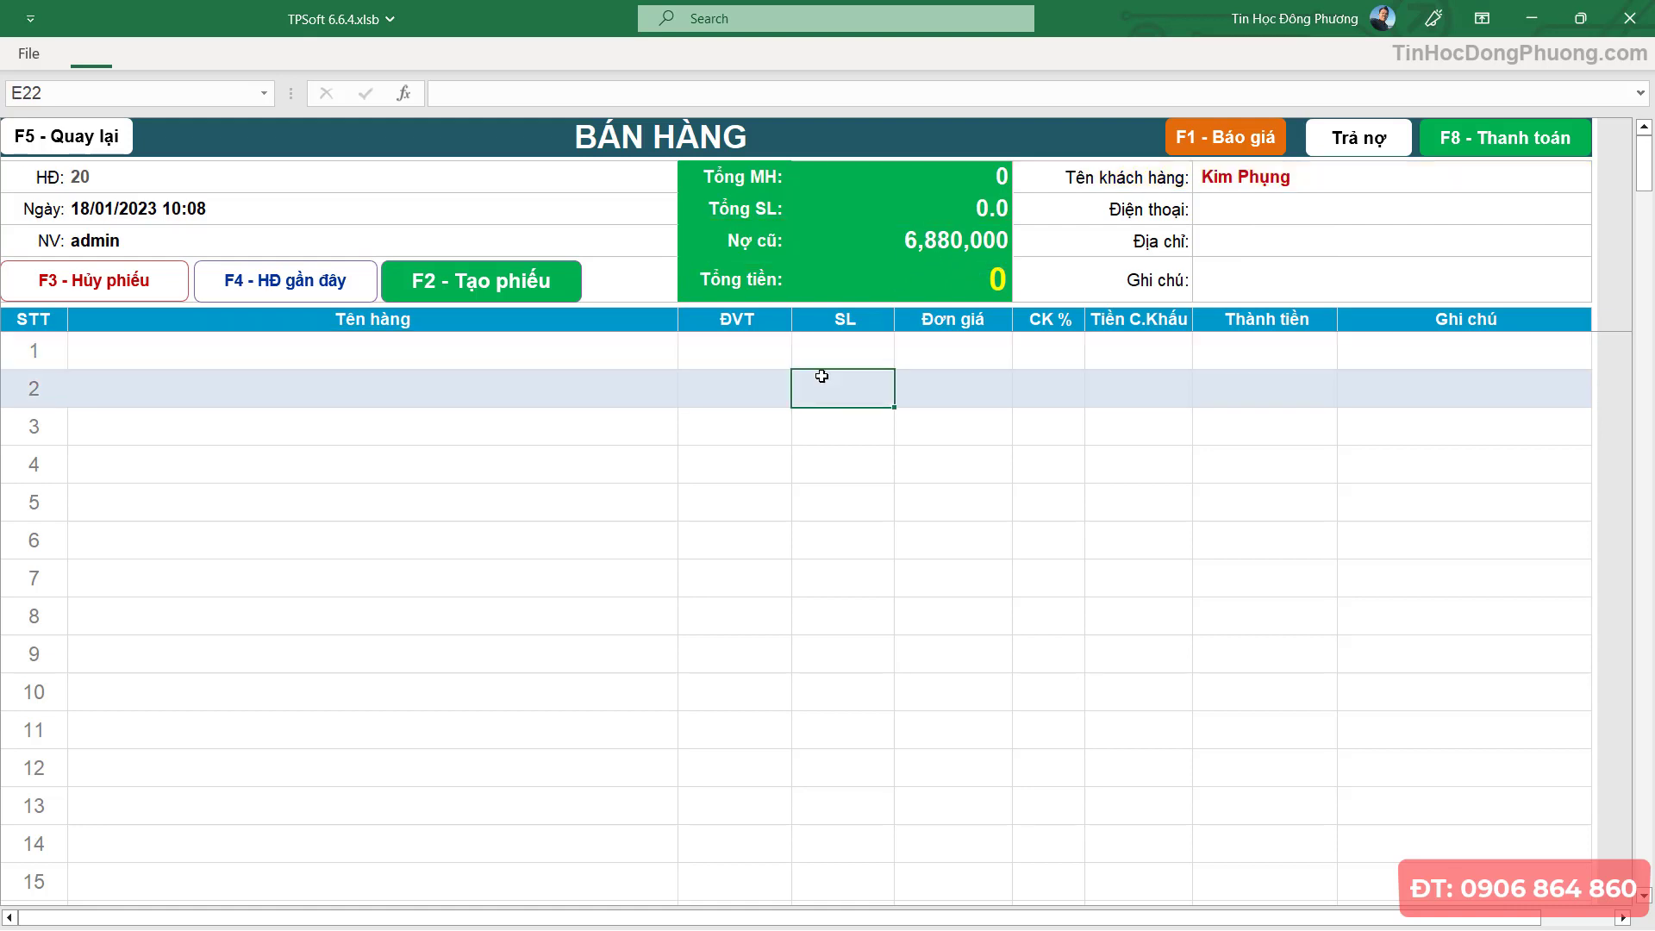
click(293, 285)
- Check invoice 18's remaining balance and invoice 19's previous debt, total, payment and balance
click(1021, 234)
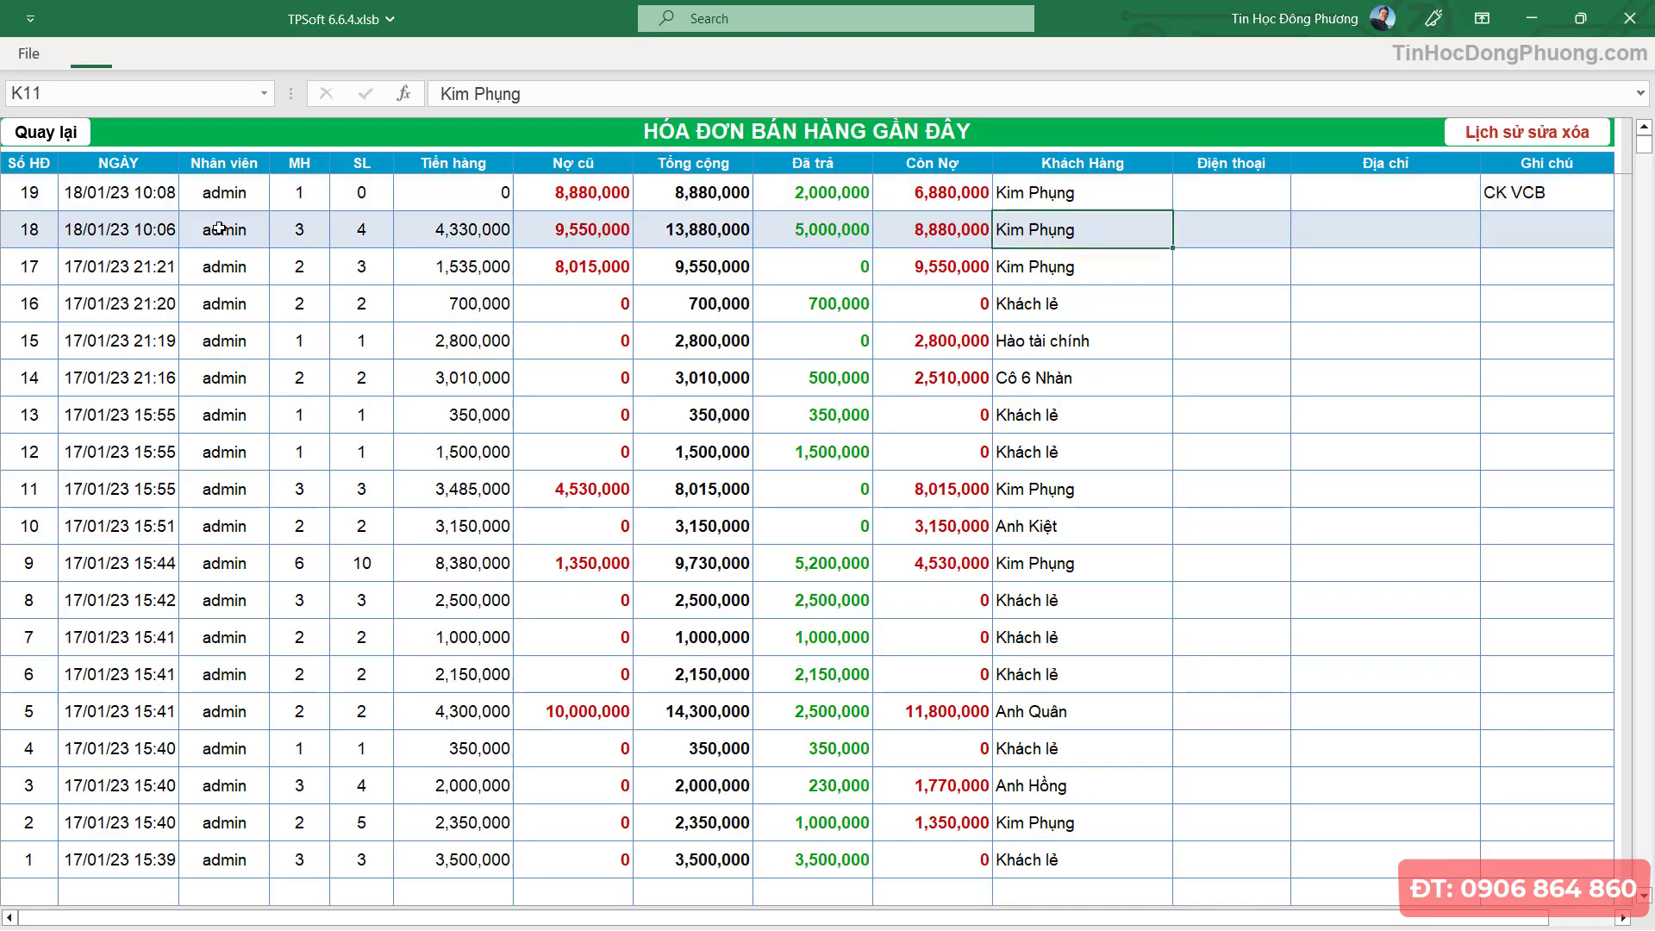
click(944, 229)
click(784, 227)
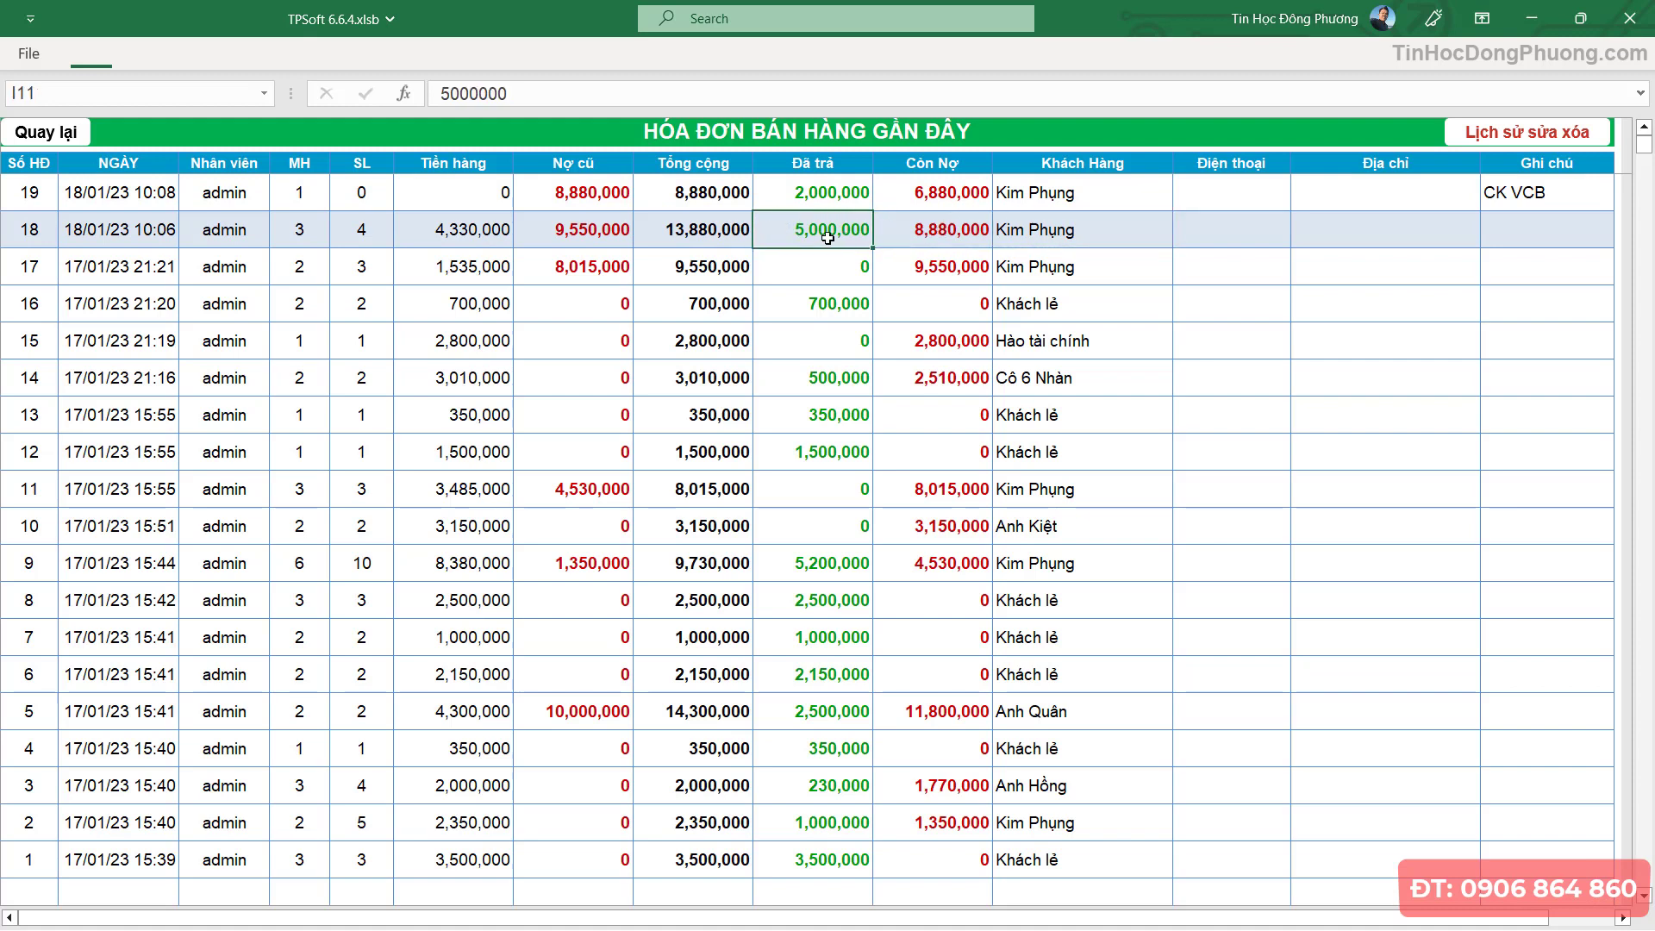
click(694, 194)
click(475, 199)
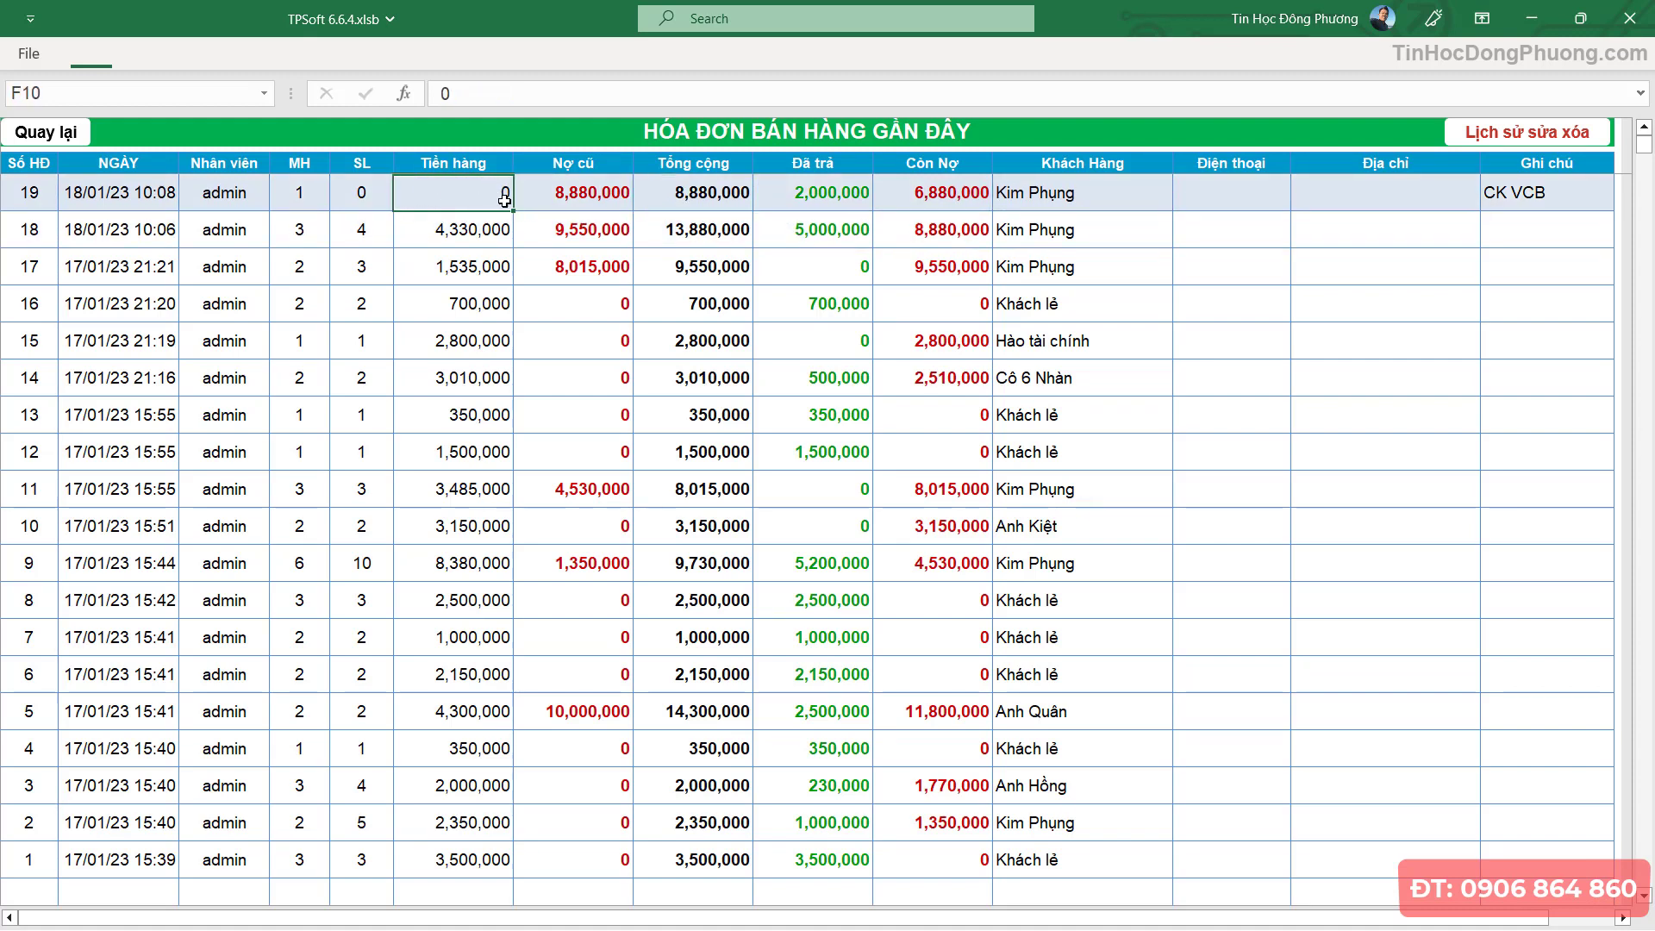
click(586, 195)
click(792, 191)
click(922, 197)
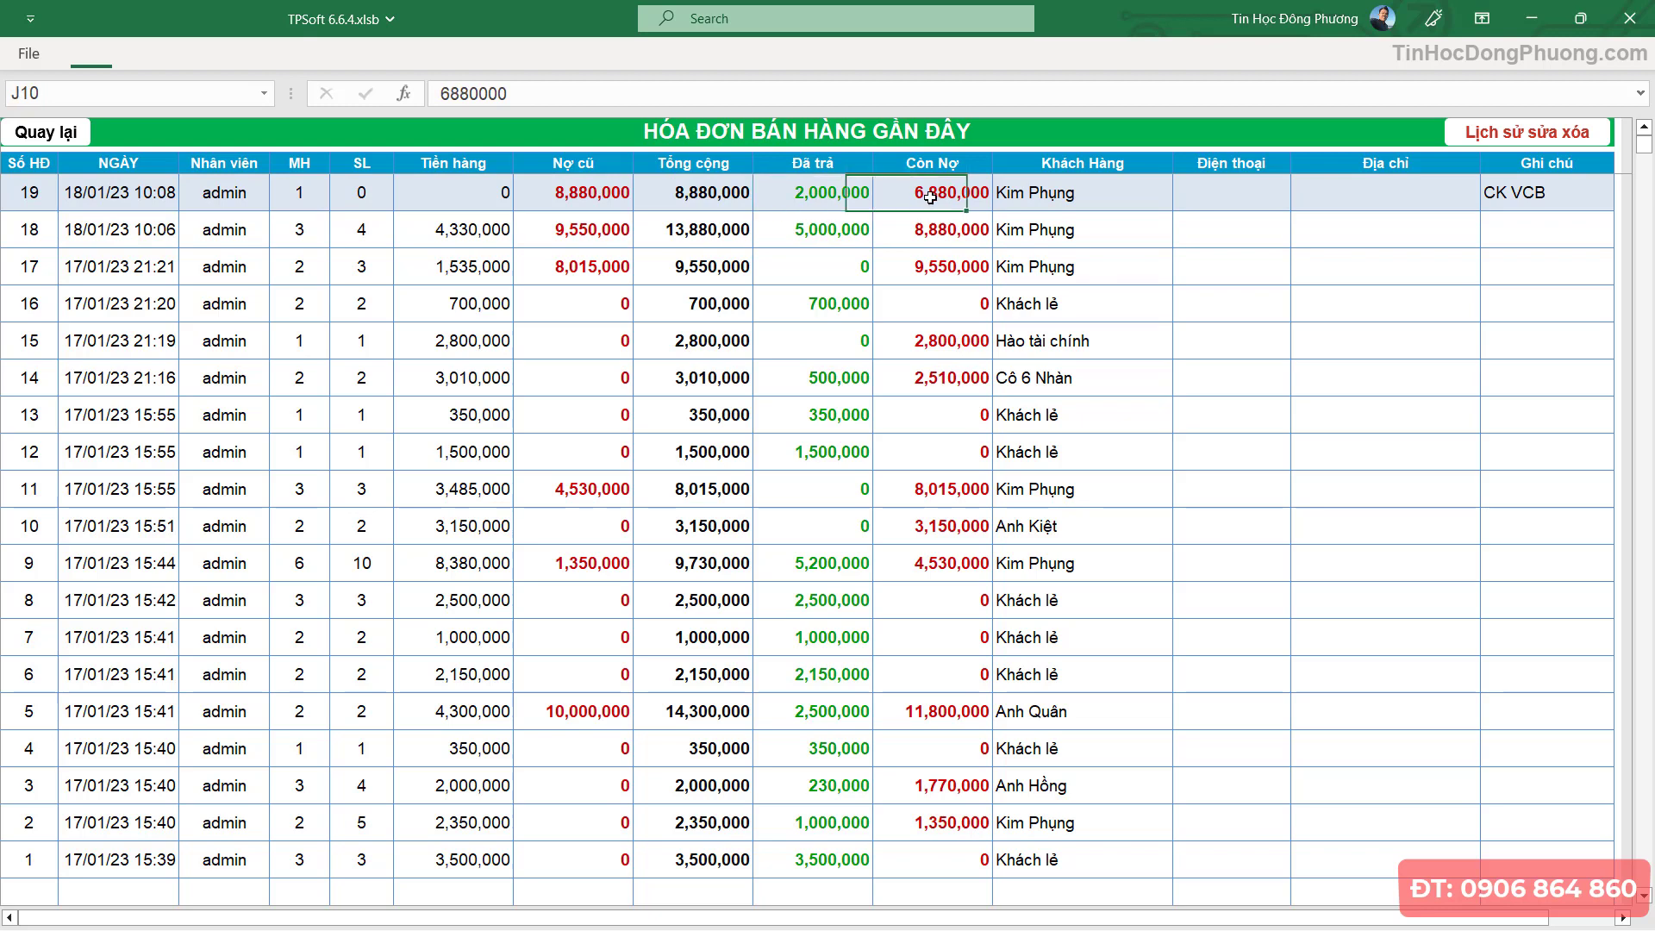
- Open invoice 18's item details, select the GB-001 line, and bring up export options
double_click(797, 231)
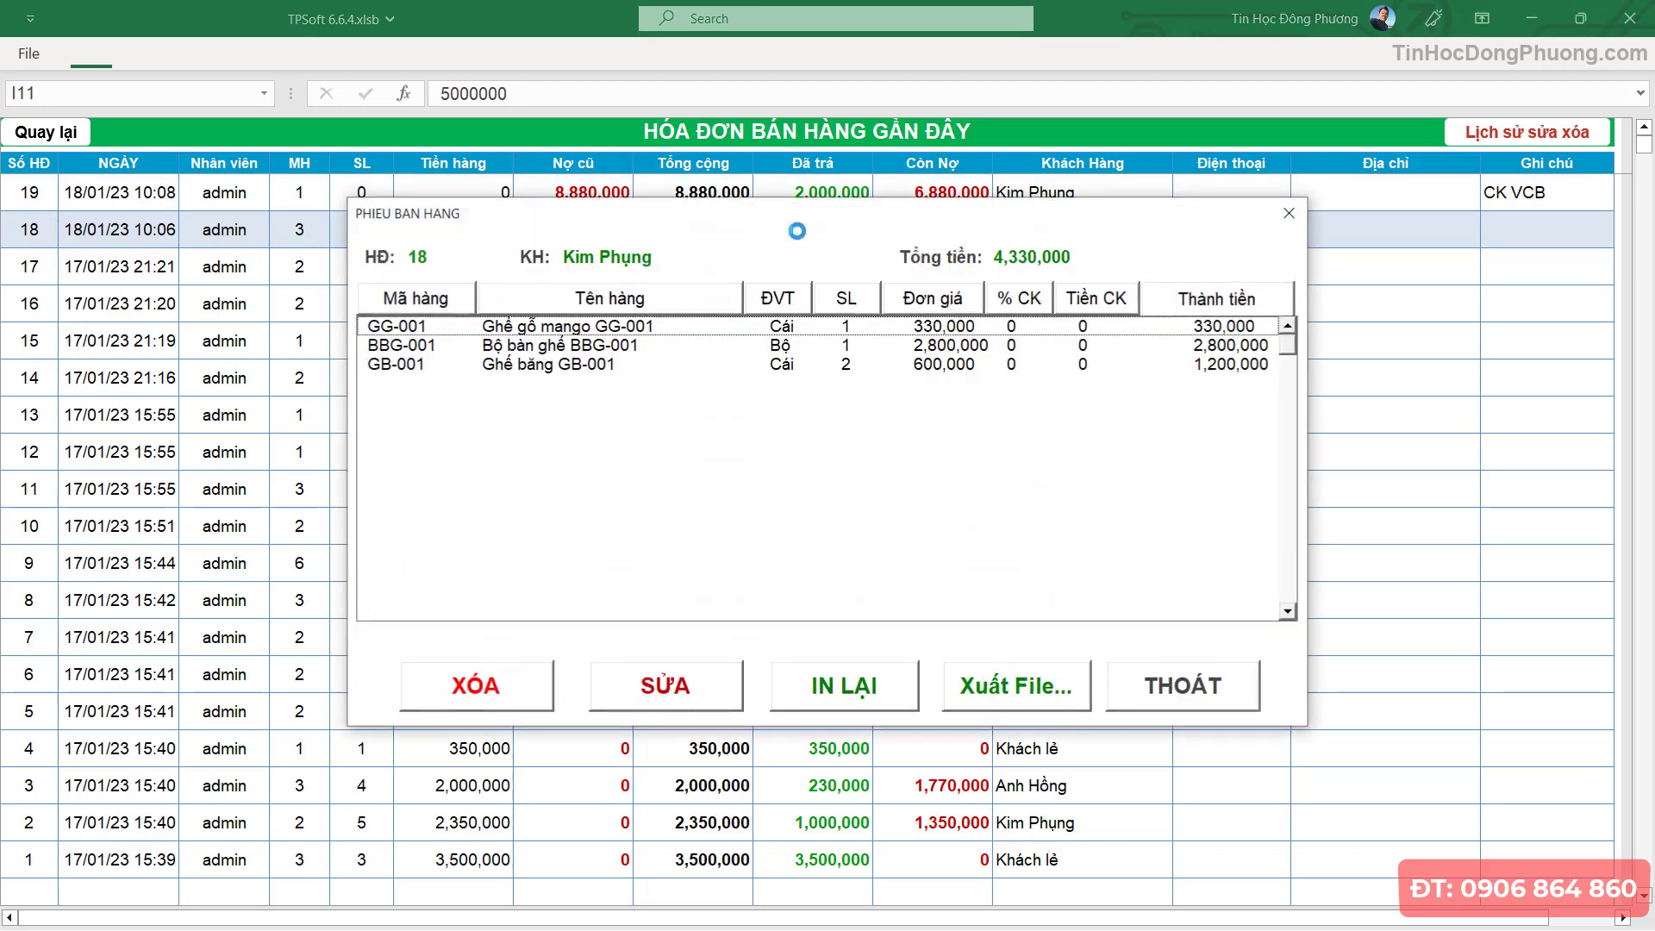
click(636, 363)
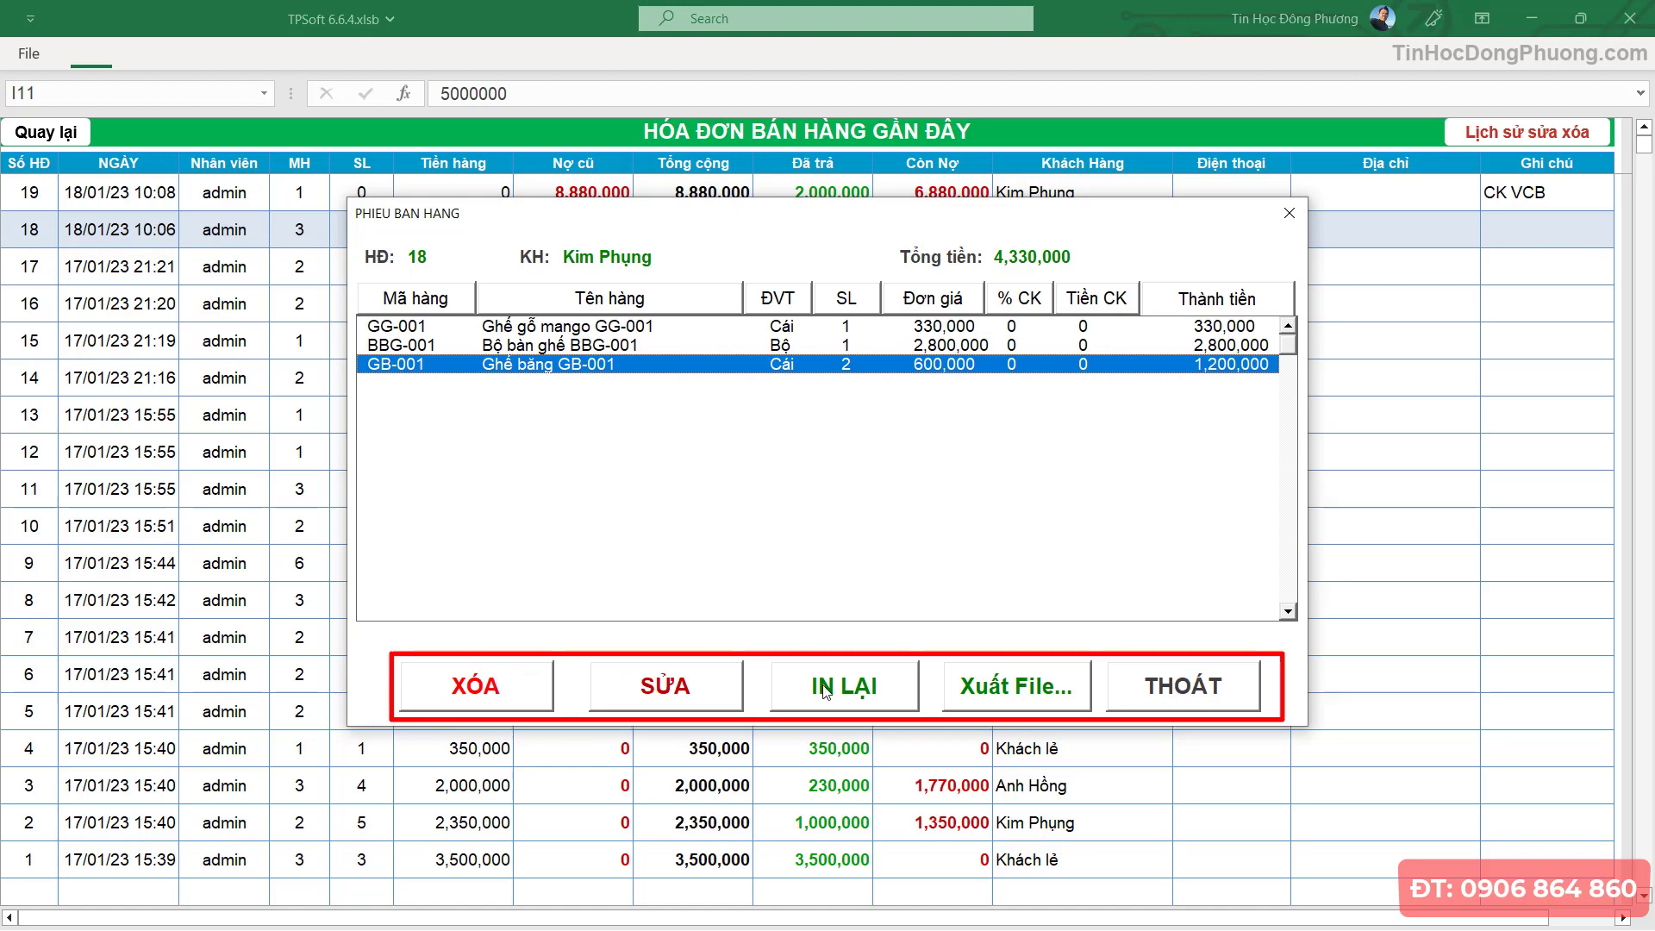
click(1031, 694)
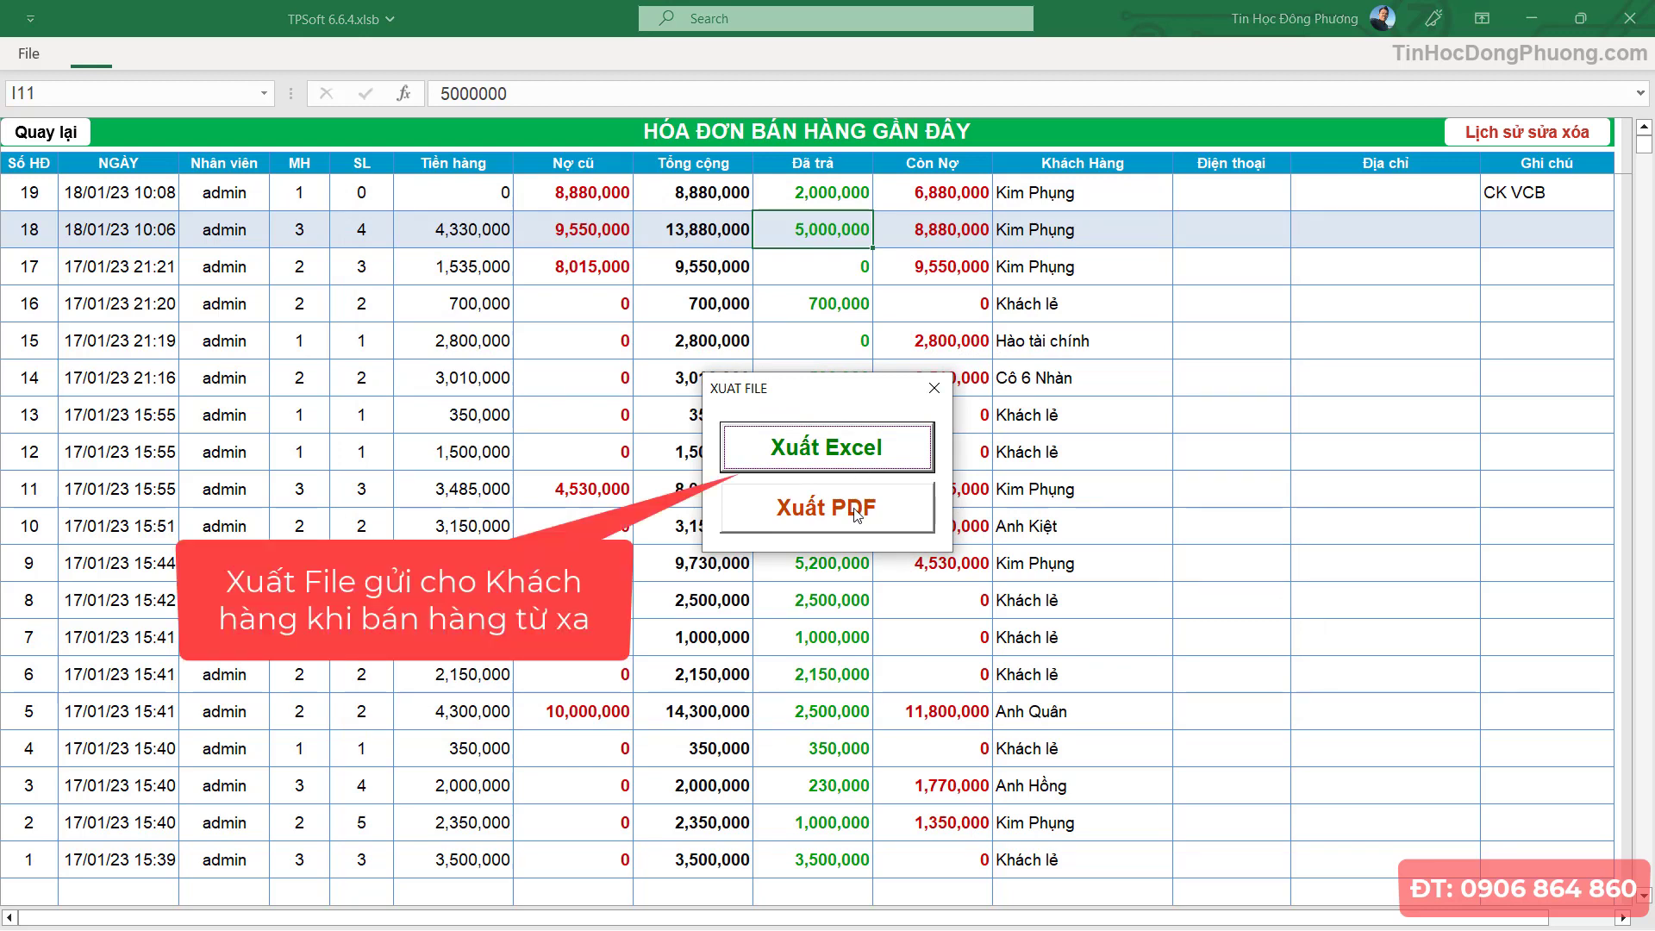
- Export invoice 18 to Excel workbook Book1, review its Phieuin sheet, then close Book1
click(847, 455)
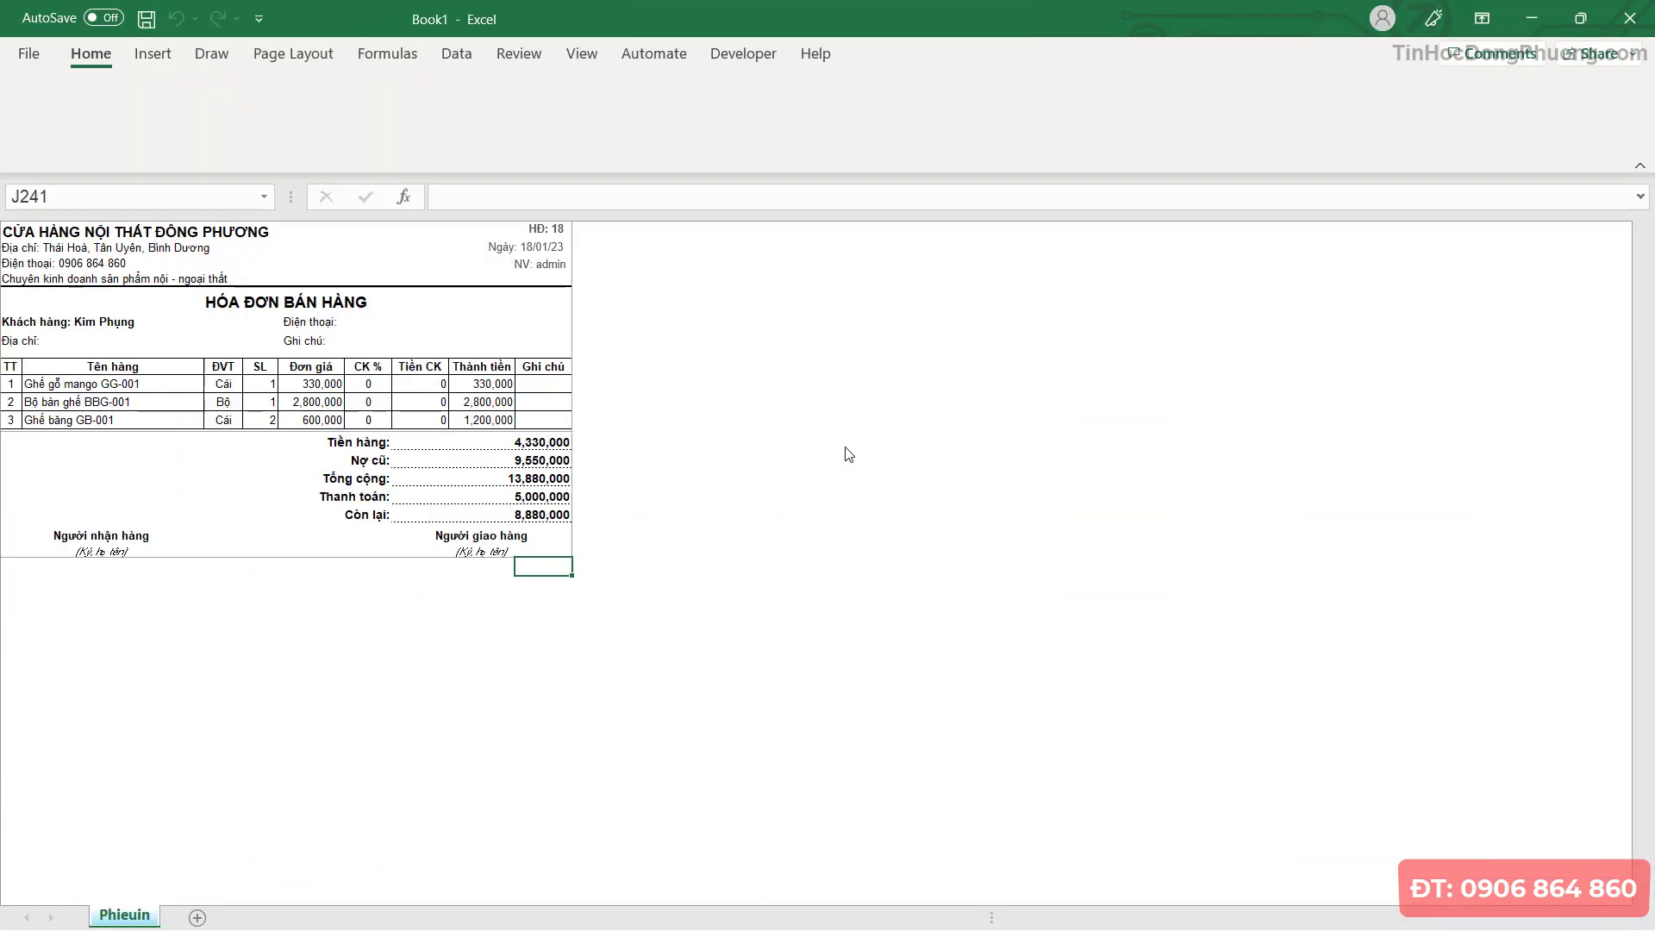
ctrl+scroll(535, 443, up, 1)
ctrl+scroll(535, 444, up, 1)
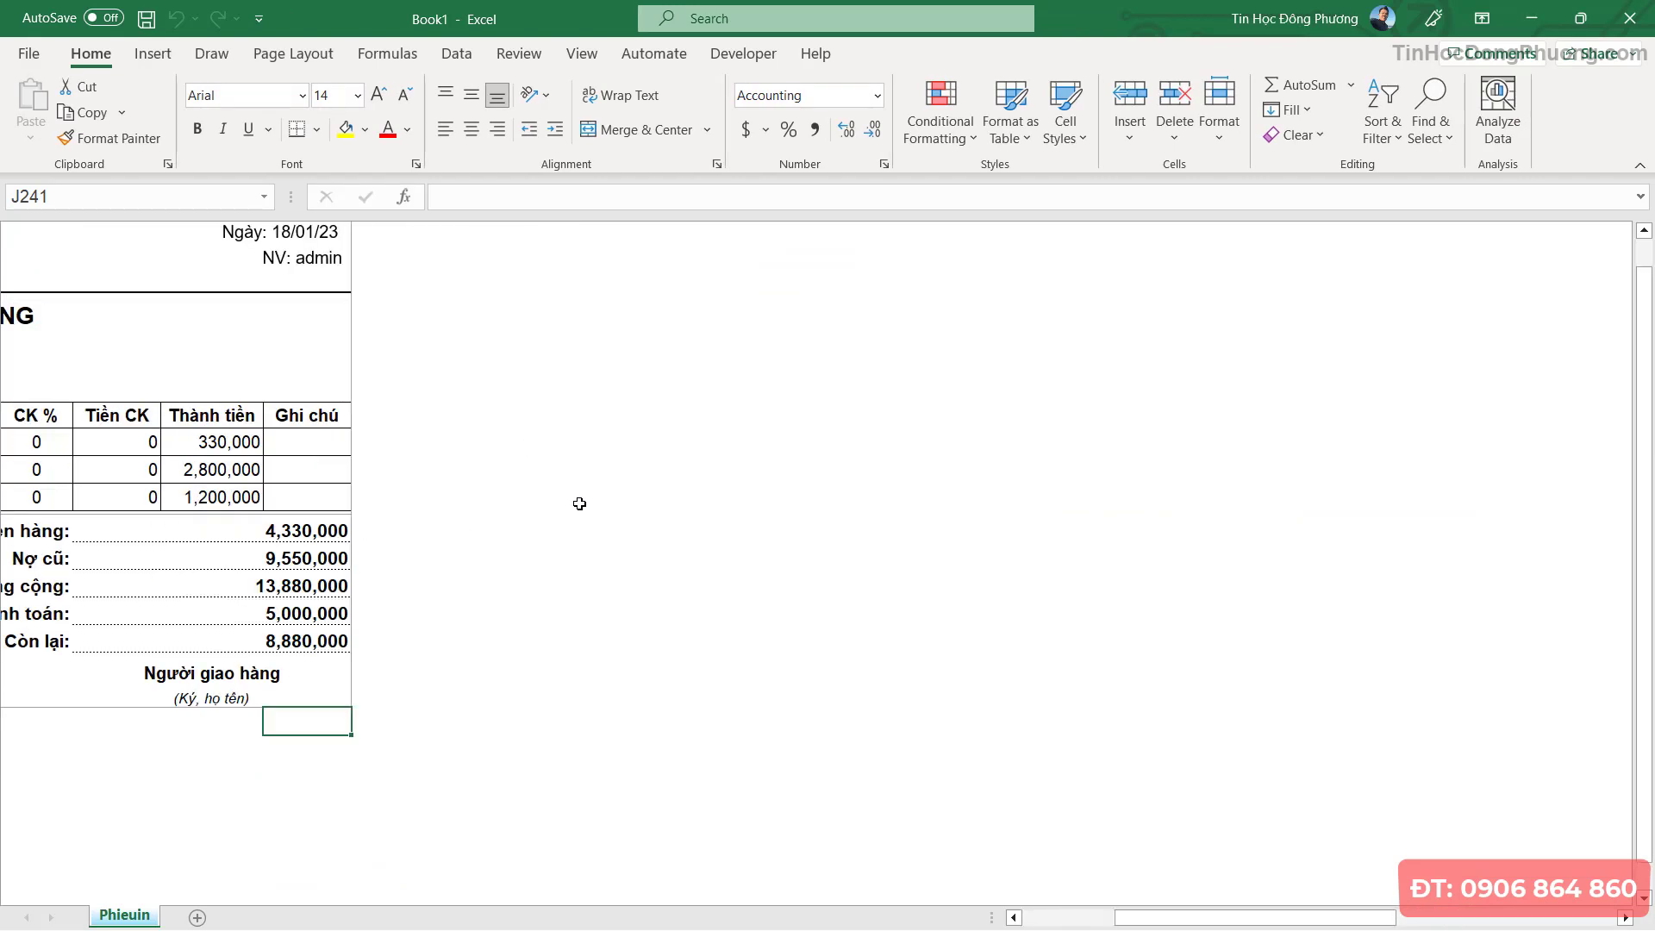
ctrl+scroll(581, 499, up, 2)
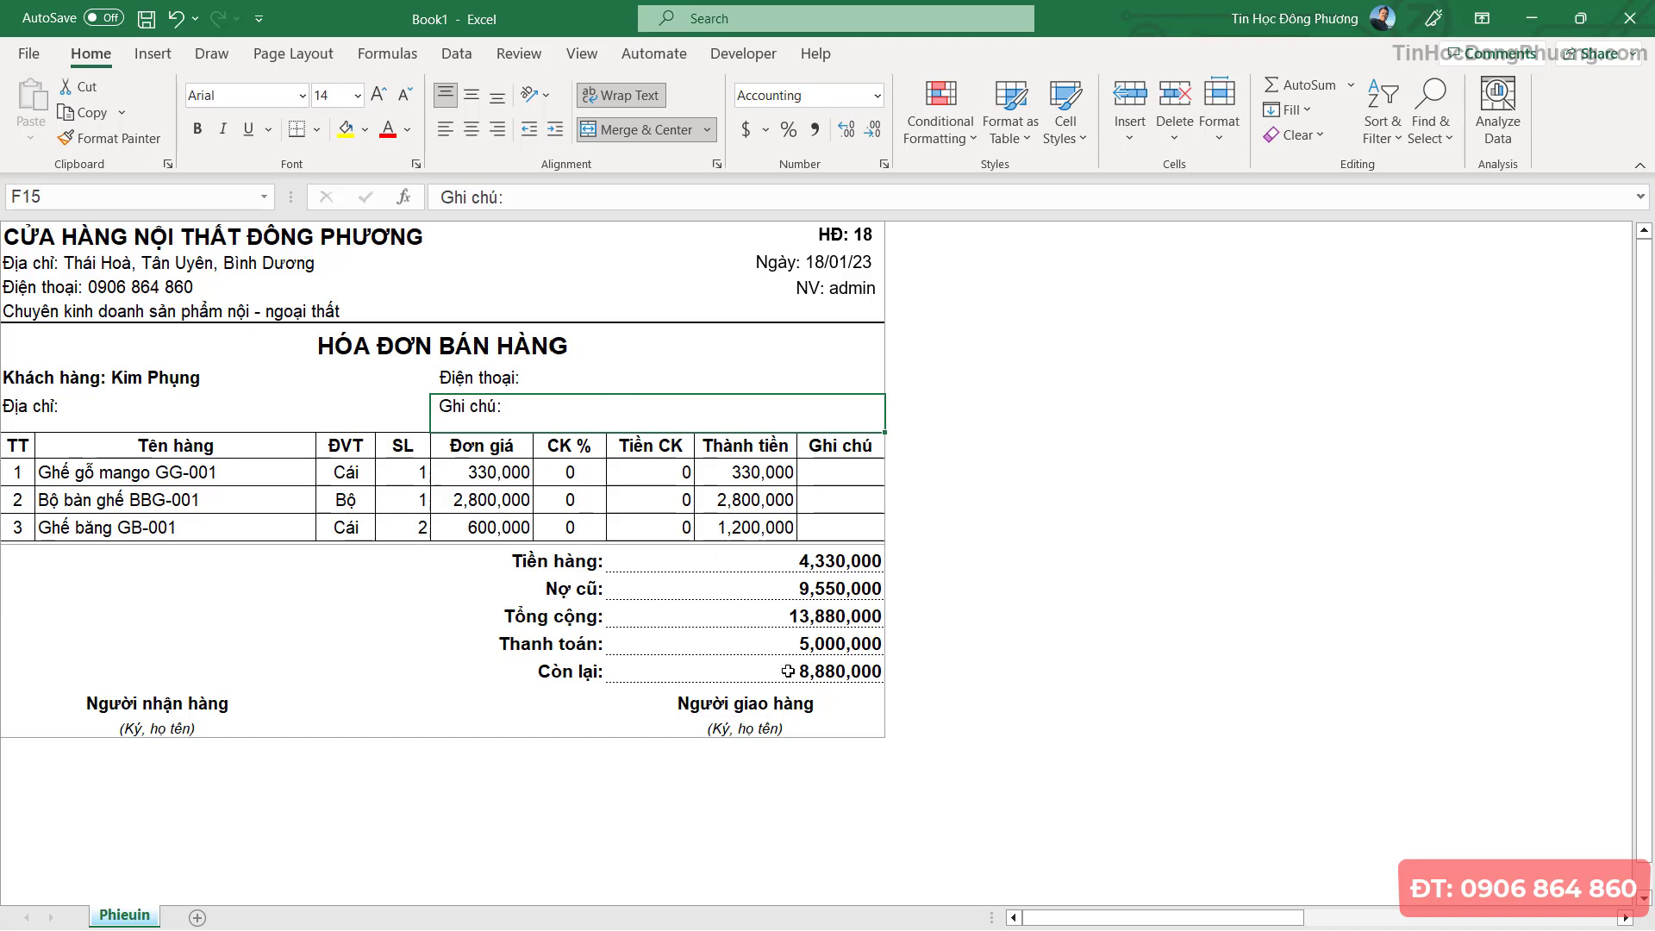
drag(840, 724, 138, 242)
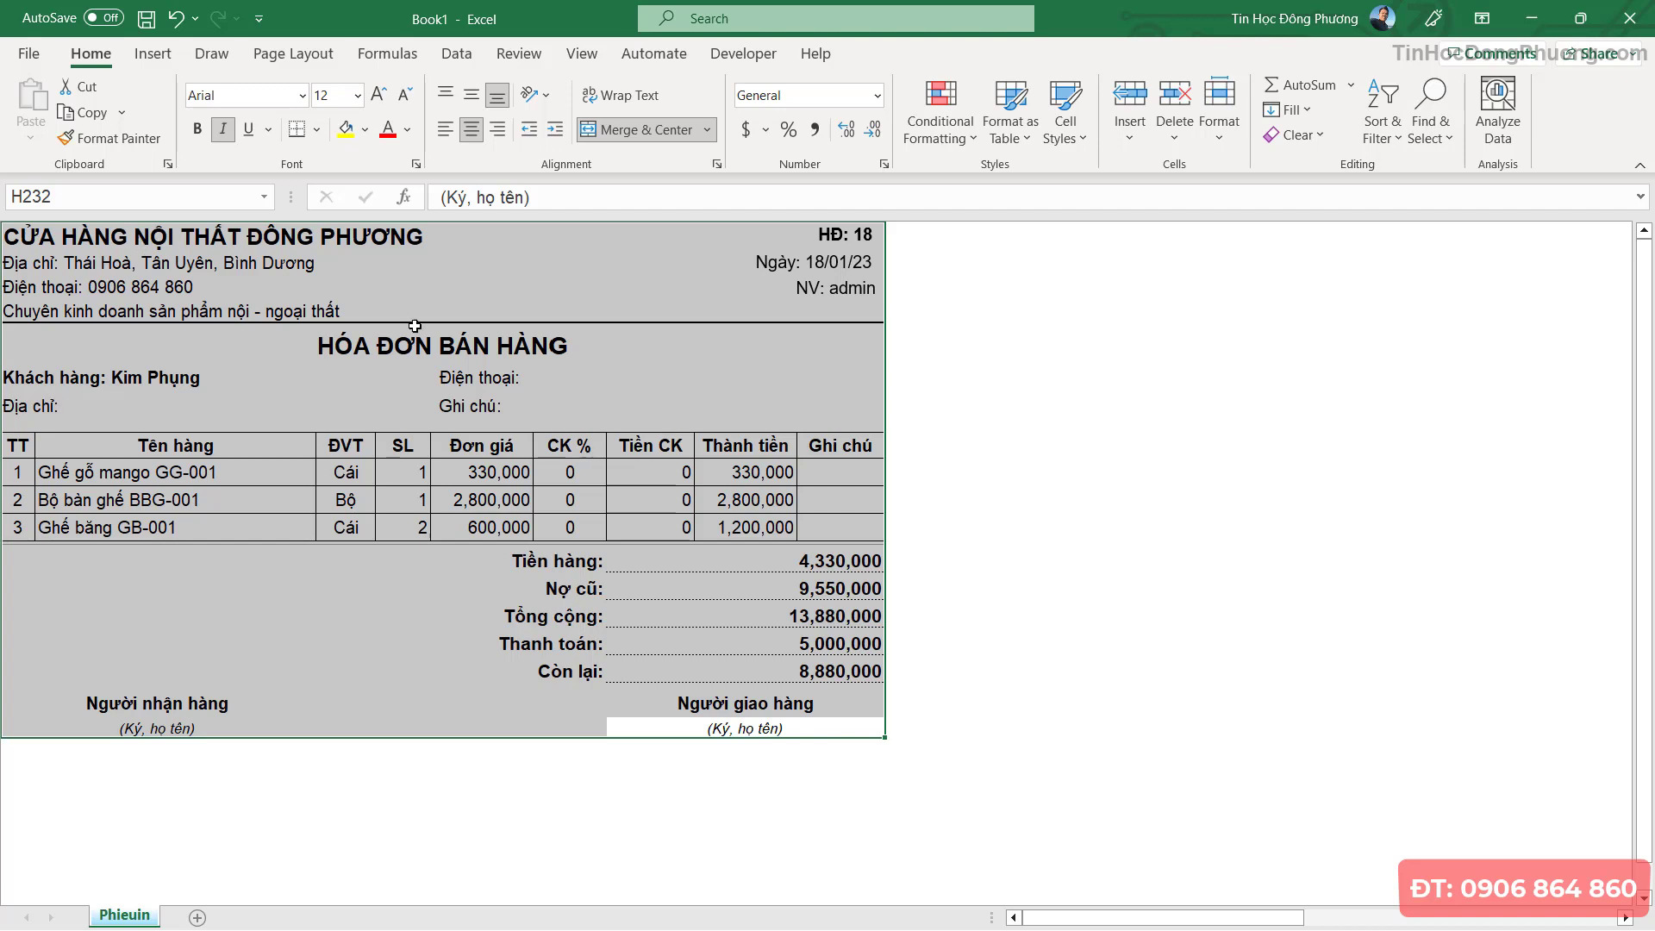
click(714, 419)
click(1629, 17)
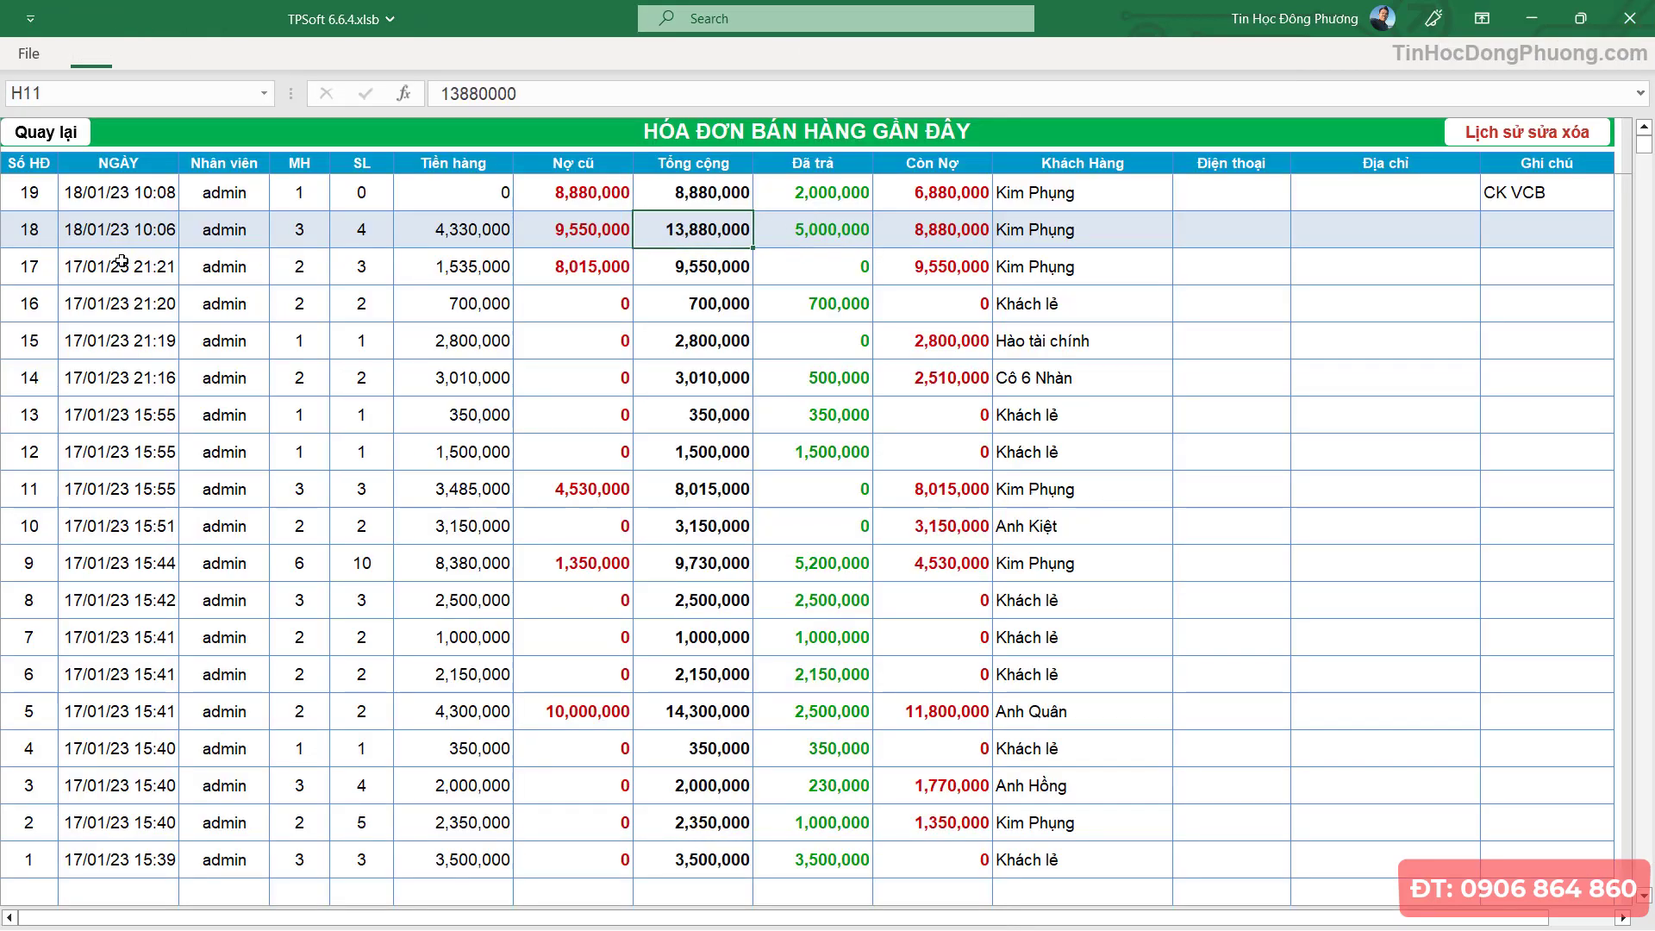
- Inspect invoice 17's date, item count, previous debt, totals and remaining balance
click(39, 263)
click(121, 267)
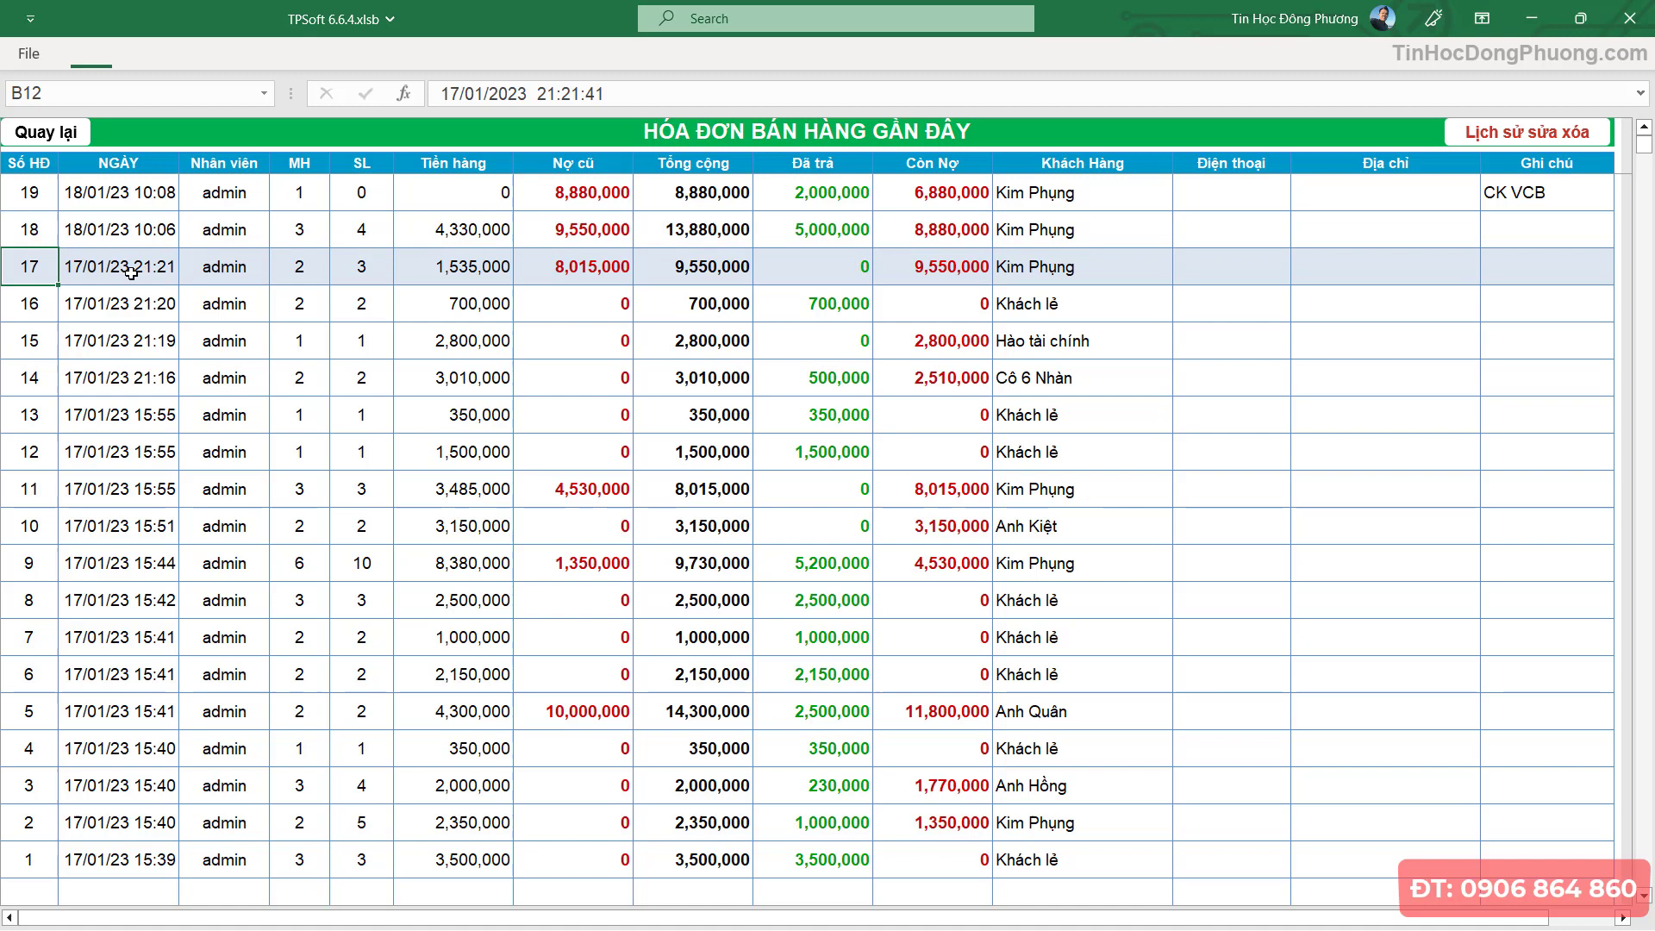
click(231, 279)
click(303, 281)
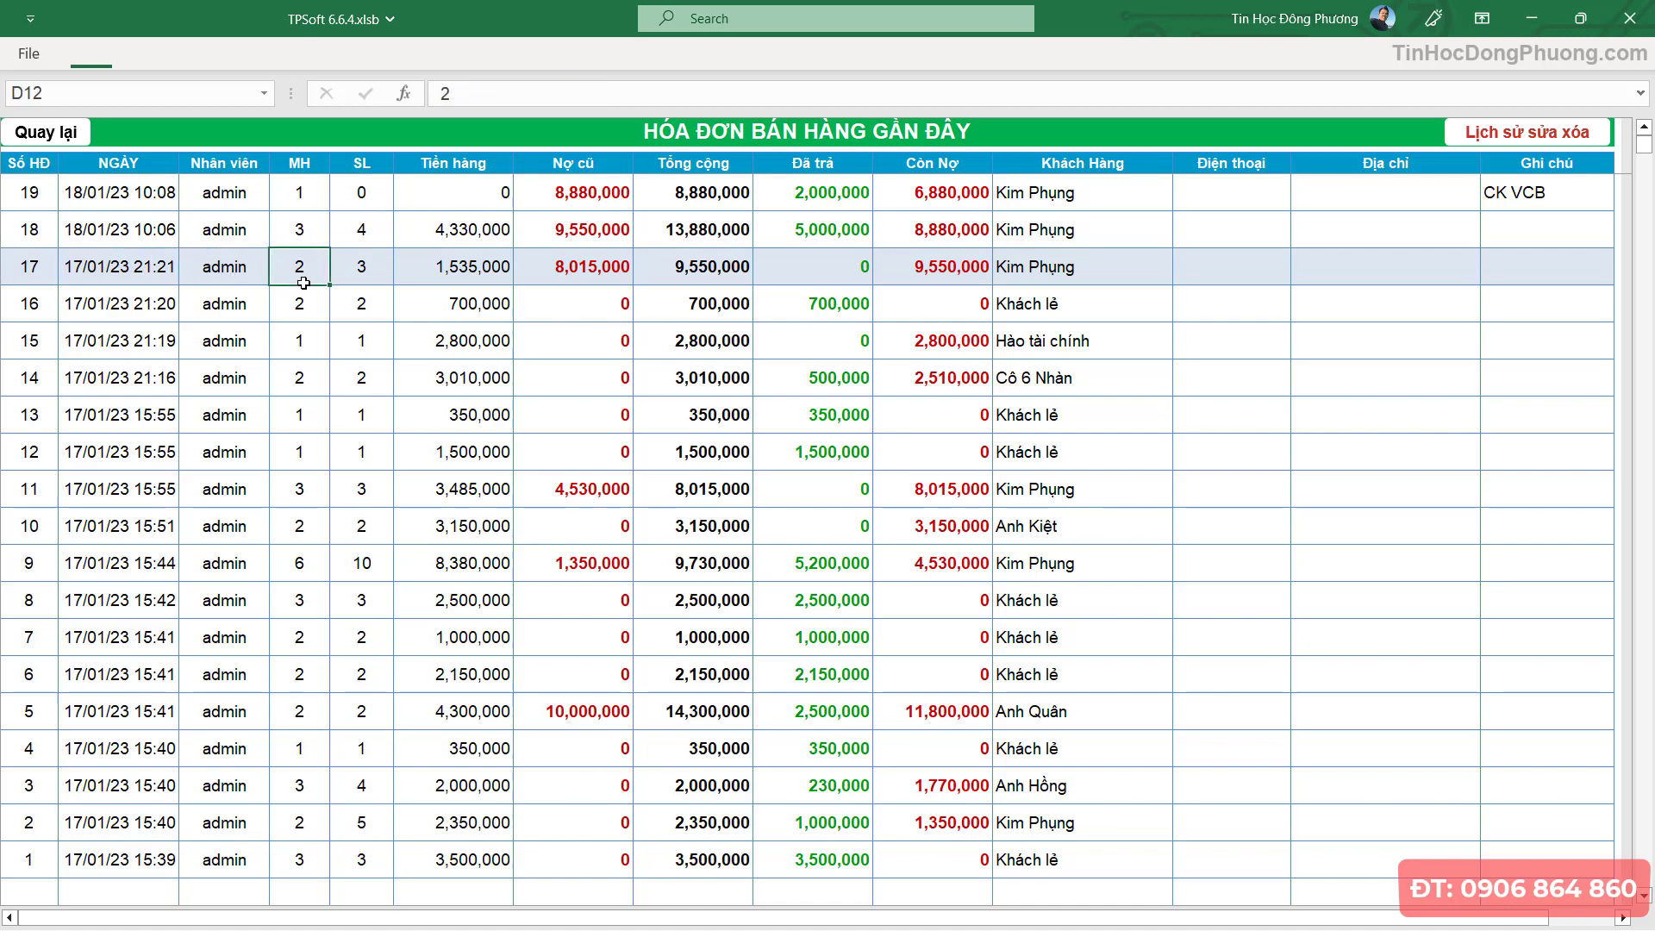
click(359, 269)
click(440, 269)
click(601, 269)
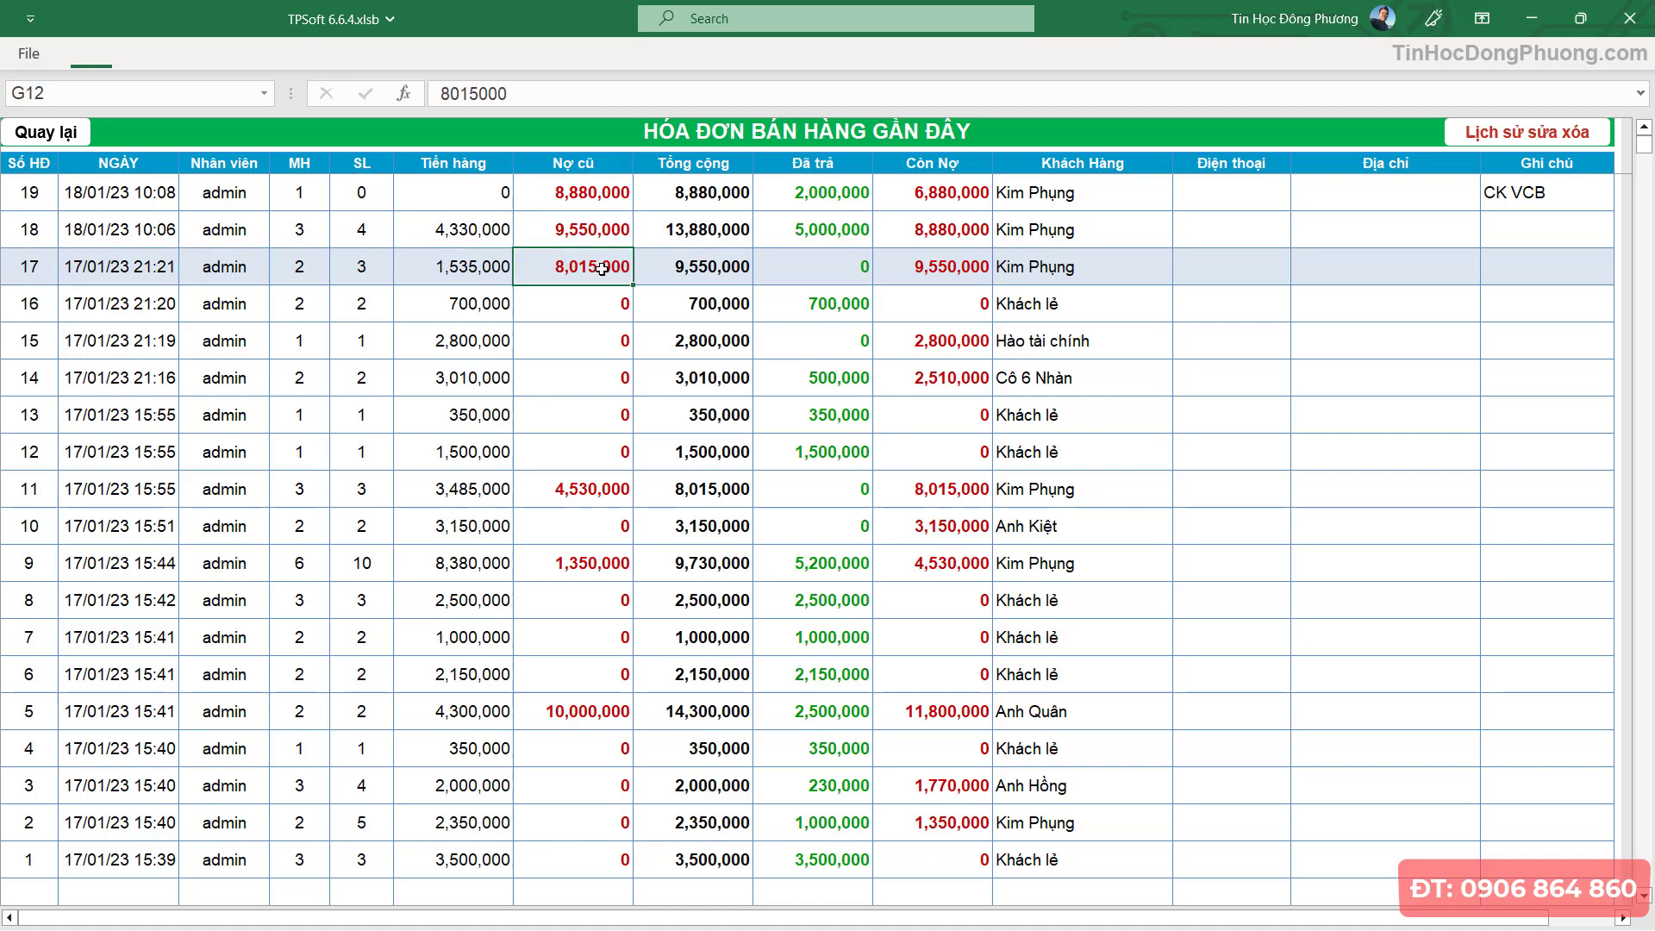
click(694, 269)
click(815, 269)
click(936, 268)
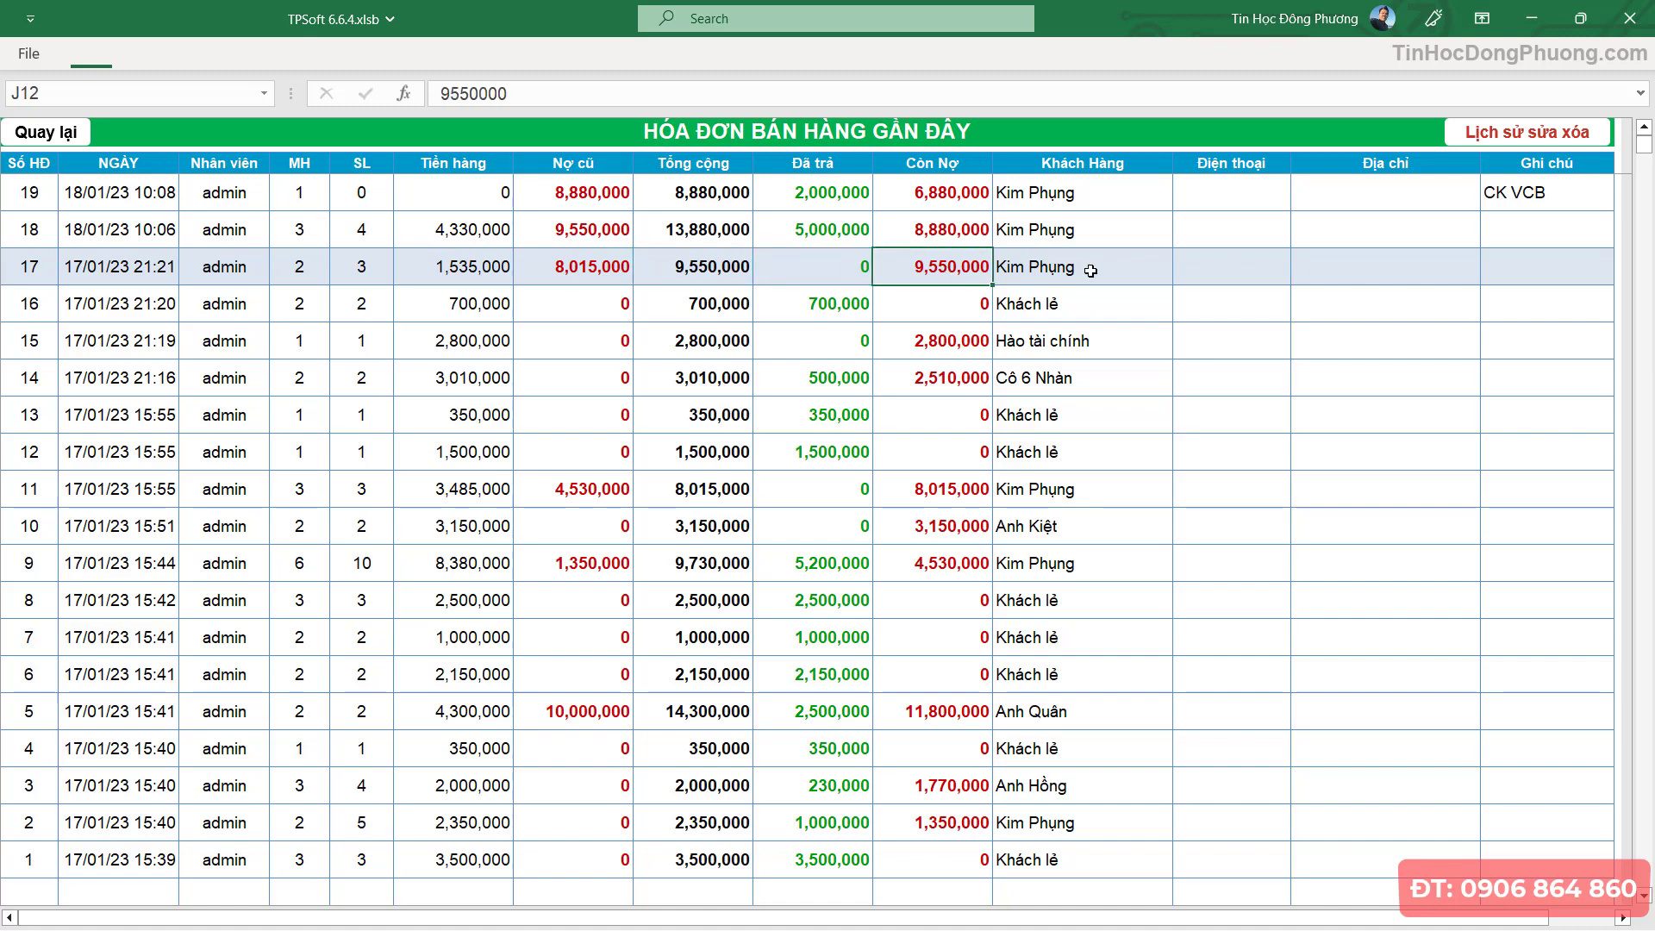
- Check the customers of invoices 17 and 16, then open invoice 18 and select GB-001
click(1091, 271)
click(1053, 297)
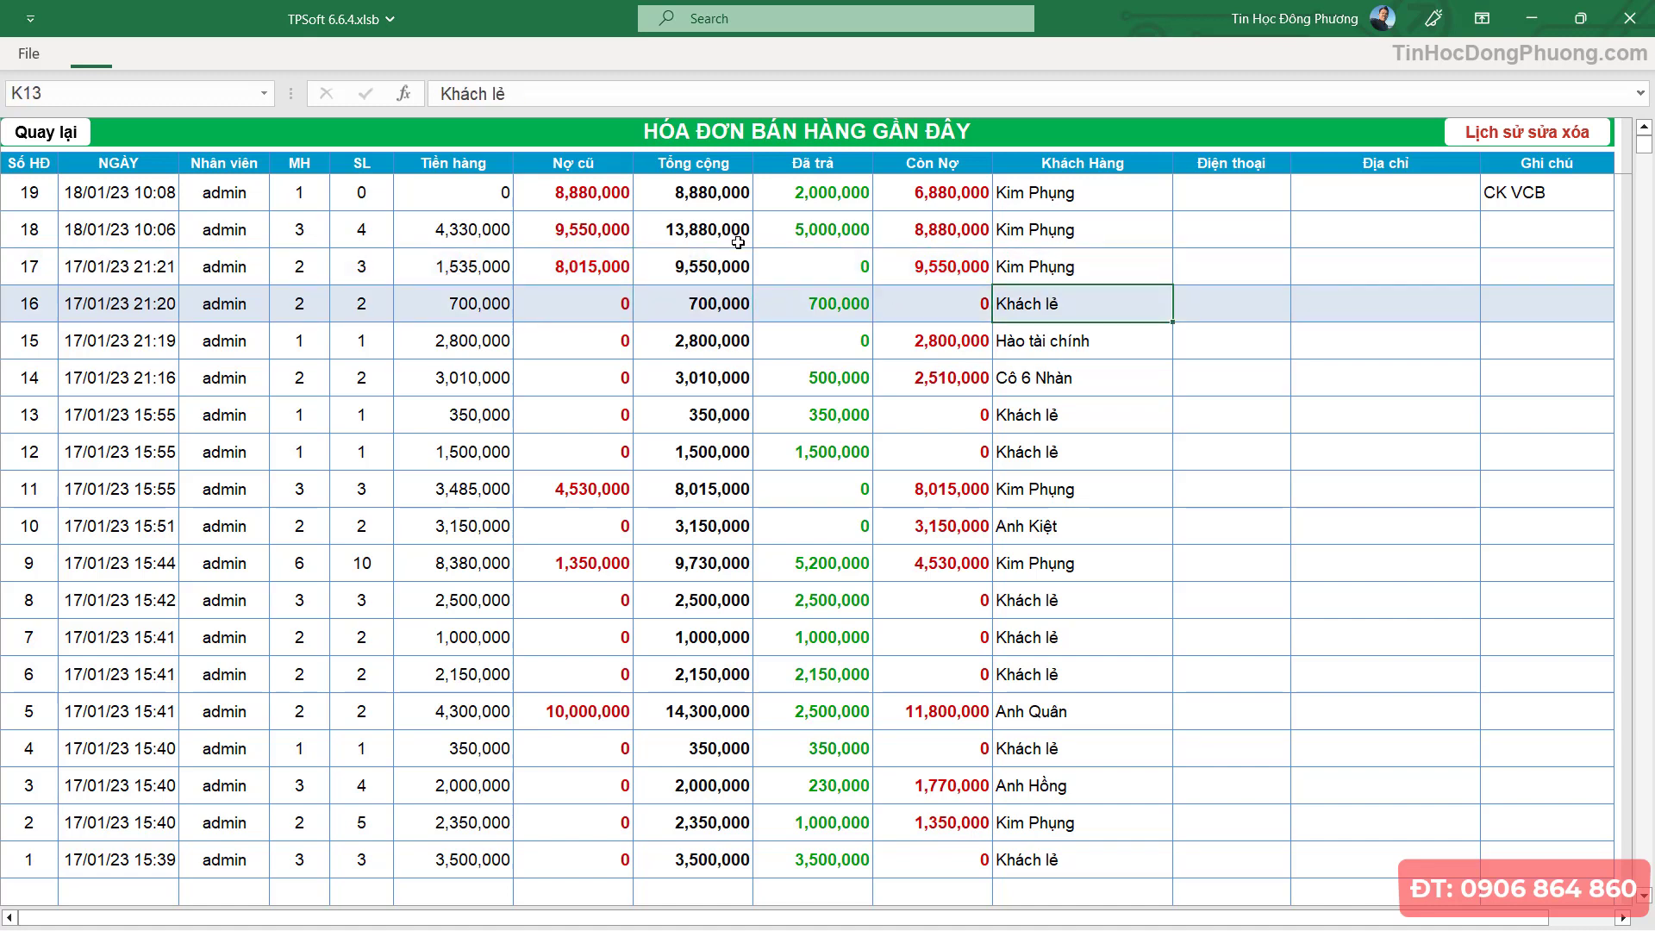
double_click(724, 231)
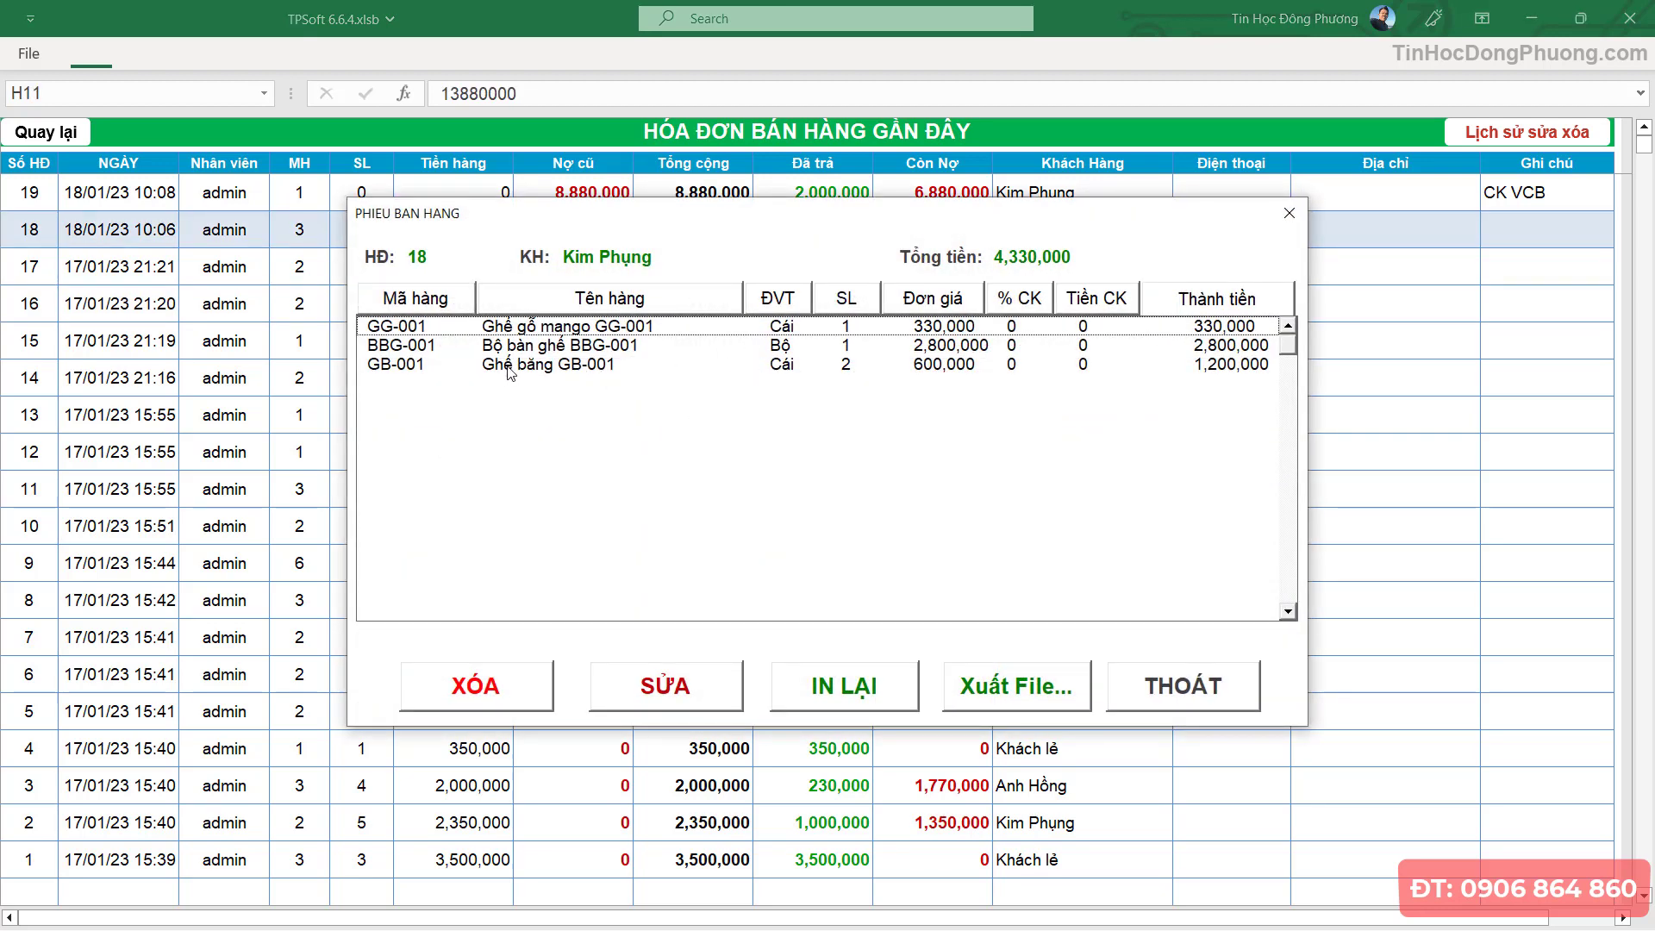
click(511, 366)
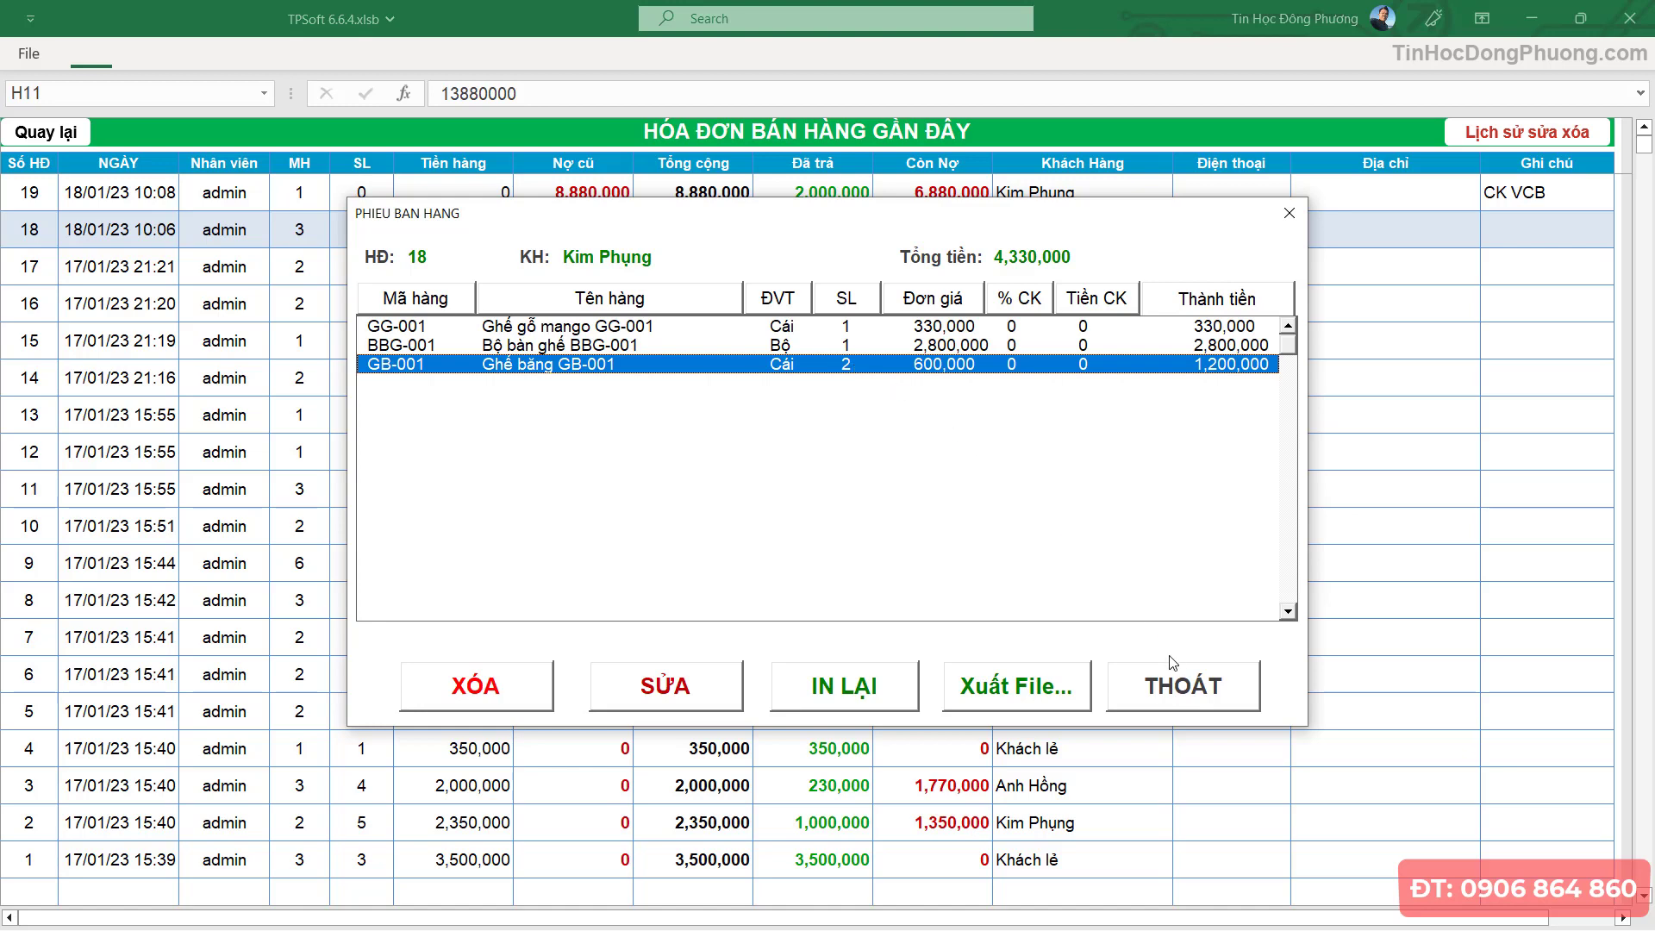
- Return to the sales sheet and choose the customer for new invoice 20
click(1190, 689)
click(57, 144)
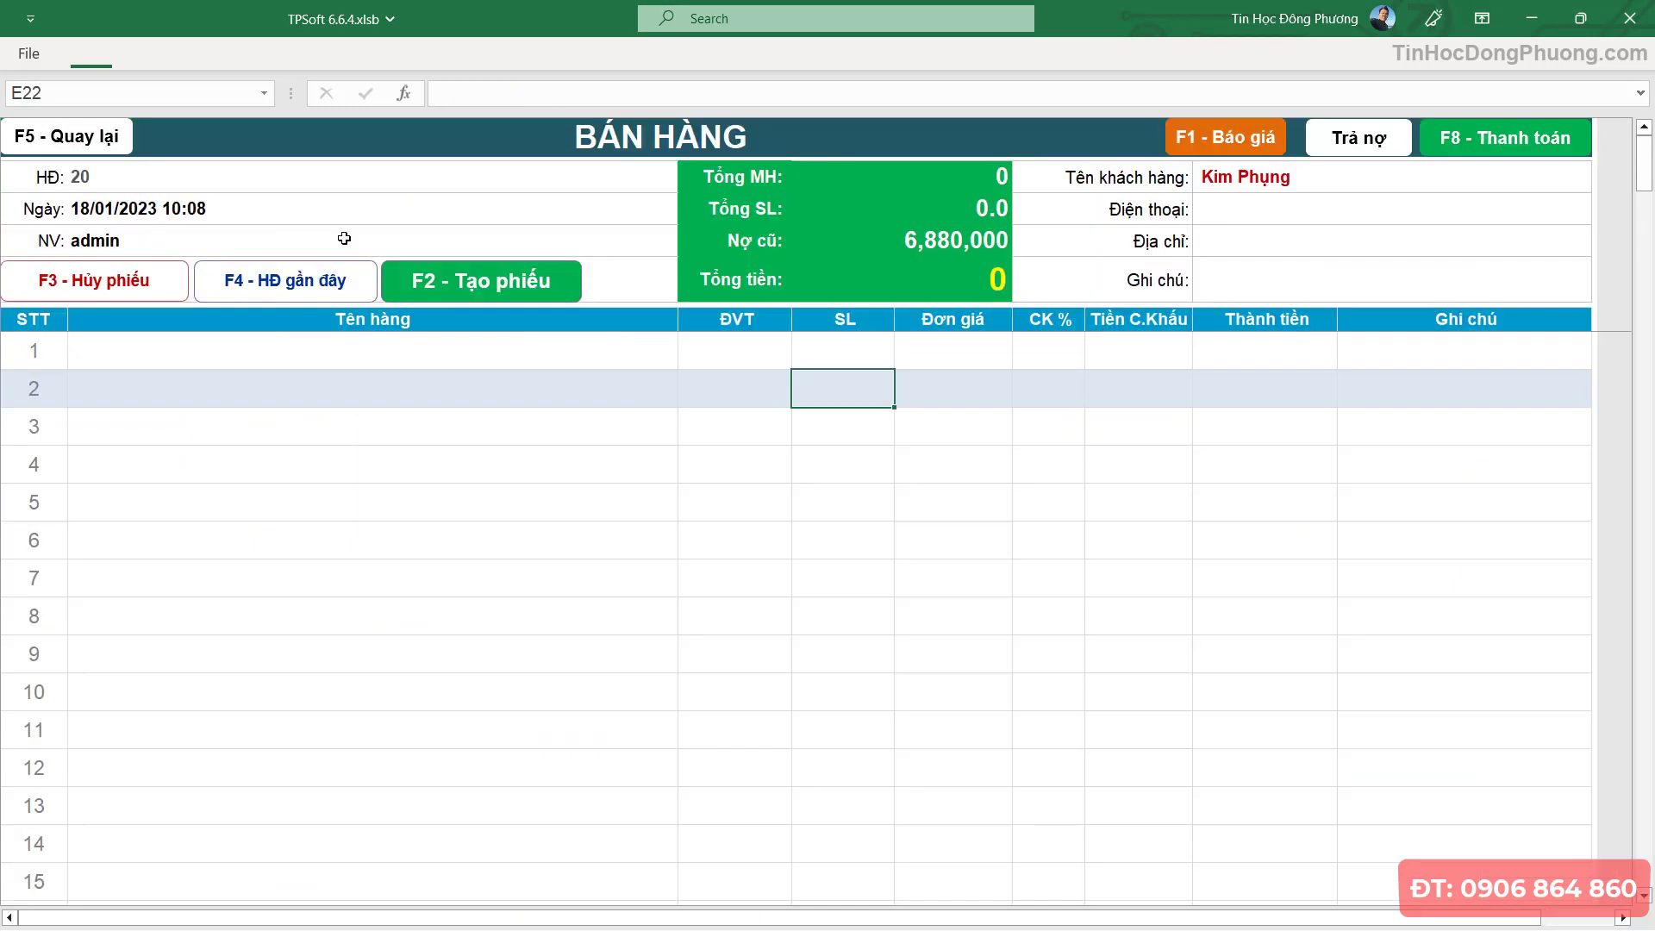
click(757, 423)
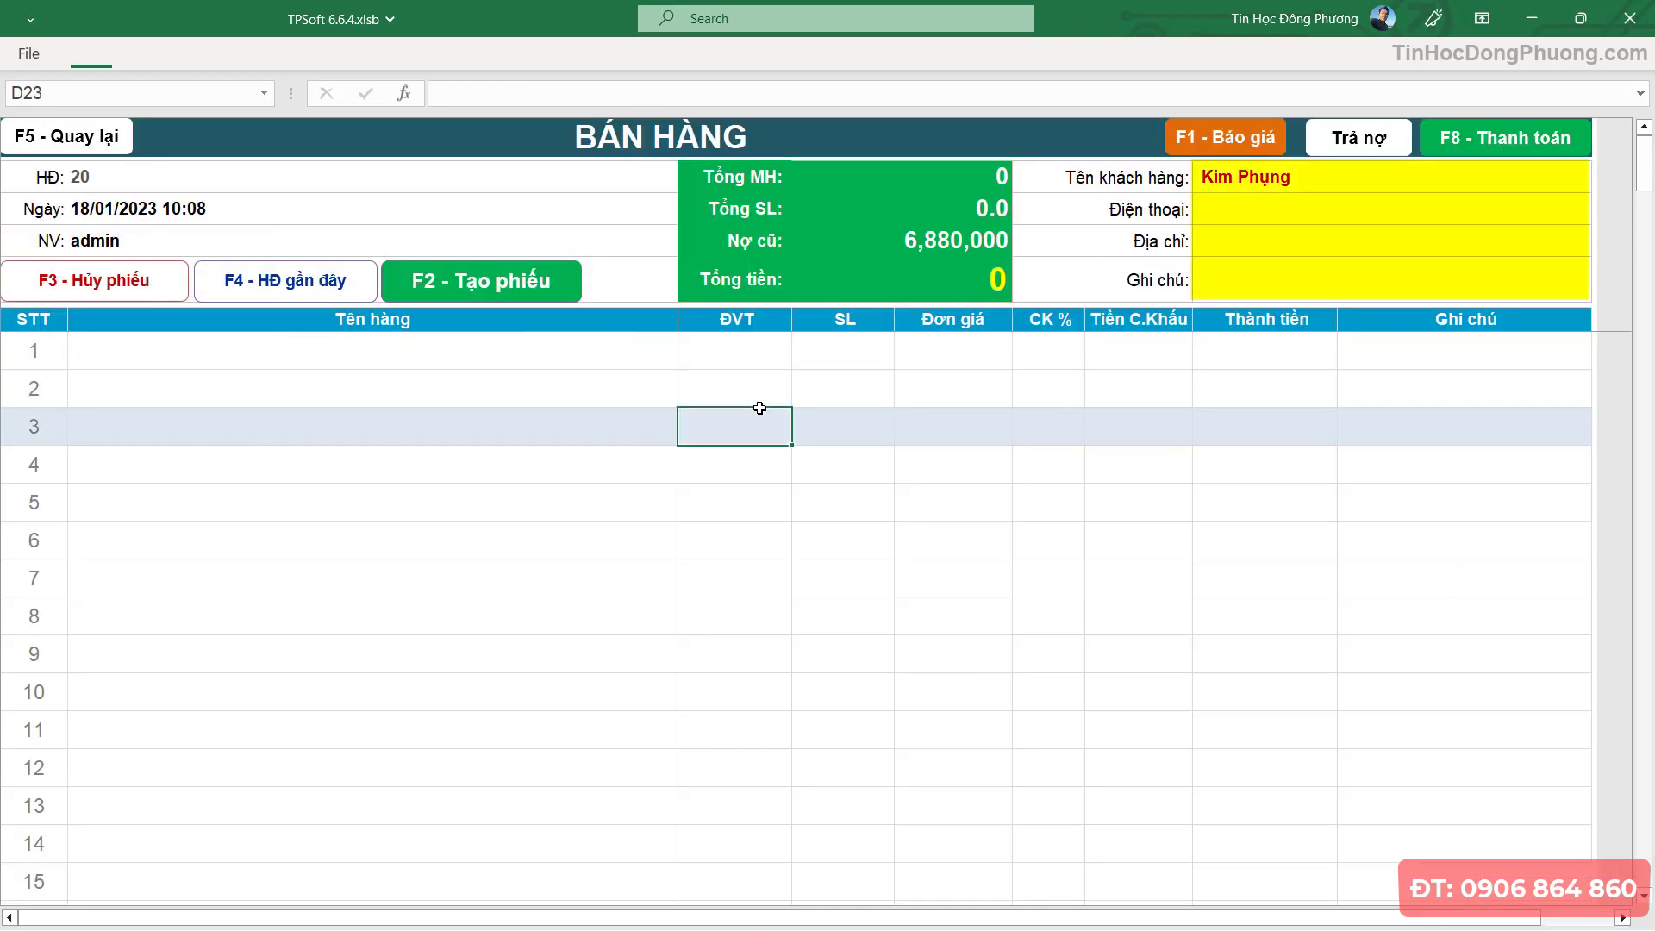
click(1303, 209)
double_click(707, 343)
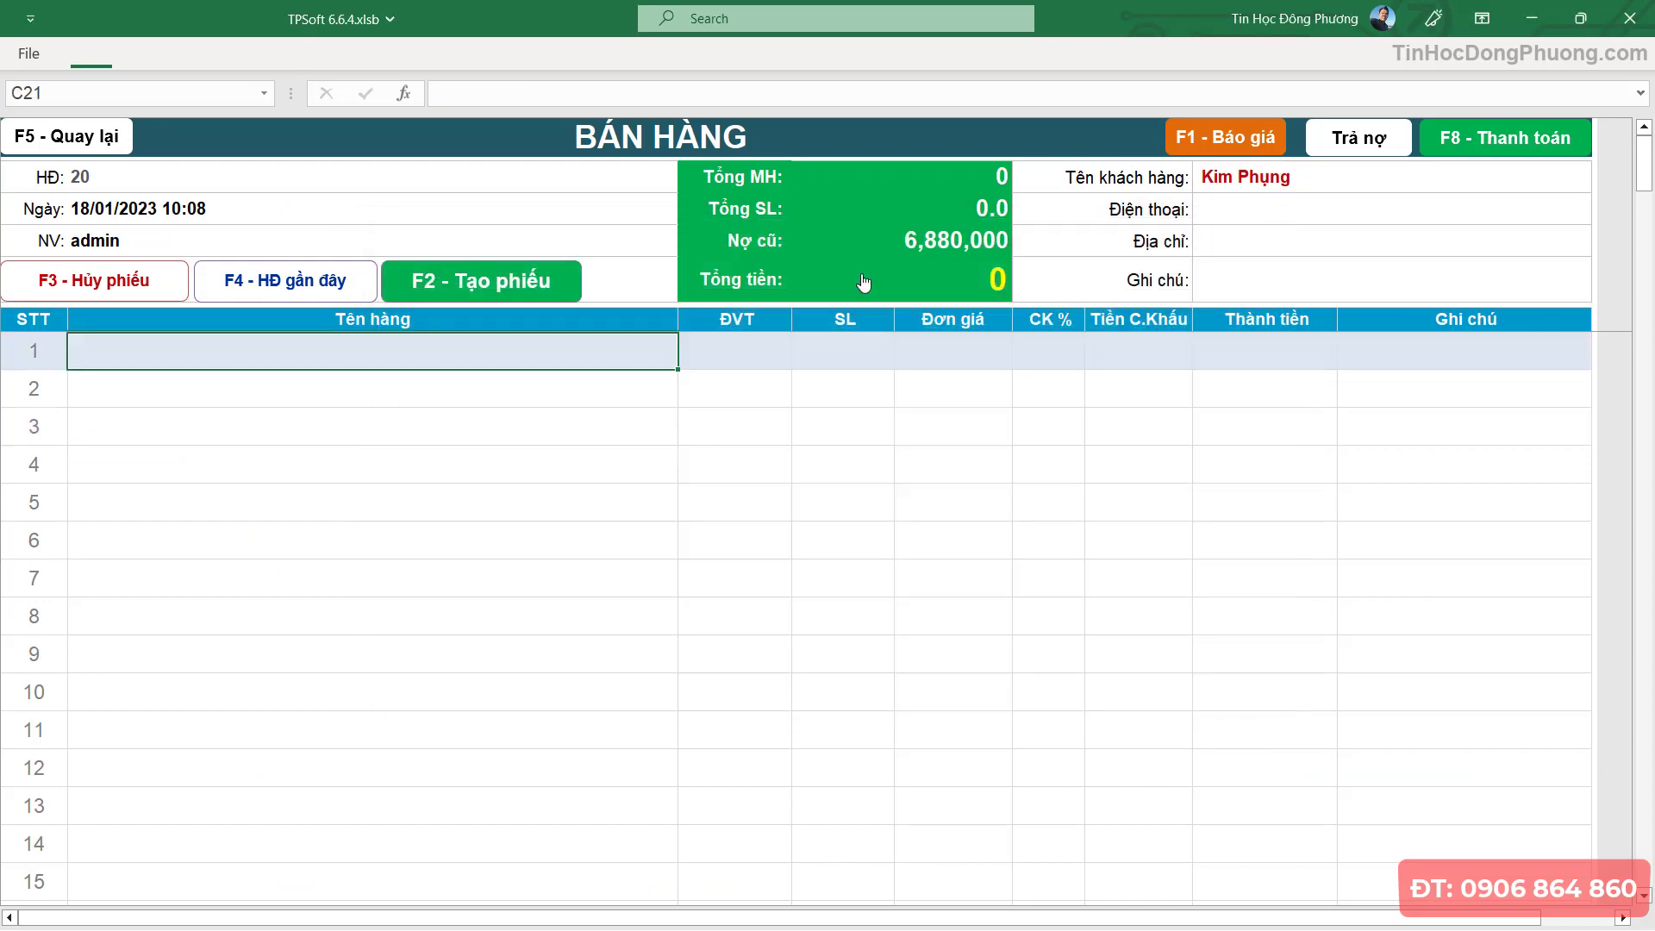
- Add Ghế băng GB-001 as a return line, quantity -1 at 600,000
click(499, 286)
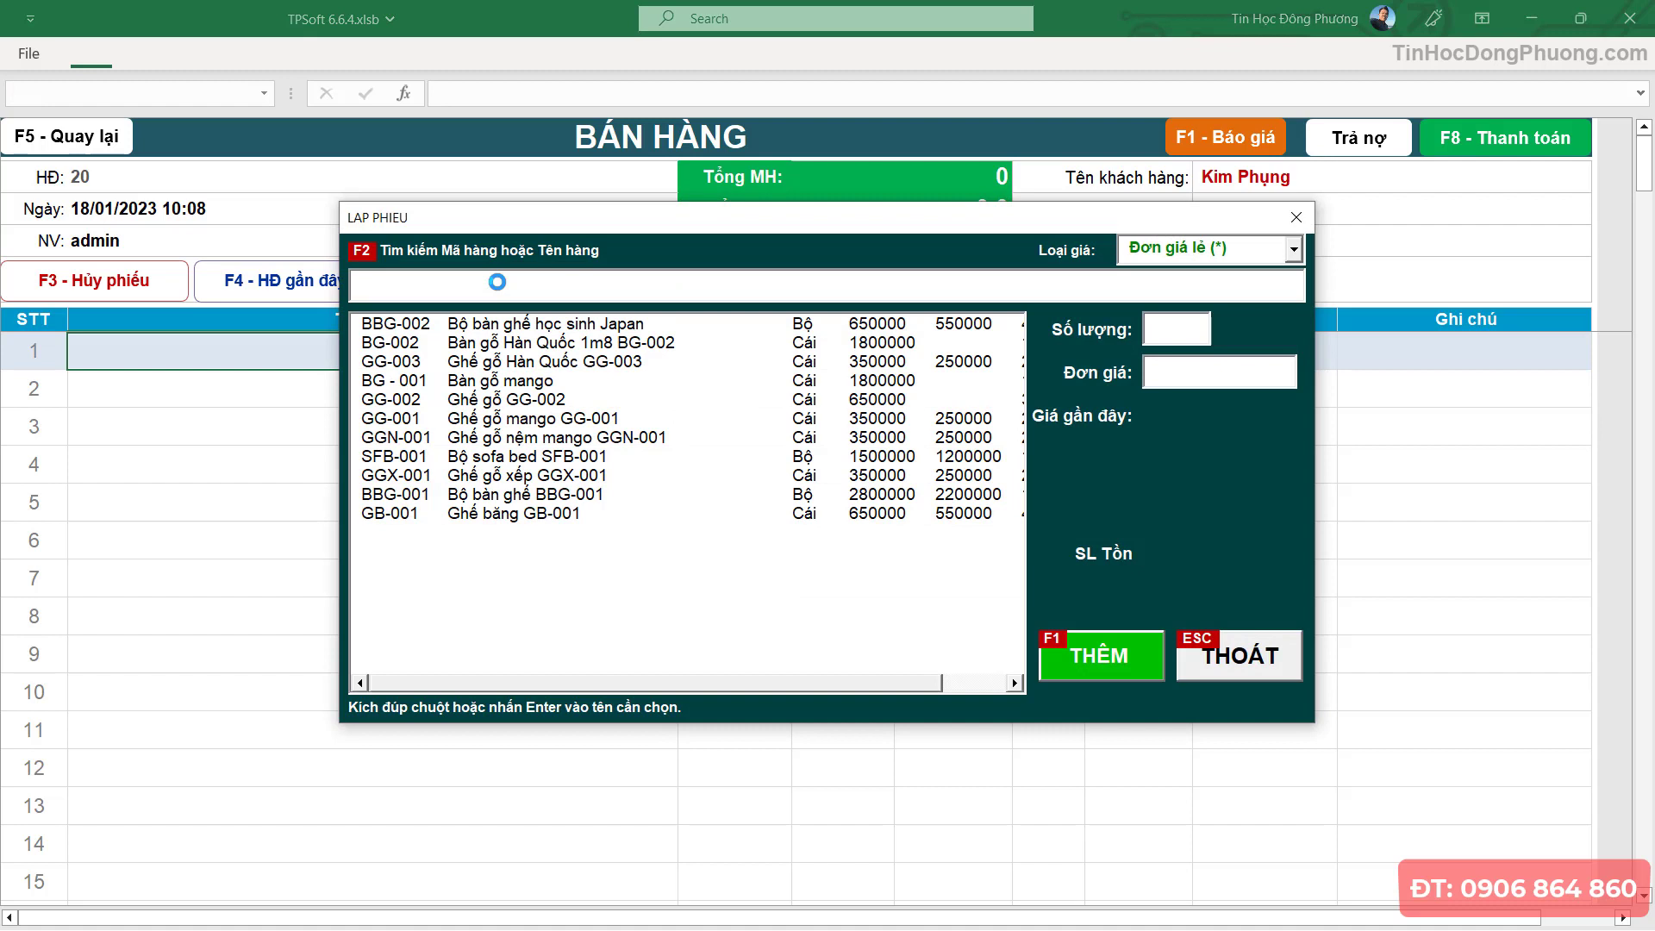
text(gb-)
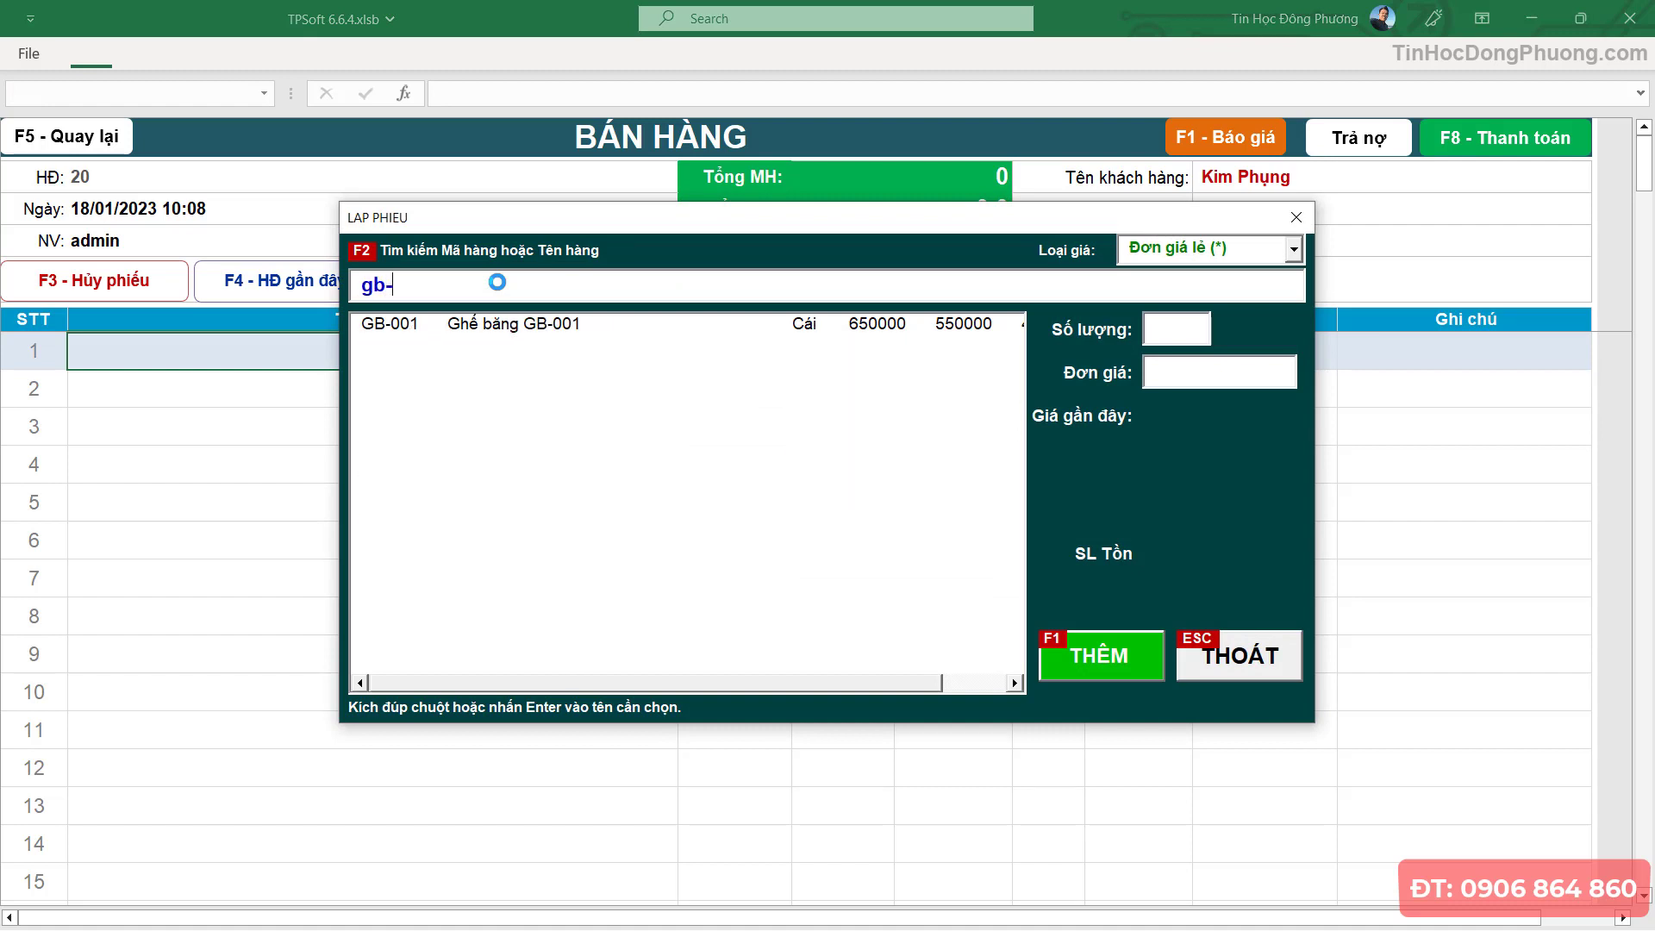
text(001)
double_click(520, 328)
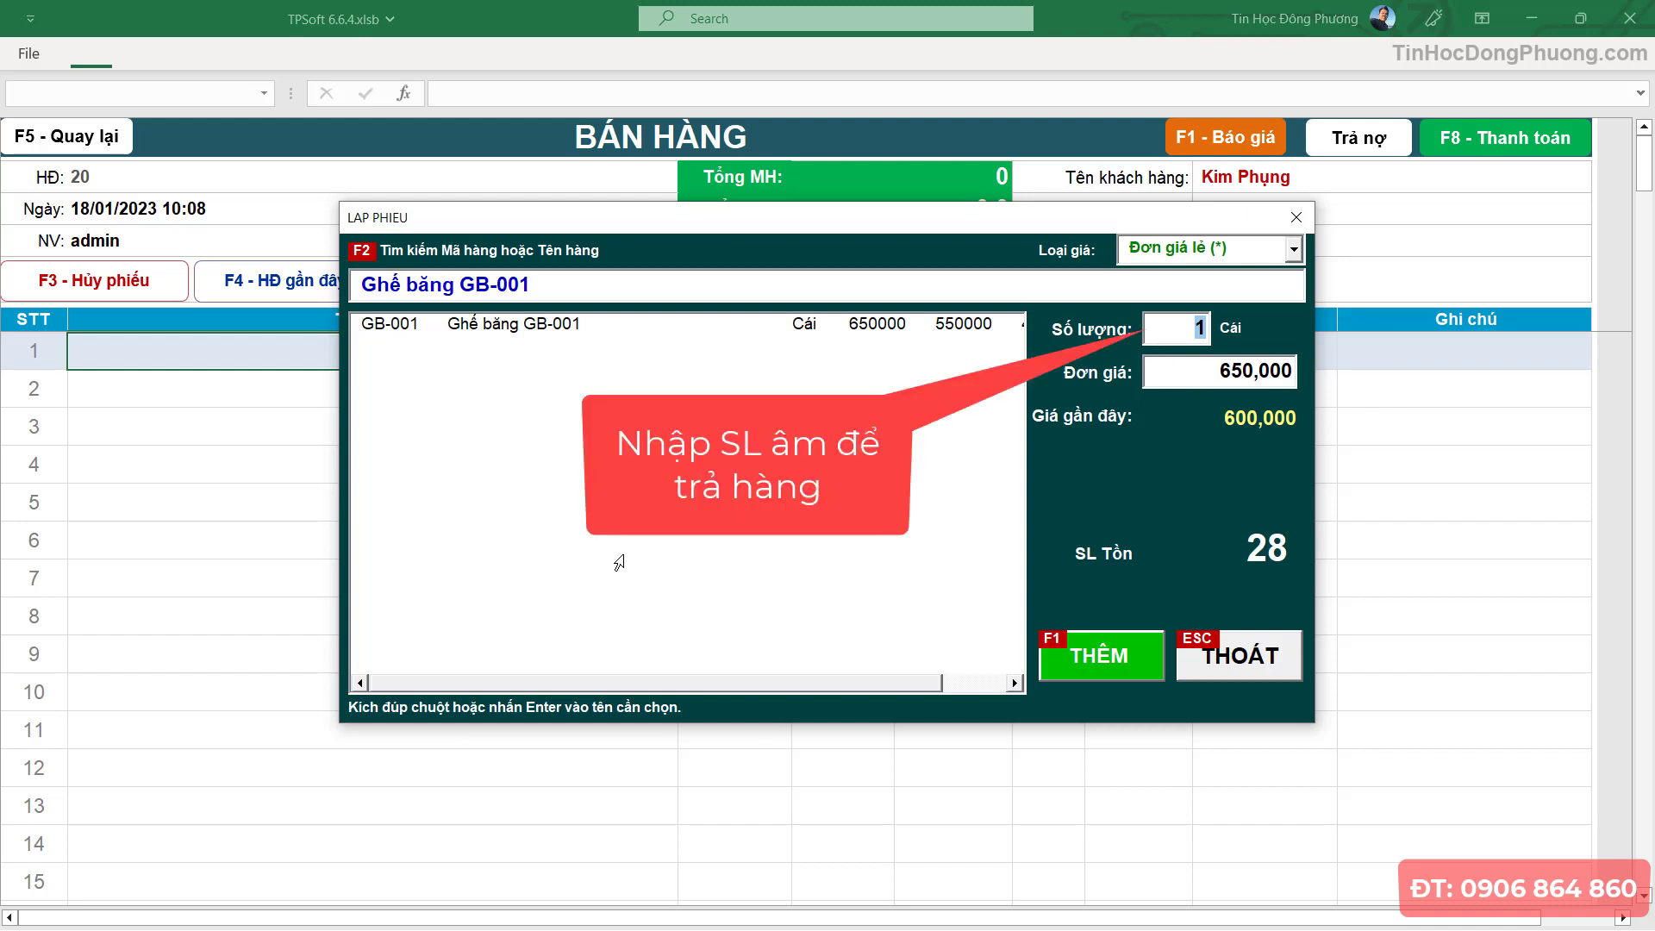
text(-1)
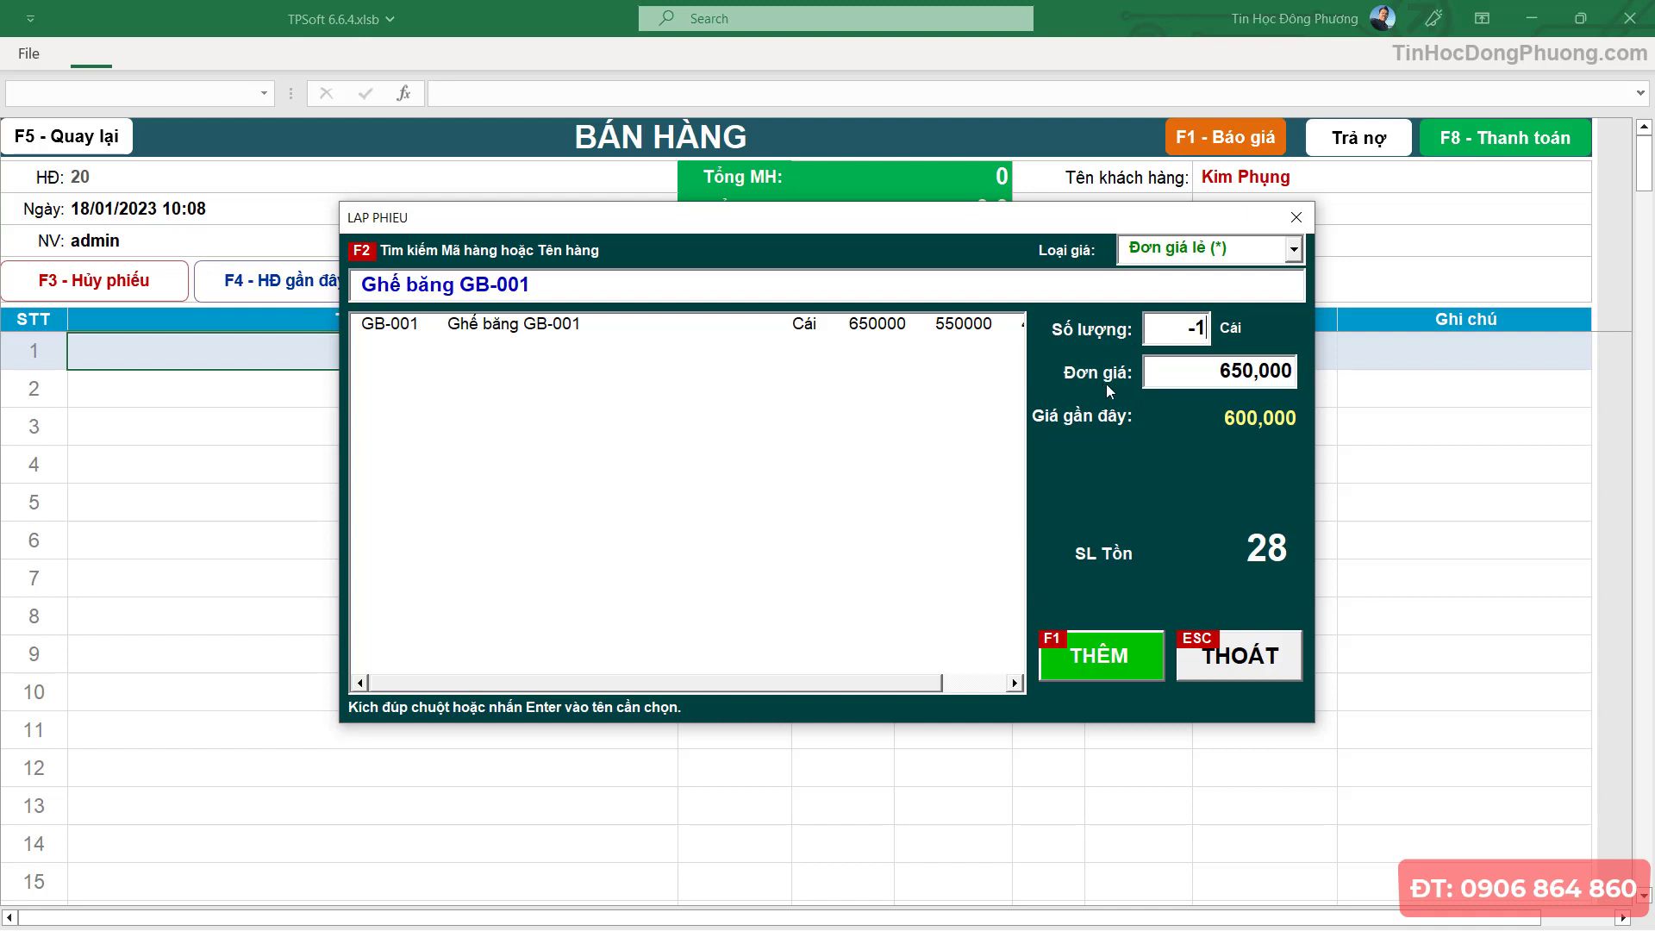
key(Return)
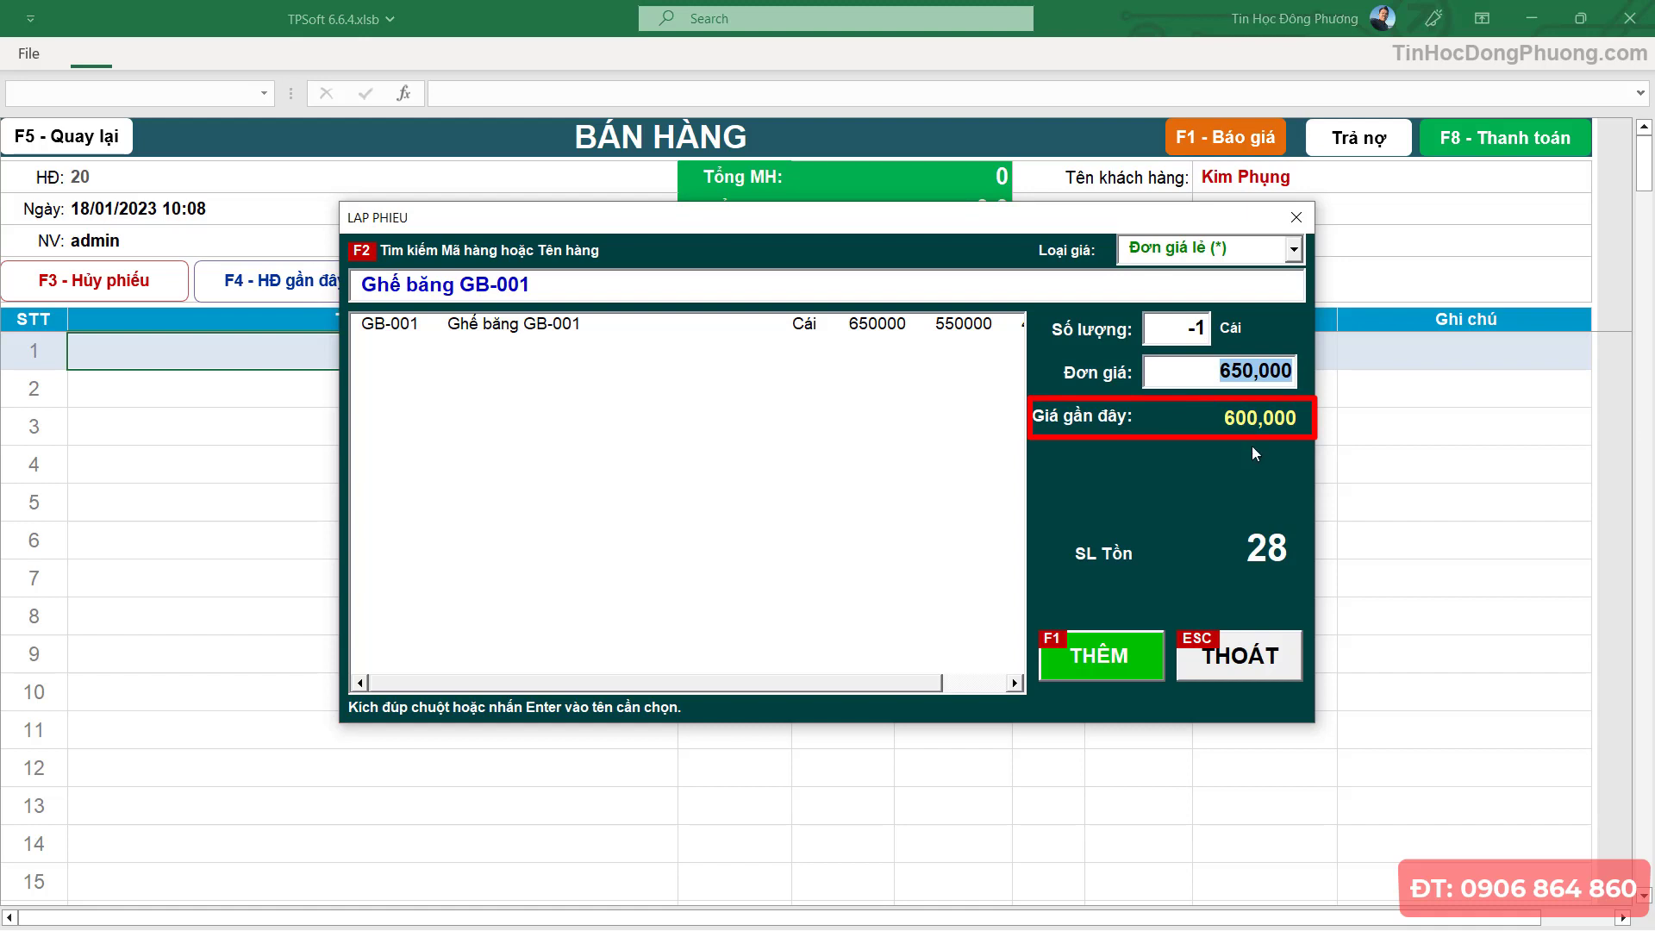
text(600000)
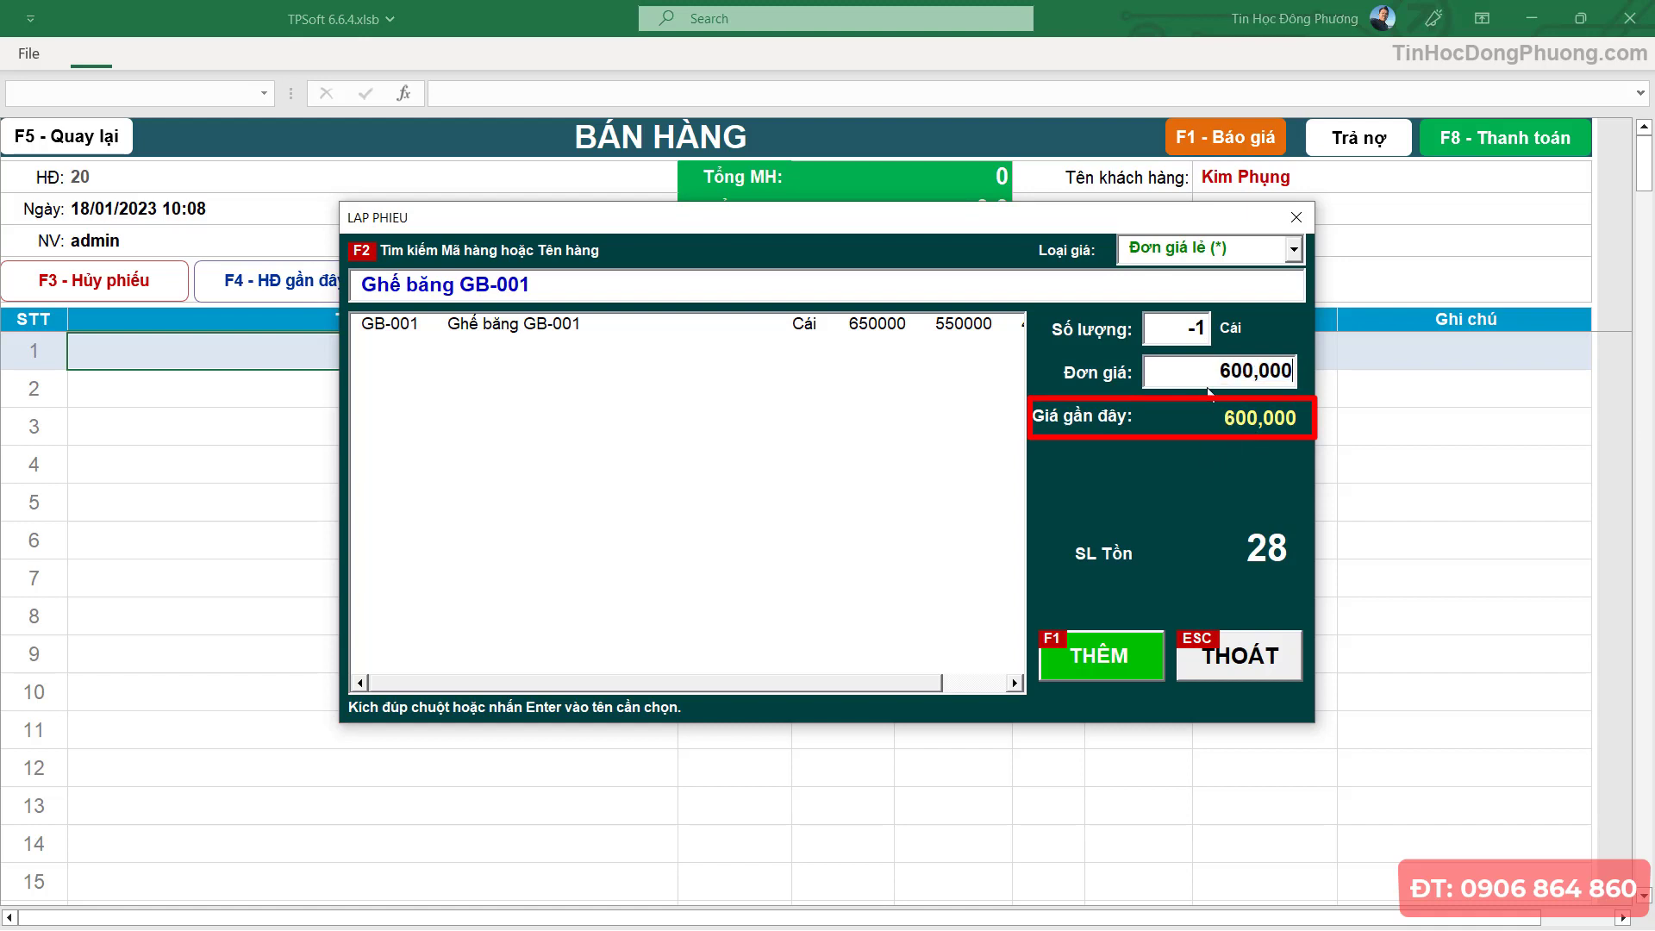
key(Return)
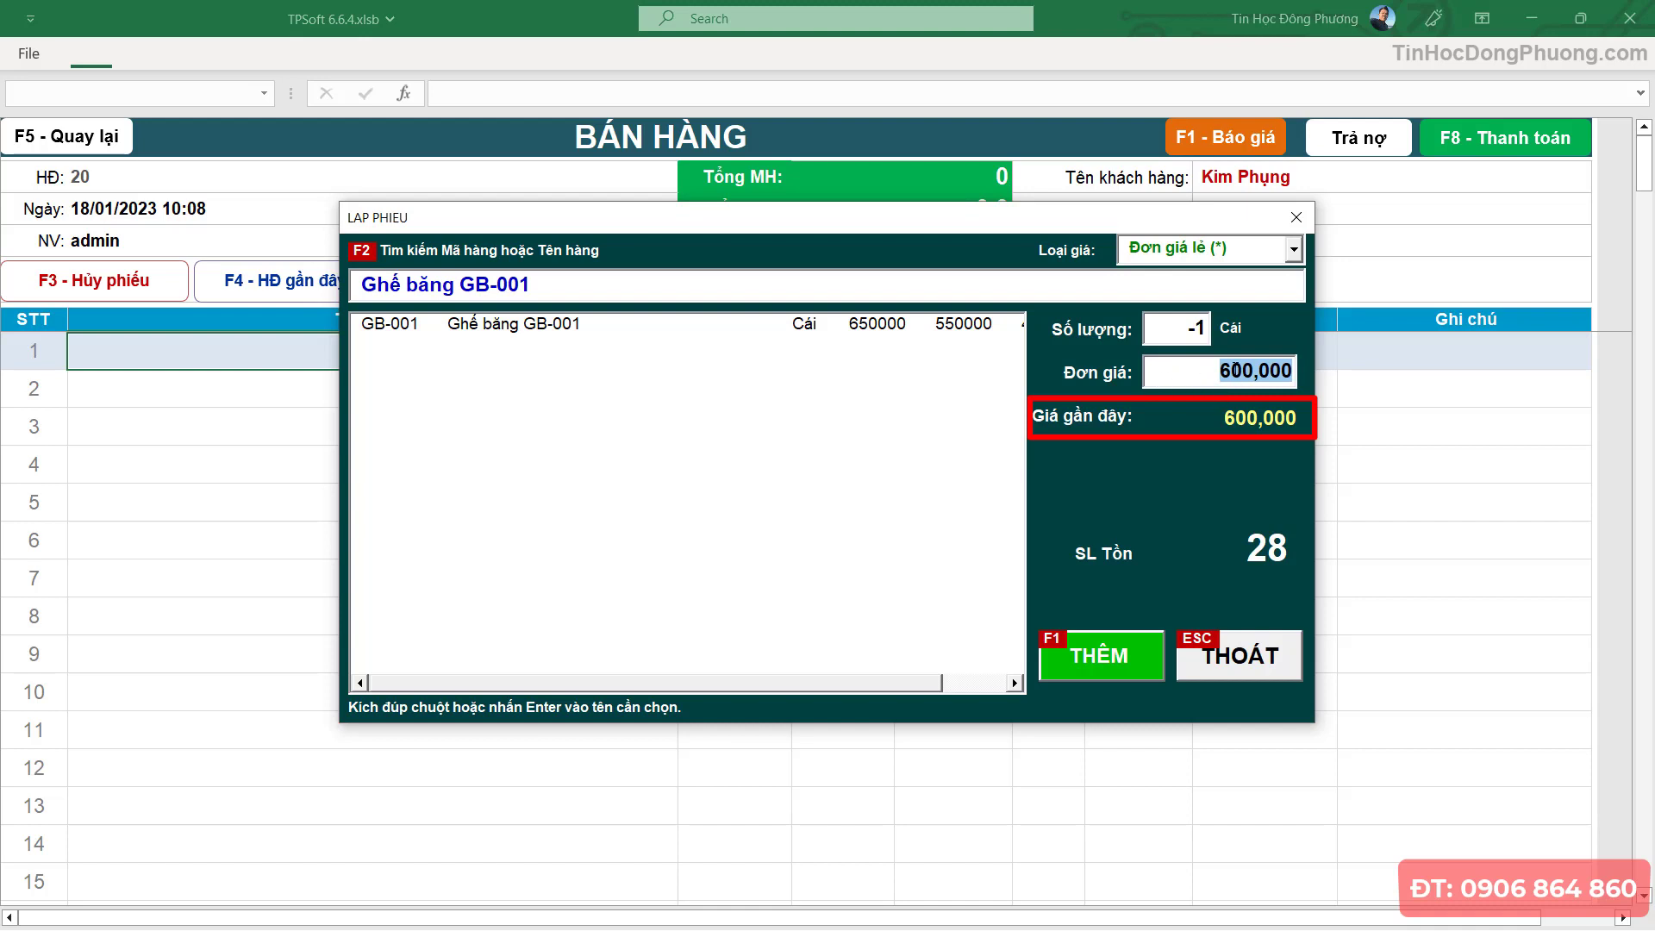
click(1109, 653)
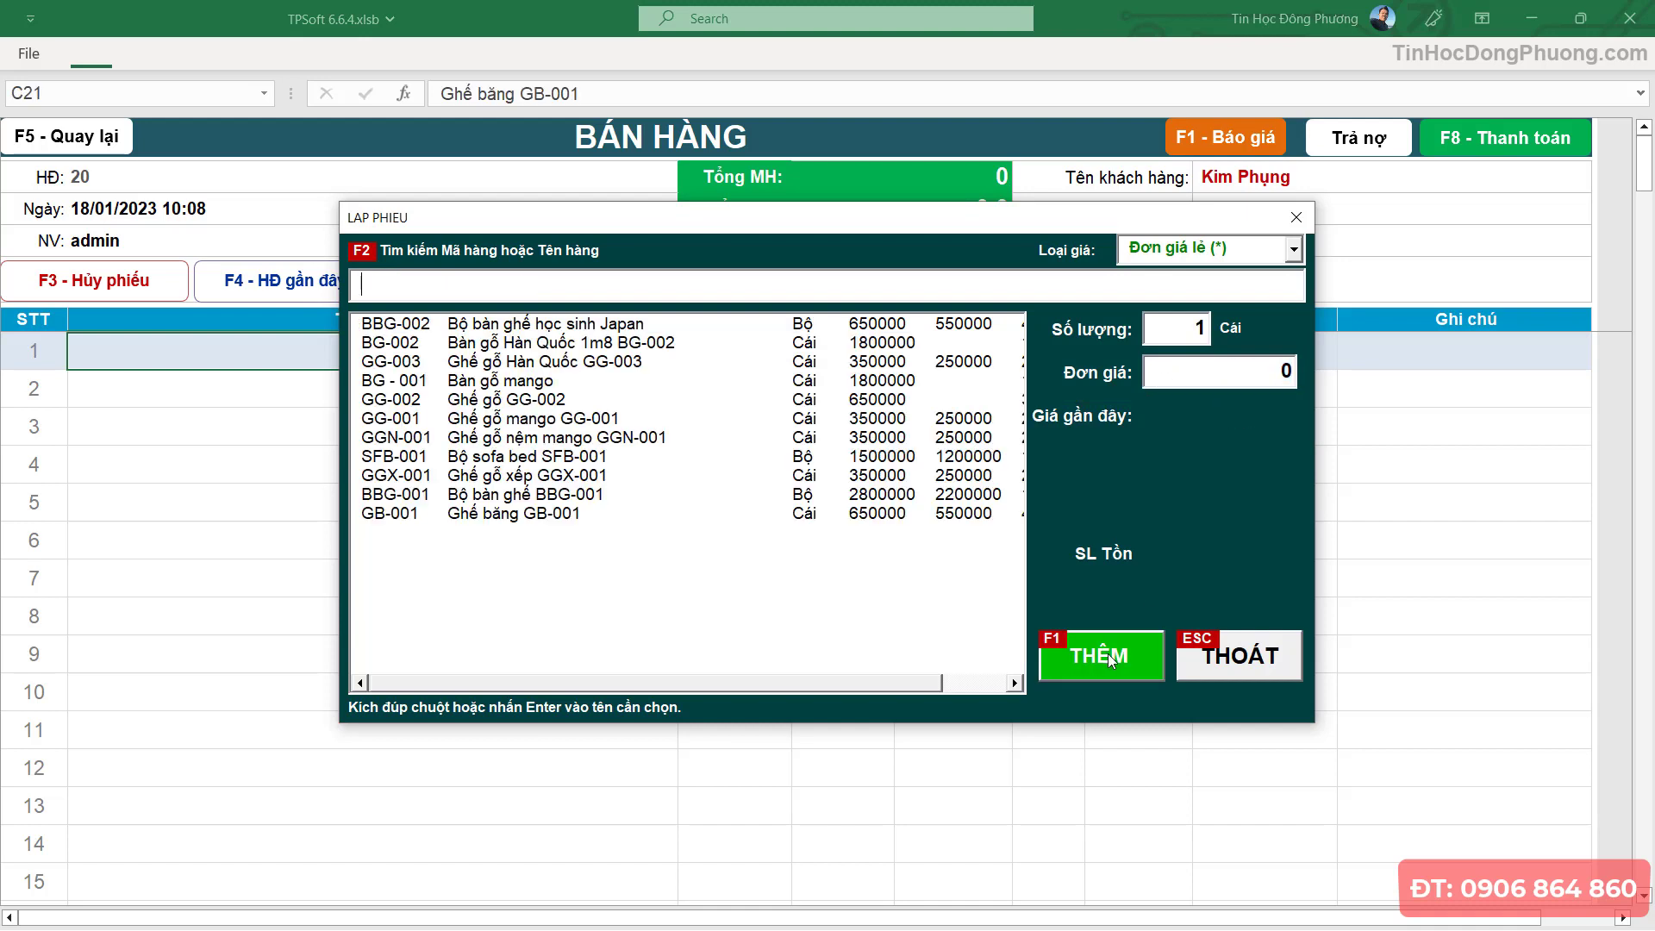
click(1256, 649)
click(864, 358)
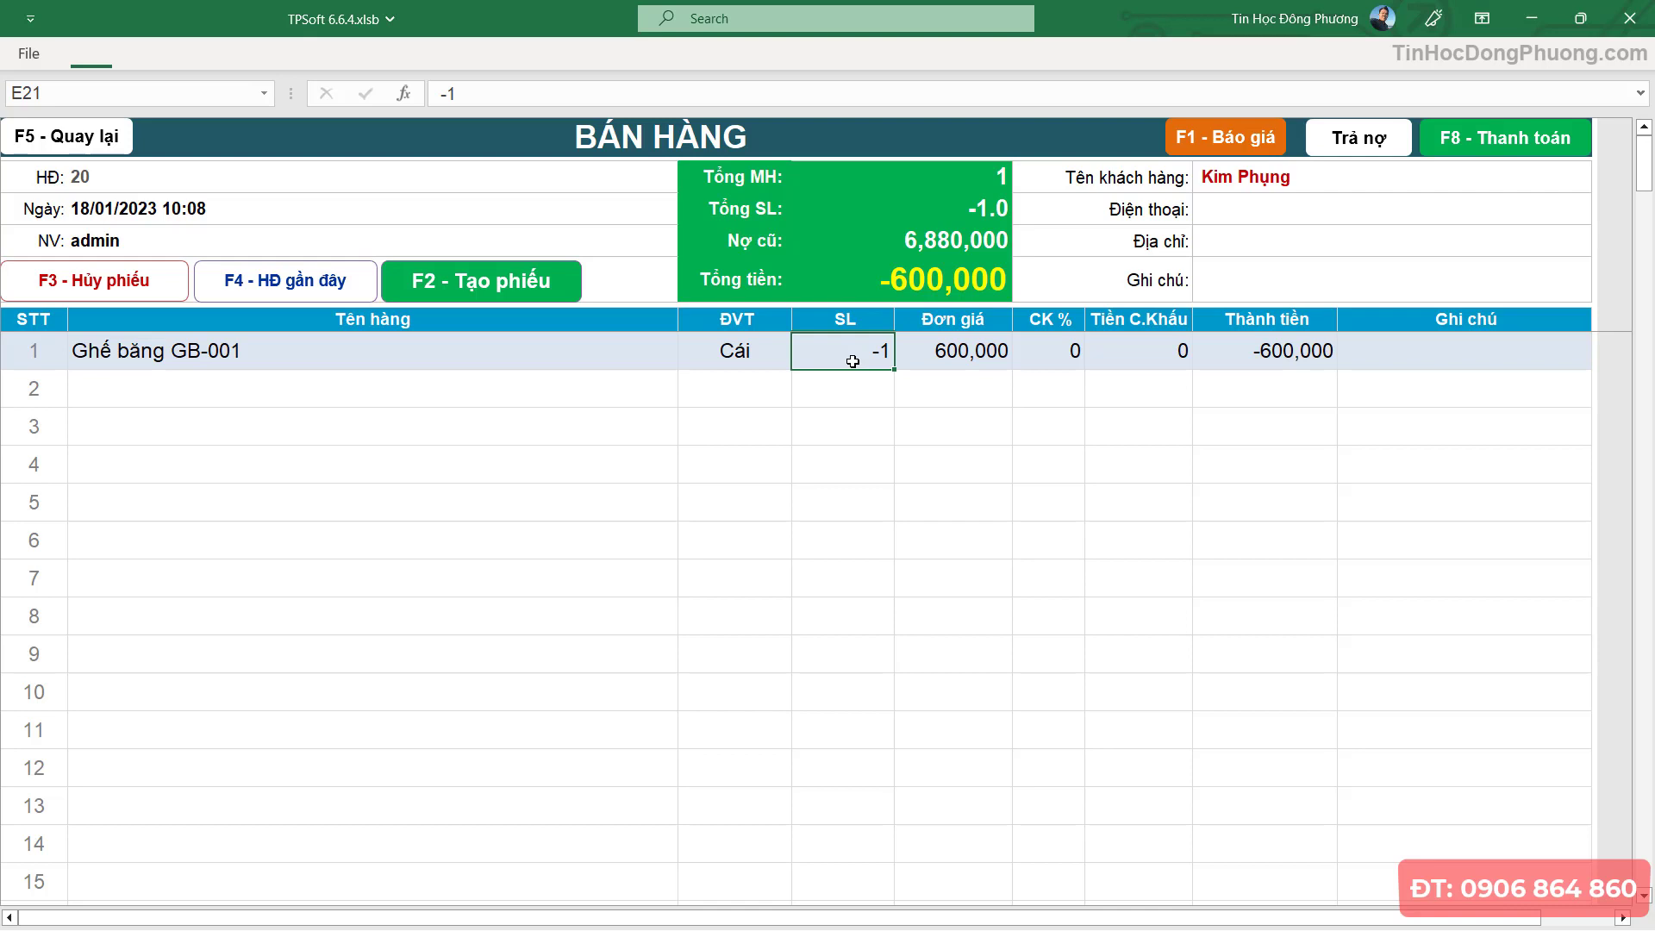
- Review the -600,000 return and 6,280,000 payable, then save invoice 20 without printing
click(1311, 359)
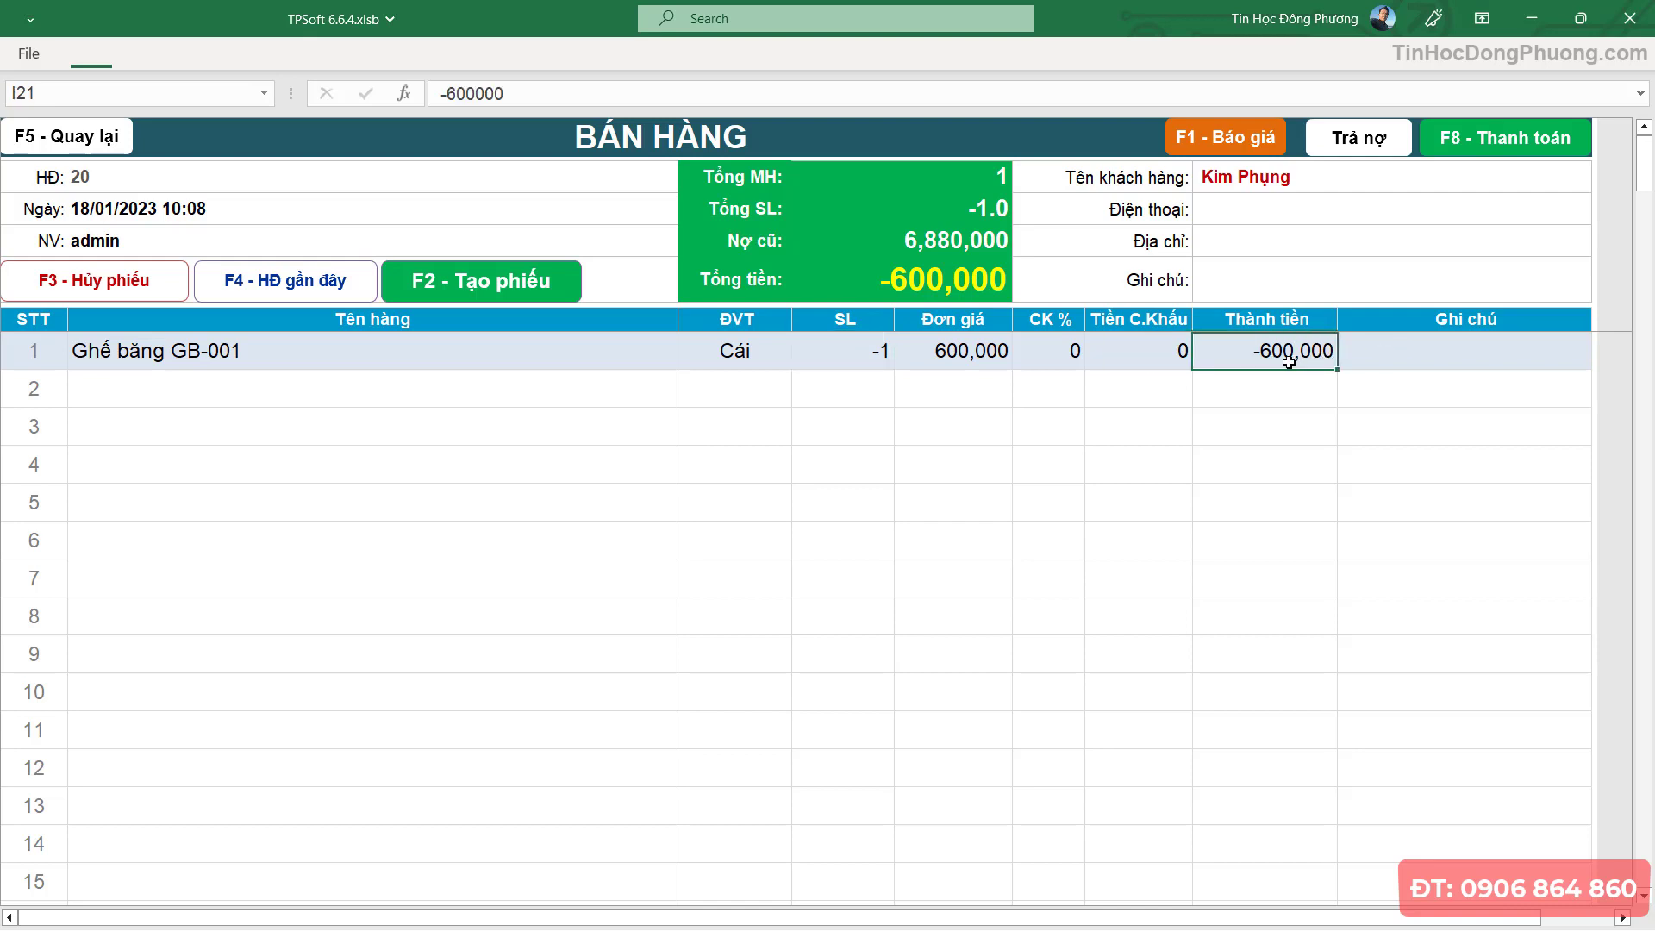
click(1498, 134)
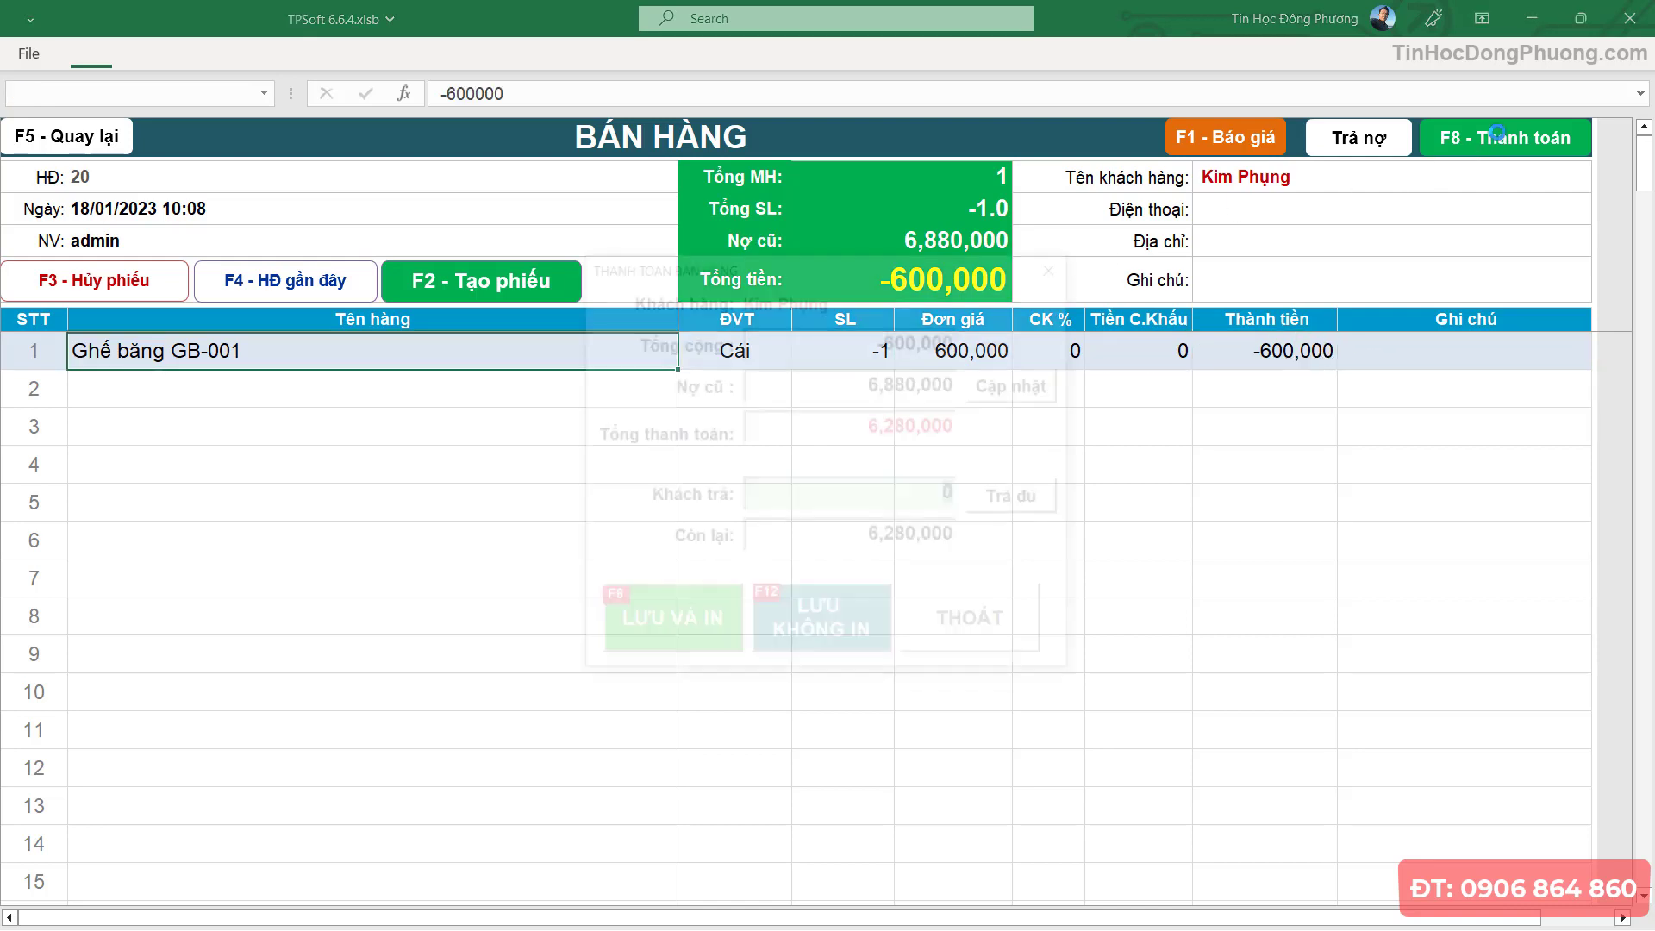
click(803, 394)
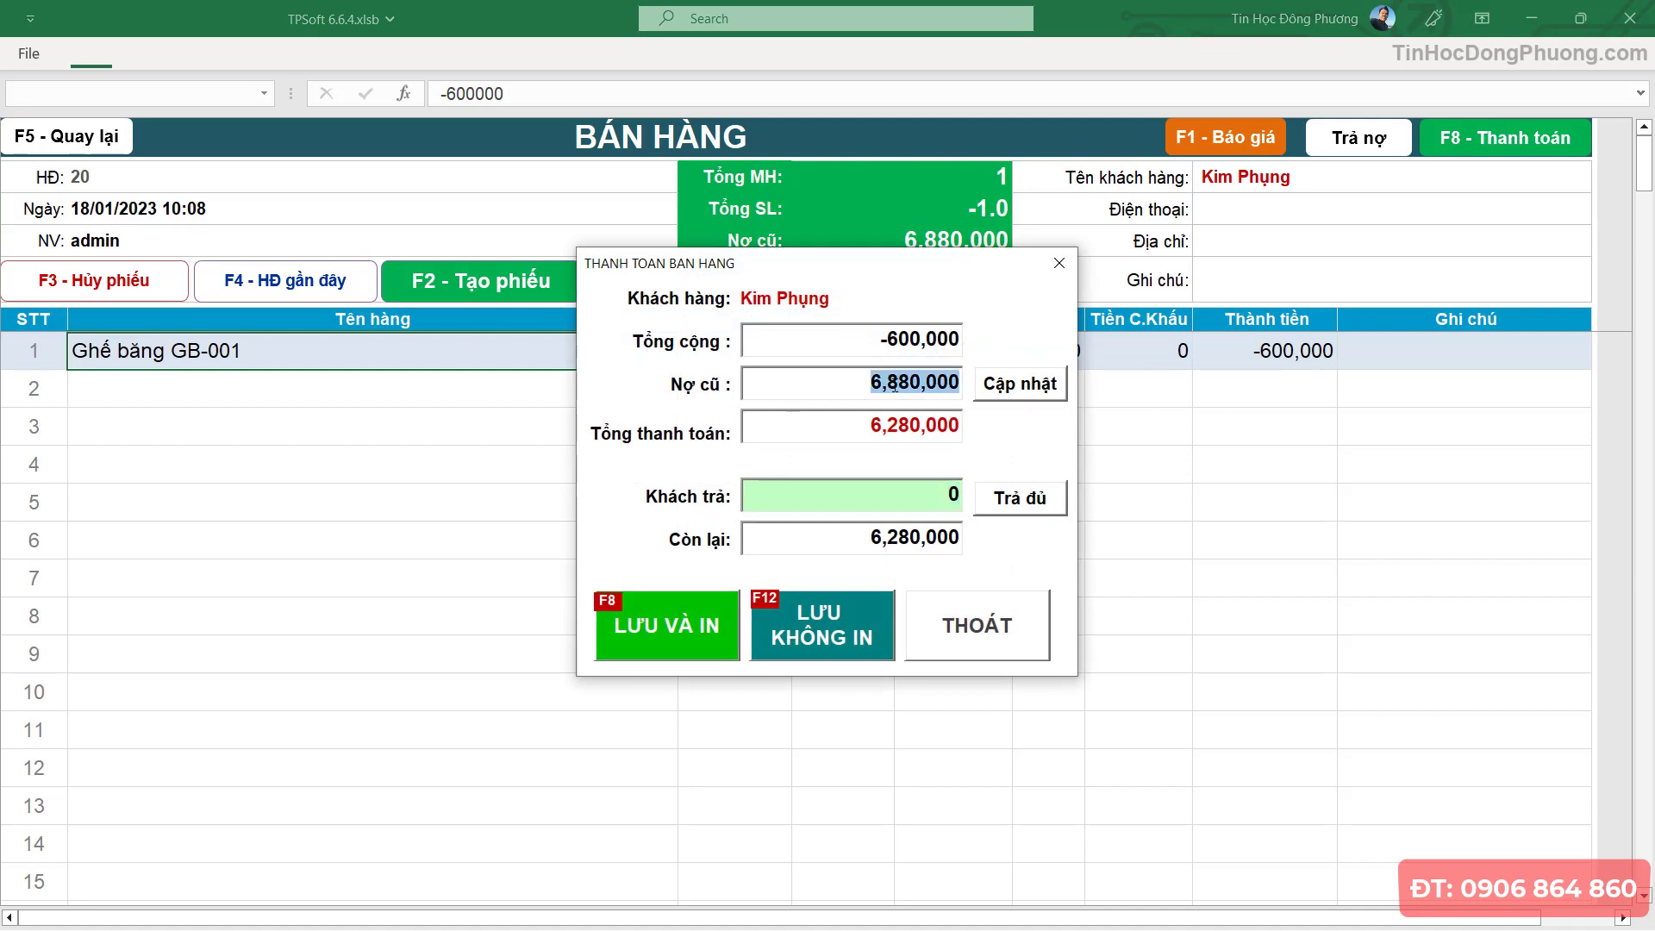
click(859, 350)
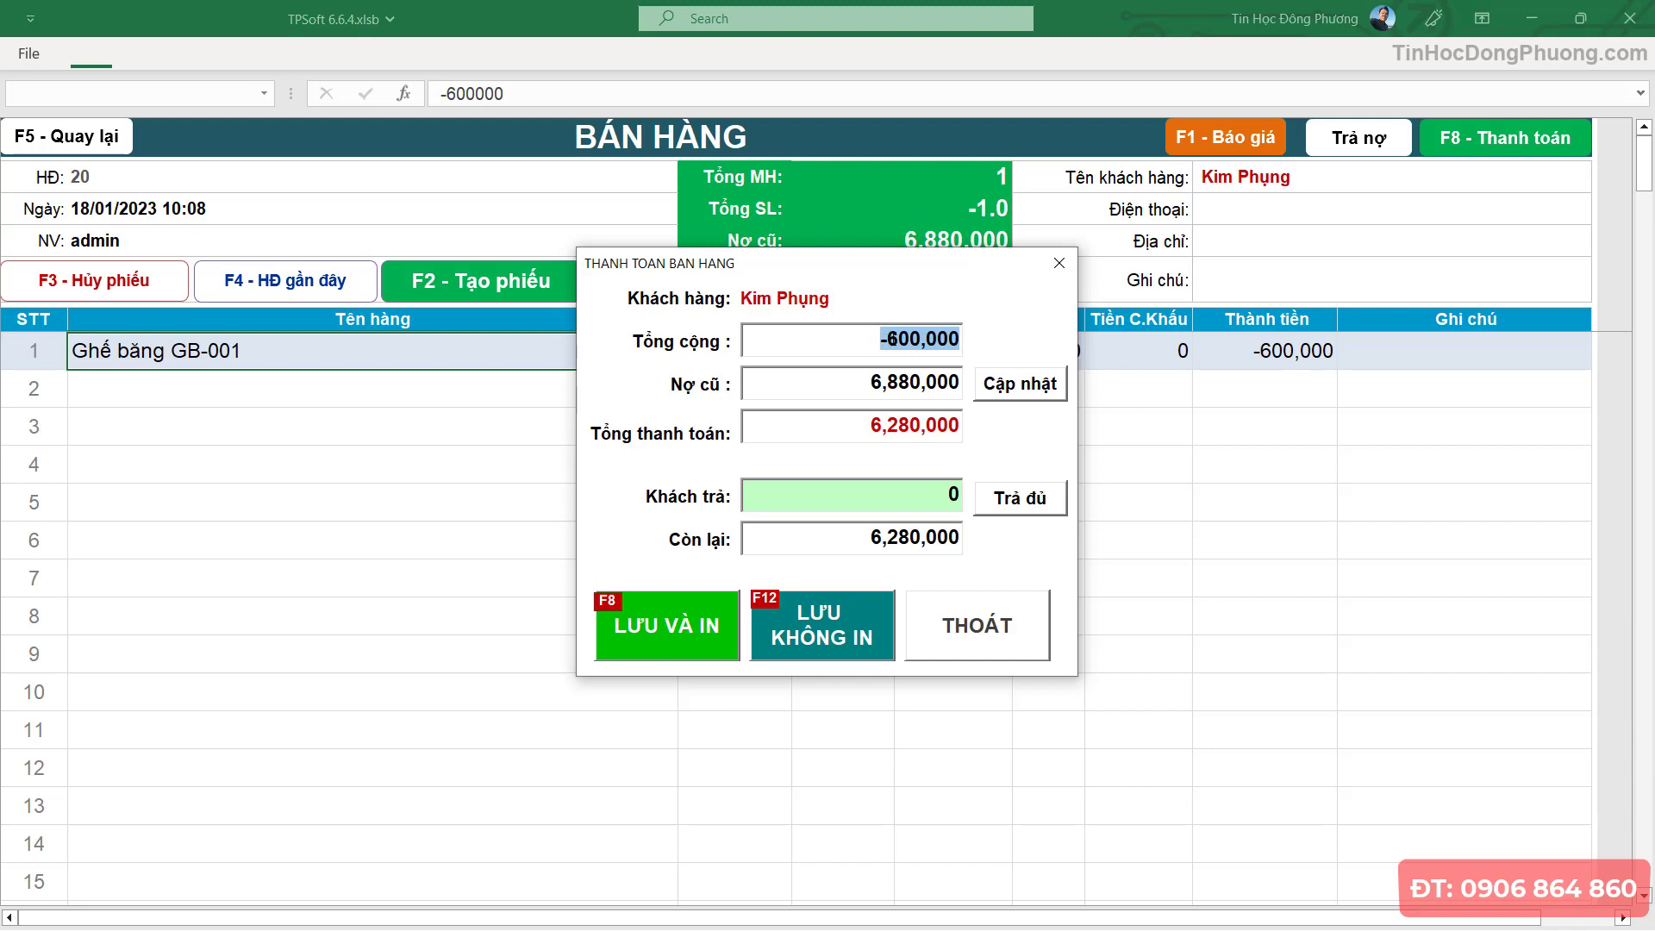
click(803, 439)
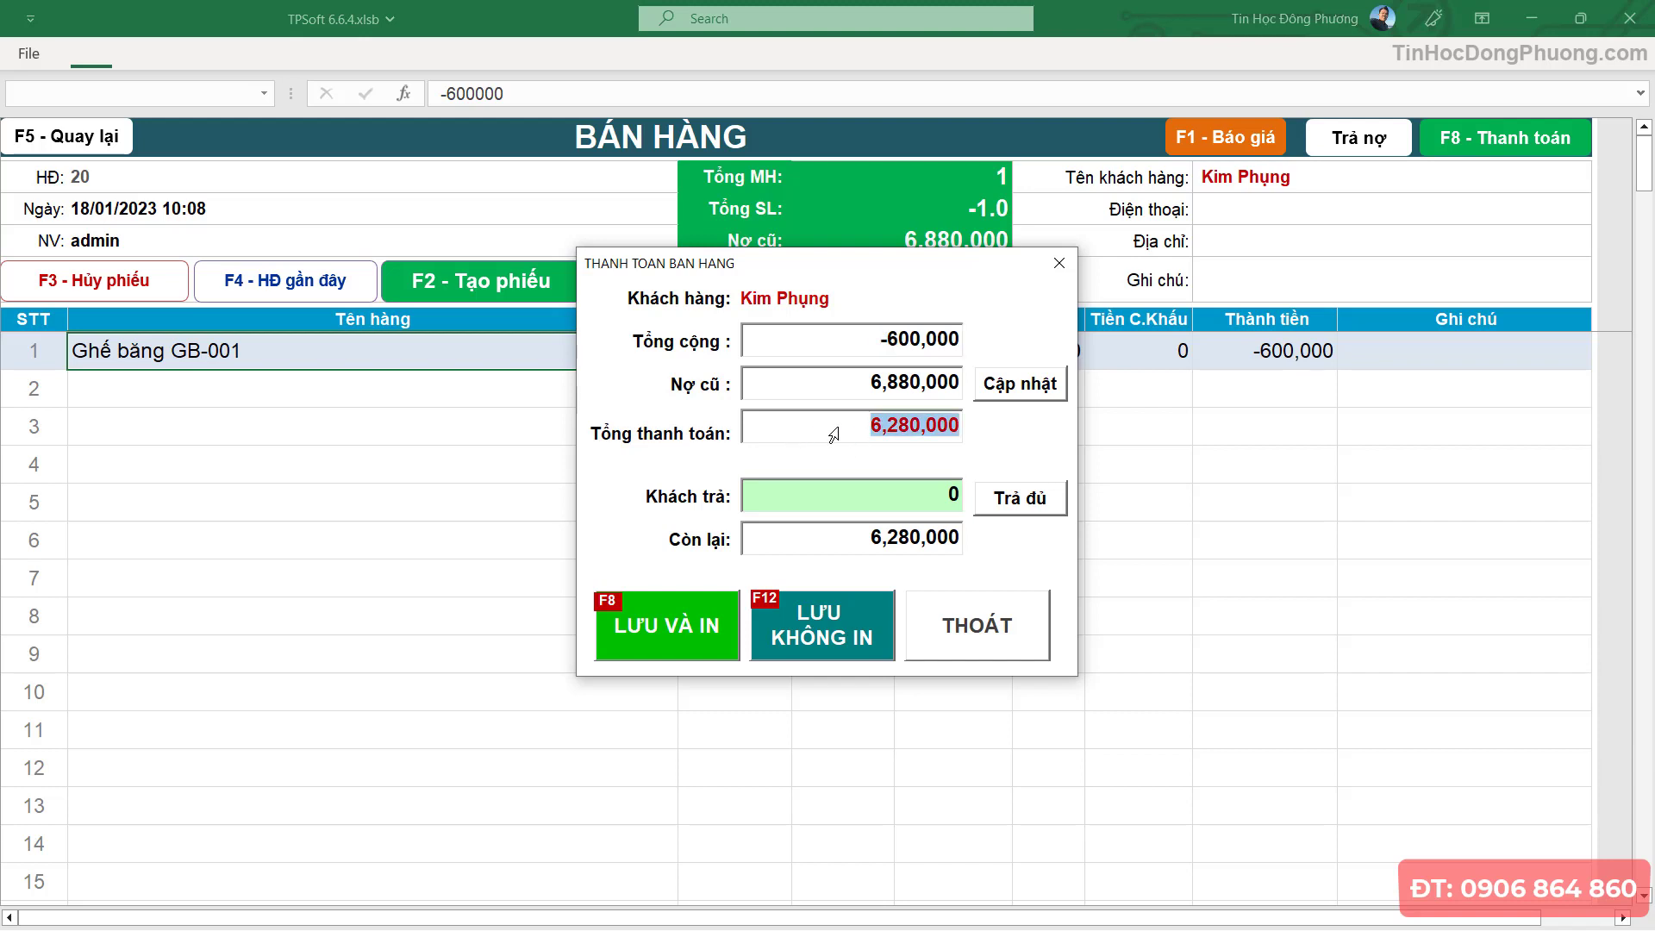
click(845, 618)
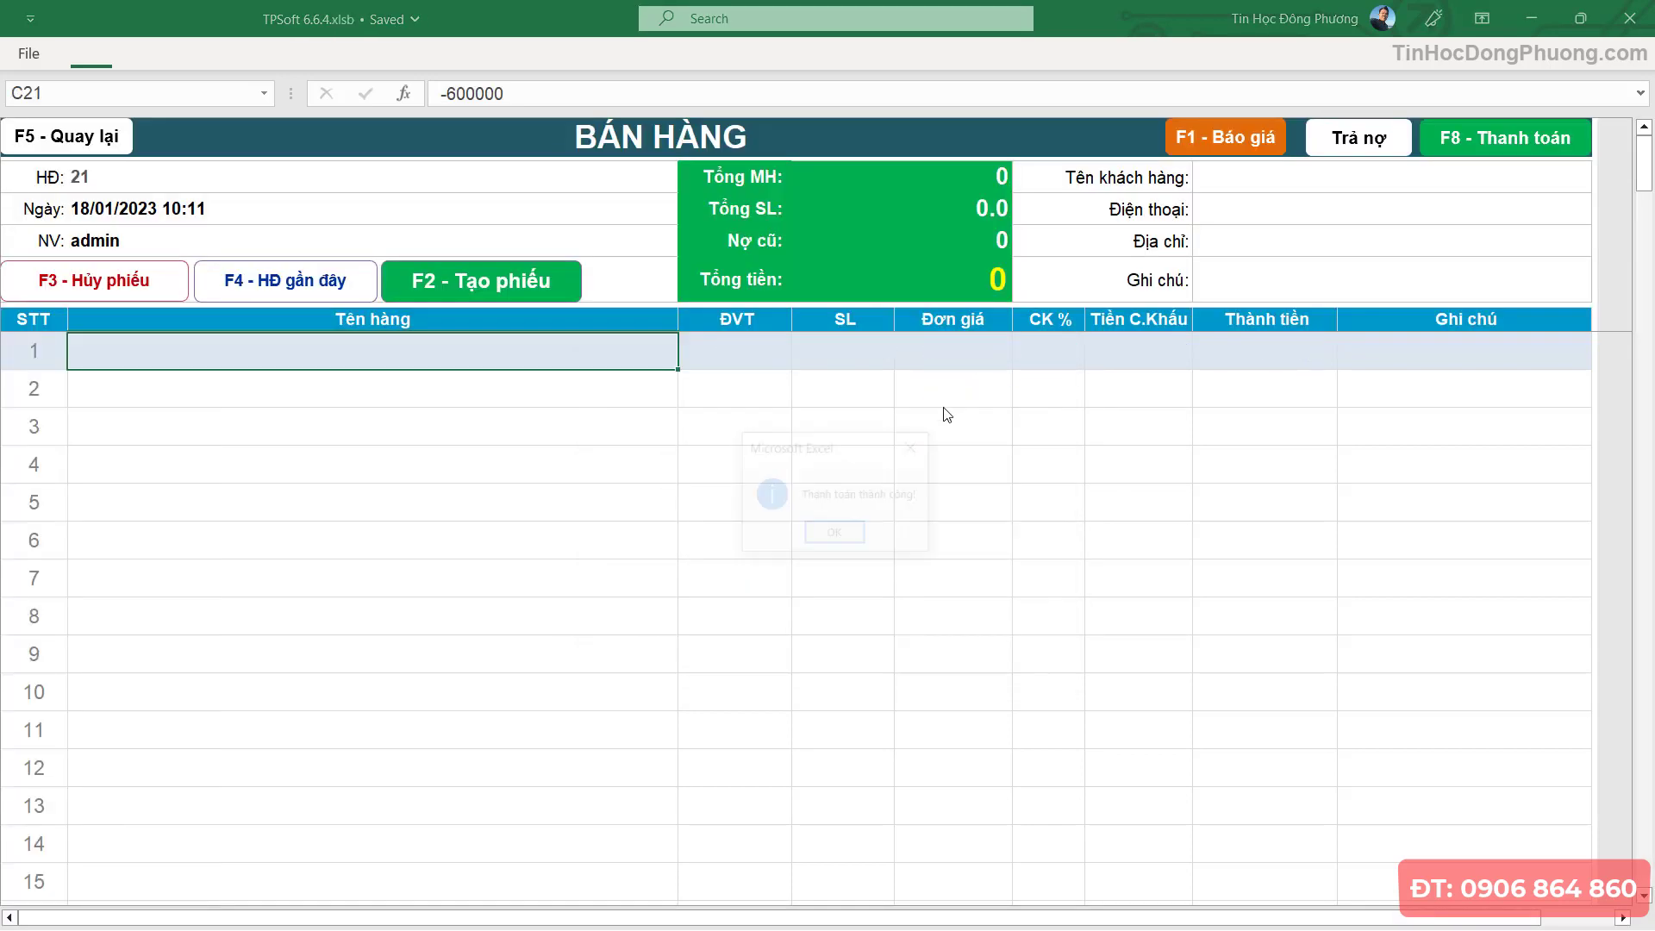
click(859, 534)
click(822, 341)
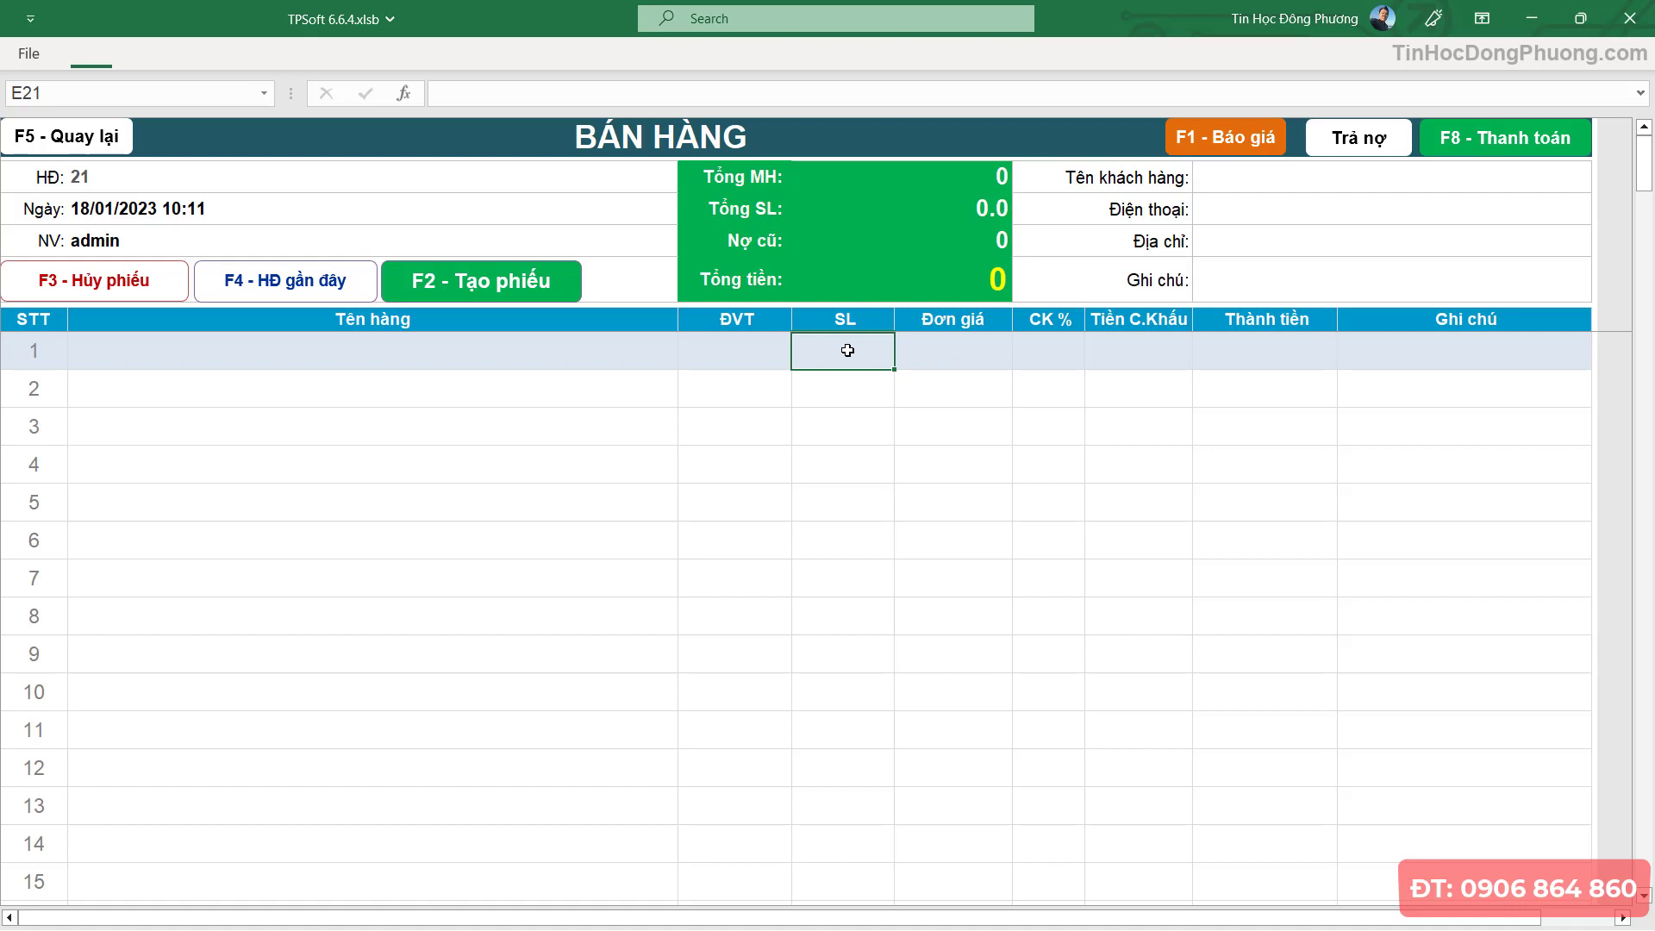
- Go to the NHẬP HÀNG purchasing form and choose supplier NCC Long
click(797, 380)
click(87, 143)
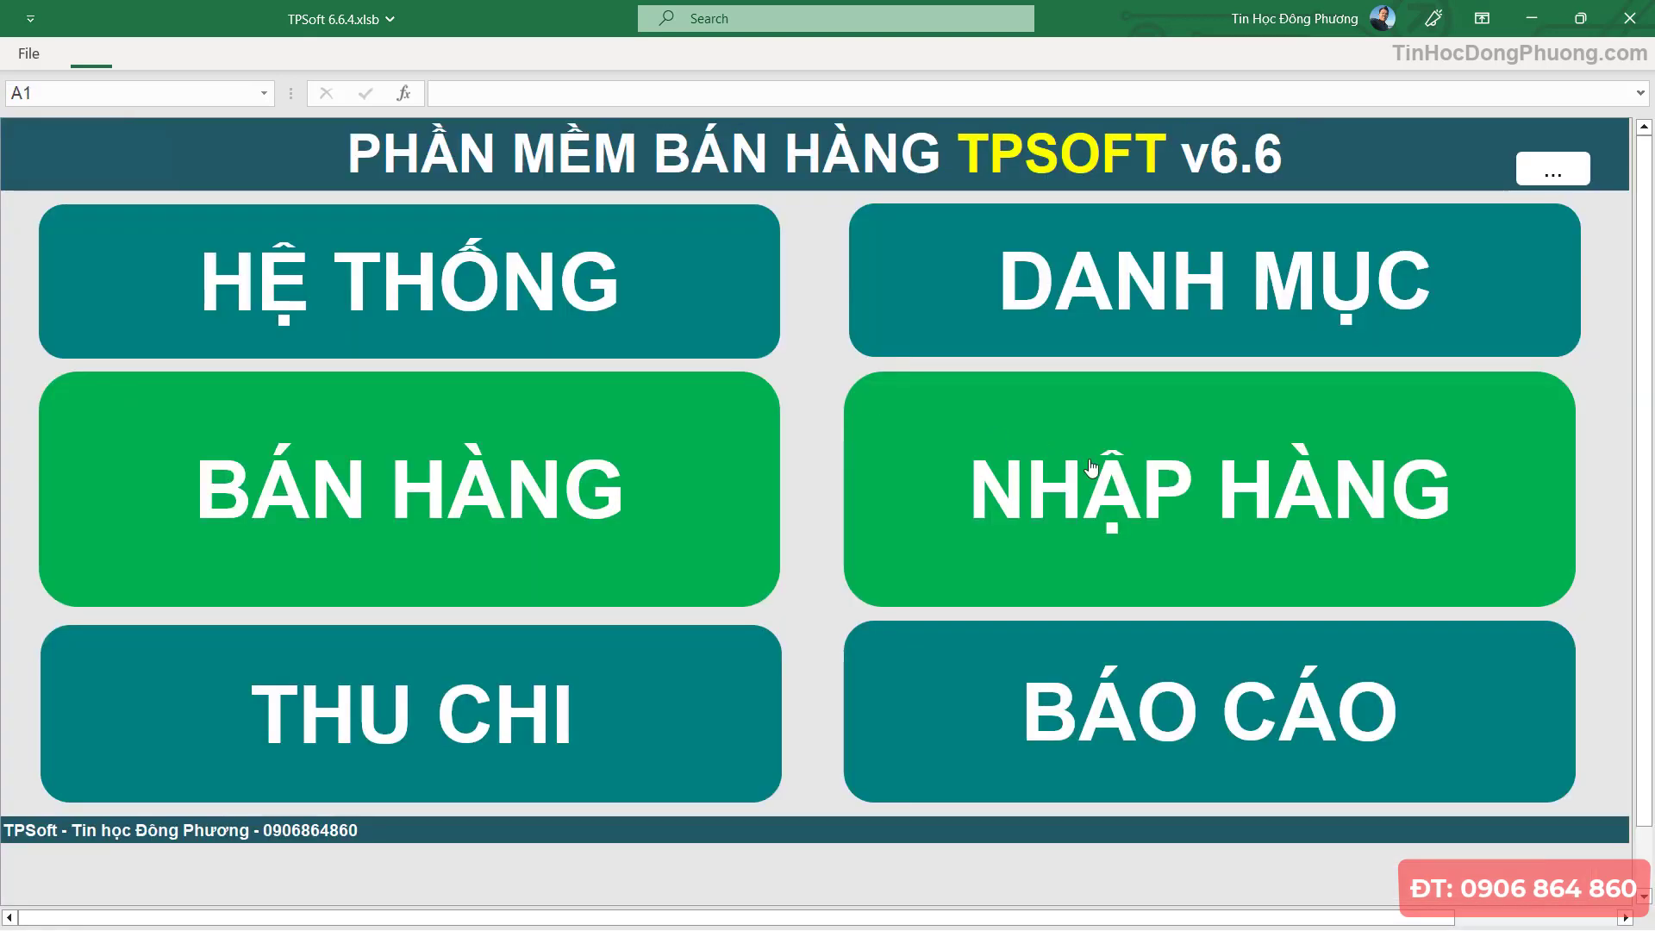
click(1210, 481)
click(1267, 203)
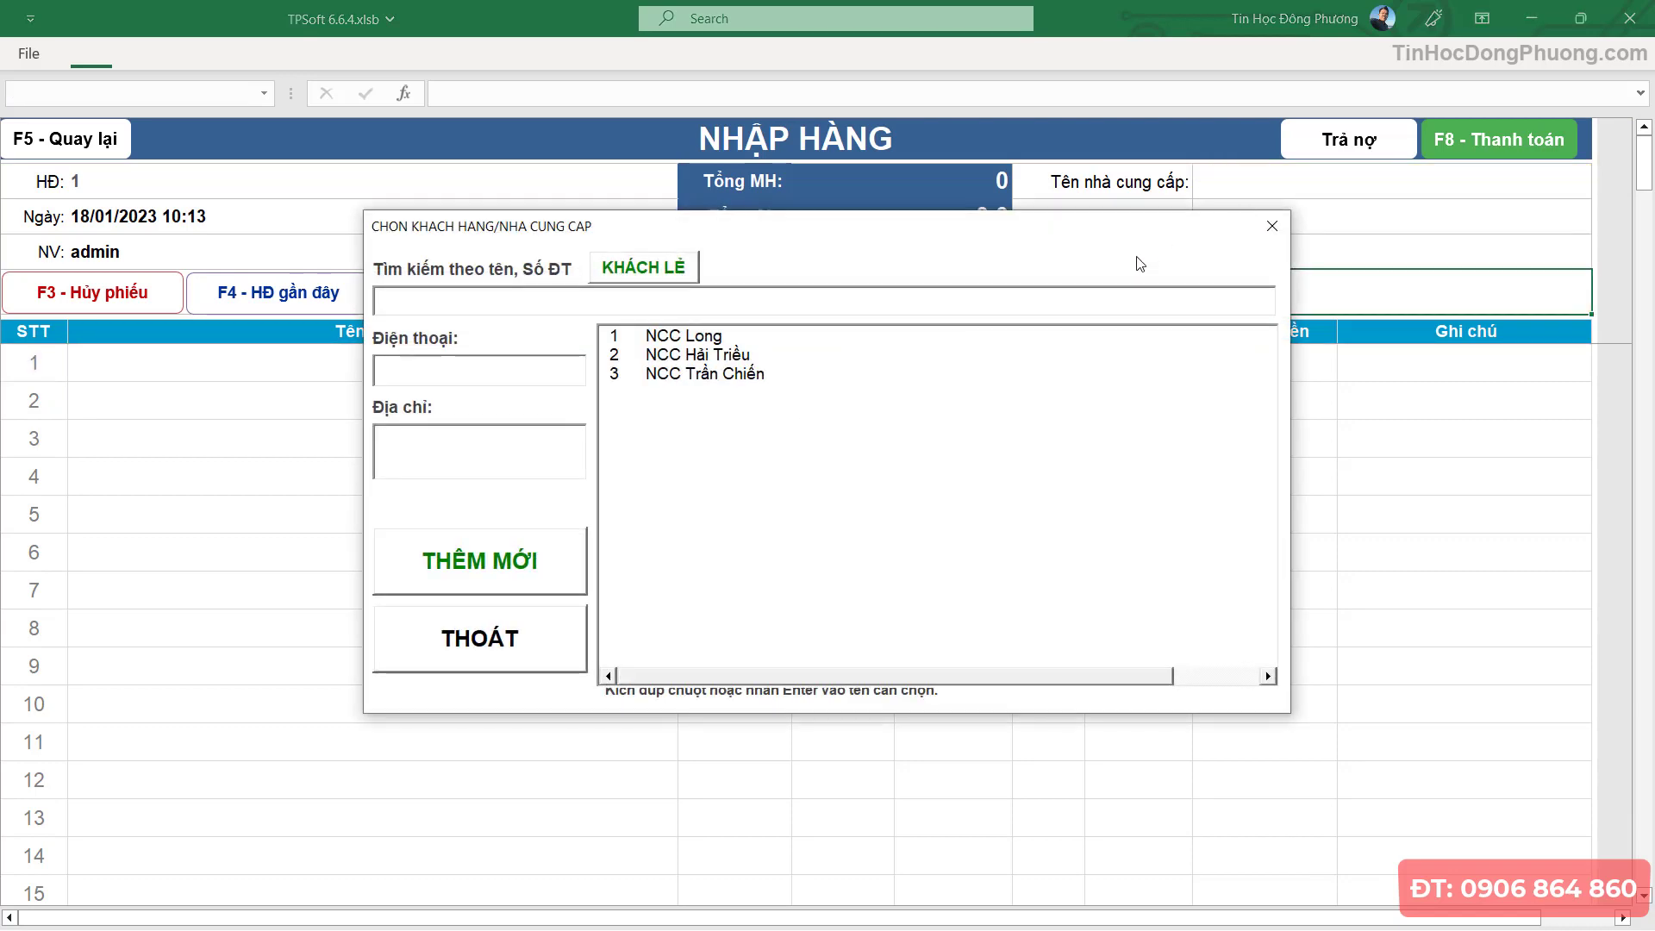
double_click(699, 336)
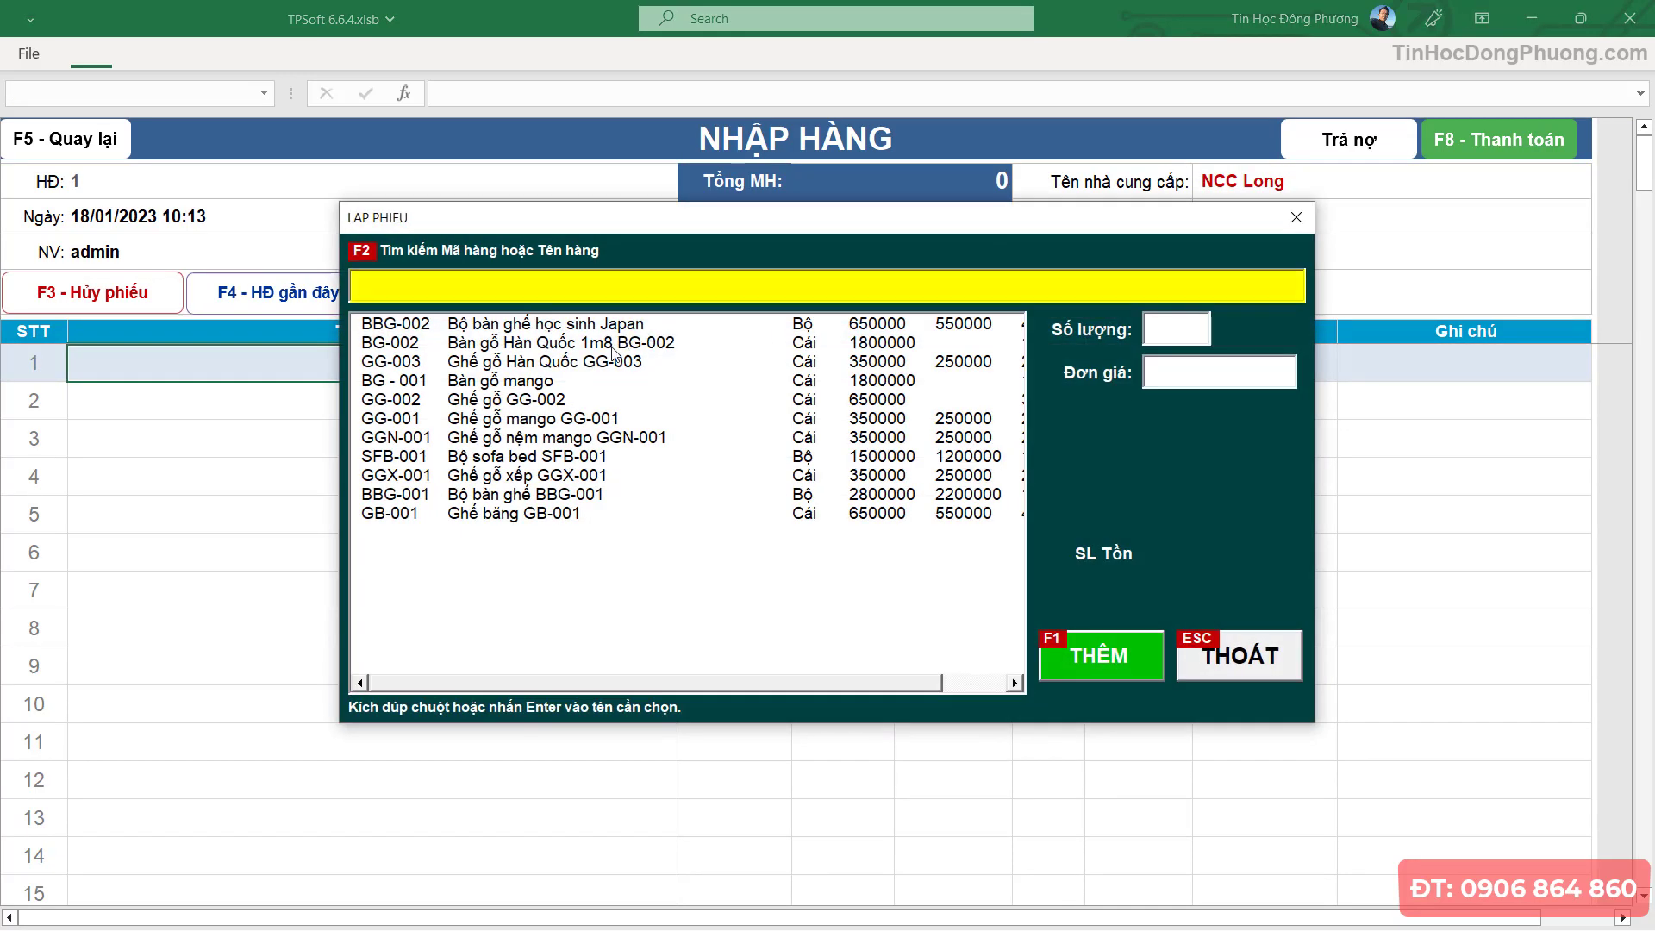
- Add 10 Bàn gỗ mango and 20 Ghế băng GB-001 to the purchase slip
double_click(549, 383)
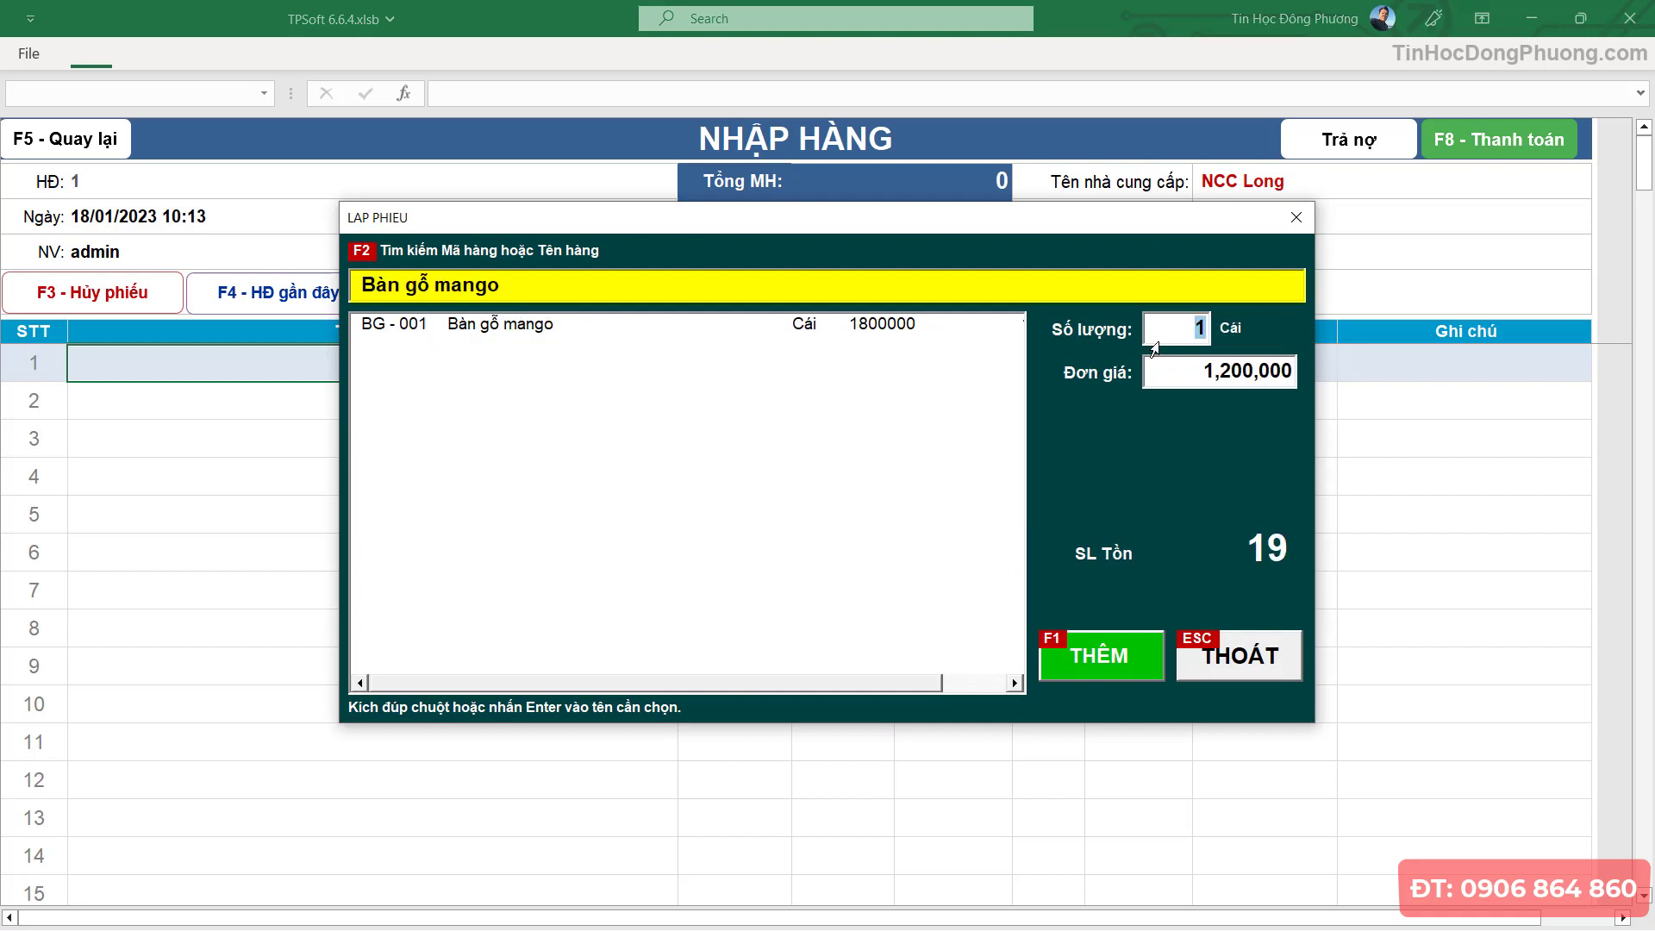
text(10)
key(Tab)
click(1100, 663)
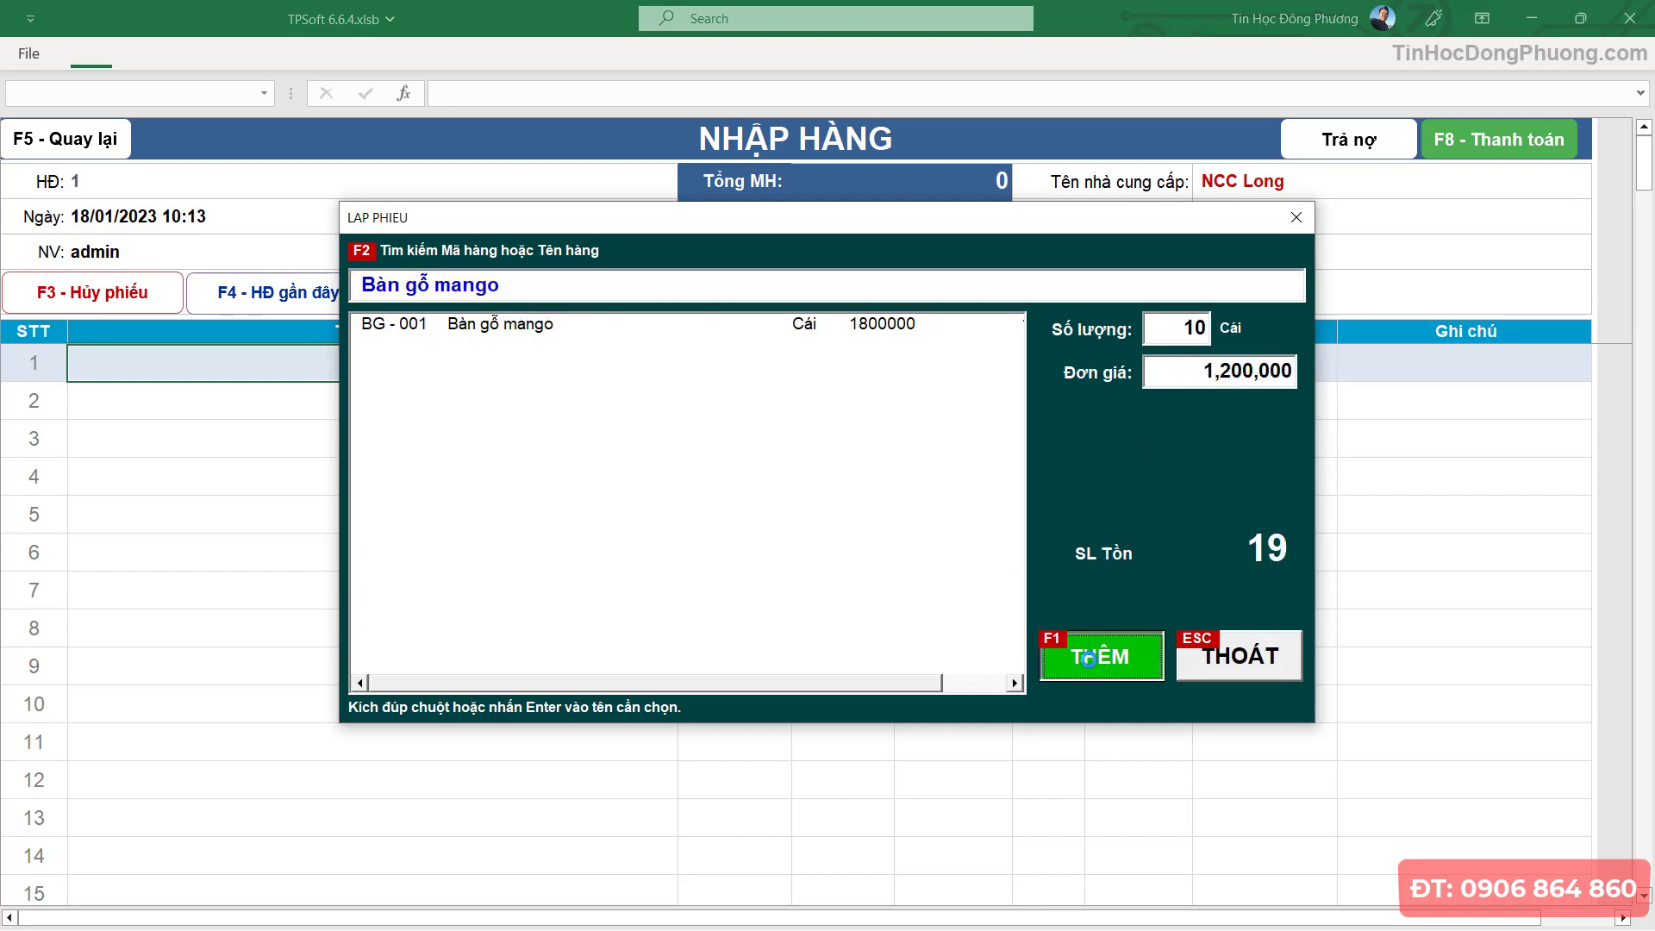
double_click(538, 514)
text(2)
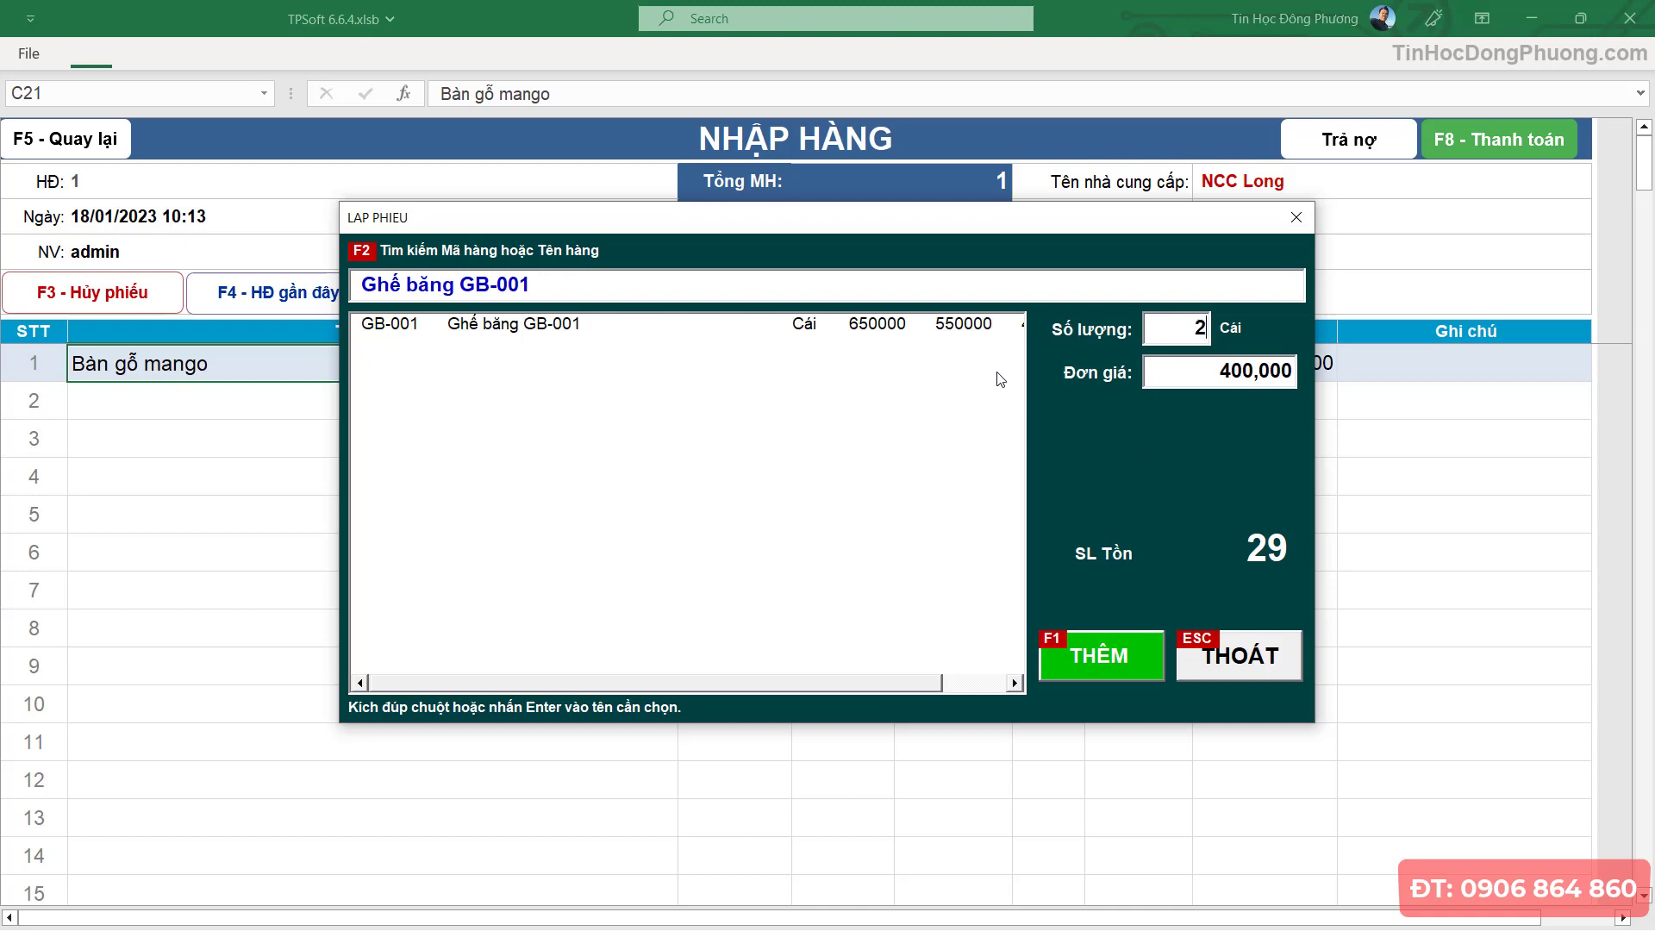
text(0)
key(Tab)
click(1128, 656)
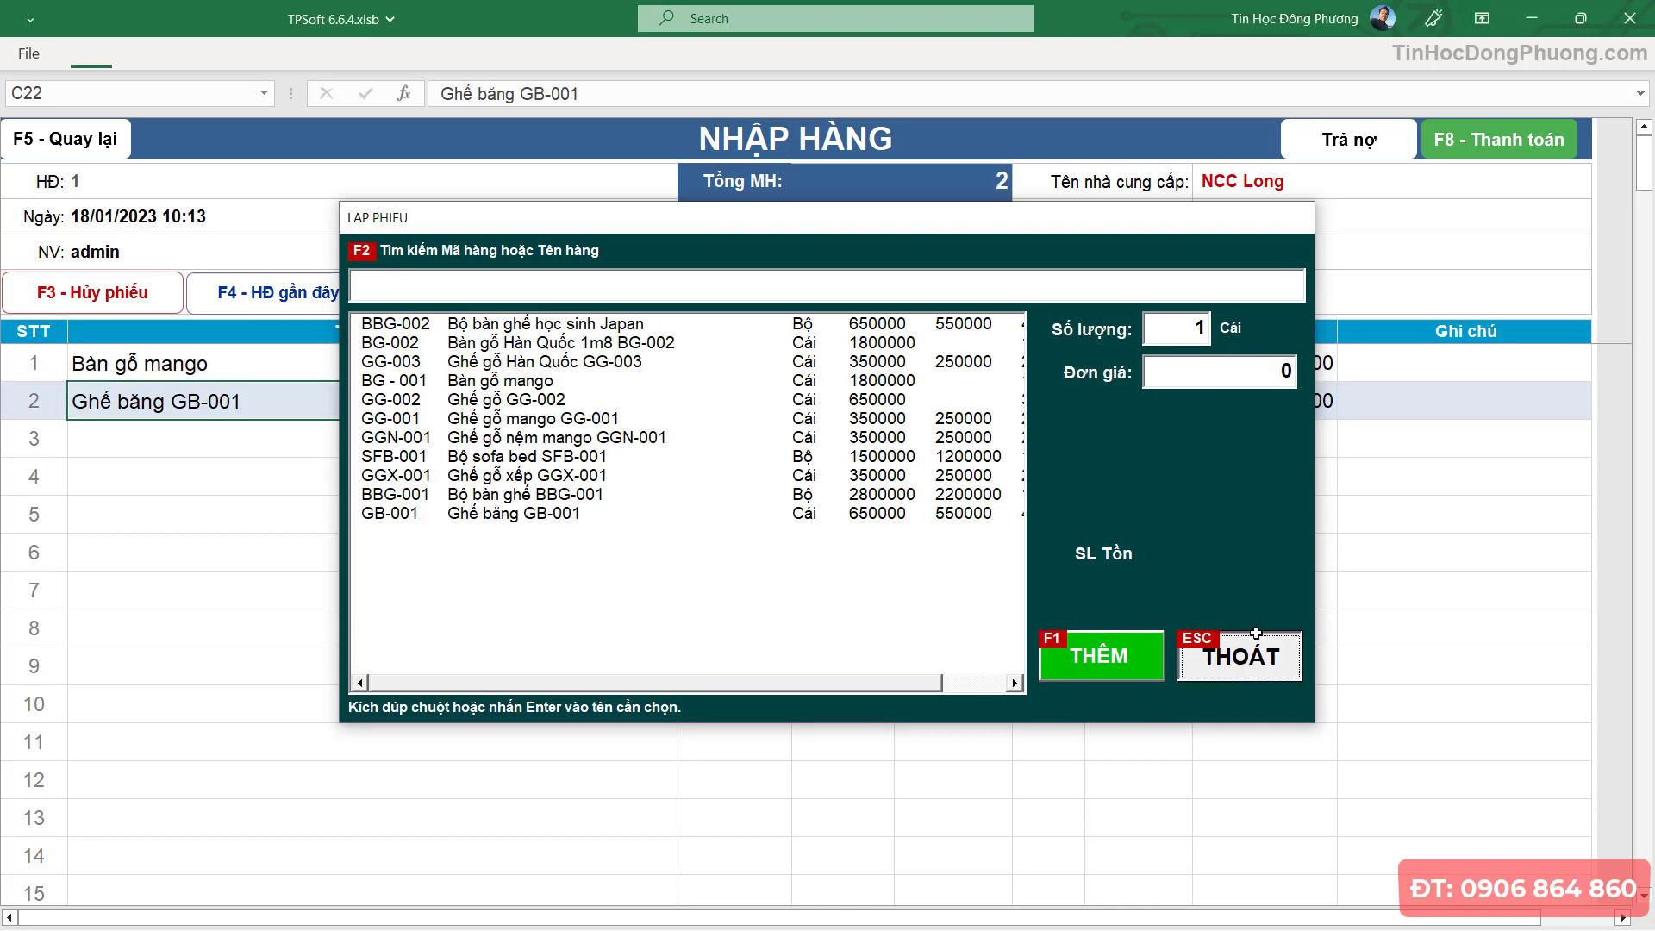
key(Escape)
- Enter a 1,000,000 payment to NCC Long and save the purchase without printing
click(1504, 143)
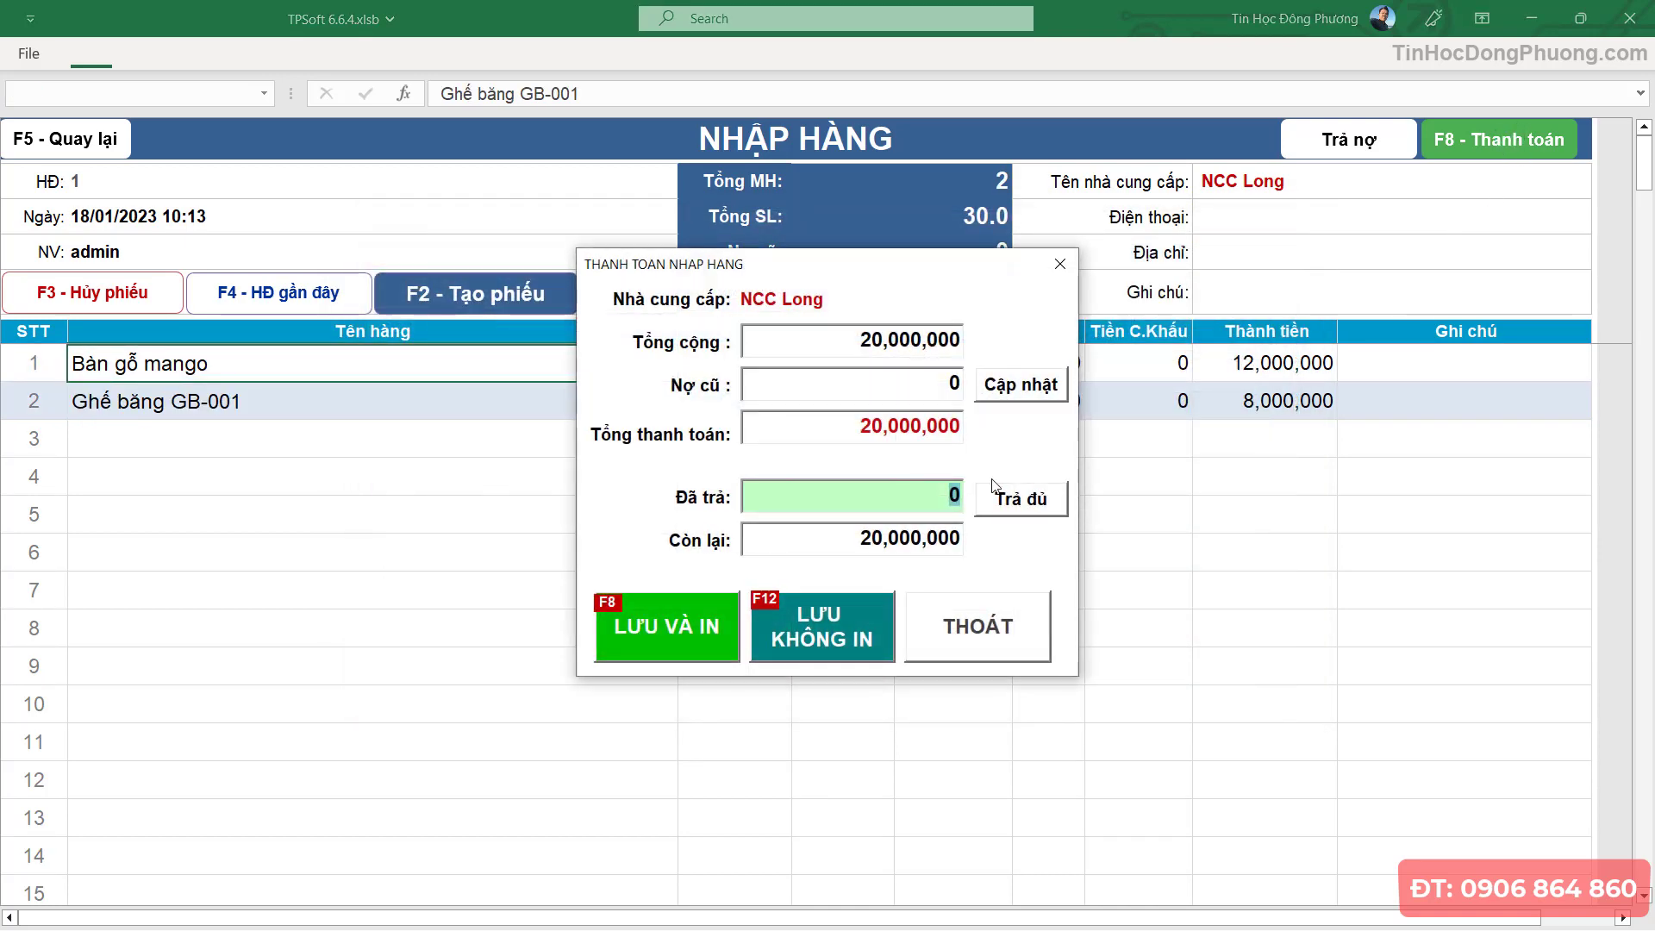
click(812, 394)
click(811, 495)
click(853, 392)
click(794, 496)
text(1,000,000)
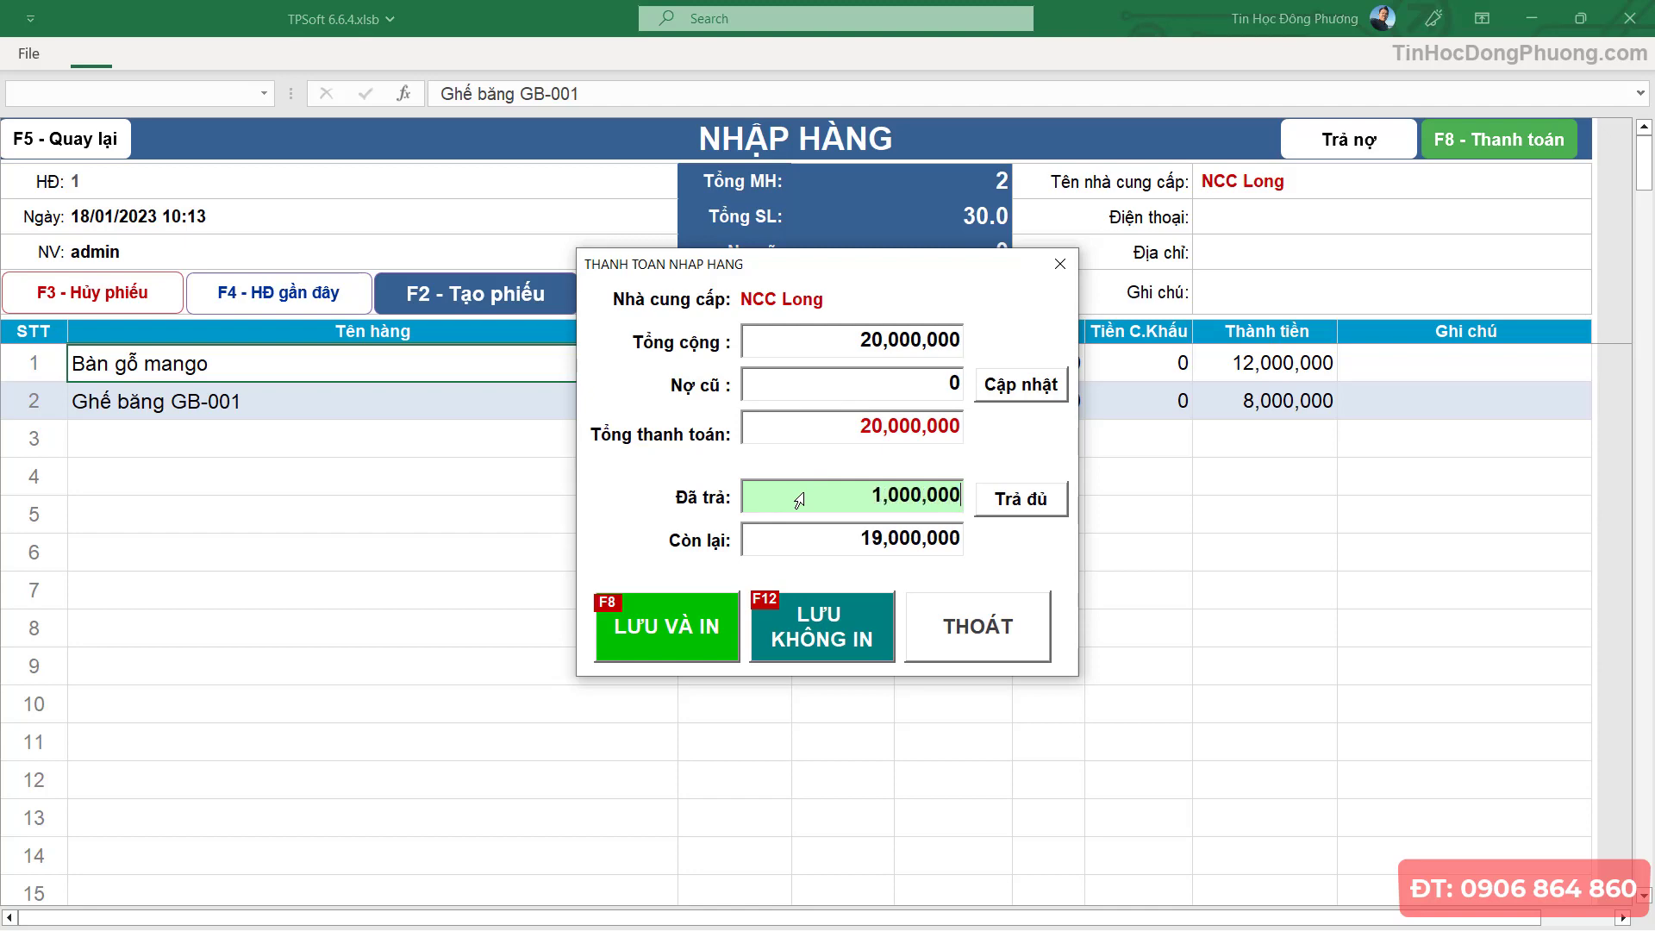
click(833, 629)
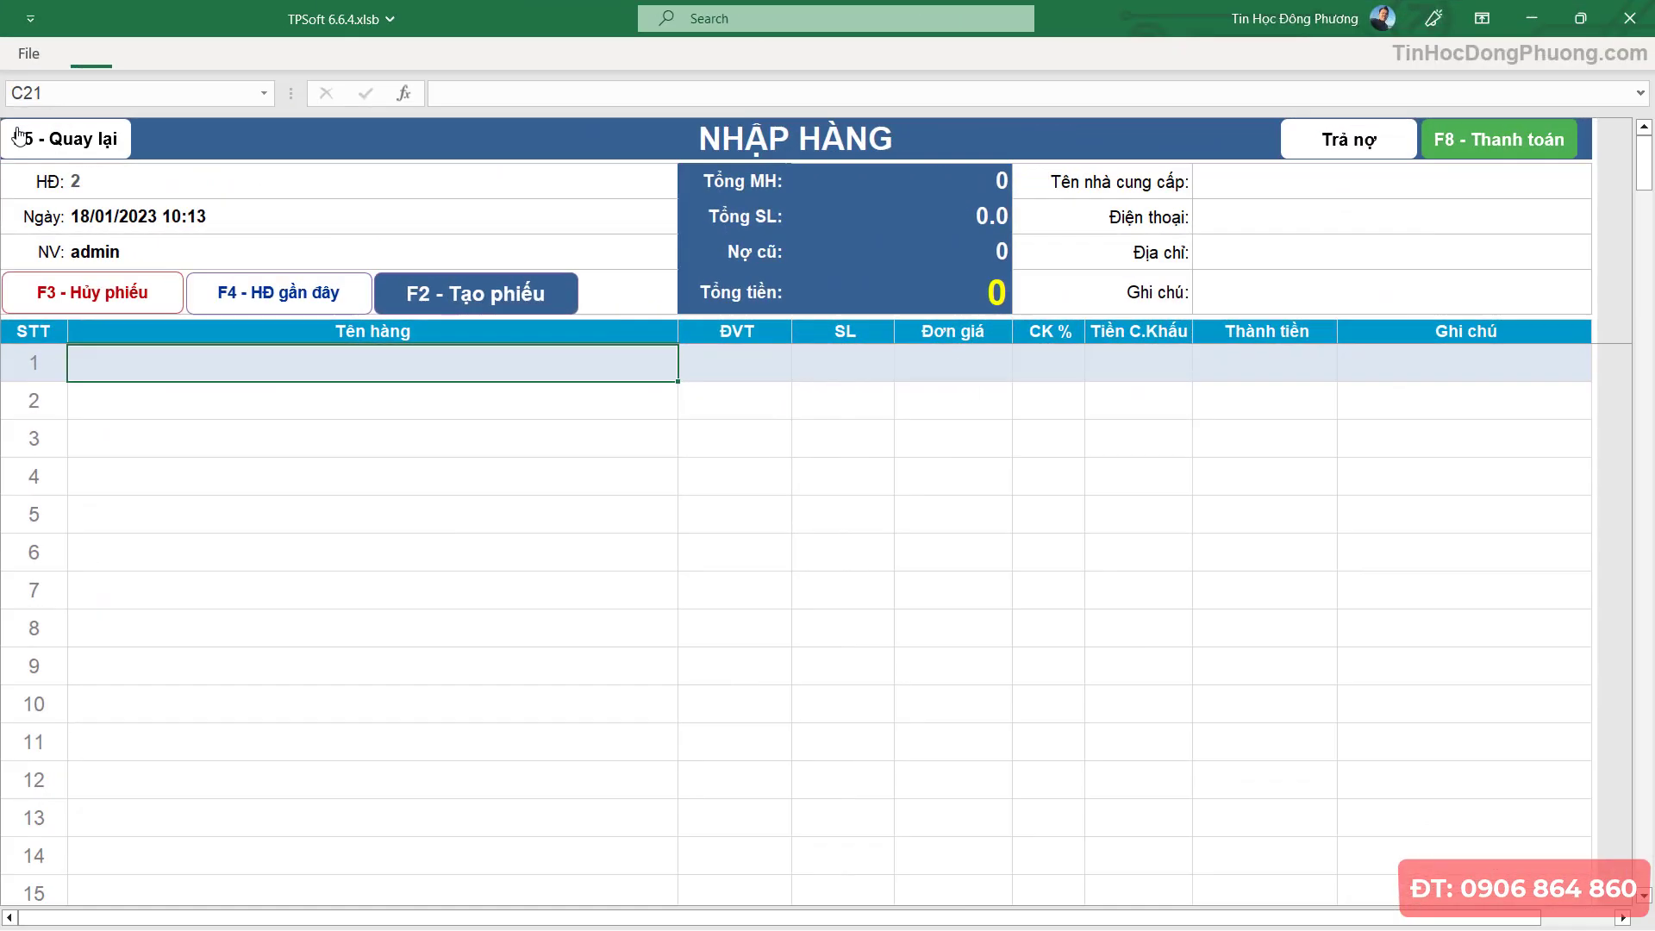
- Open the HÓA ĐƠN BÁN HÀNG report for 01/01/23 to 18/01/23
click(17, 136)
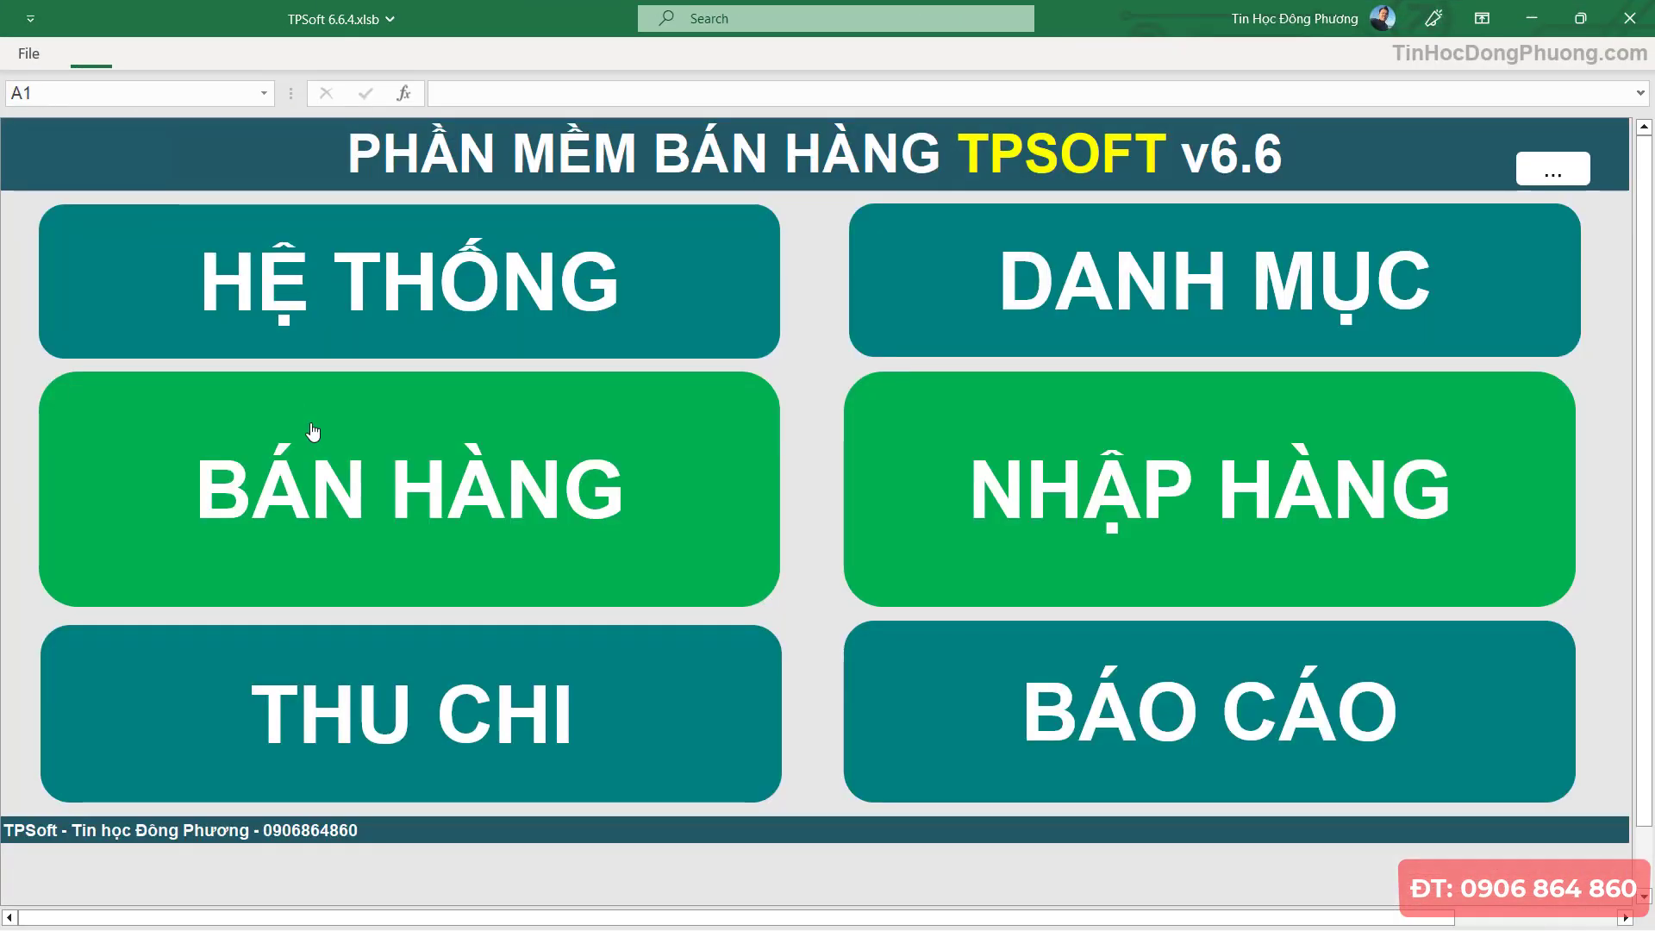
click(1179, 704)
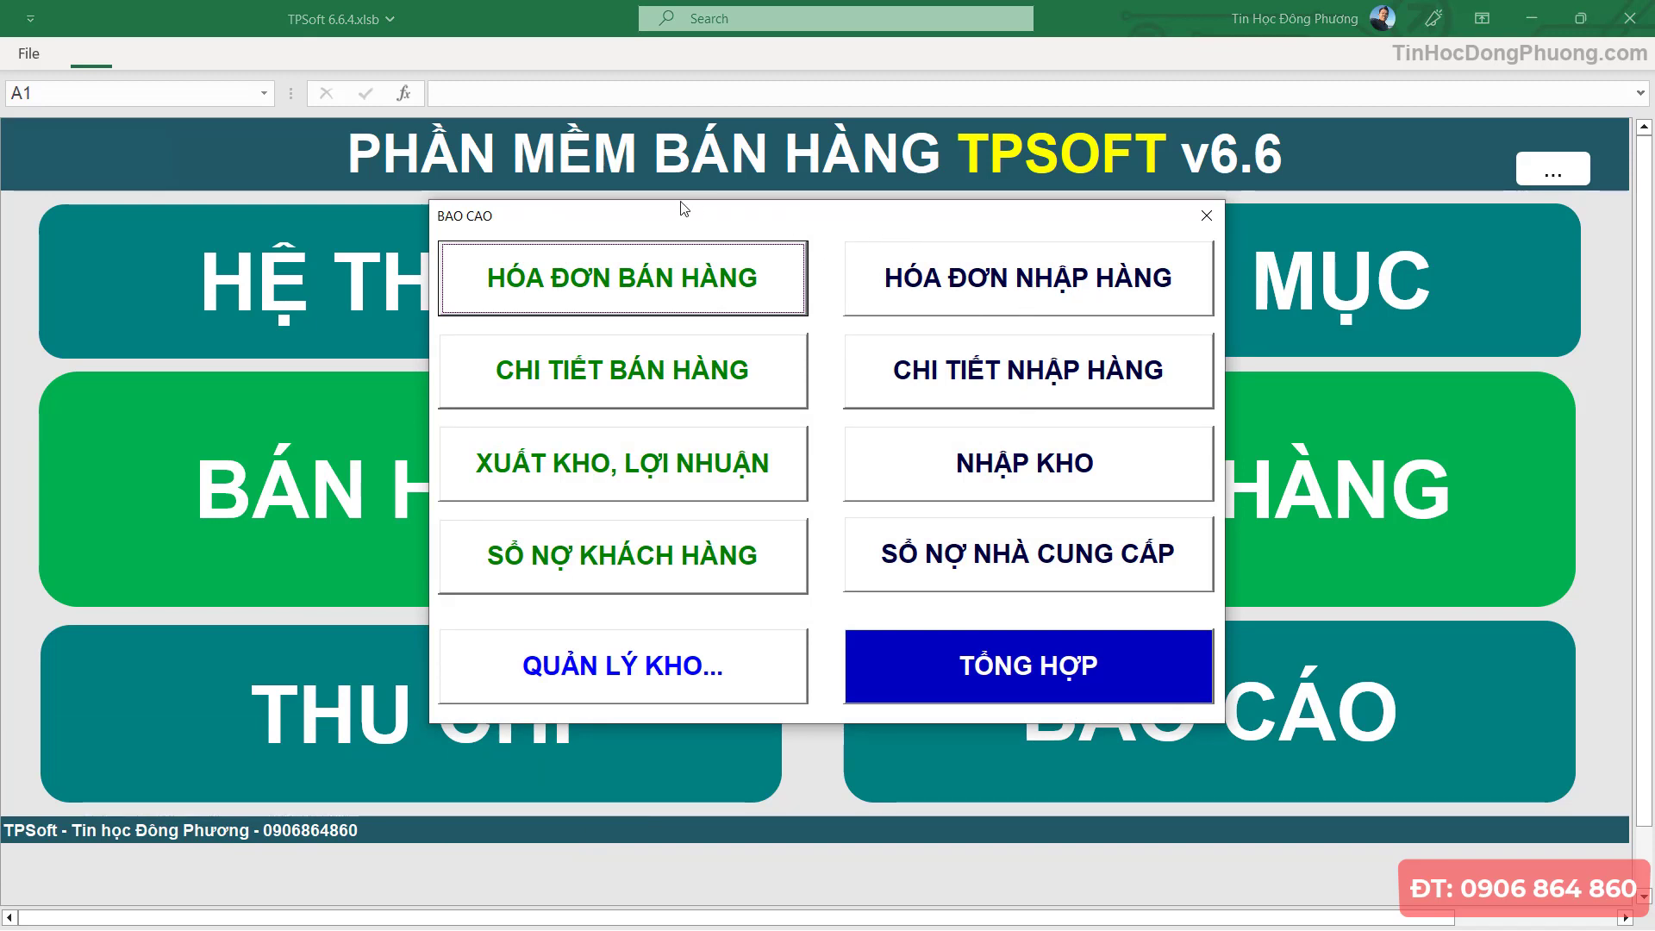
click(560, 283)
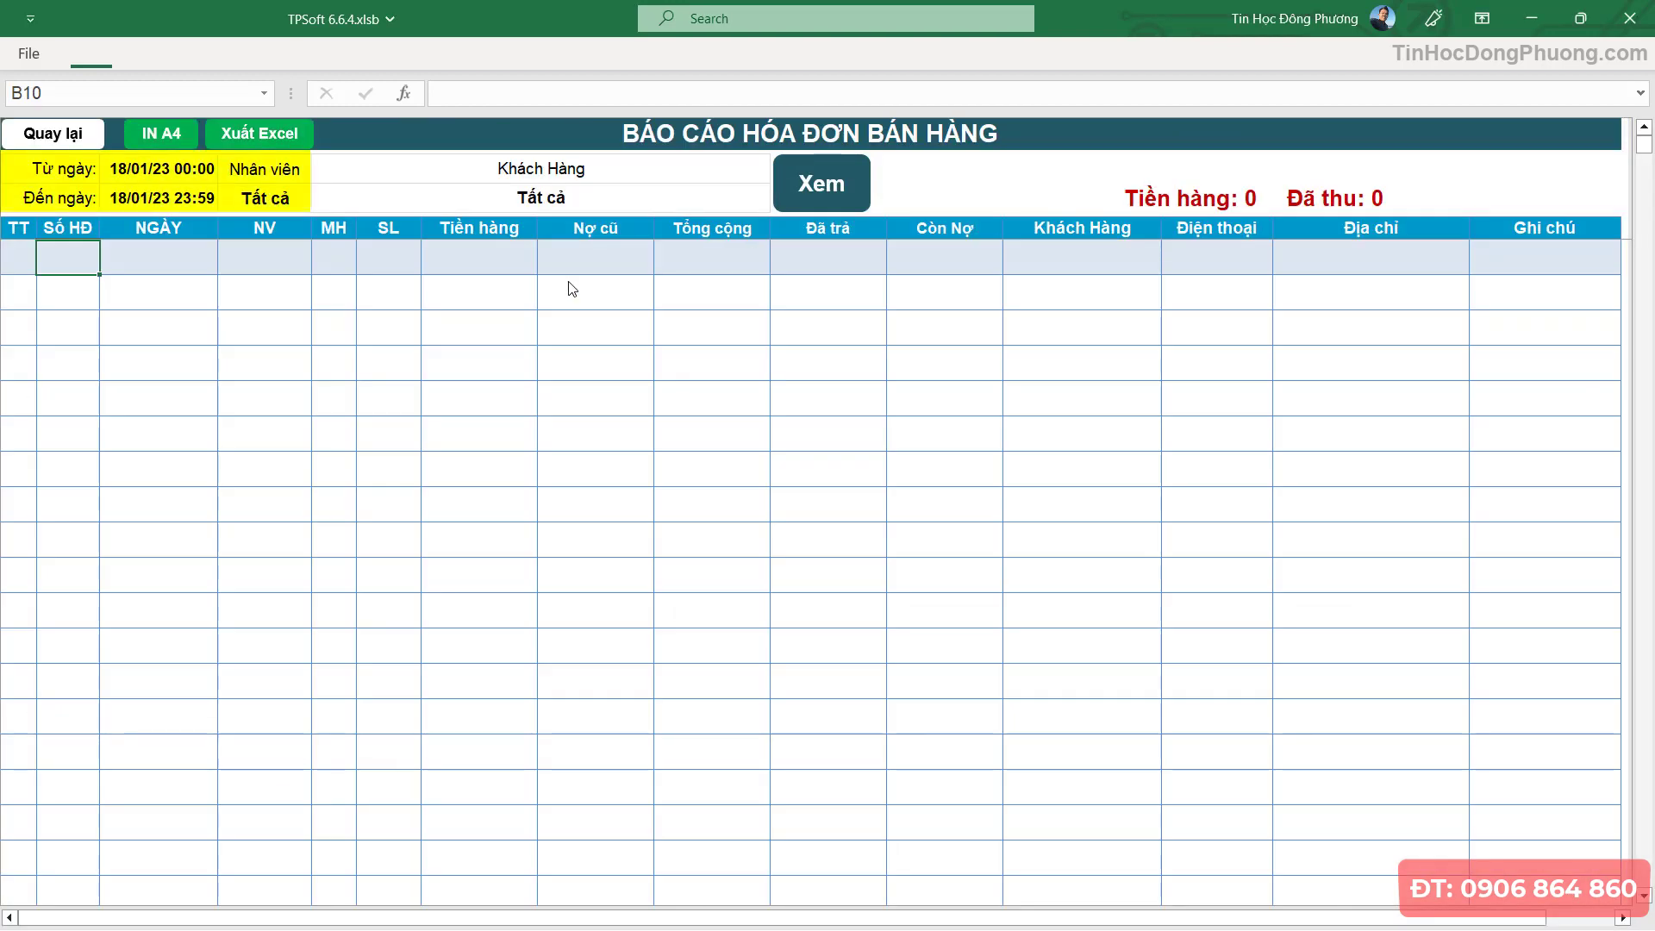
click(174, 197)
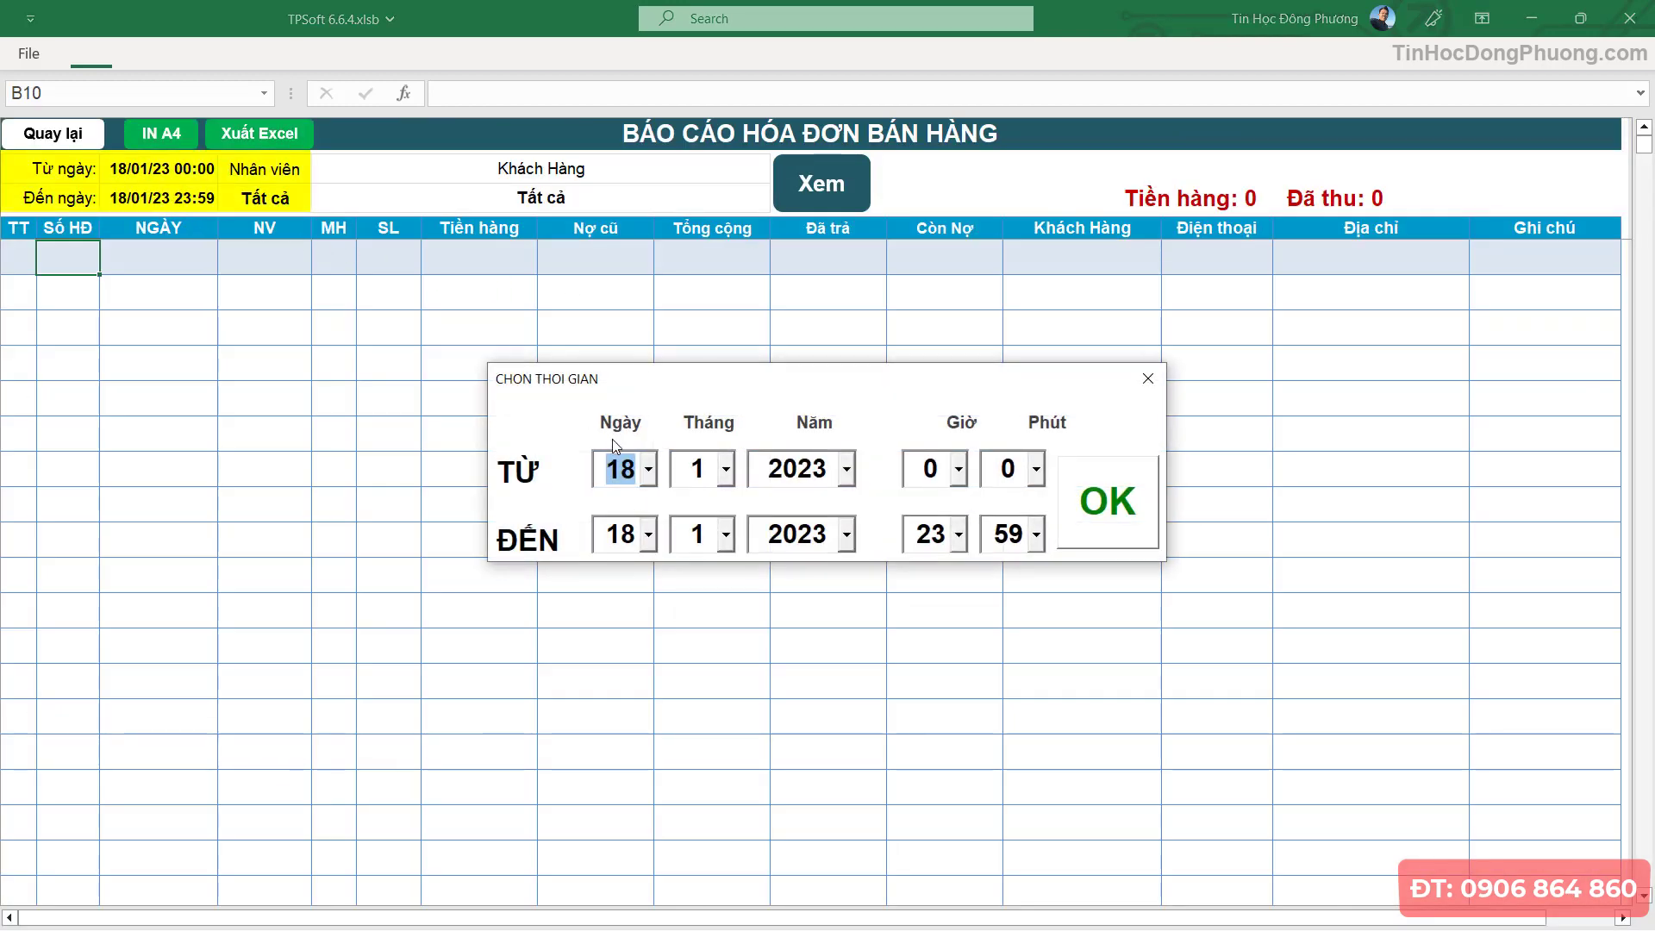
click(651, 472)
drag(690, 633, 687, 509)
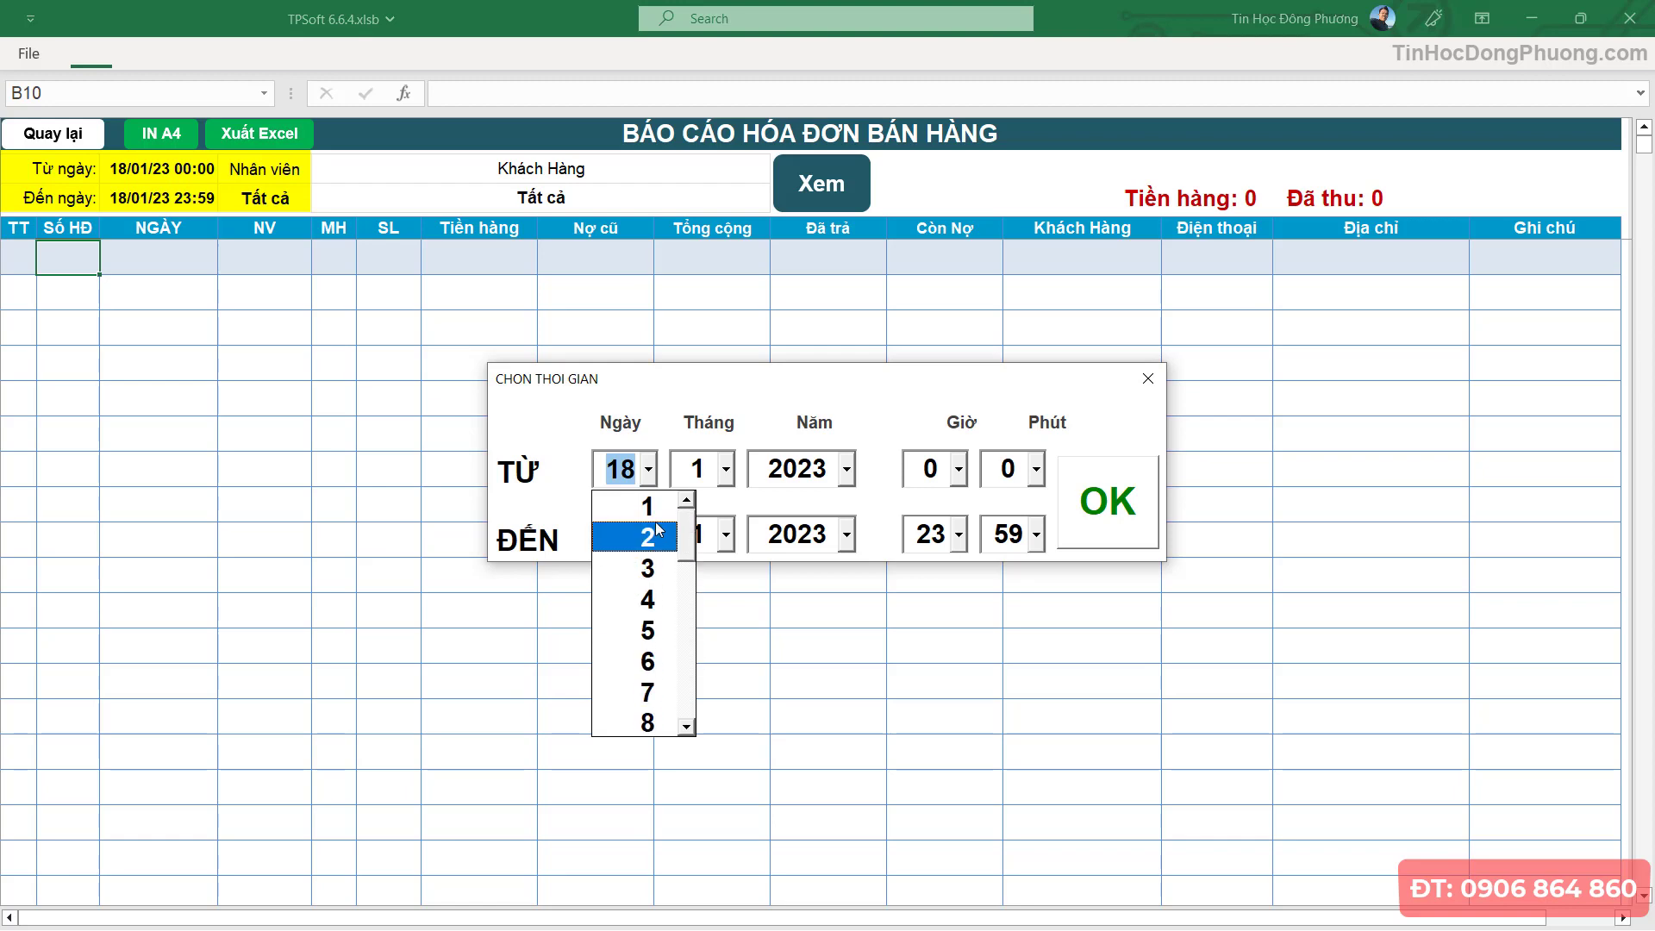
click(647, 506)
click(1125, 518)
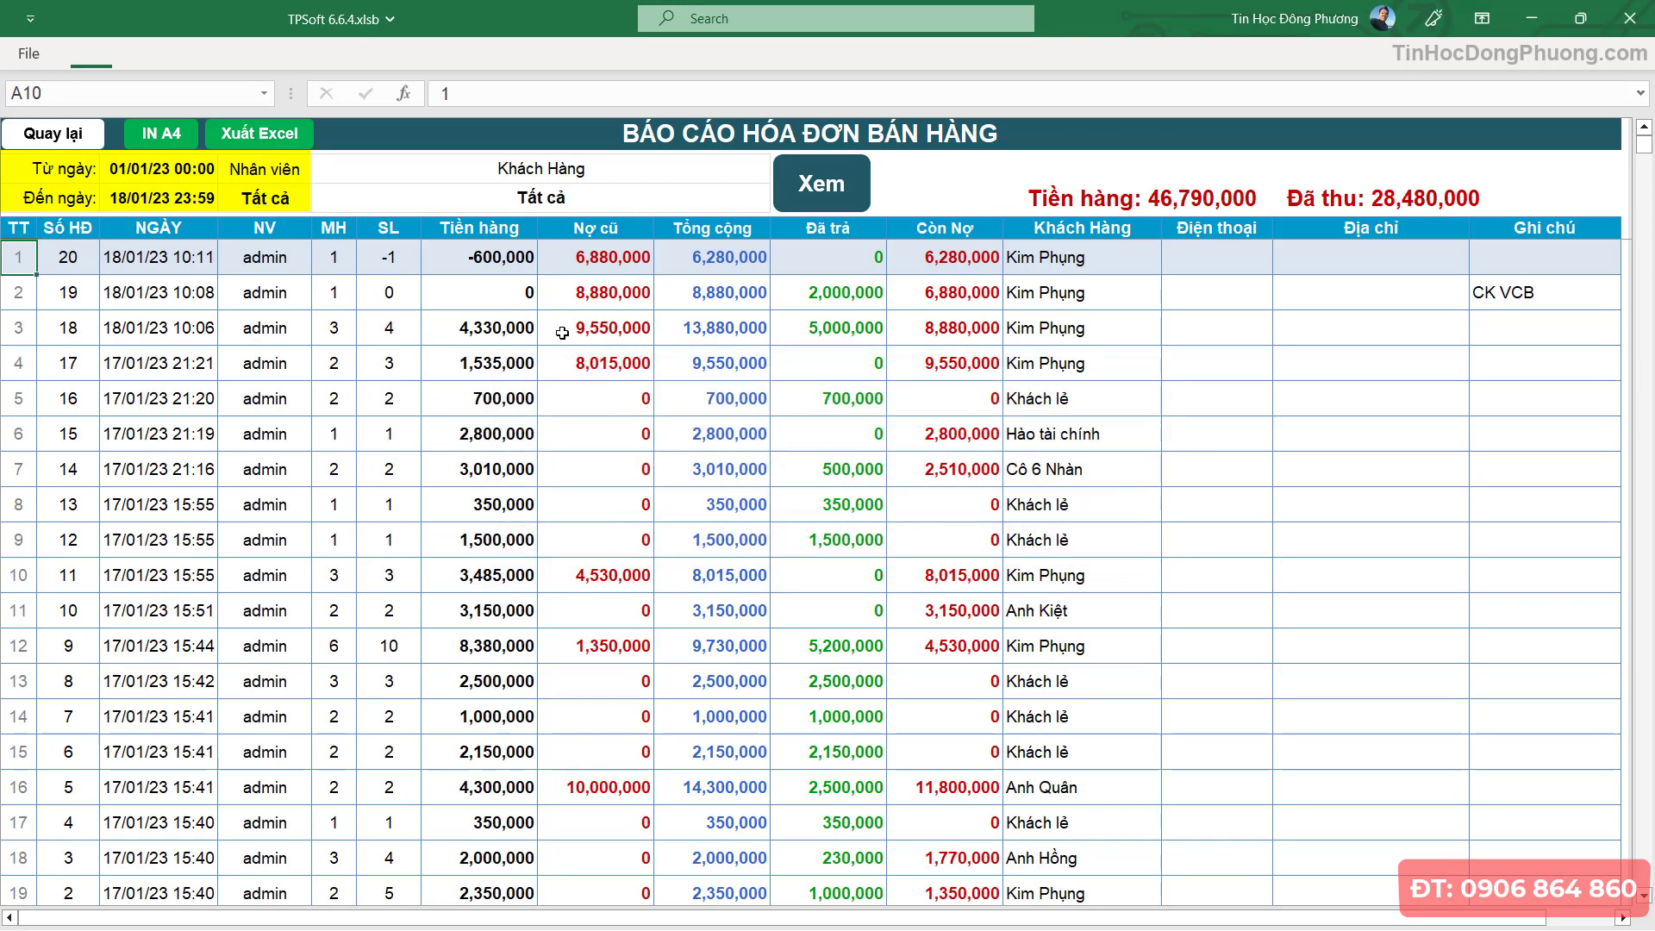
click(563, 333)
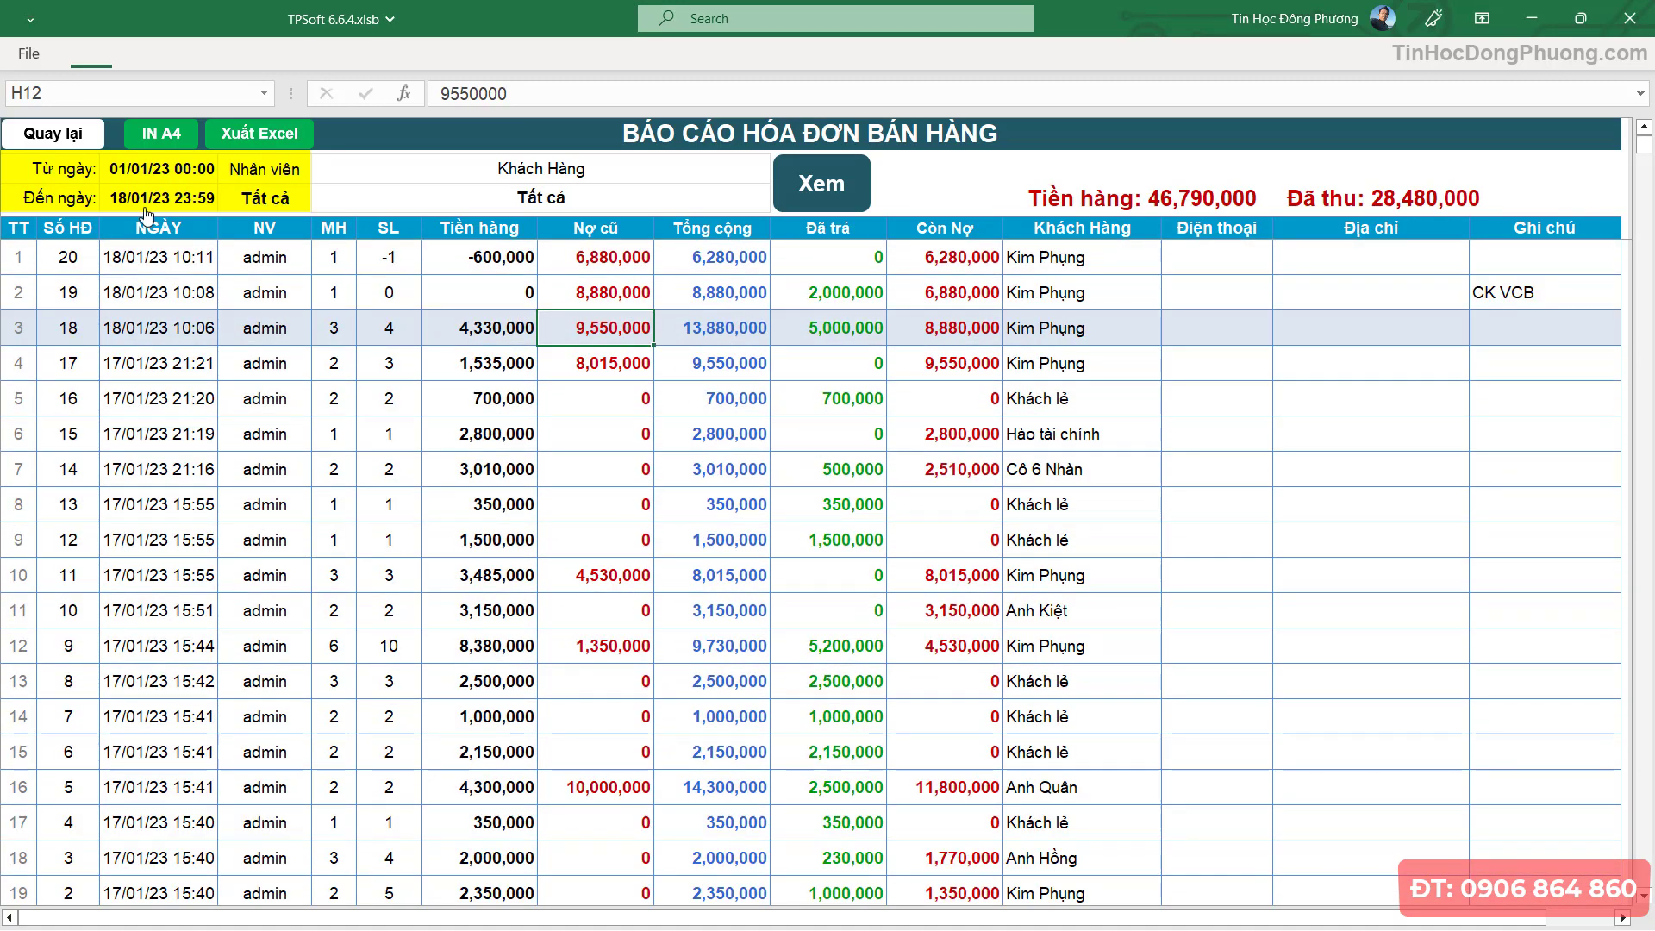
click(892, 440)
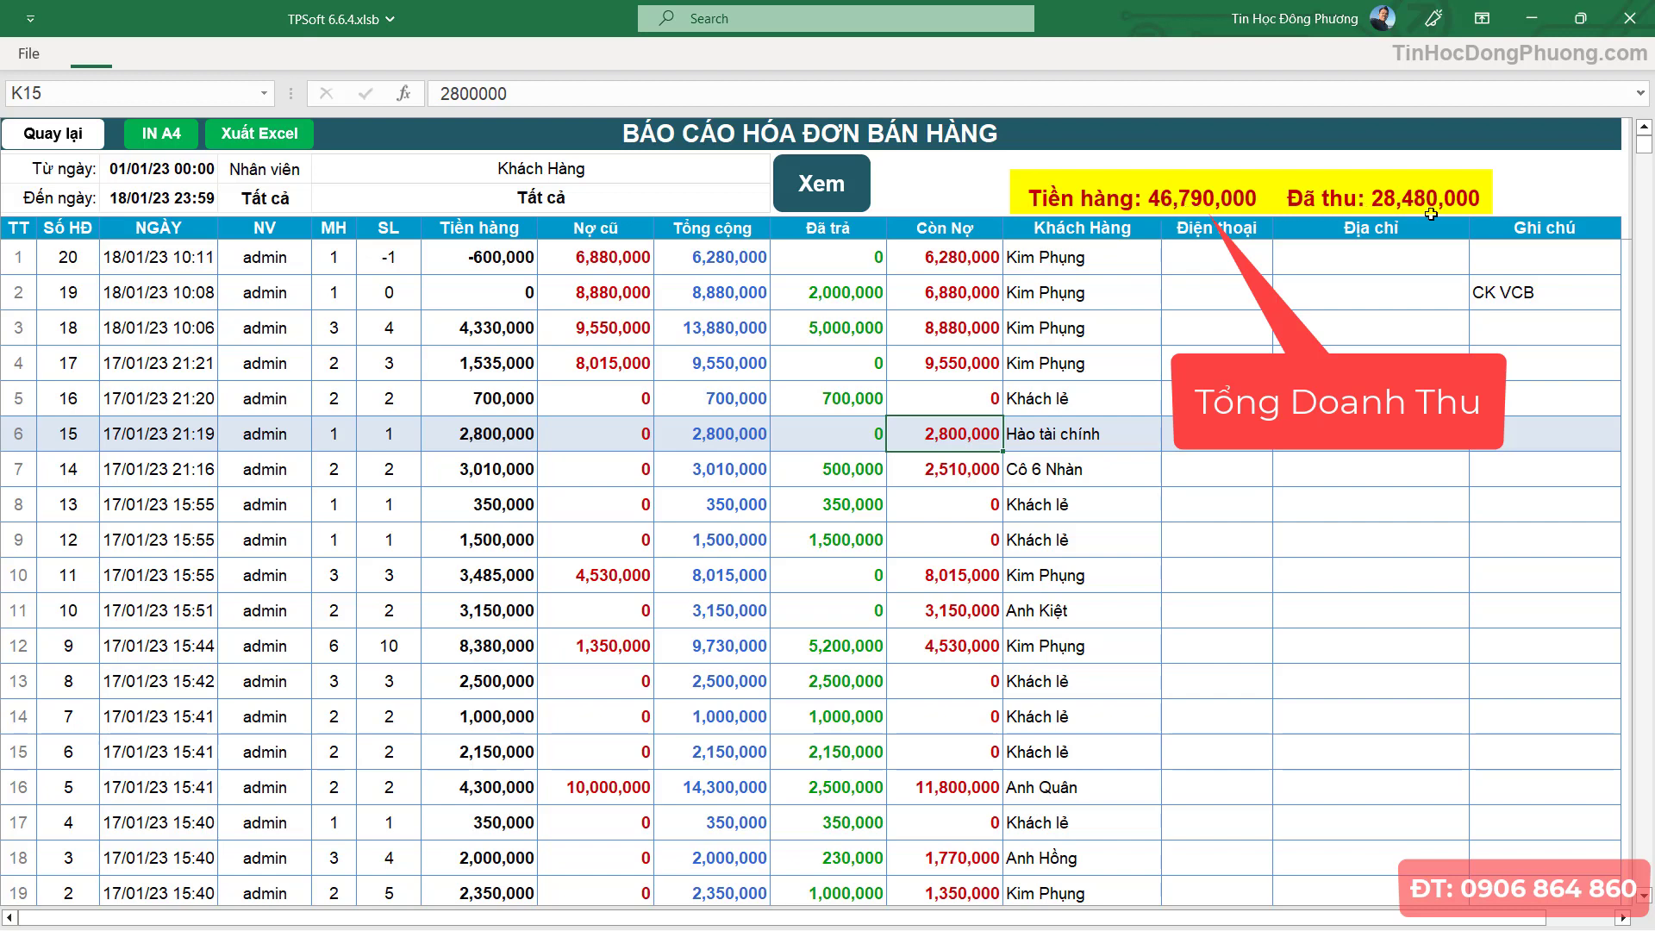
click(679, 345)
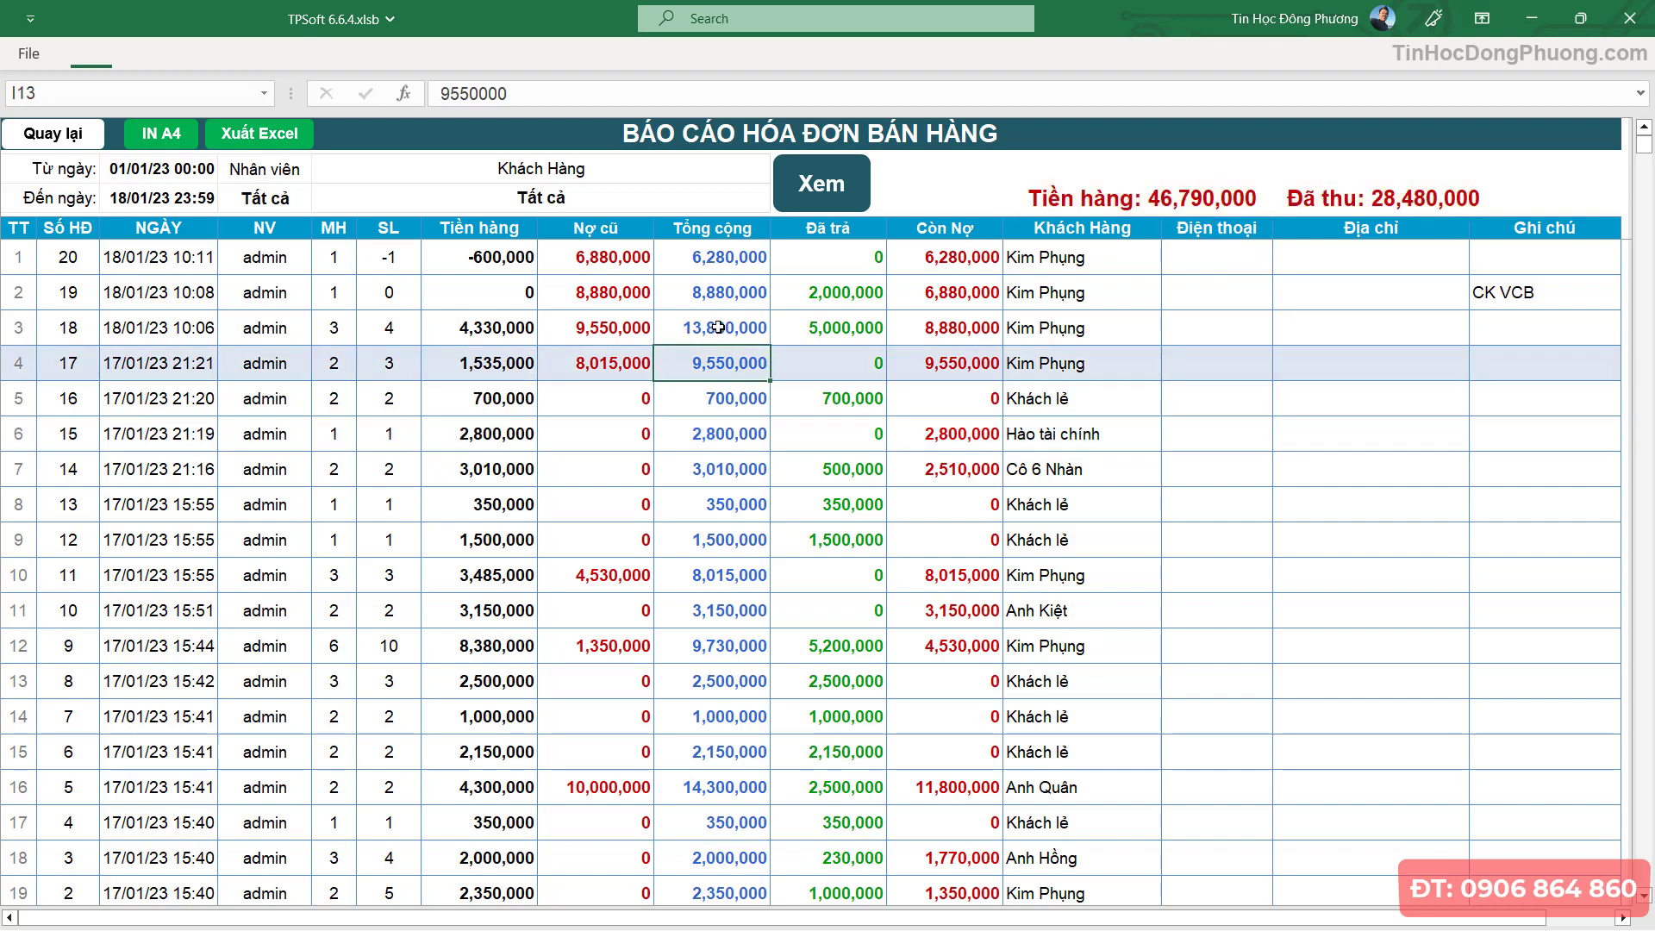
double_click(718, 327)
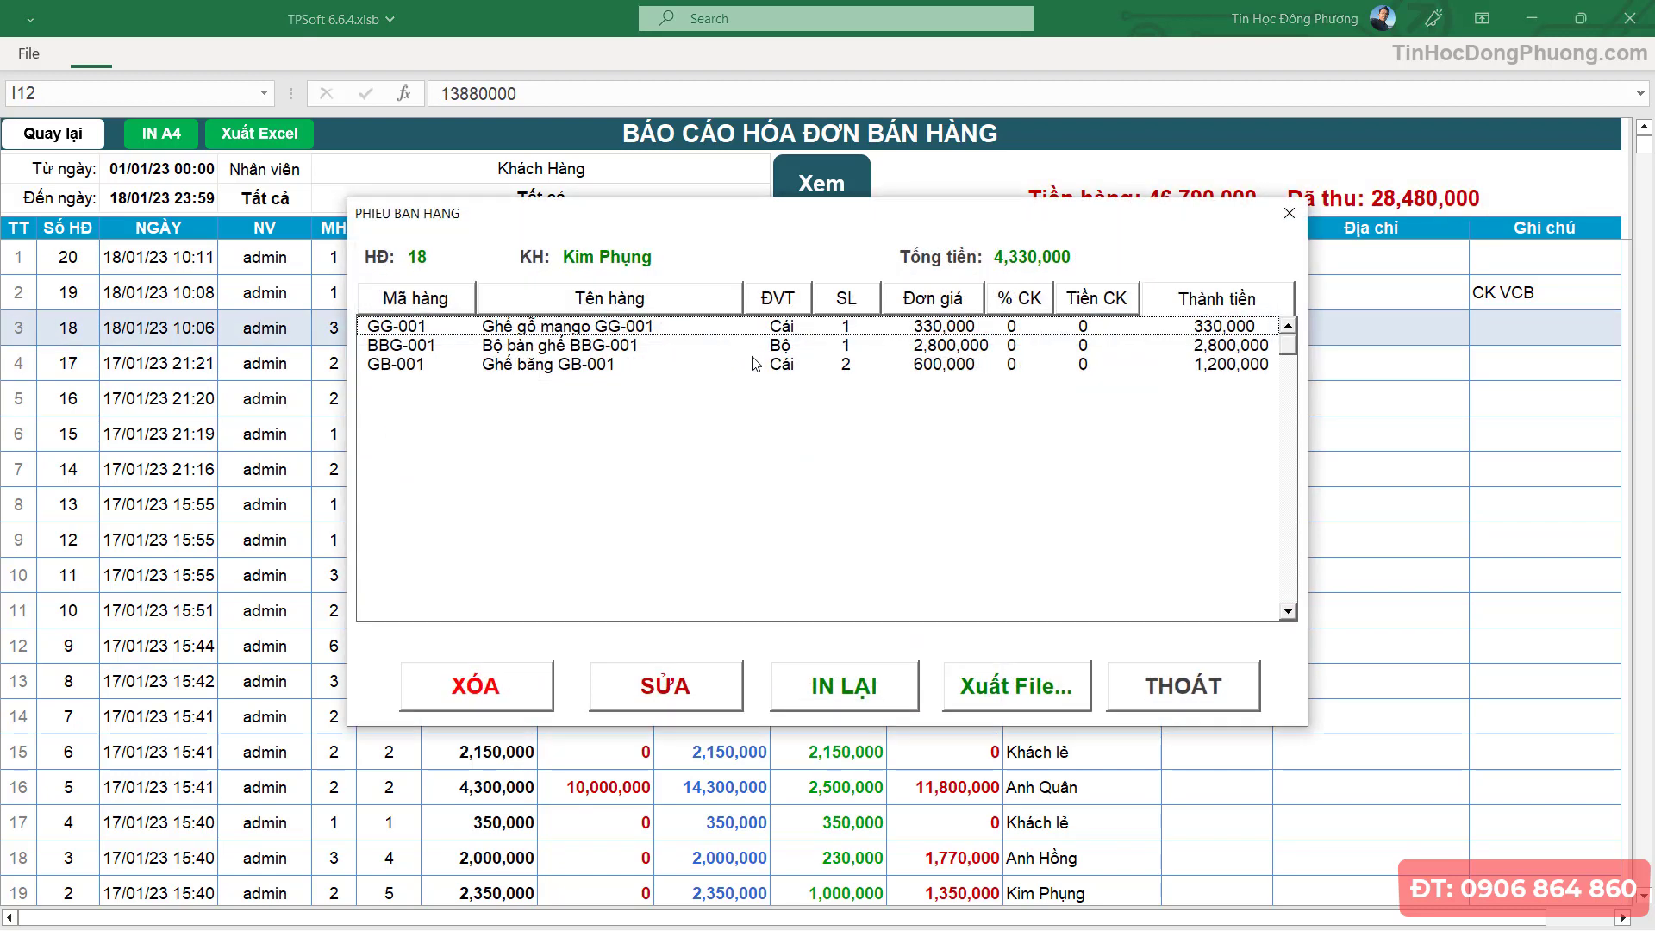
click(1160, 687)
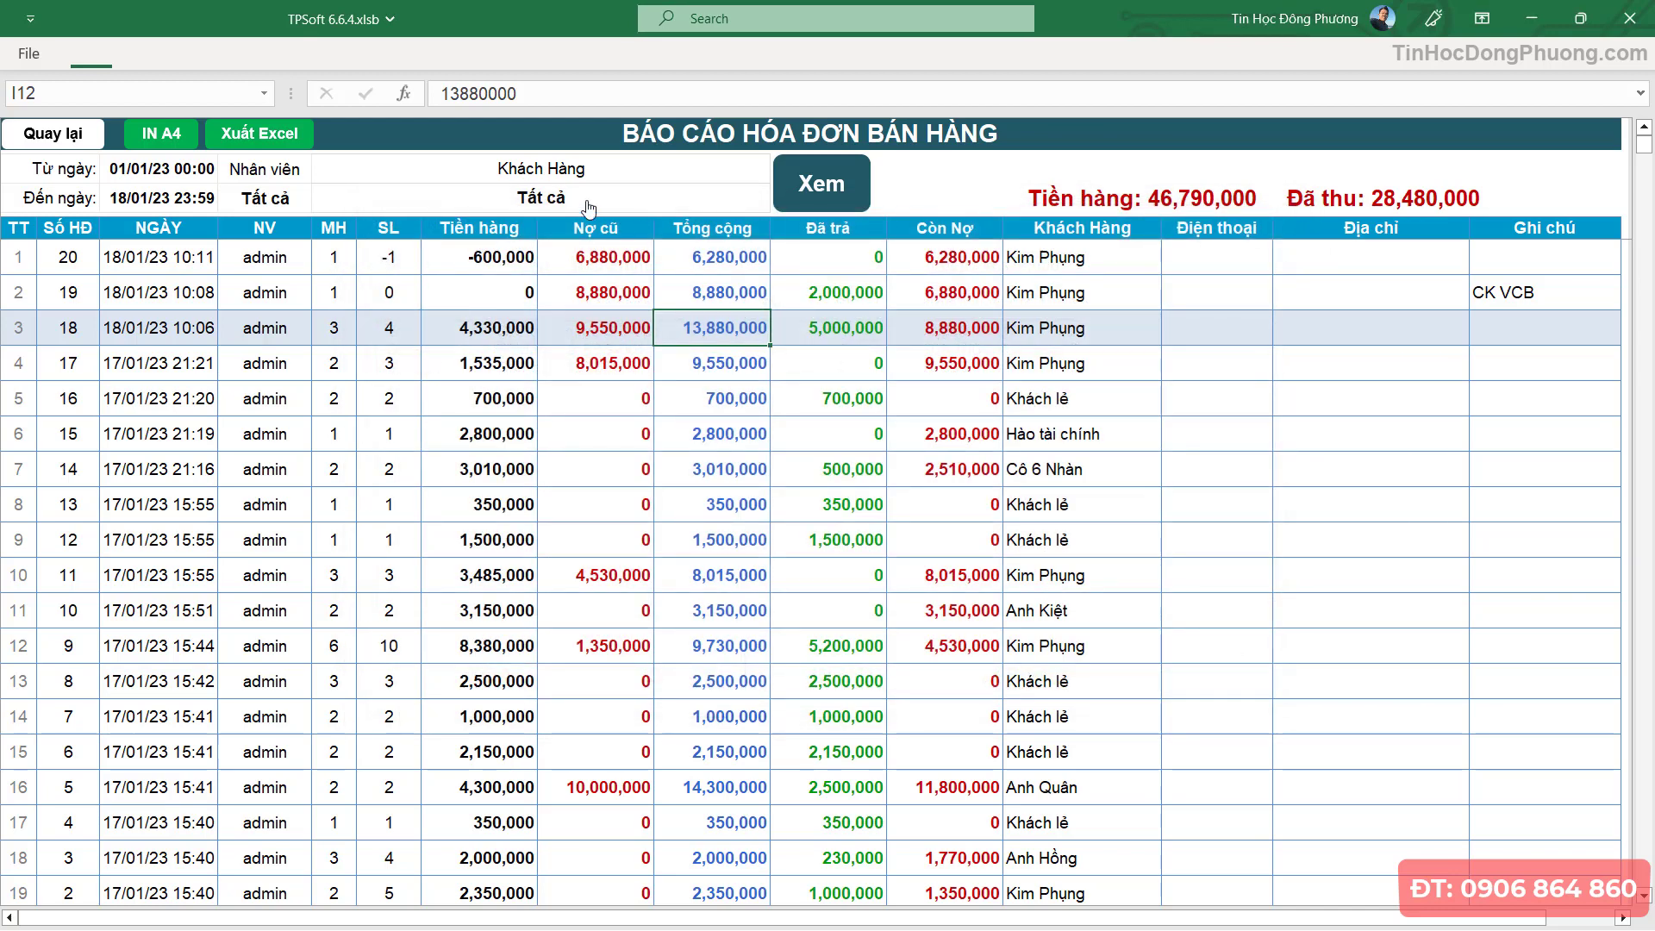
- Filter the sales invoice report to a single customer found by name search
click(583, 205)
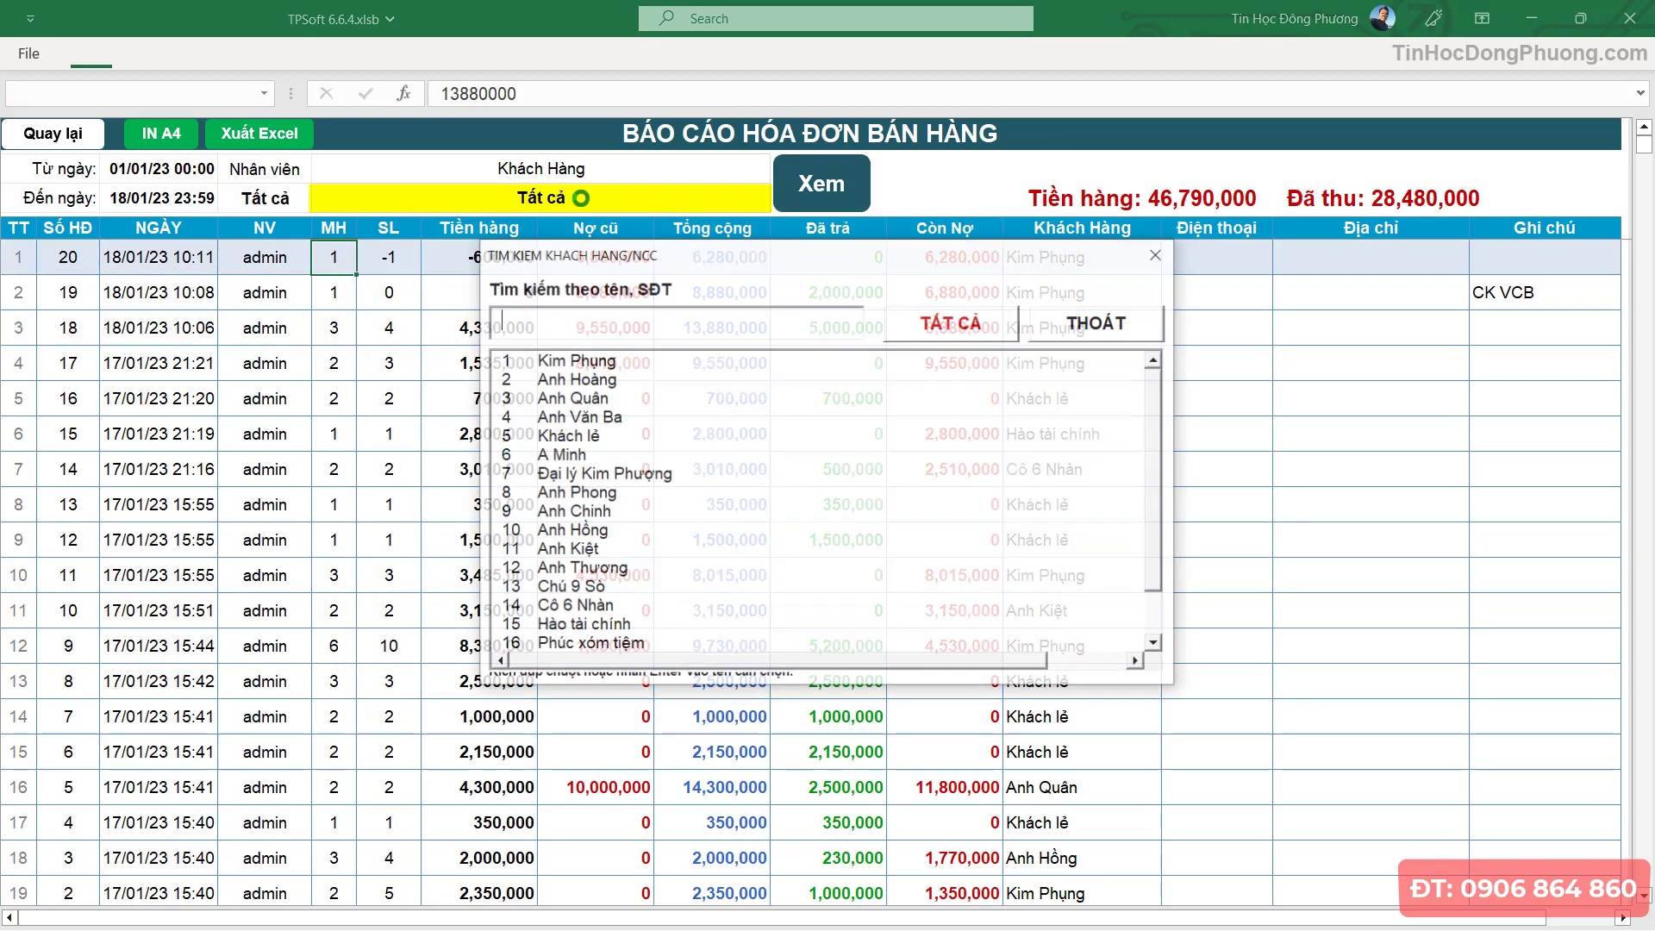
click(577, 362)
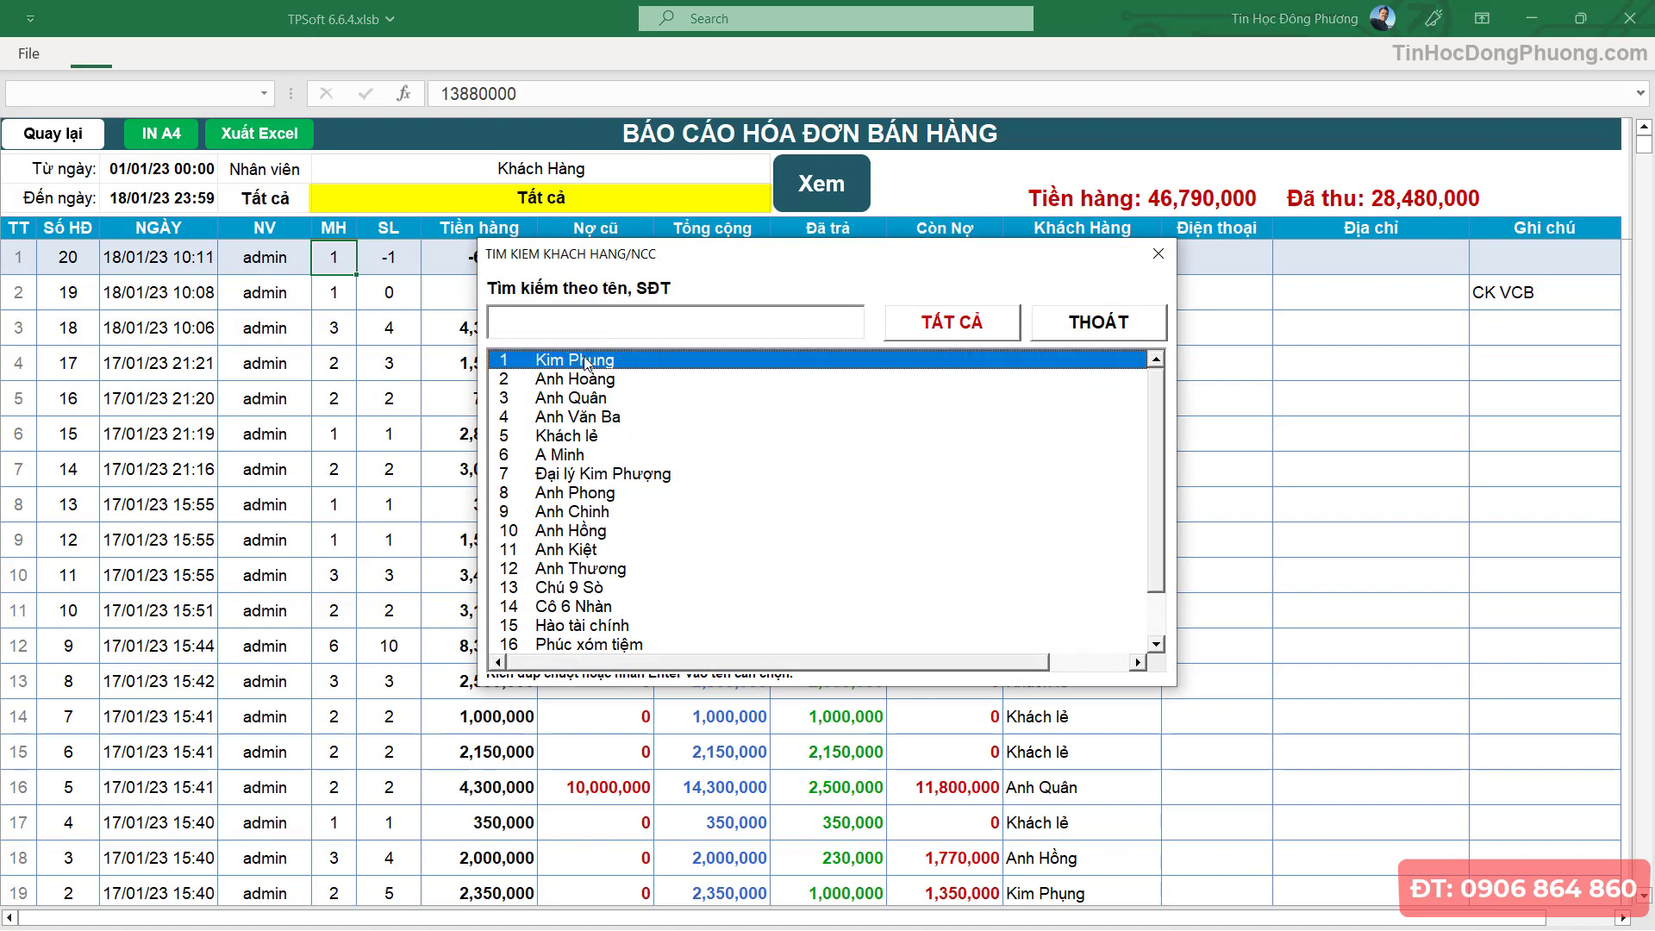
click(605, 321)
text(phung)
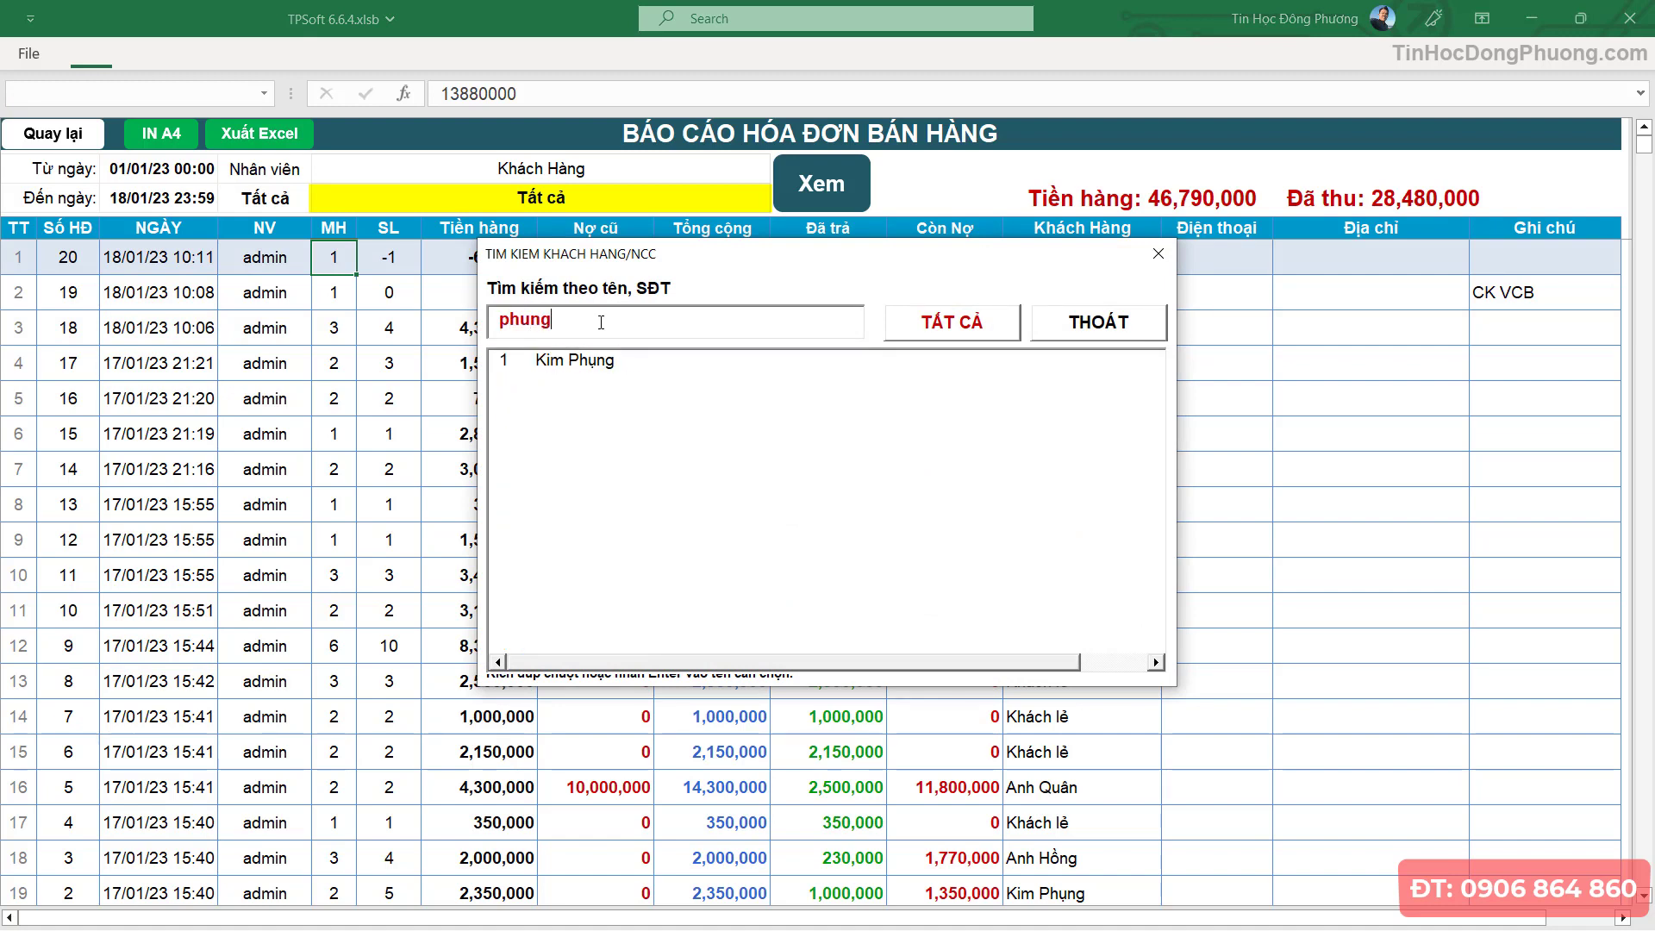
double_click(578, 362)
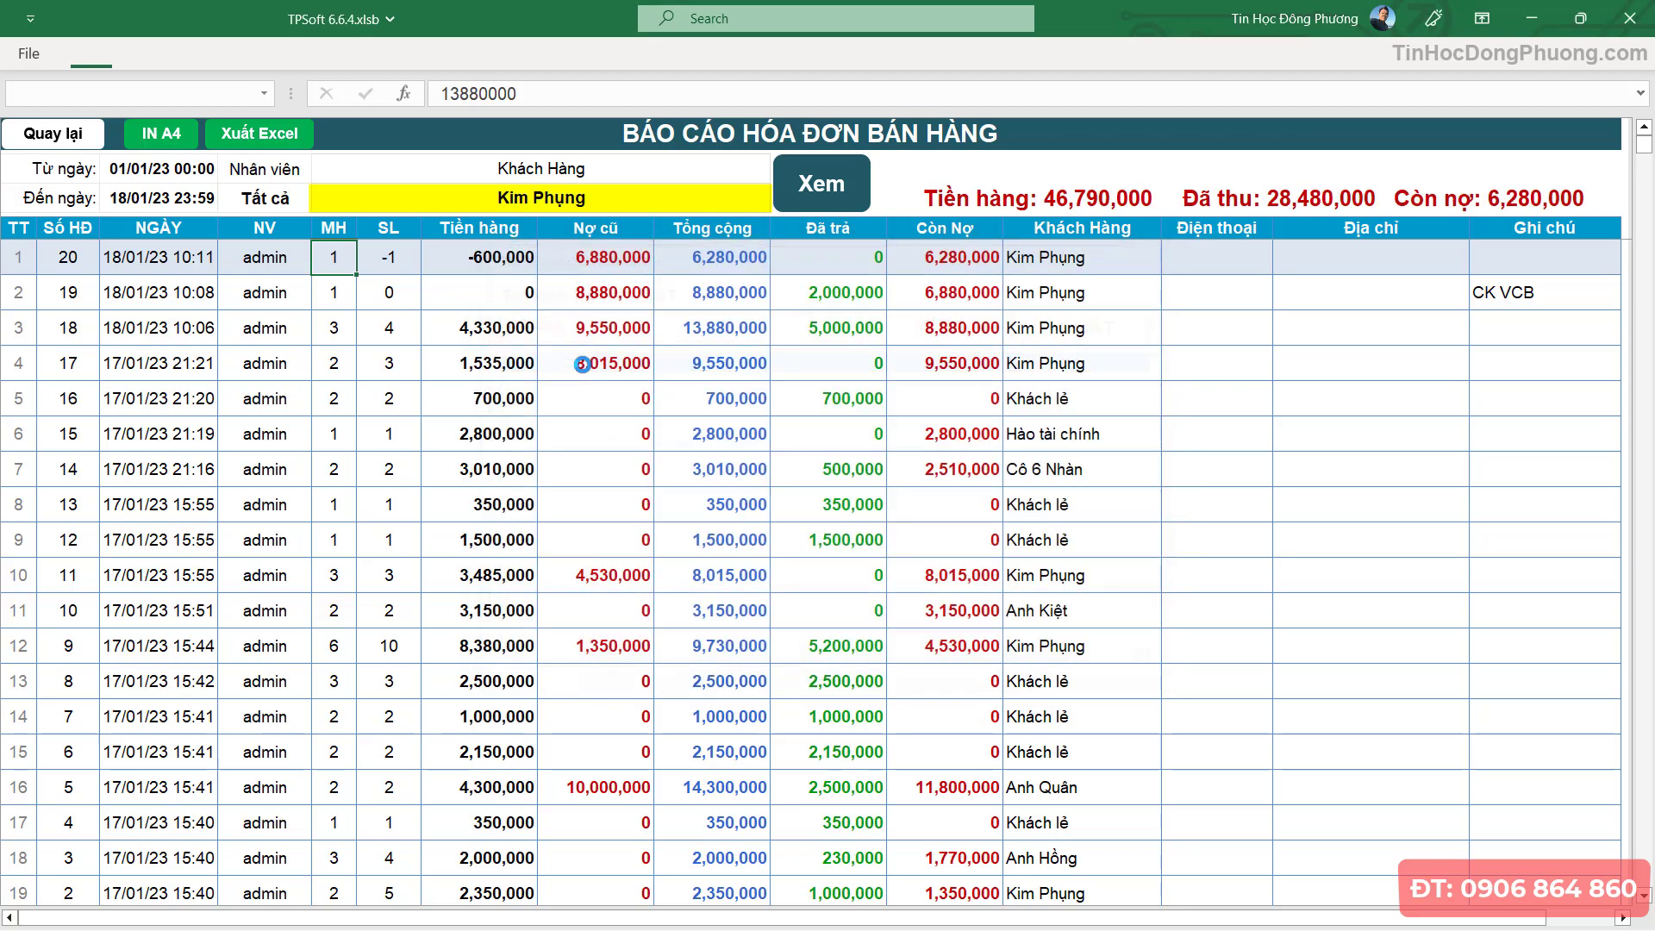
- Review the debts on the customer's invoices 11, 18 and 20, then return to the report list
click(827, 398)
click(1016, 465)
click(1052, 362)
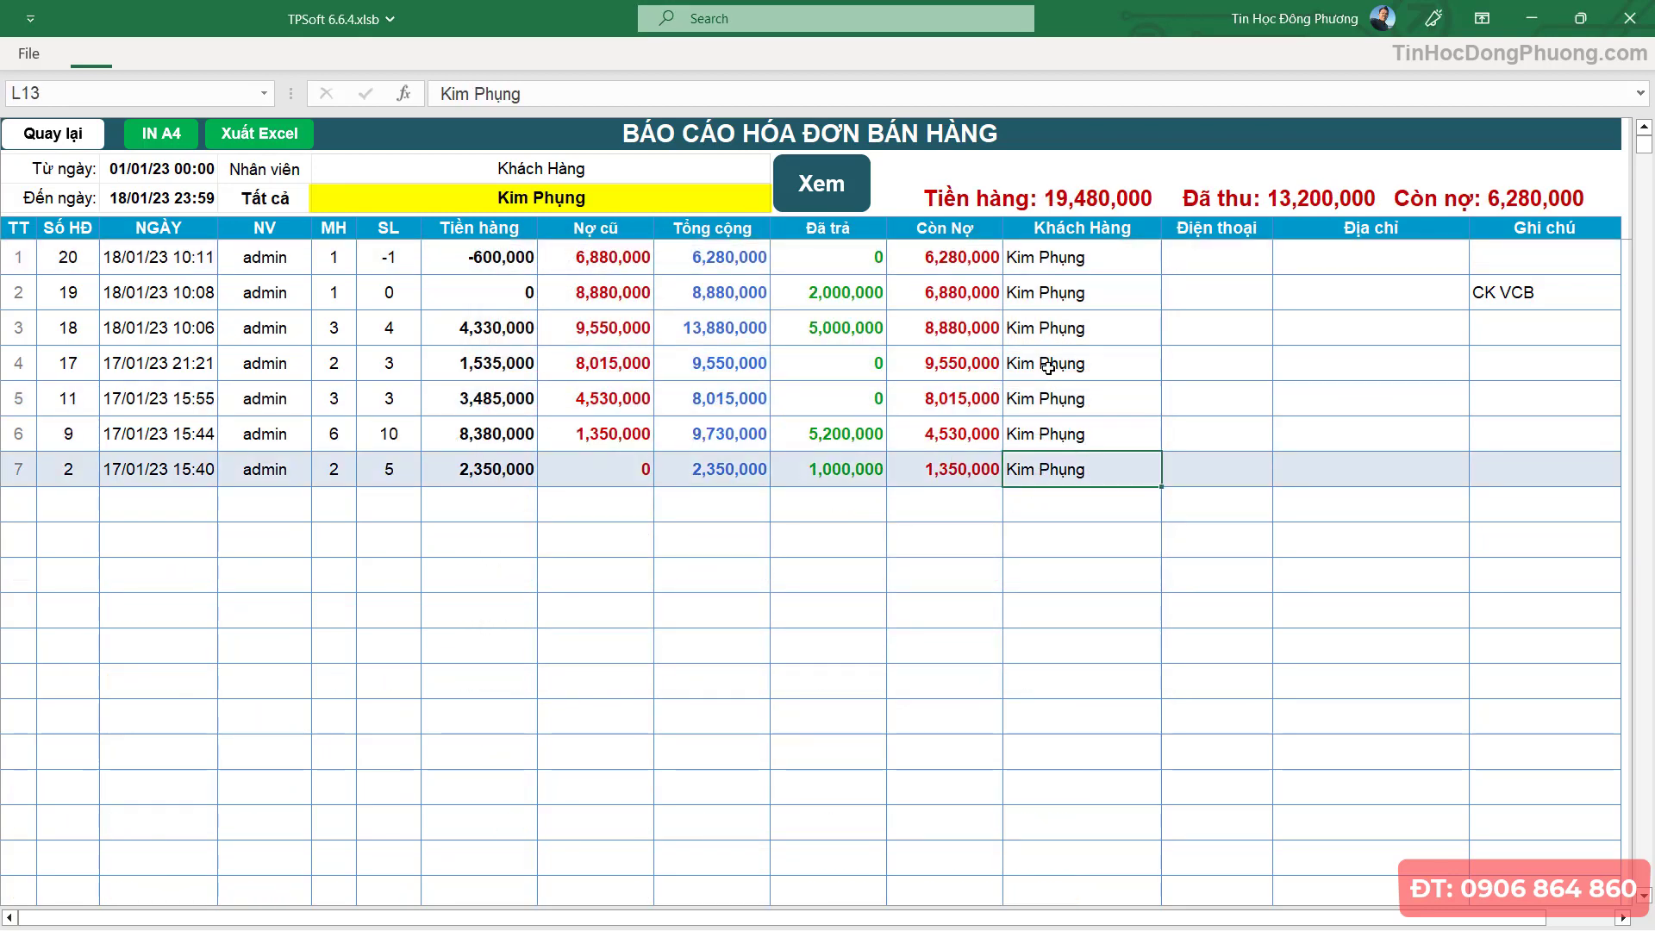
click(1052, 325)
click(623, 407)
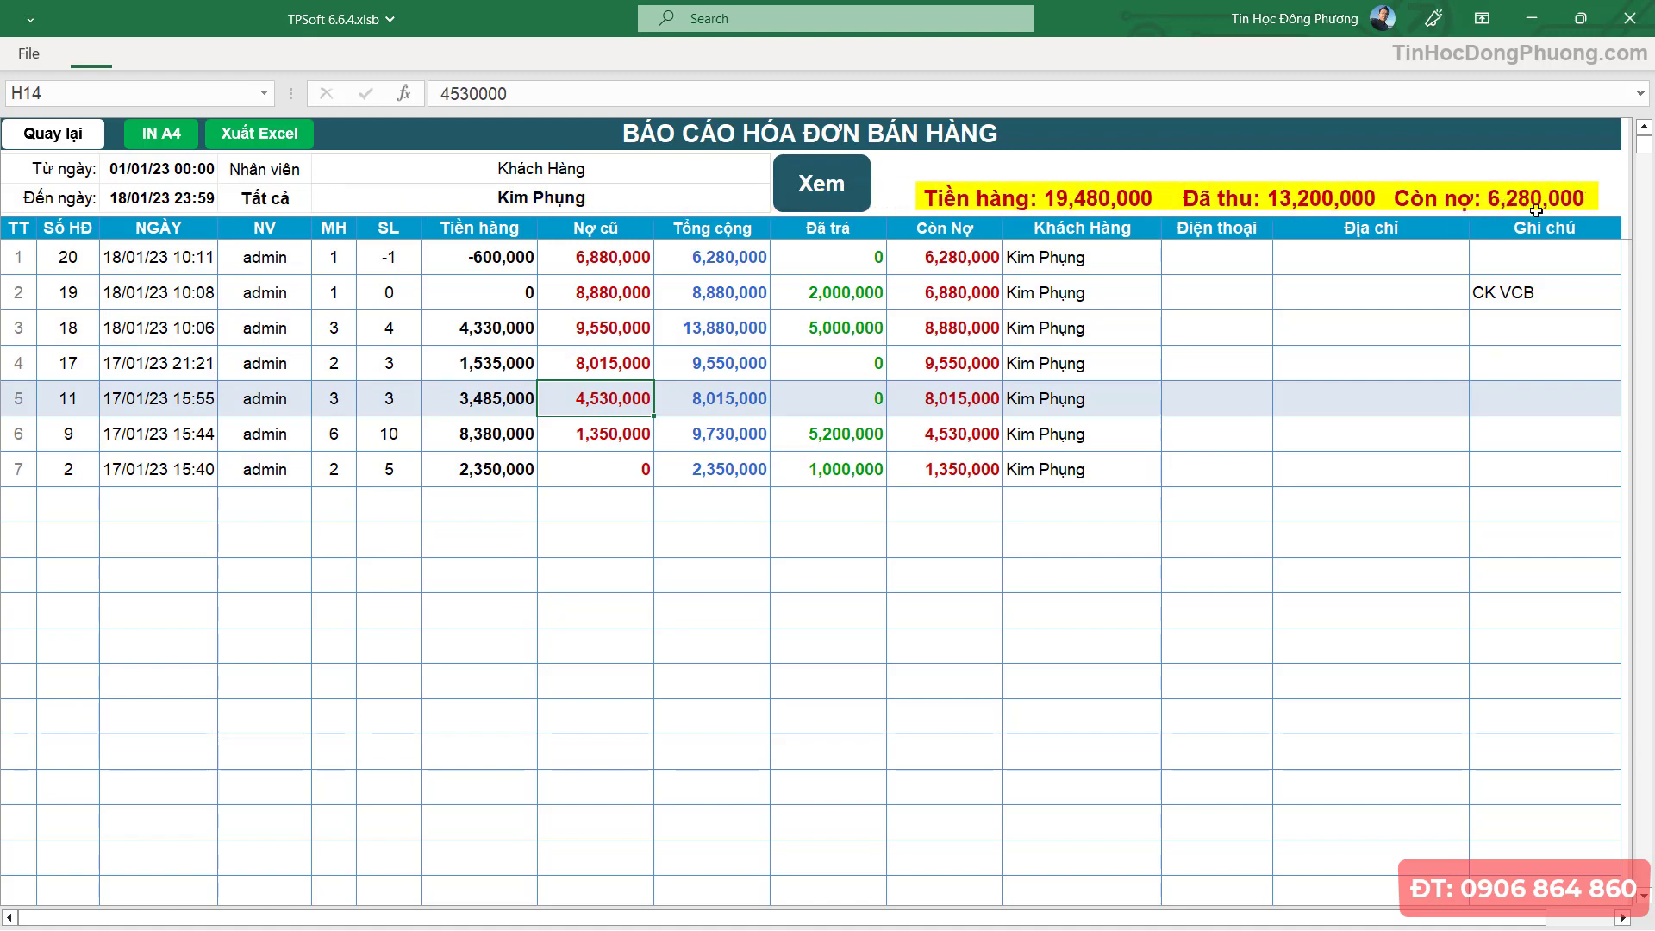
click(988, 259)
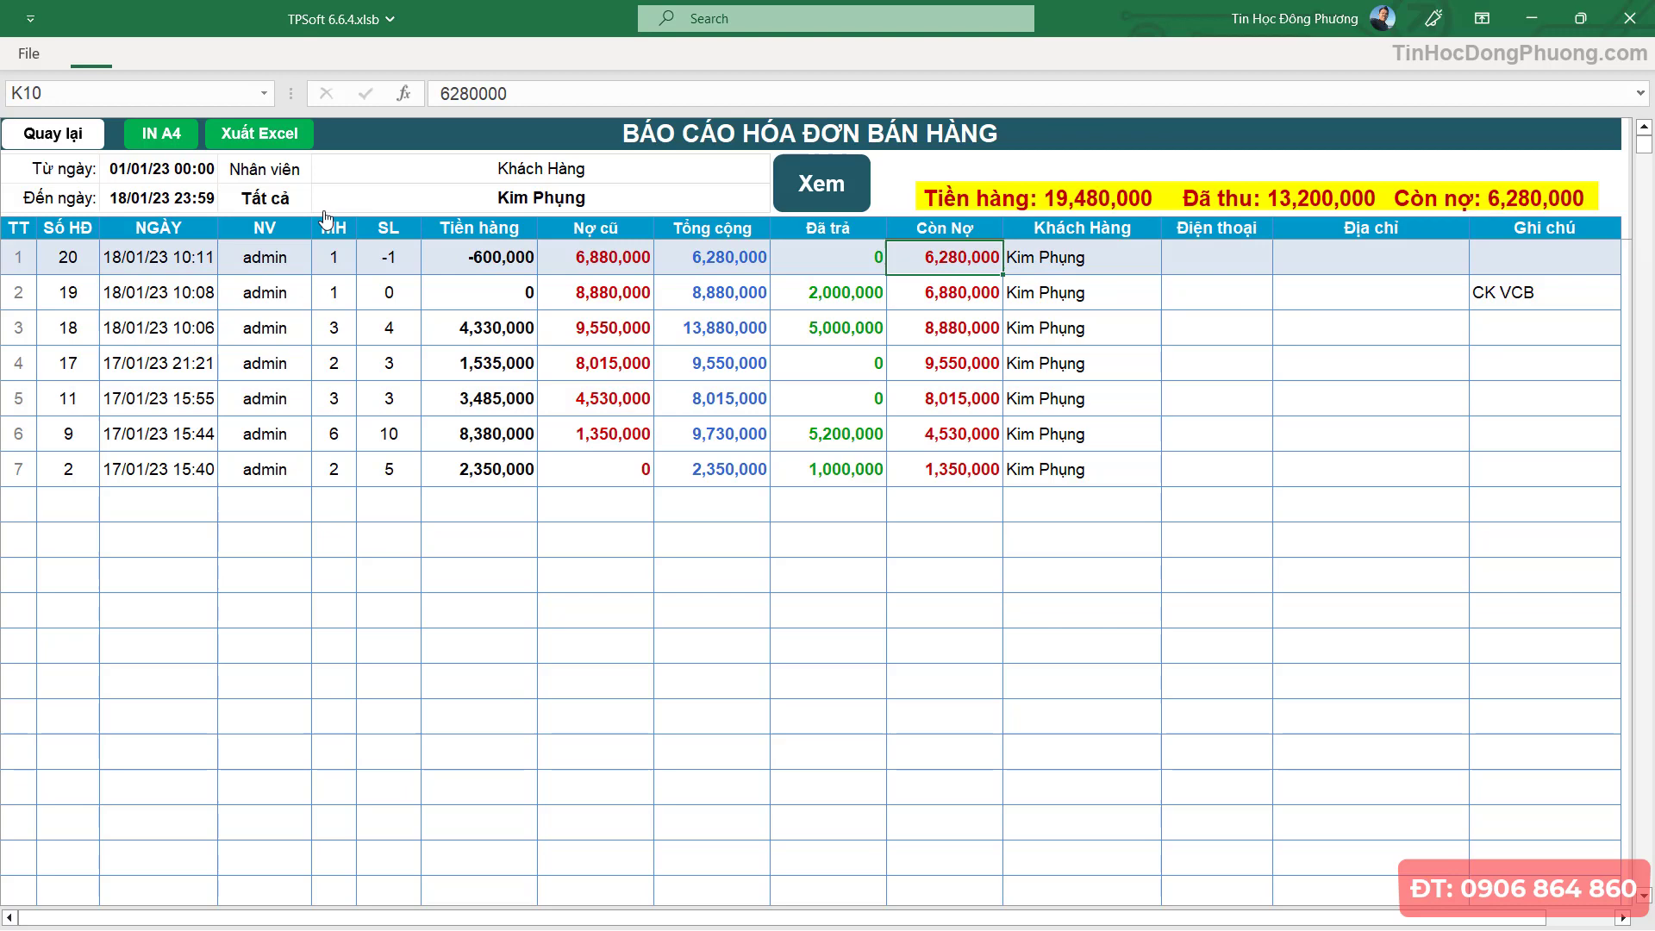
click(54, 136)
click(1228, 757)
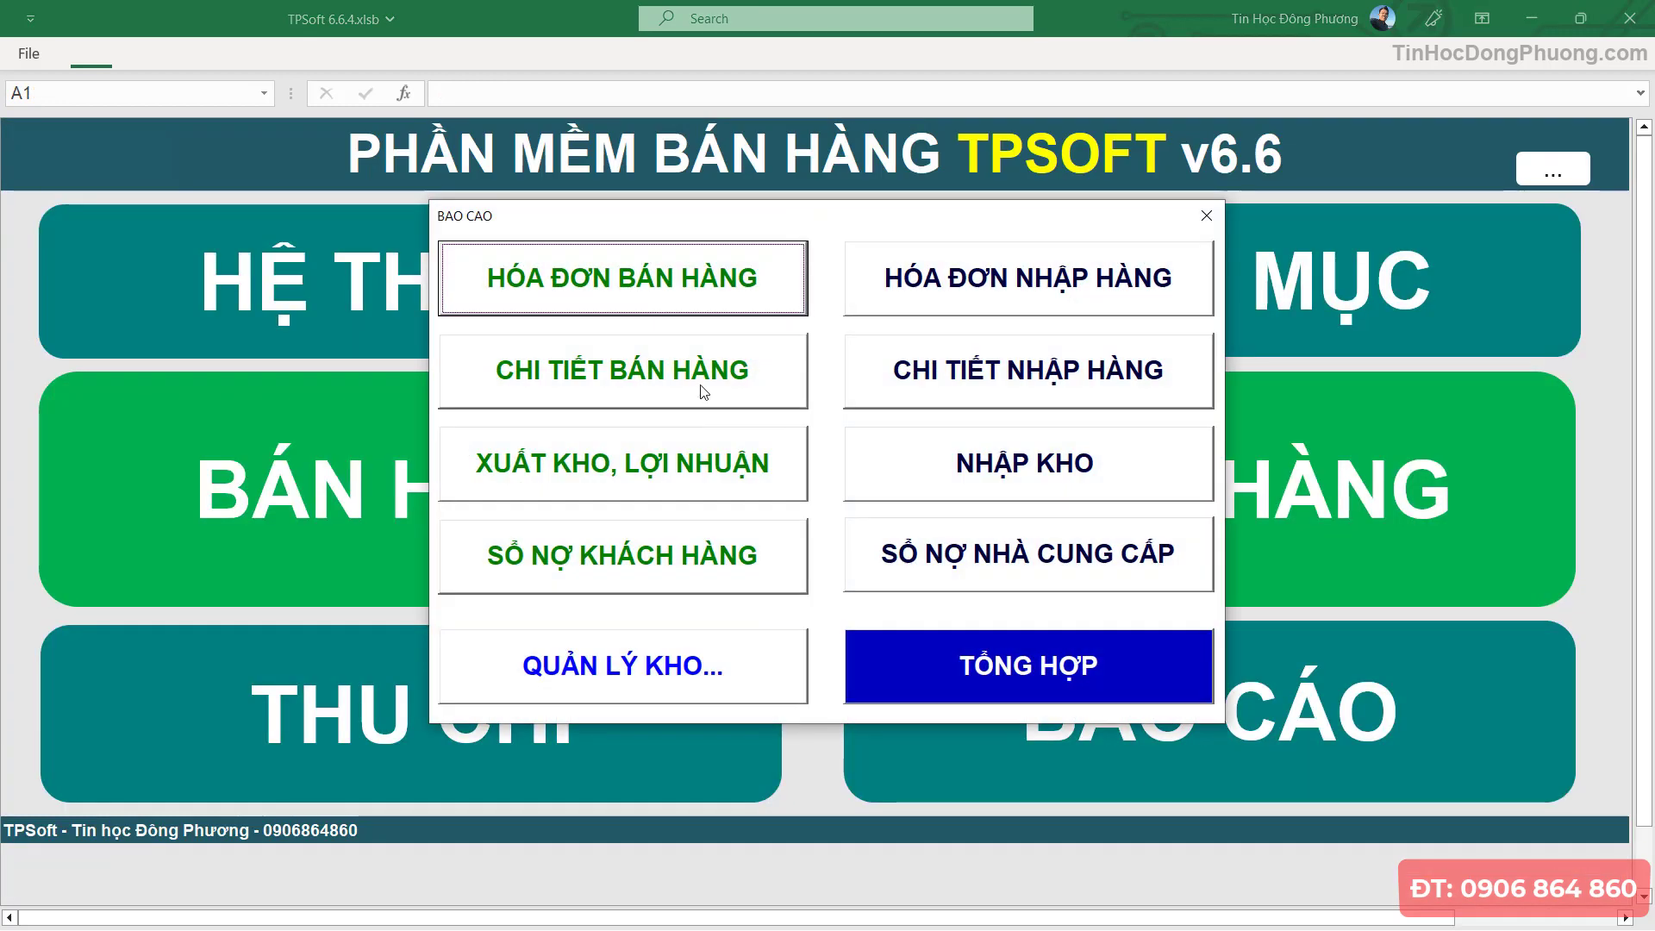
- Open the CHI TIẾT BÁN HÀNG report for 01/01/23 to 18/01/23
click(649, 345)
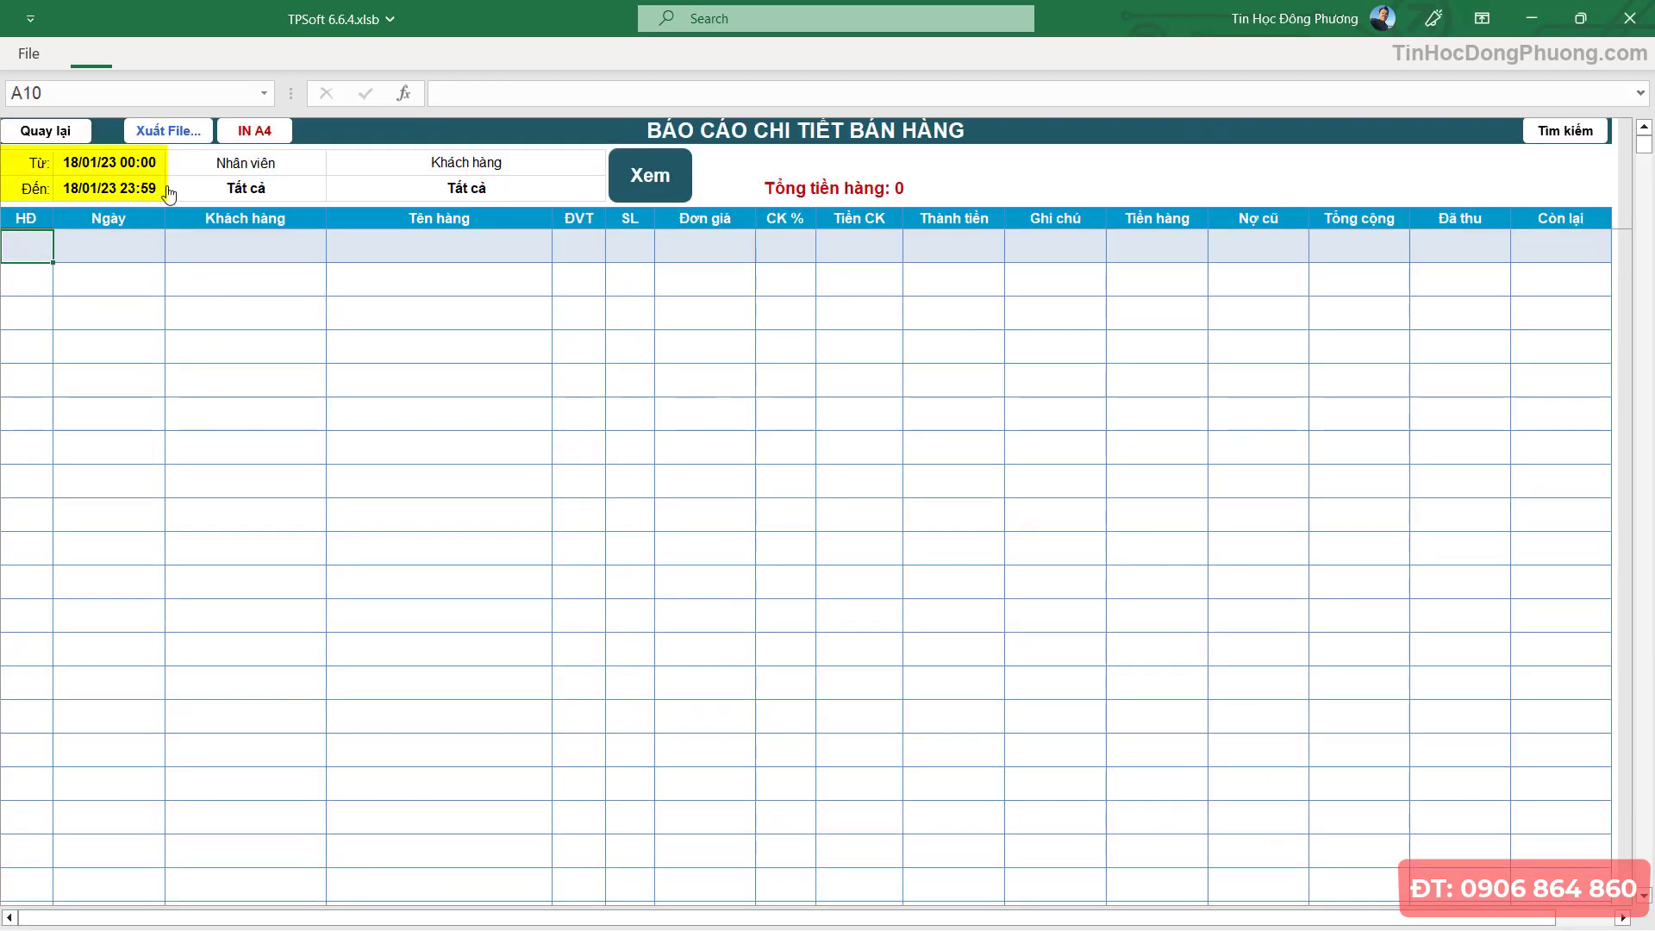
click(162, 190)
click(652, 484)
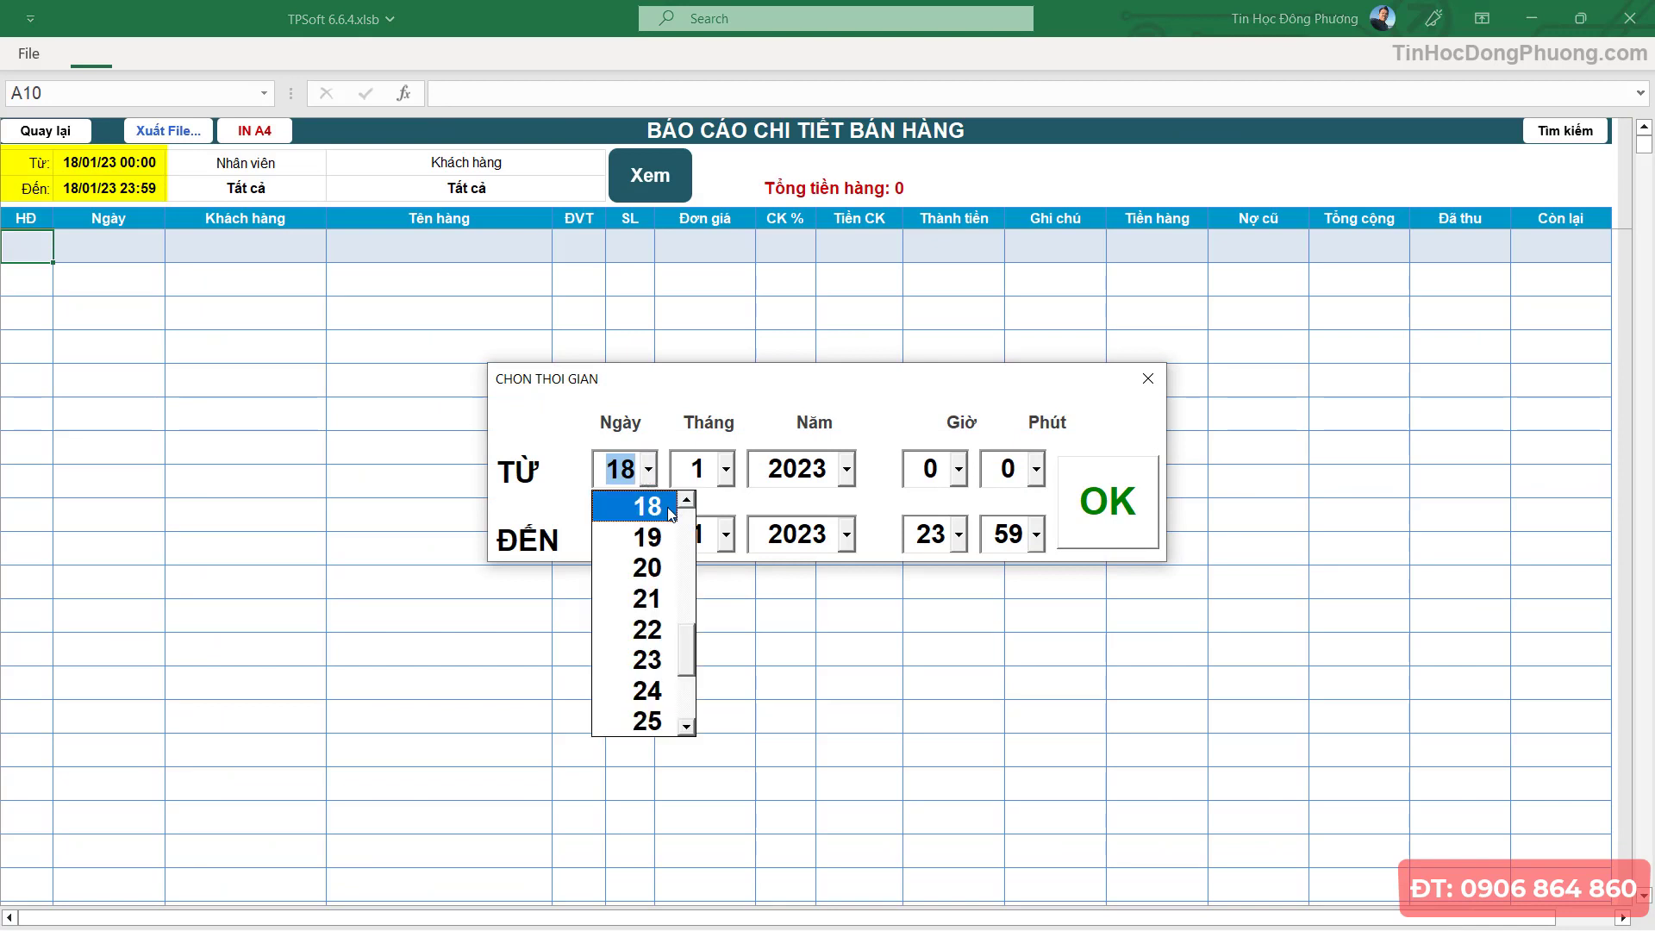
scroll(655, 604, up, 5)
click(655, 515)
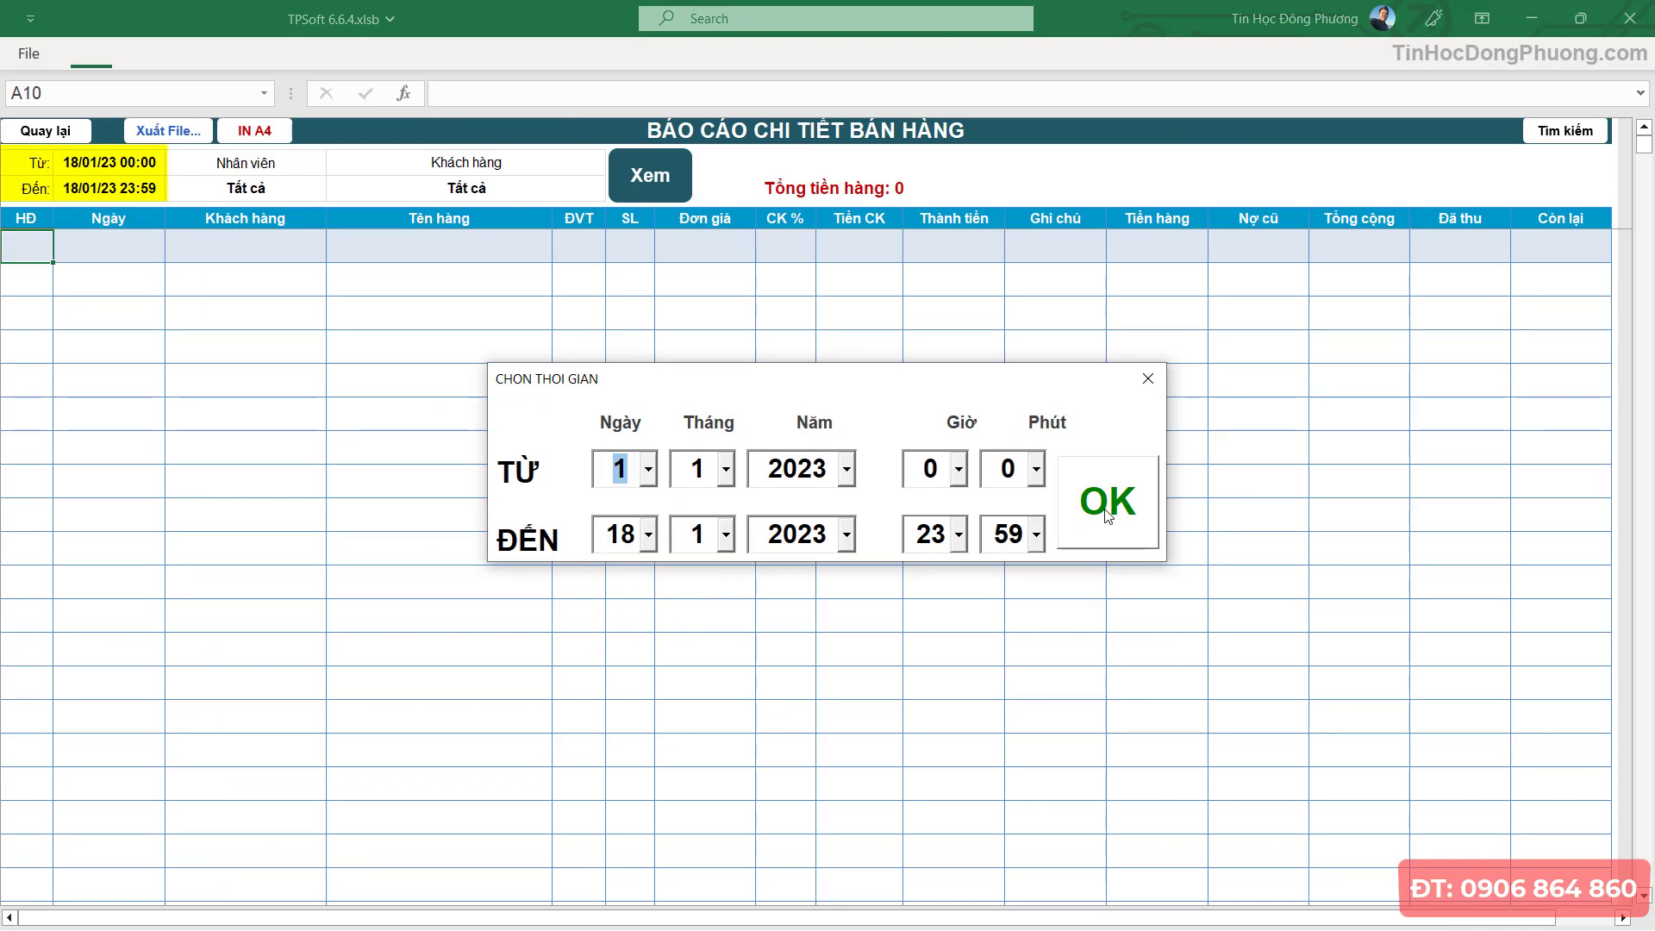
click(1110, 513)
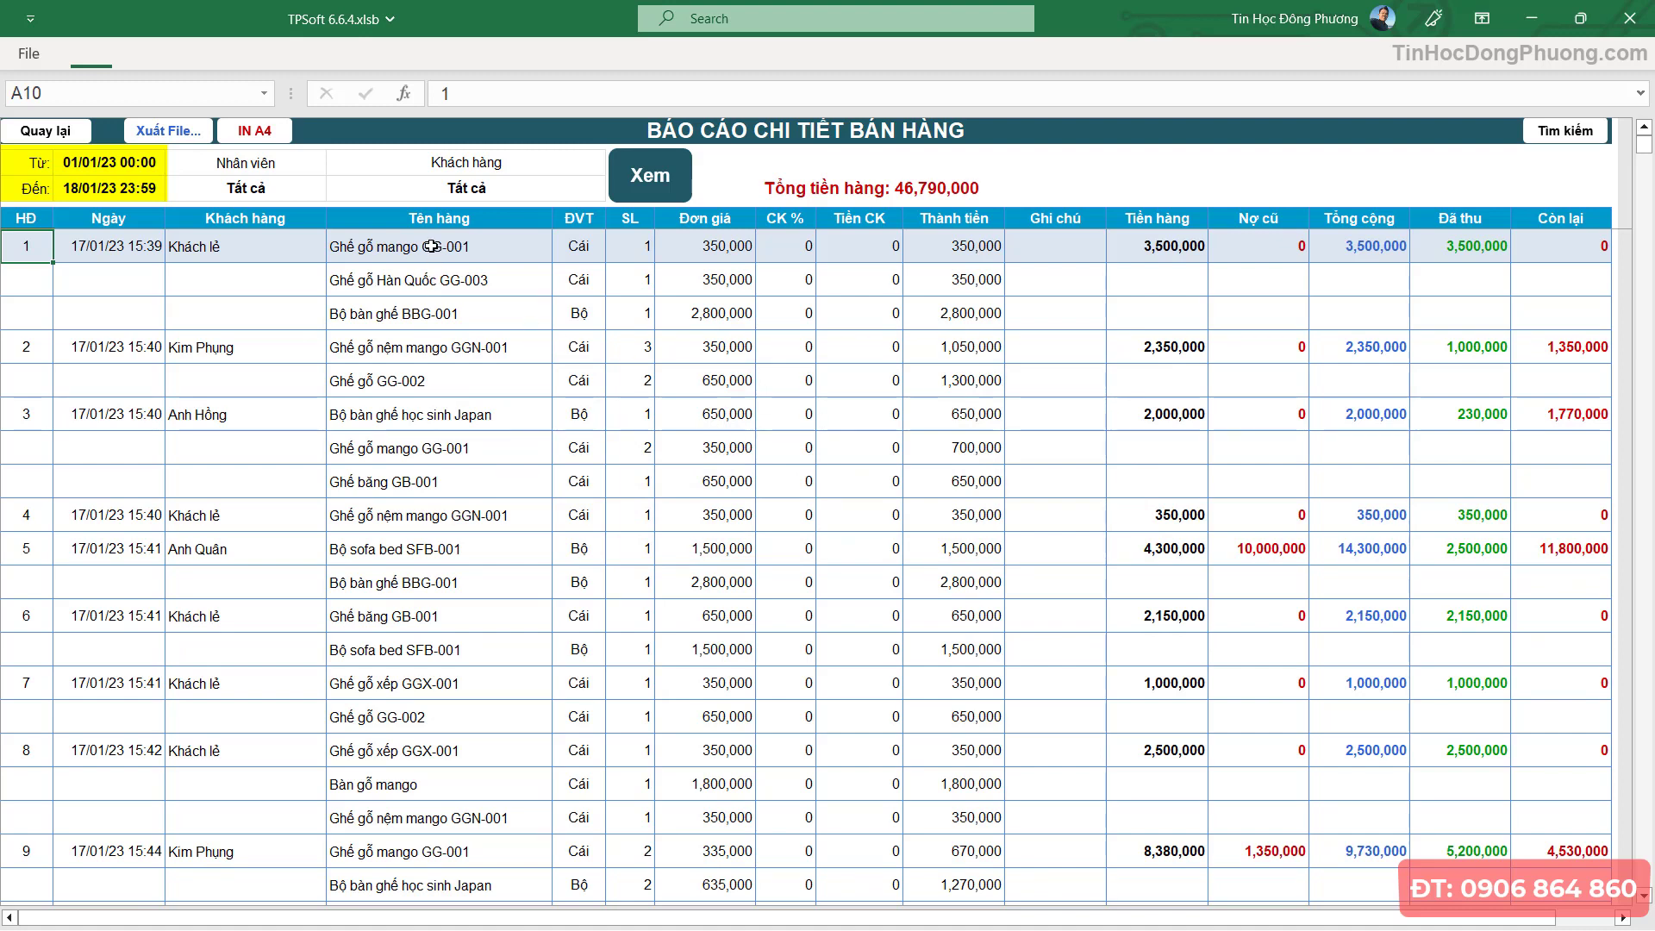
- Review the first order's items, unit prices, line totals, amounts paid, remaining balance, date and invoice number
drag(431, 247, 515, 301)
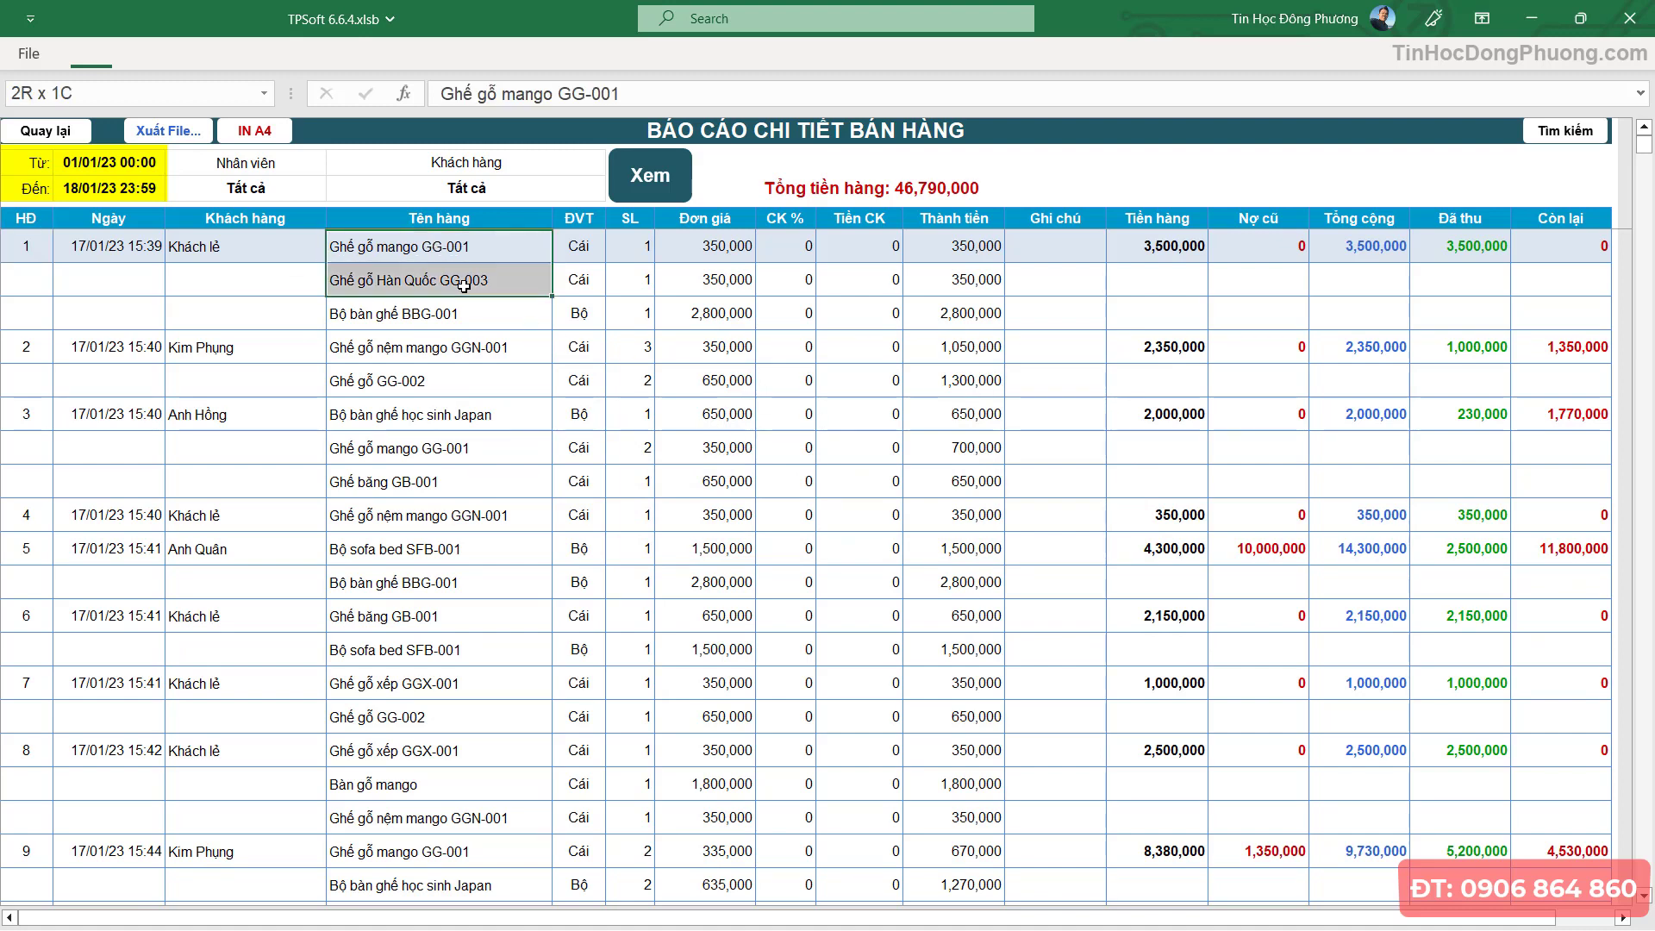
click(625, 259)
click(715, 253)
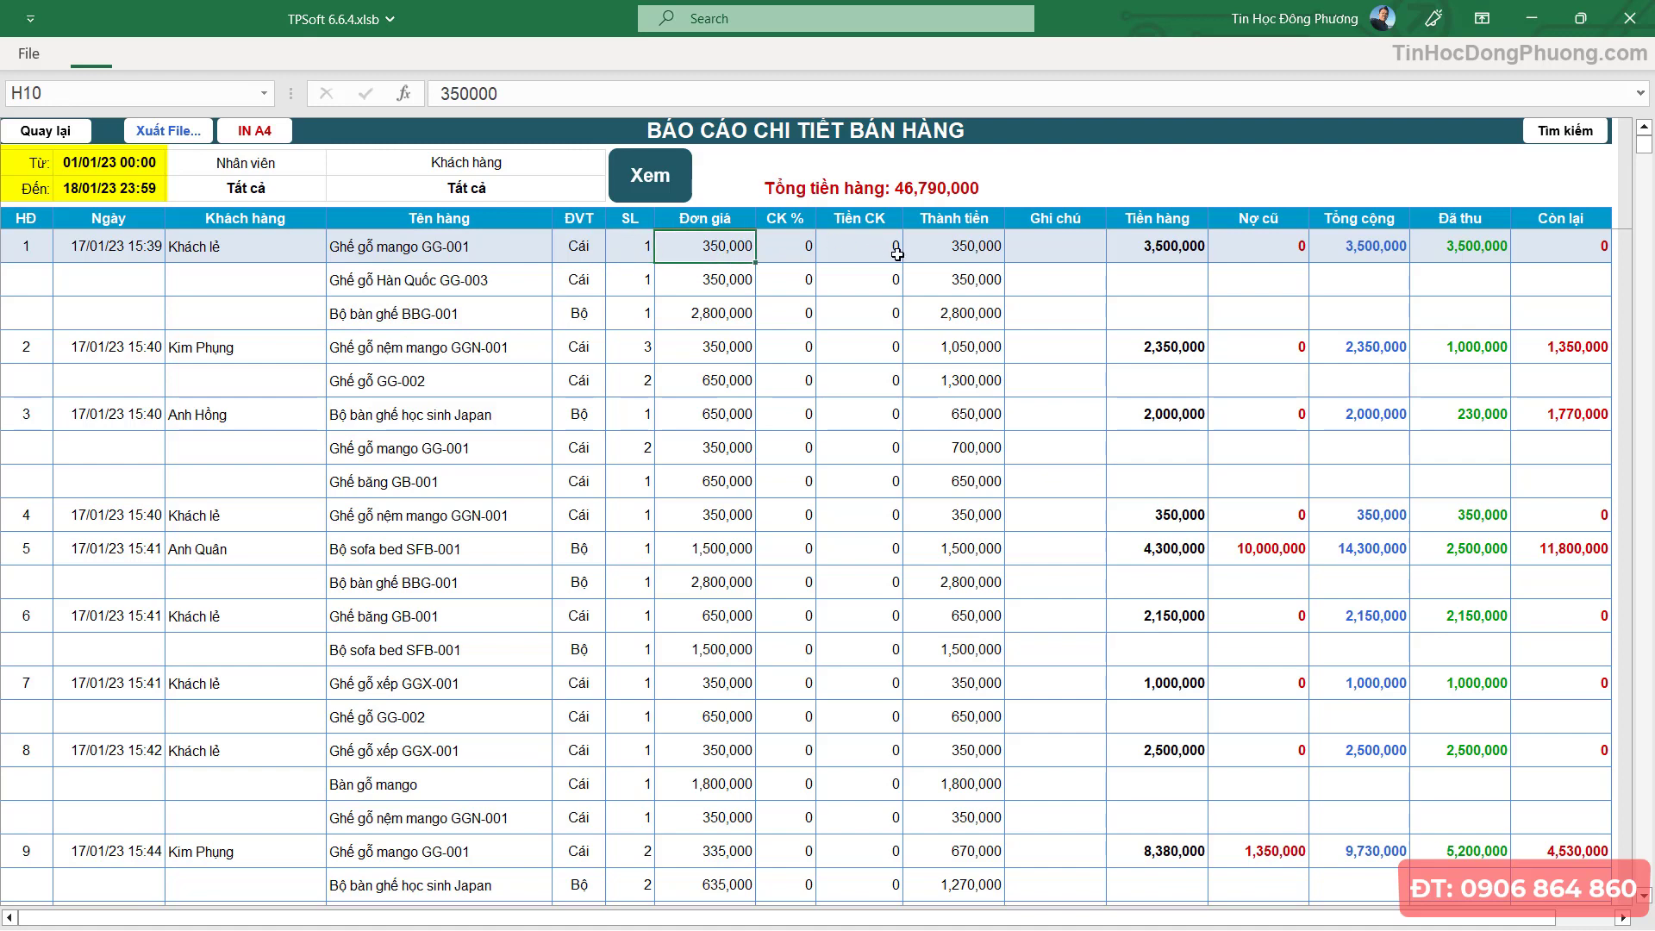
click(931, 268)
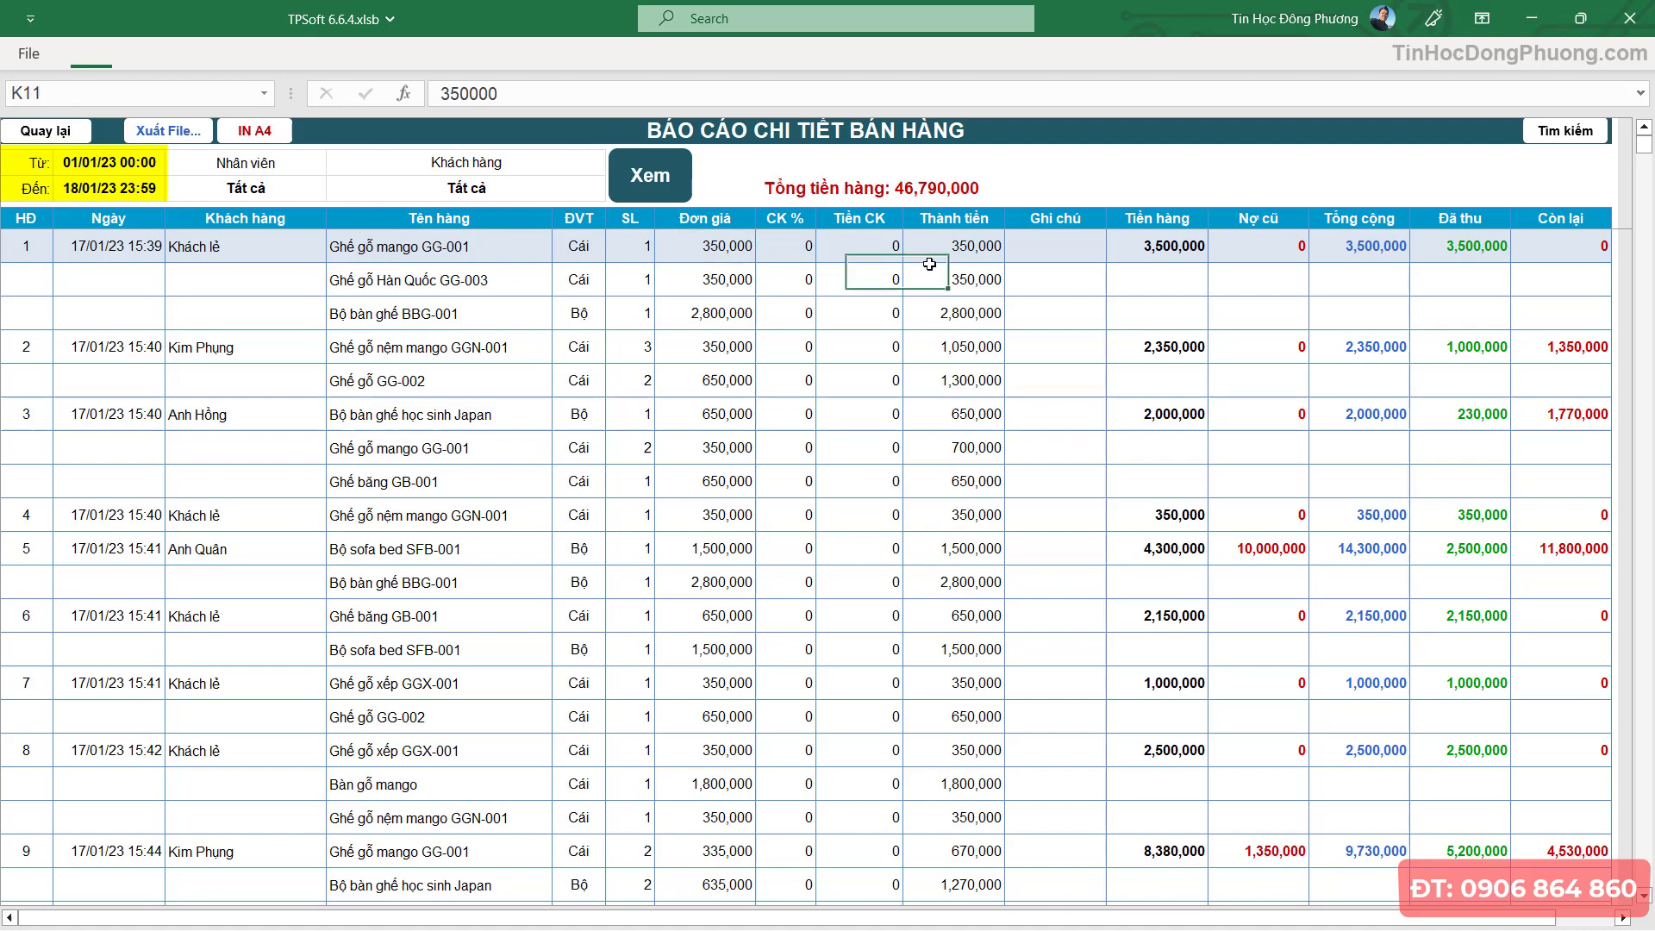
click(1186, 248)
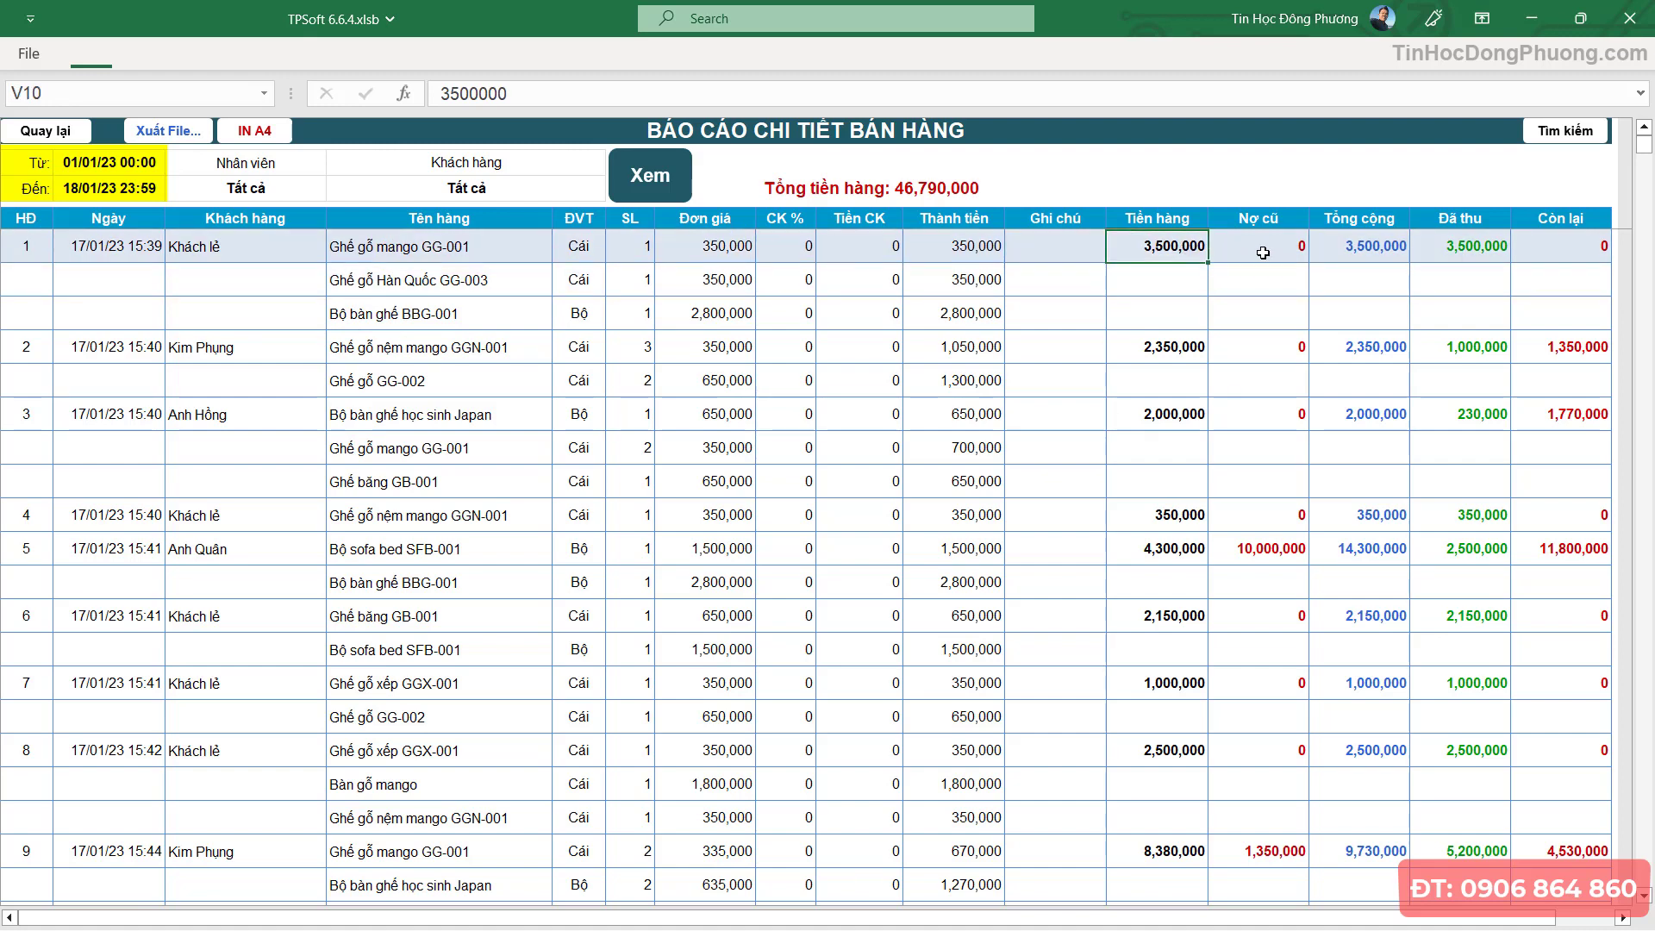
click(1283, 247)
click(1371, 248)
click(1463, 250)
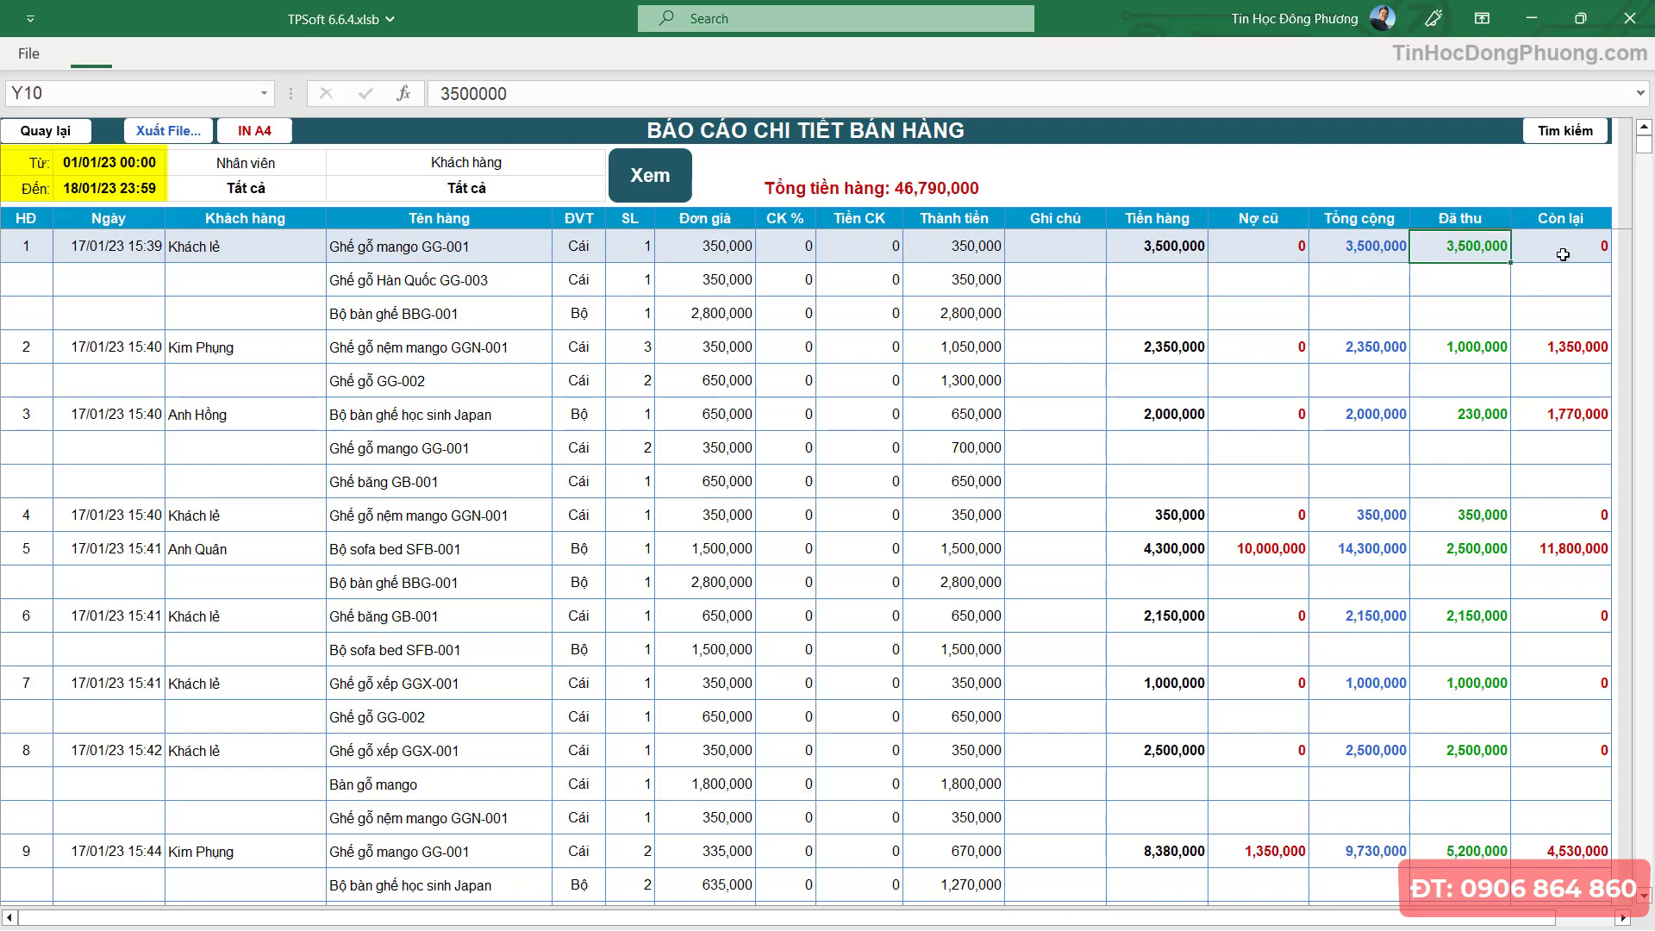
key(Right)
click(138, 252)
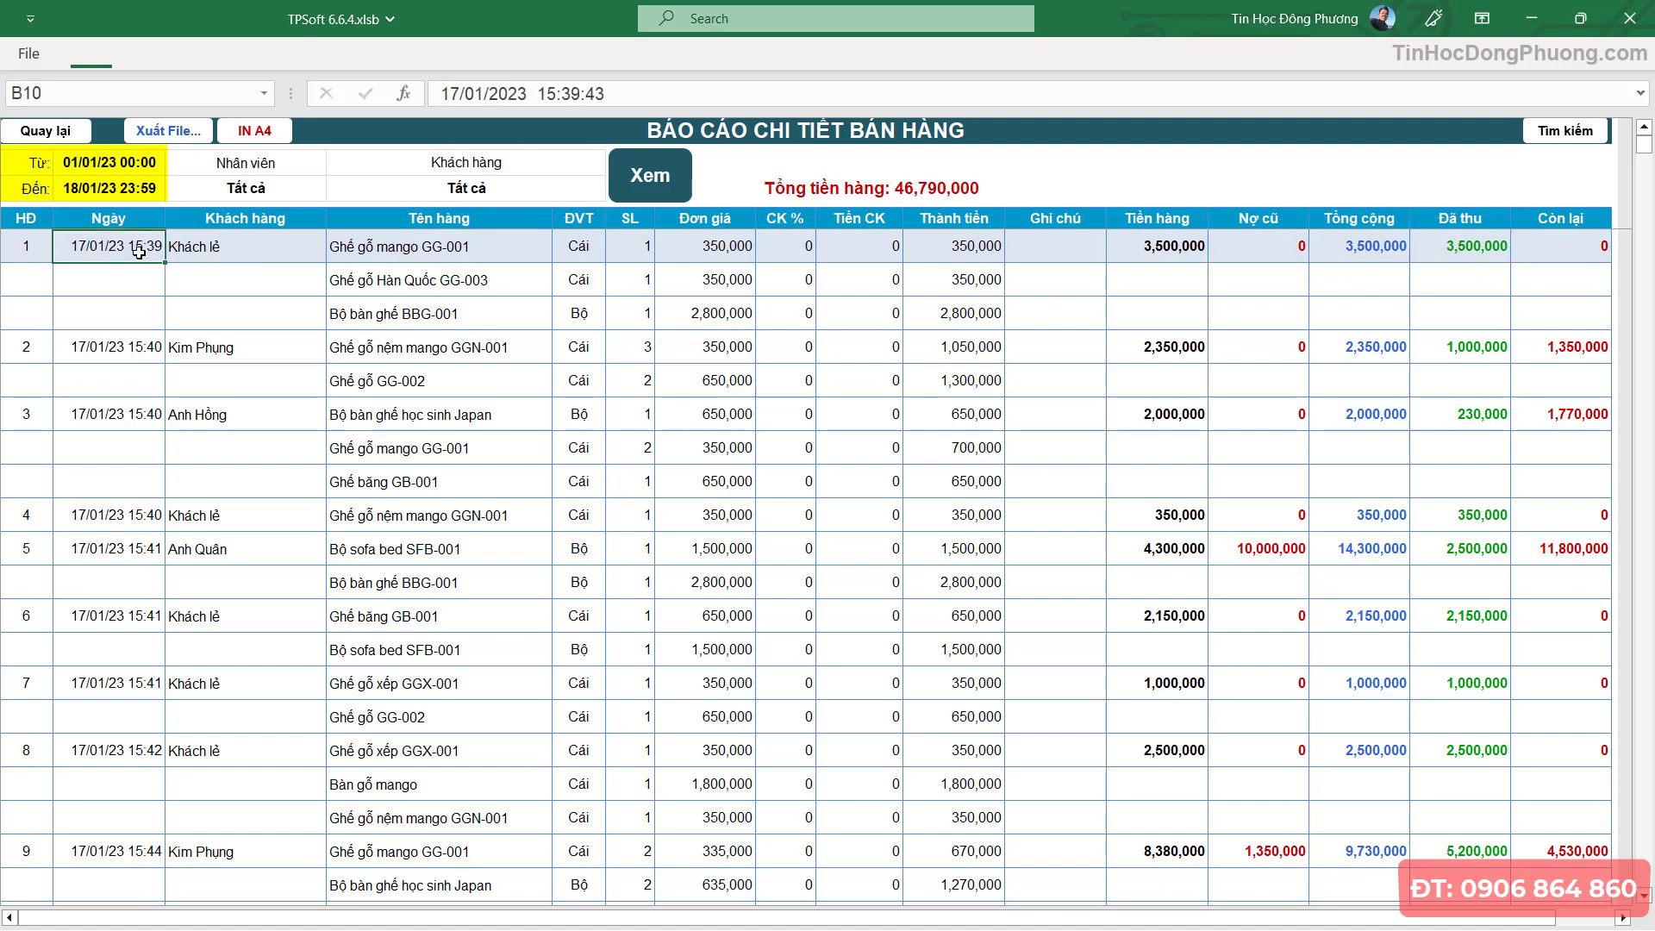
click(31, 248)
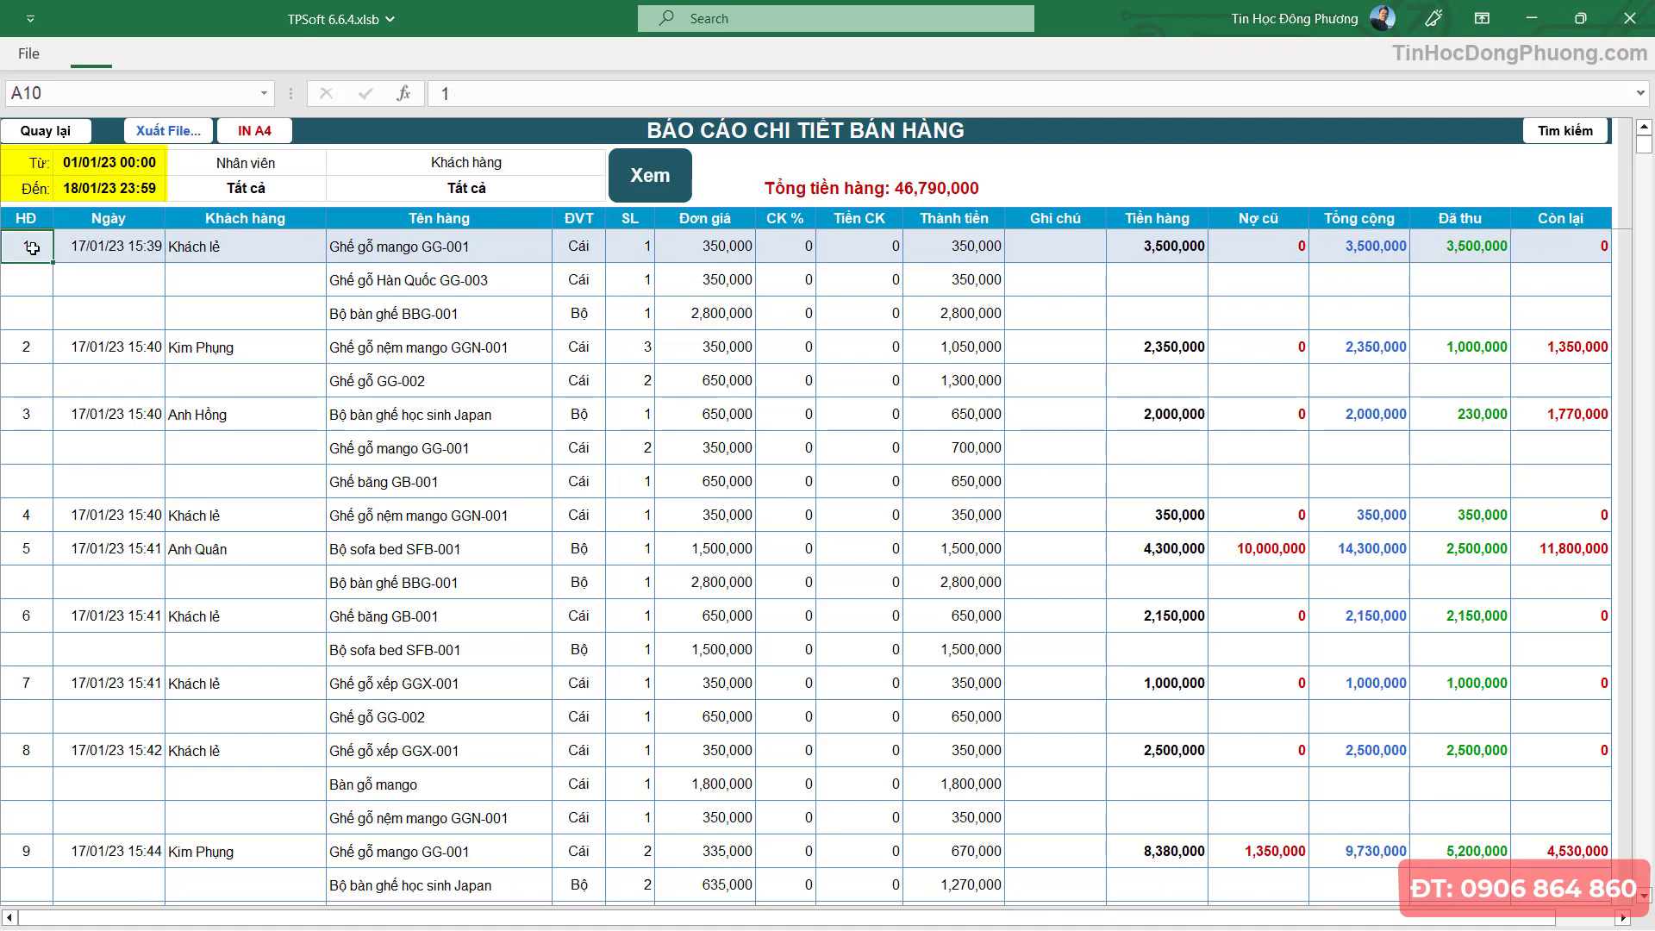
- Filter the detailed sales report to one customer via the Khách hàng search
click(467, 188)
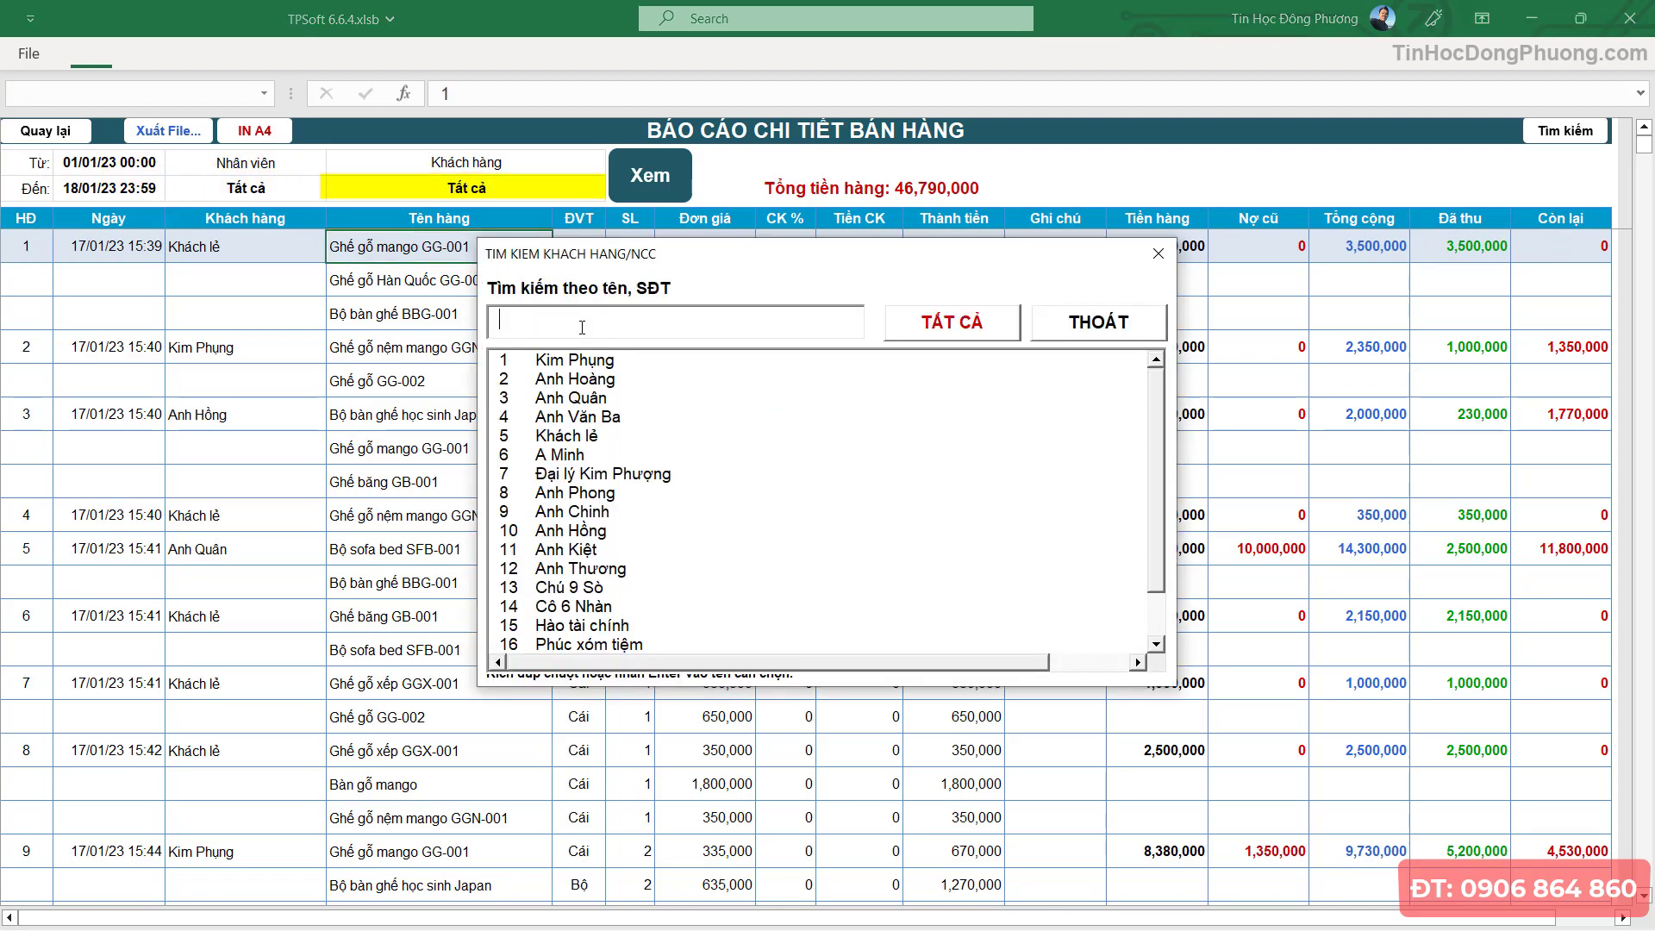
text(kim)
double_click(573, 359)
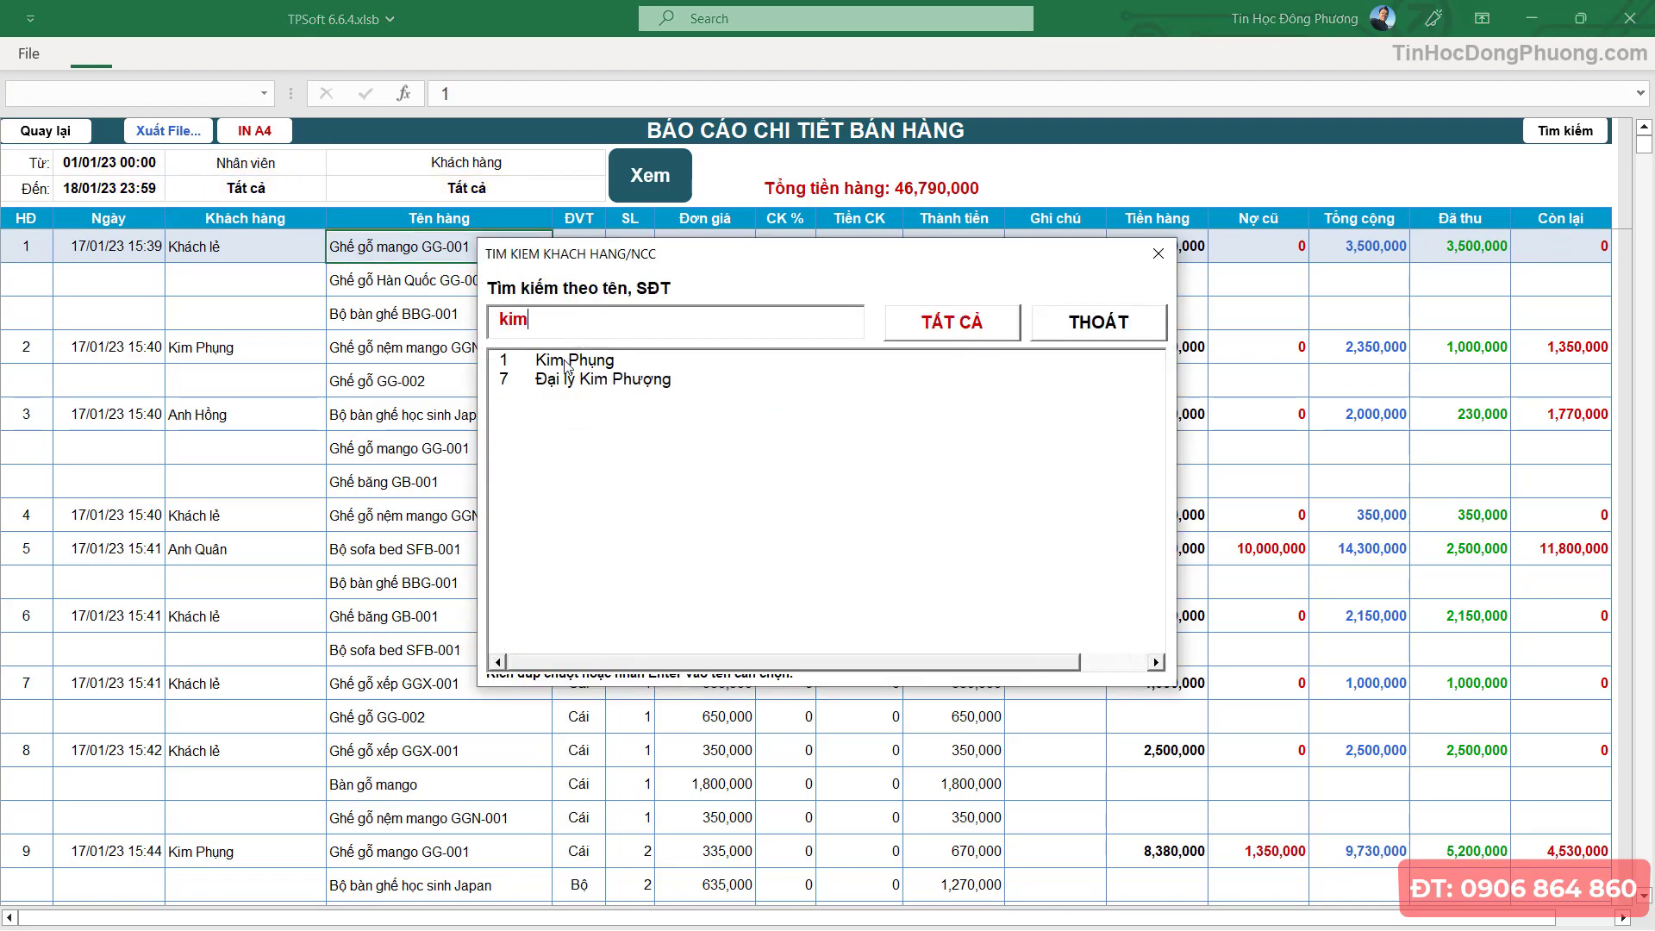
- Review the item names and money columns of orders 2, 9 and 17
click(810, 368)
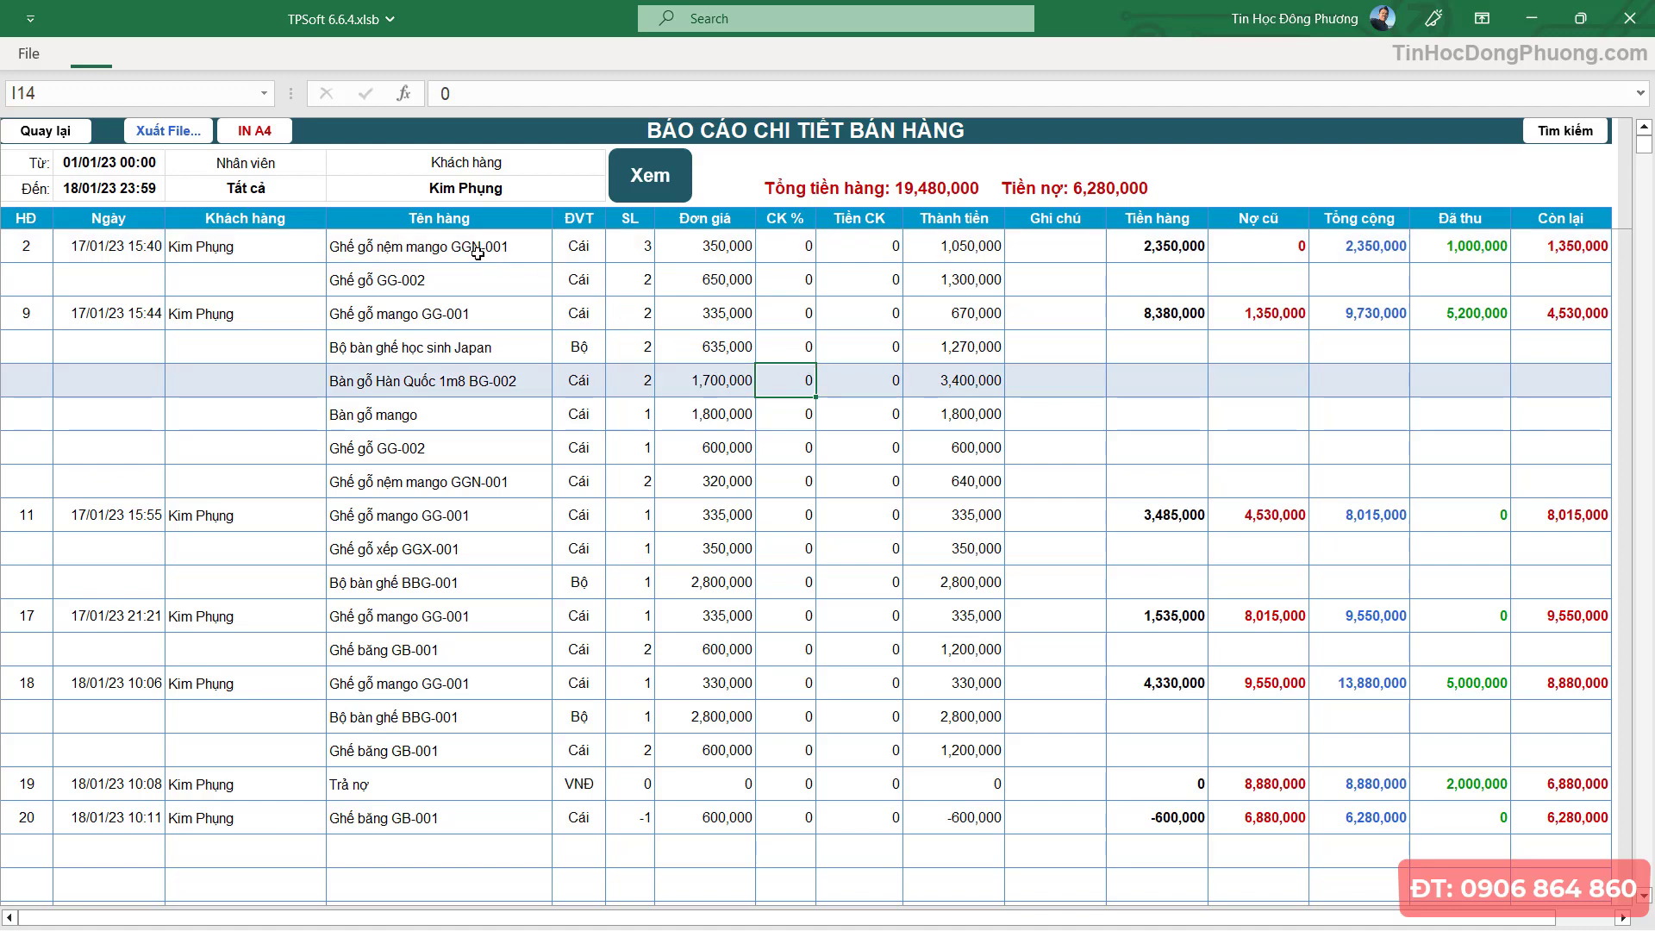
drag(478, 252, 442, 441)
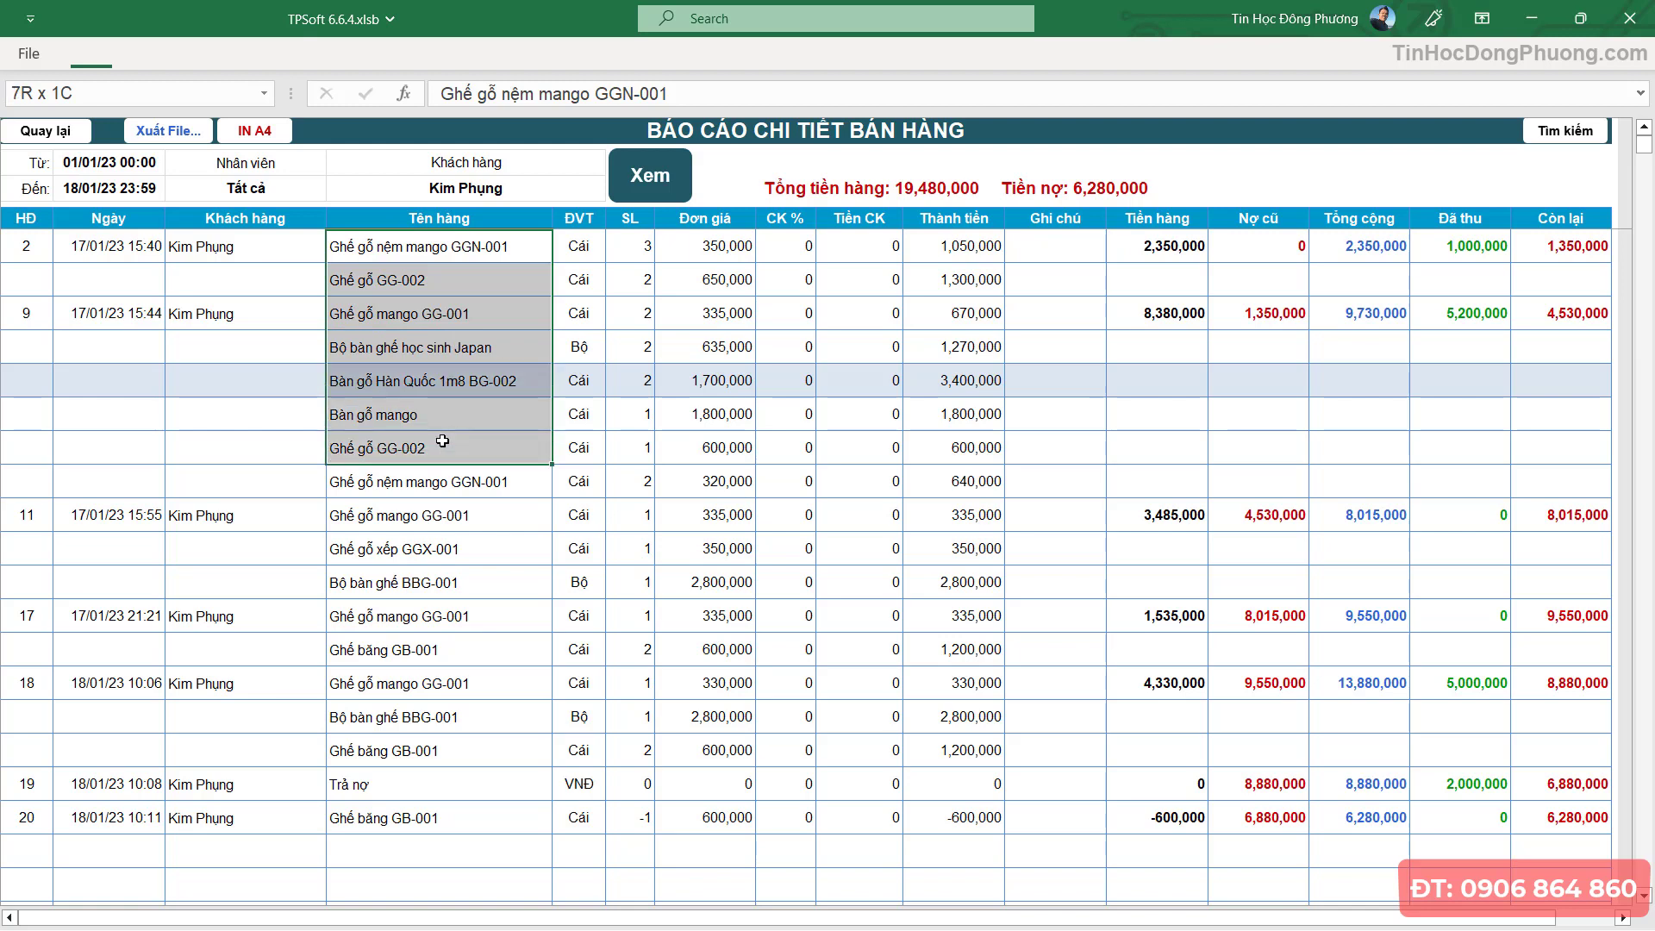
drag(1152, 244, 1566, 810)
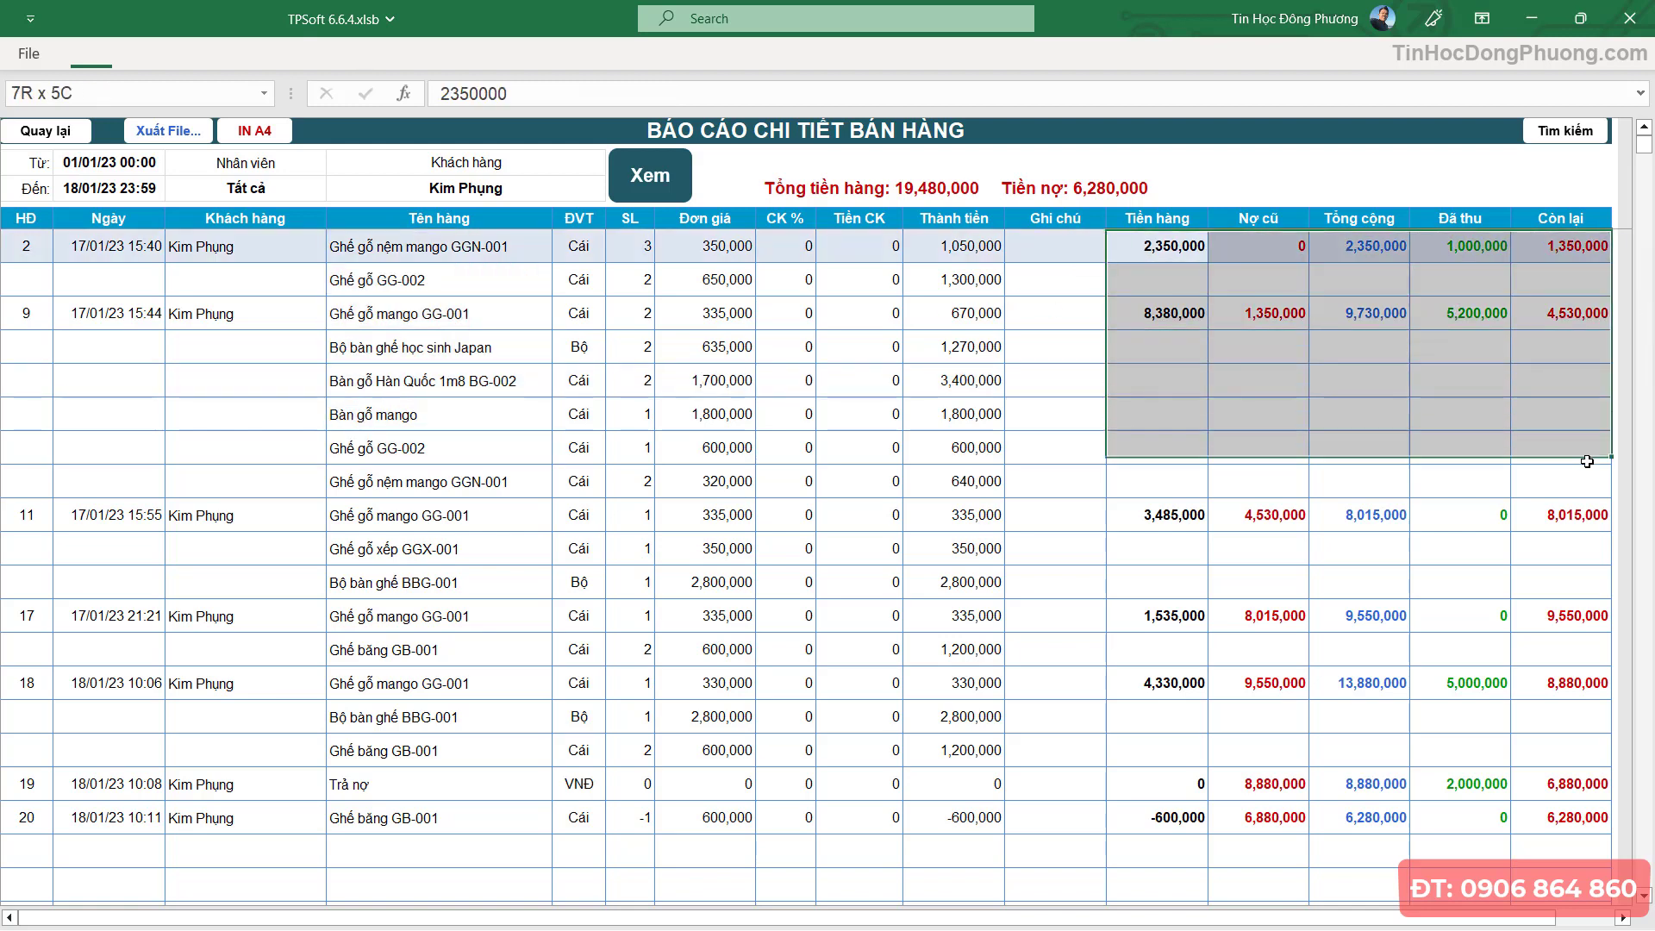
click(1362, 617)
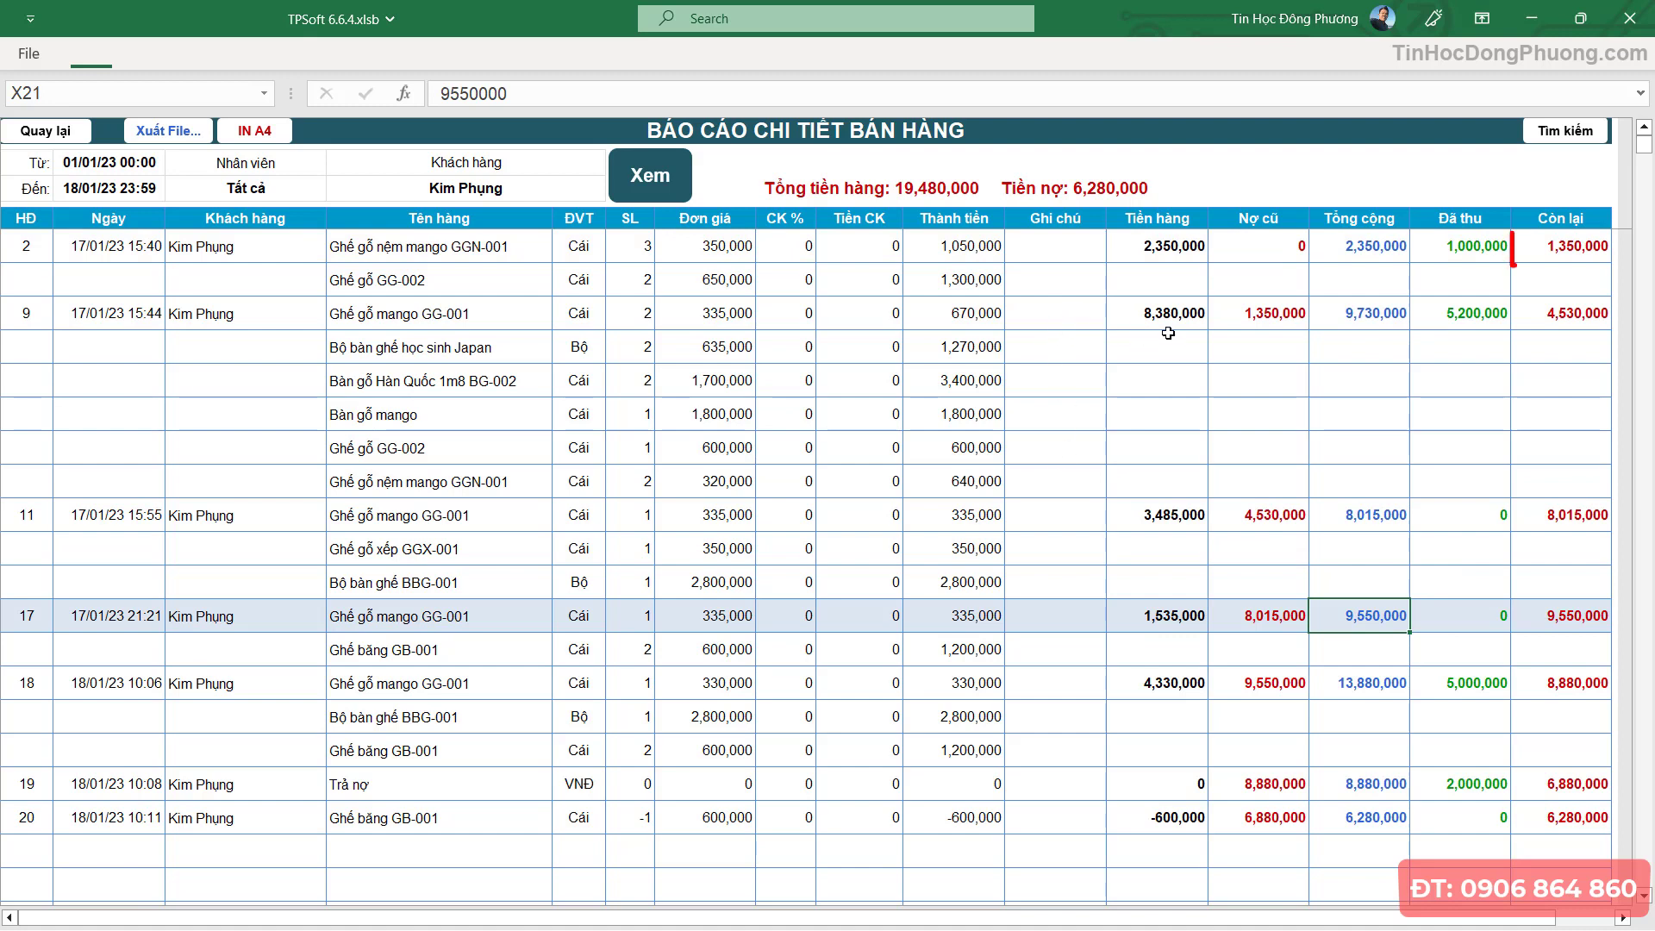
- Trace order 2's 1,350,000 balance into order 9, and 4,530,000 into order 11
click(1567, 252)
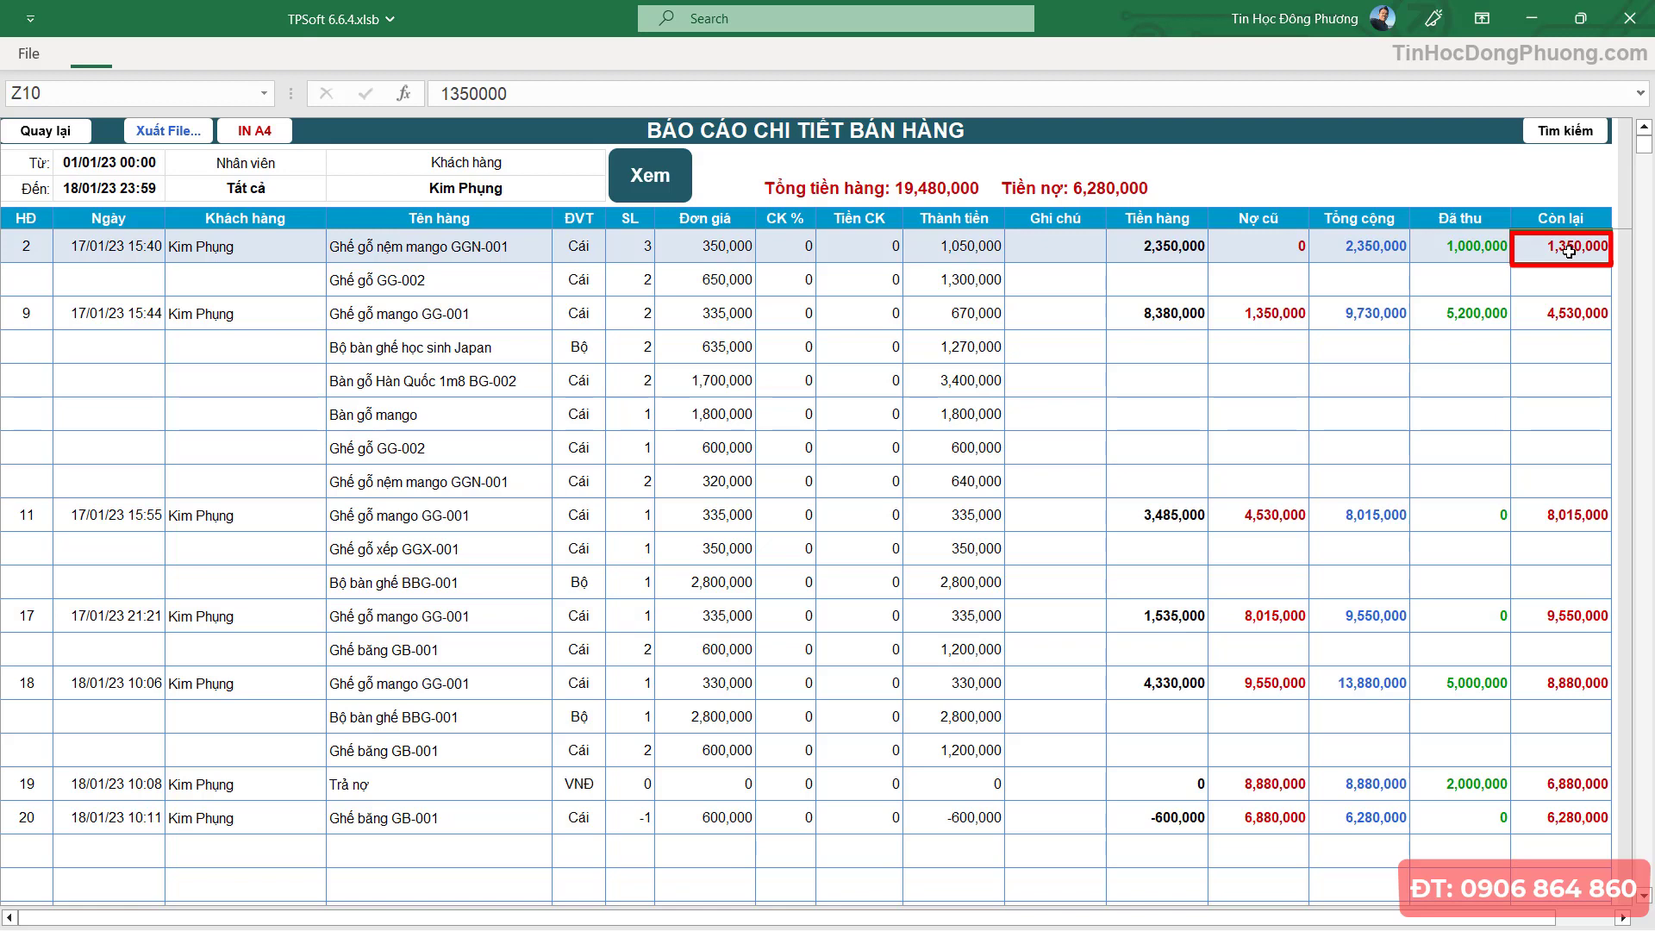
click(1284, 317)
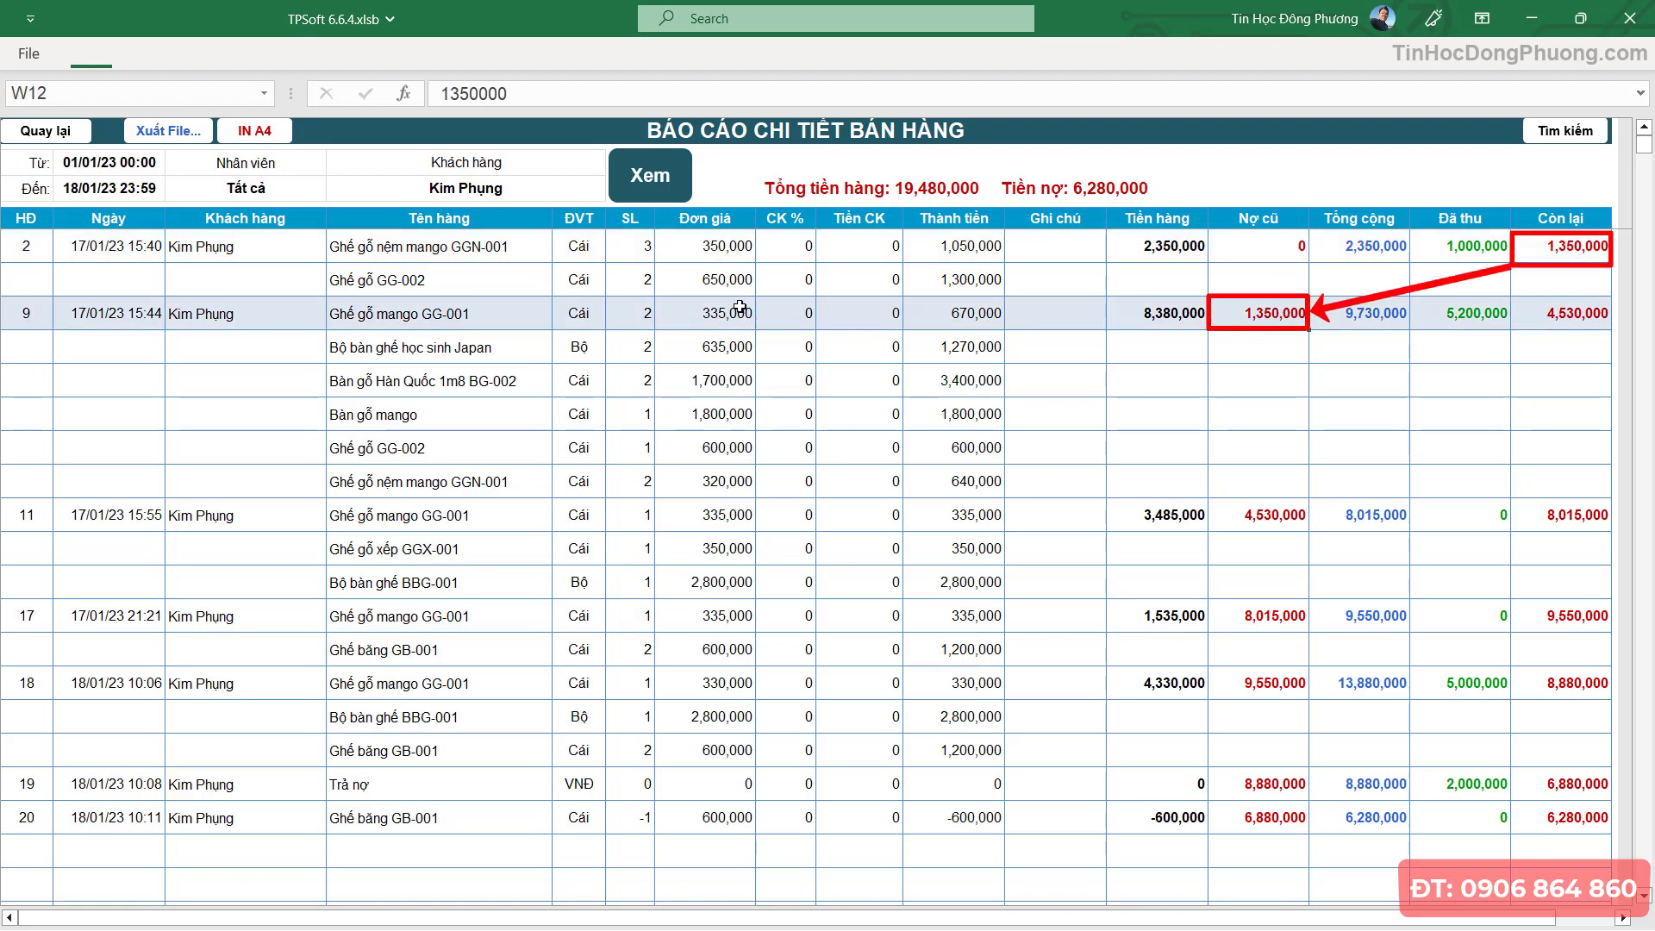
click(25, 254)
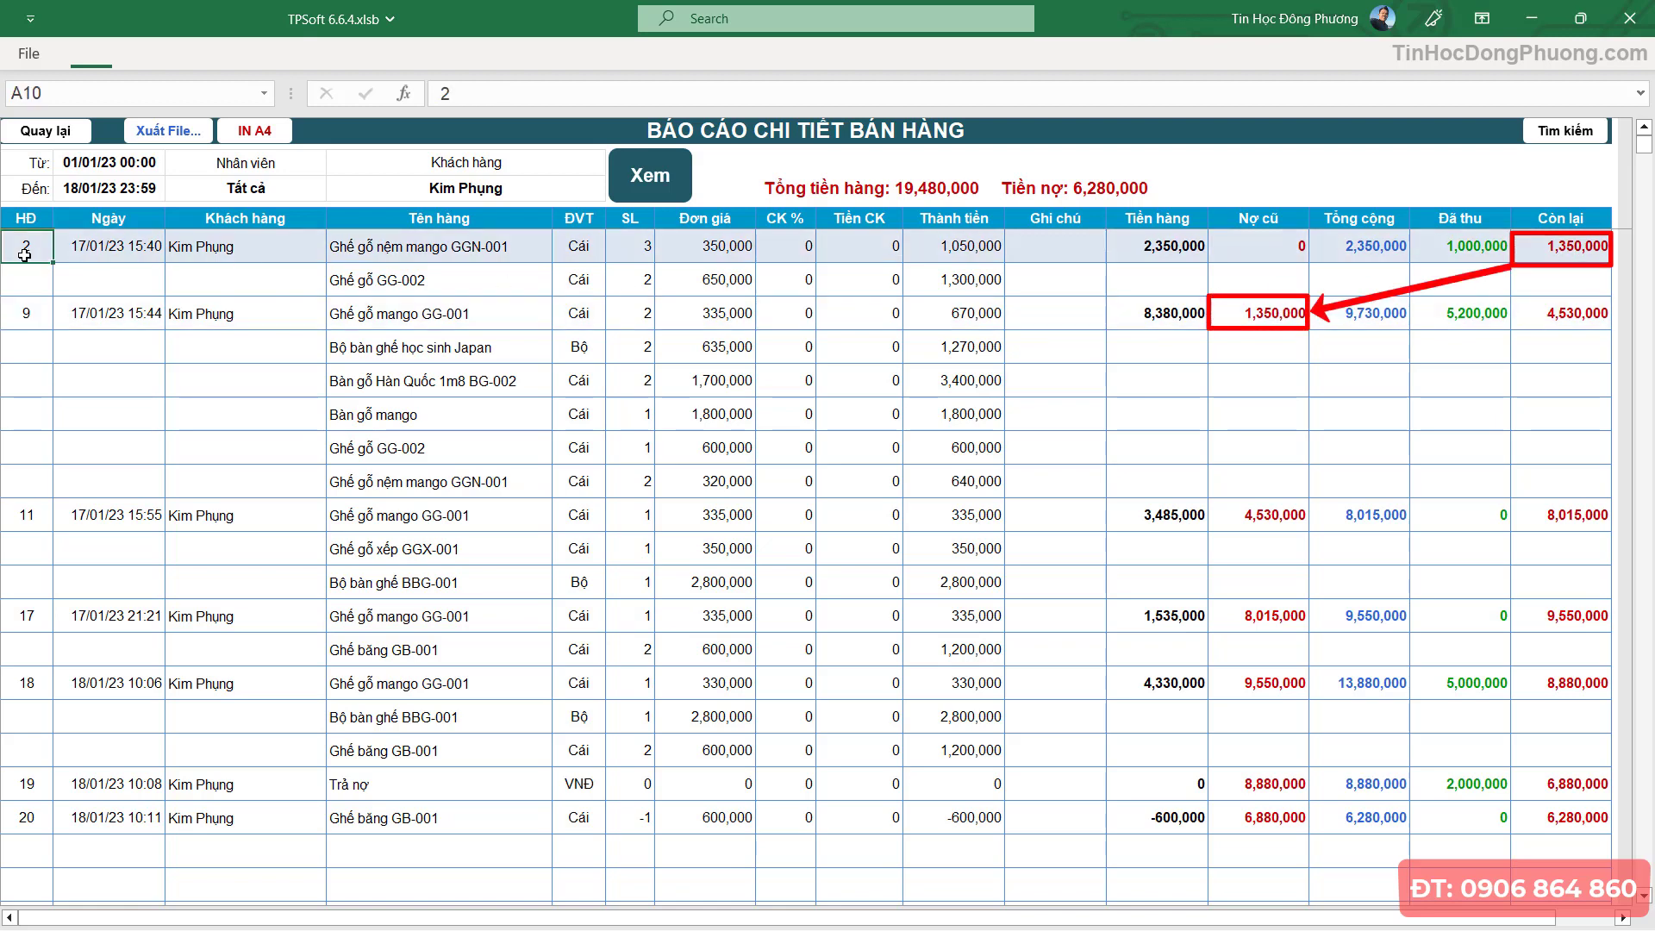
click(1565, 261)
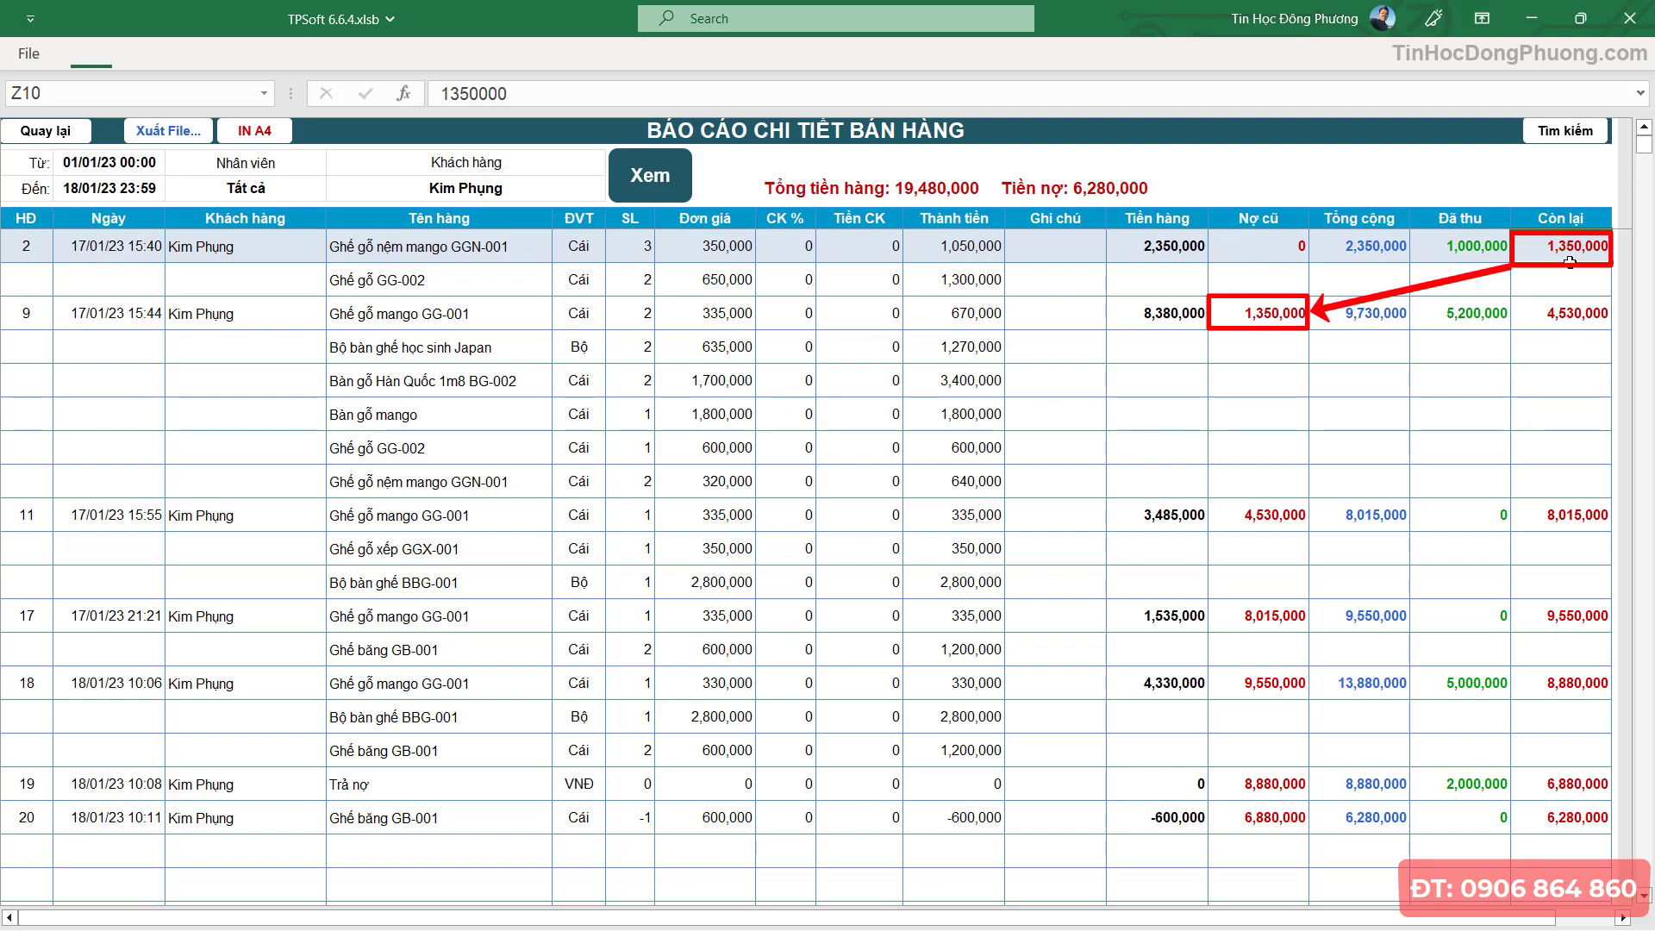
click(1273, 319)
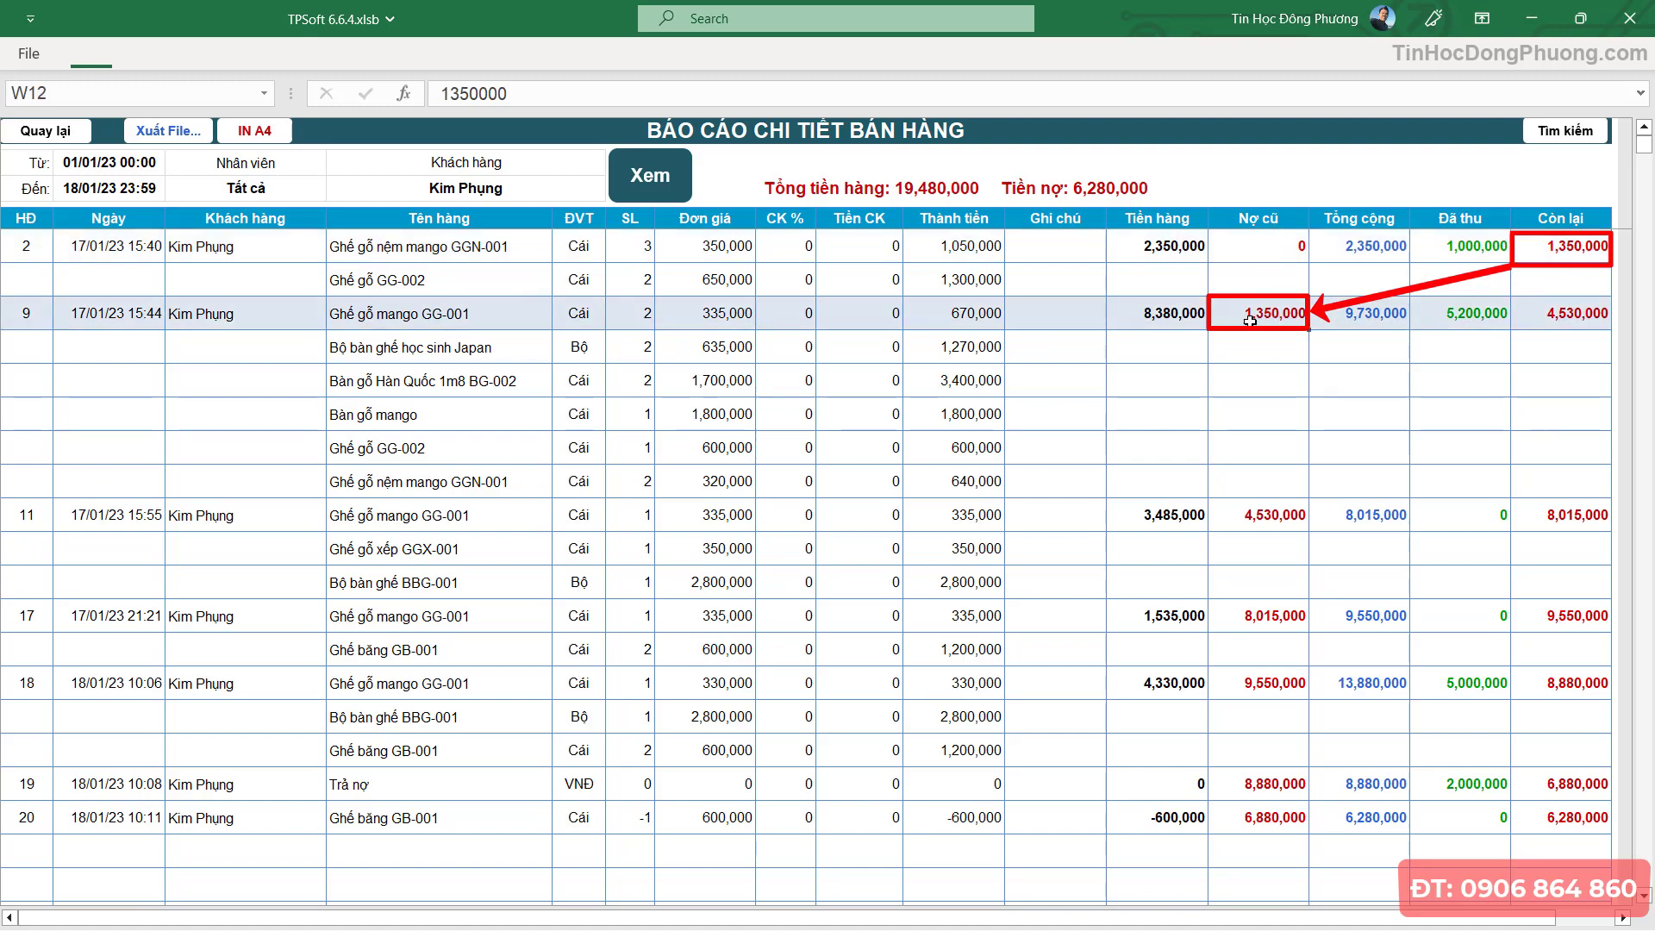
click(1539, 319)
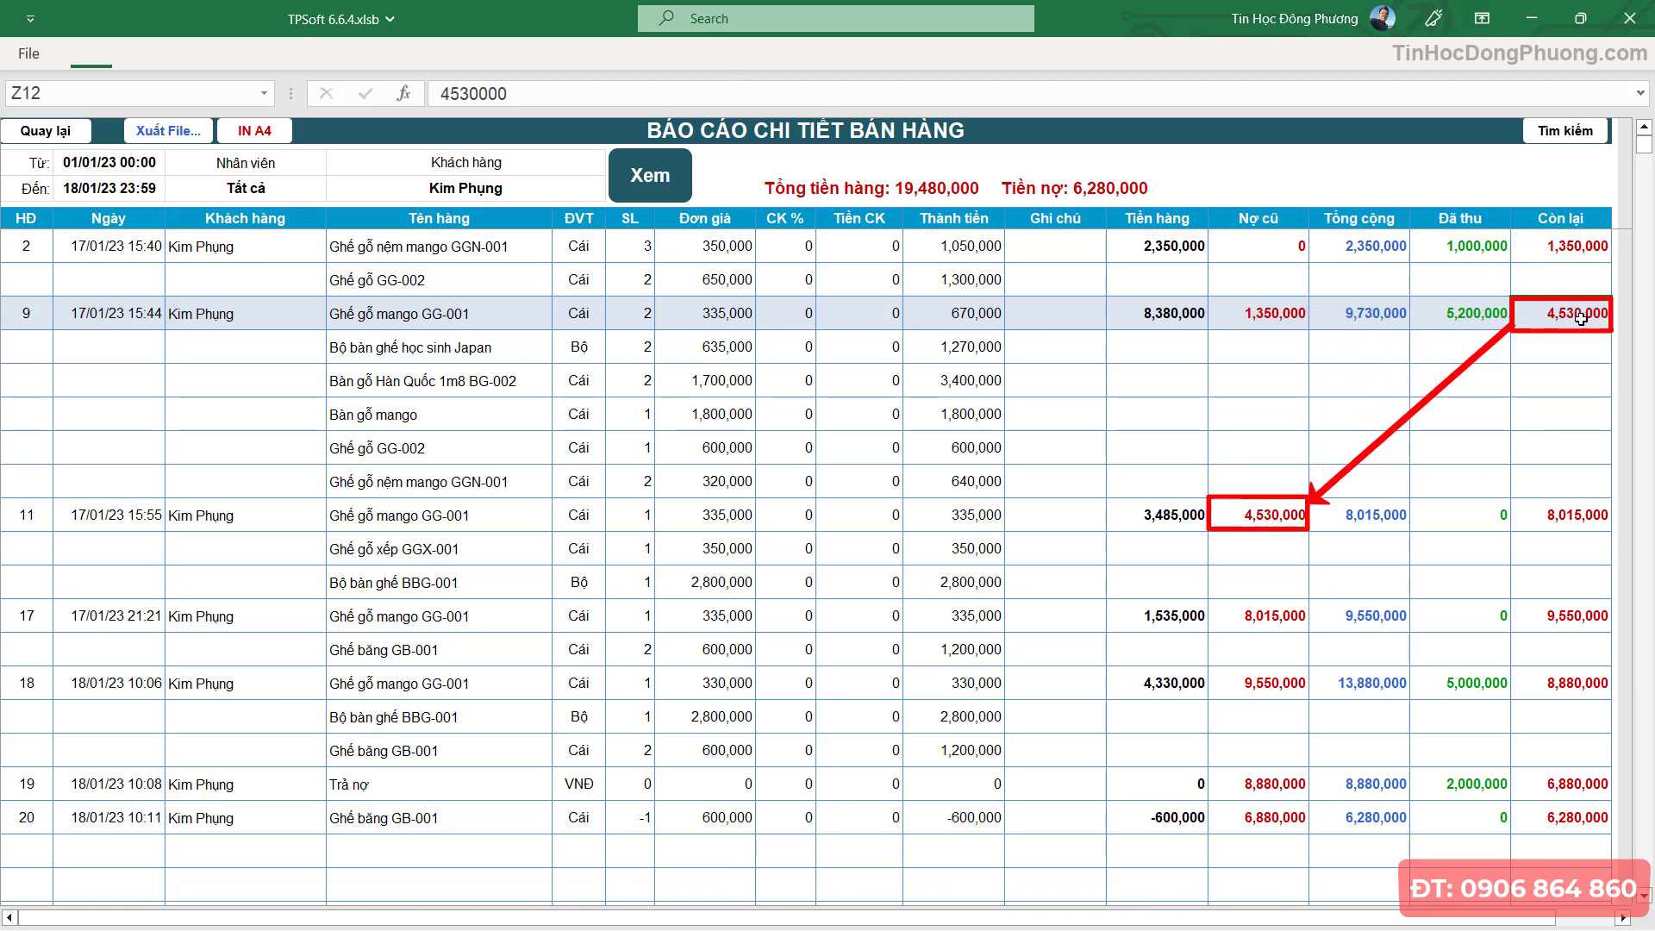
click(1280, 508)
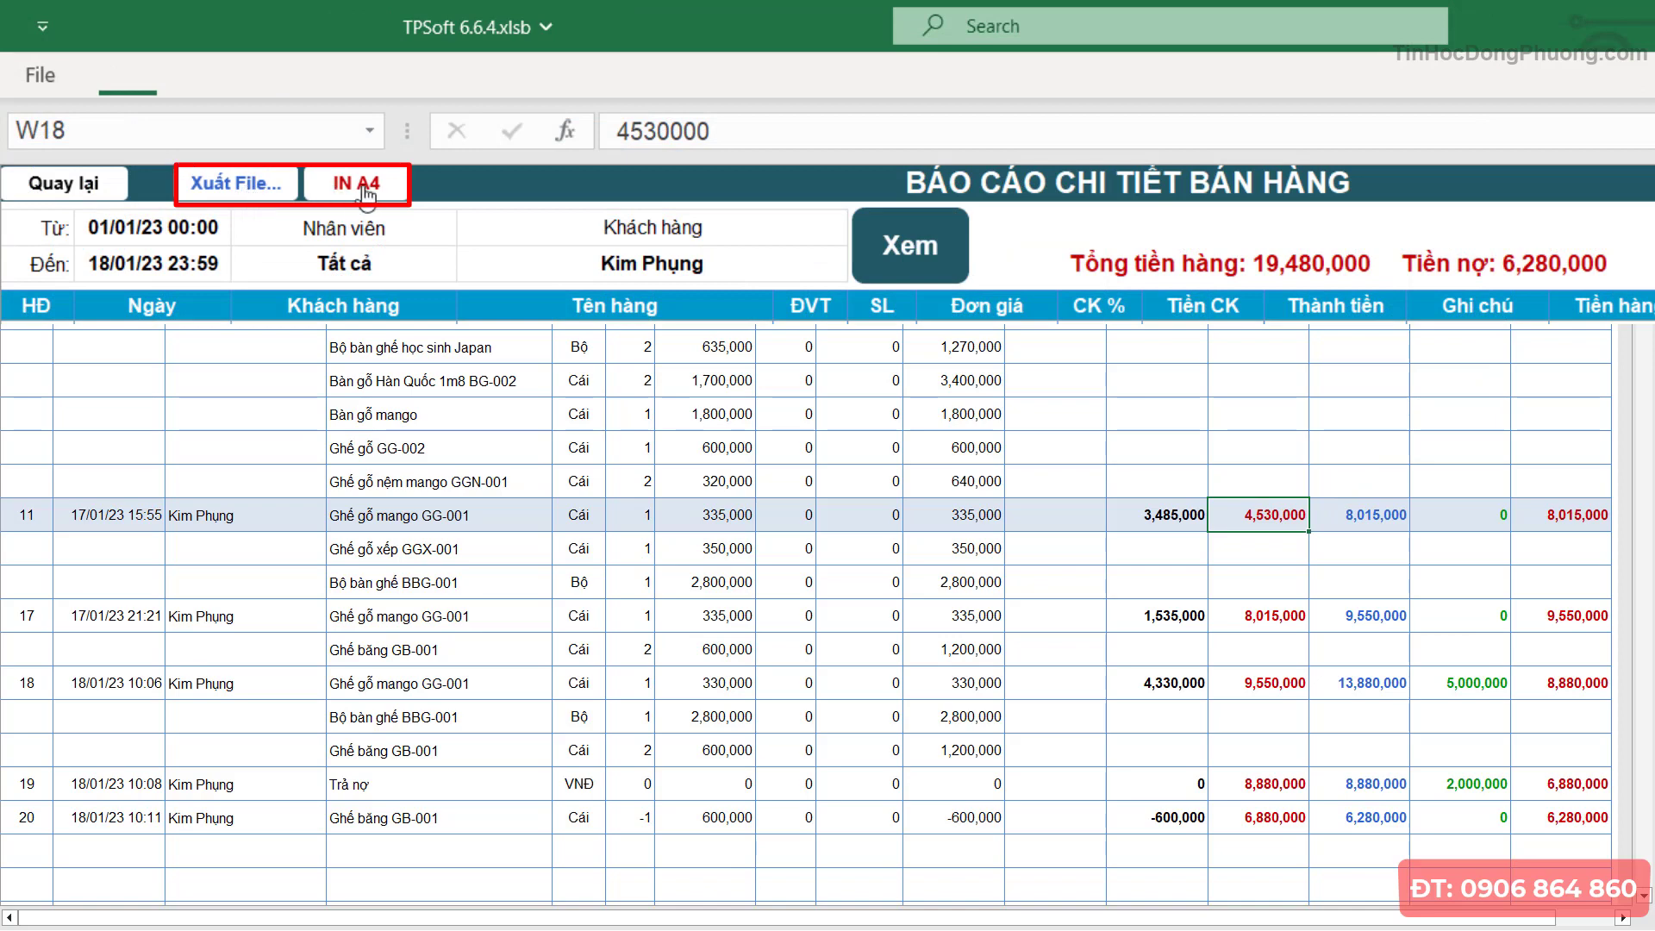
- Export the report to a new Excel workbook and check the first sale's timestamp, unit price and amount
click(246, 186)
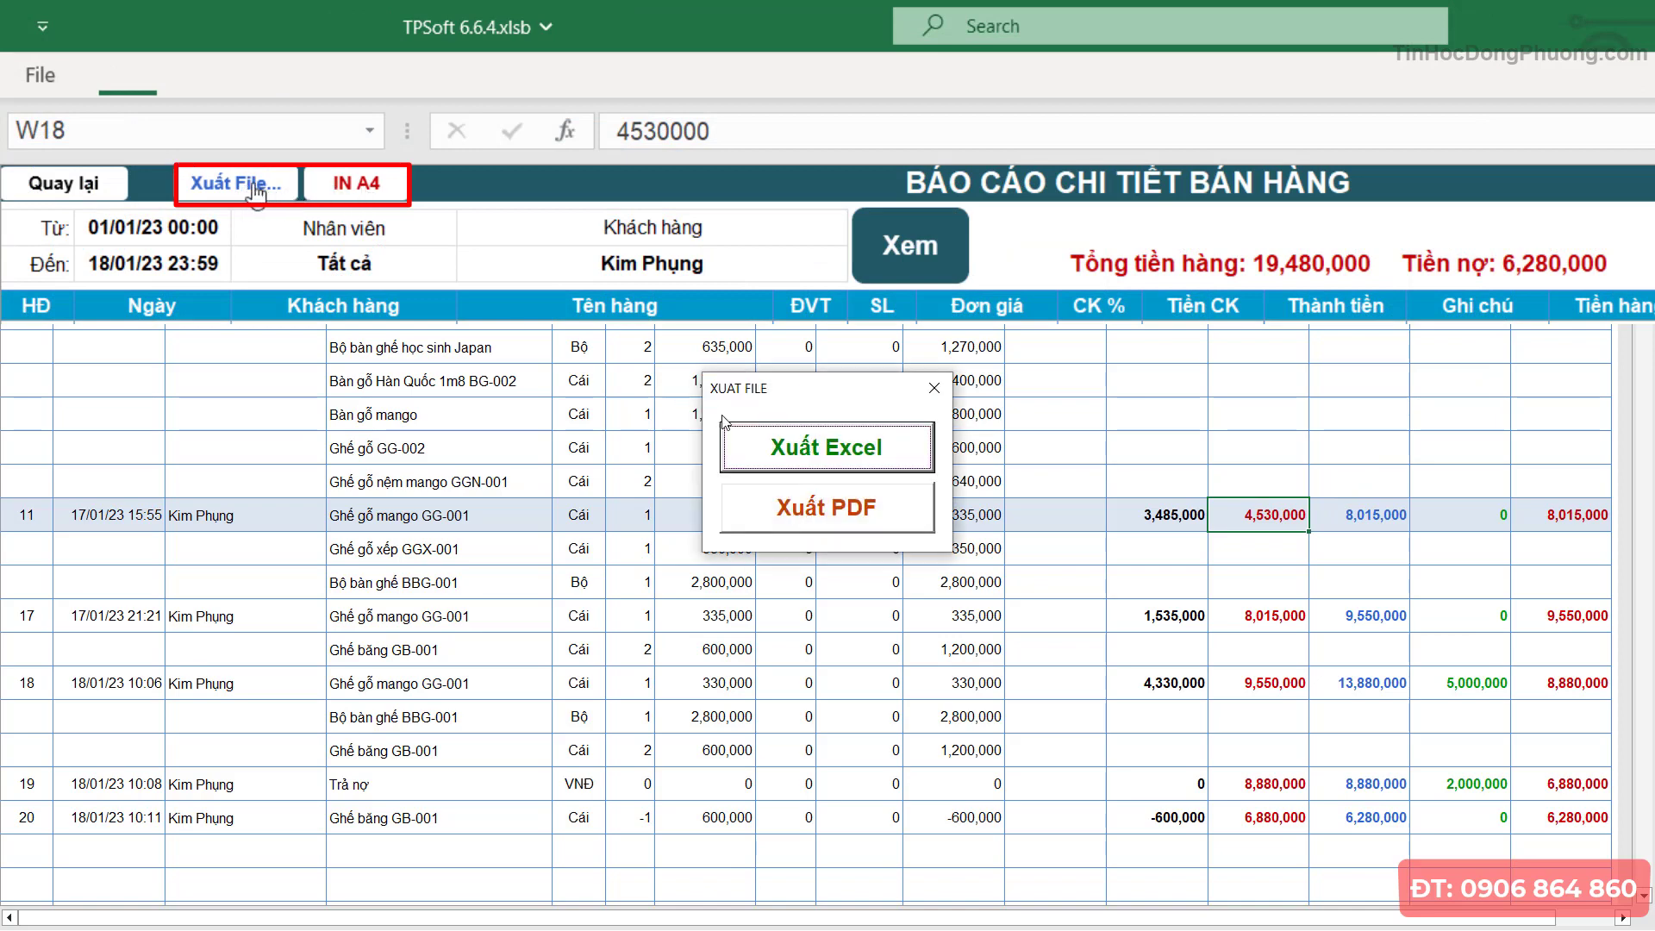
click(808, 443)
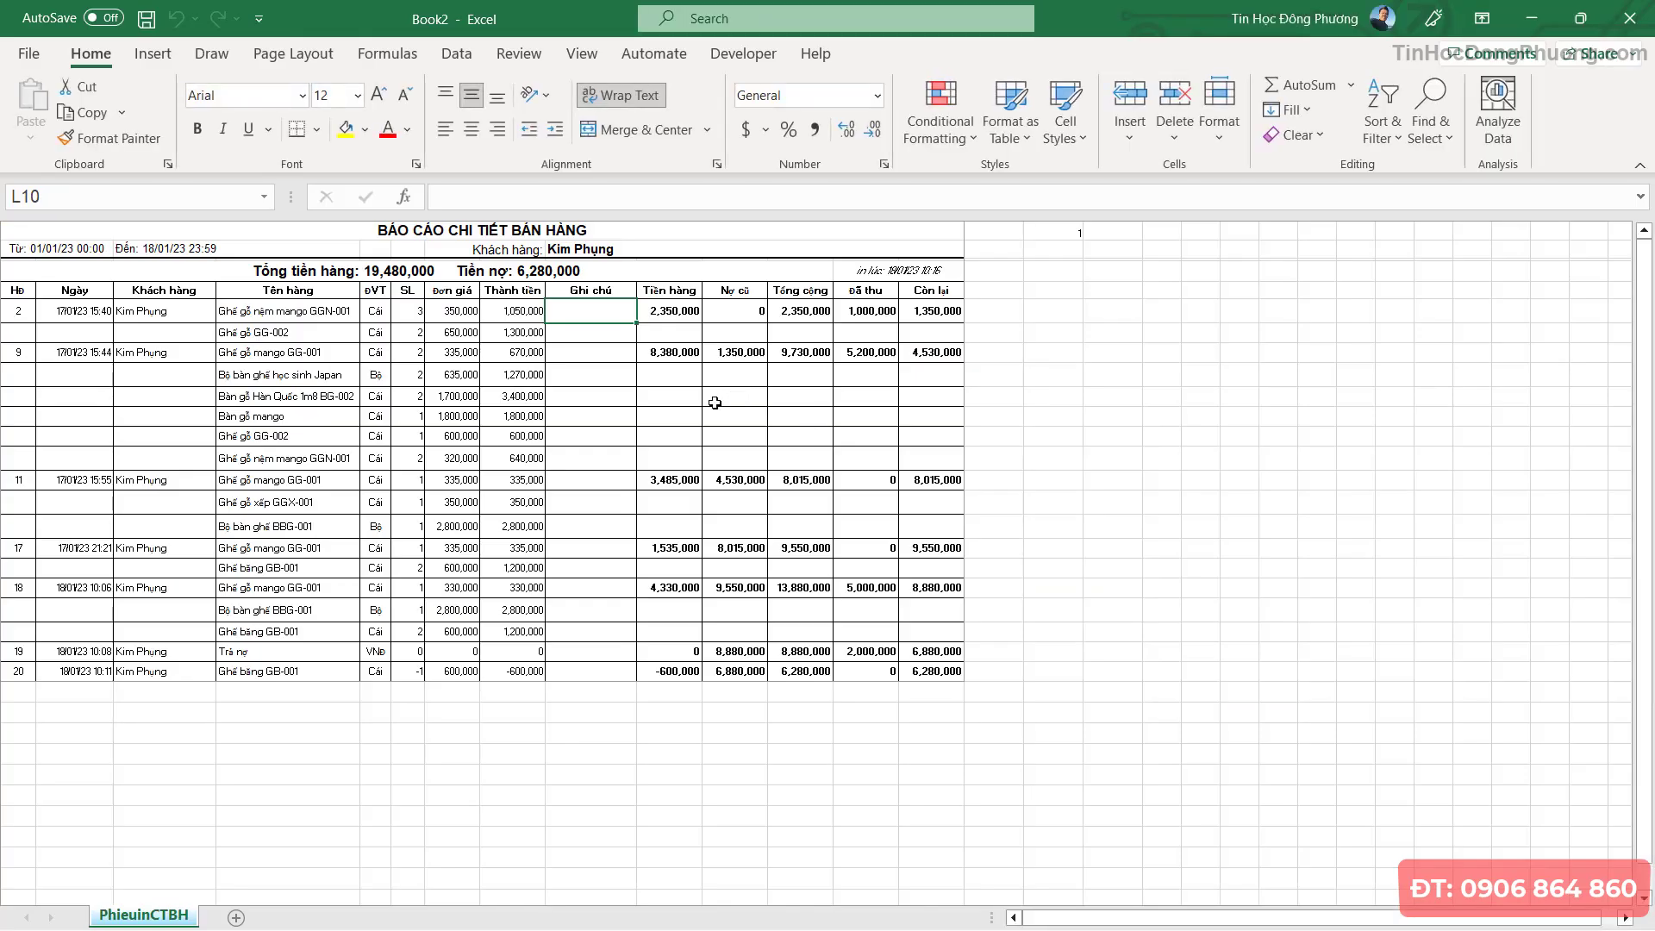
scroll(585, 440, up, 2)
scroll(582, 414, up, 1)
scroll(578, 379, up, 1)
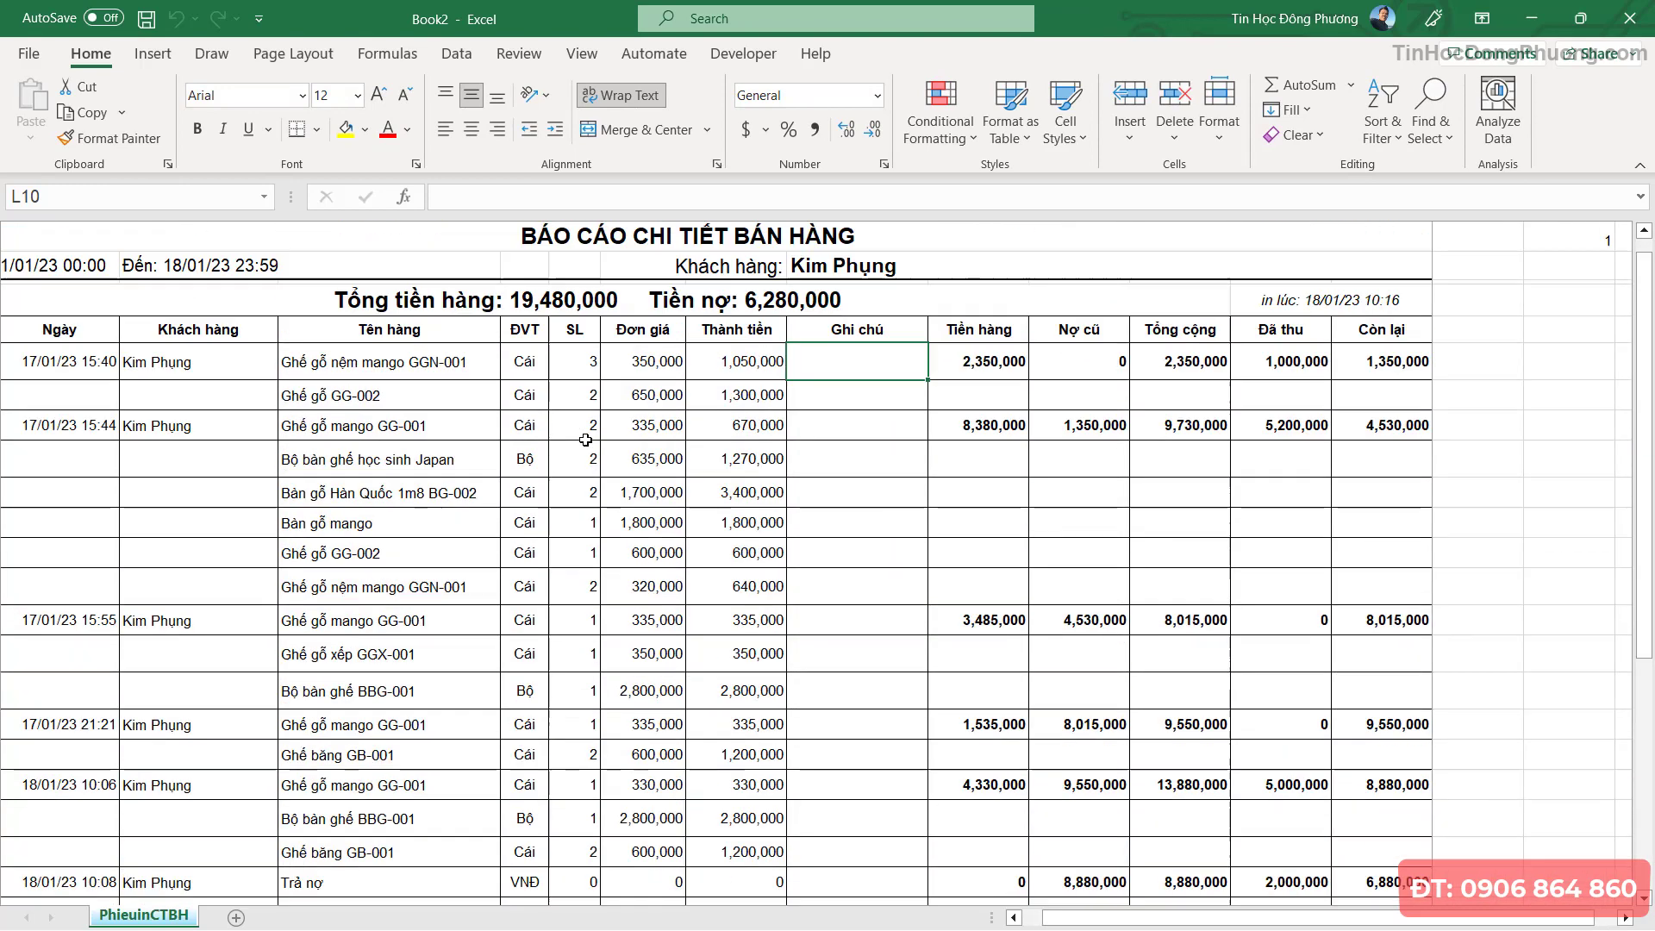
click(358, 364)
click(327, 395)
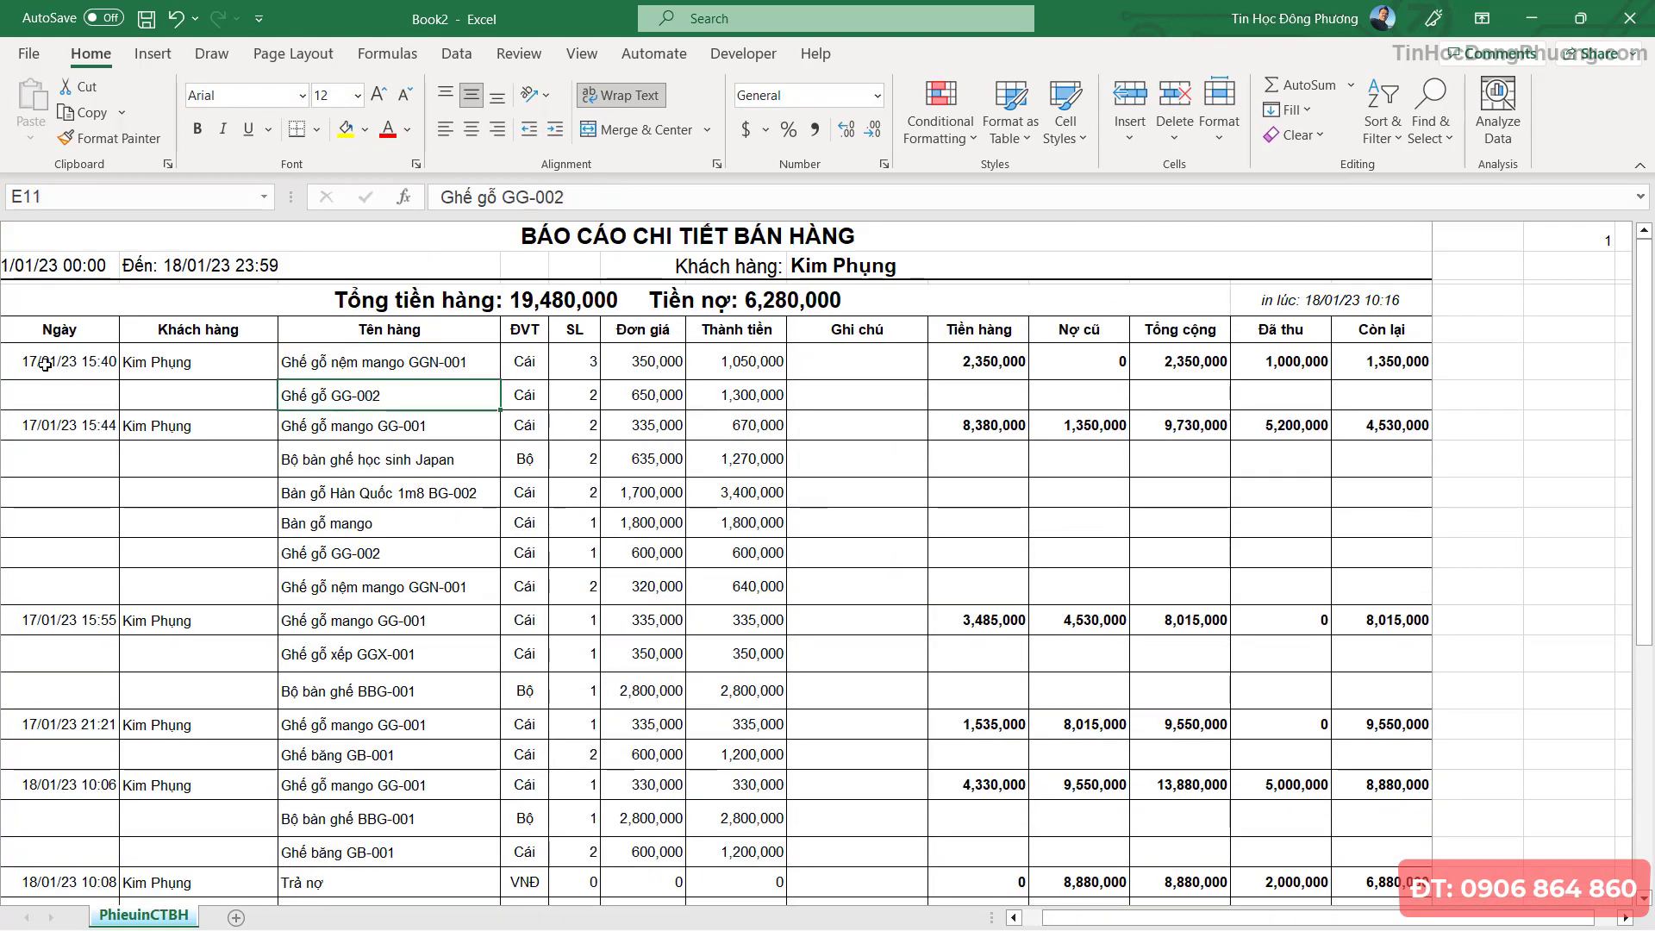
click(61, 362)
drag(354, 369, 362, 395)
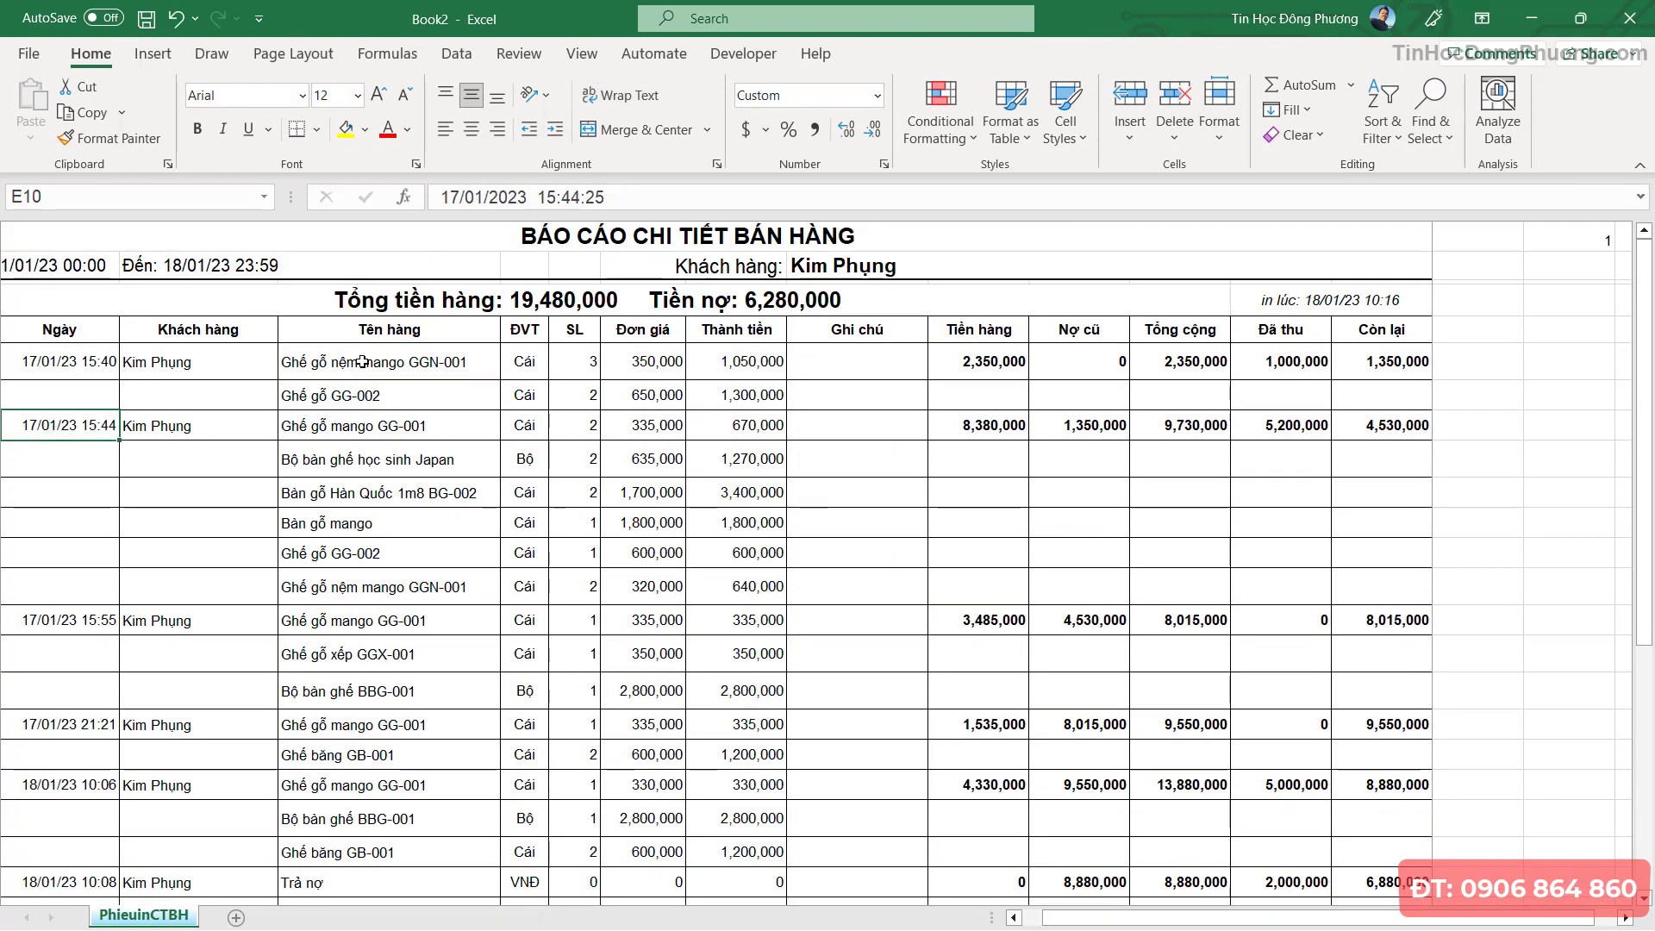
click(646, 362)
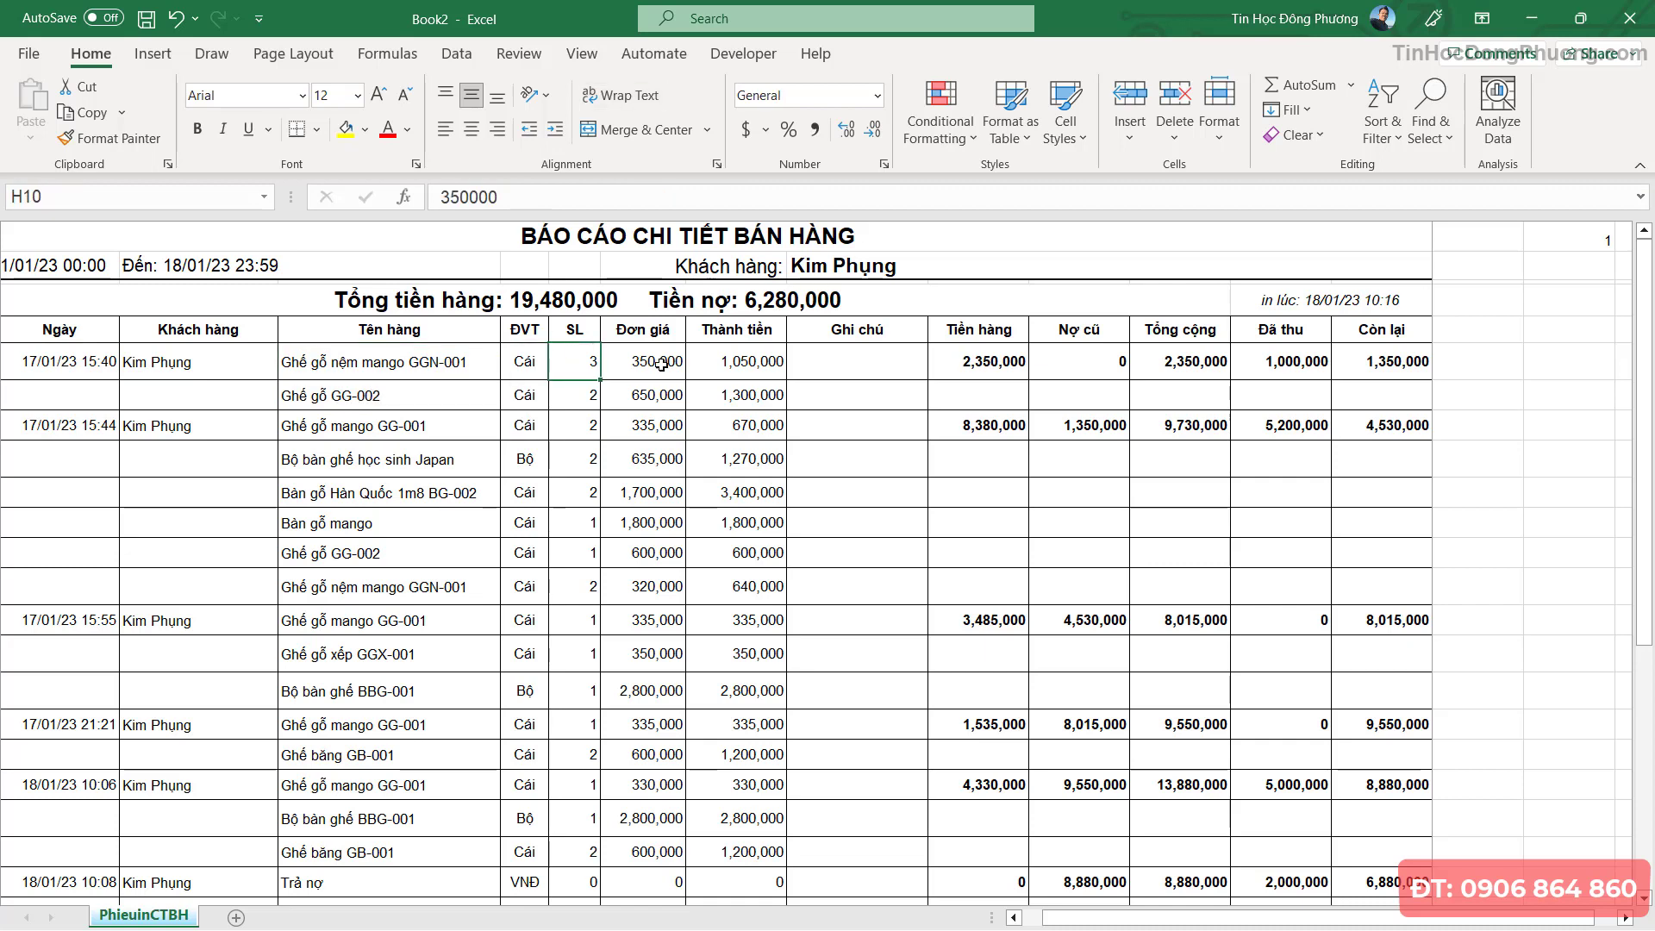
click(742, 362)
- Check the amount paid on the first sale and the final outstanding debt of 6,280,000
scroll(1084, 398, down, 1)
scroll(1098, 362, up, 1)
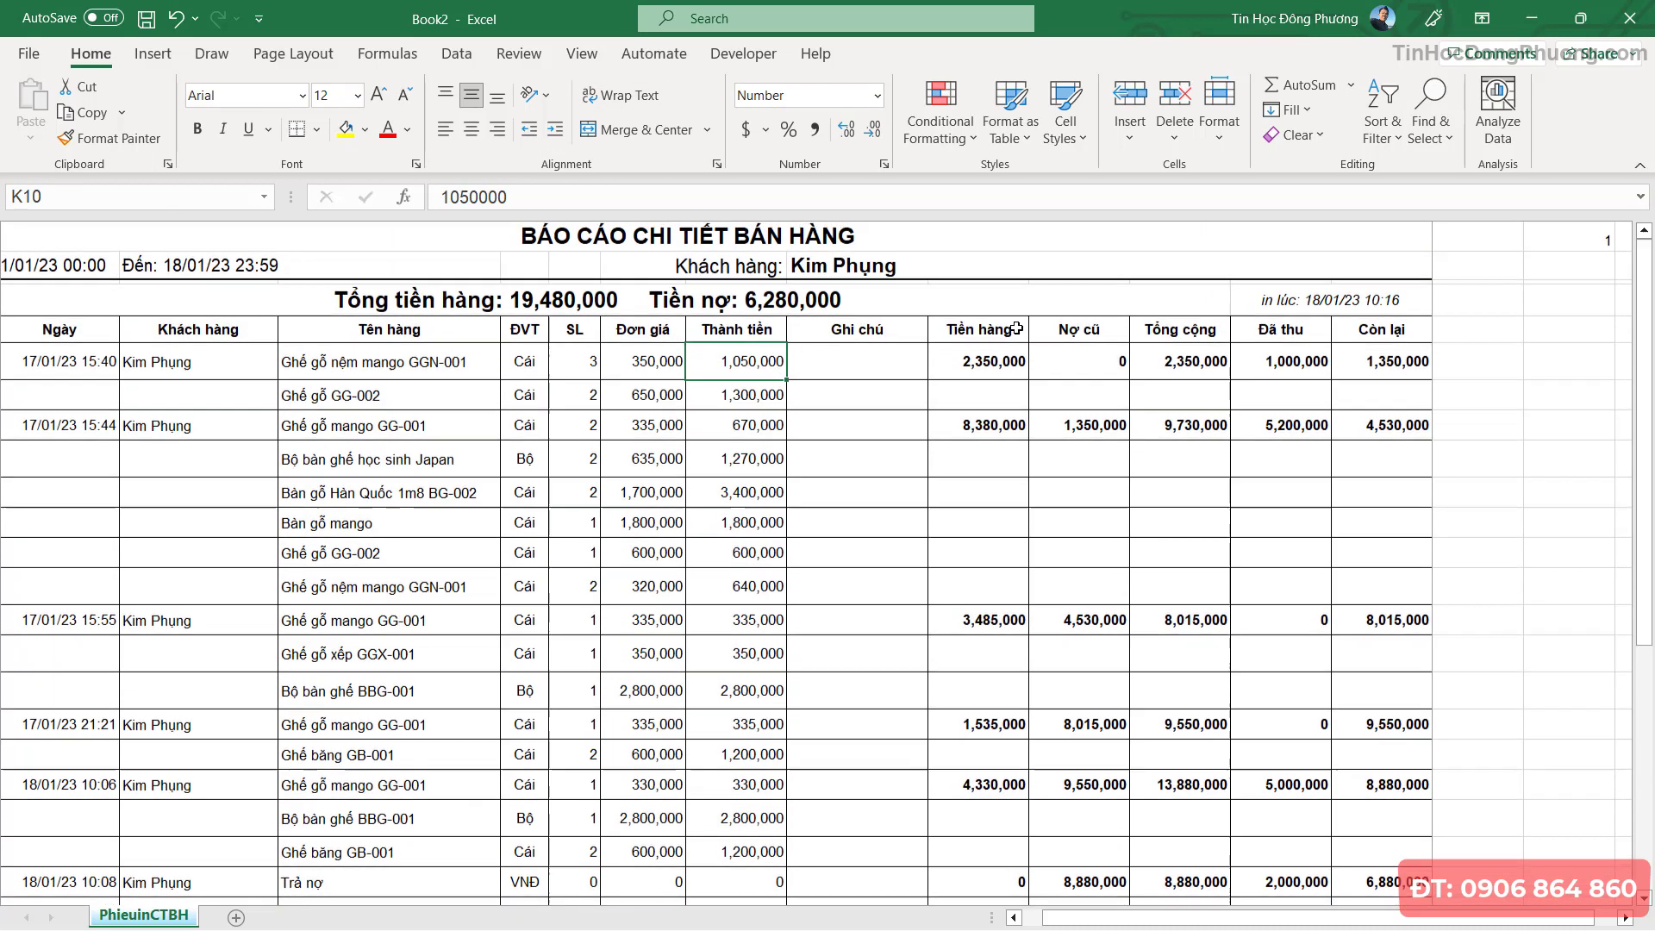
drag(978, 362, 1379, 590)
click(1258, 360)
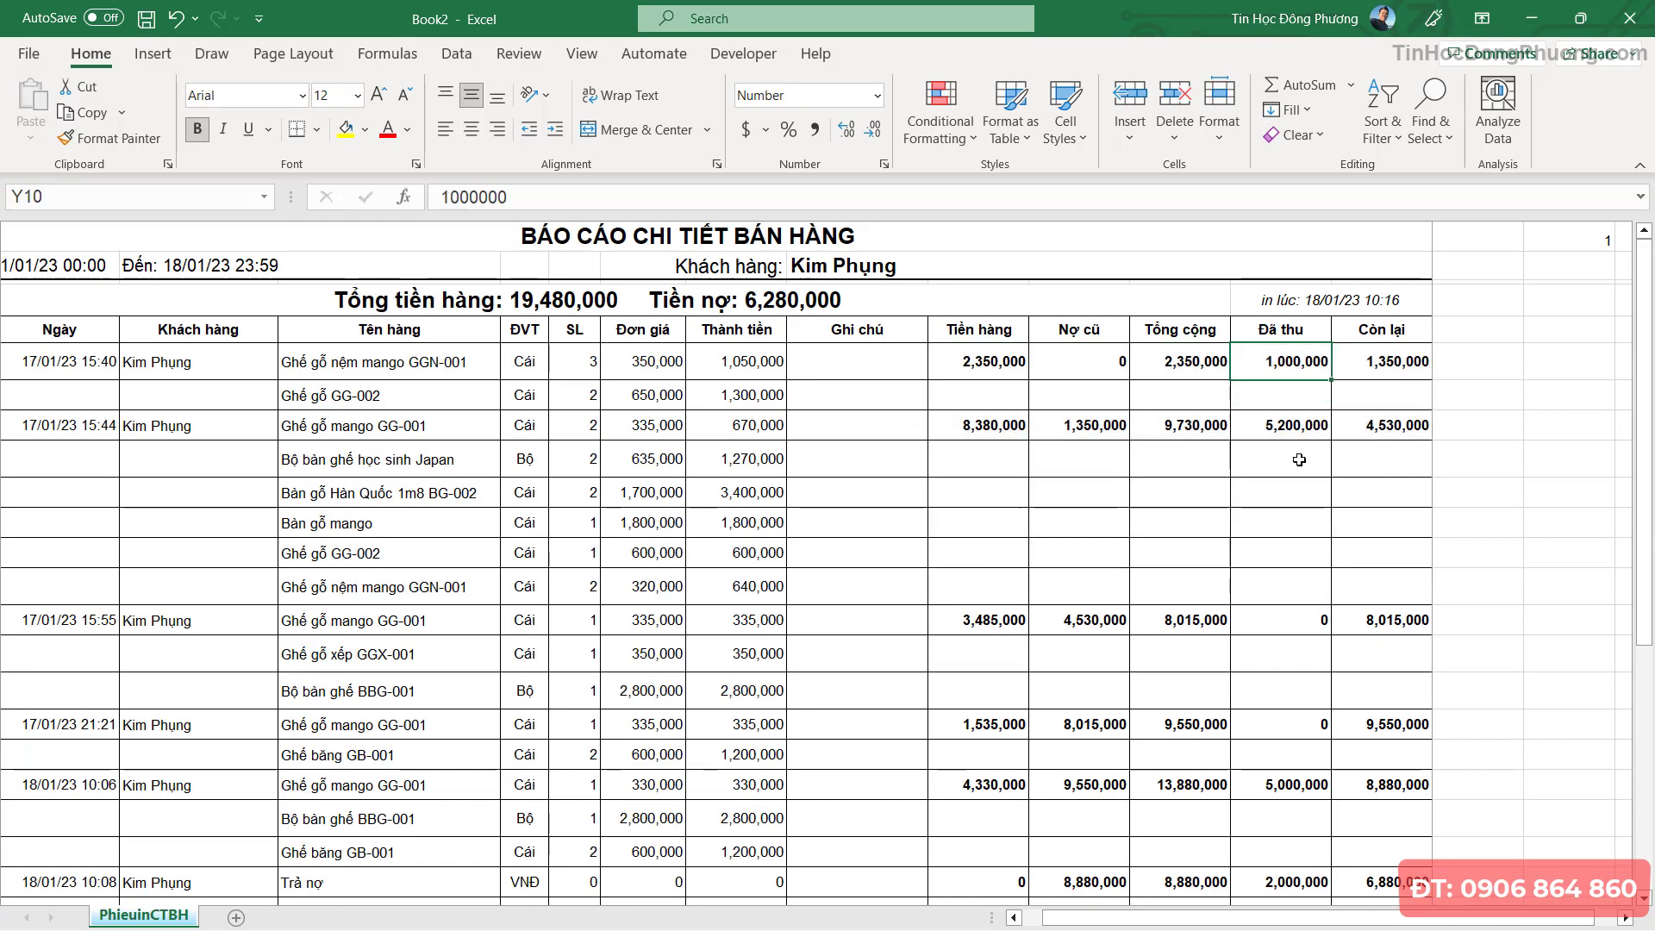
scroll(1302, 534, down, 3)
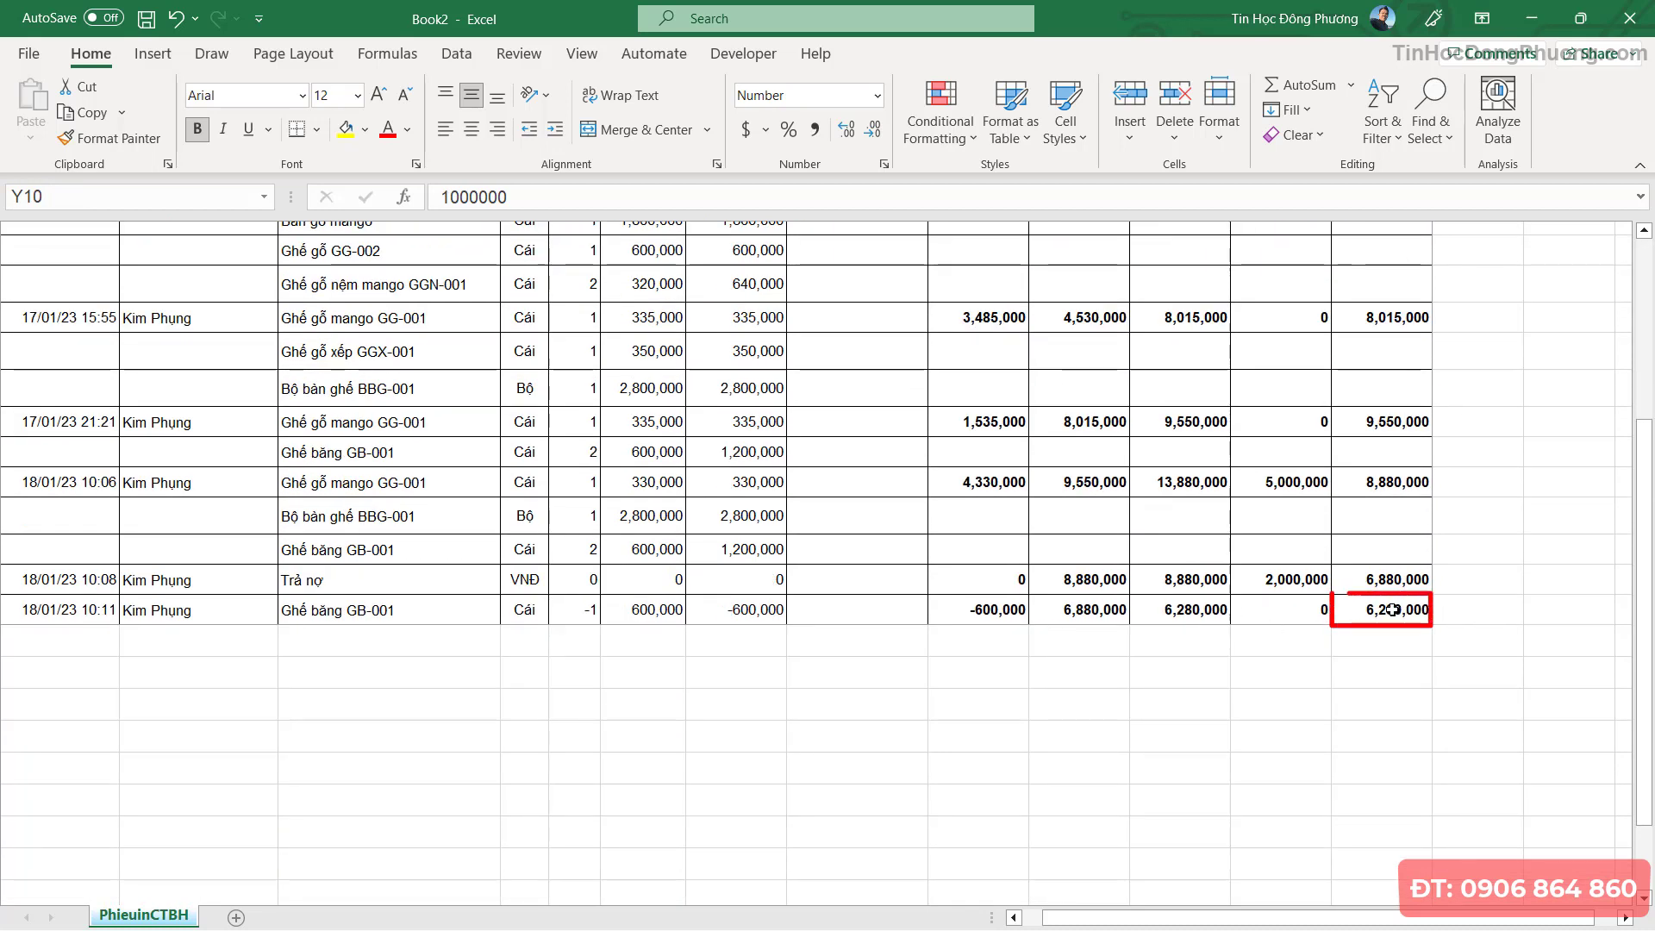
click(1386, 621)
- Review the sales summary, Ghế gỗ GG-002 and Bàn gỗ mango prices, then close Book2 unsaved
scroll(1397, 629, up, 2)
scroll(729, 312, up, 1)
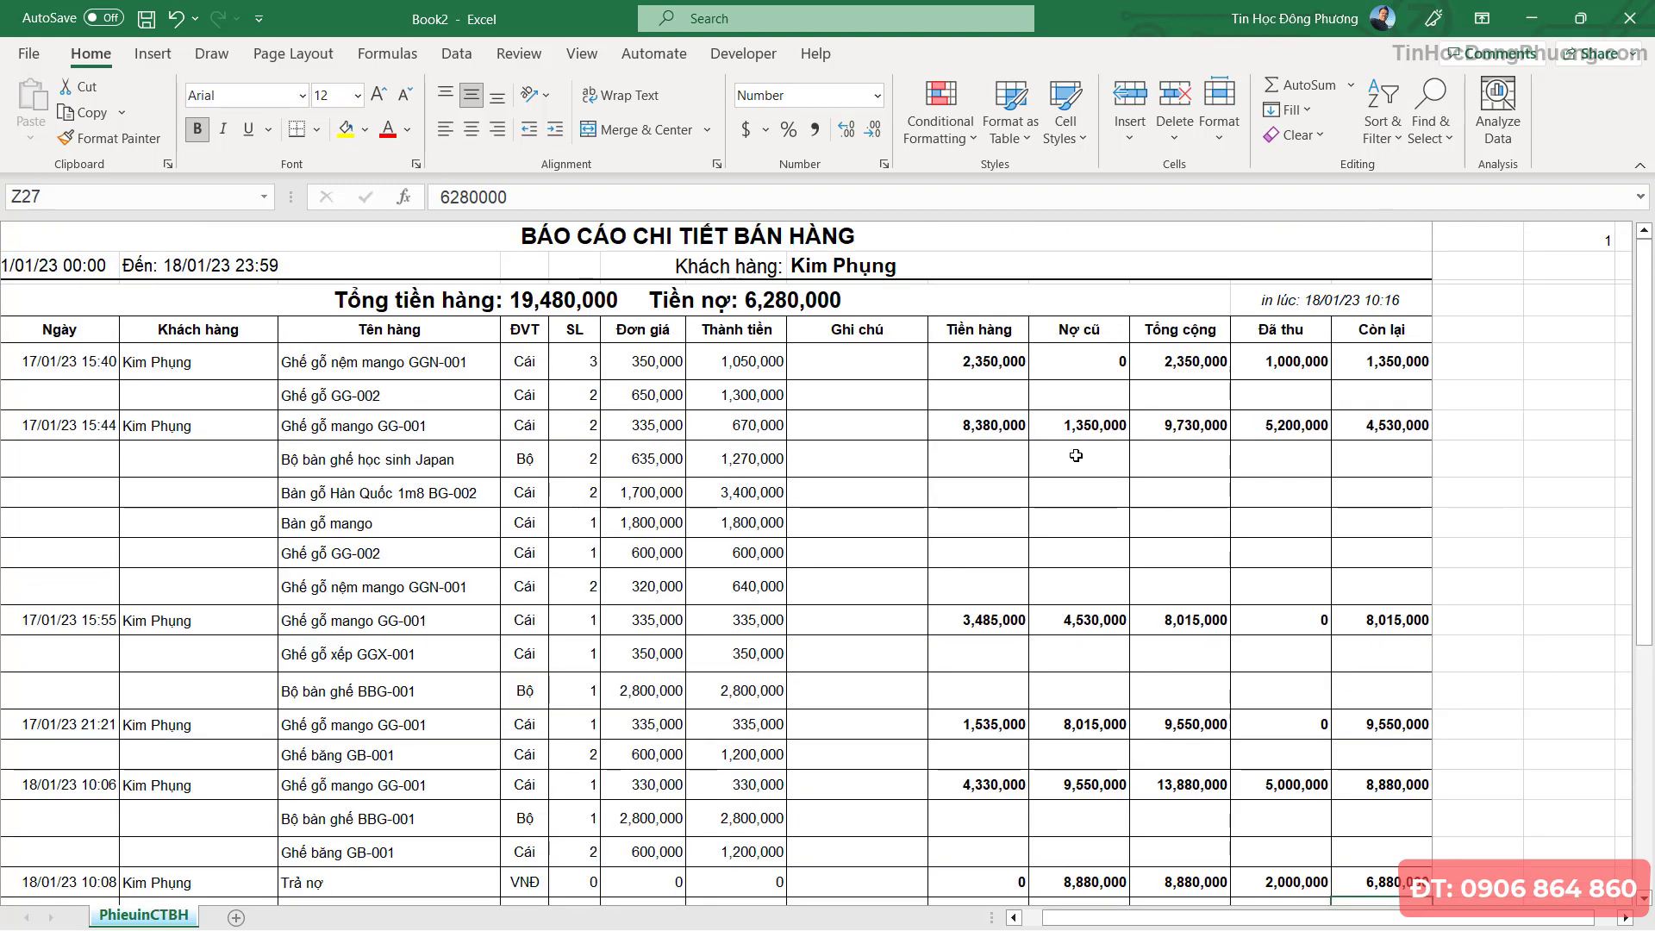
click(728, 306)
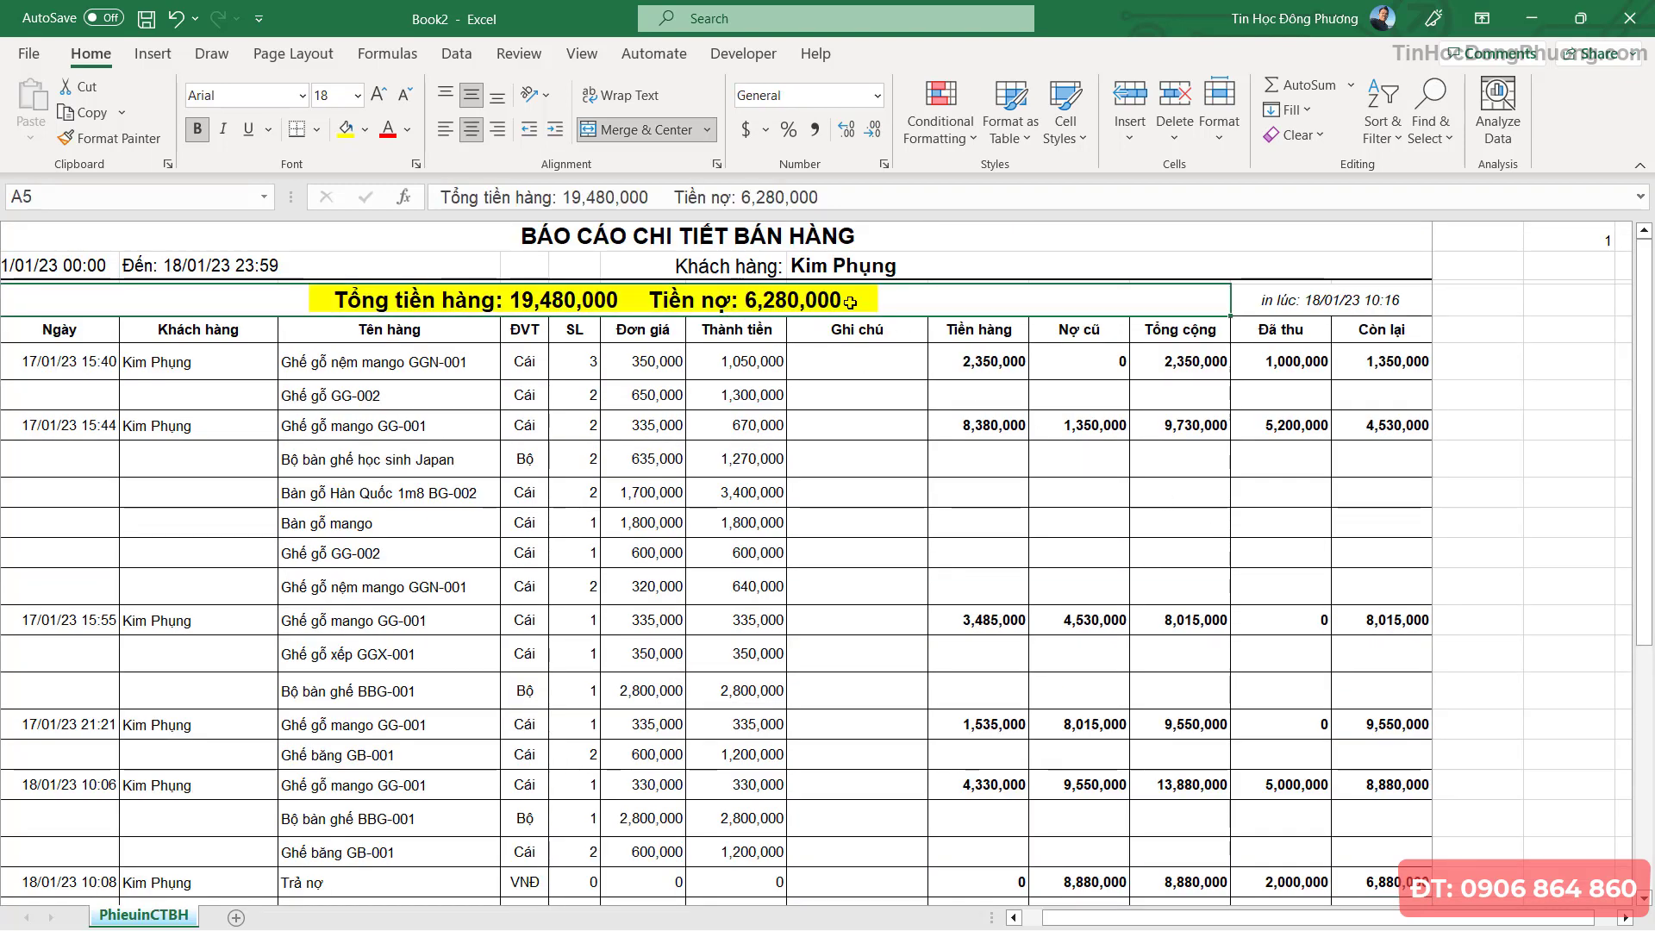
click(694, 401)
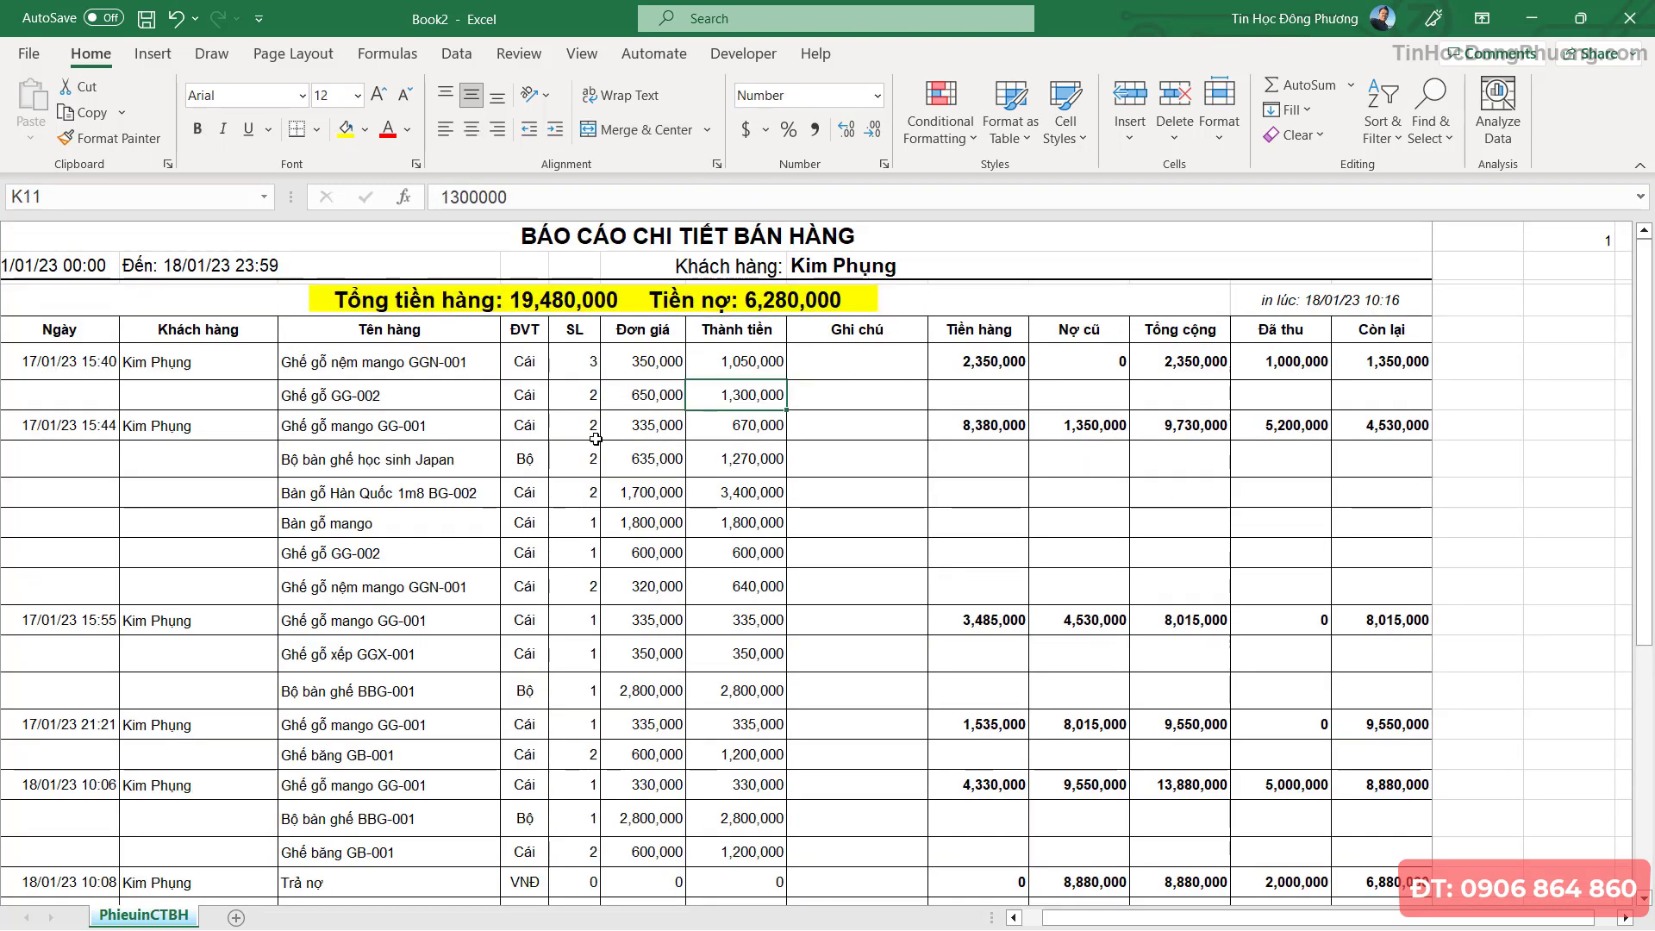
scroll(595, 439, down, 2)
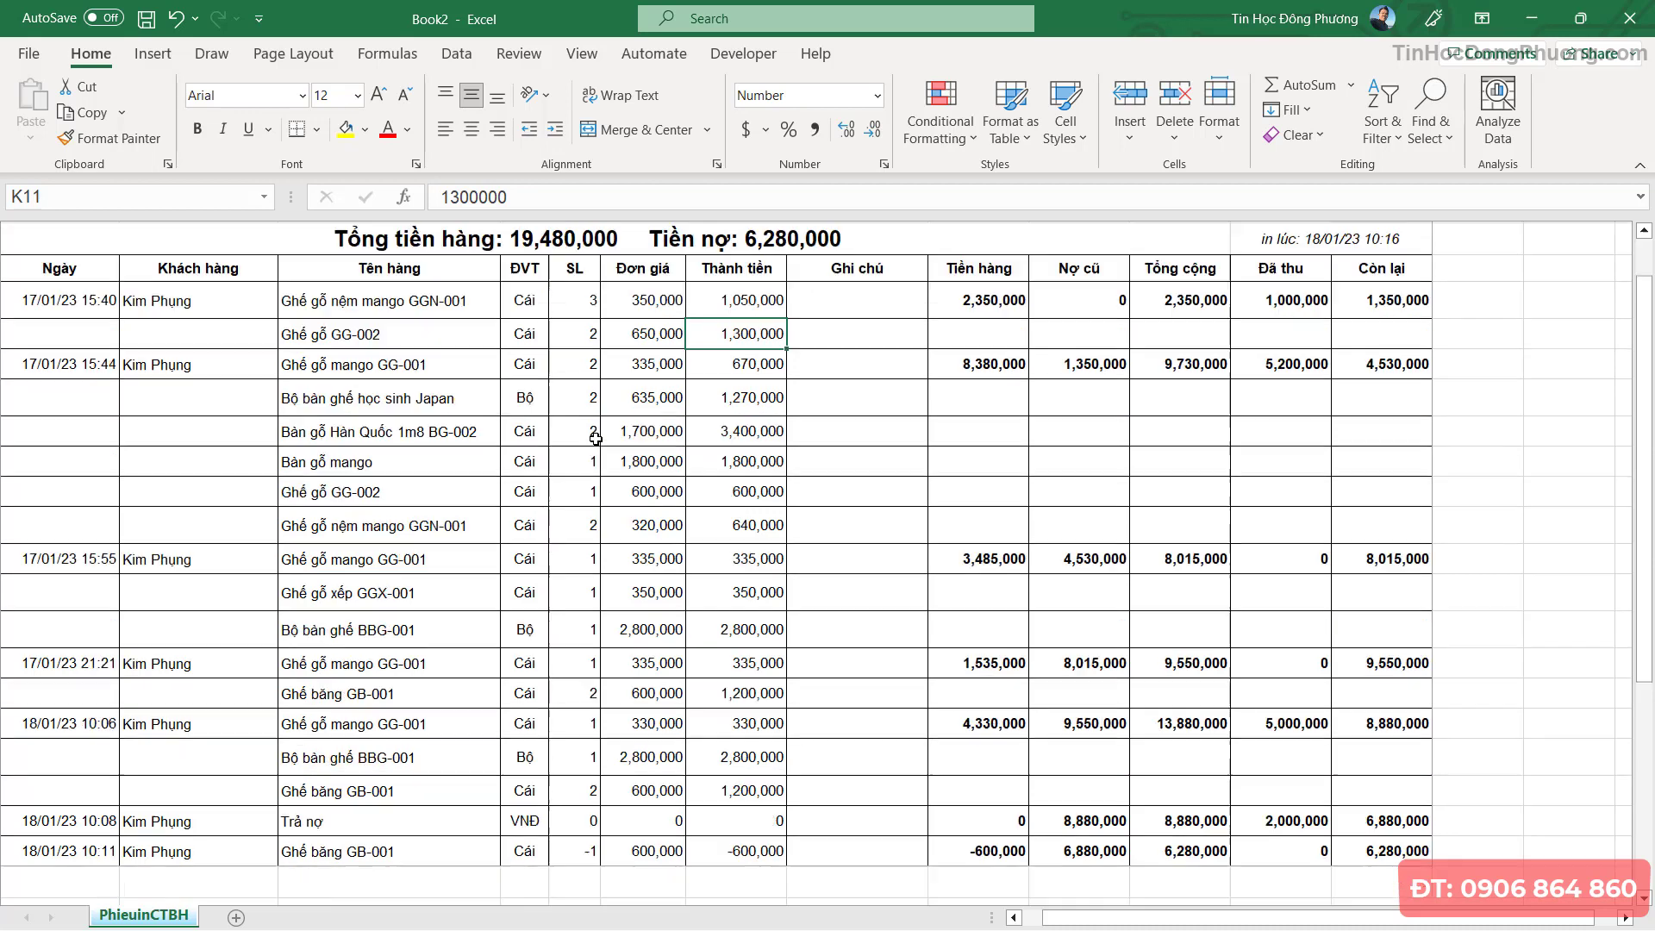
scroll(633, 484, up, 2)
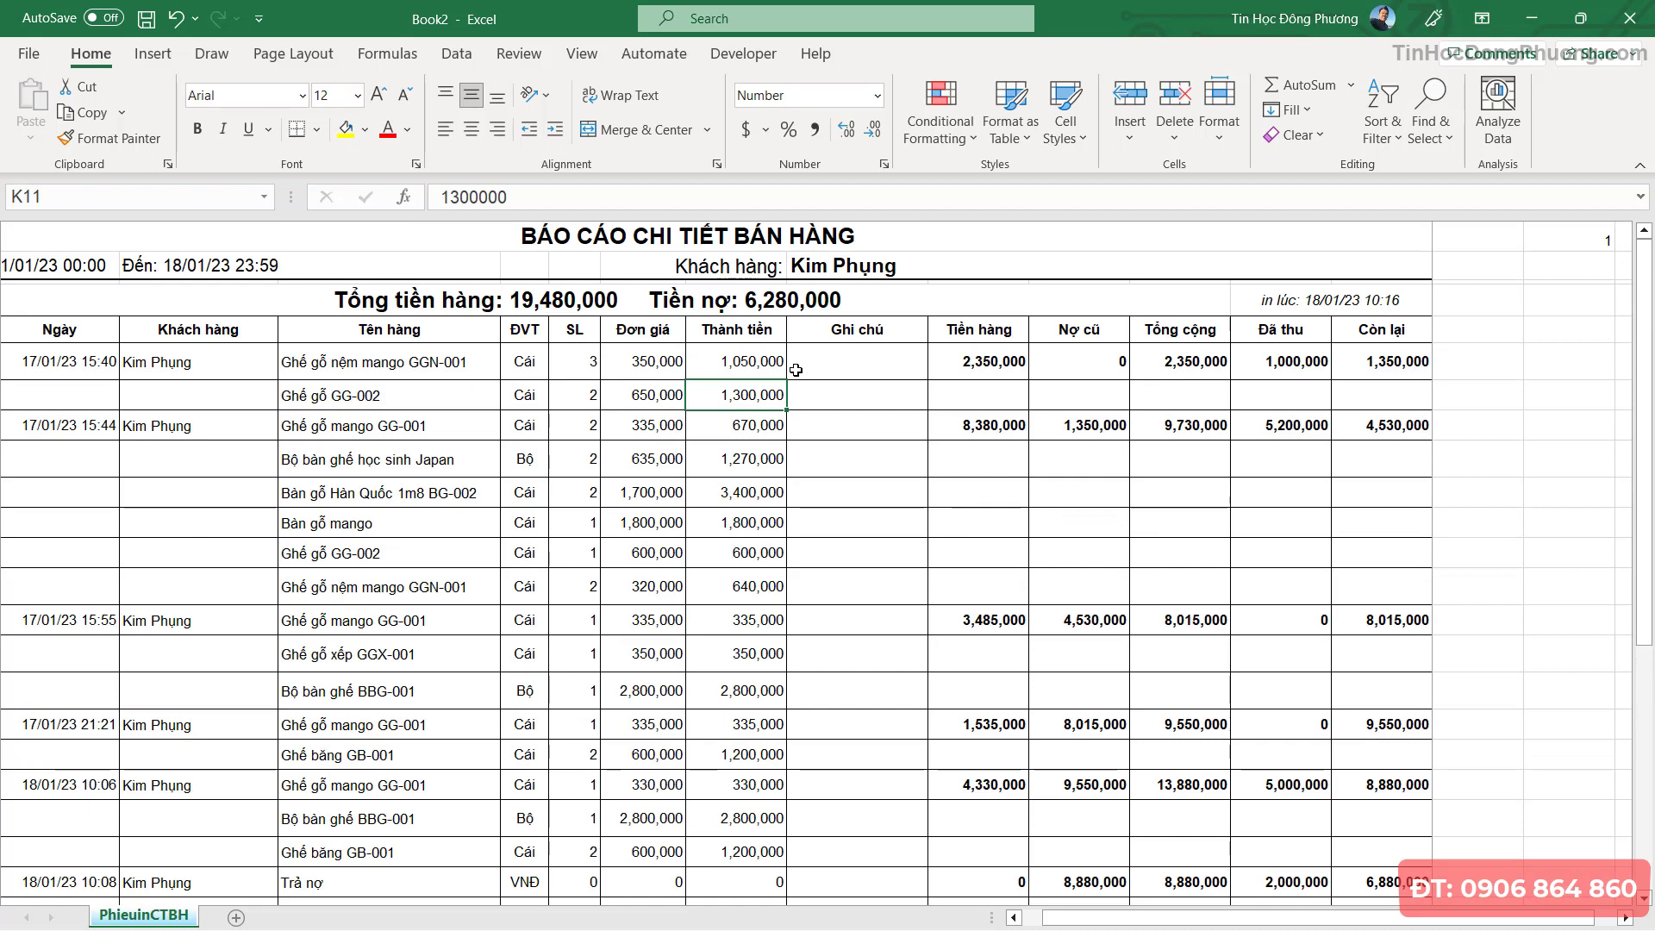
click(659, 455)
key(Down)
key(Down)
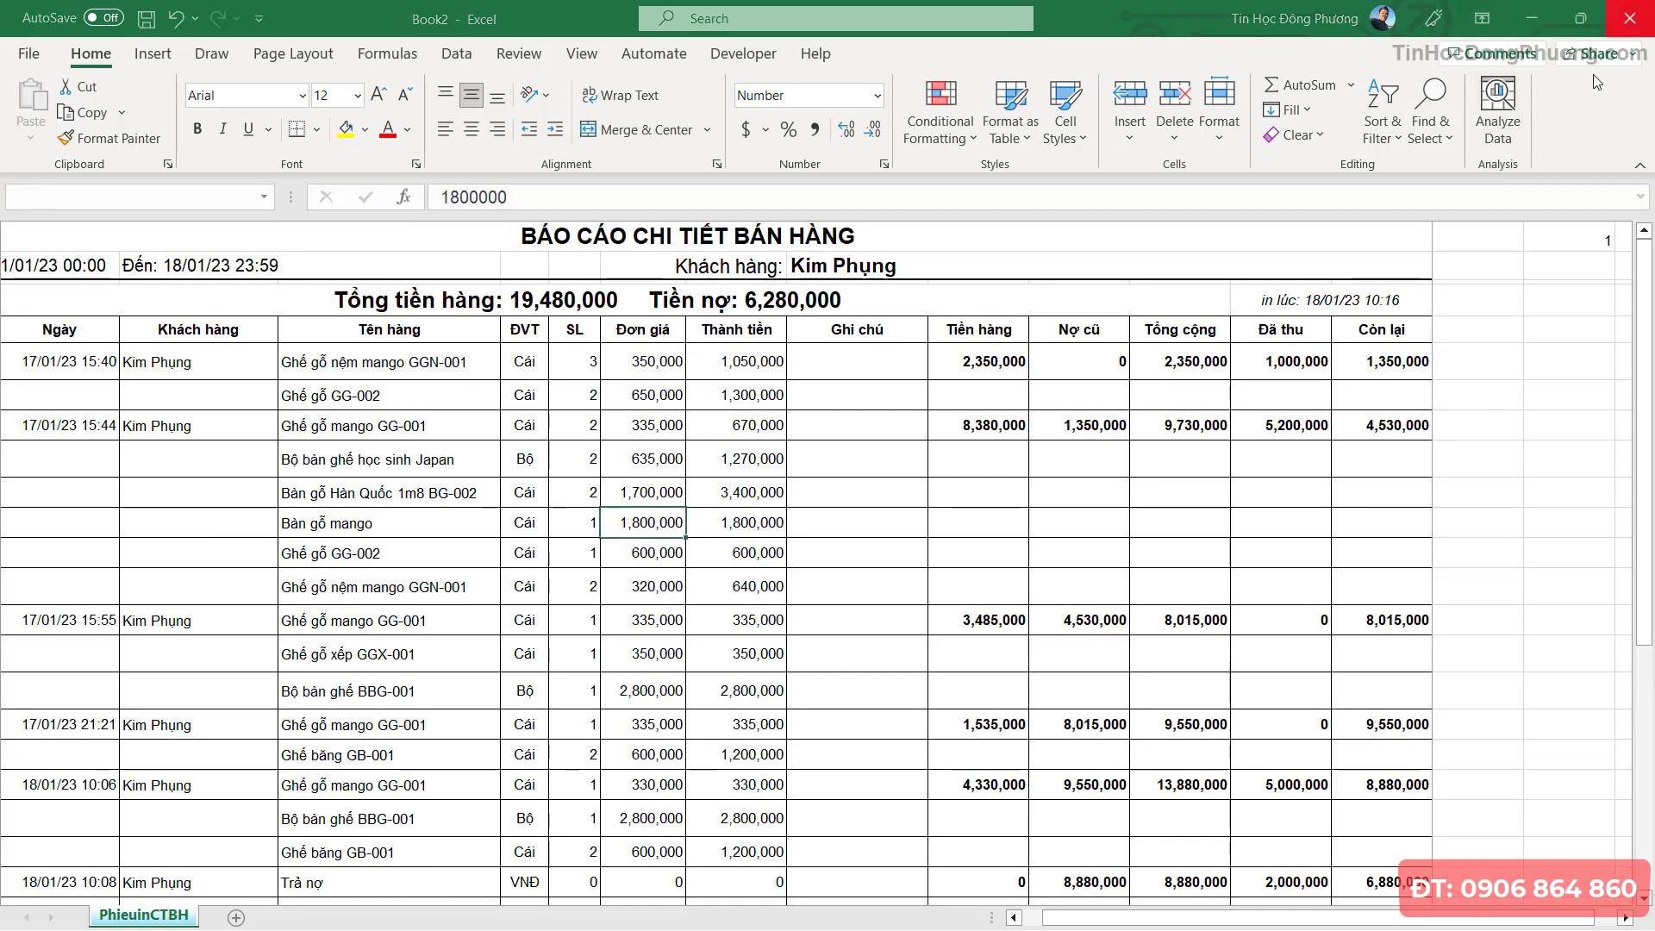
click(1629, 18)
click(944, 593)
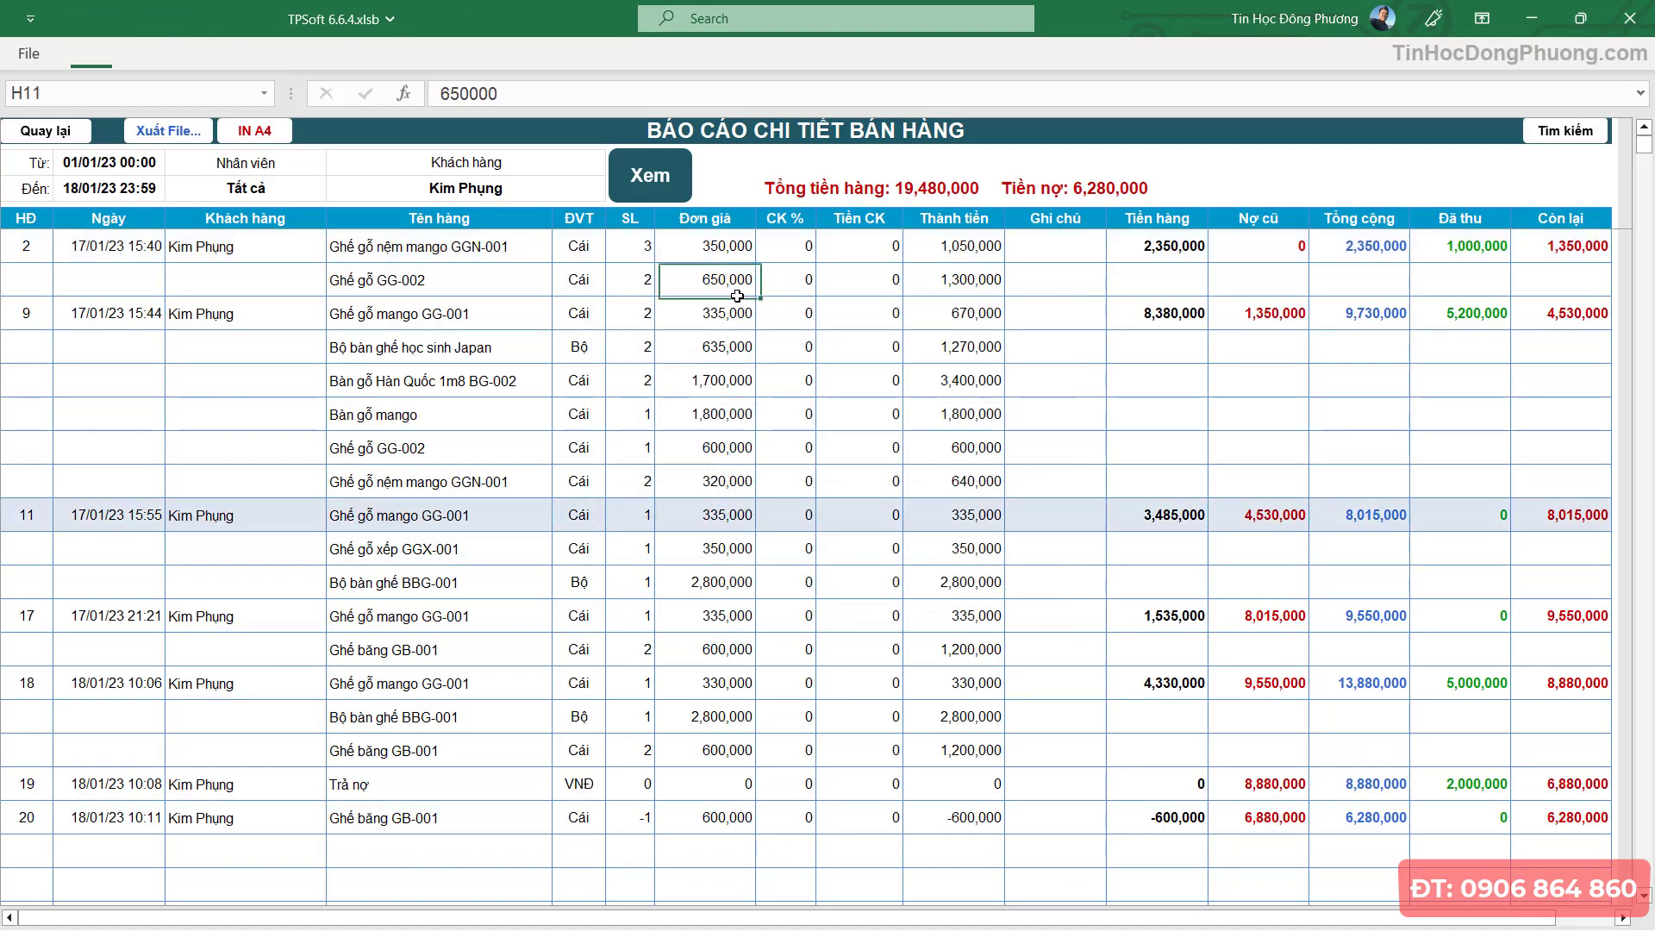
- Open the stock-out and profit report for 01/01/23 to 18/01/23
click(52, 137)
click(1207, 711)
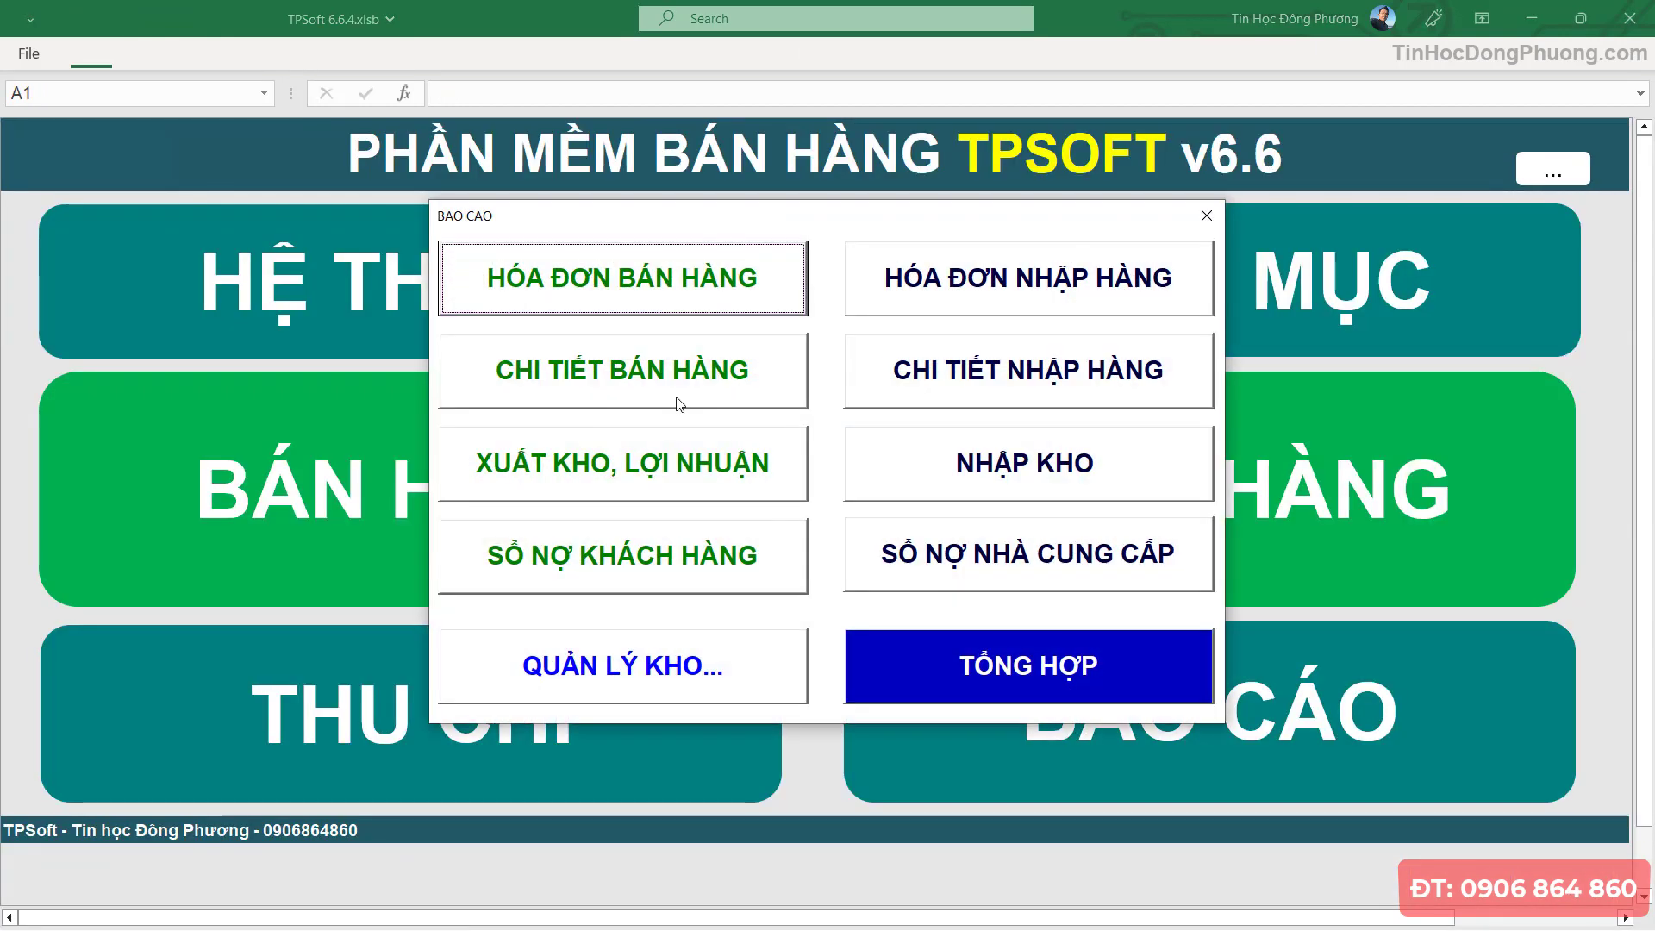
click(608, 502)
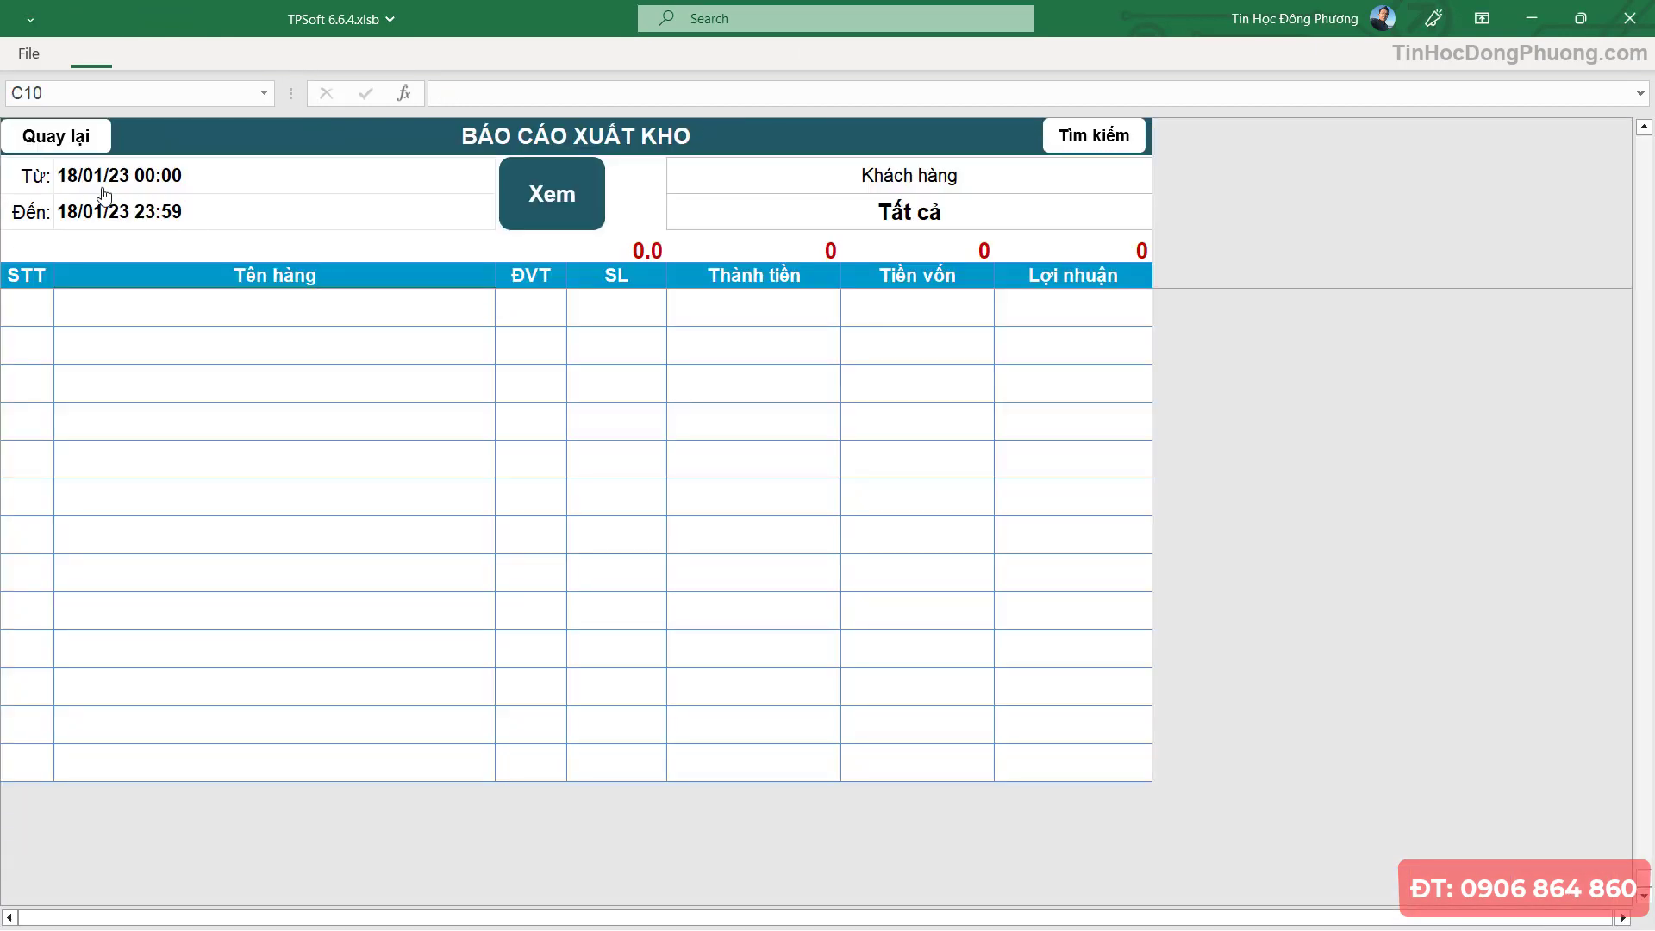
click(104, 194)
click(648, 470)
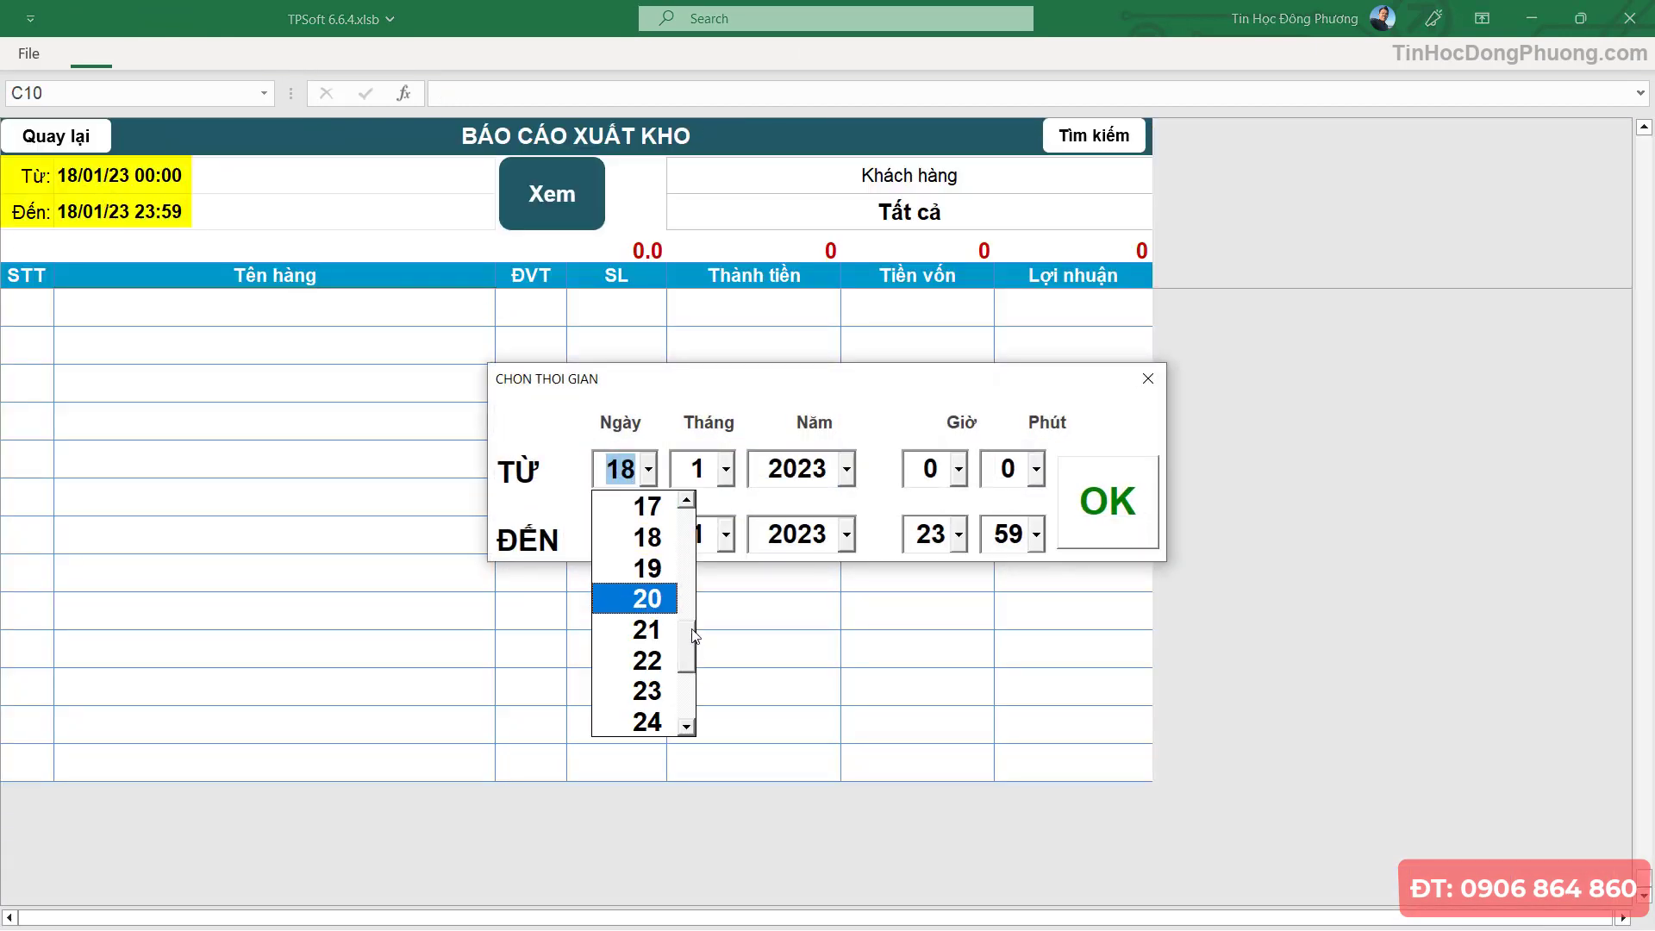
mouse_move(695, 636)
mouse_down()
mouse_move(688, 531)
mouse_move(687, 555)
mouse_up()
click(648, 537)
click(648, 470)
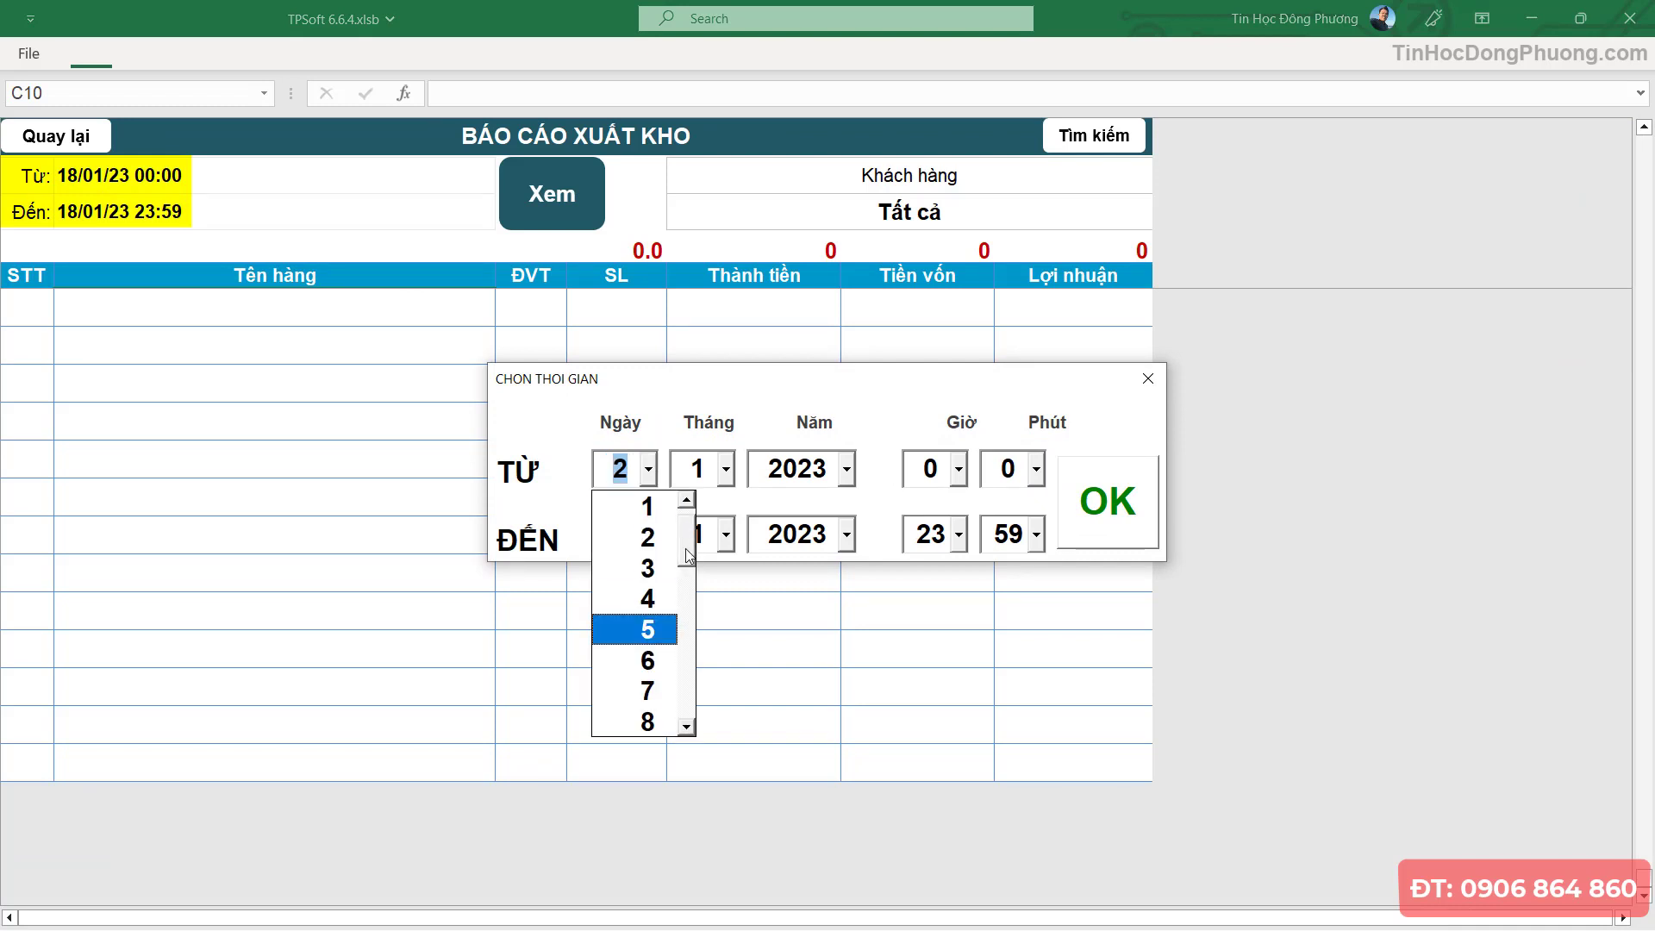
click(648, 506)
click(1107, 502)
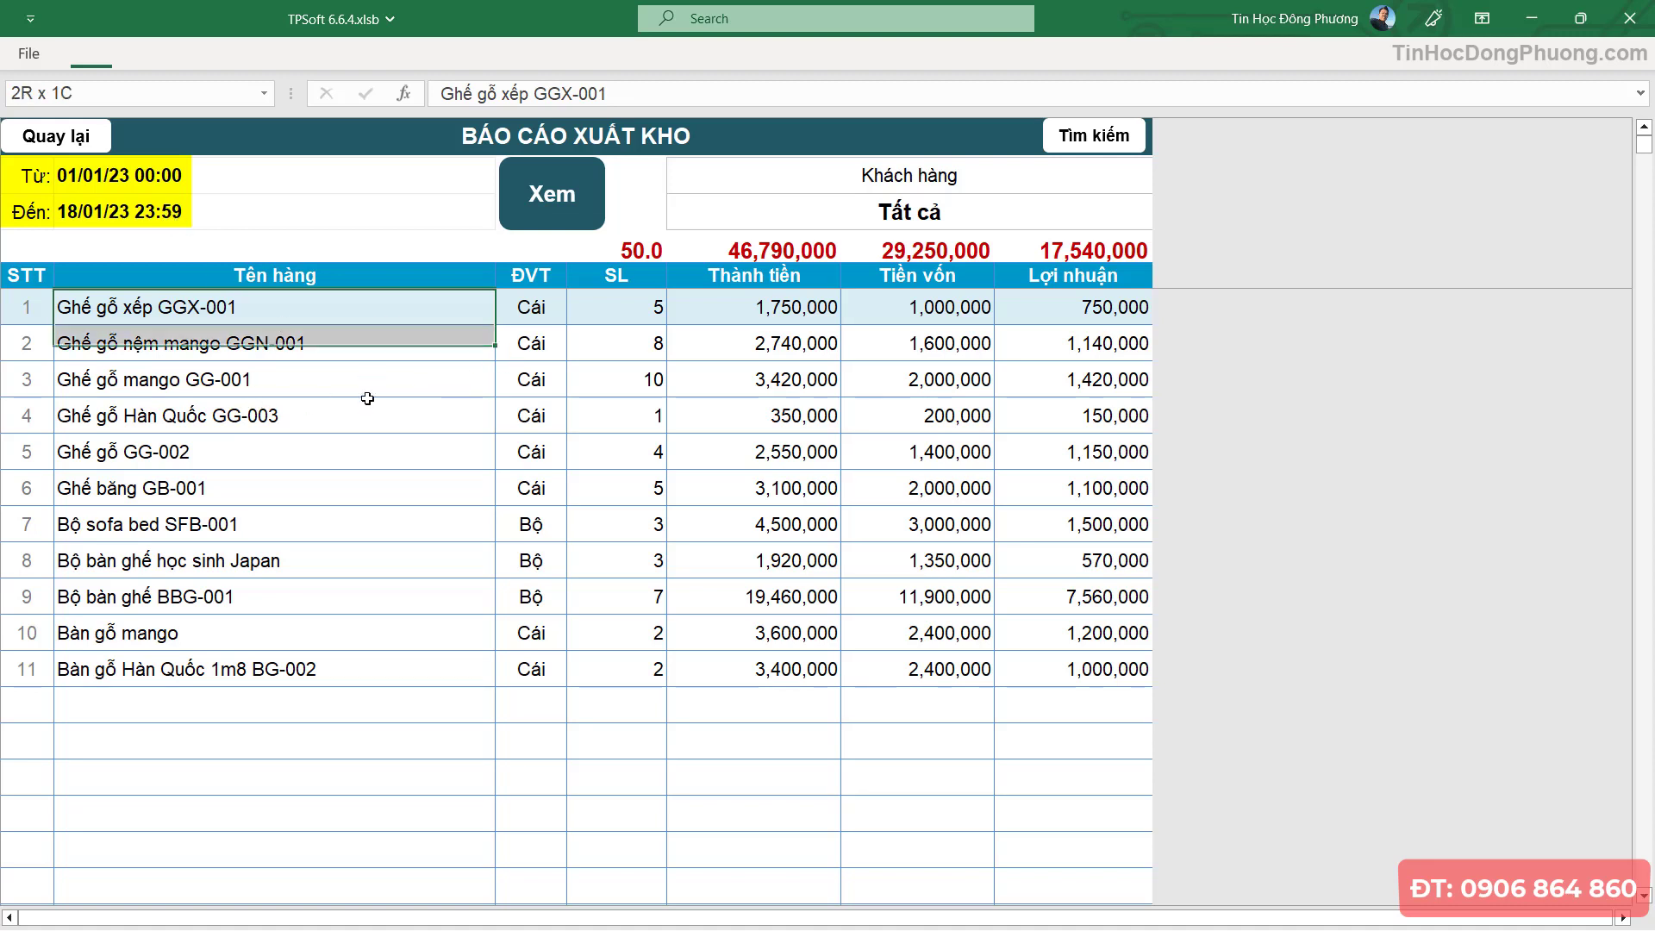
- Review quantity, revenue, cost and profit for Ghế gỗ GG-001, GG-003 and GGN-001
drag(376, 317, 351, 635)
click(466, 379)
click(633, 402)
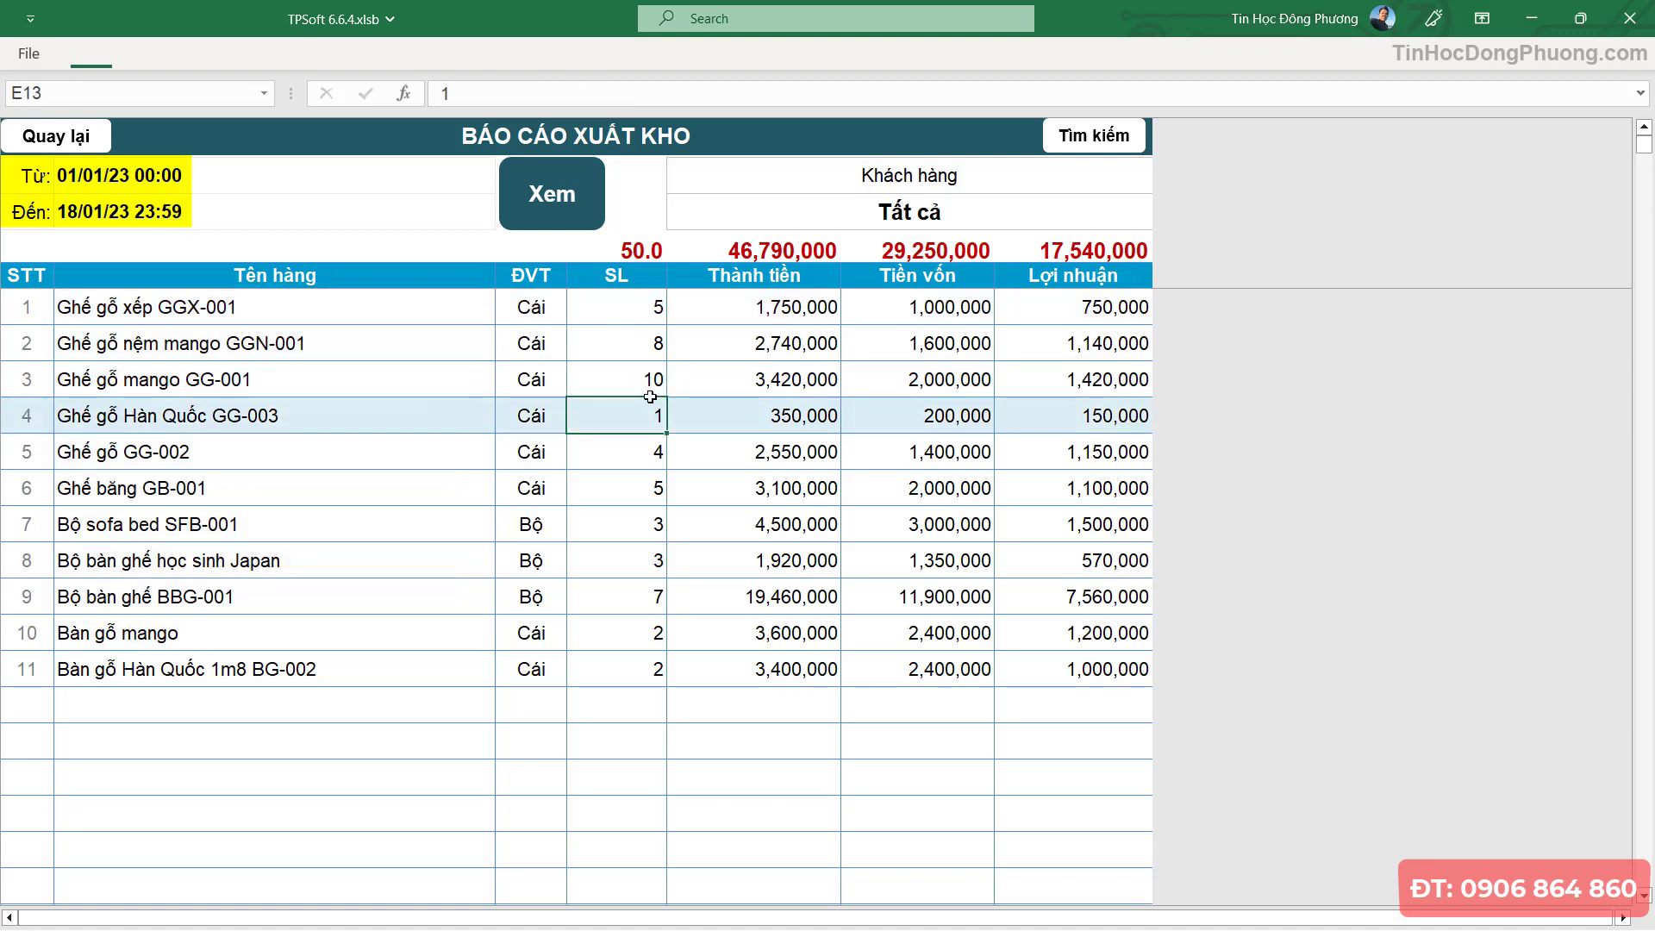
click(766, 348)
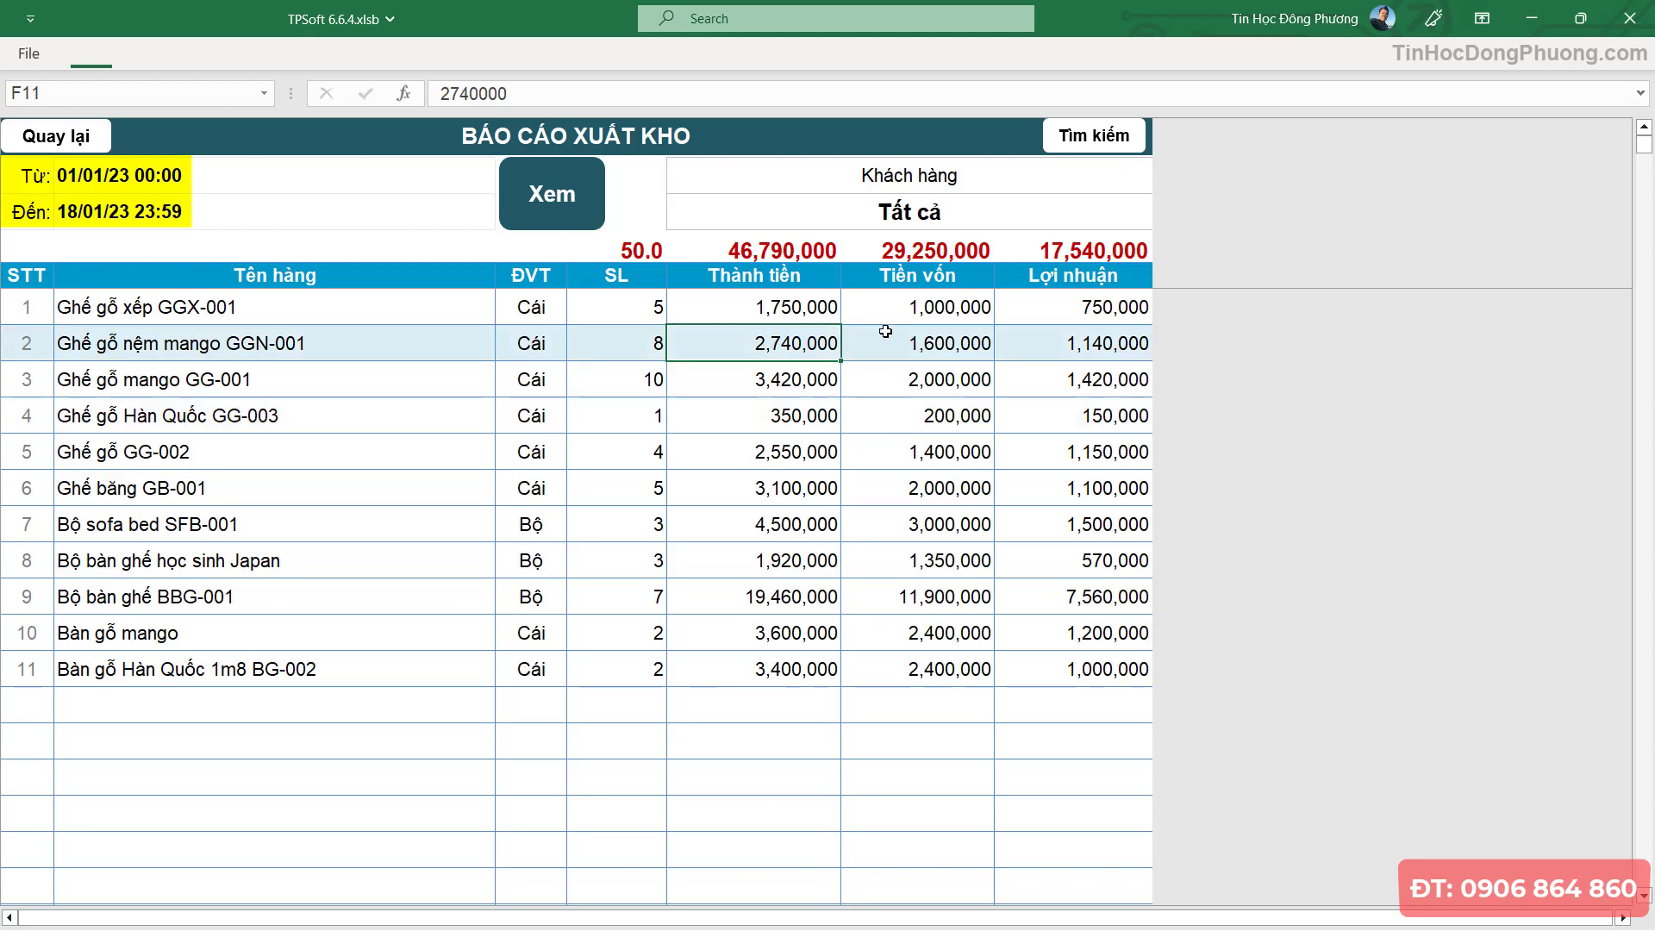
click(945, 347)
click(1043, 346)
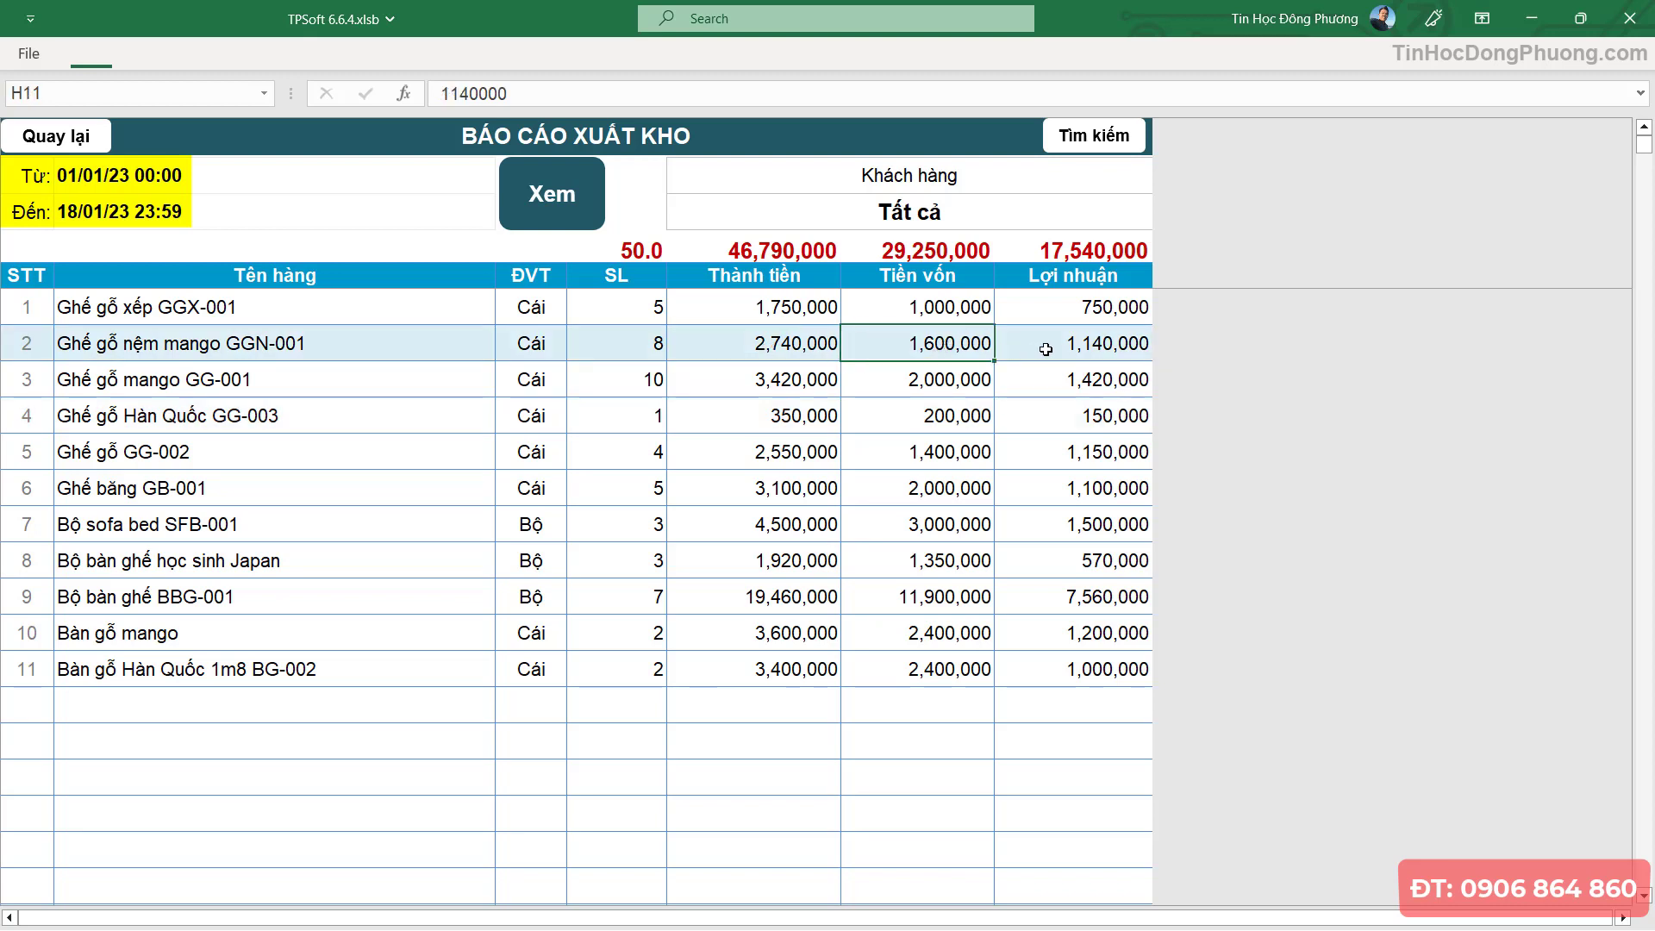
click(1065, 414)
key(Up)
key(Up)
key(Up)
click(1100, 428)
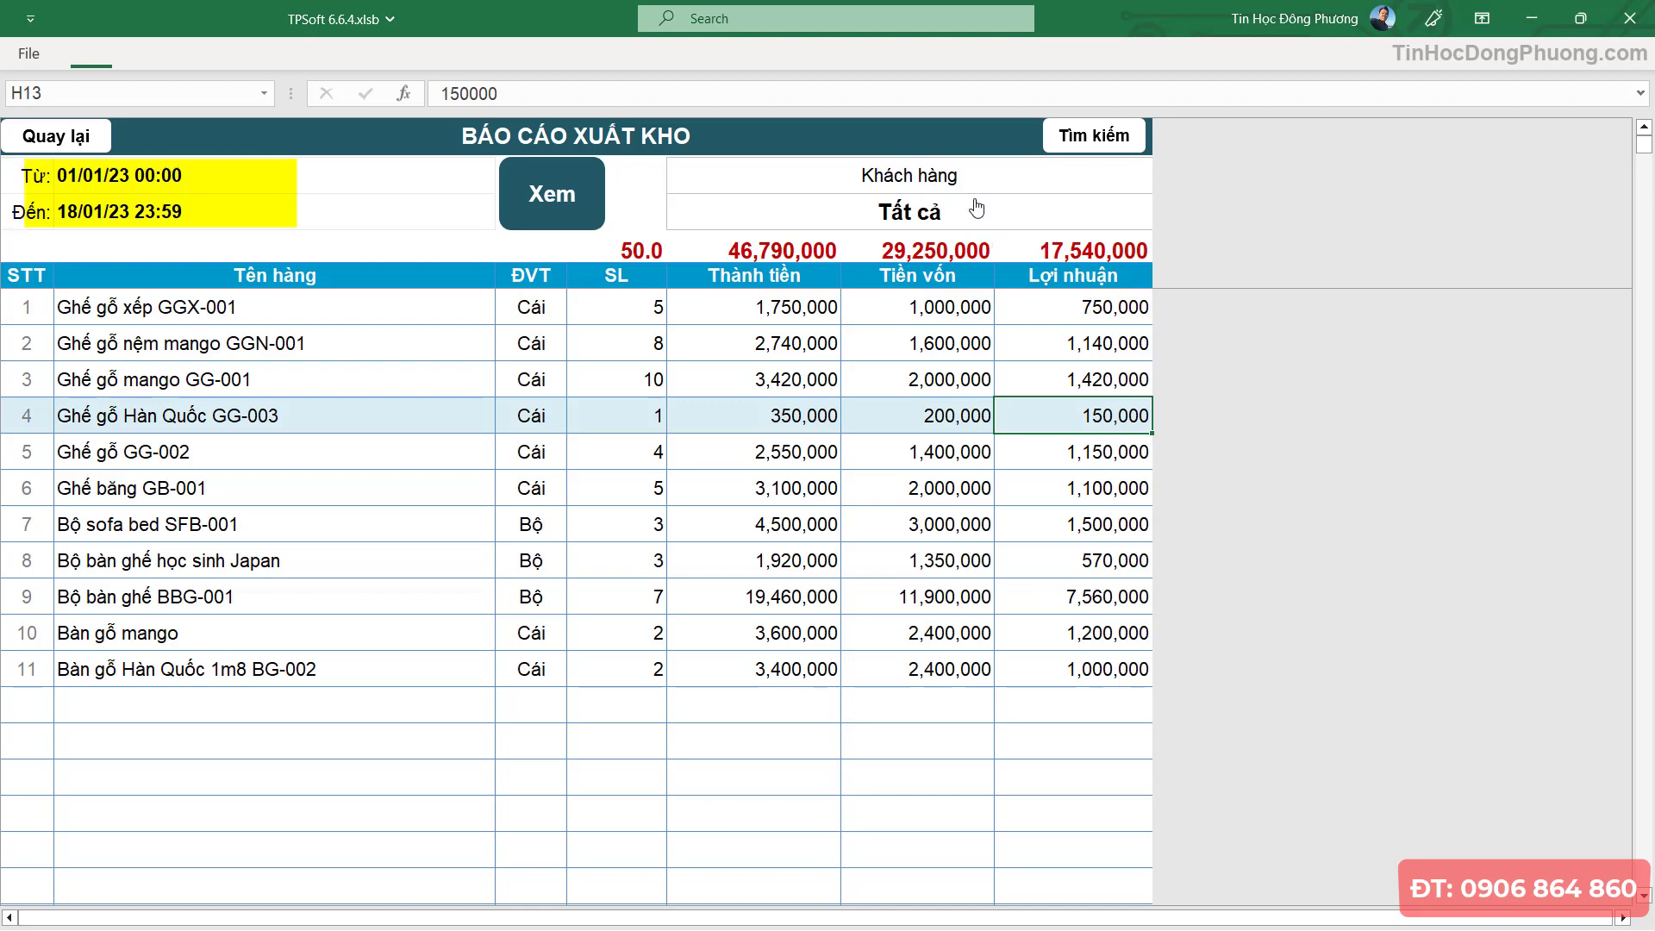
- Filter the report to one customer, check row 6's 370,000 profit, and return to the report list
click(1026, 211)
double_click(576, 360)
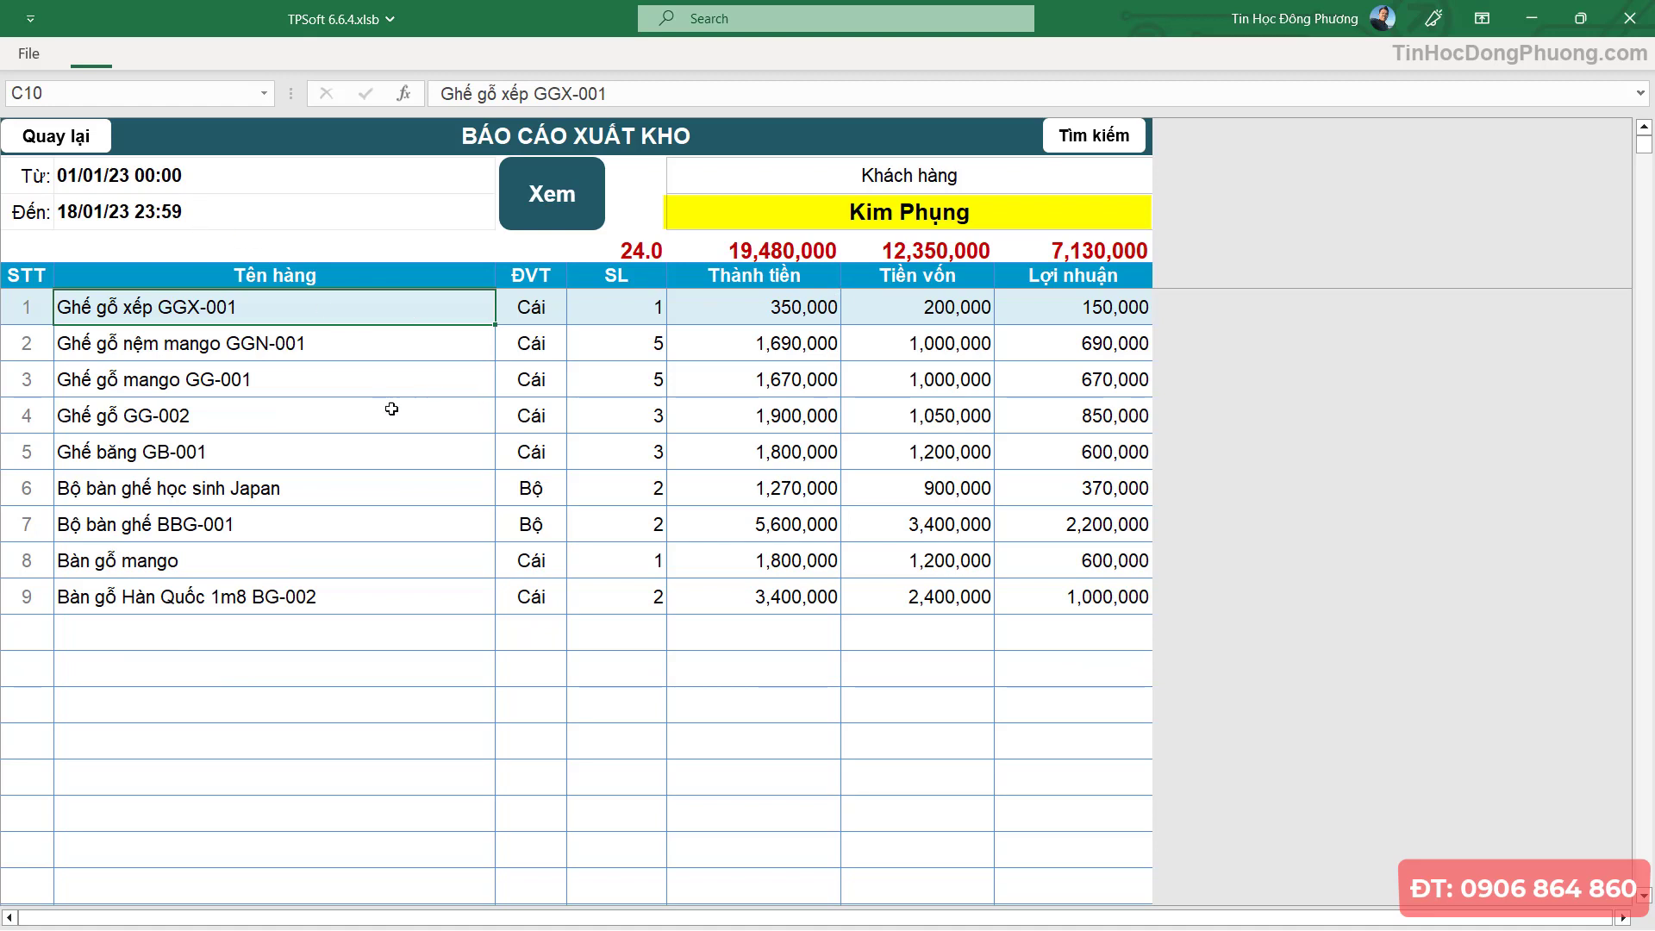
click(357, 364)
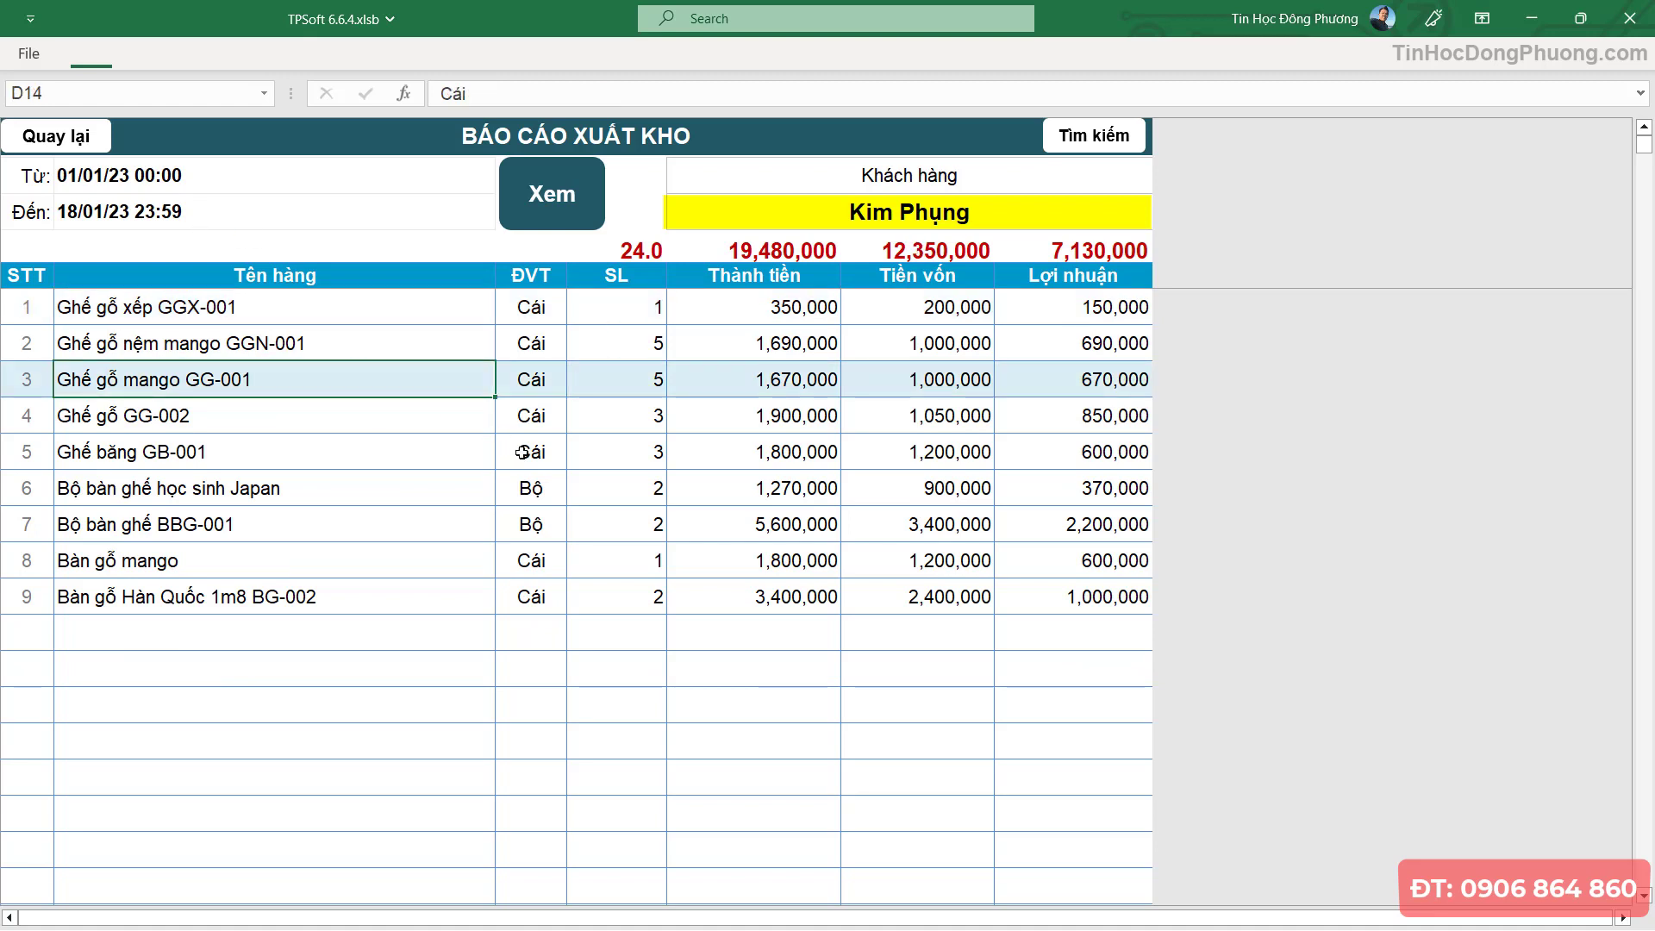
click(638, 483)
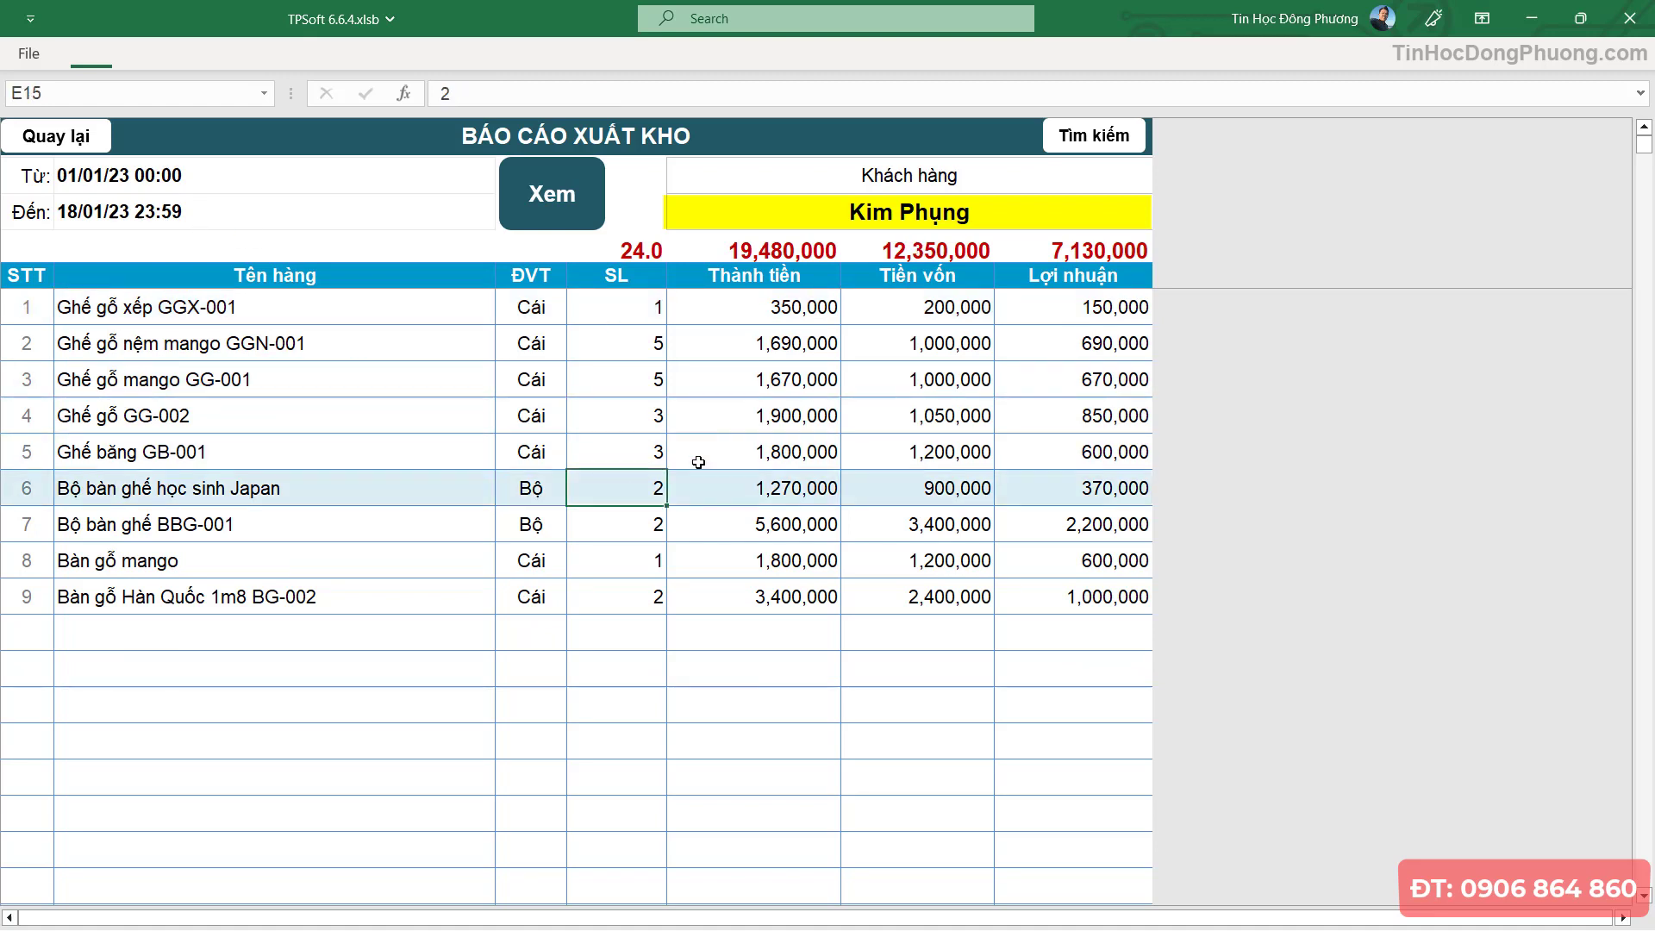
click(1028, 369)
click(1112, 343)
click(1090, 488)
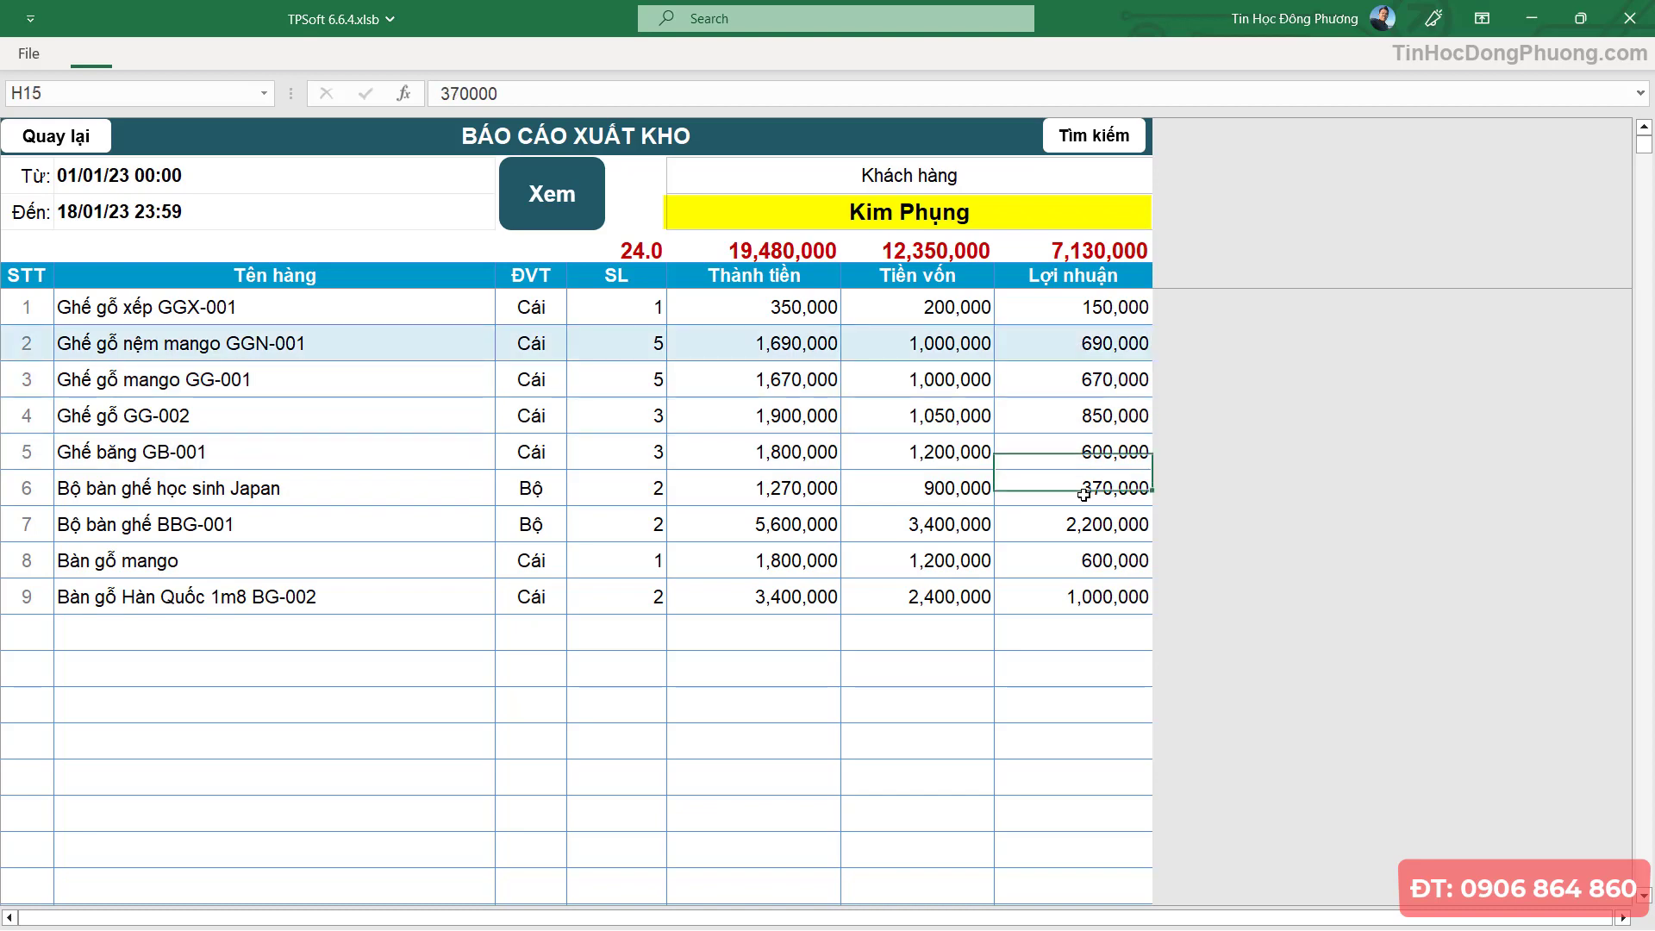
click(61, 139)
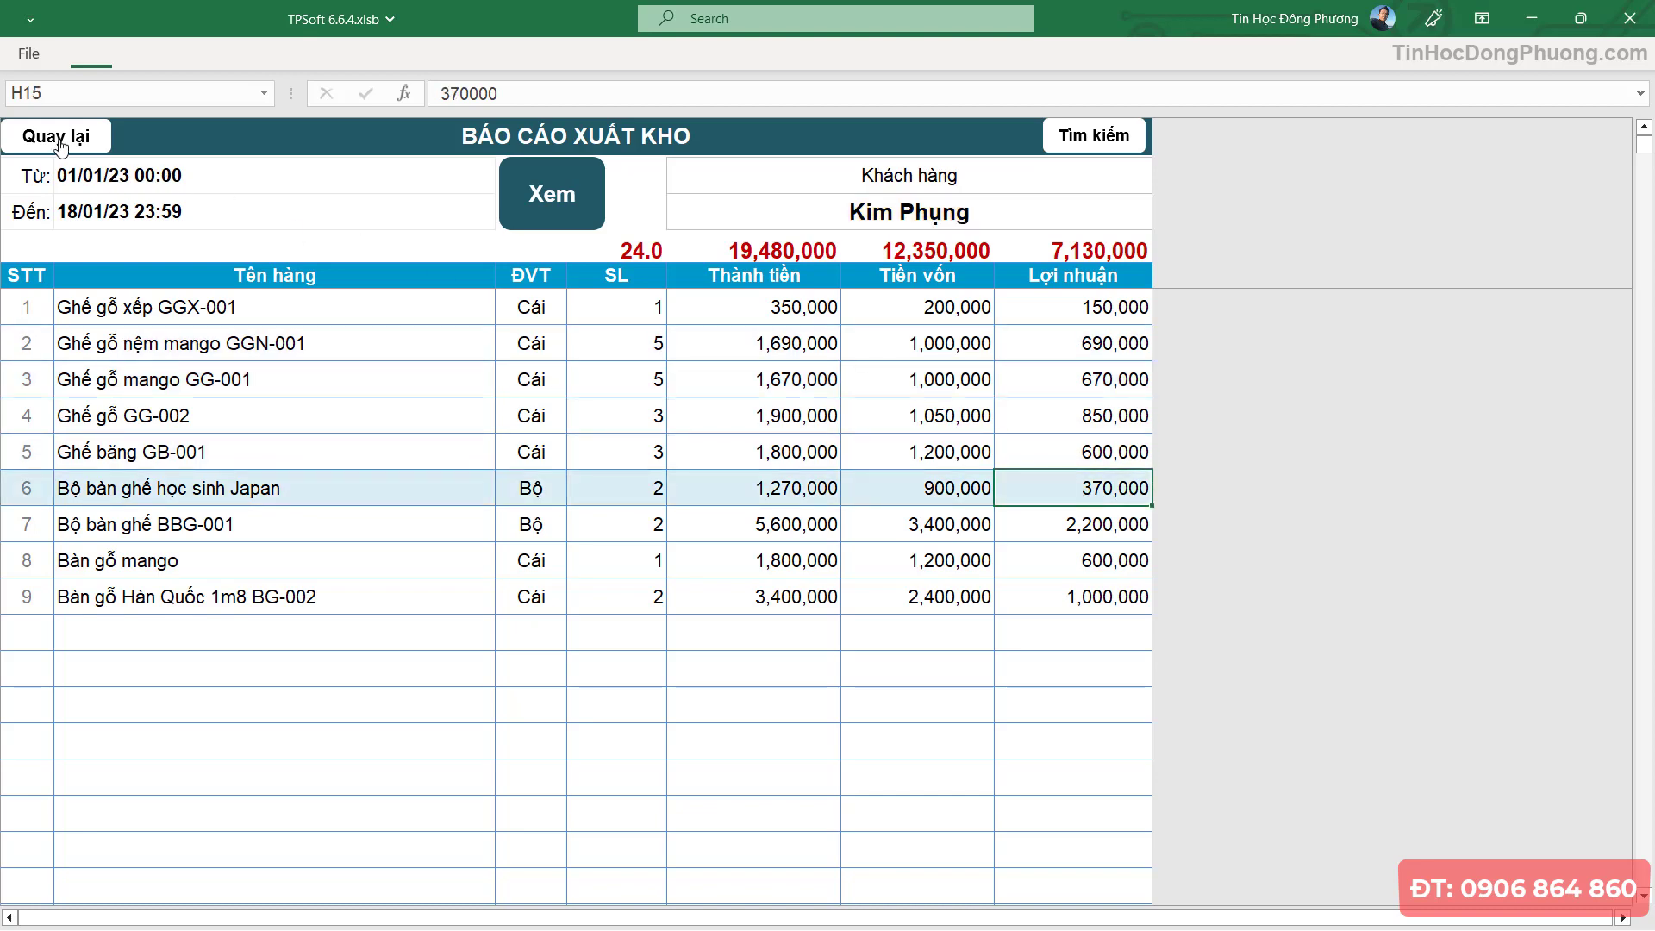
click(993, 689)
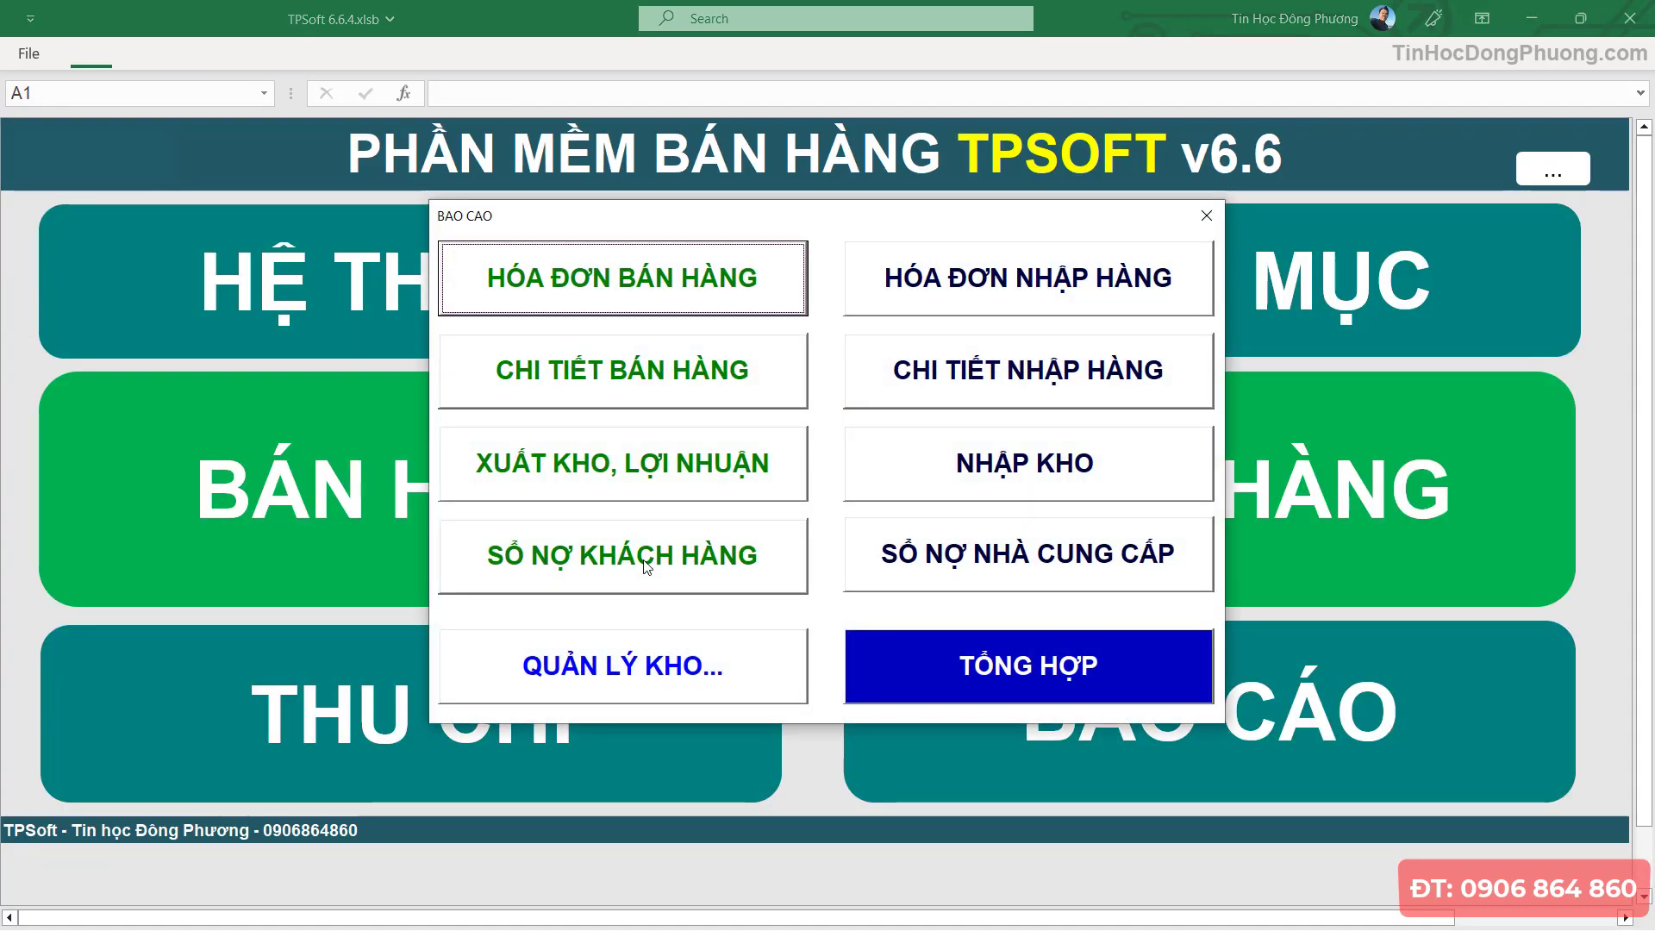
click(645, 563)
click(619, 324)
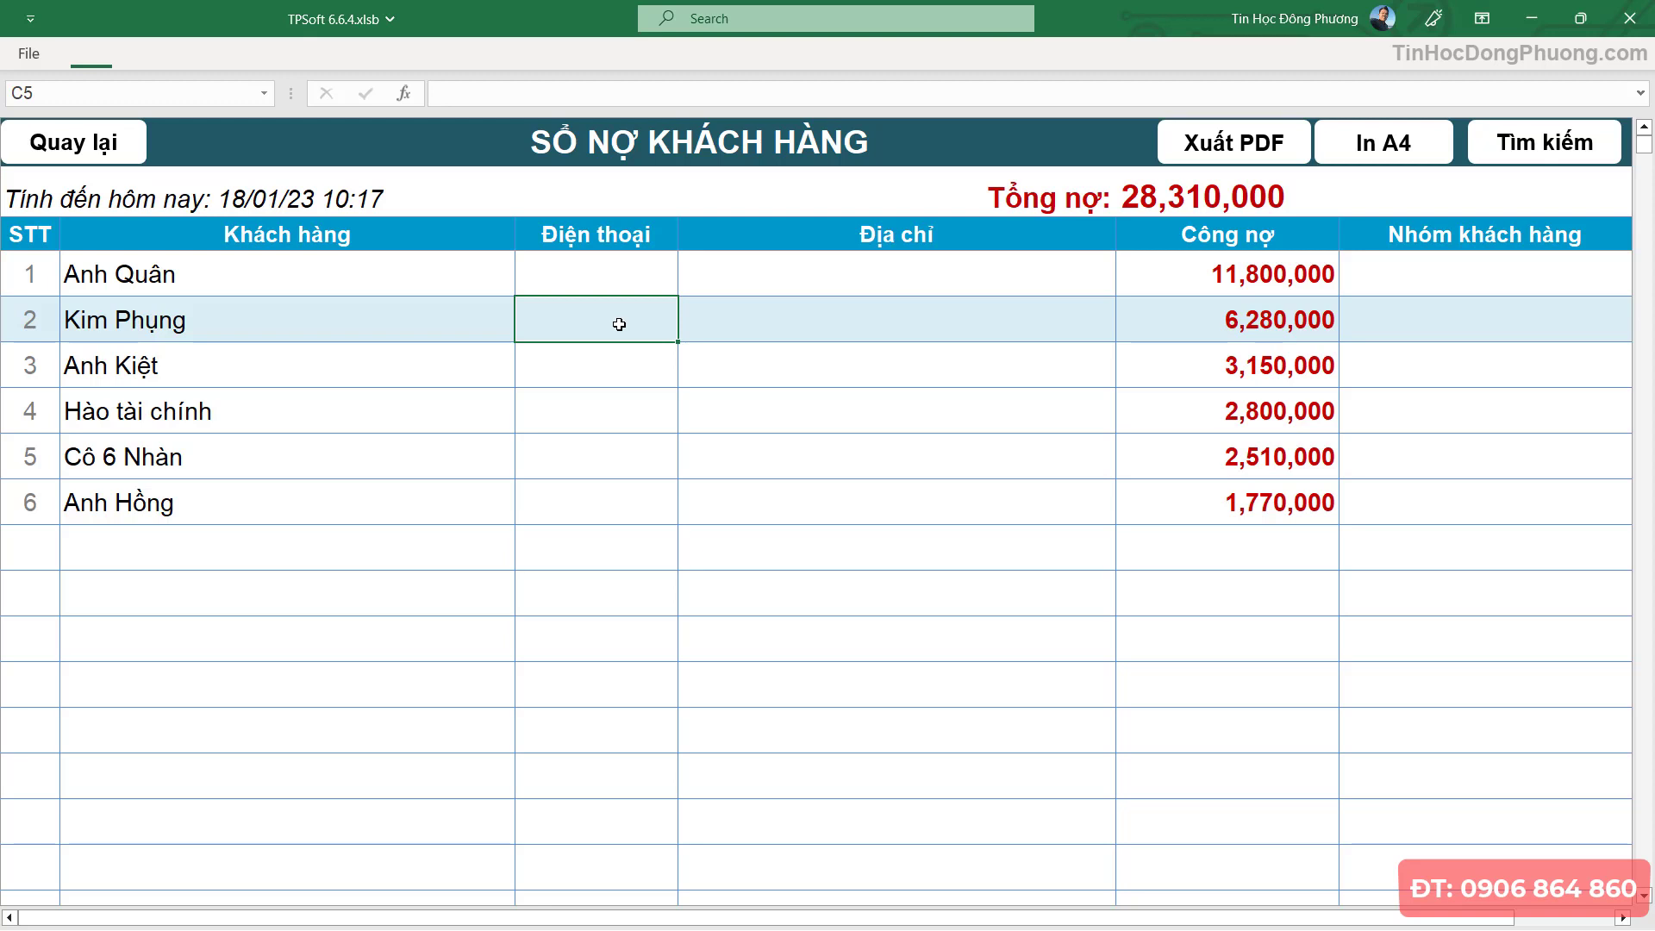
click(1166, 412)
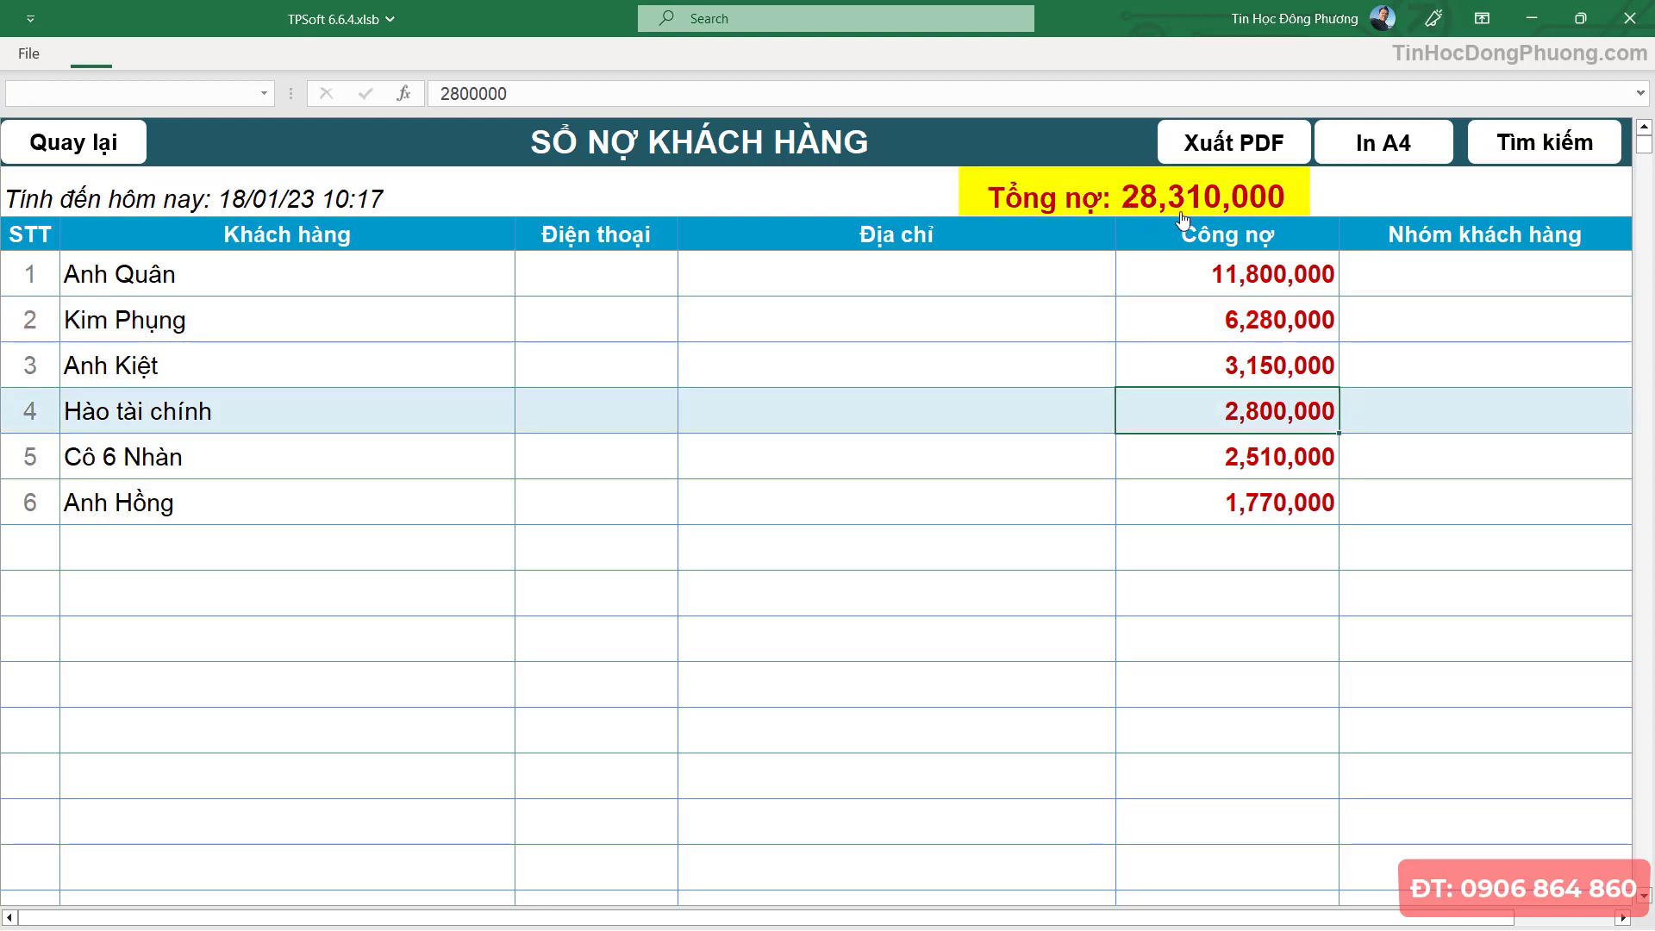
click(308, 377)
click(310, 318)
click(1291, 313)
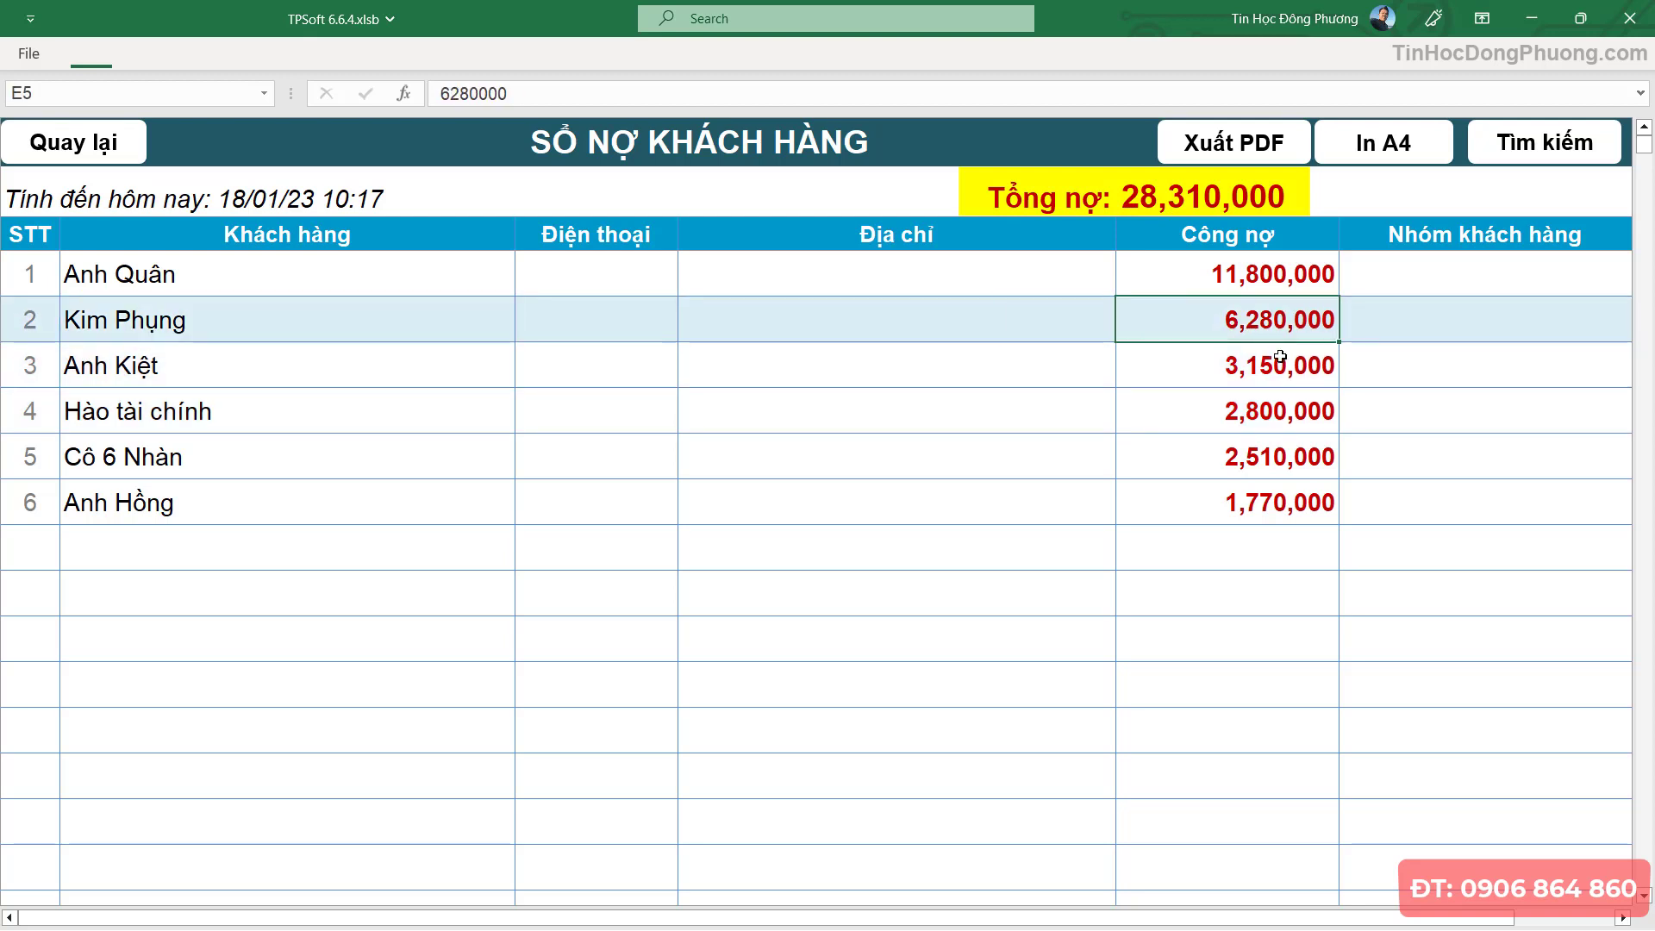
click(1012, 317)
click(824, 519)
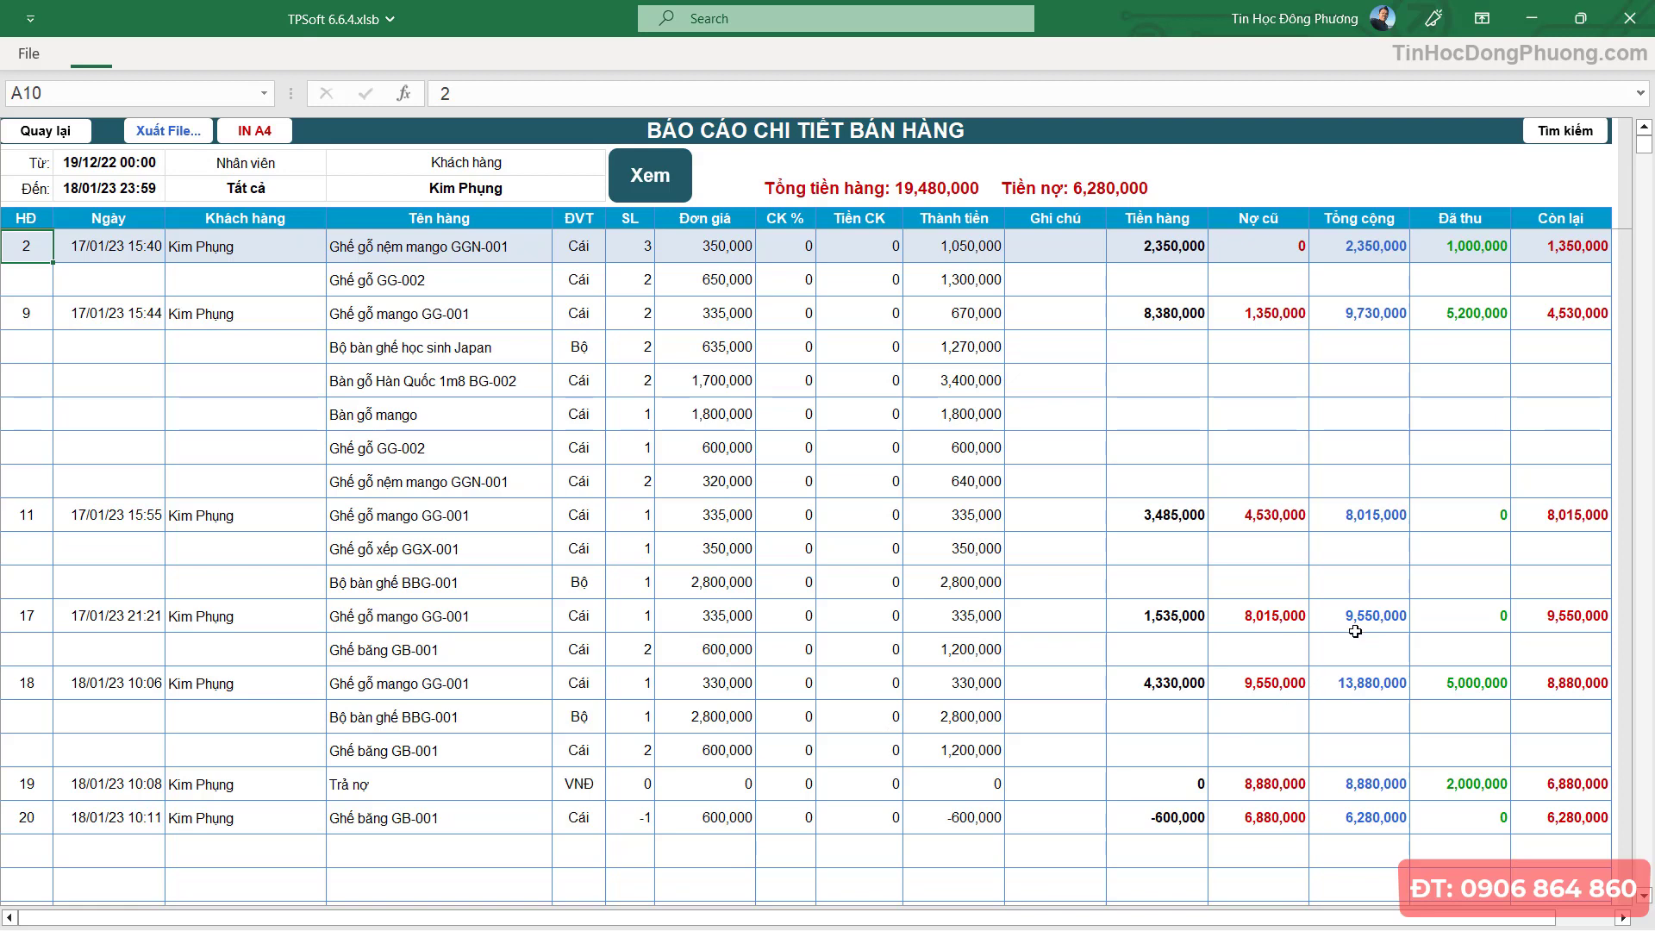
click(834, 578)
click(19, 133)
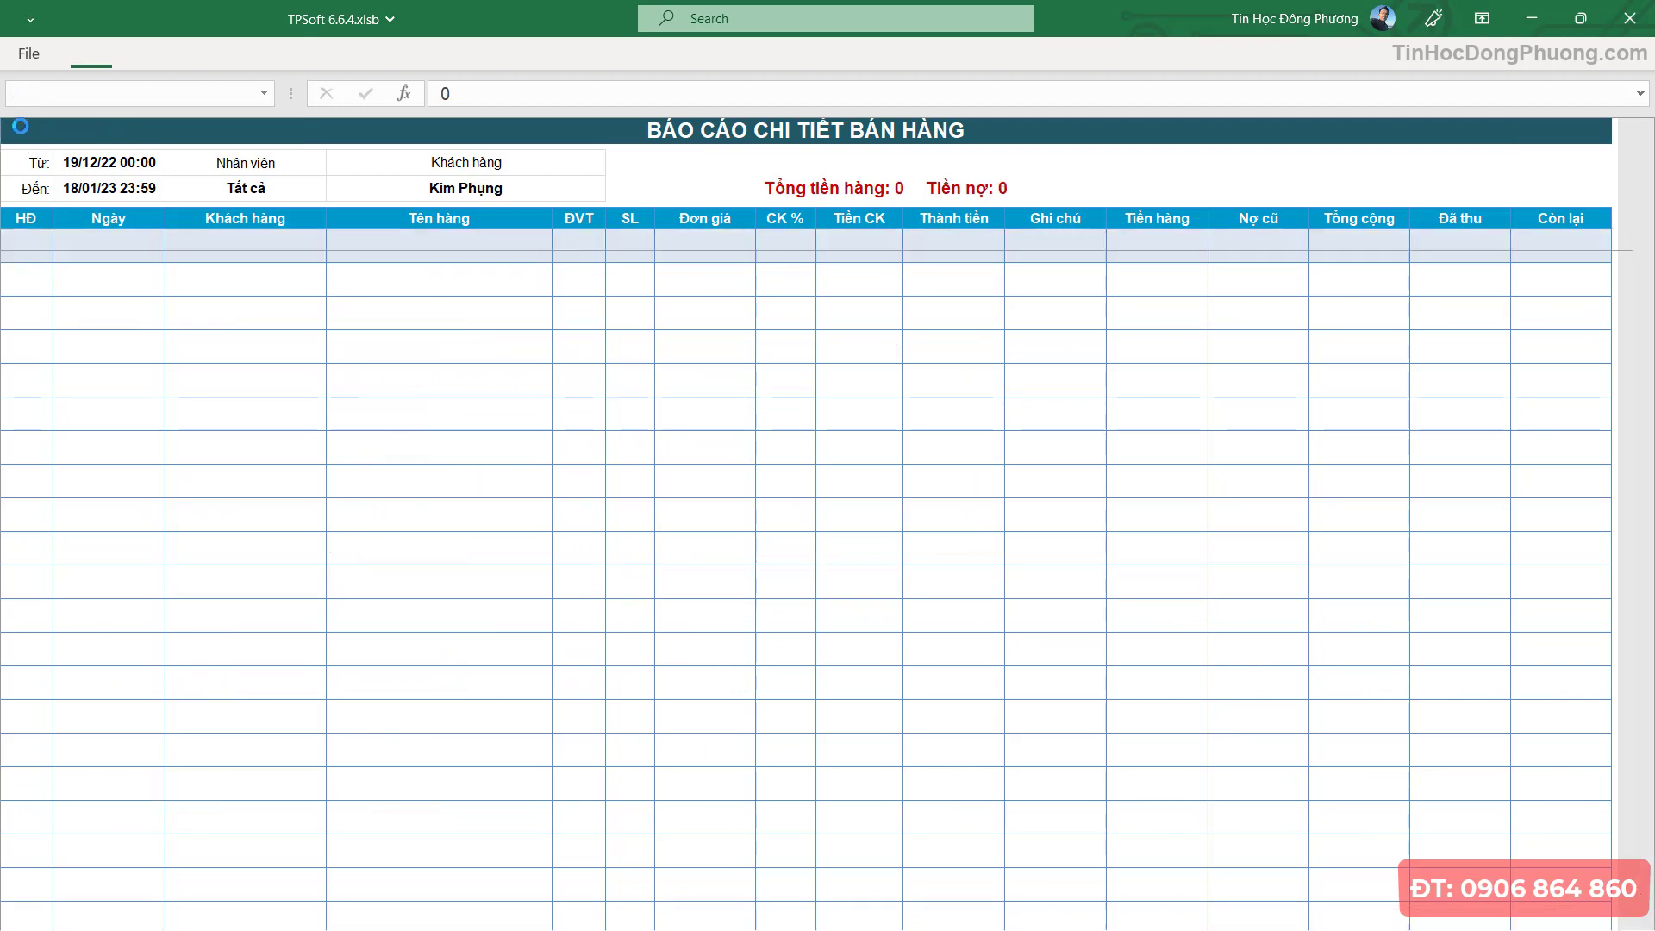
click(108, 143)
click(1175, 740)
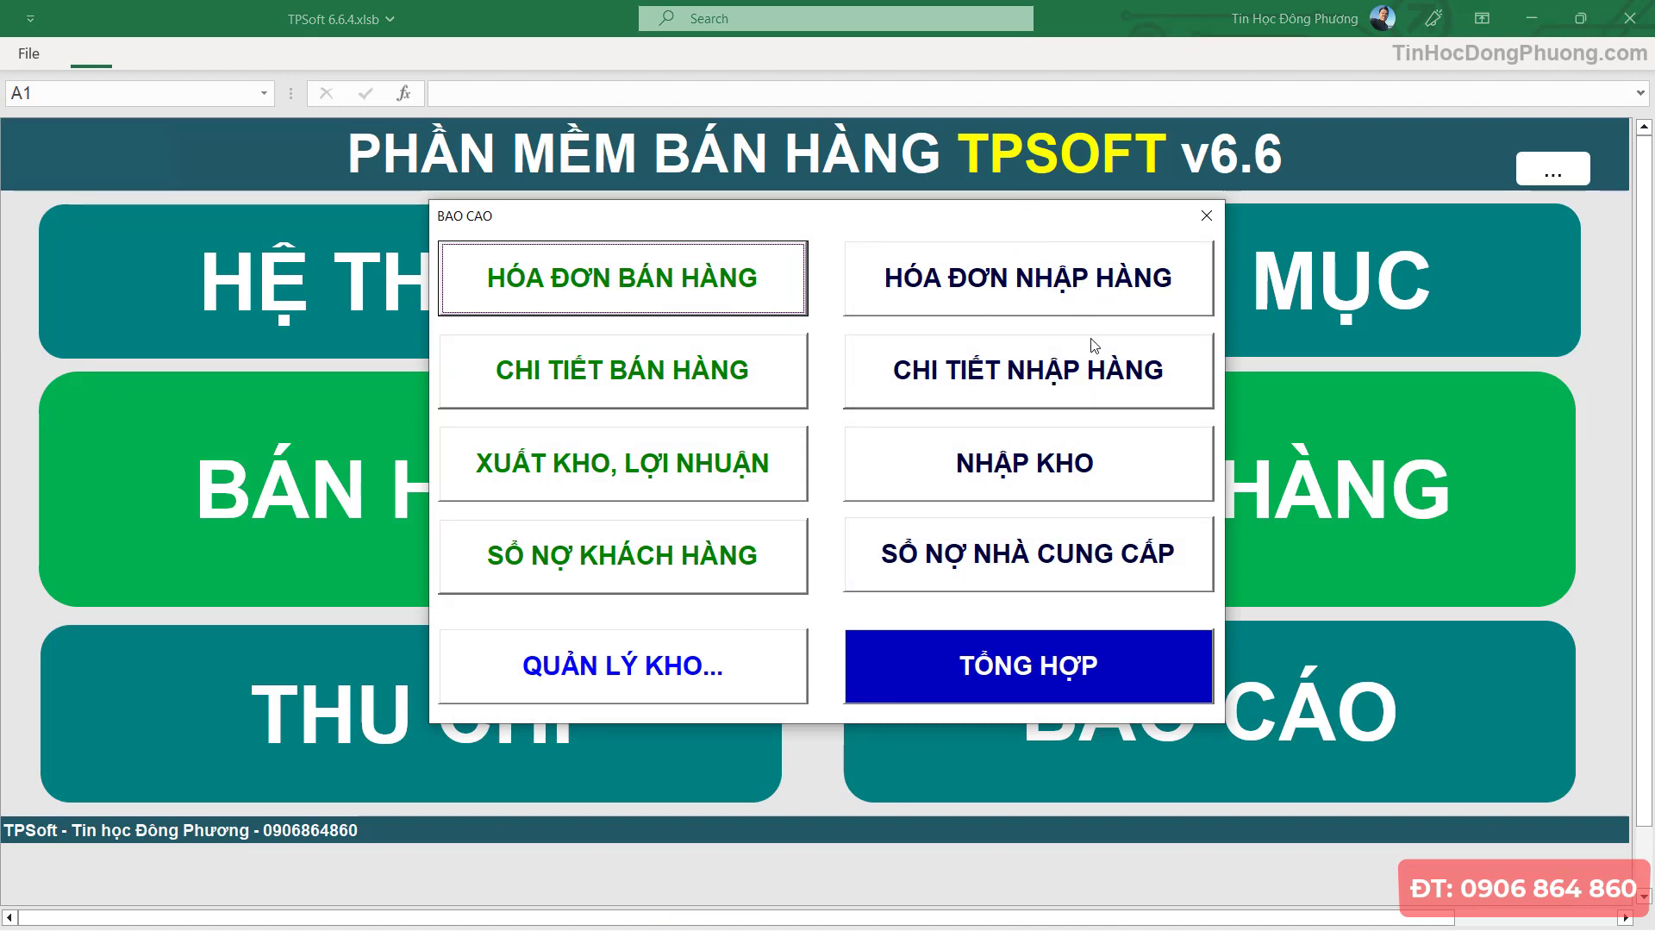
- Open the TỒN KHO HIỆN TẠI report and review item quantities and row 1's capital value
click(612, 669)
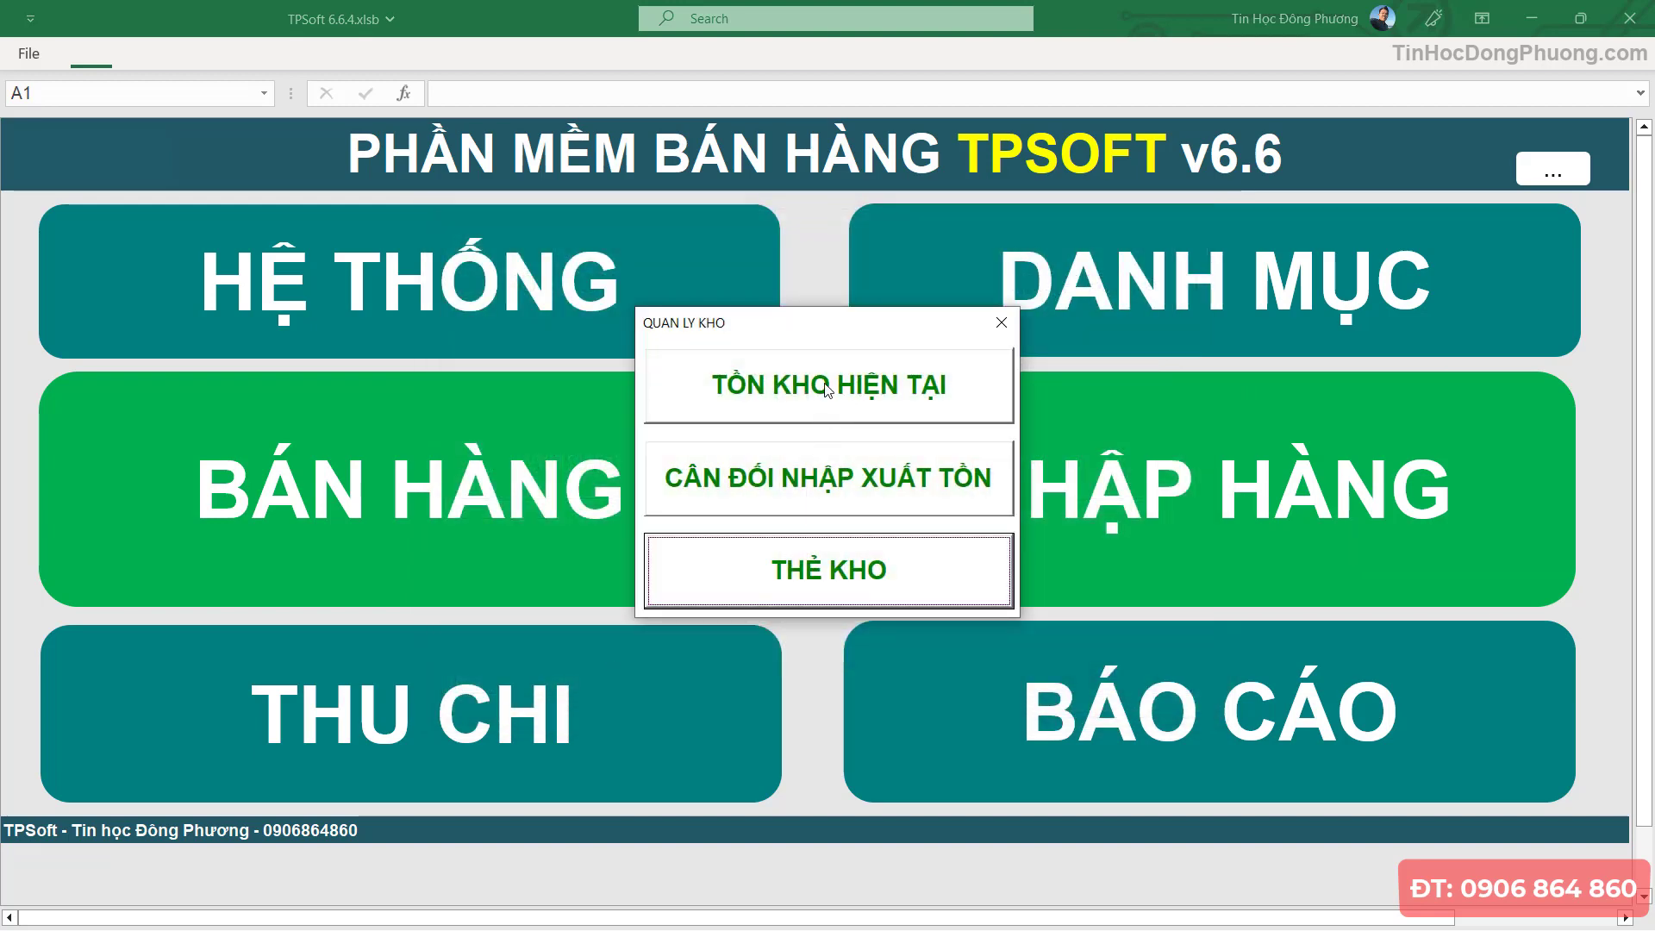
click(804, 388)
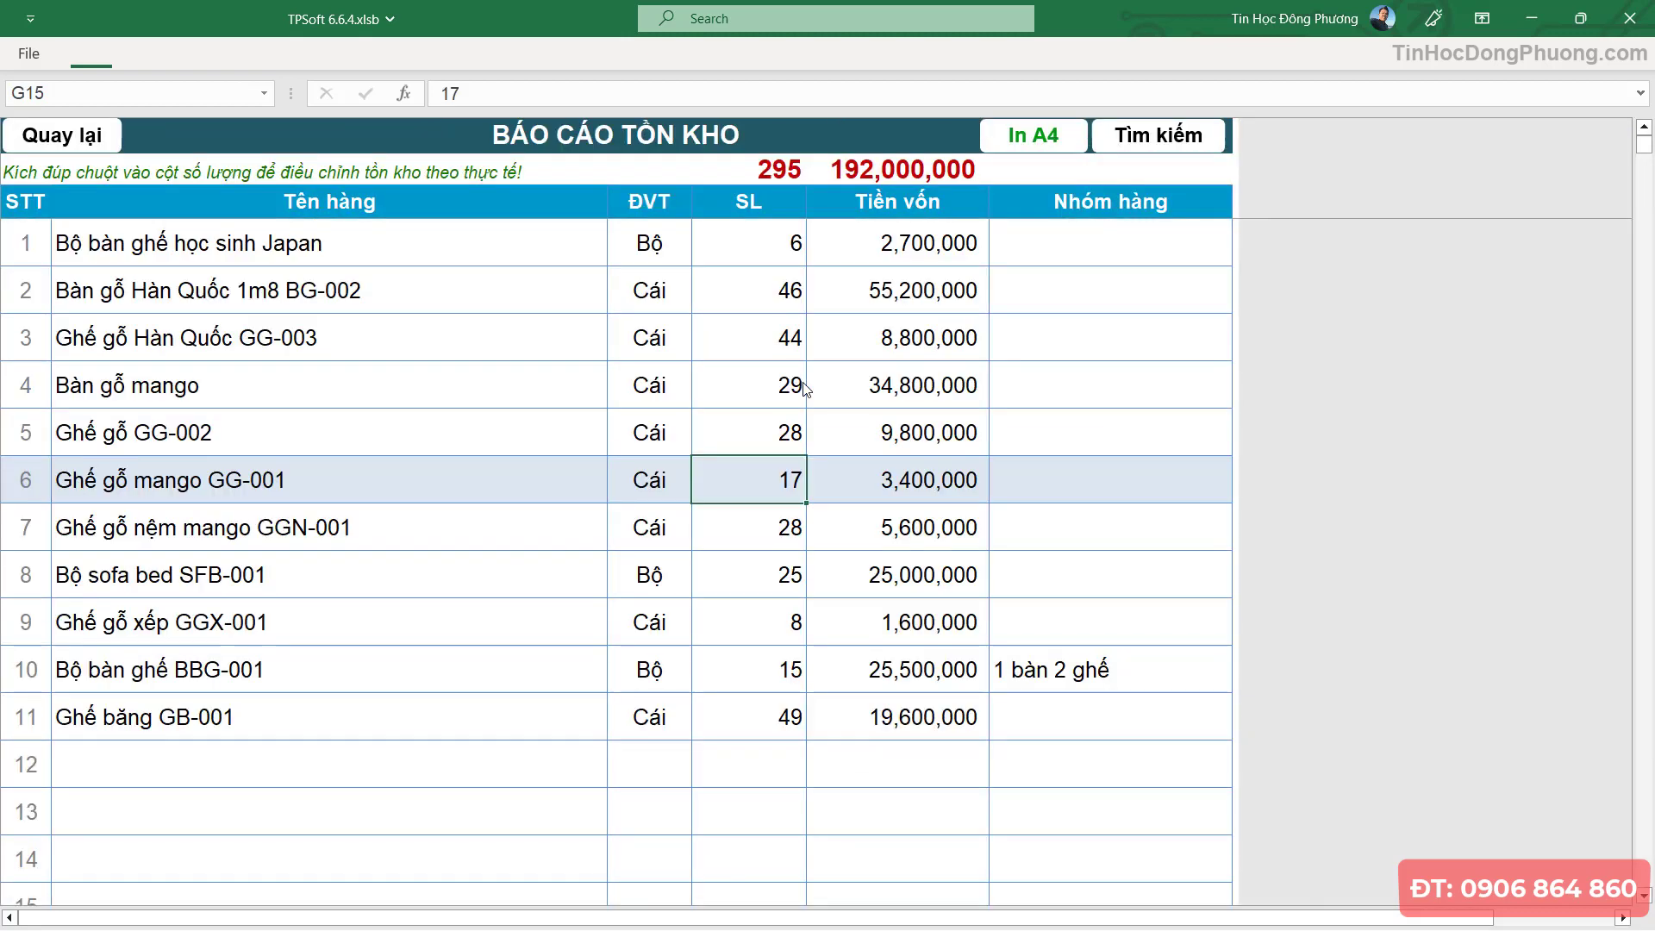
click(764, 269)
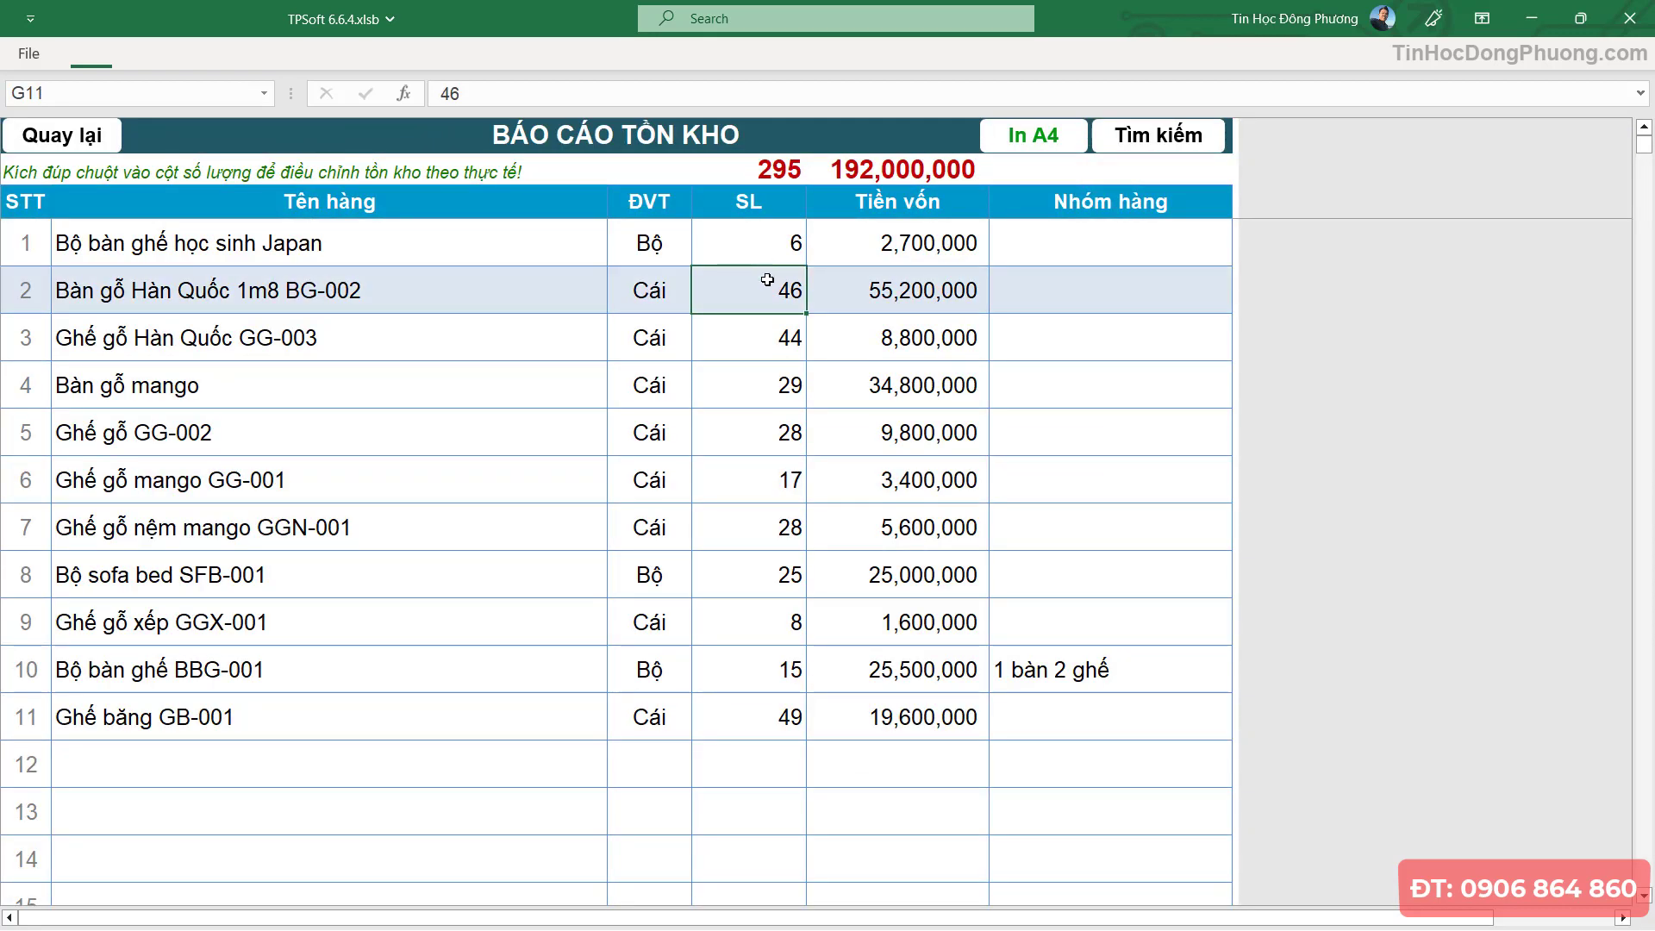
click(765, 351)
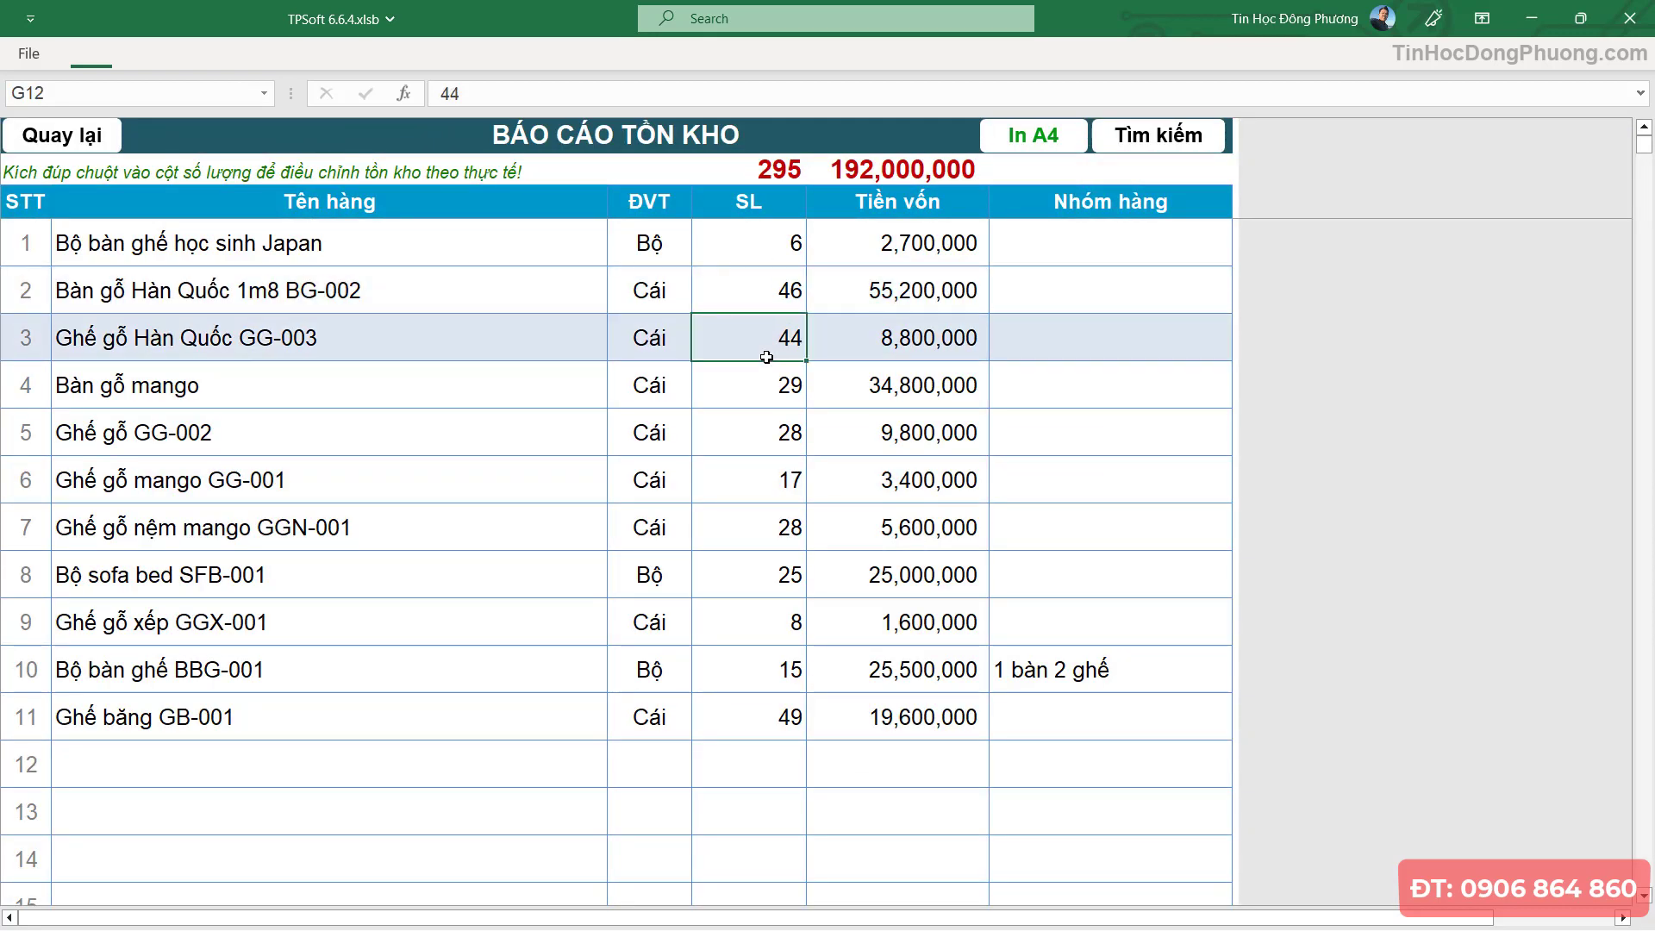
click(776, 435)
click(380, 243)
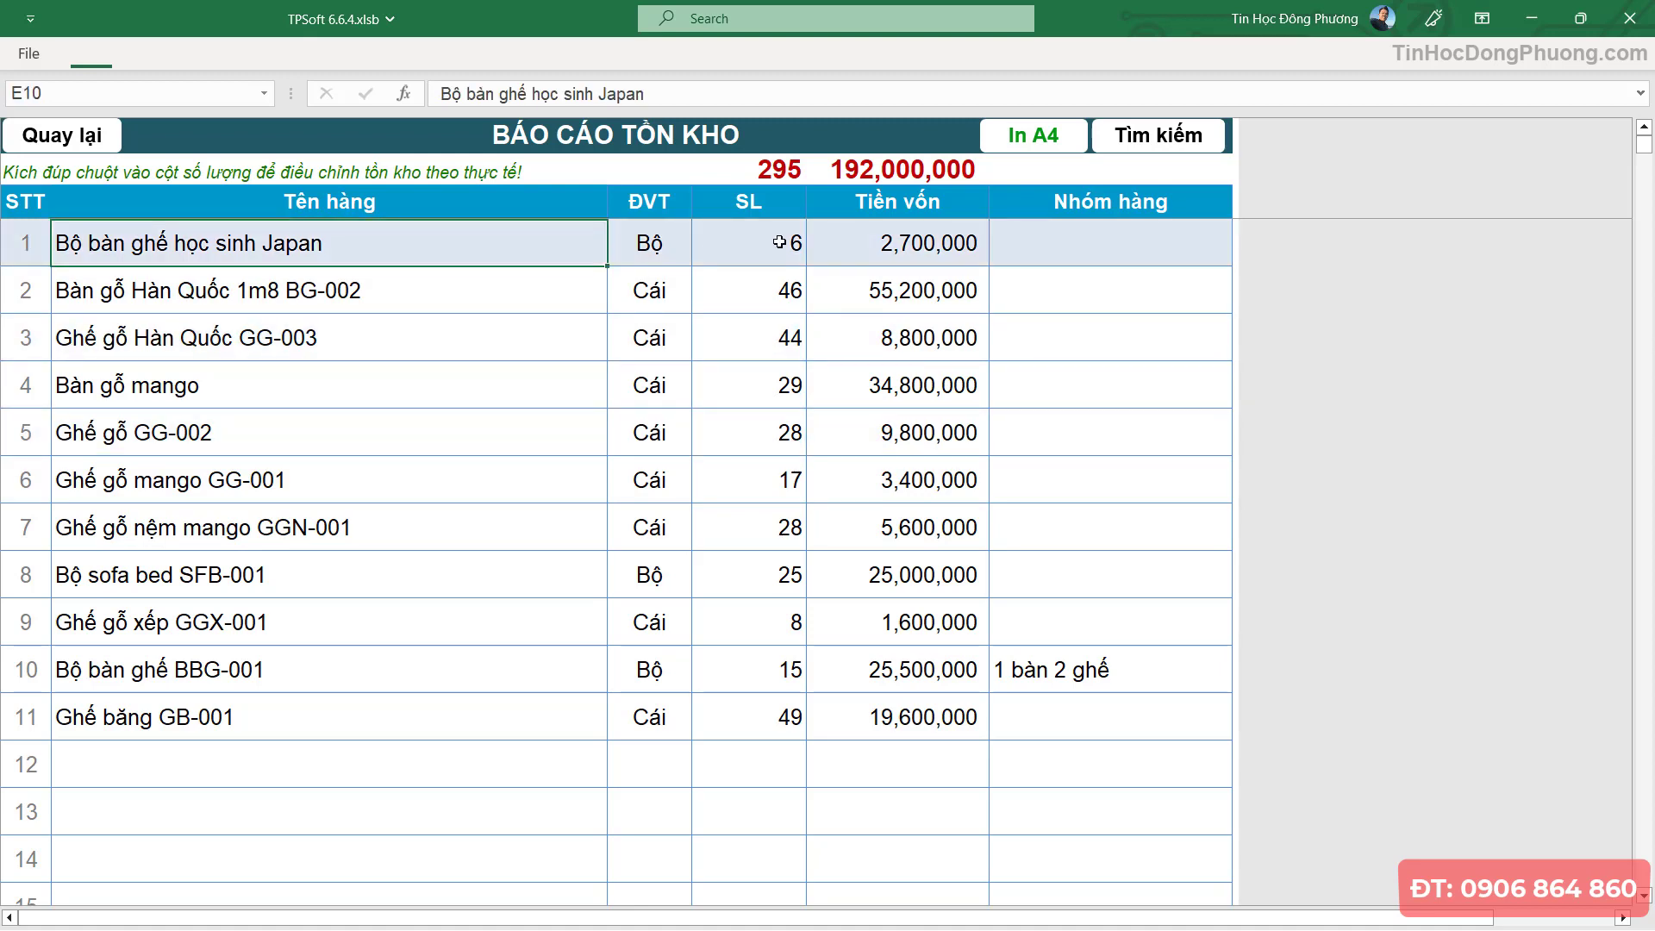
click(758, 243)
click(917, 243)
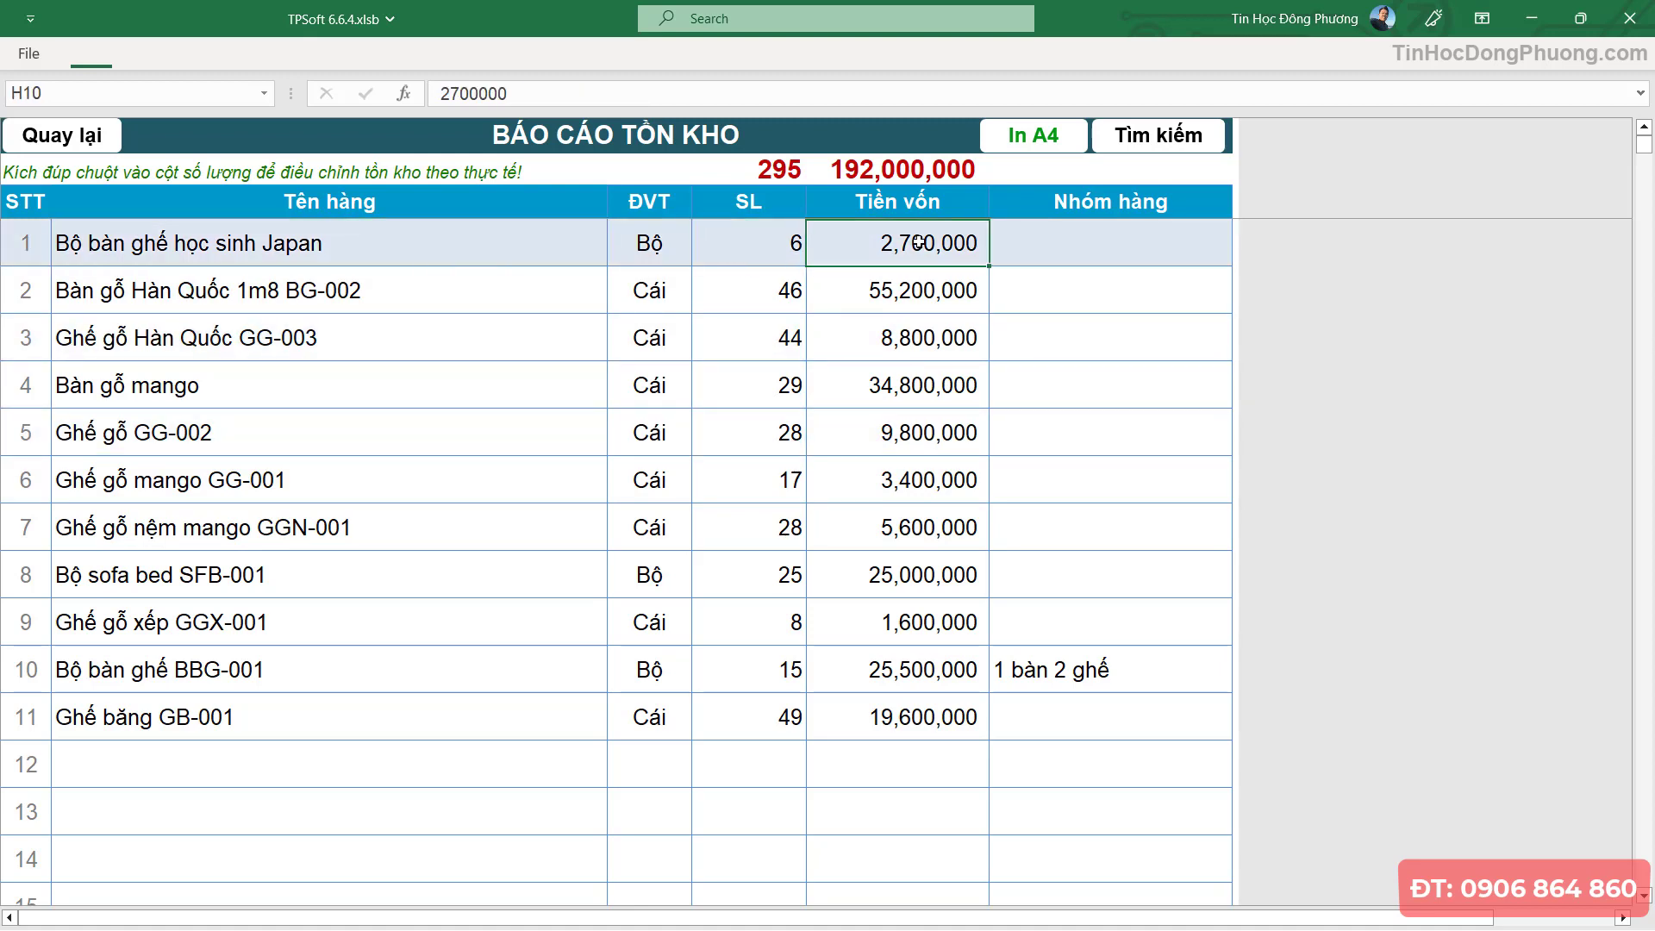
- Open the stock adjustment for Bàn gỗ mango, currently at 29 units
click(741, 254)
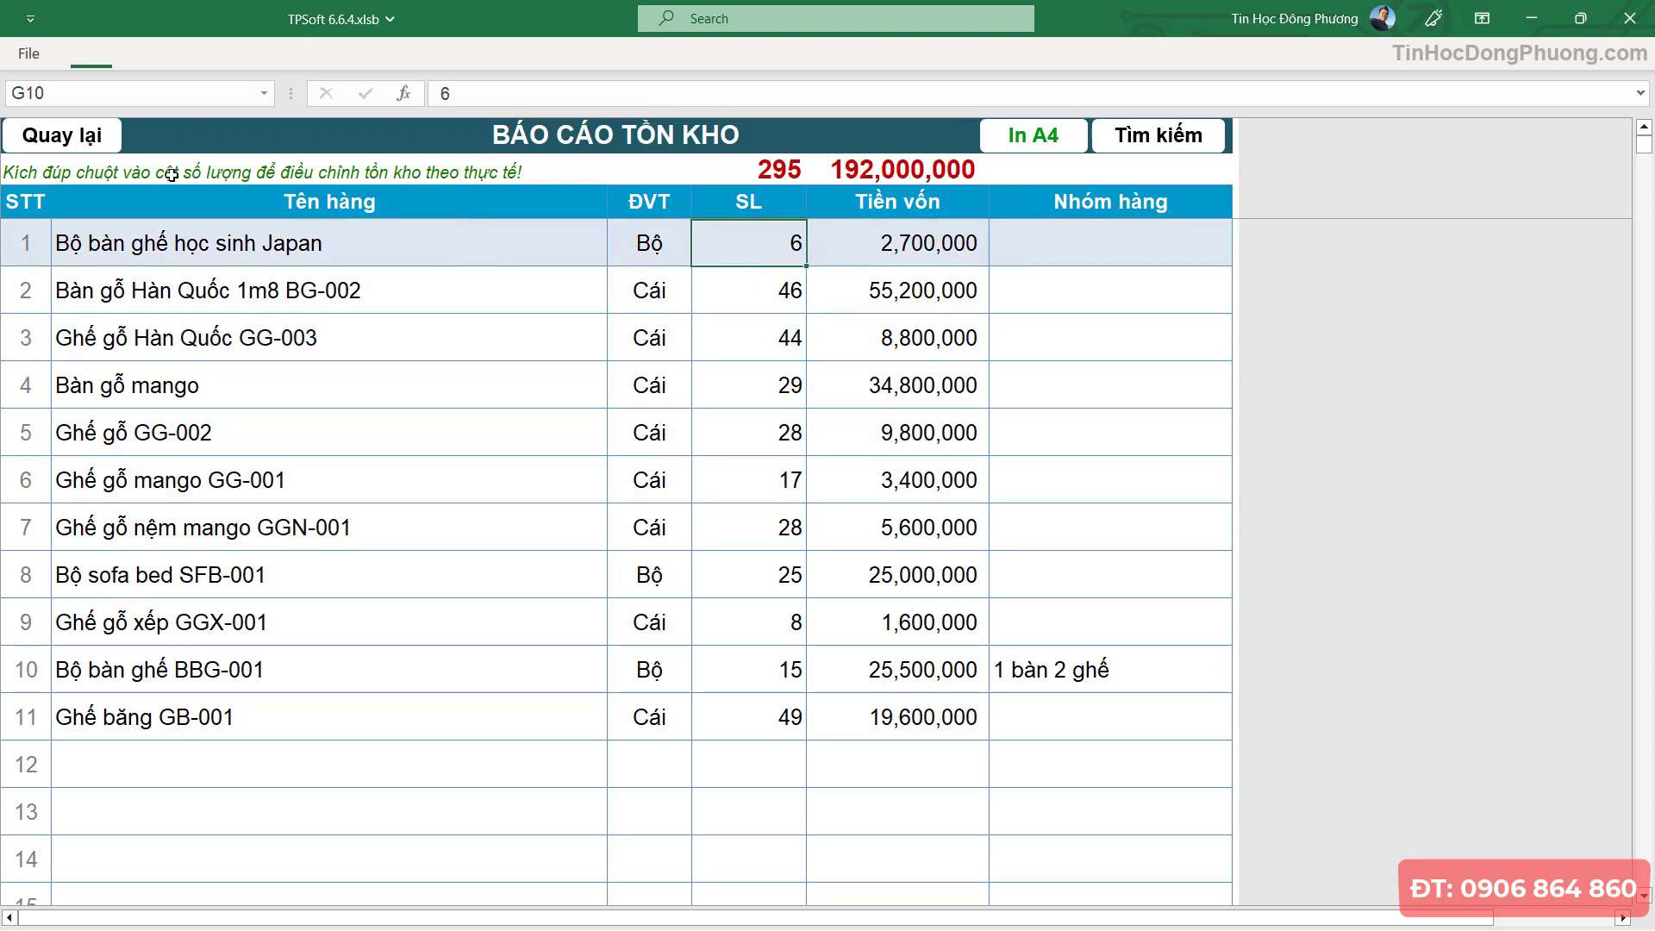
click(716, 348)
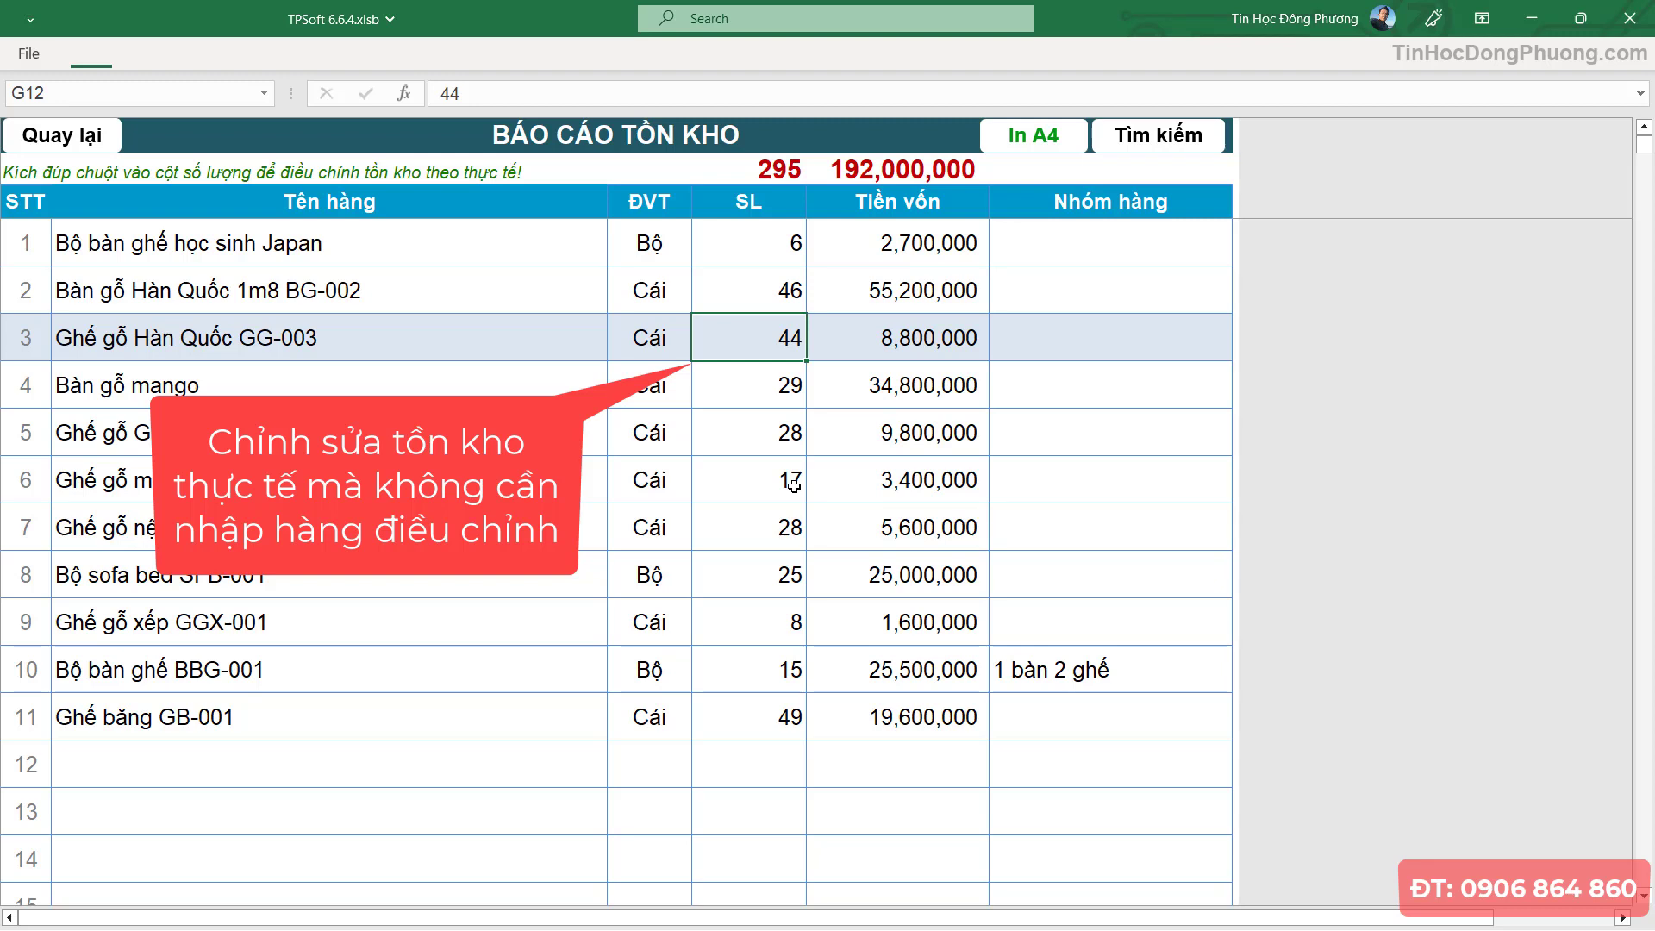
click(776, 398)
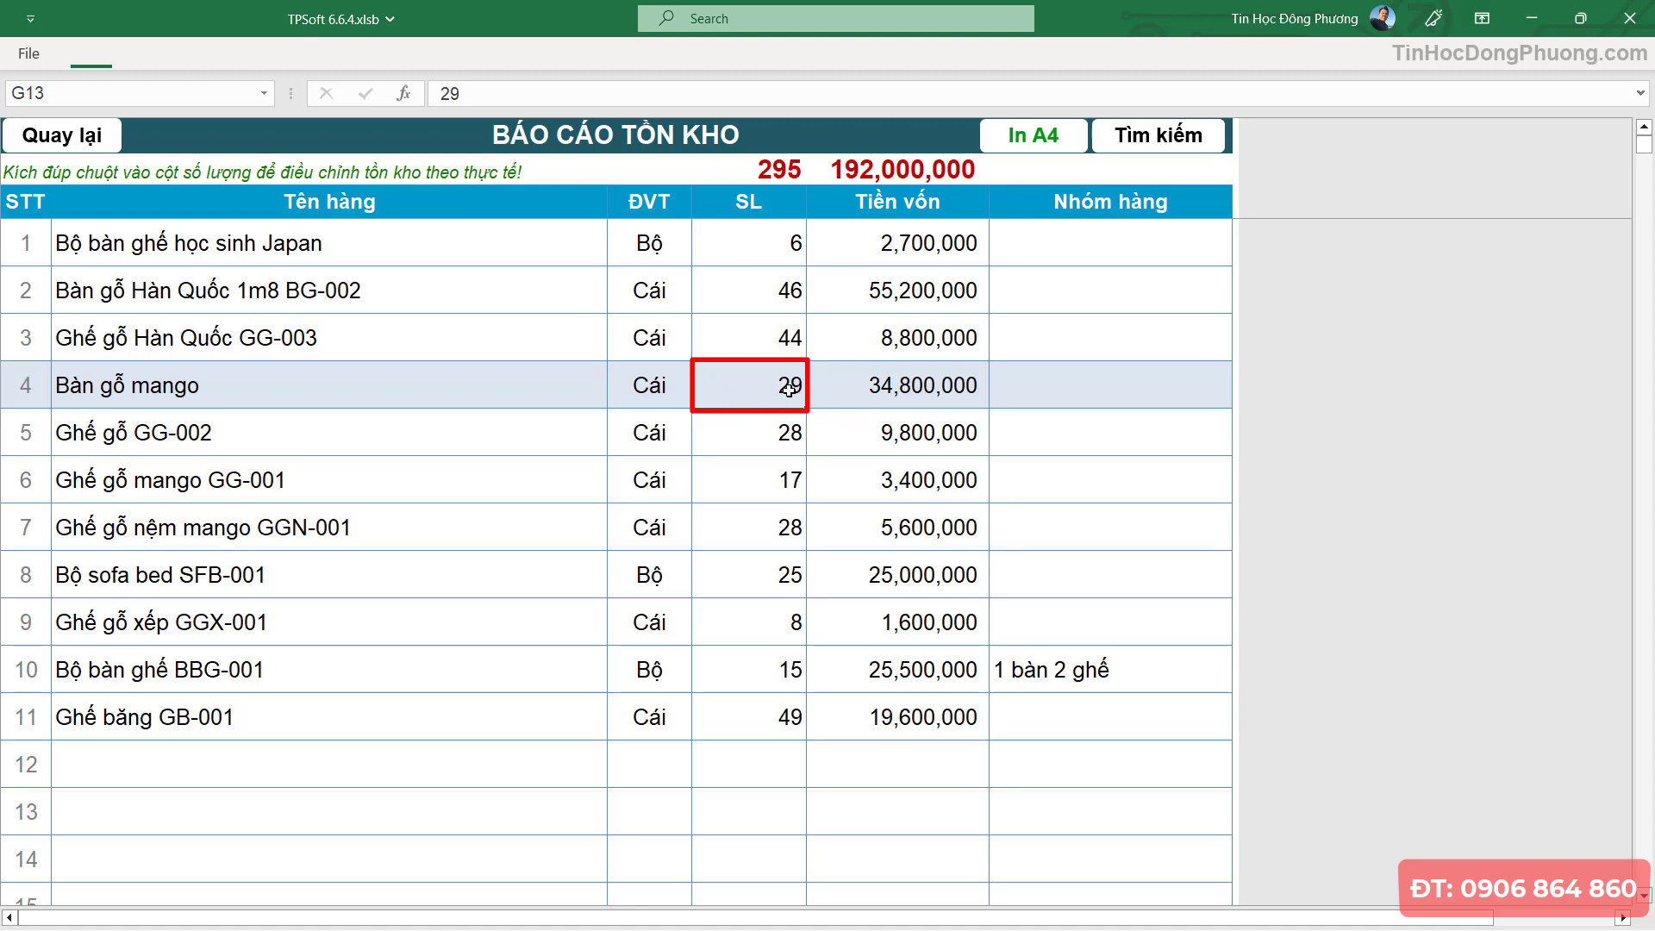
double_click(788, 389)
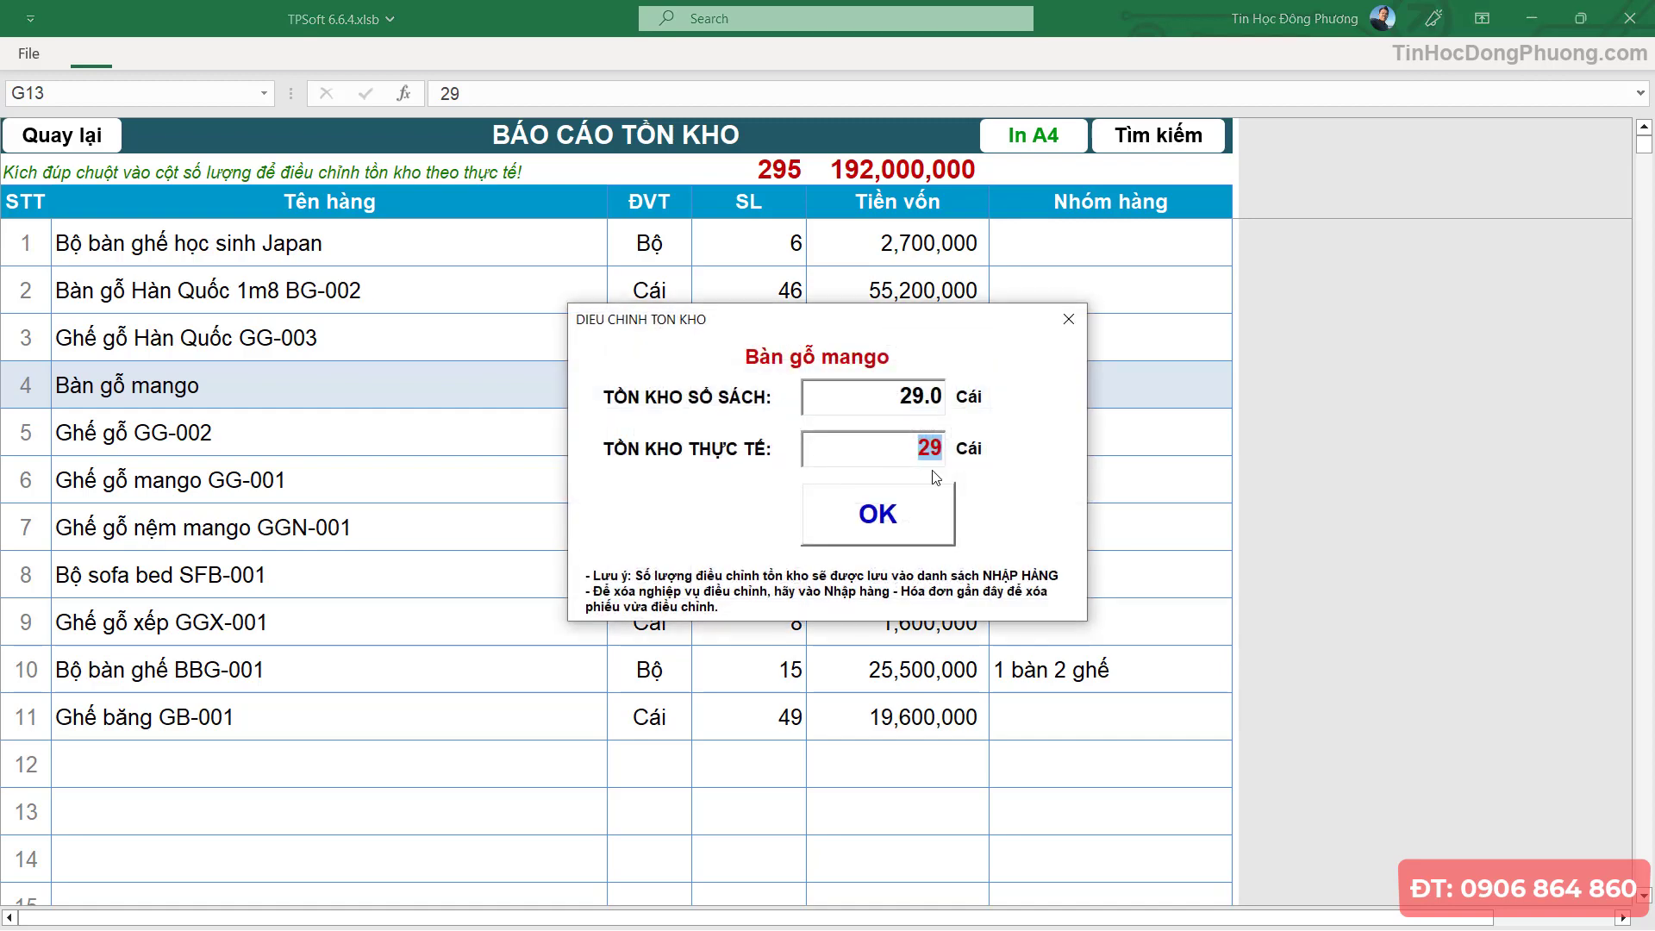
- Adjust Bàn gỗ mango's actual stock to 28, verify it, and return to the main menu
text(2)
click(920, 522)
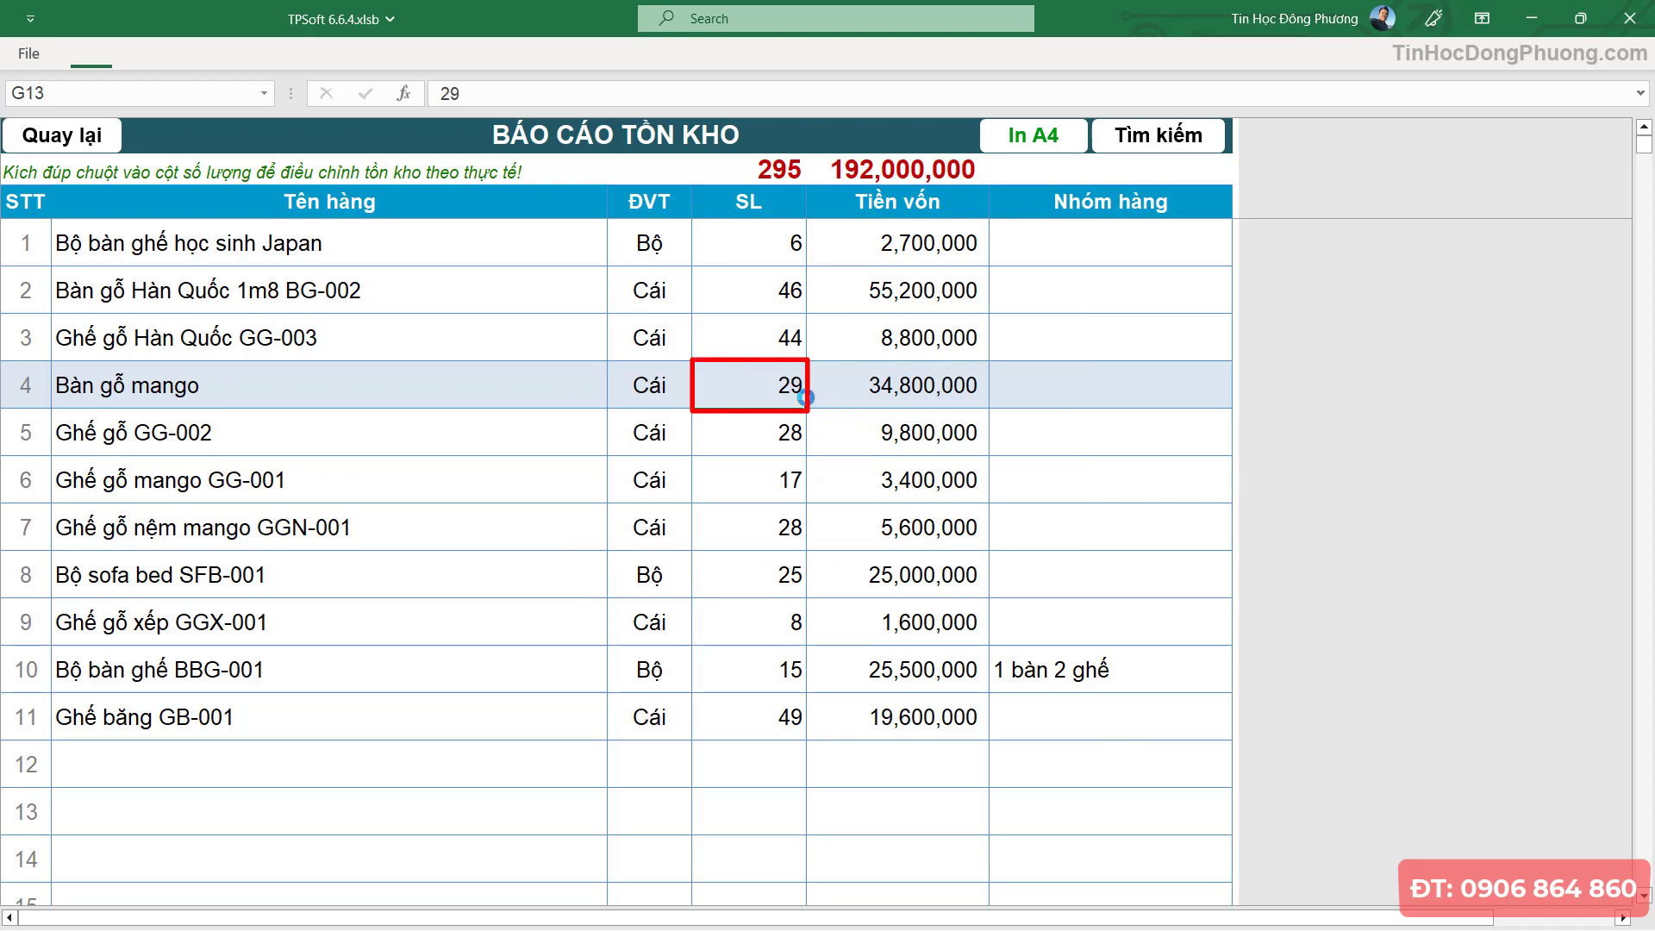
click(840, 550)
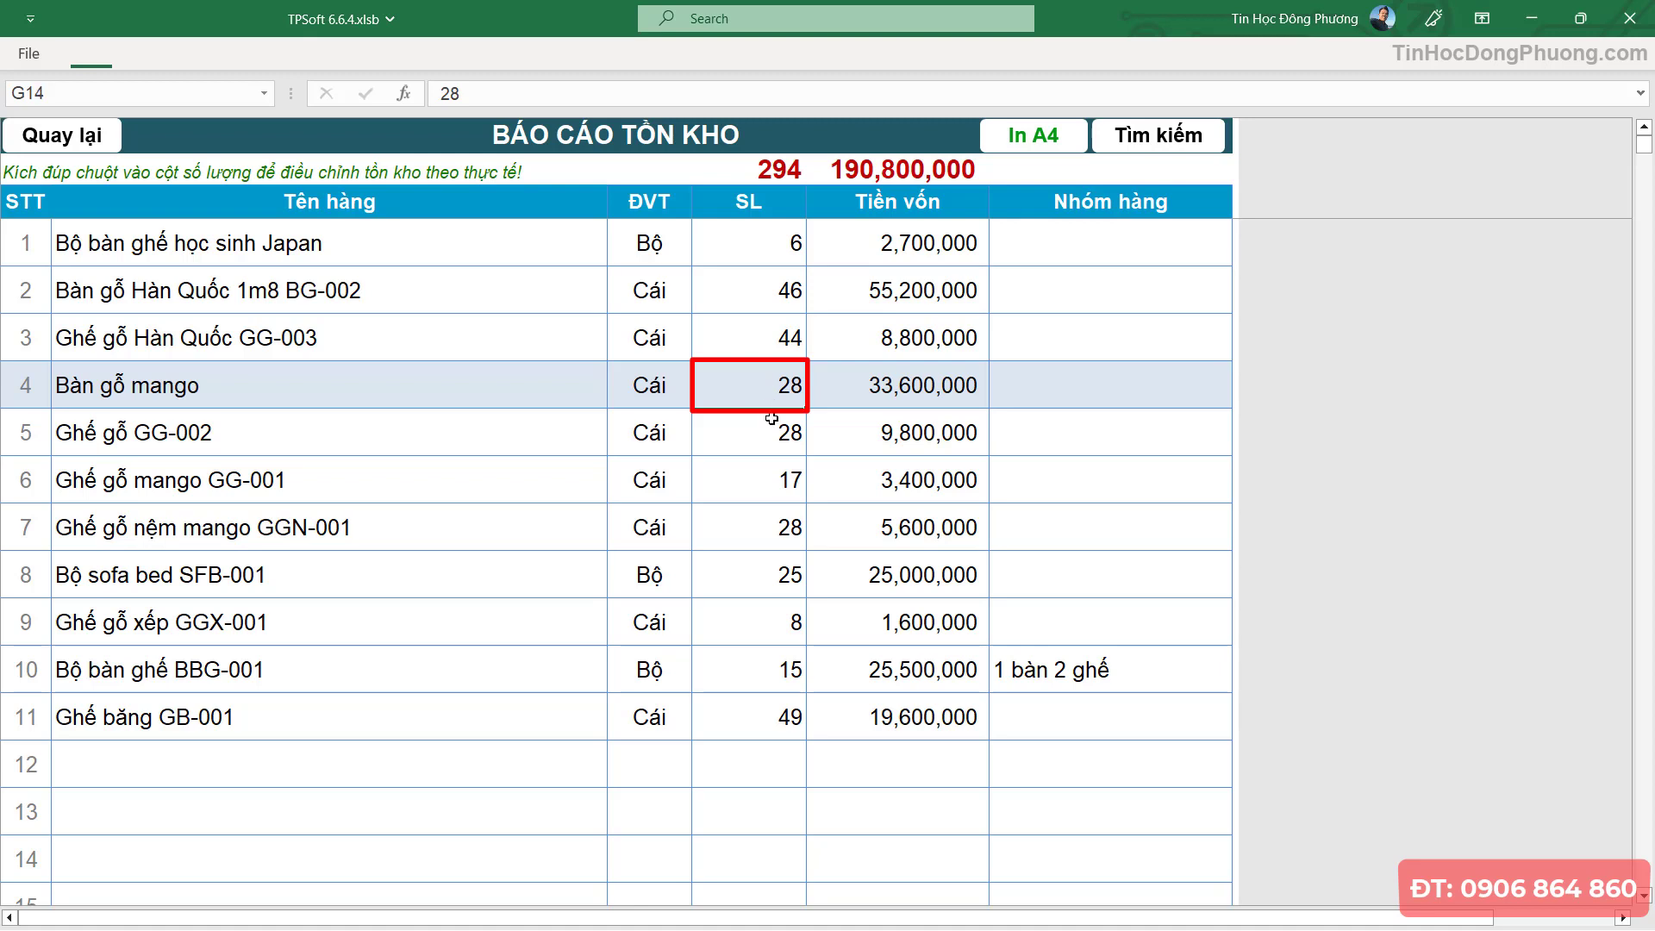
click(785, 402)
click(55, 138)
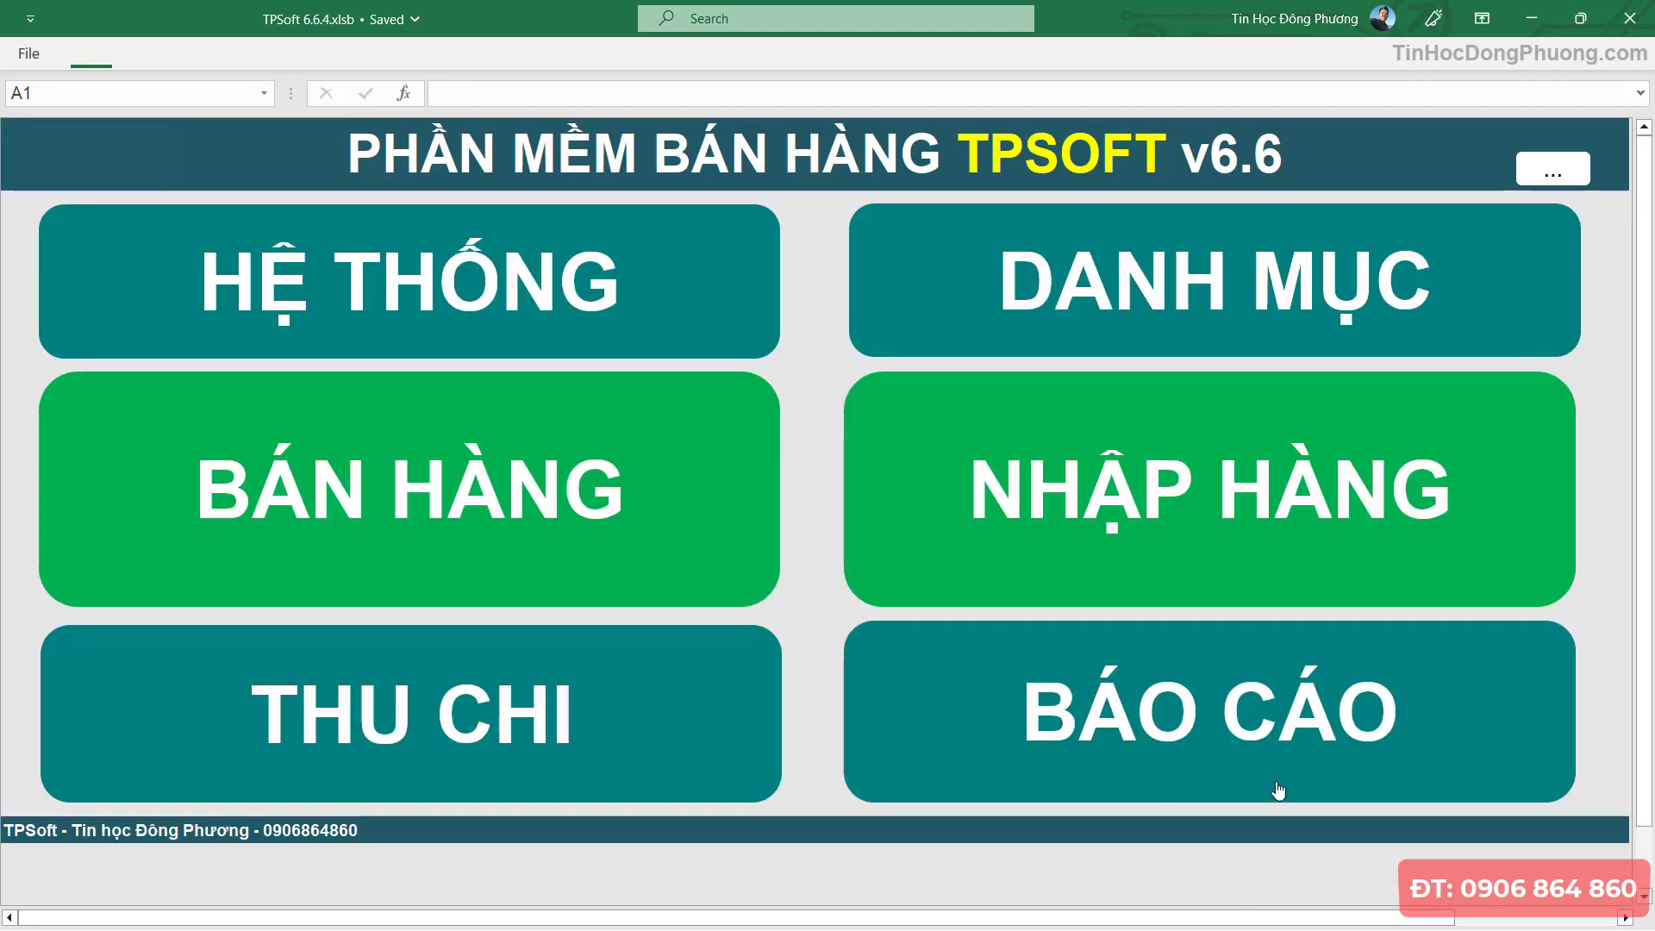
- Open the import-export-stock report under warehouse management reports and load it for the chosen dates
click(1160, 747)
click(617, 669)
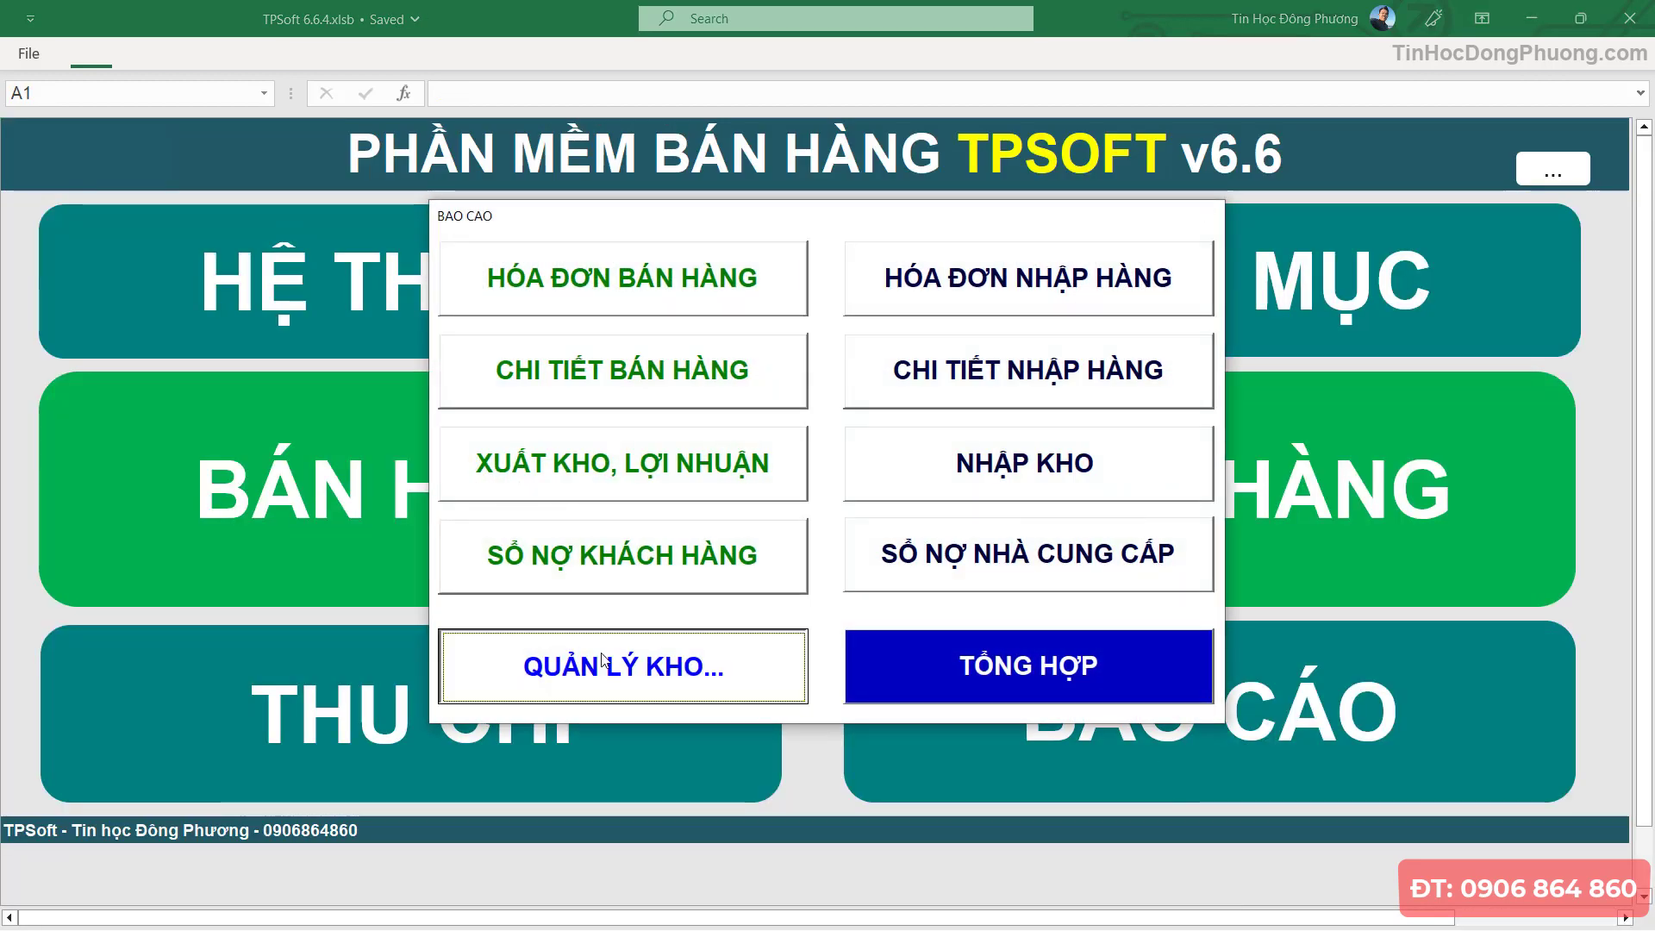
click(801, 490)
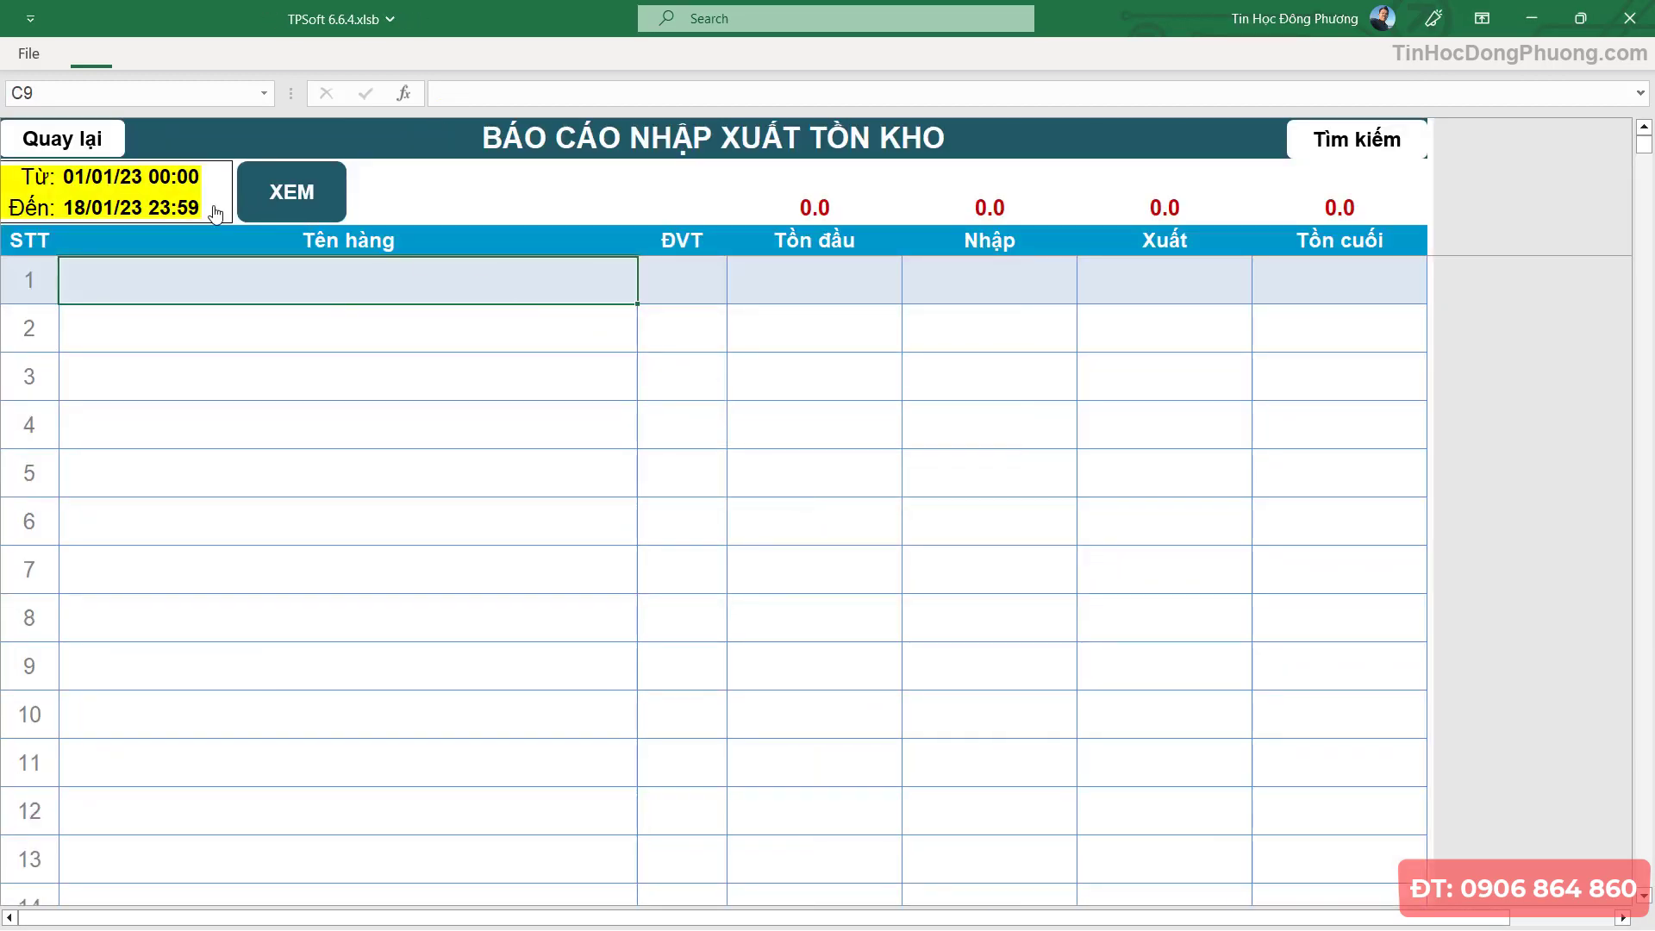
click(251, 192)
- Check Bàn gỗ mango's row: opening stock 21, imported and exported quantities, closing stock 28
click(875, 473)
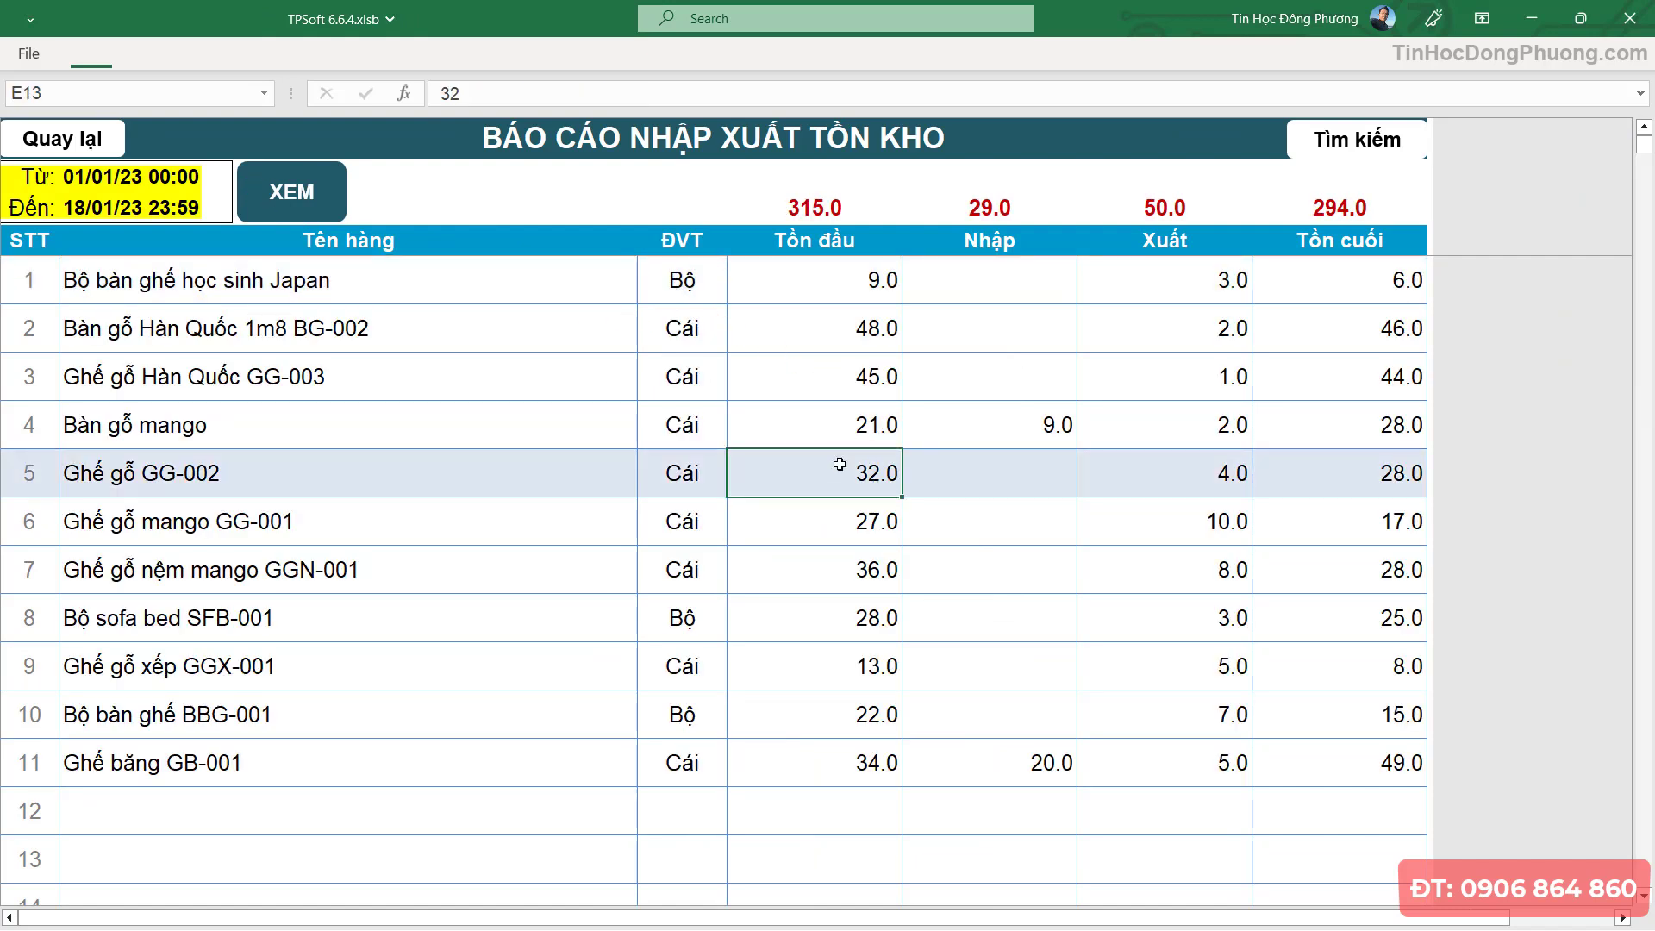
click(1052, 433)
key(Right)
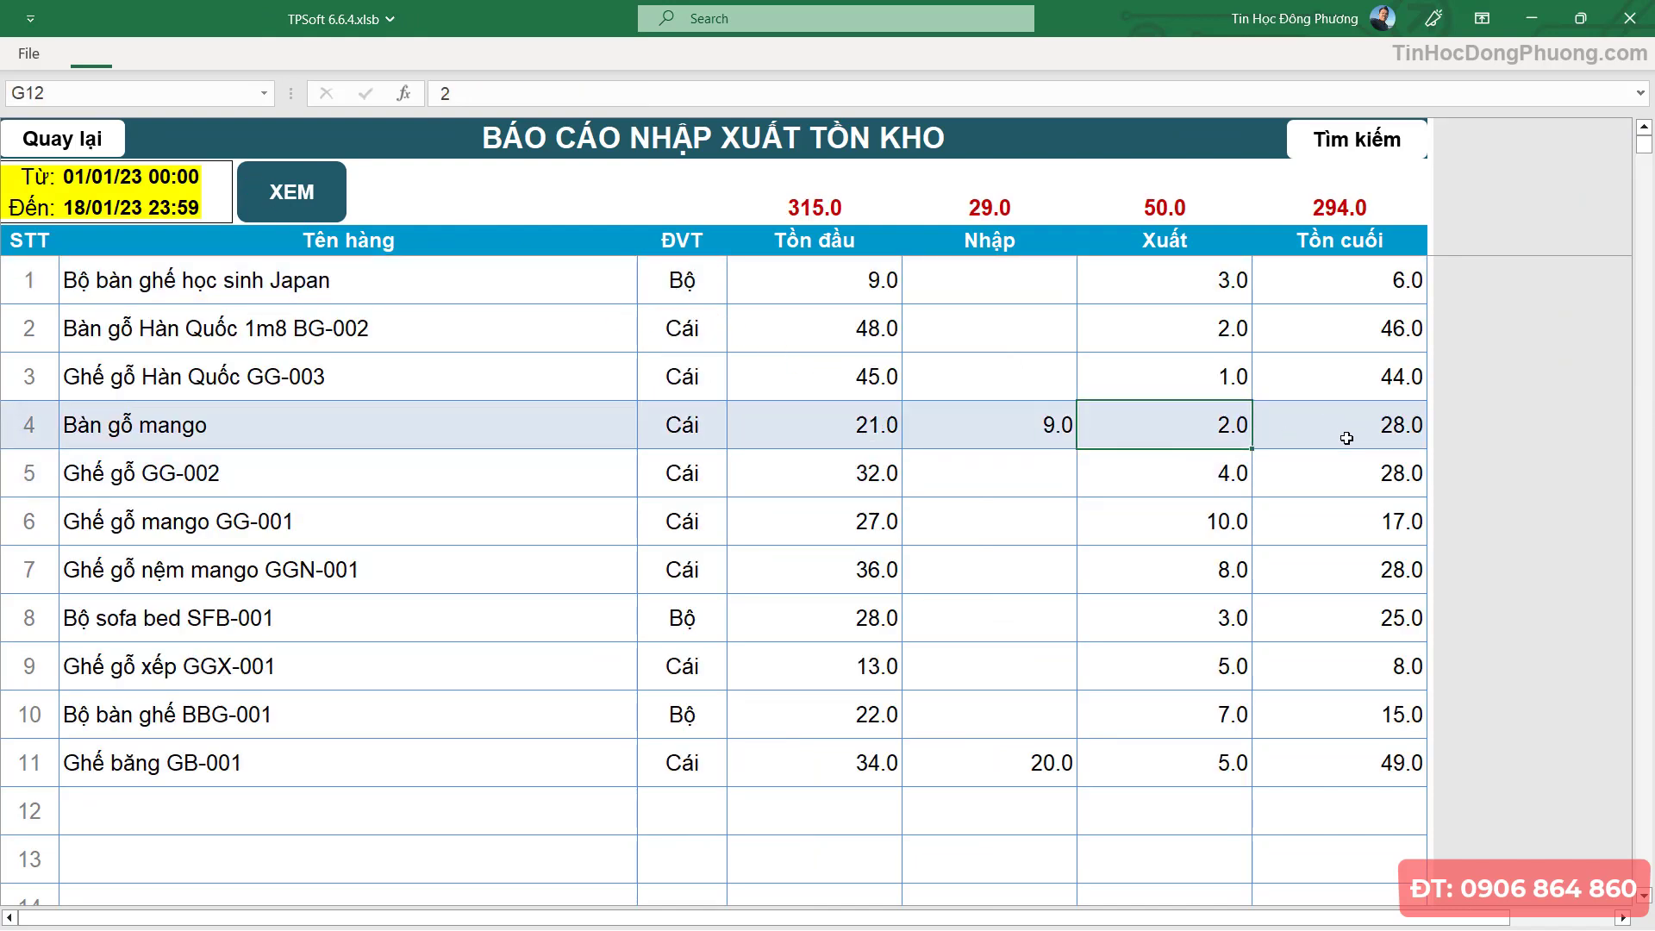
click(1347, 438)
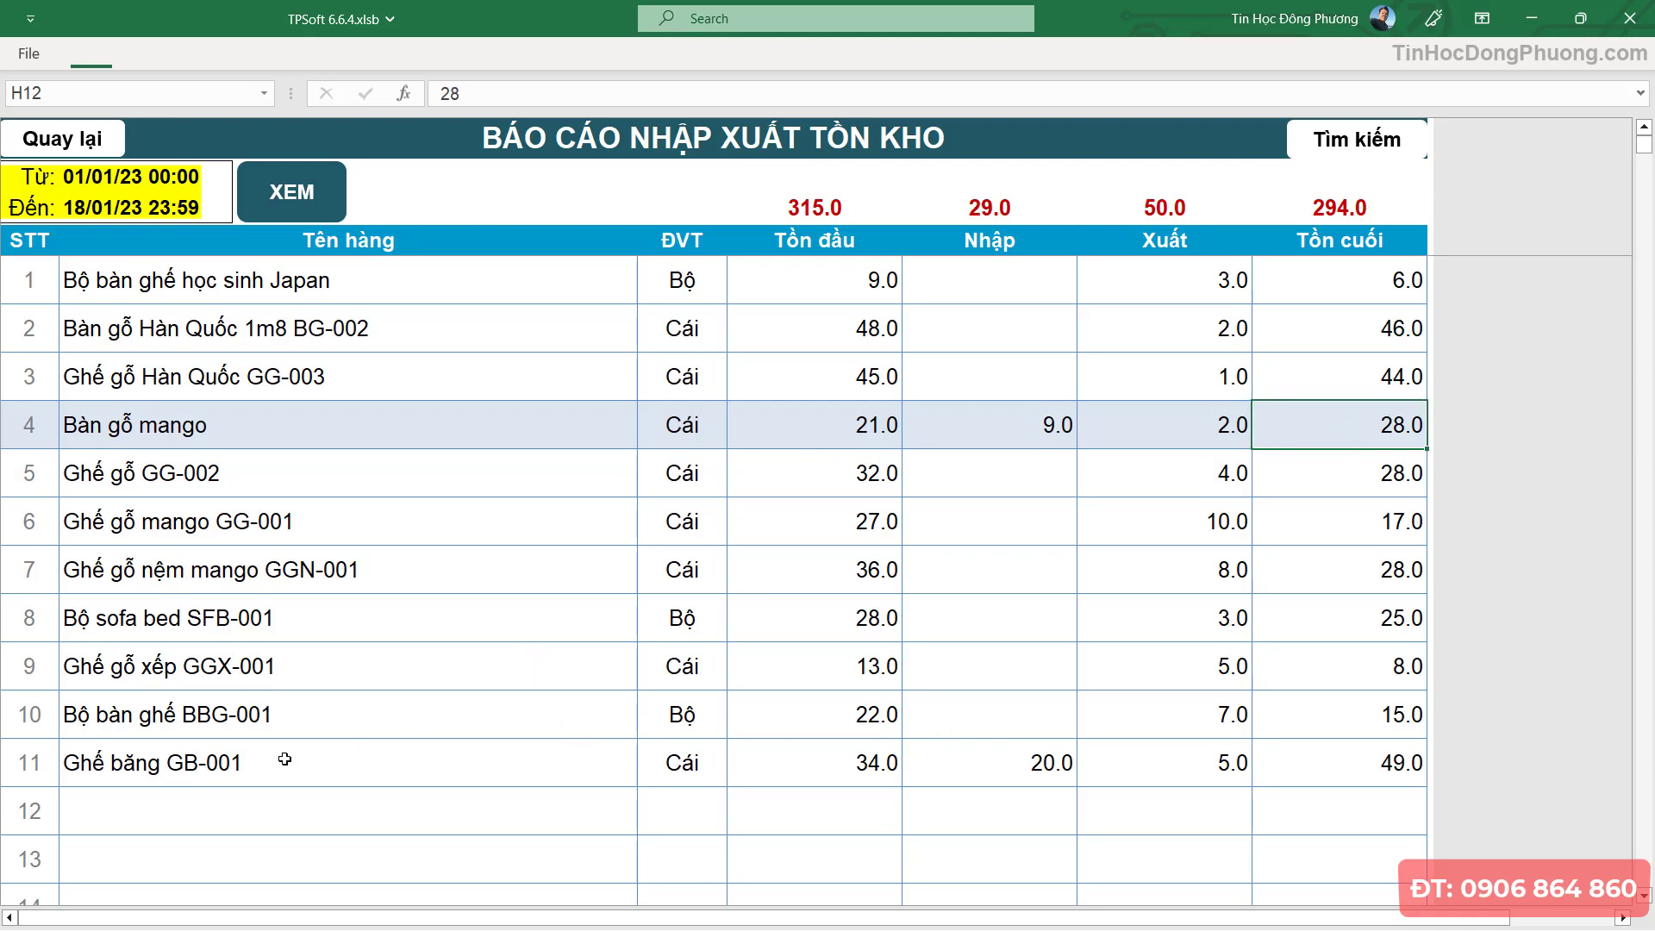
click(226, 435)
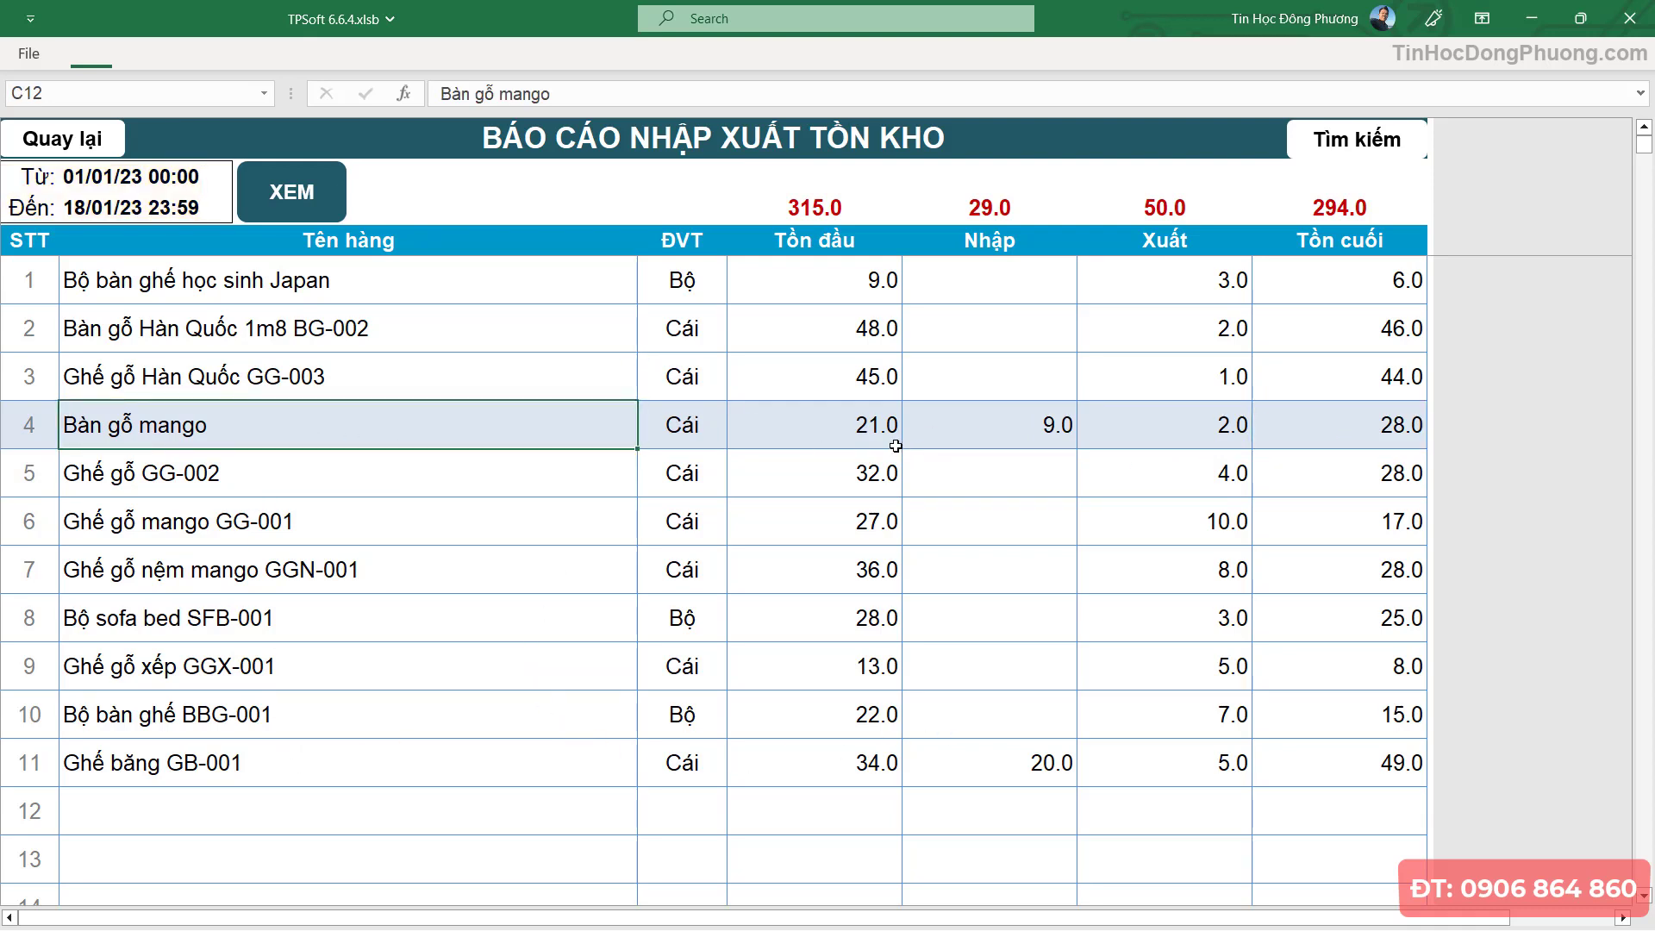
click(847, 432)
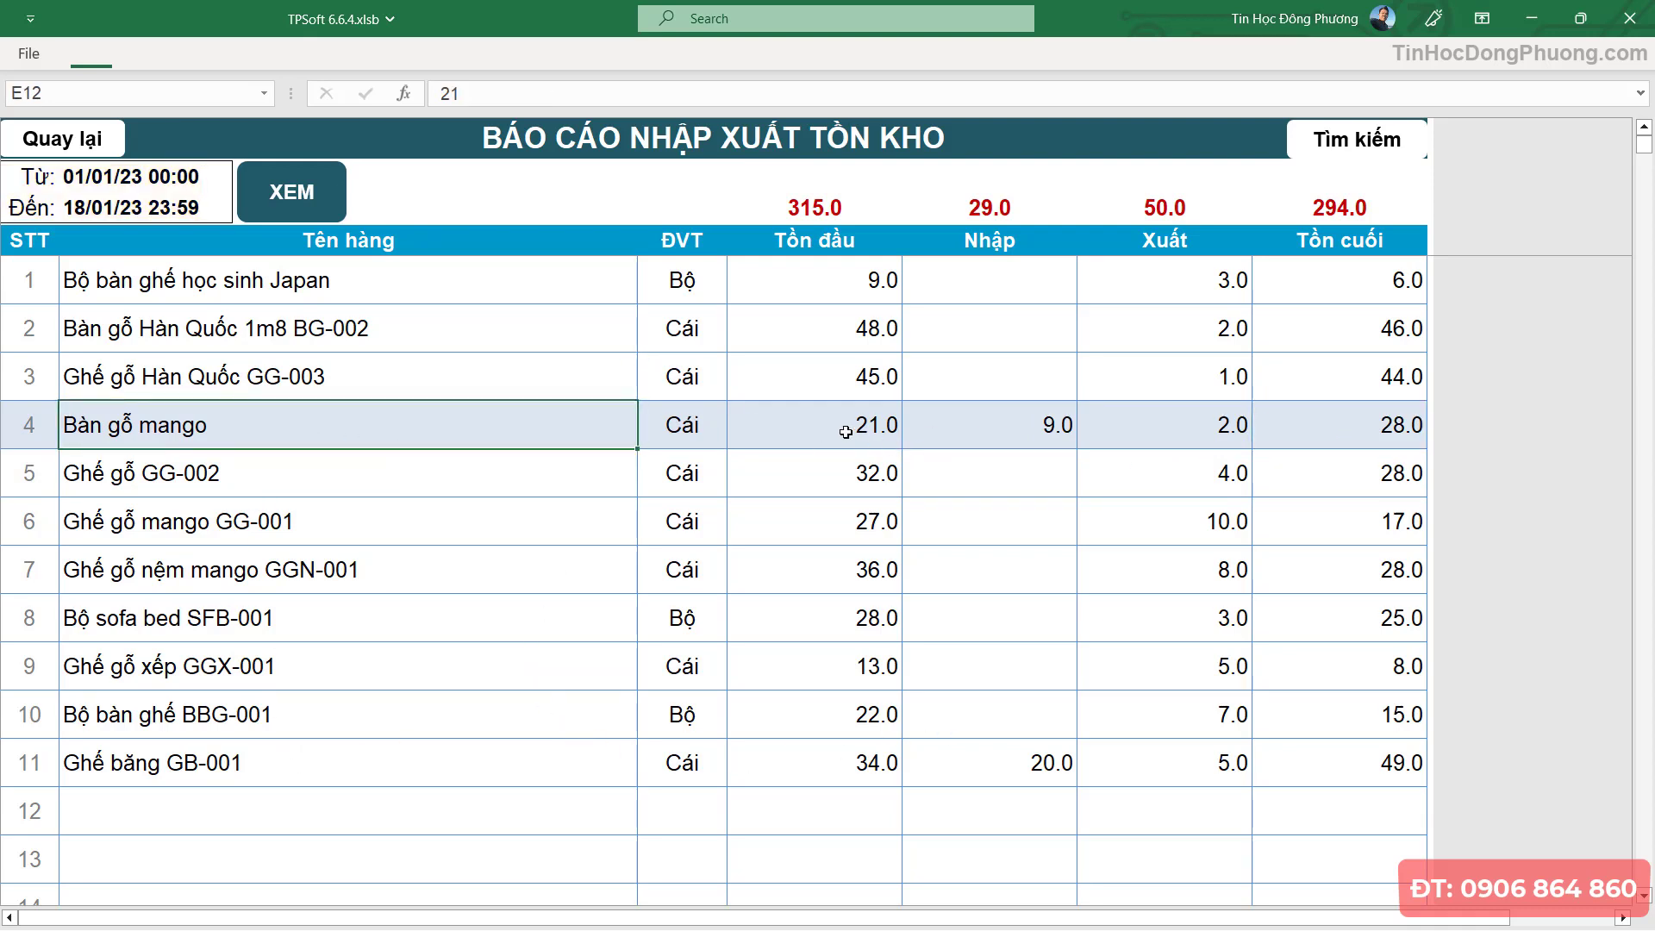
click(1001, 432)
click(1182, 428)
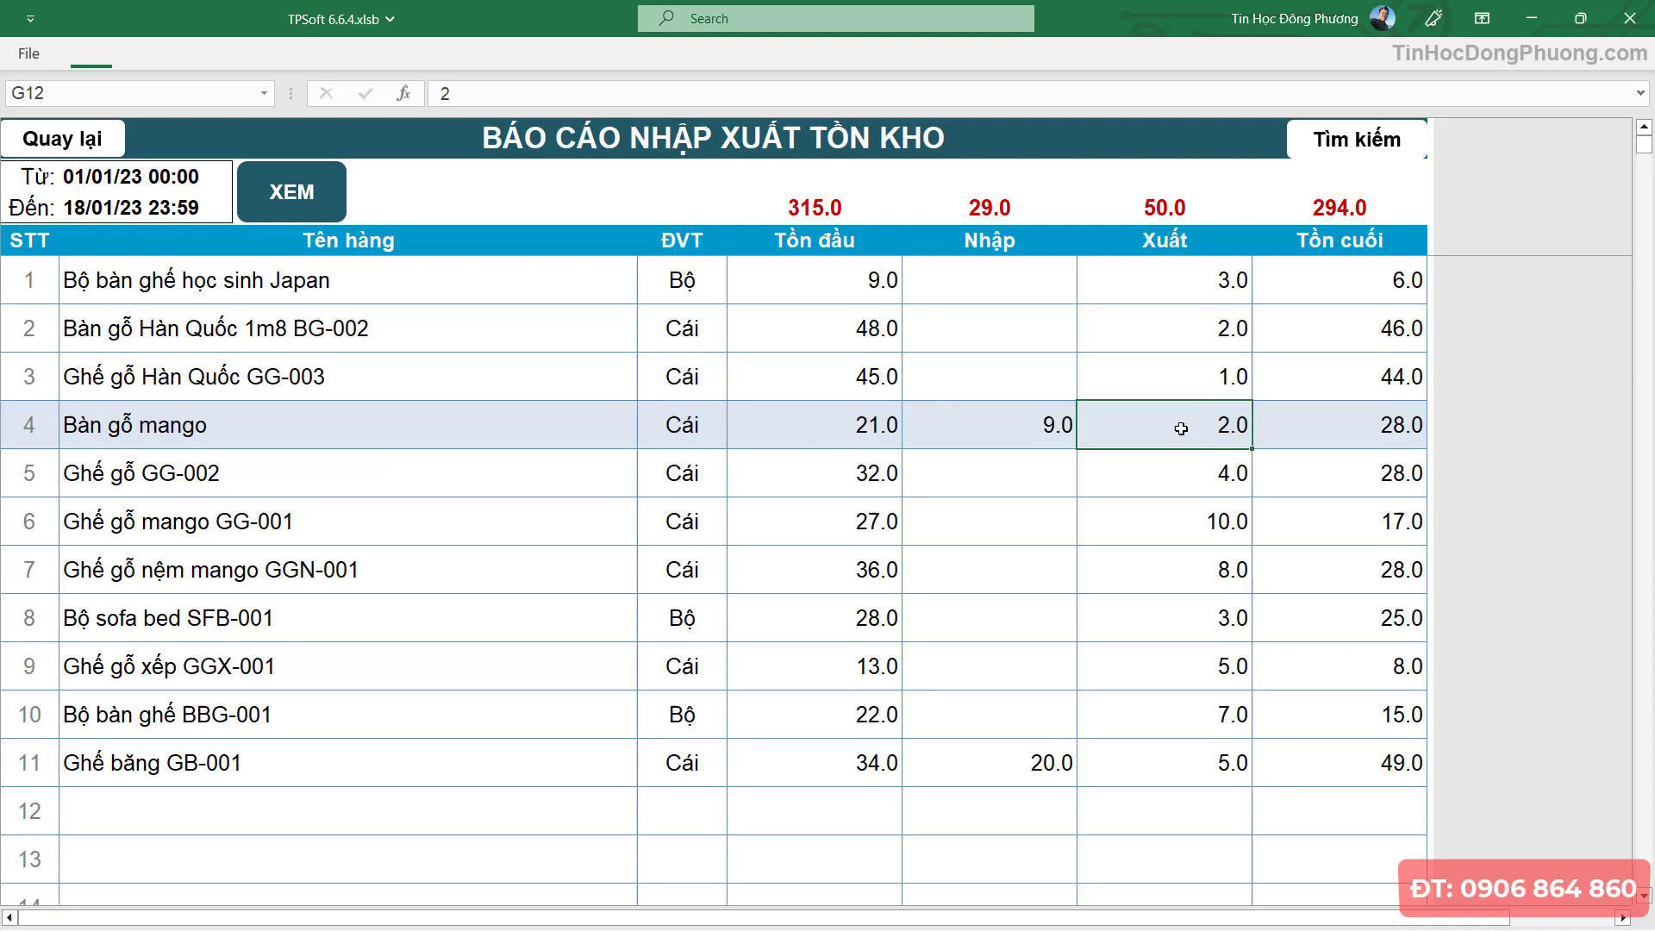
click(1331, 424)
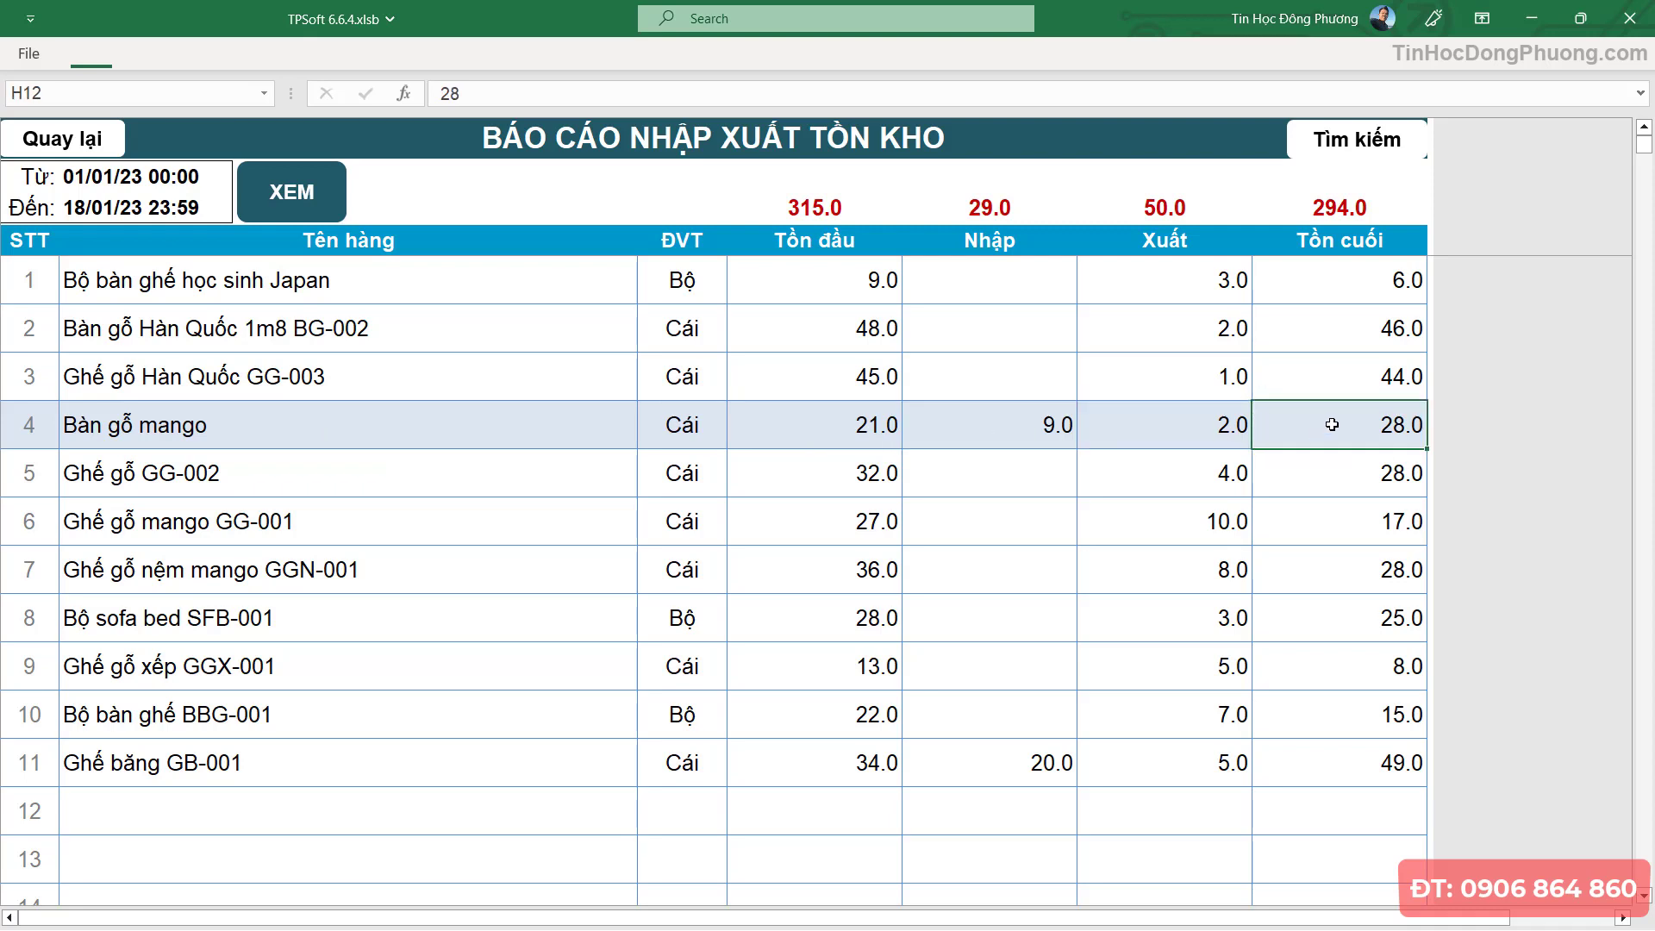
- Look over the export quantities of the other items in the report
click(1229, 564)
click(1207, 666)
click(1189, 779)
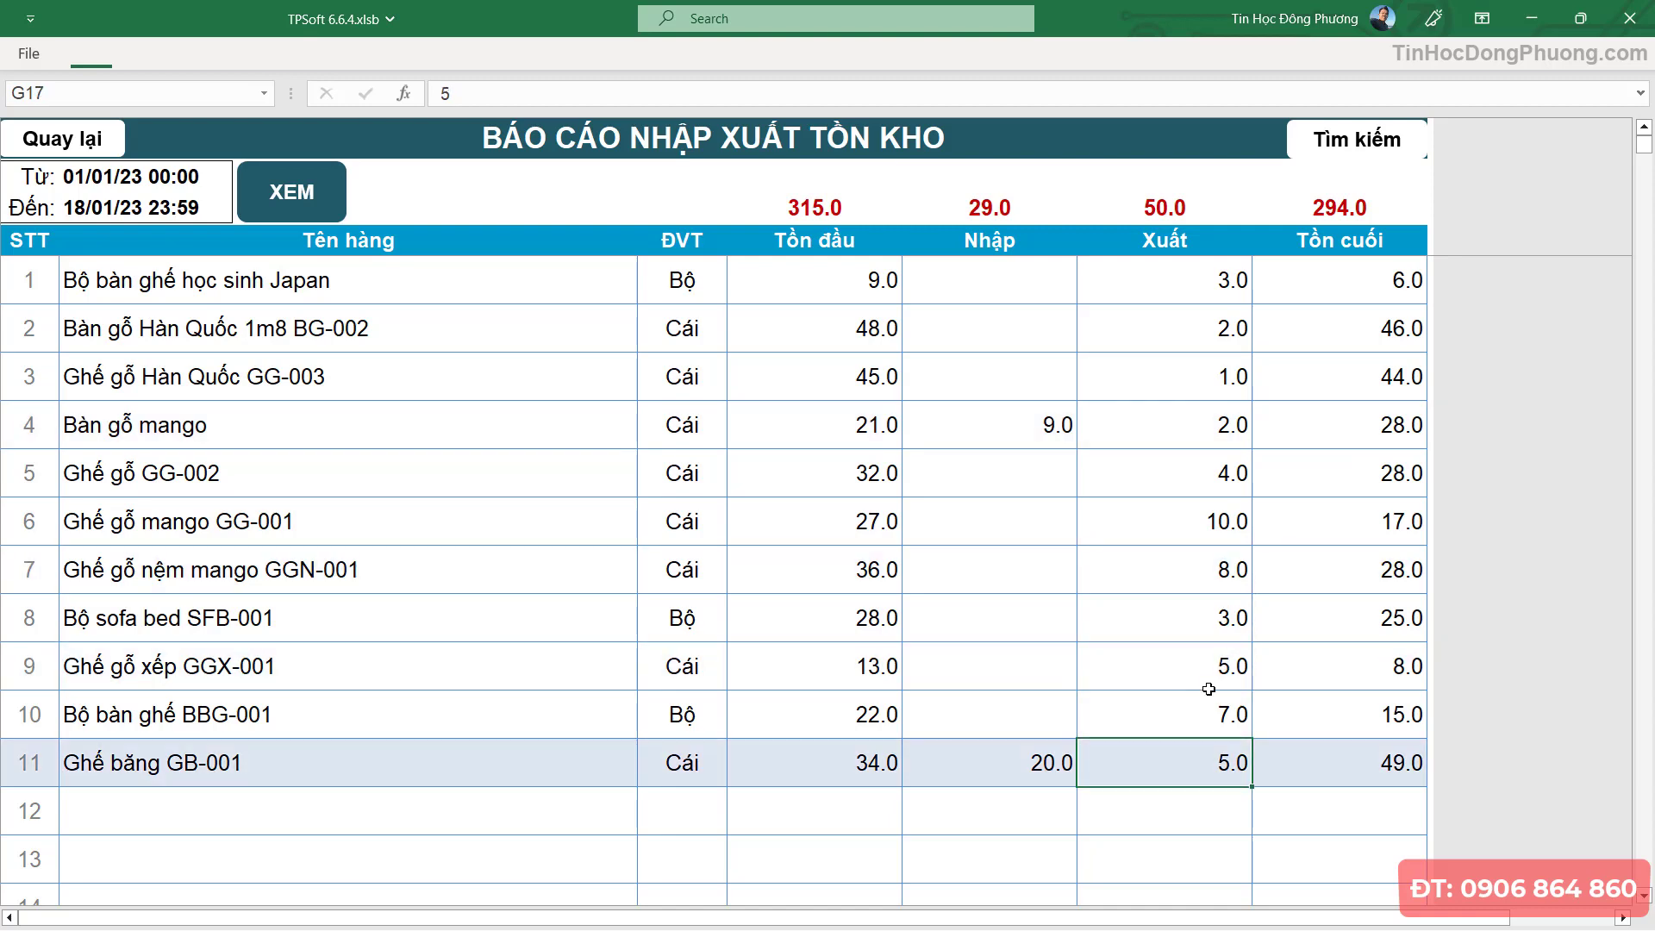
click(1147, 668)
- Return to the main menu and open Báo cáo > Quản lý kho > Thẻ kho
click(72, 143)
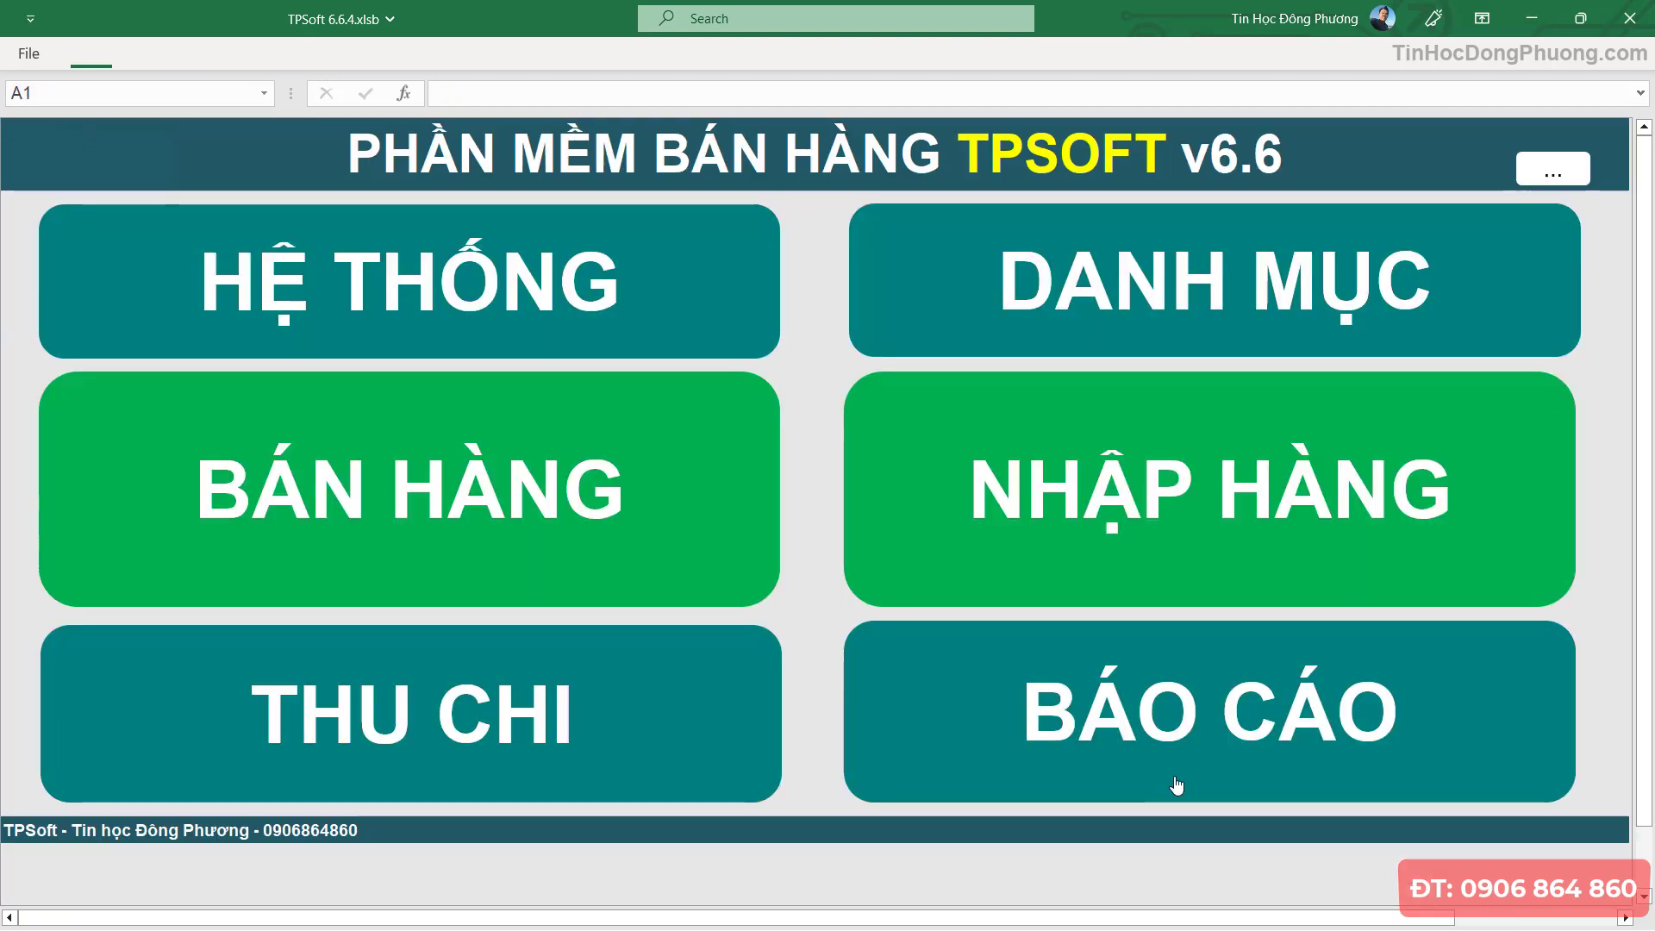
click(1176, 784)
click(675, 685)
click(823, 588)
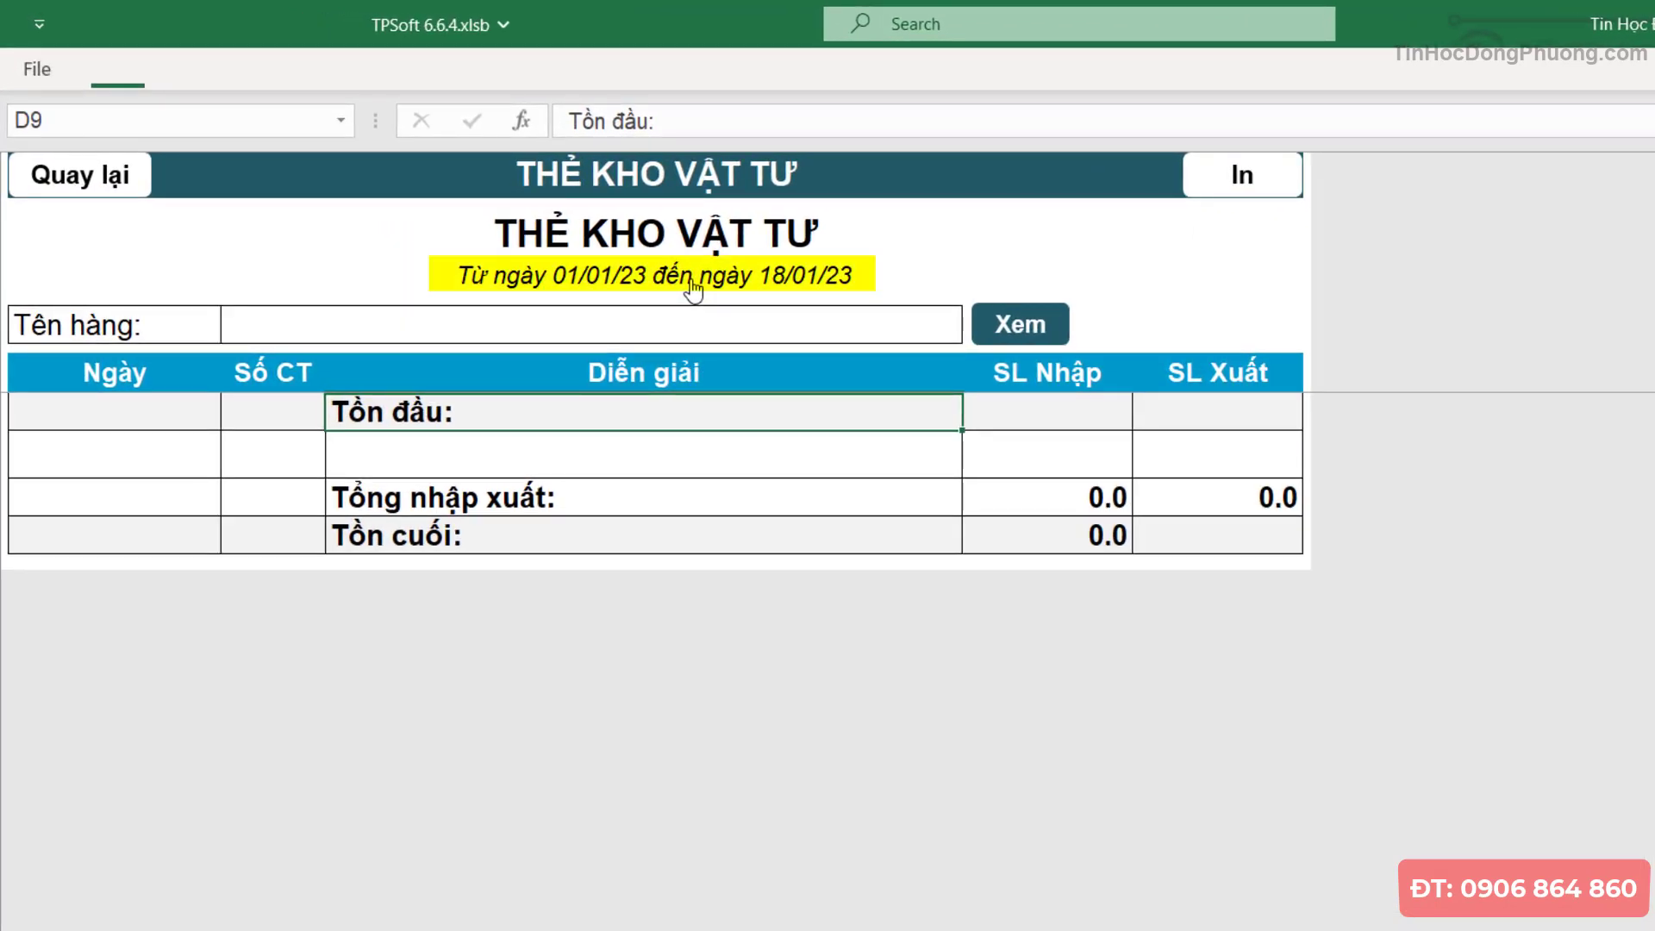
- Keep the 01/01/23–18/01/23 range and enter Bàn gỗ mango as the item name
click(692, 291)
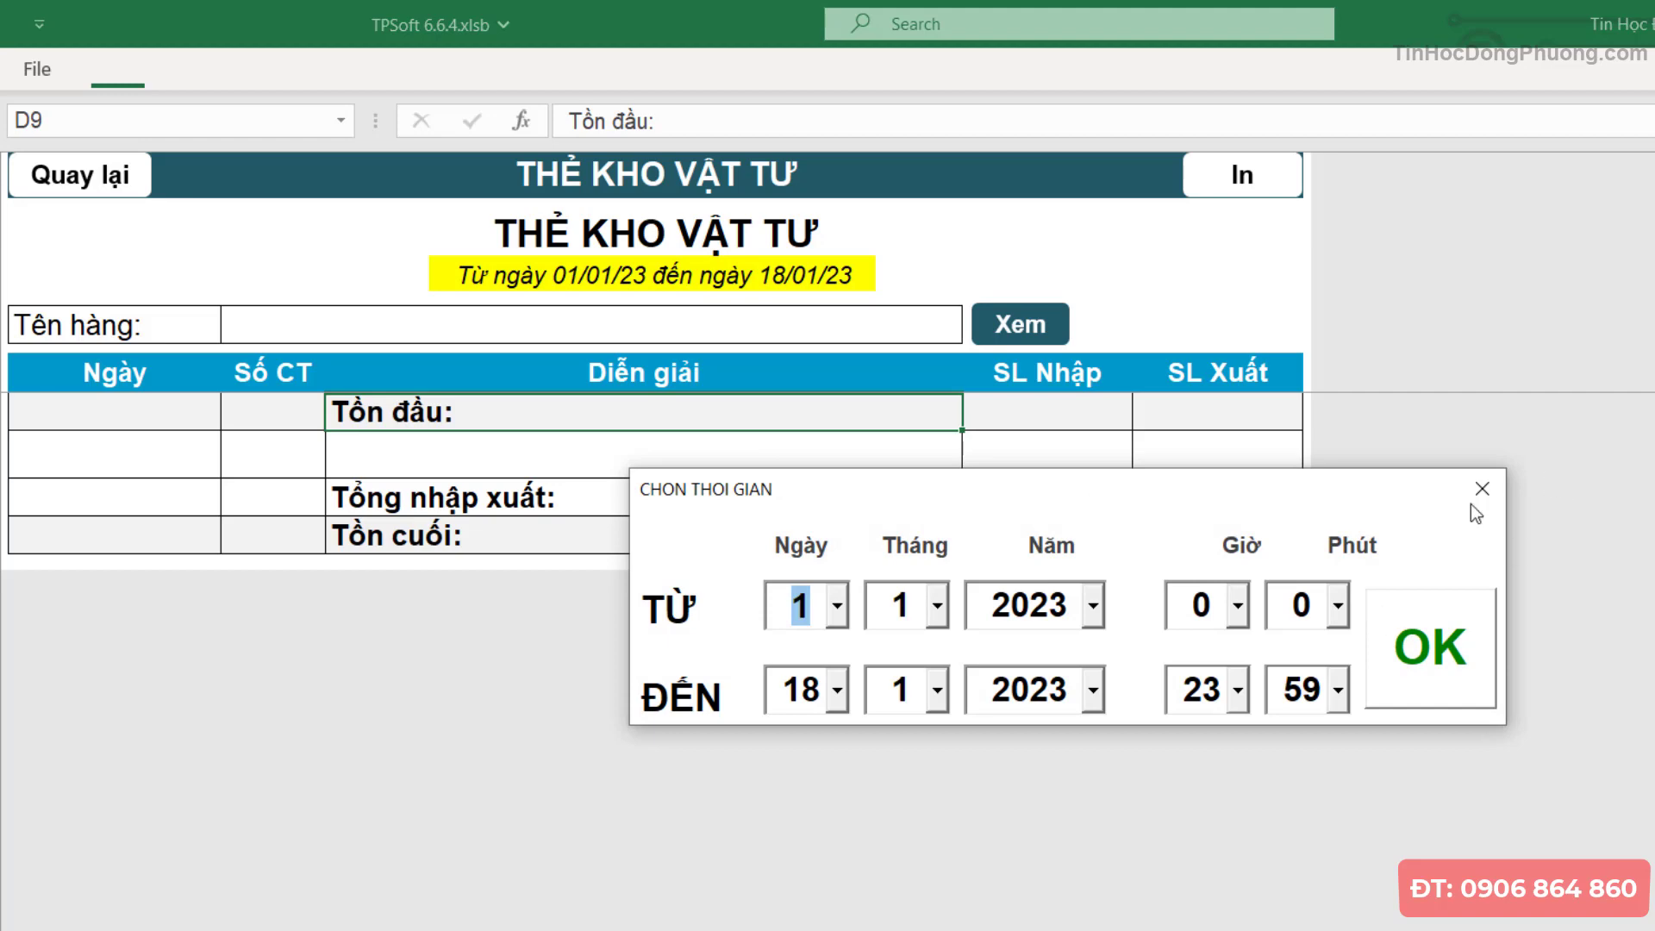
click(1480, 491)
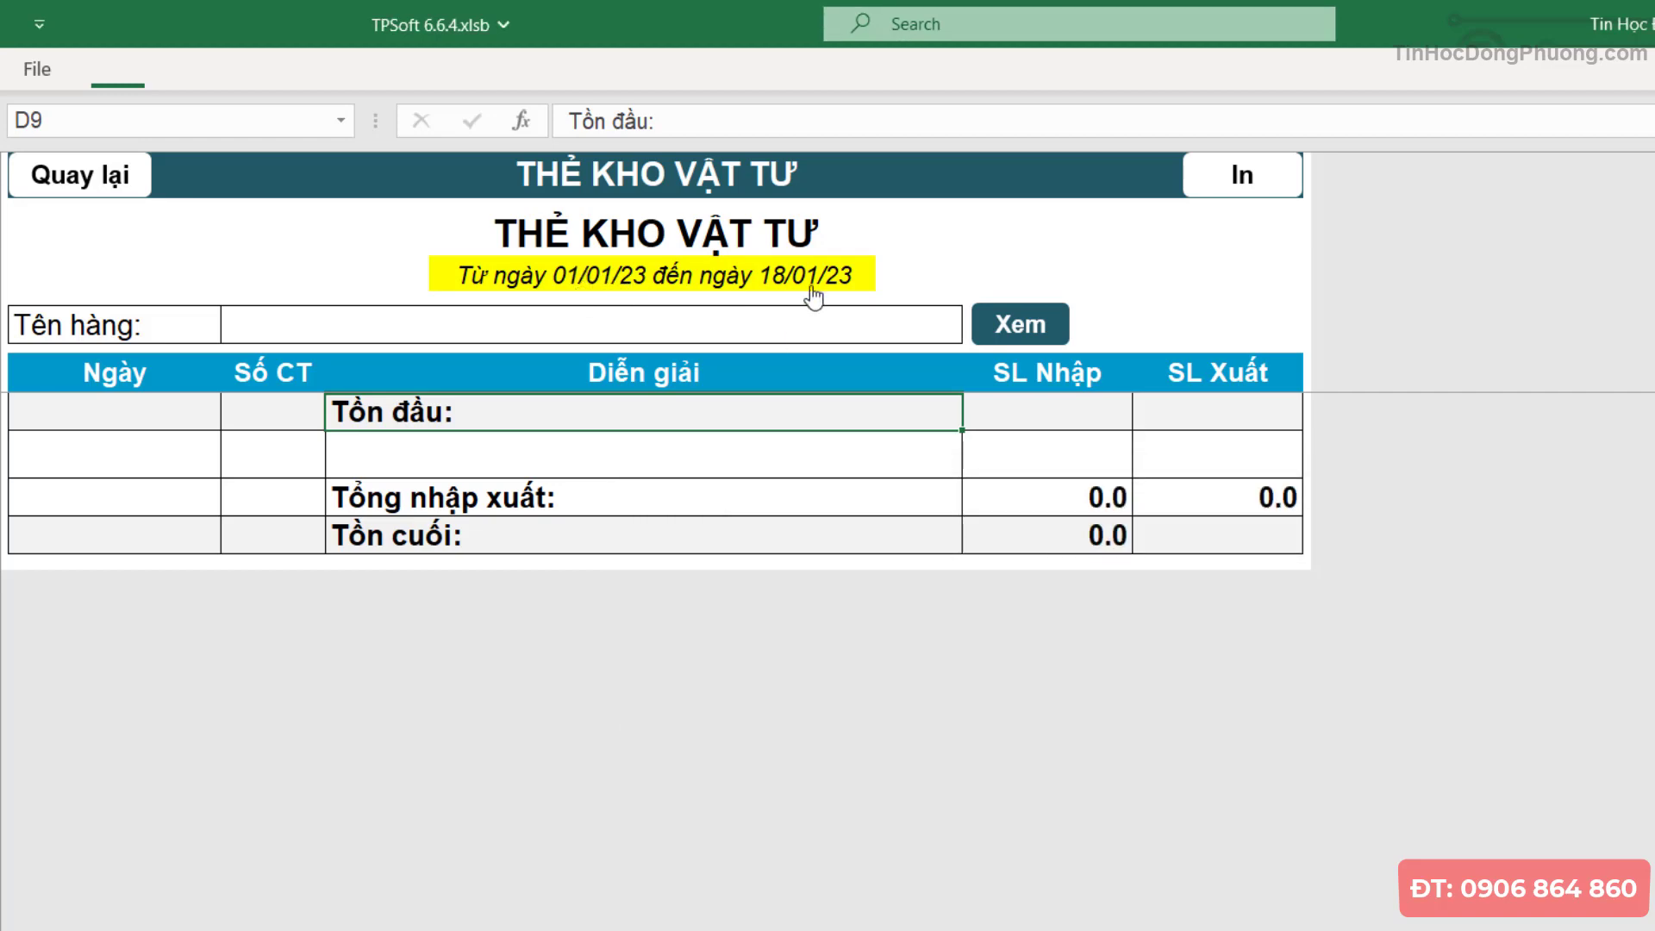
click(765, 336)
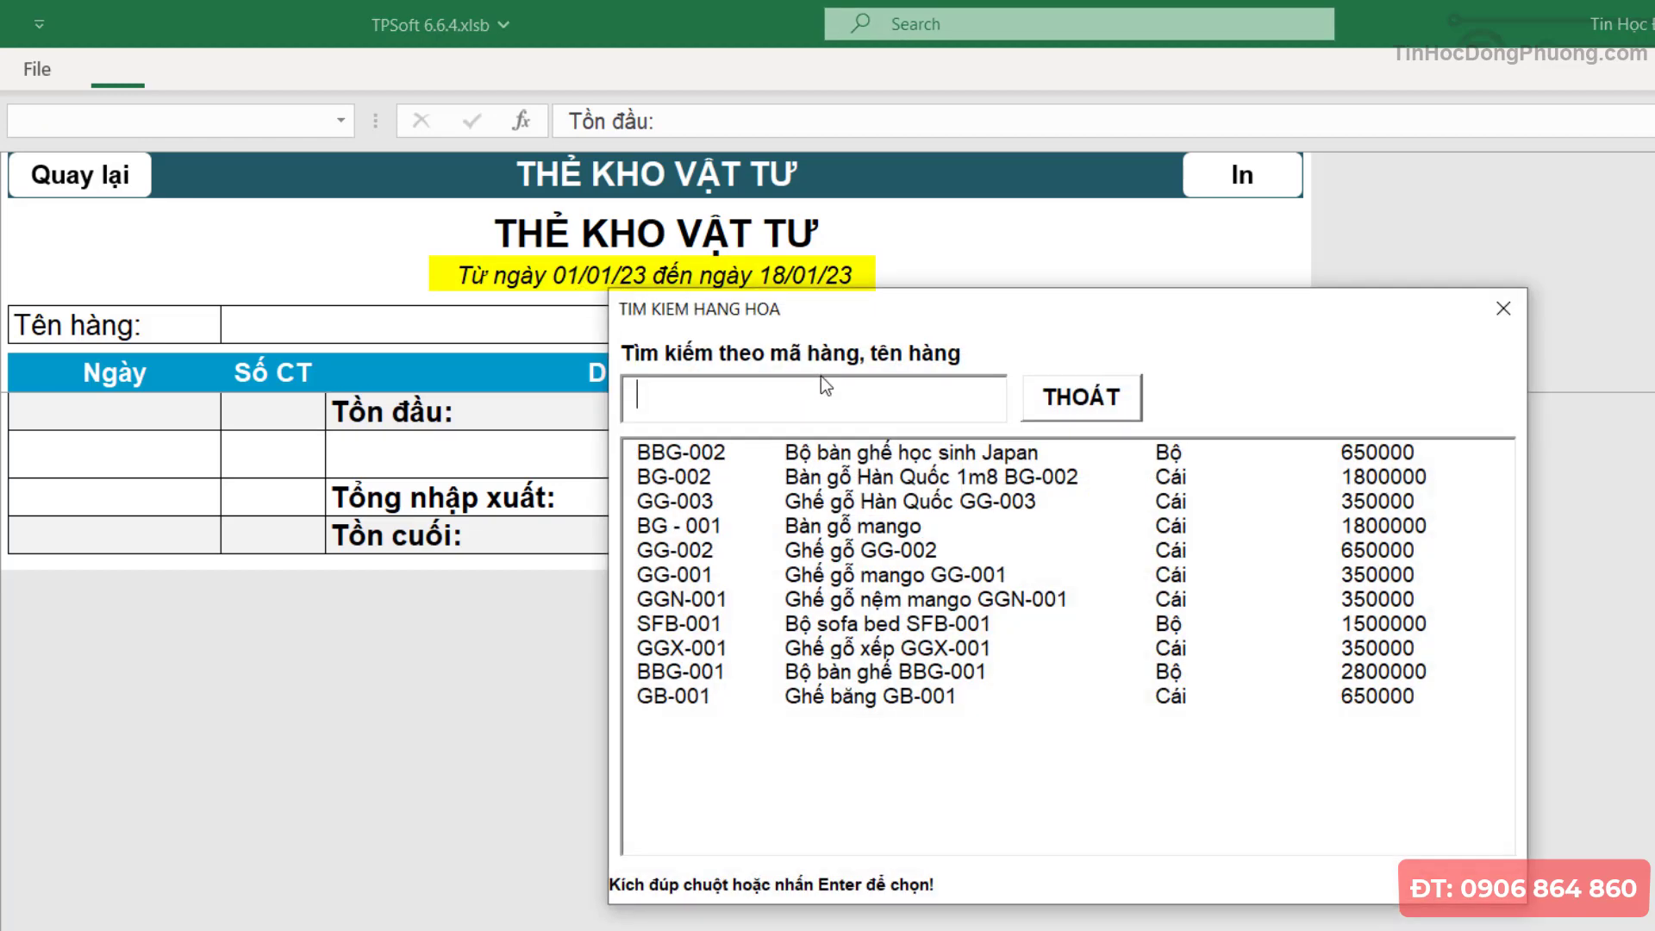
click(845, 532)
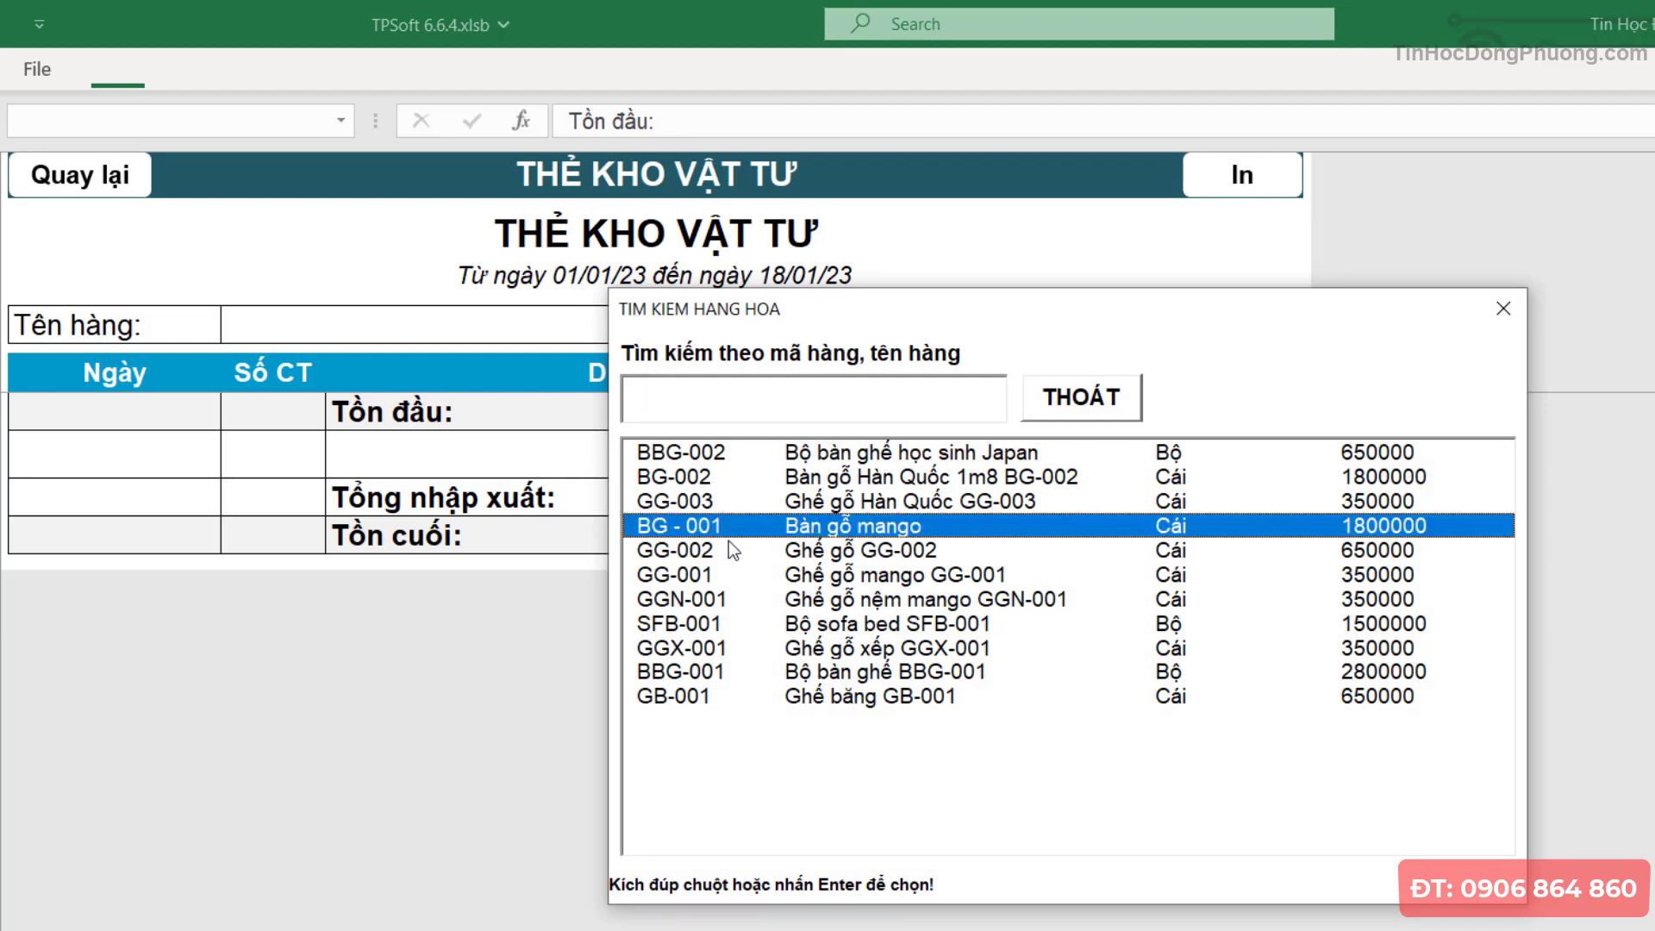
double_click(889, 530)
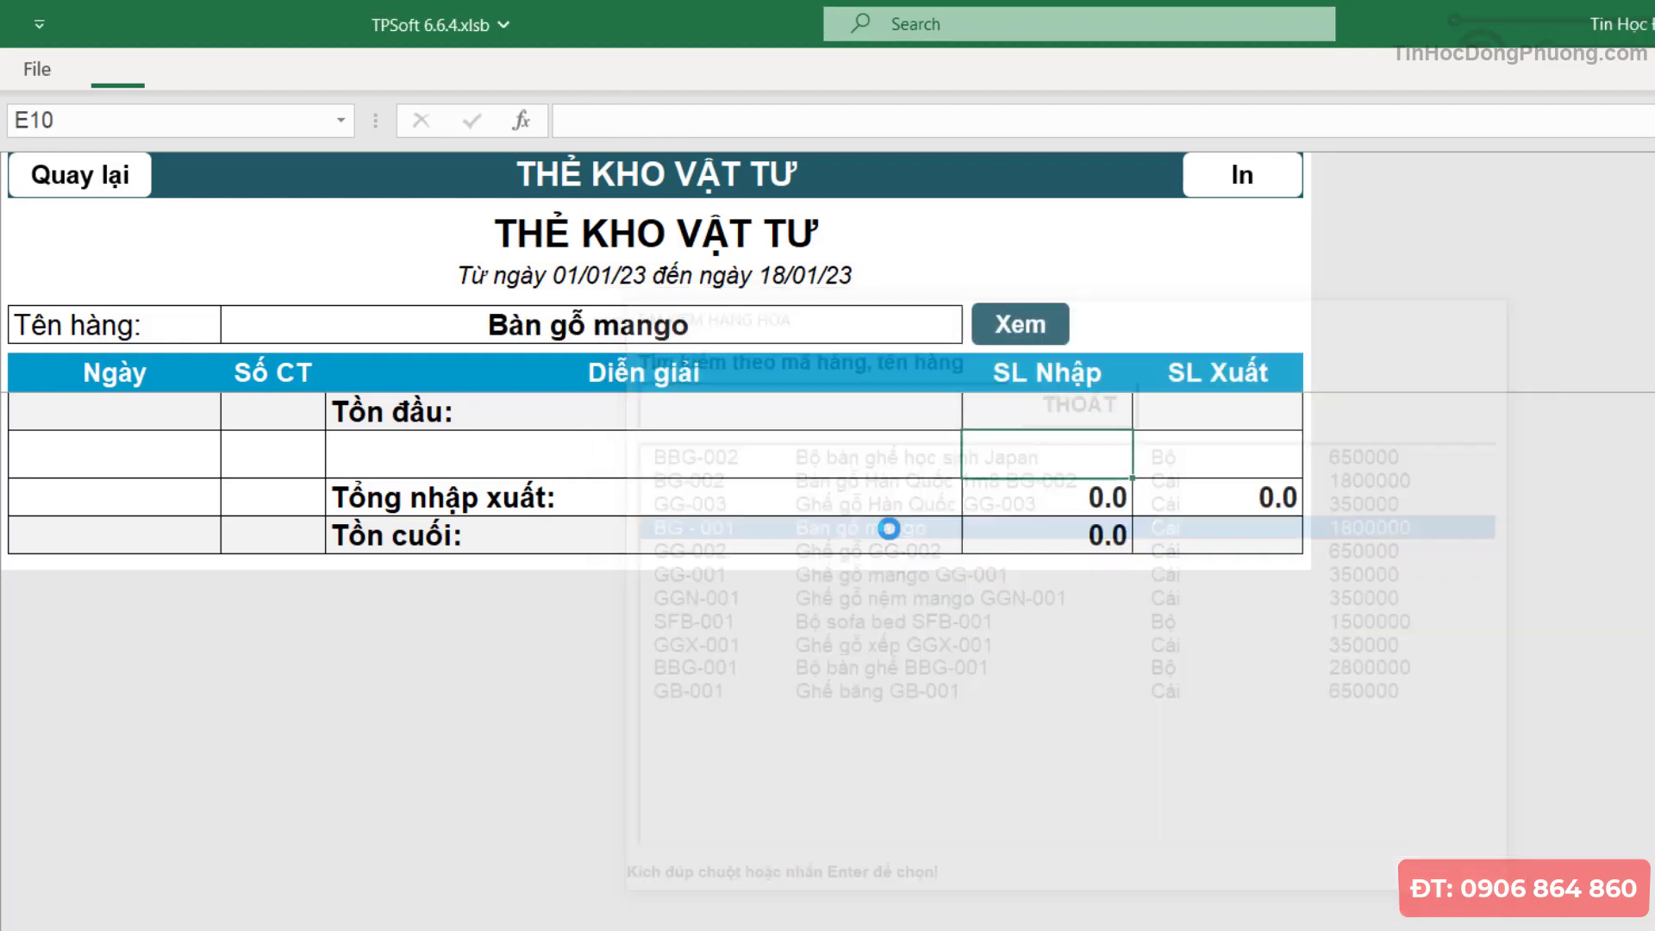
- Load Bàn gỗ mango's stock card and inspect the first transaction's date, time and description
click(1013, 324)
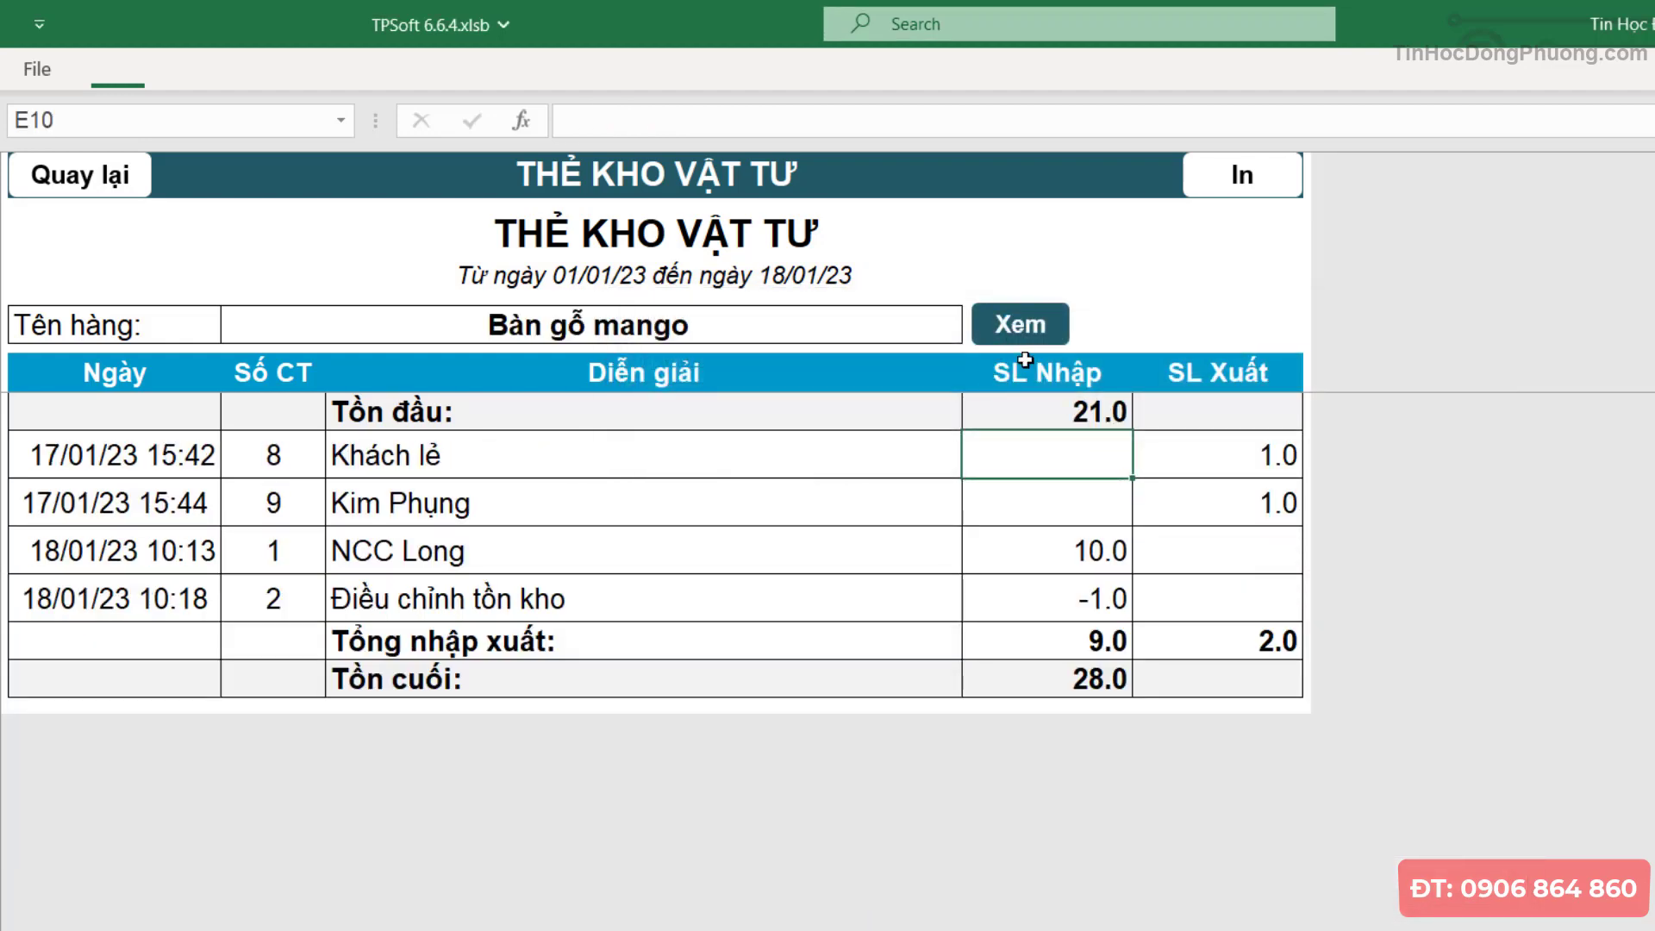
click(166, 463)
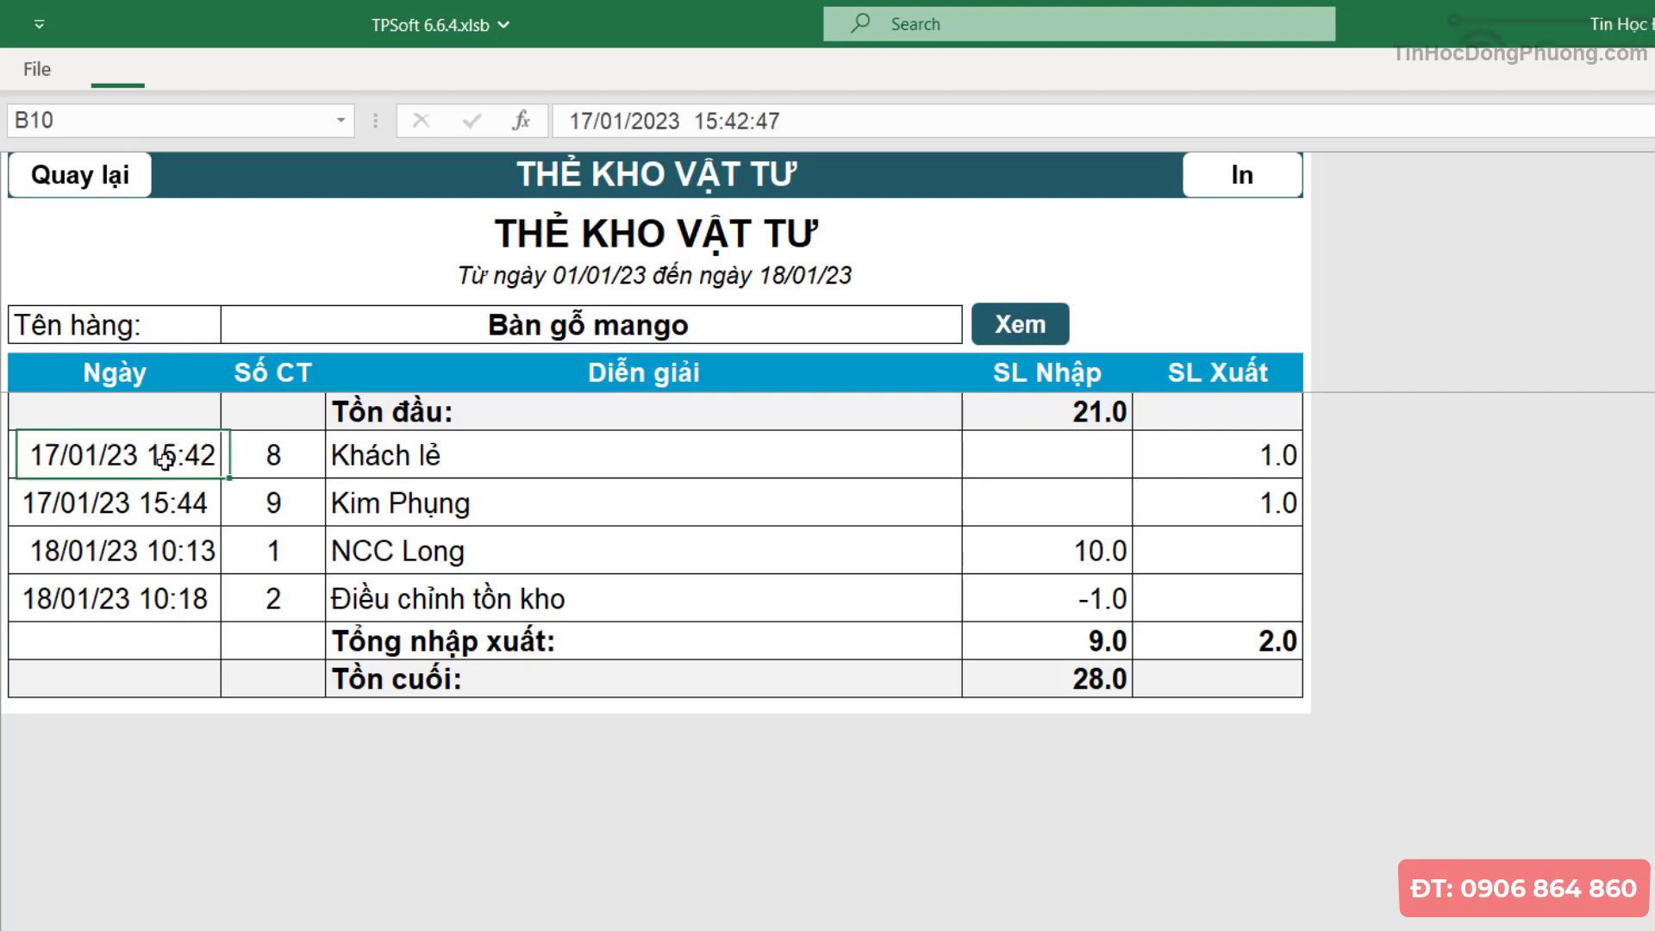
click(364, 467)
click(362, 549)
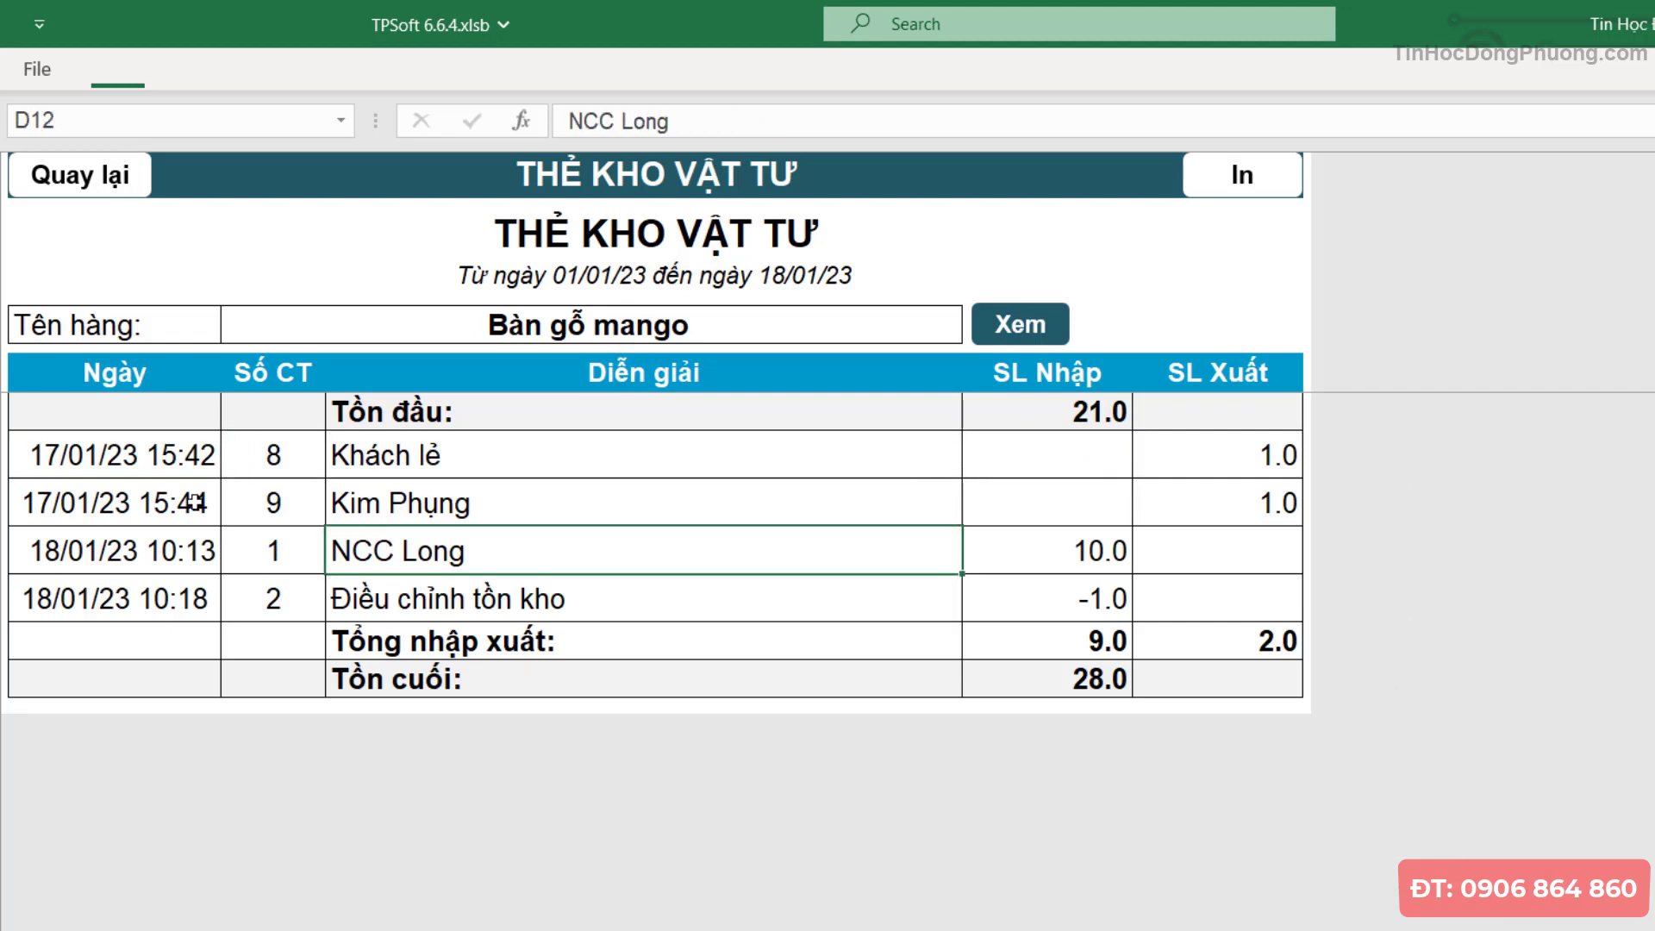
click(121, 463)
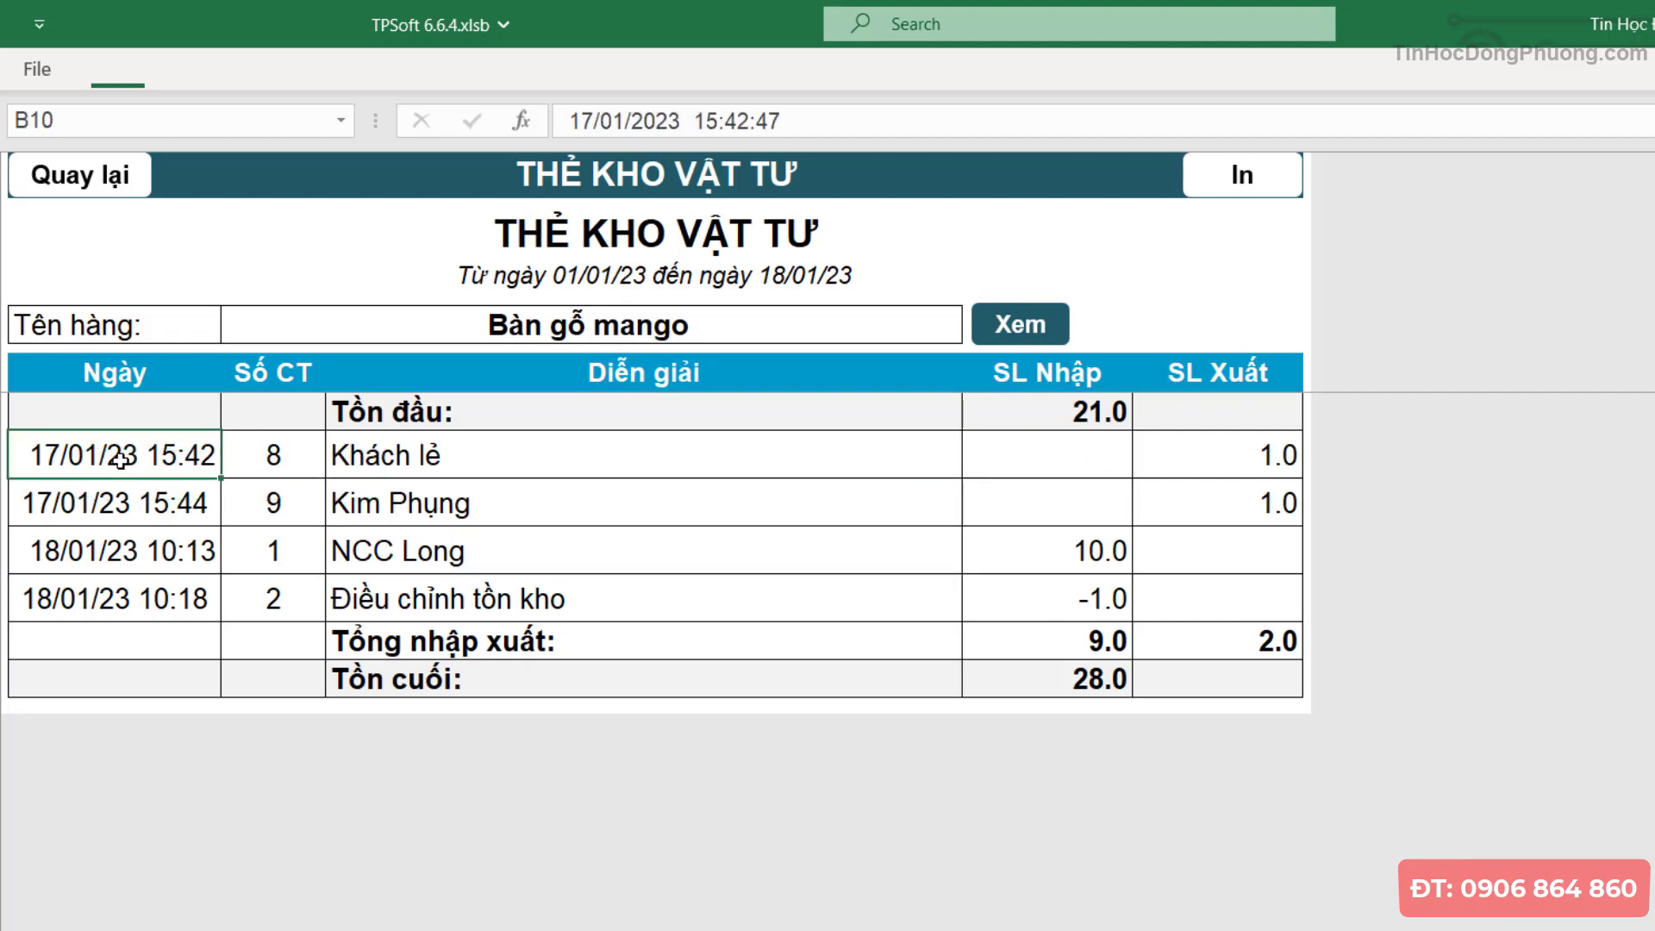
- Check the opening stock of 21 and compare the two sale entries' export quantities
click(1088, 415)
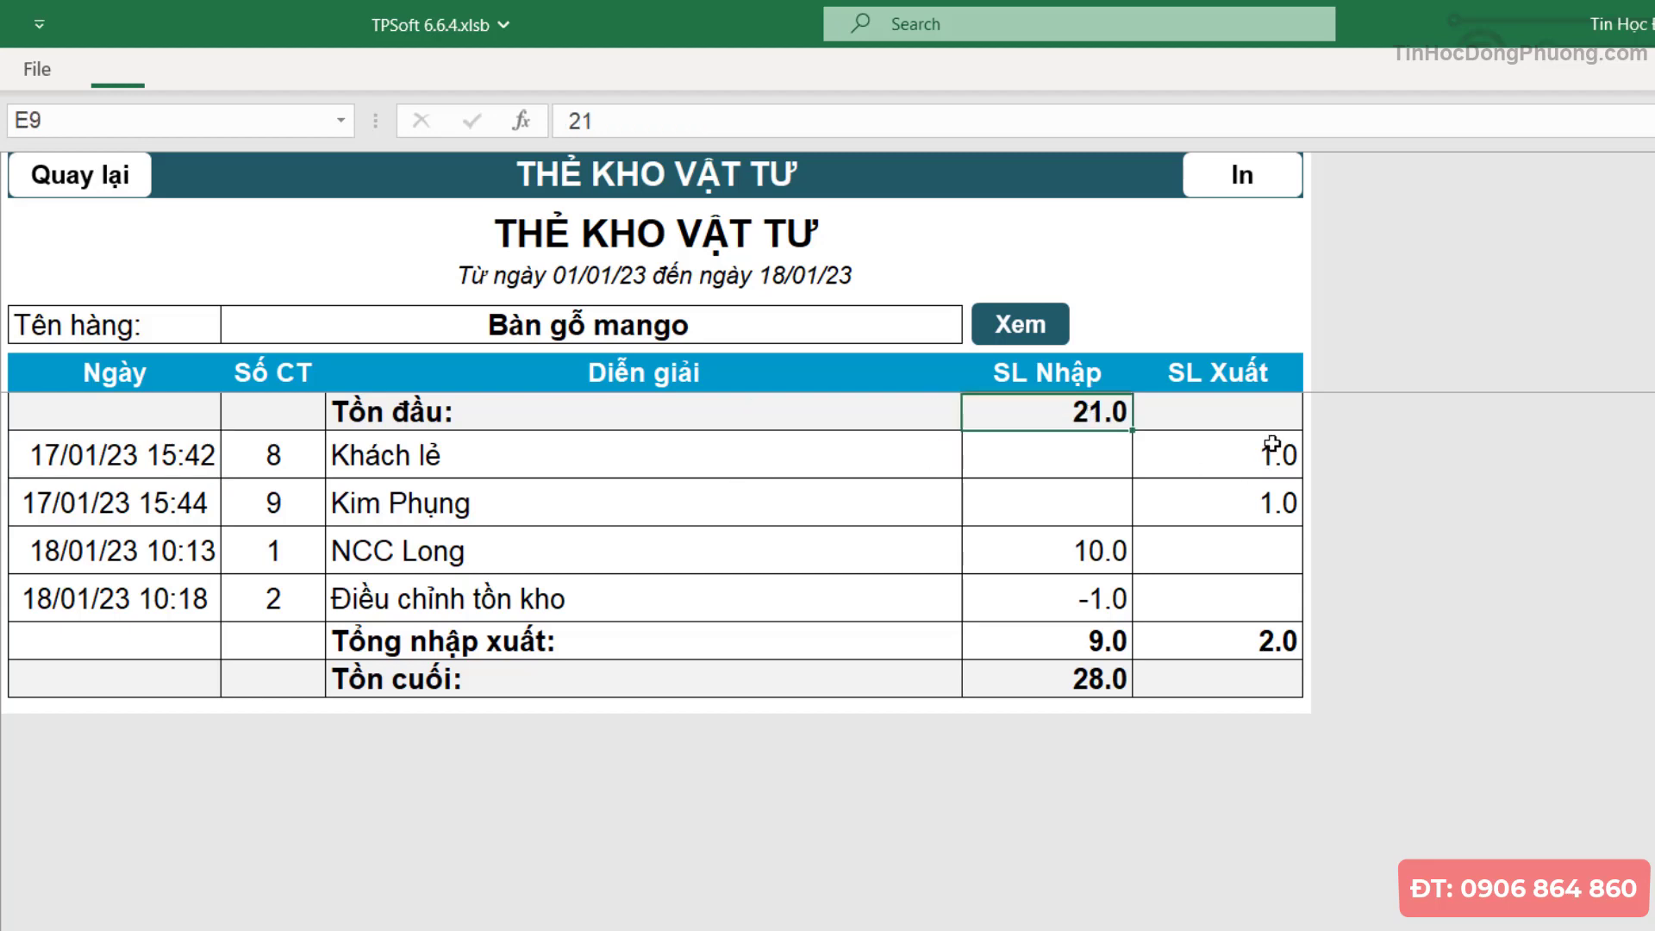
click(1274, 503)
click(401, 475)
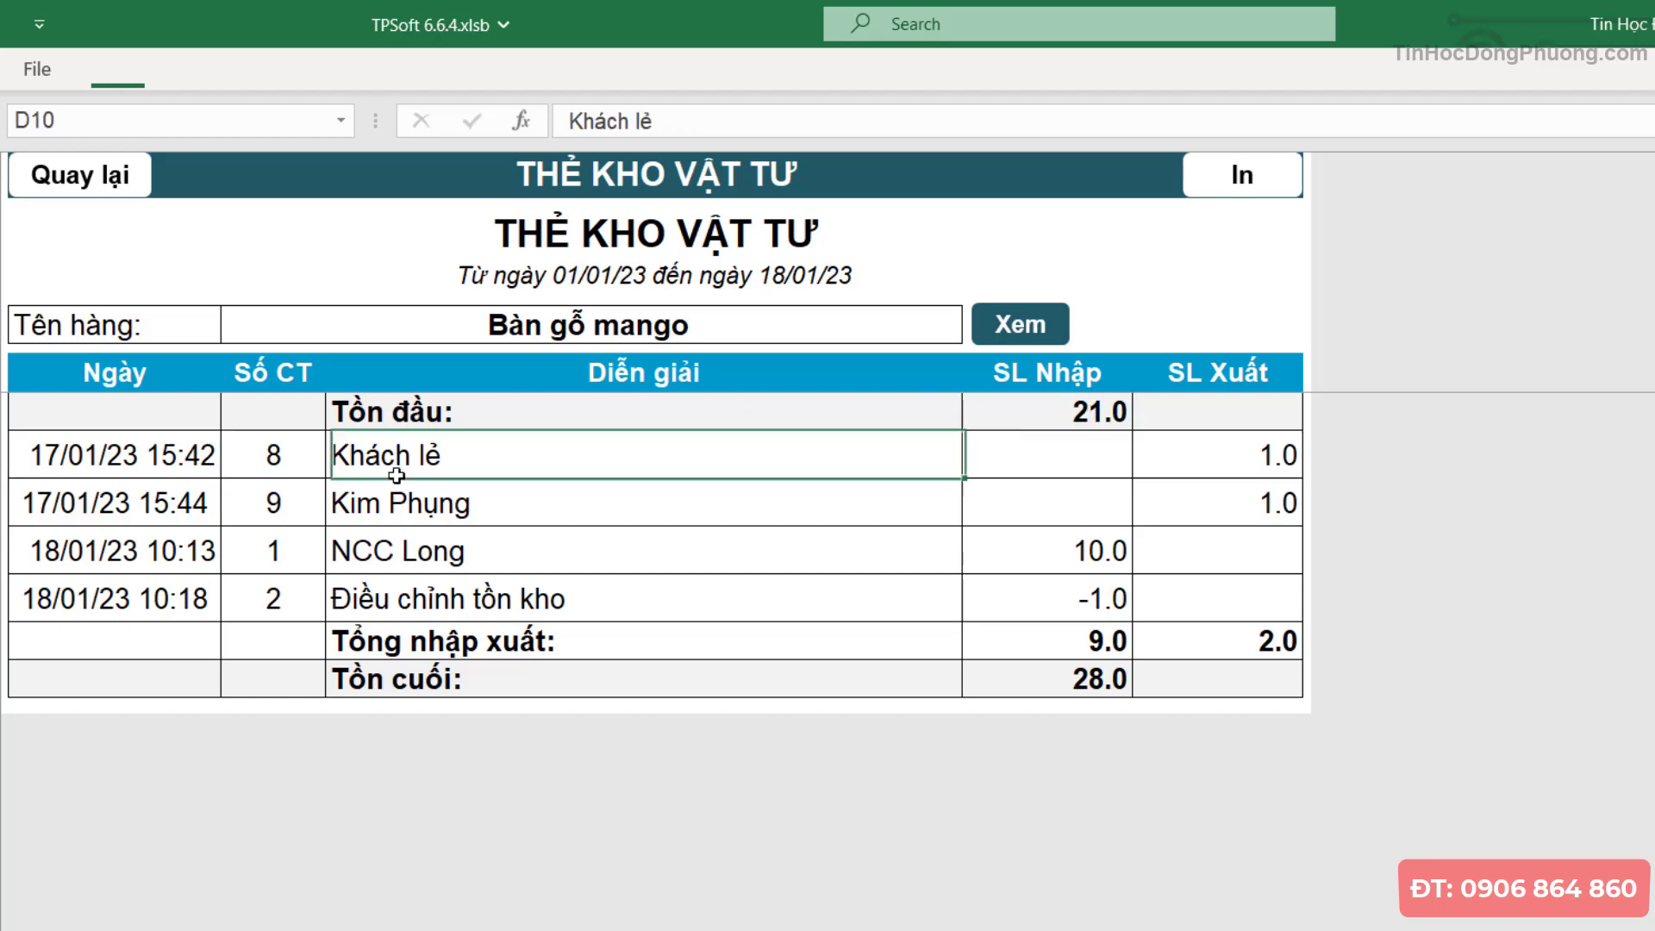
click(457, 504)
click(1281, 462)
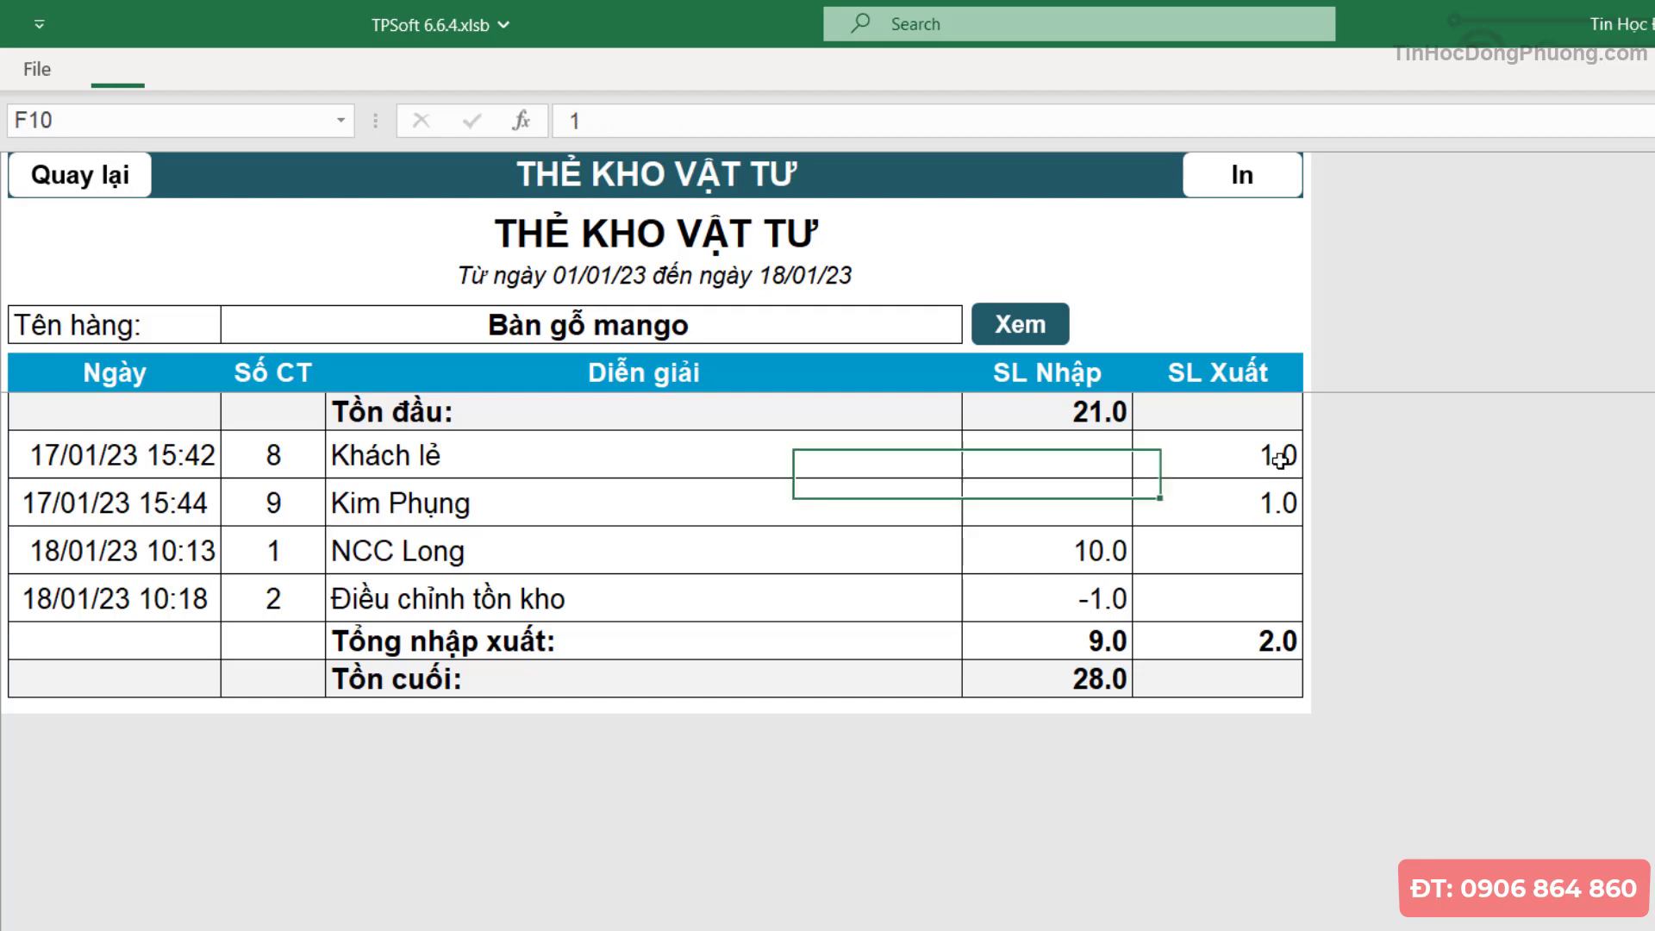
click(1280, 513)
click(1277, 453)
click(1280, 509)
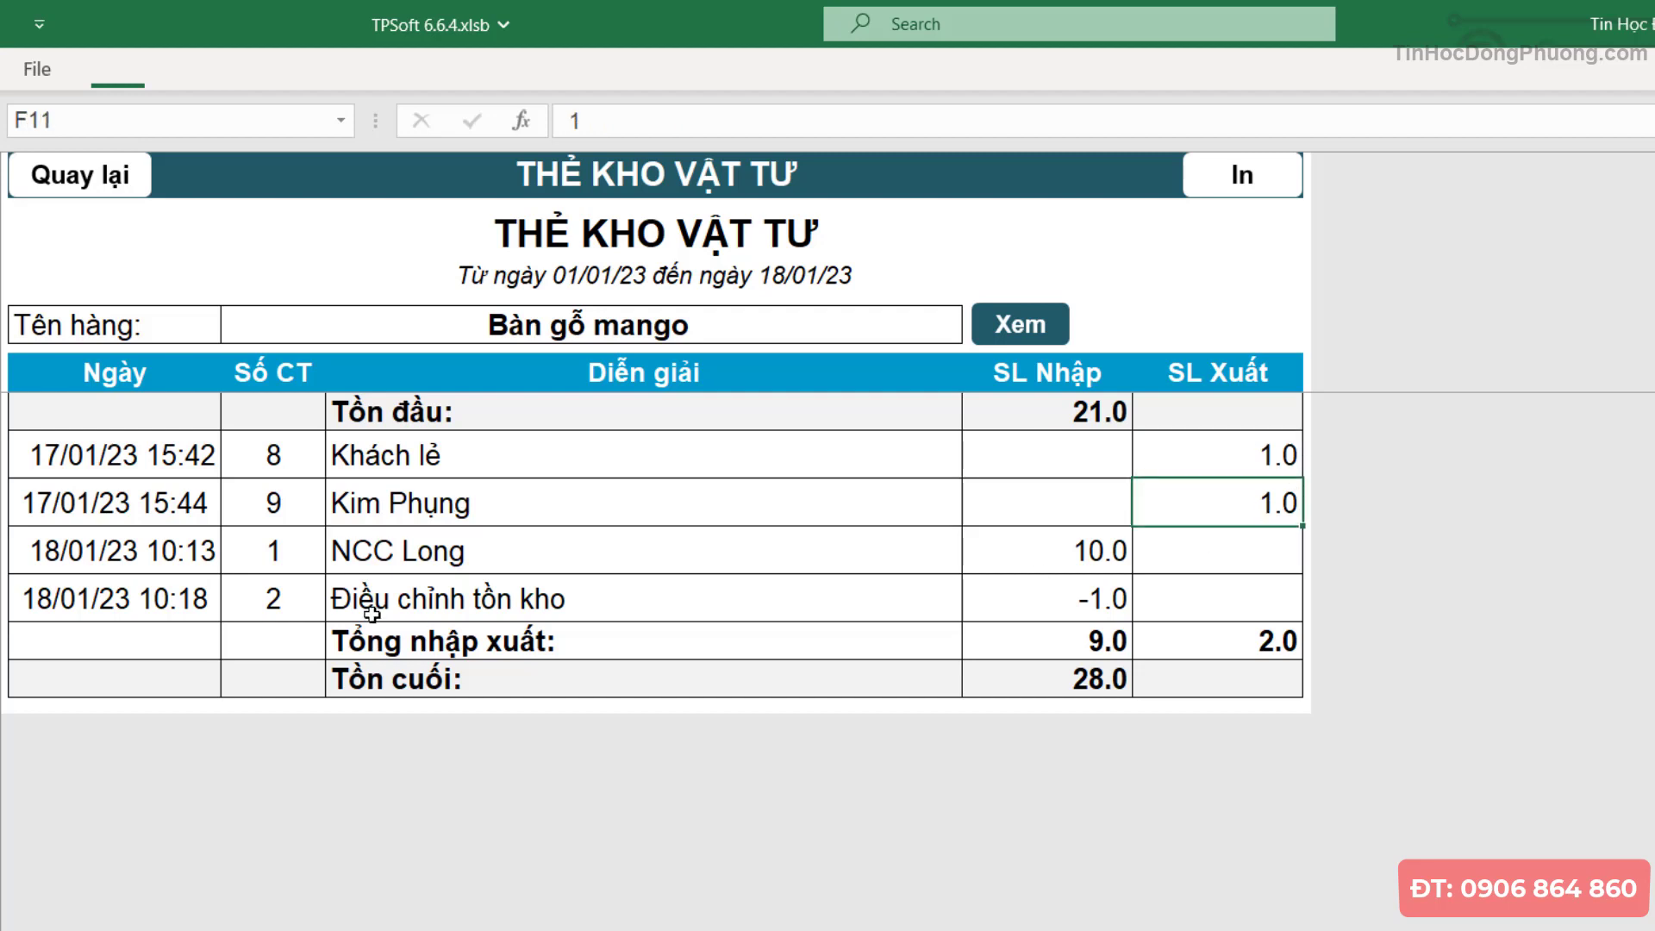
- Check the supplier receipt of 10 units and the −1 stock adjustment entry
click(495, 548)
click(1081, 561)
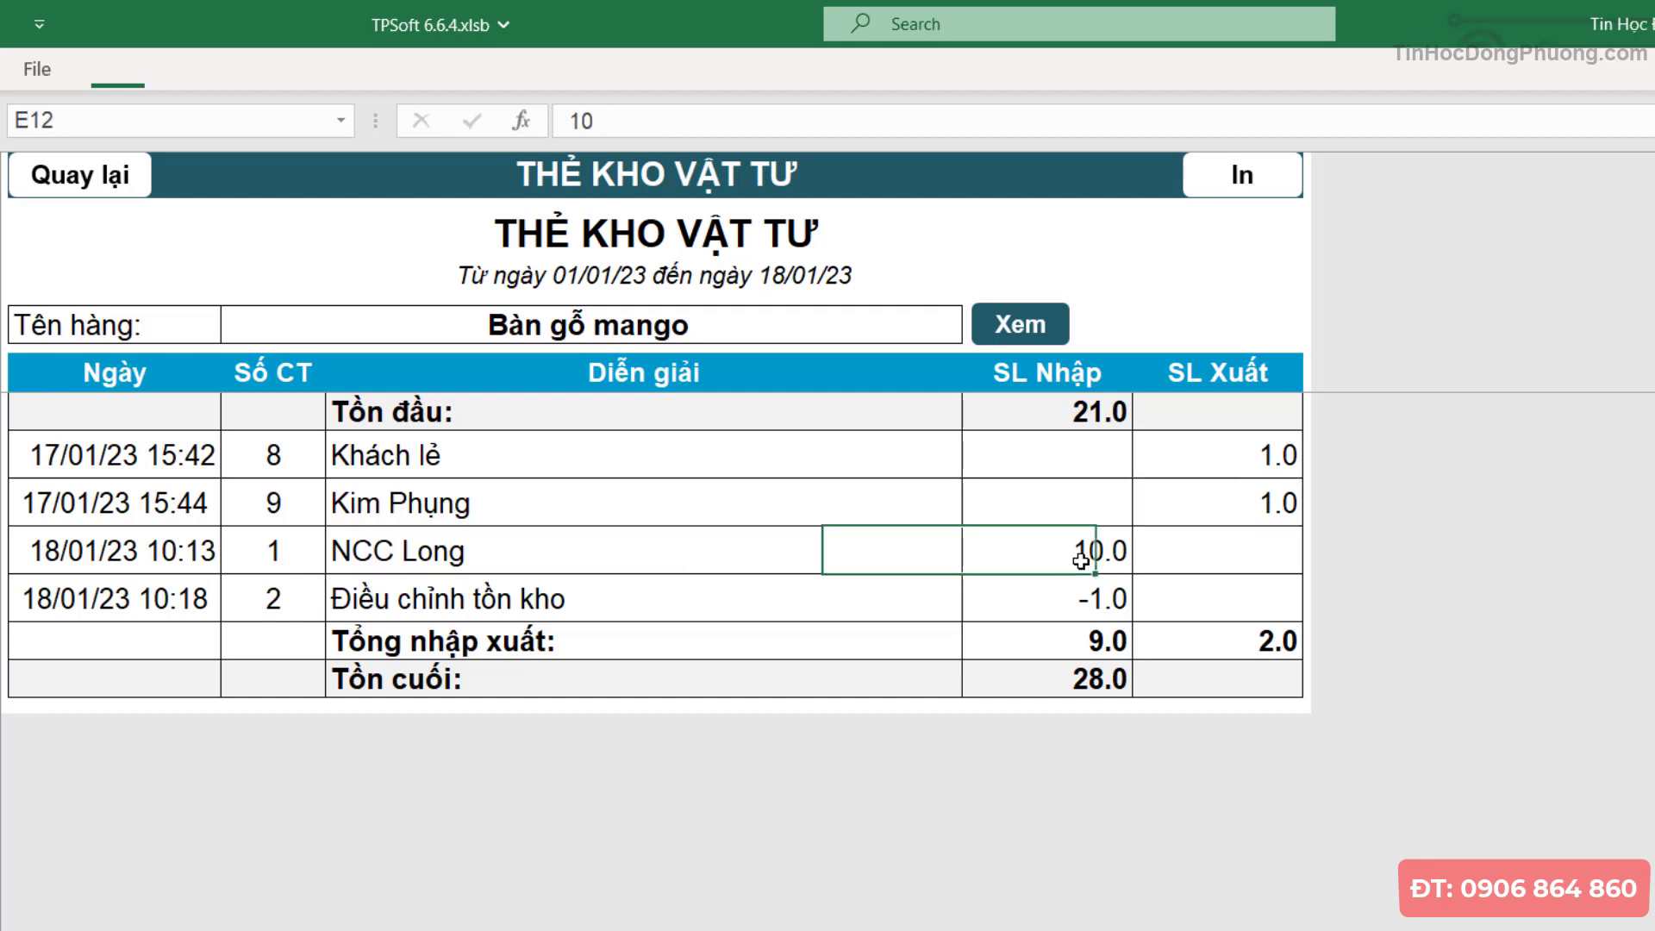
click(465, 614)
click(1039, 614)
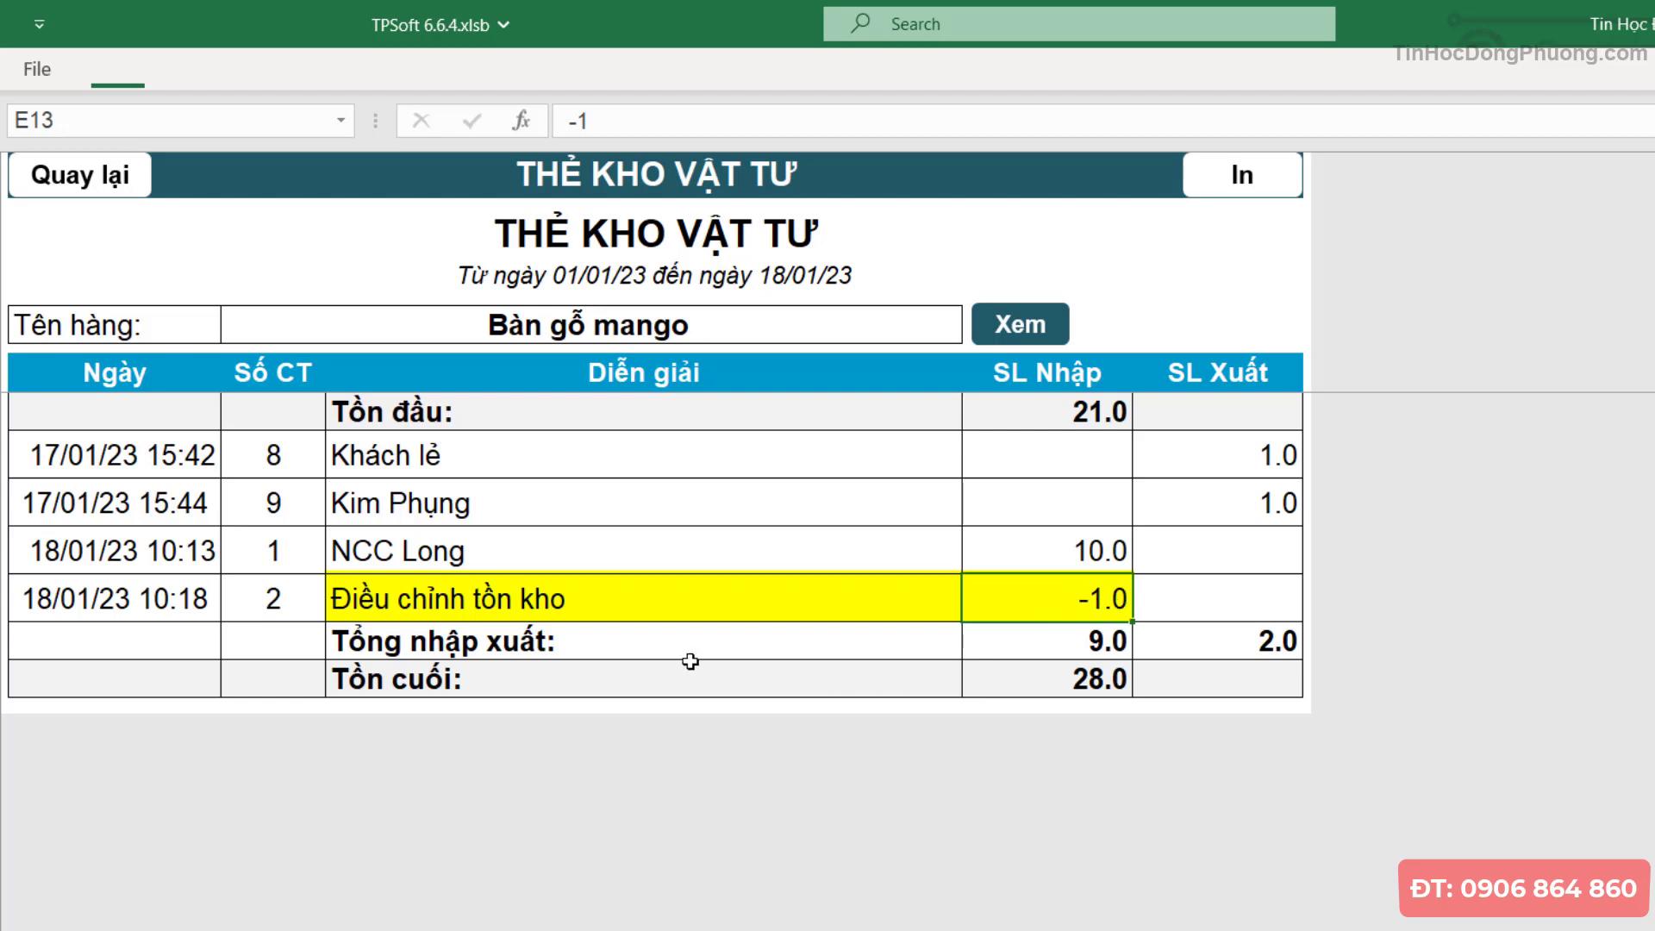
- Inspect the SUM formulas for total imports 9.0, total exports 2.0 and closing stock
click(1072, 645)
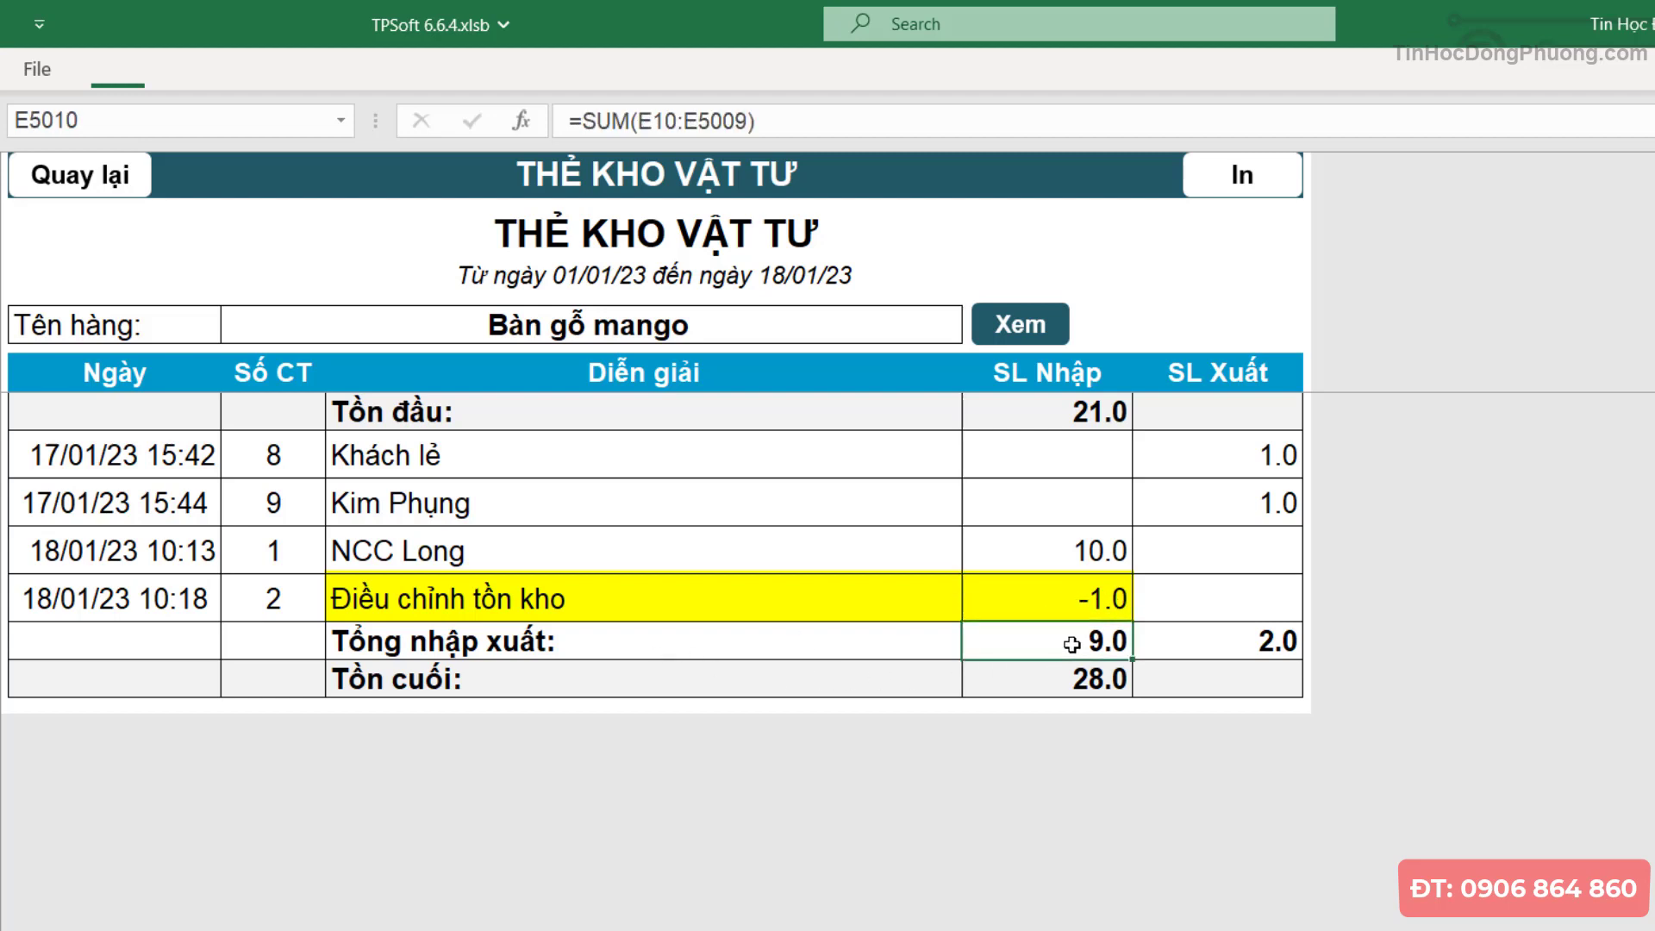
click(1260, 642)
click(1112, 643)
click(1266, 641)
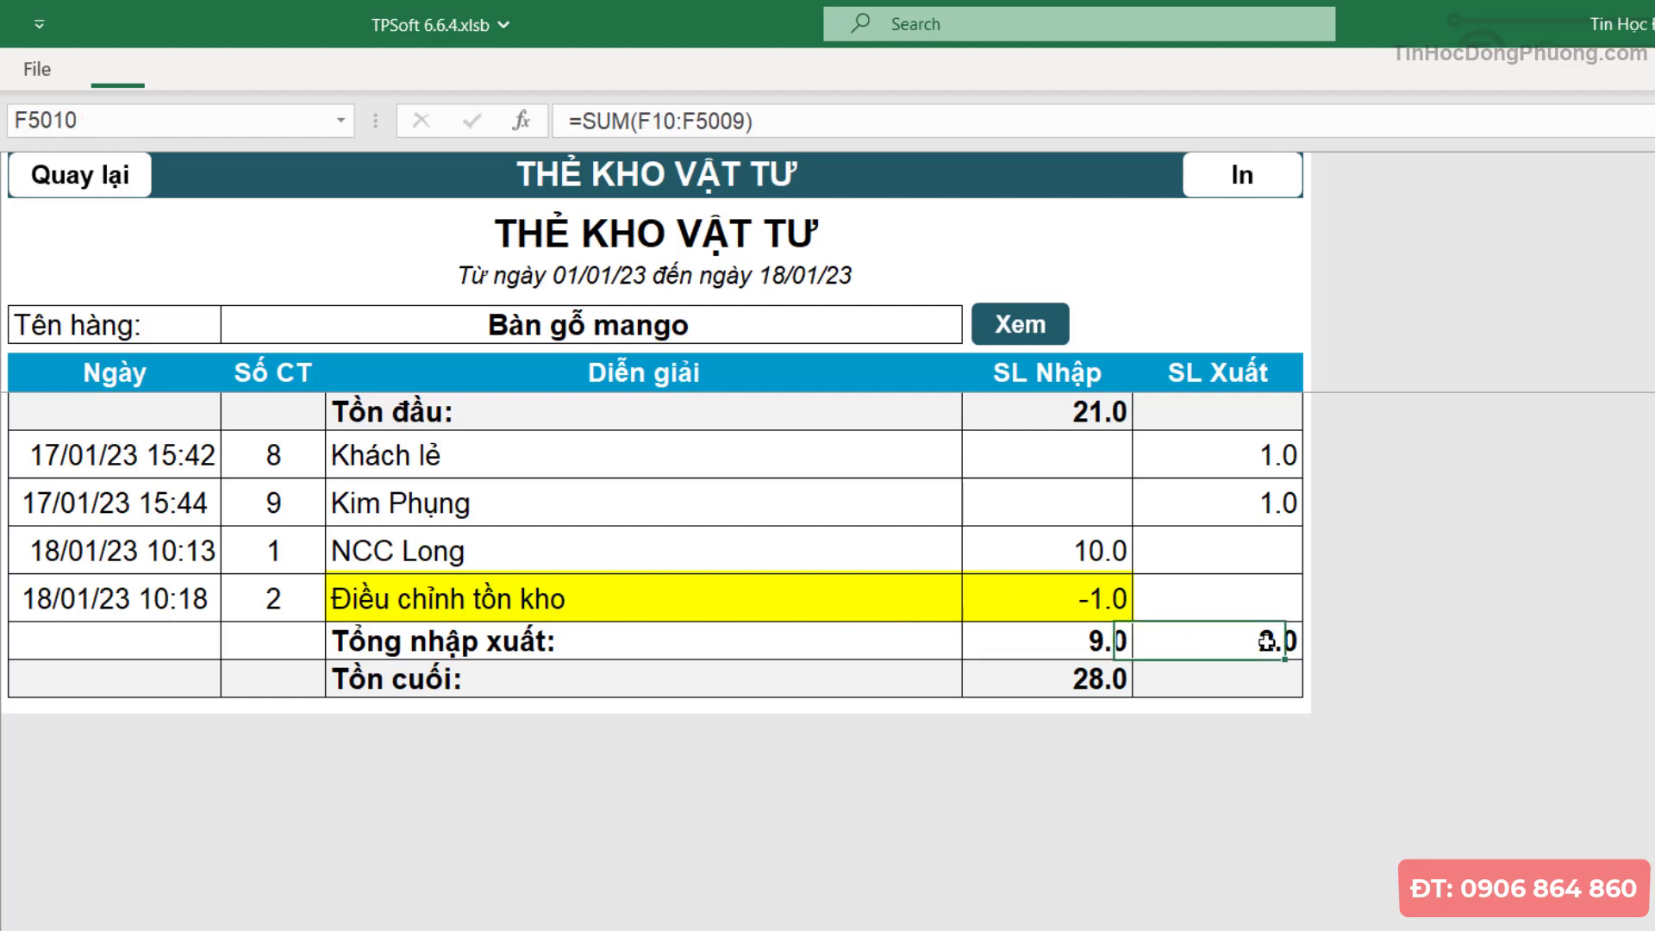
click(1088, 681)
- Recheck opening stock 21, the import/export total formulas, closing stock 28, and the supplier receipt
click(1094, 414)
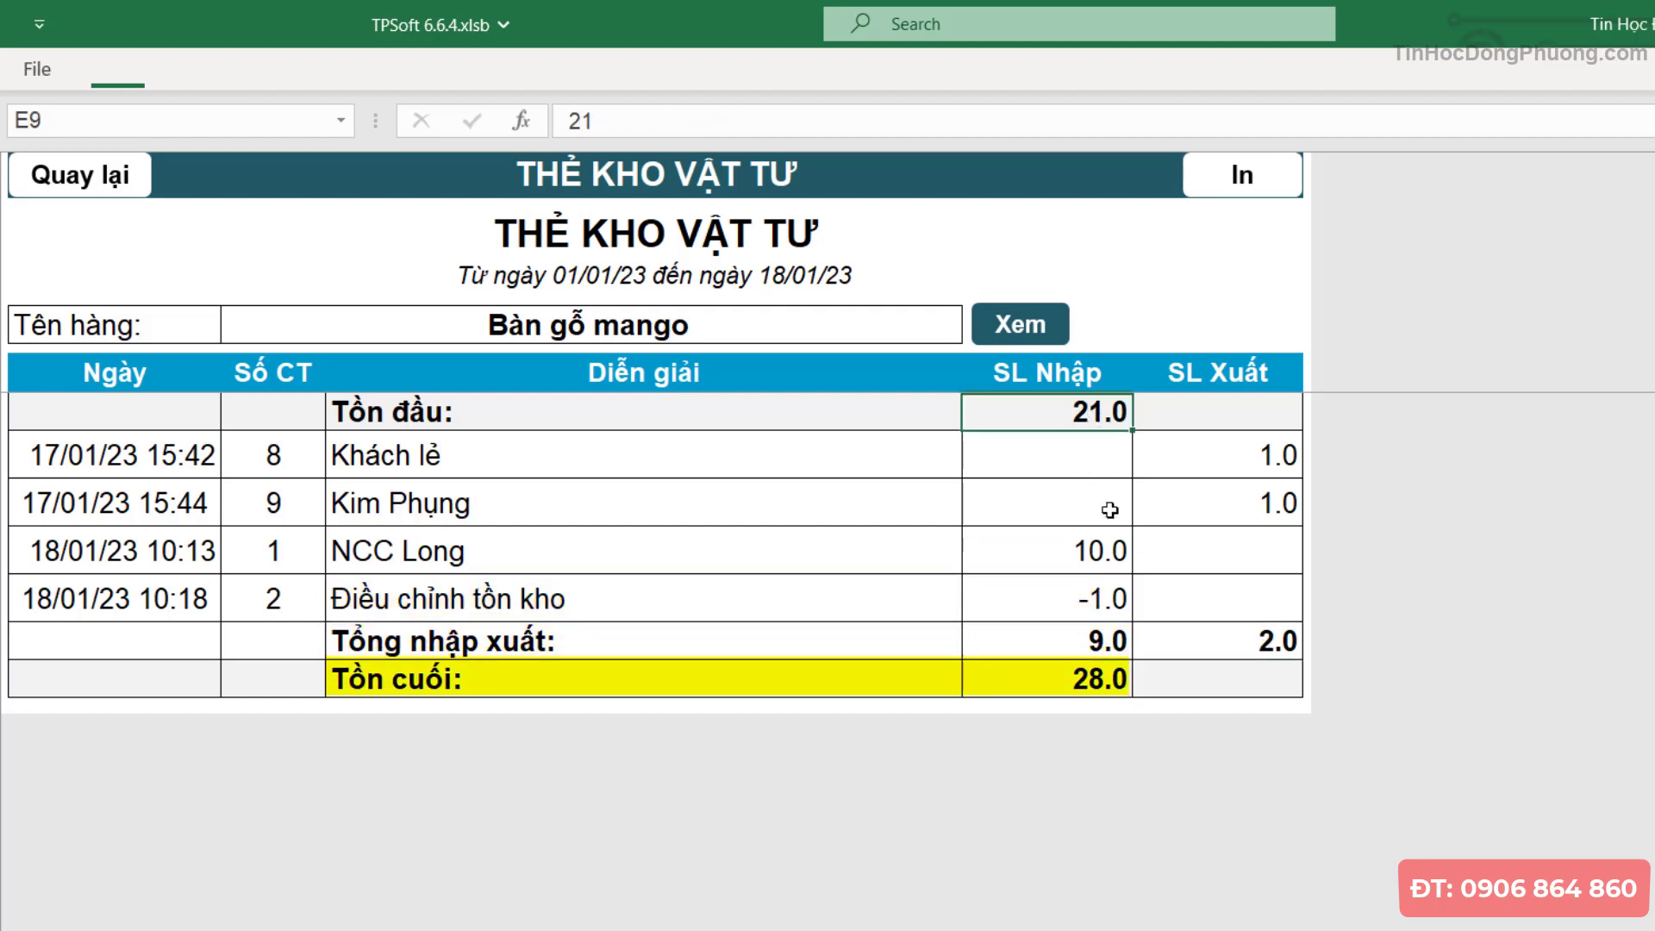
click(1076, 653)
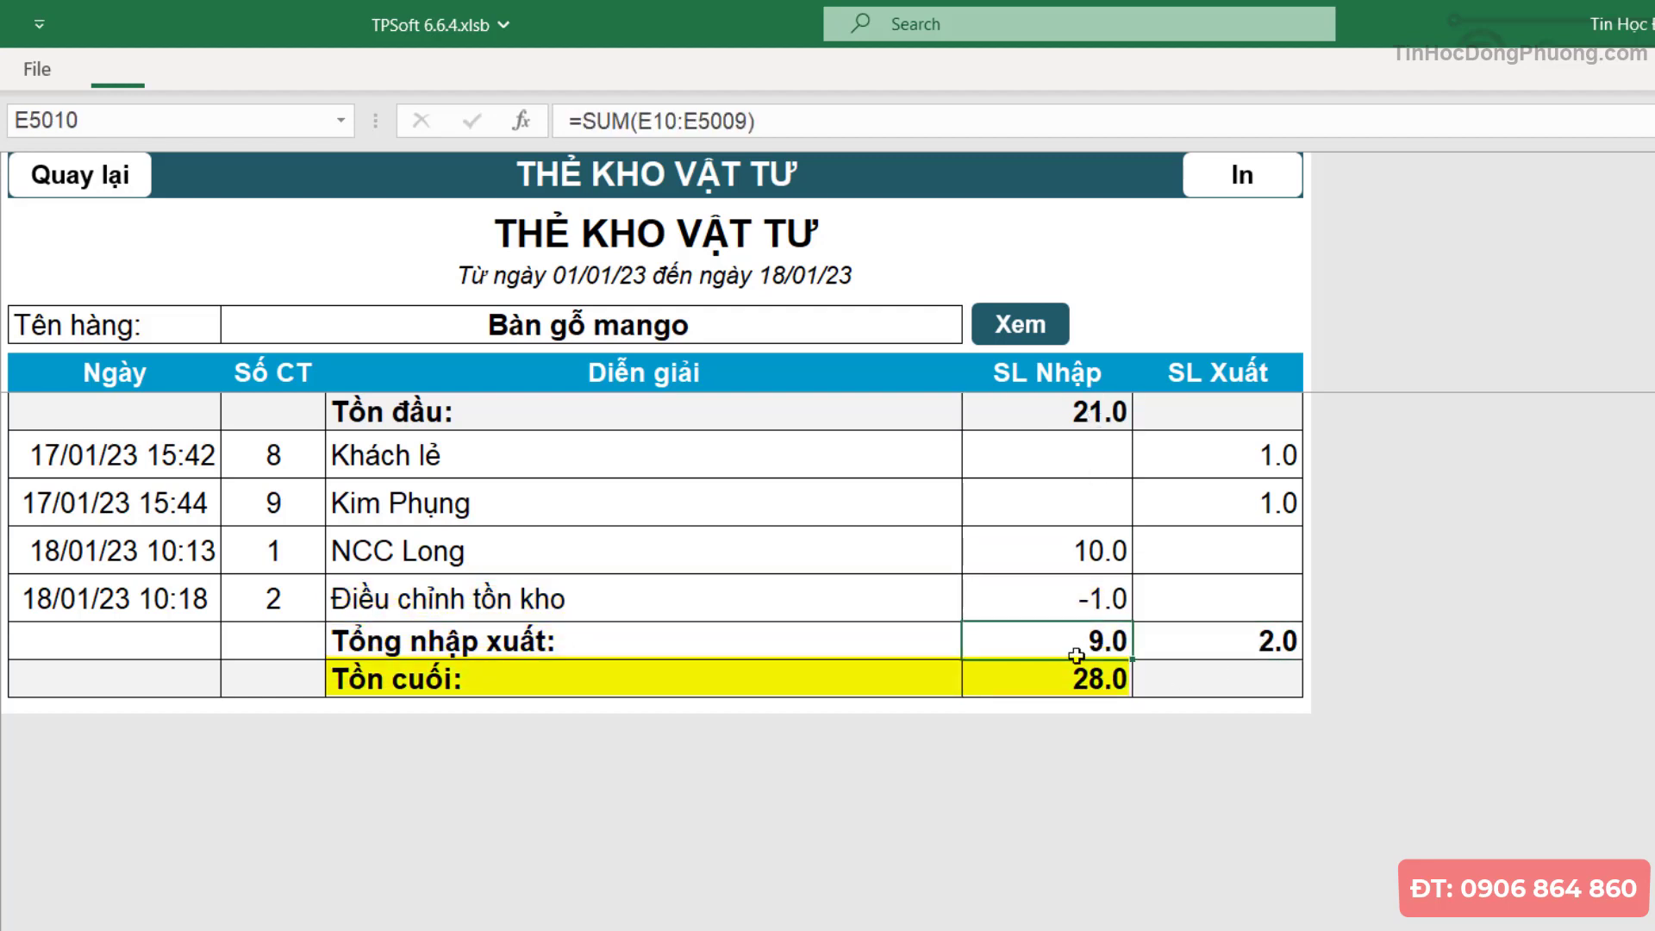
click(1219, 653)
click(1106, 681)
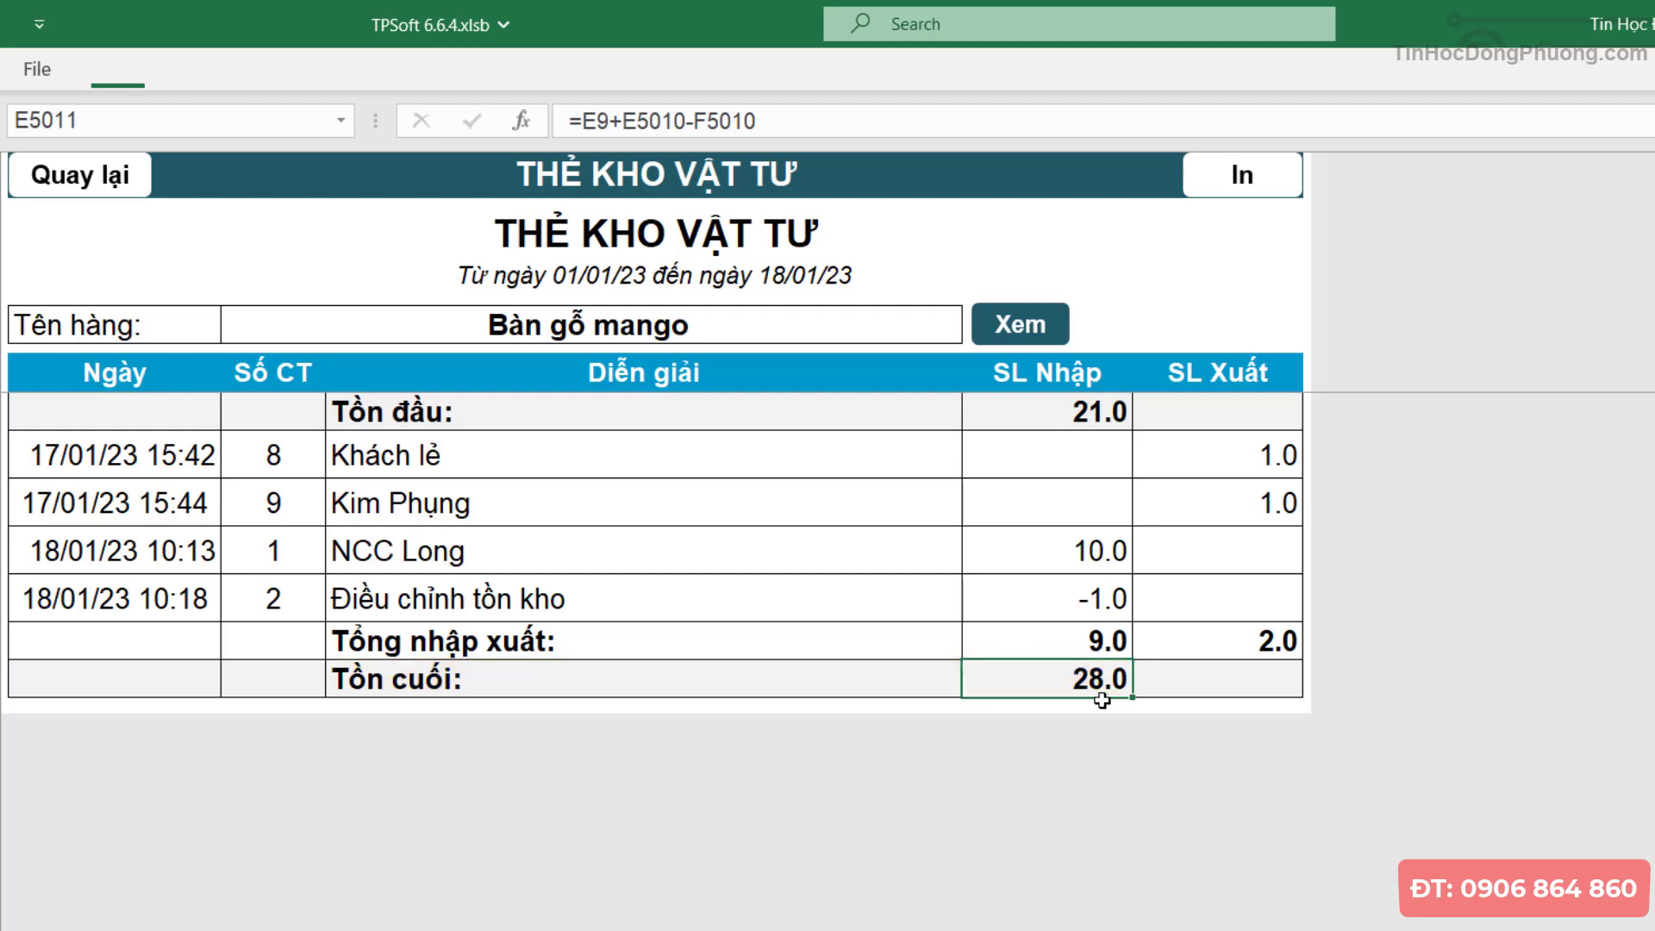
click(565, 566)
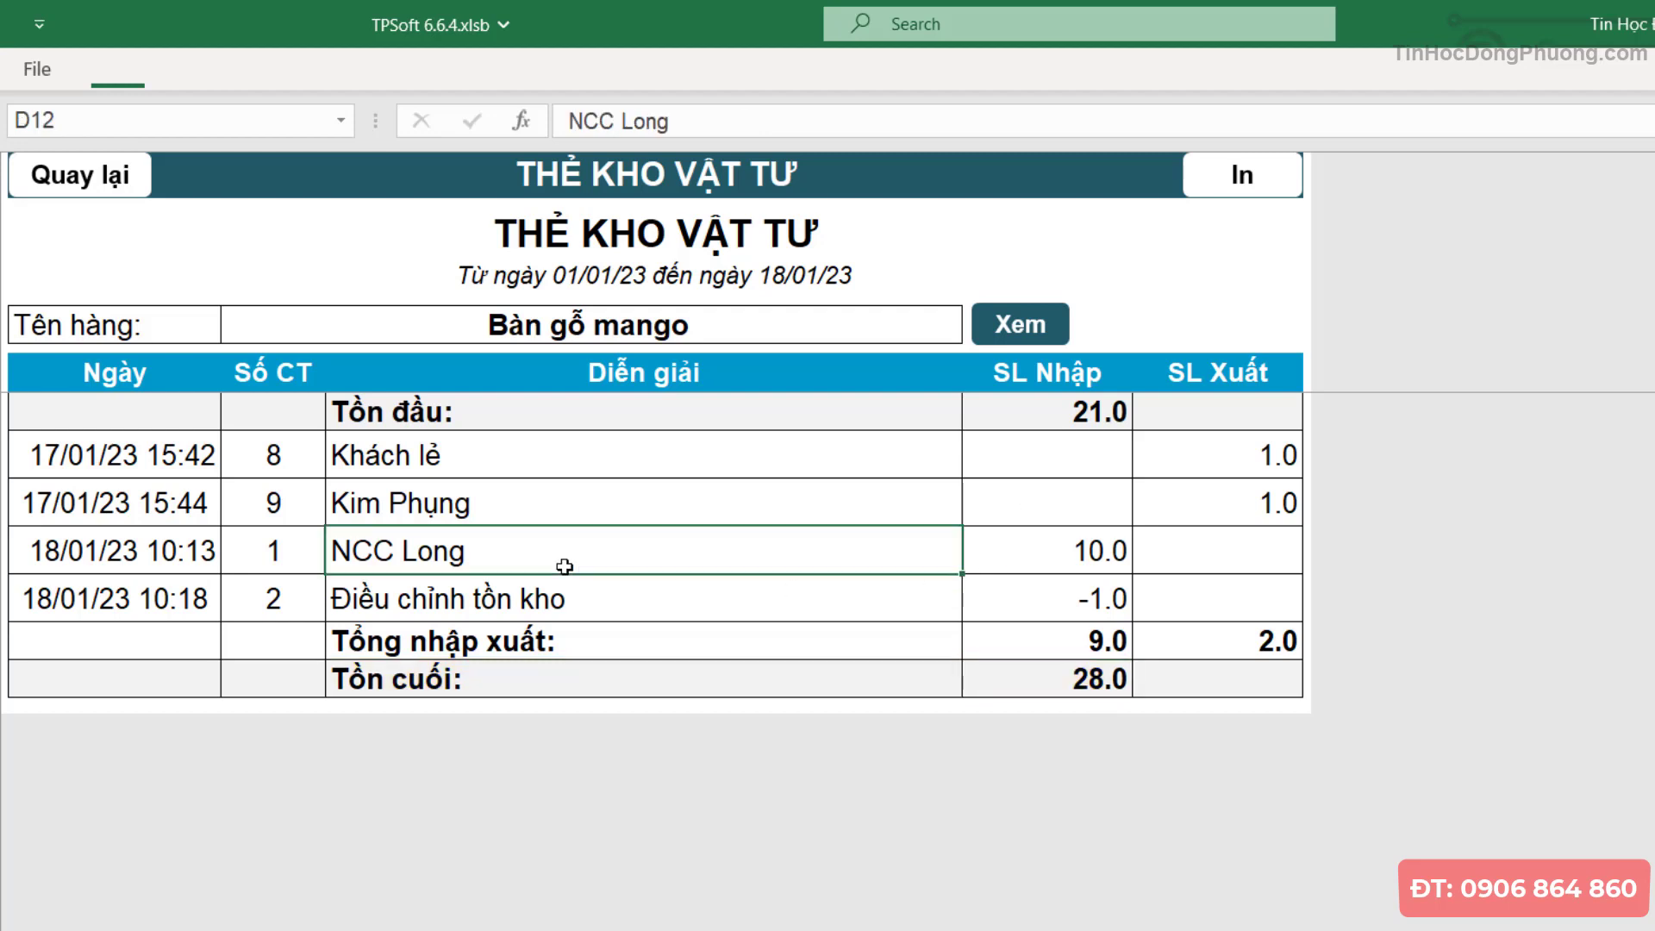
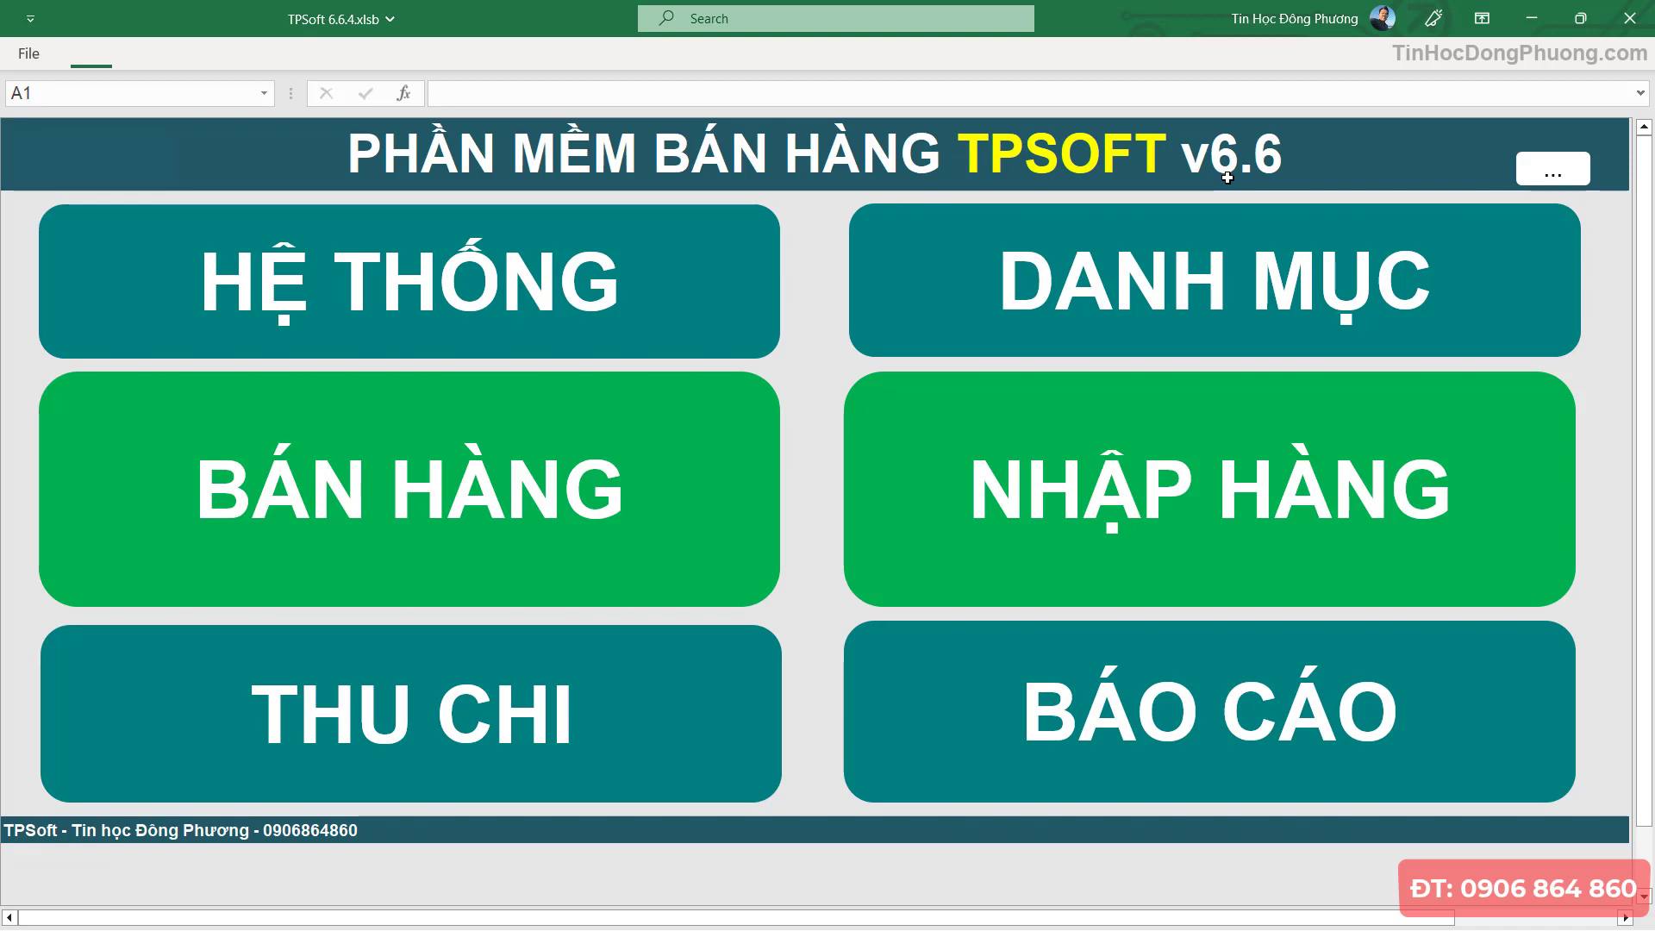
click(608, 505)
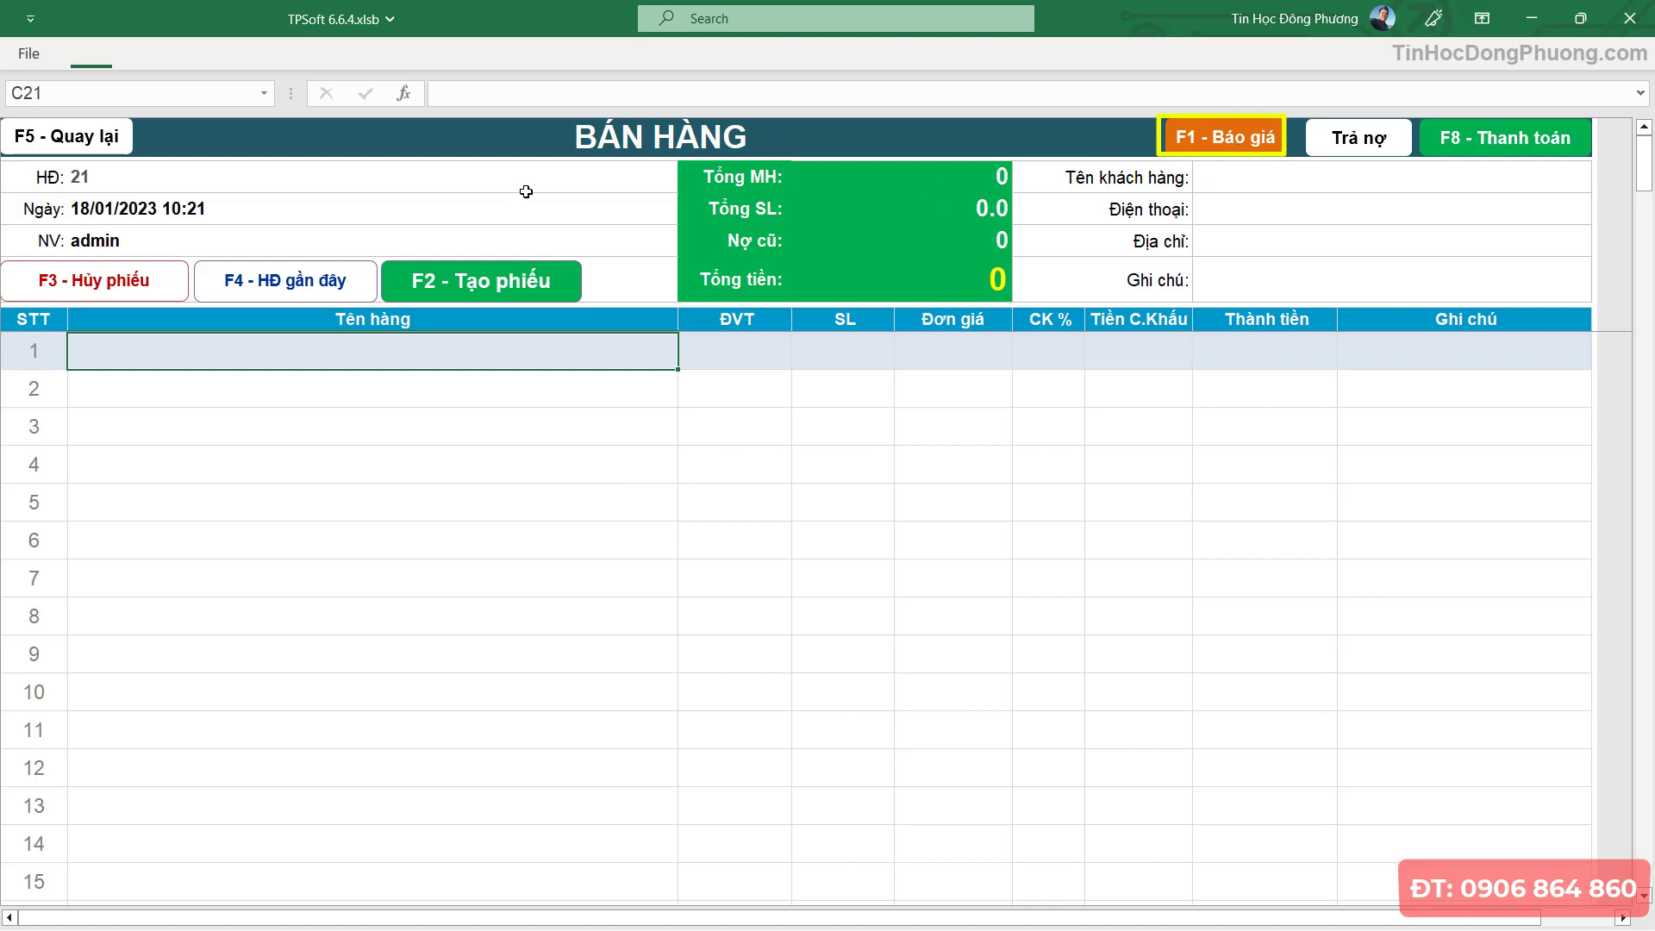
click(103, 148)
click(518, 722)
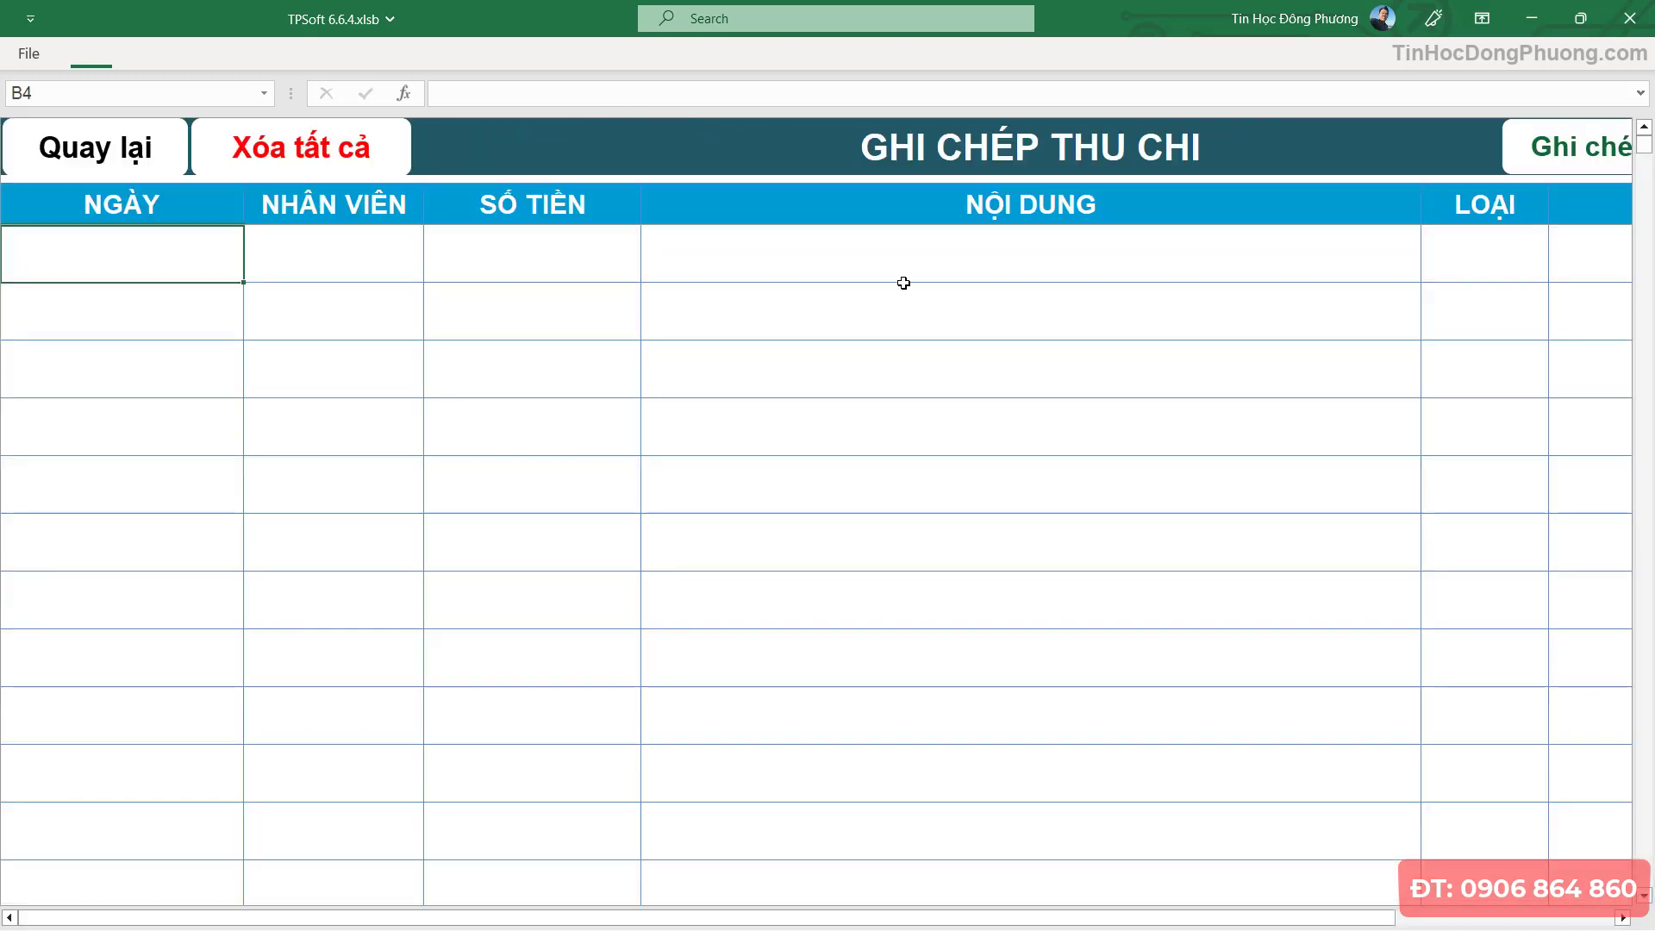
click(929, 261)
ctrl+scroll(949, 286, down, 1)
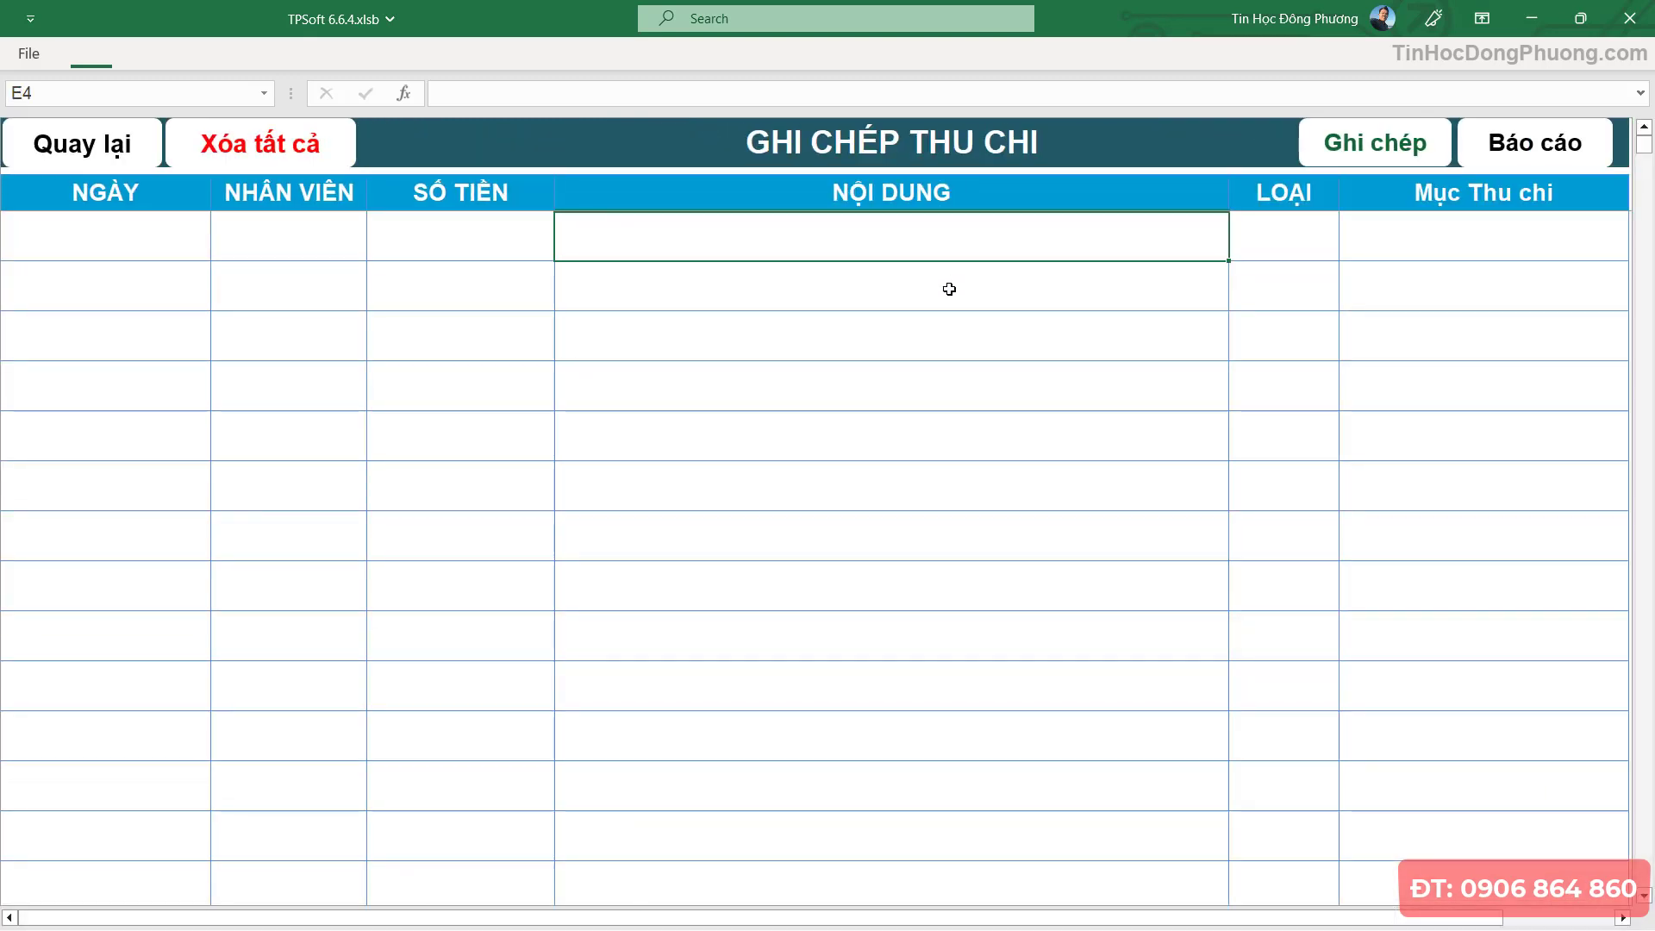
click(947, 382)
click(923, 270)
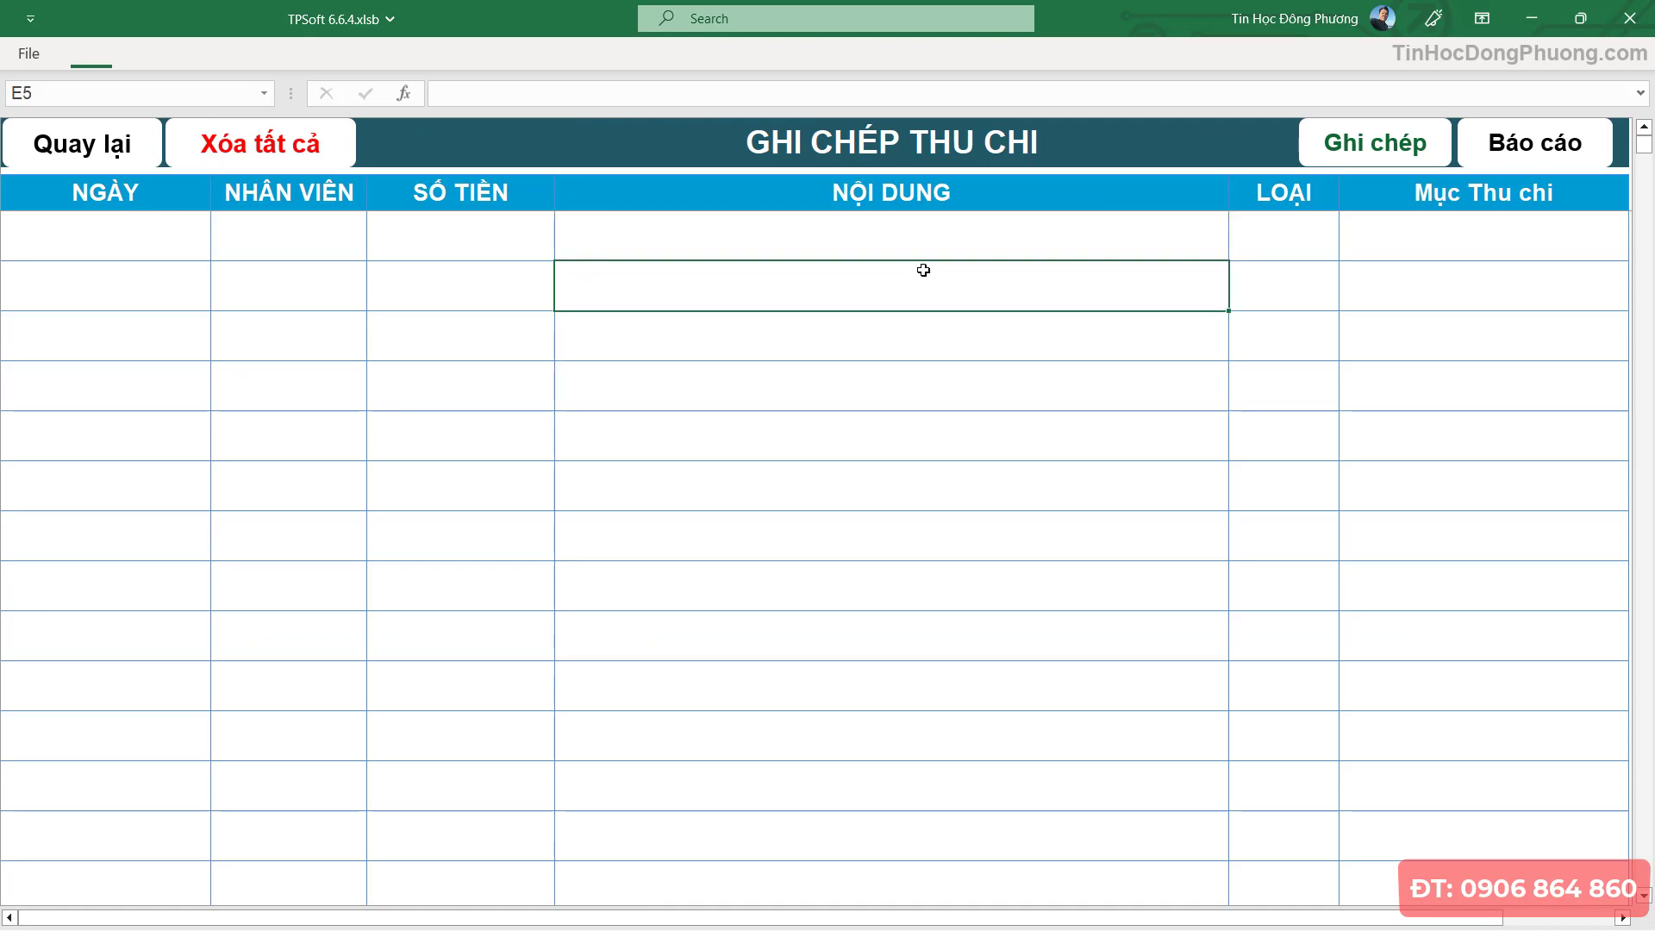
click(99, 142)
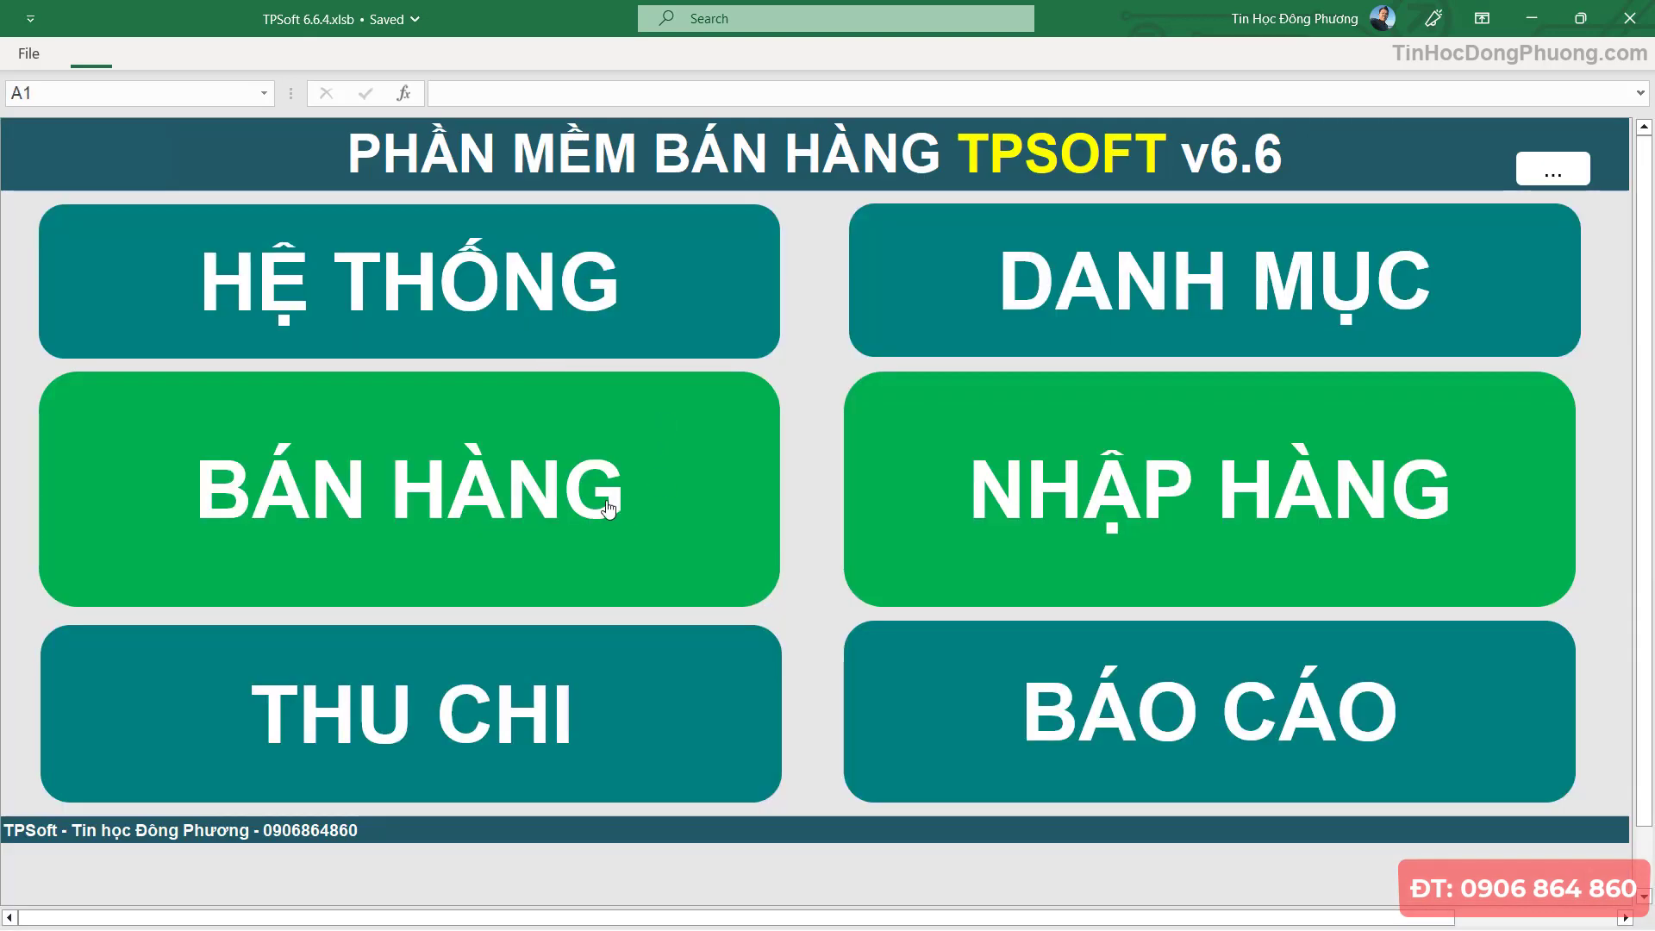